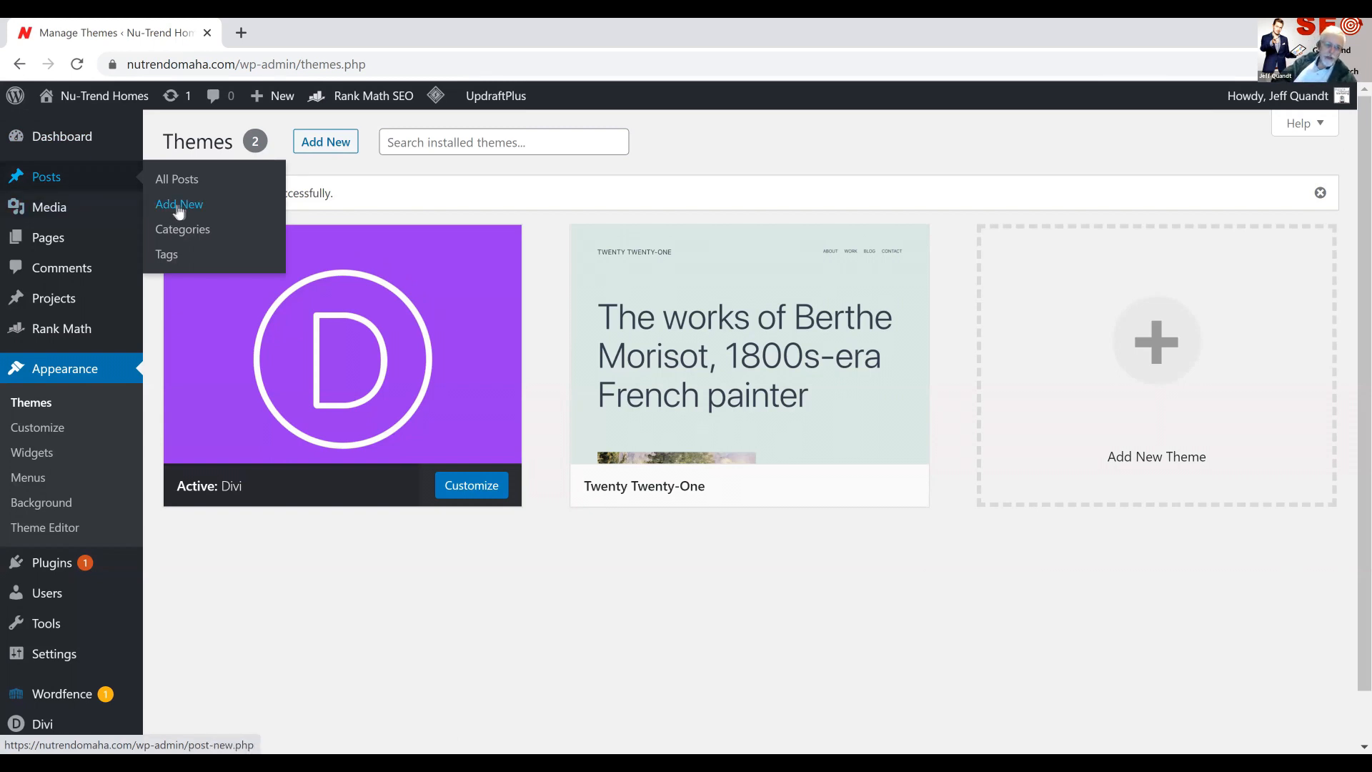
Create a new post, dismiss the block editor welcome guide, and title the post "Product Title"
{"action": "left_click", "coordinate": [48, 181]}
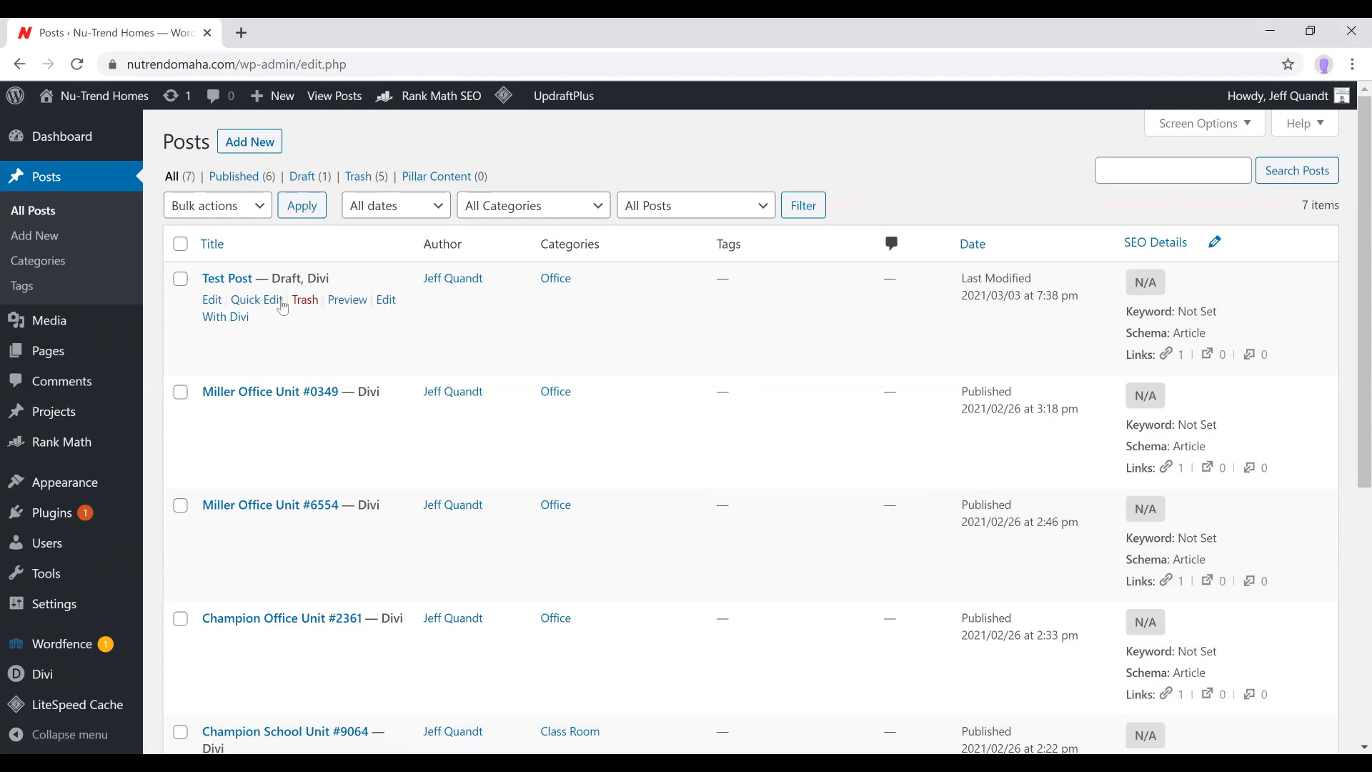
{"action": "left_click", "coordinate": [255, 138]}
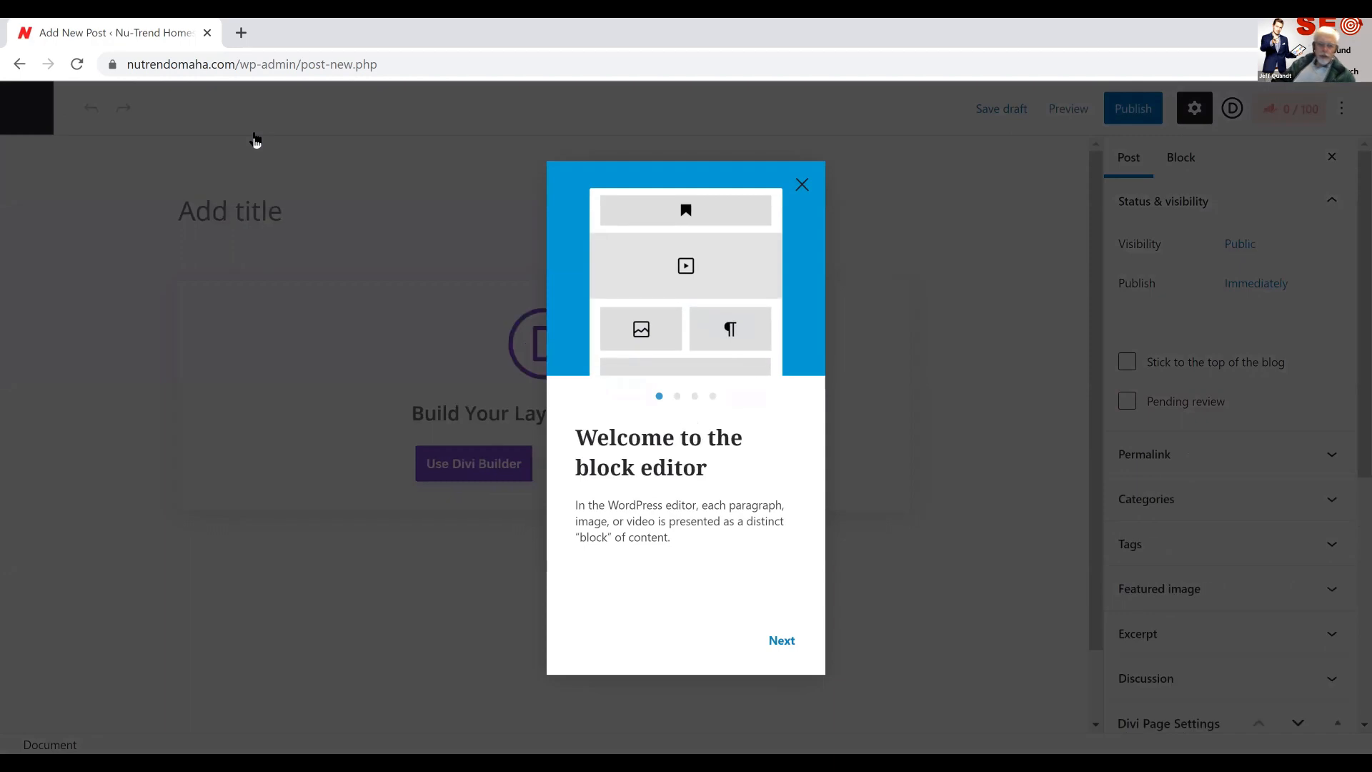
{"action": "left_click", "coordinate": [802, 185]}
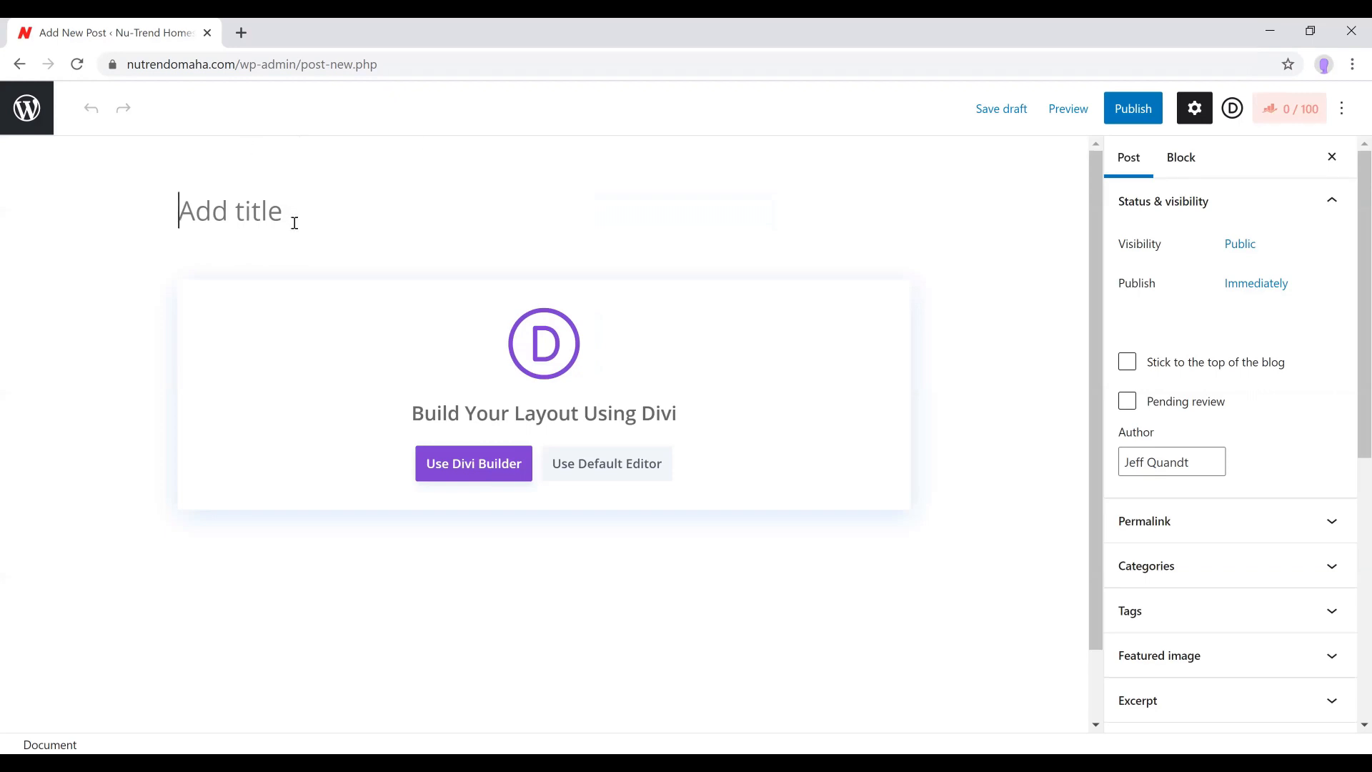
{"action": "type", "text": "Product Title"}
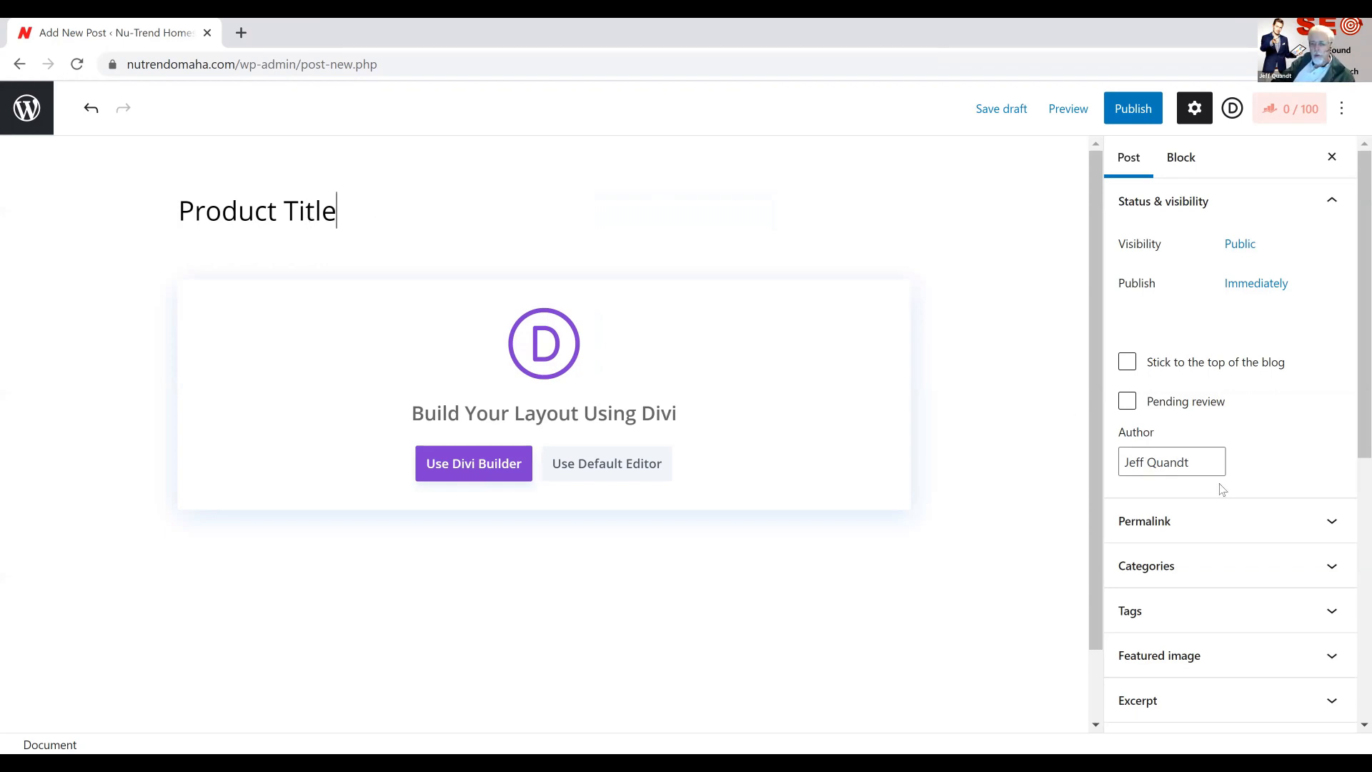
Assign the post to the Redman Homes and New Homes categories
{"action": "left_click", "coordinate": [1329, 568]}
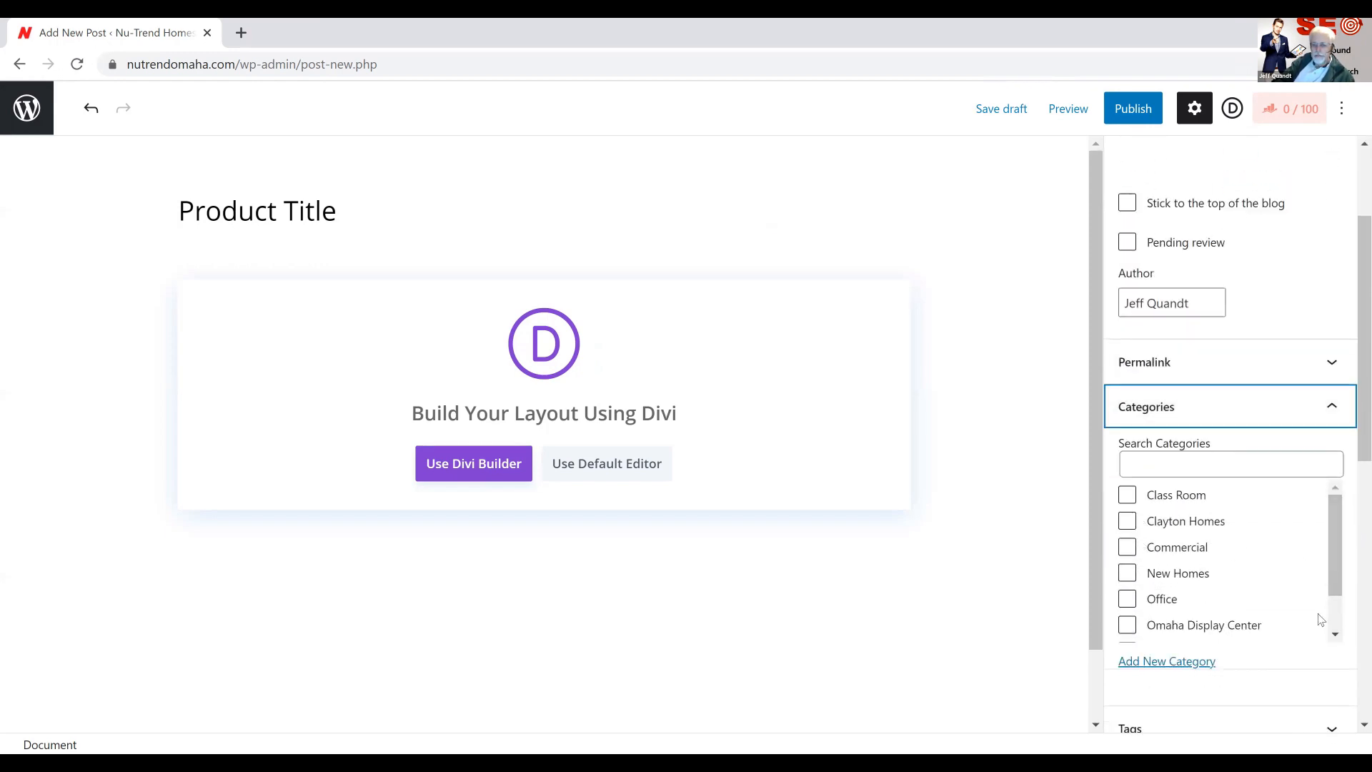
{"action": "left_click", "coordinate": [1329, 602]}
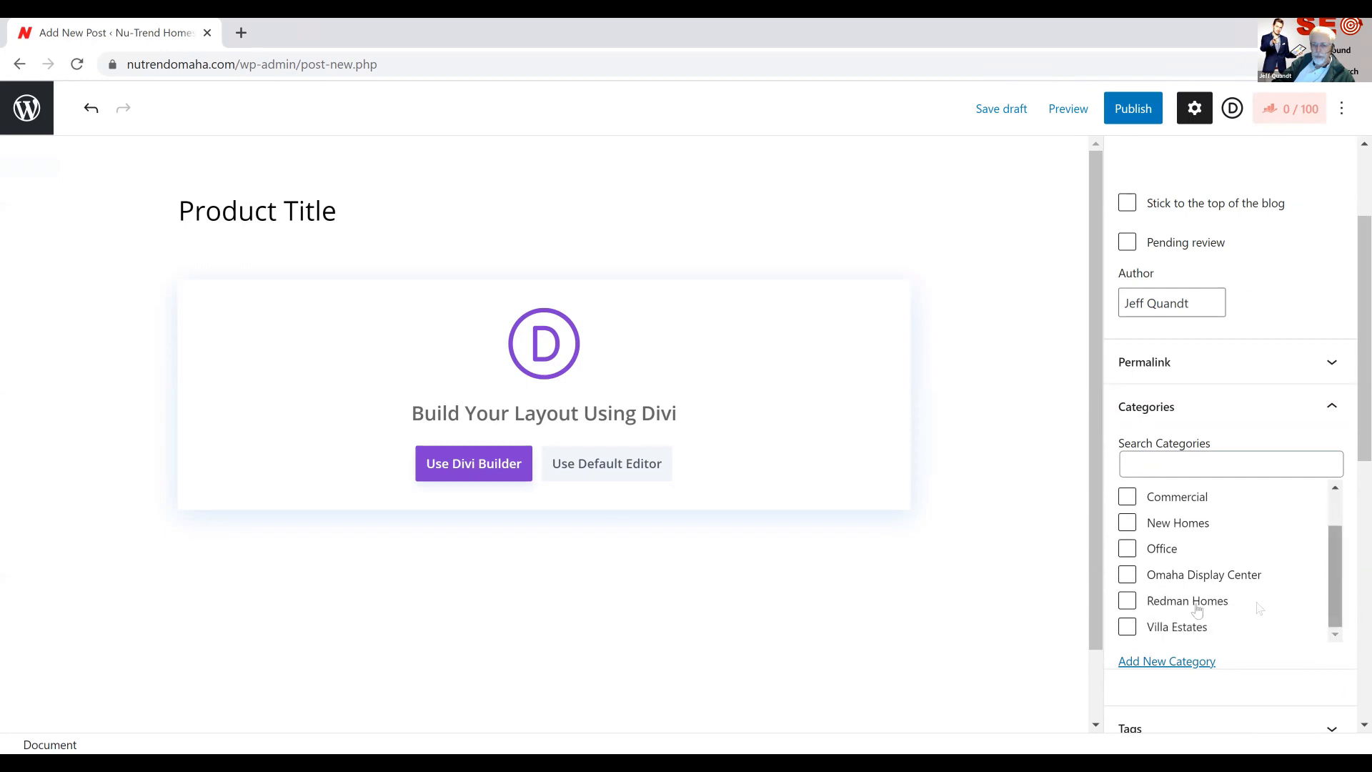
{"action": "left_click", "coordinate": [1128, 605]}
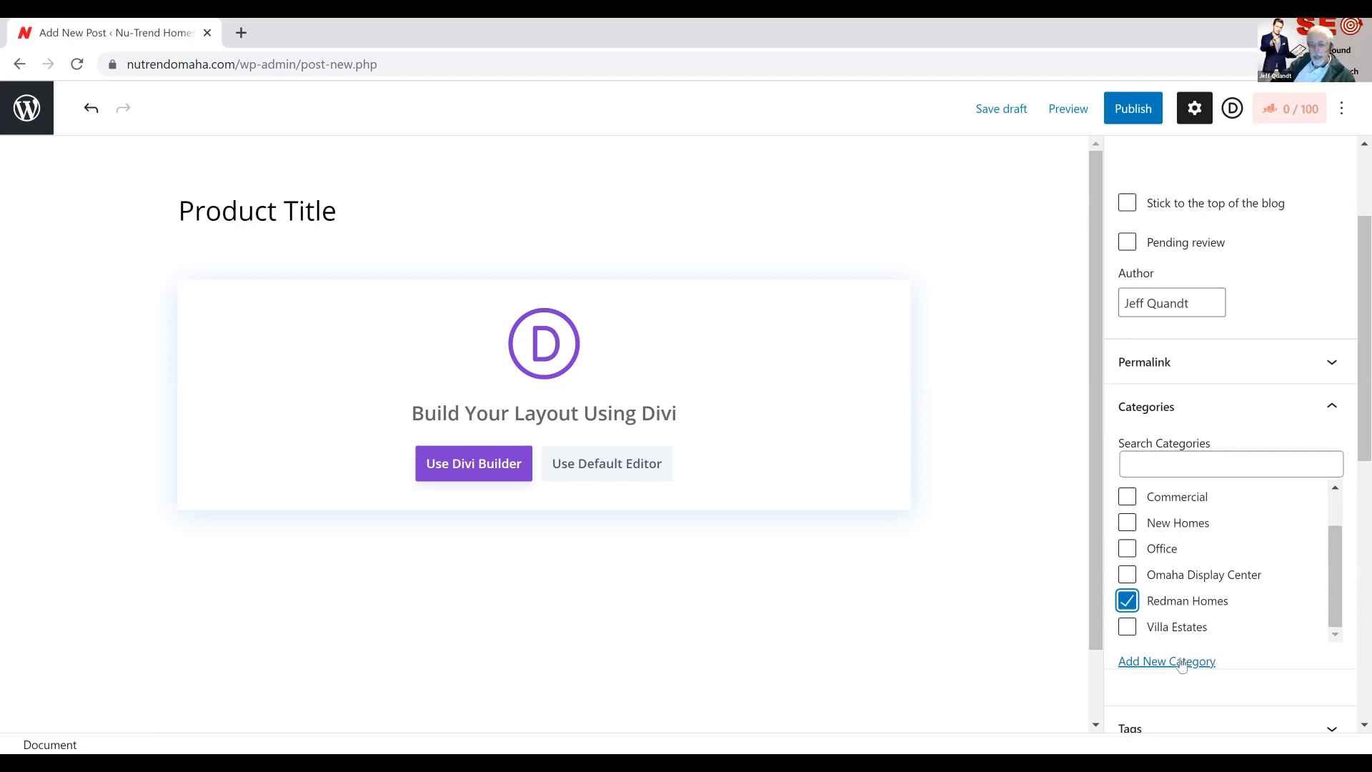
{"action": "left_click", "coordinate": [1333, 512]}
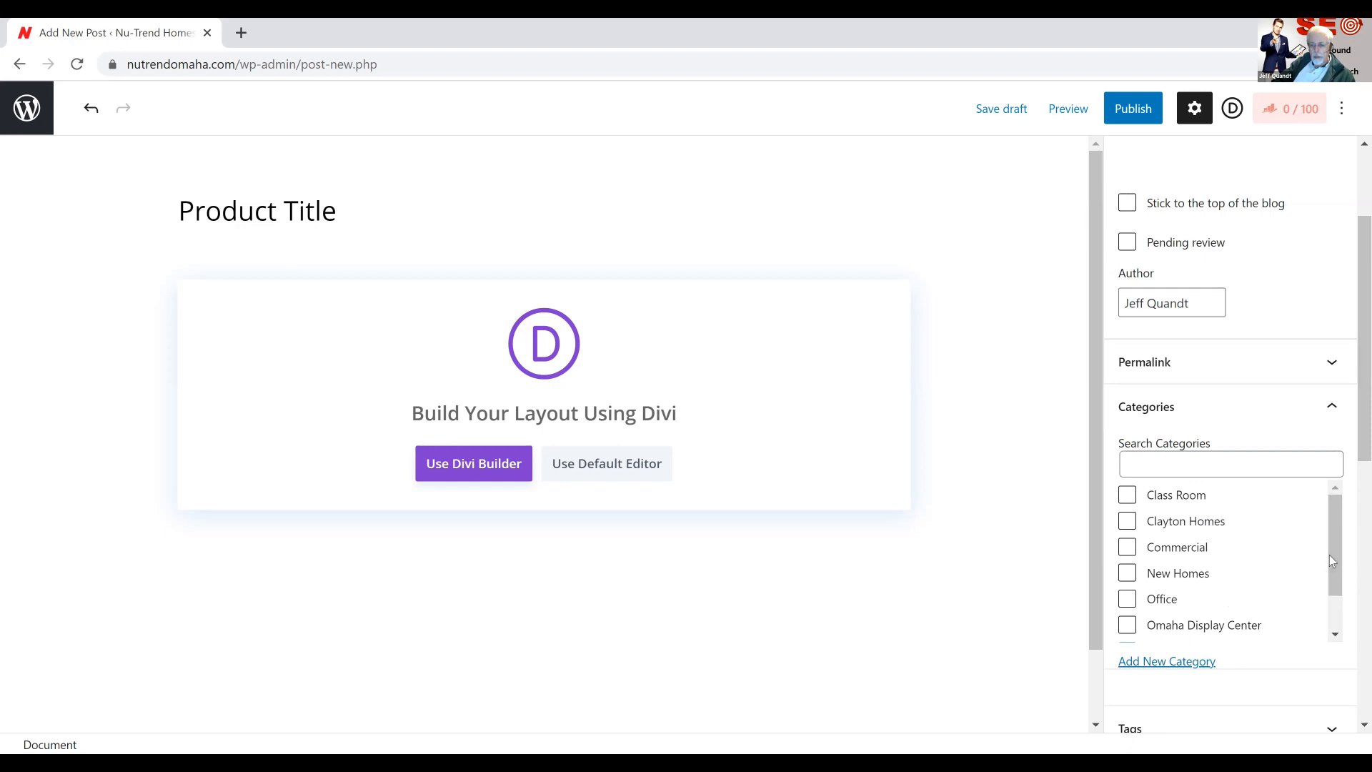
{"action": "left_click", "coordinate": [1128, 574]}
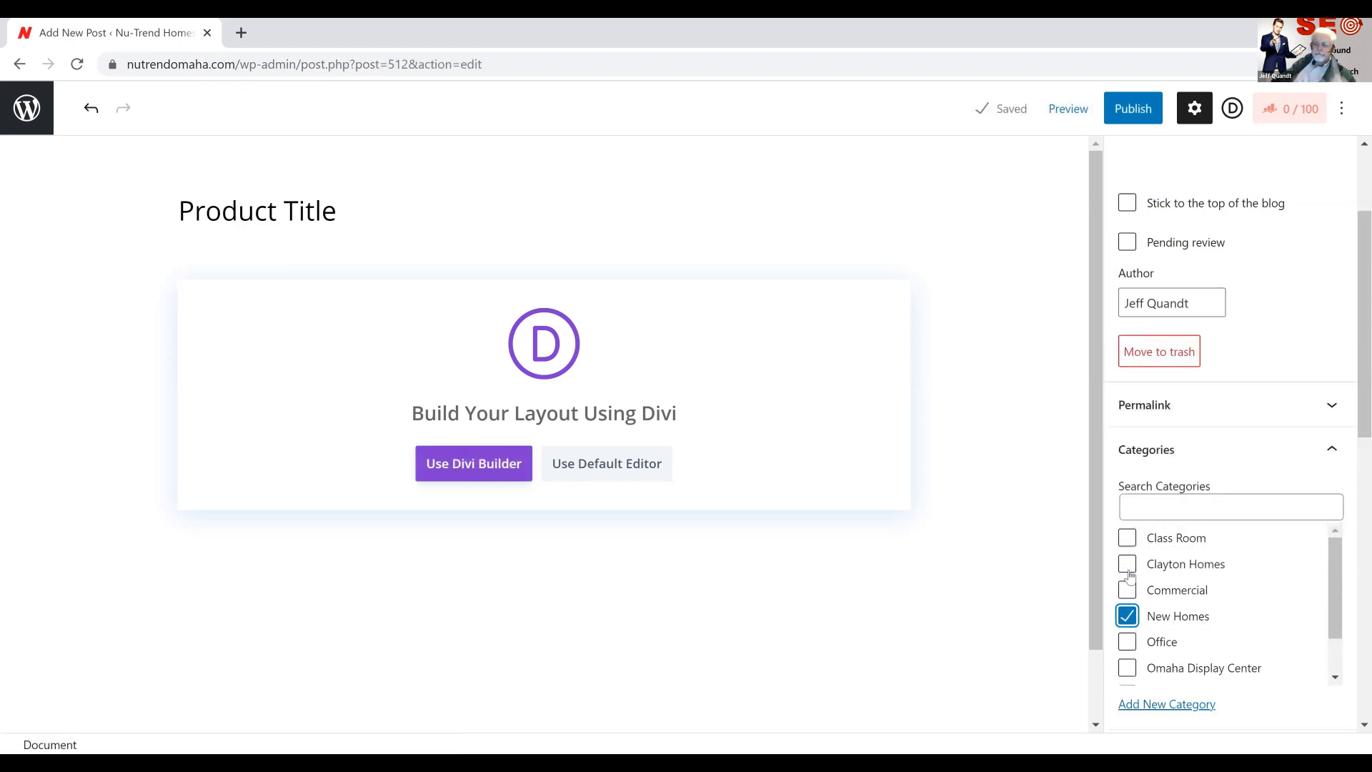
{"action": "scroll", "coordinate": [1129, 575], "scroll_direction": "down", "scroll_amount": 1}
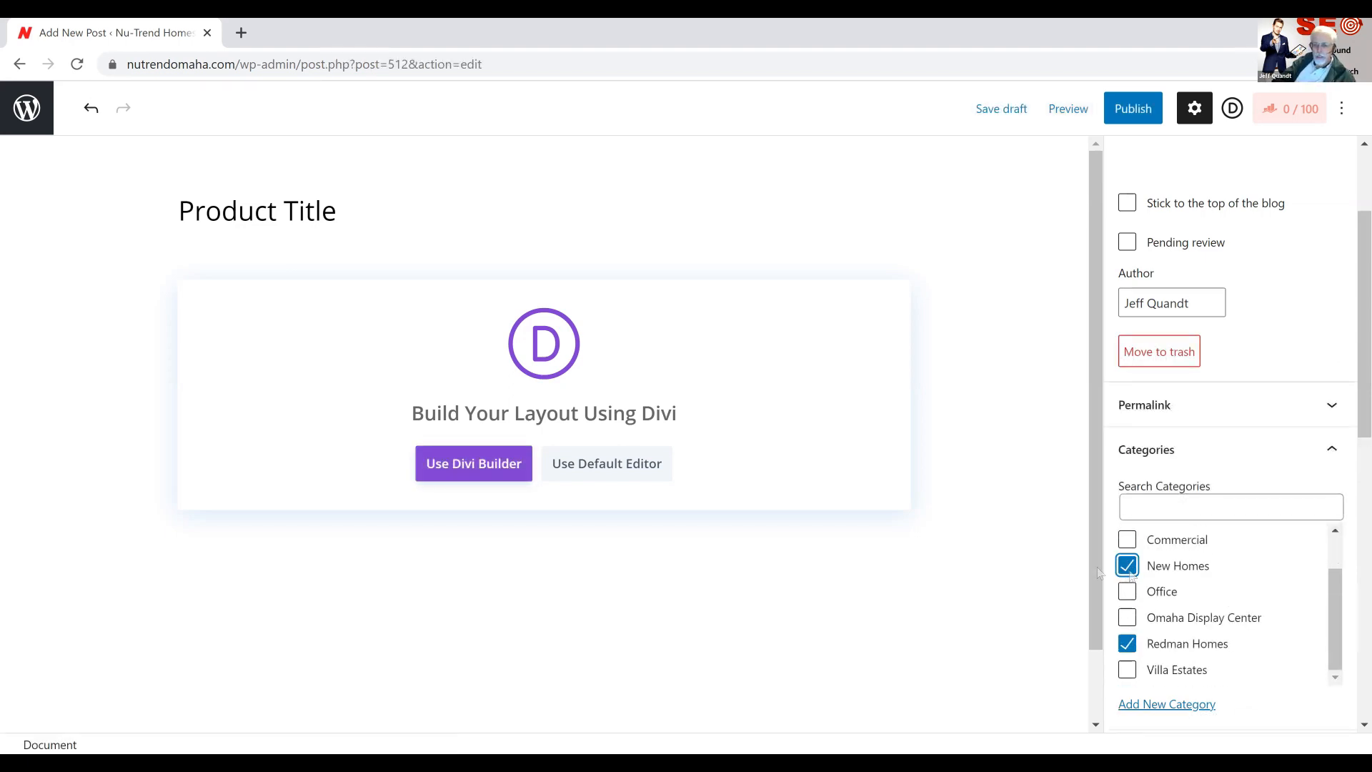
Set Redman-Homes.jpg from the media library as the post's featured image
{"action": "scroll", "coordinate": [1085, 563], "scroll_direction": "down", "scroll_amount": 1}
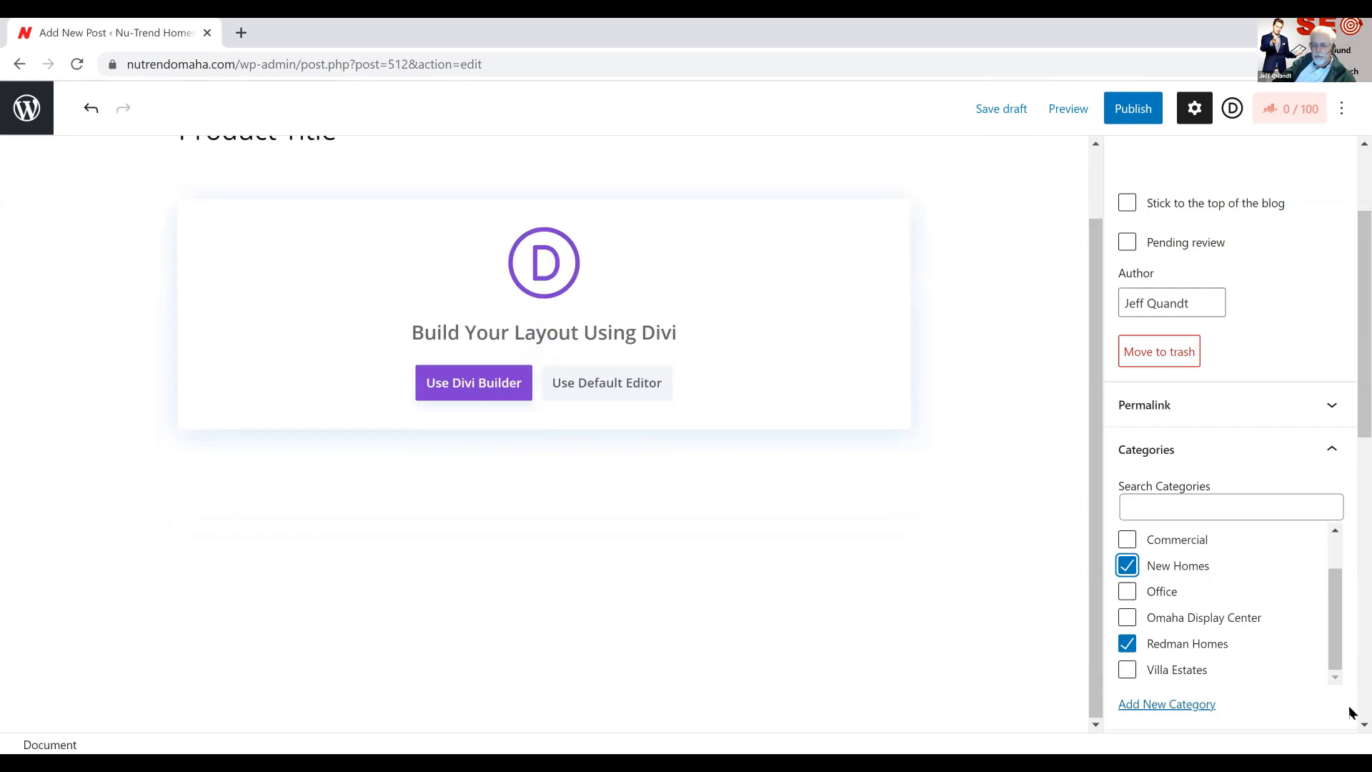
{"action": "scroll", "coordinate": [1351, 667], "scroll_direction": "down", "scroll_amount": 7}
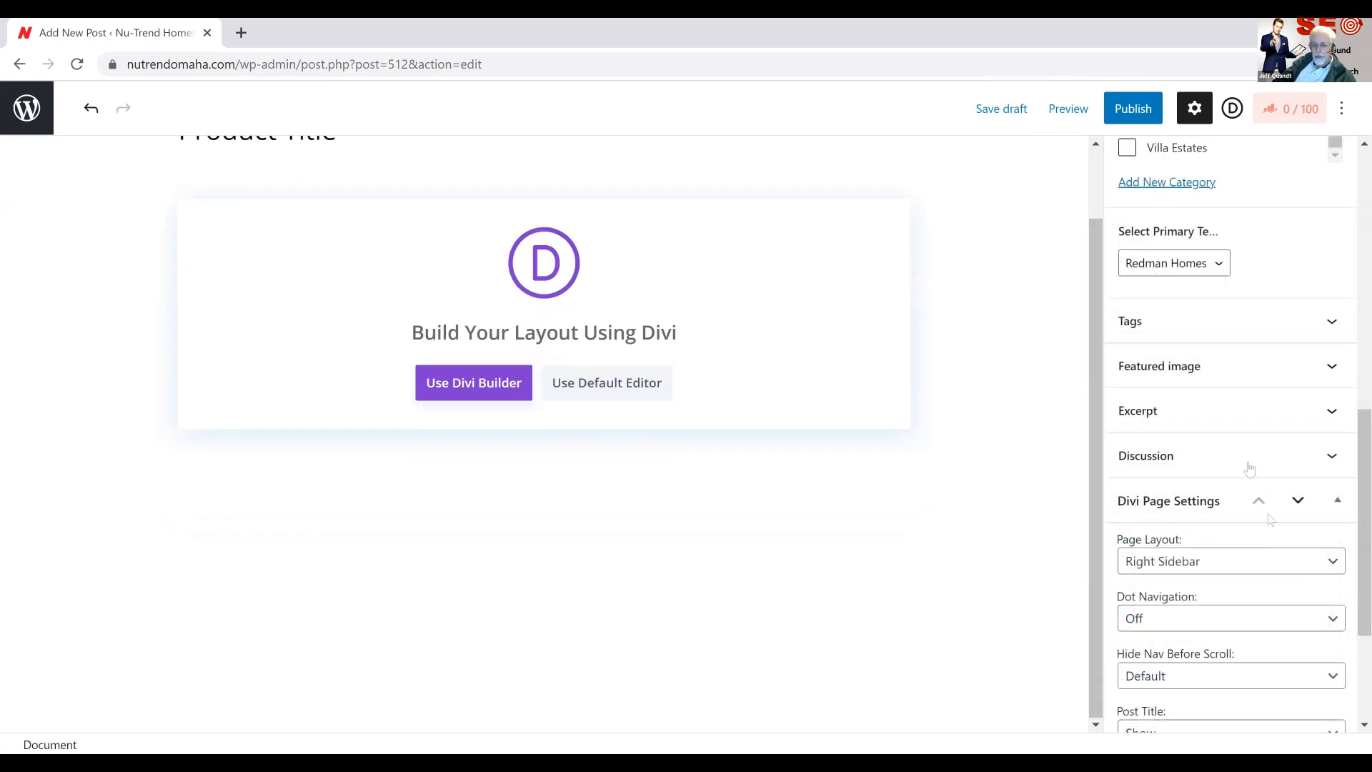
{"action": "left_click", "coordinate": [1333, 369]}
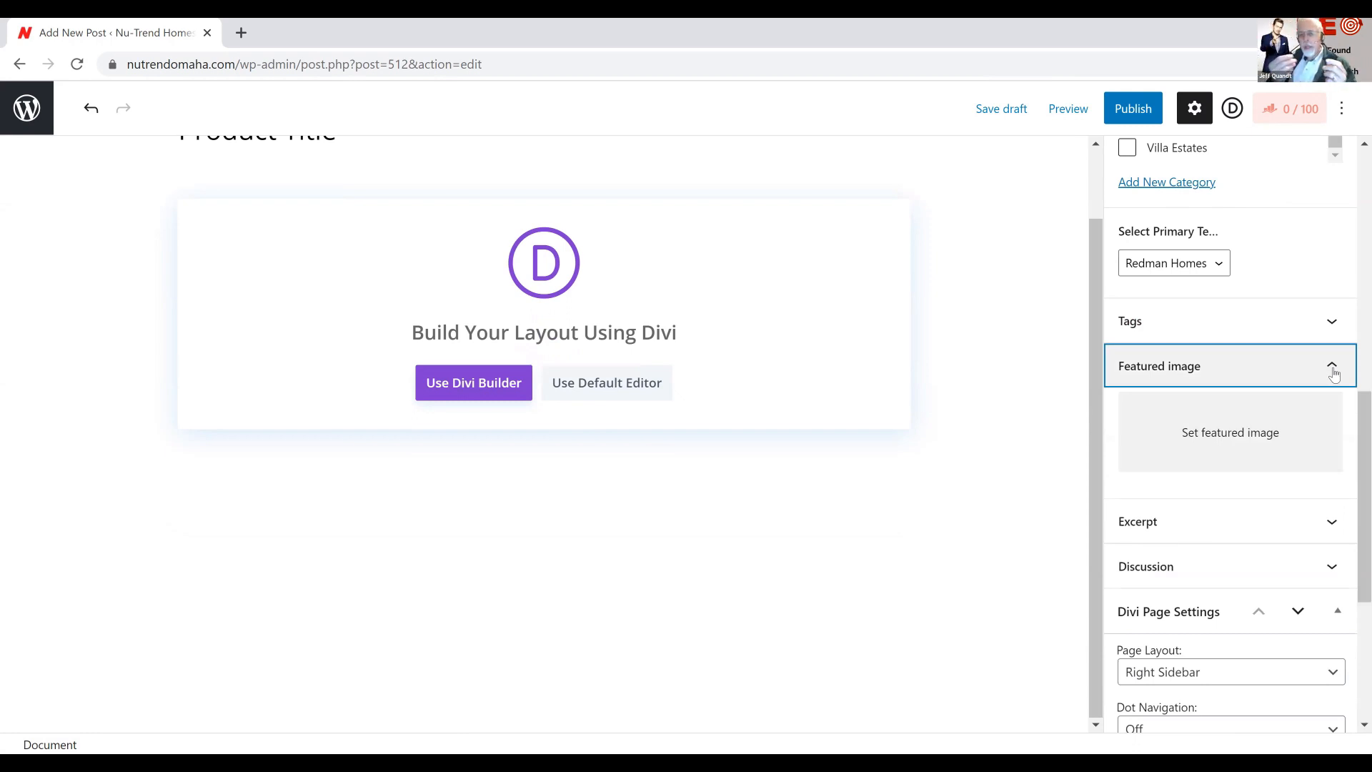
{"action": "left_click", "coordinate": [1252, 431]}
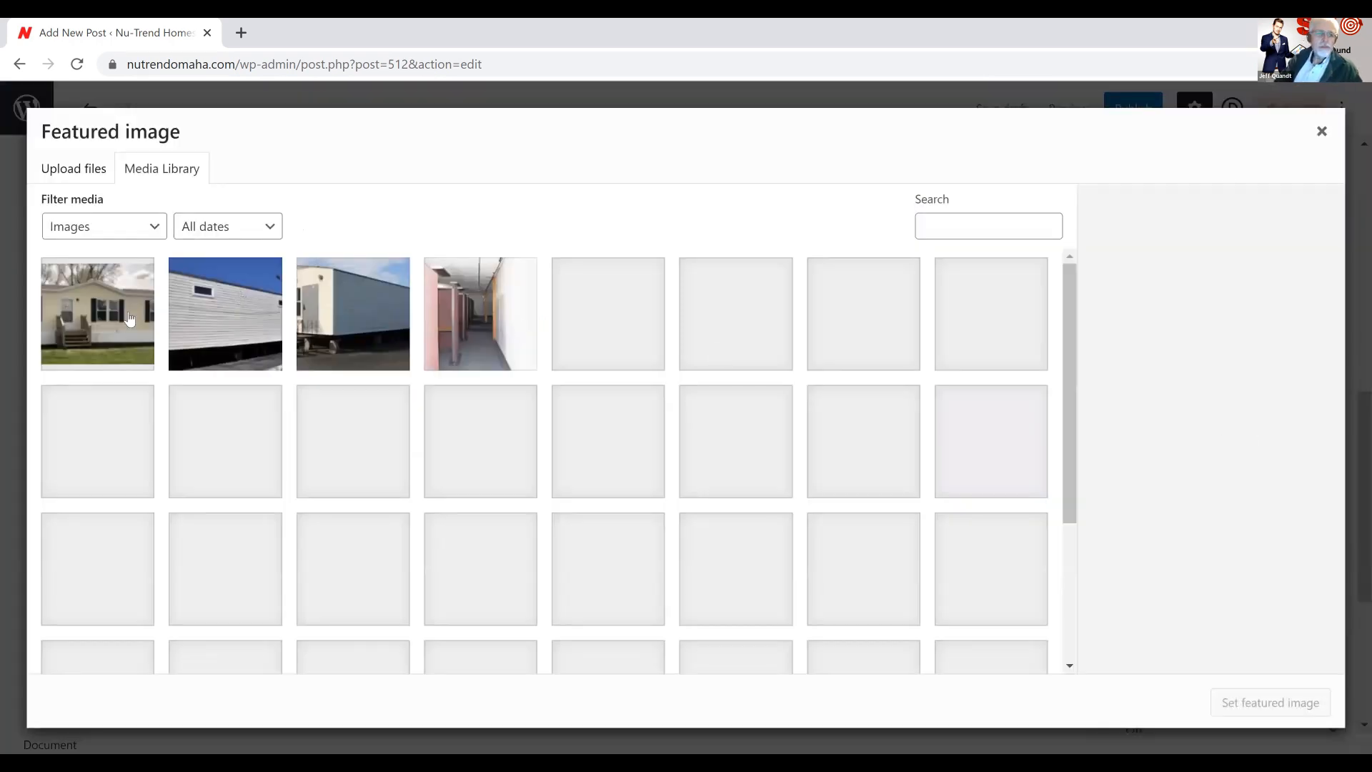
{"action": "left_click", "coordinate": [108, 326]}
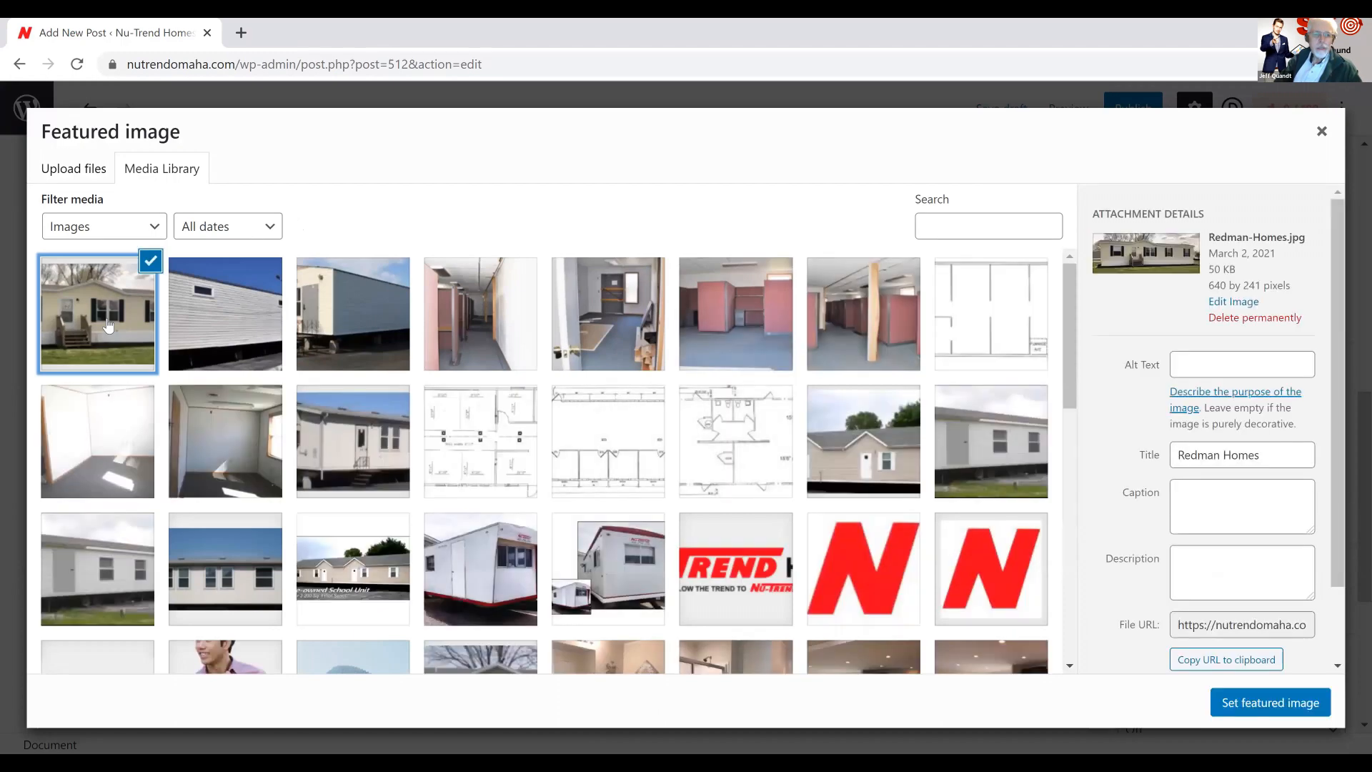
{"action": "left_click", "coordinate": [1270, 704]}
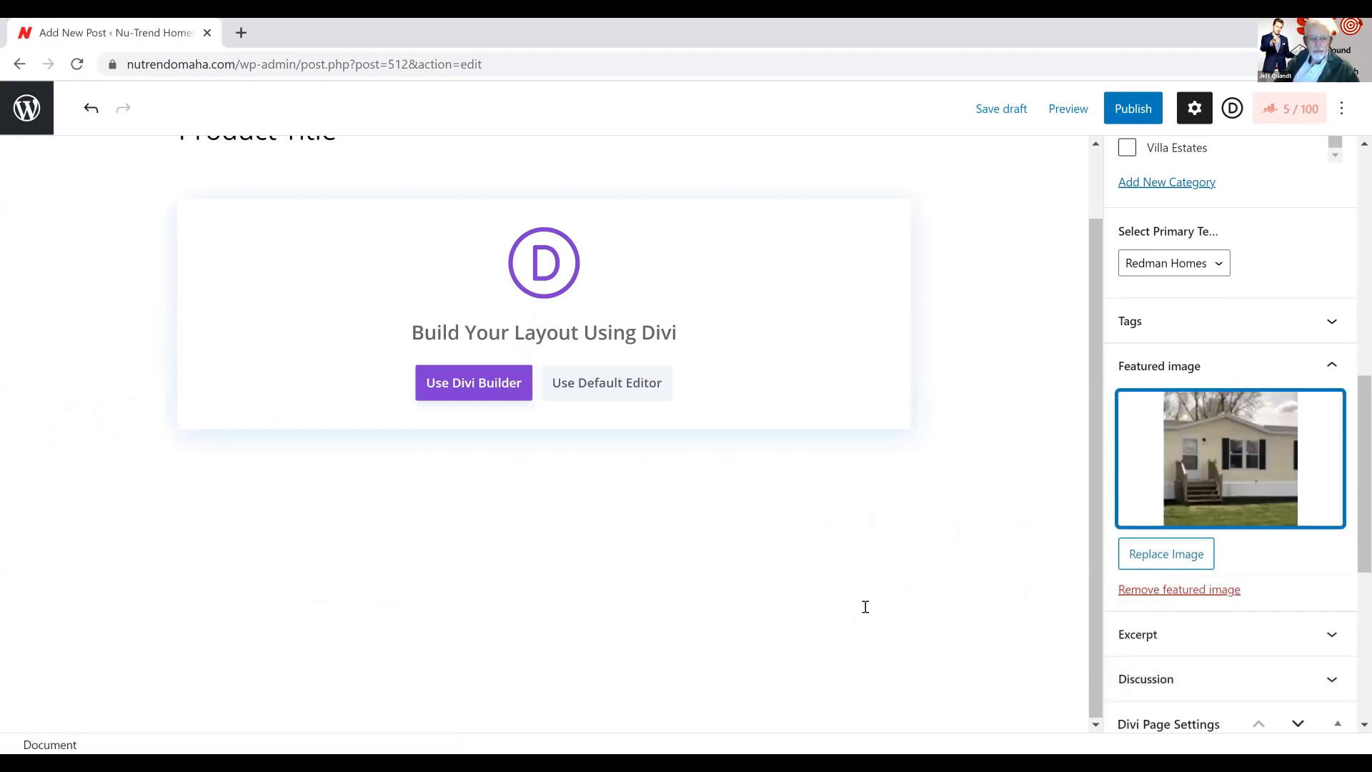
Start the Divi Builder for the post and load the saved layout "Product Post template"
{"action": "left_click", "coordinate": [481, 389]}
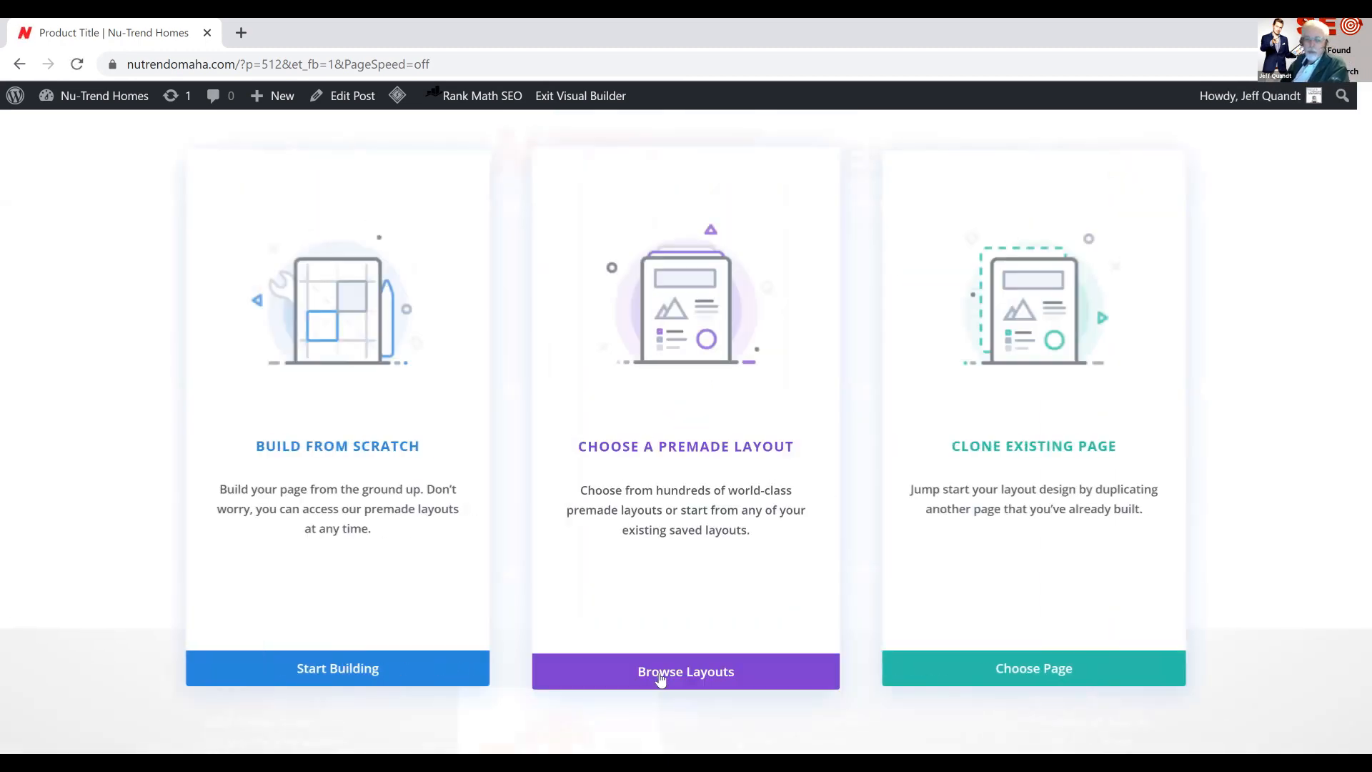
{"action": "left_click", "coordinate": [659, 677]}
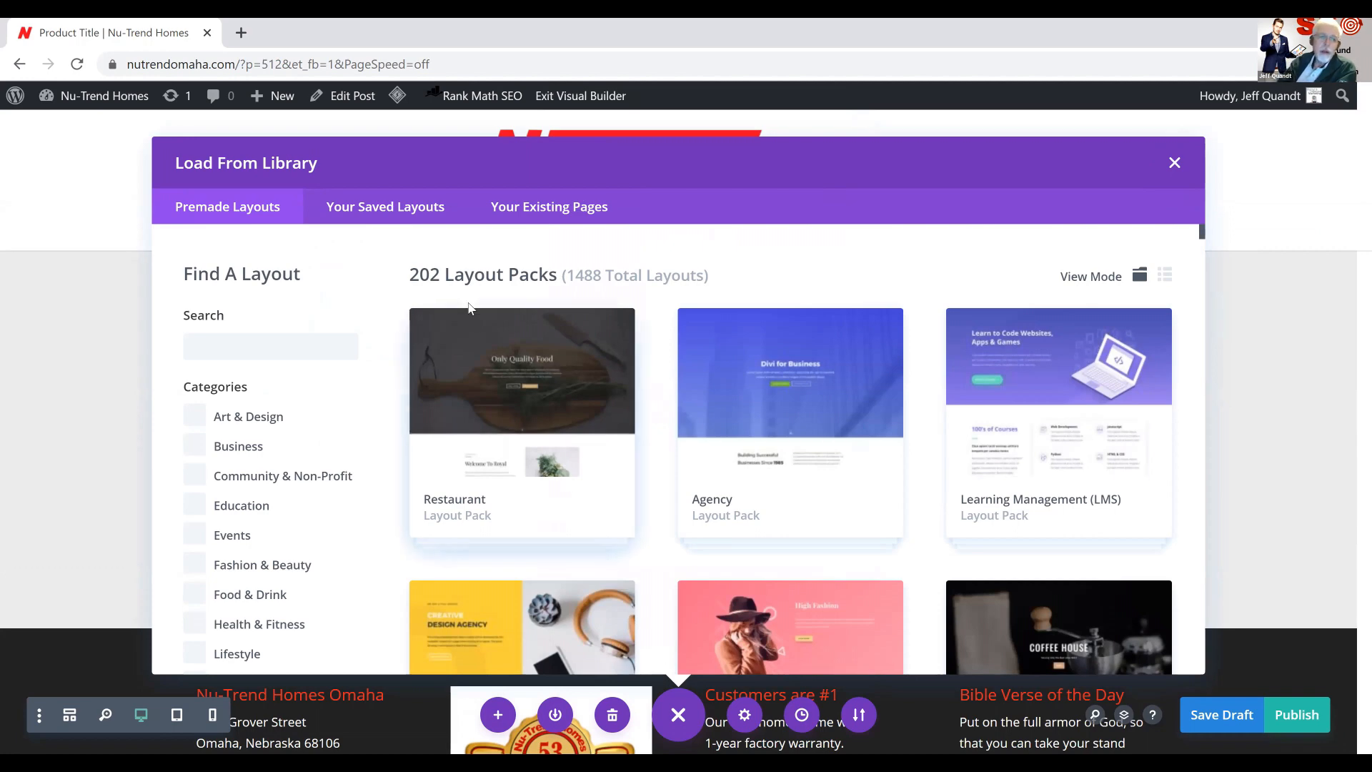
{"action": "left_click", "coordinate": [400, 215]}
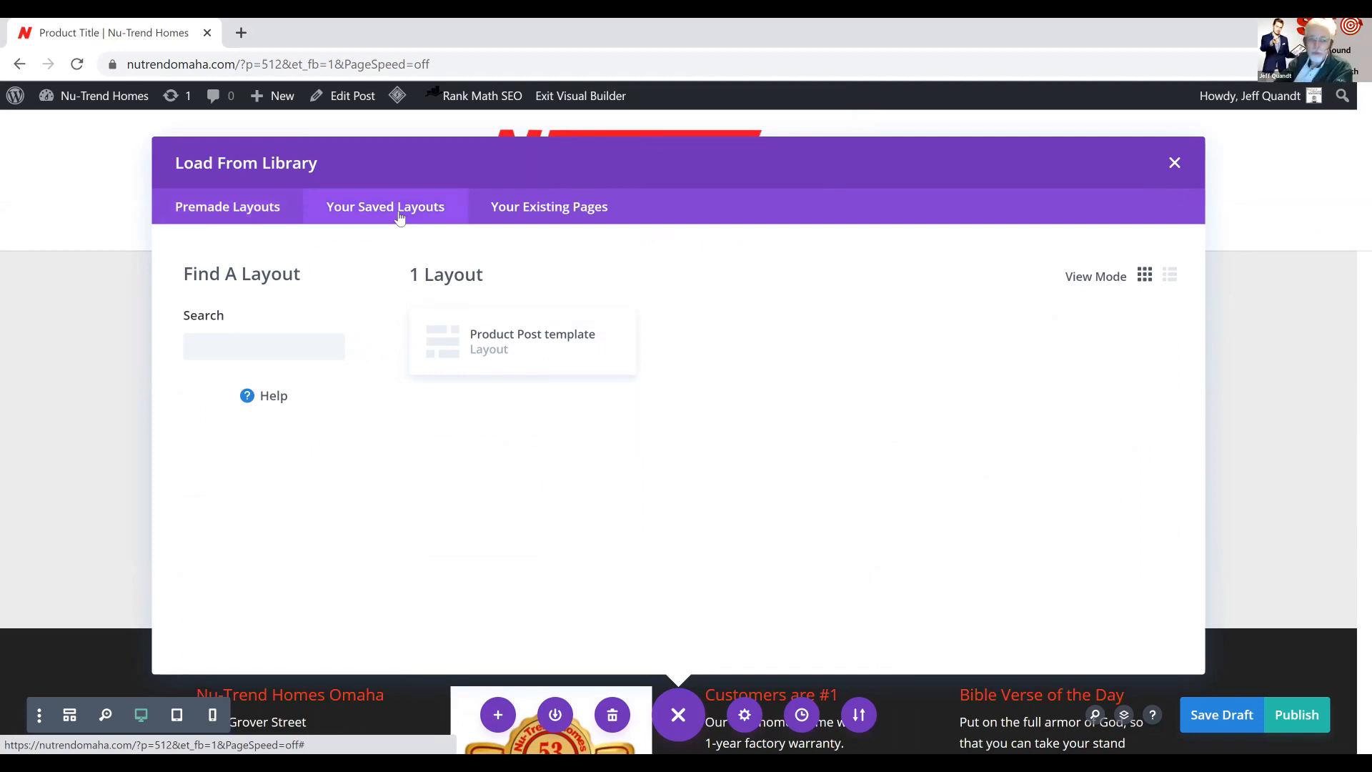
{"action": "left_click", "coordinate": [536, 218]}
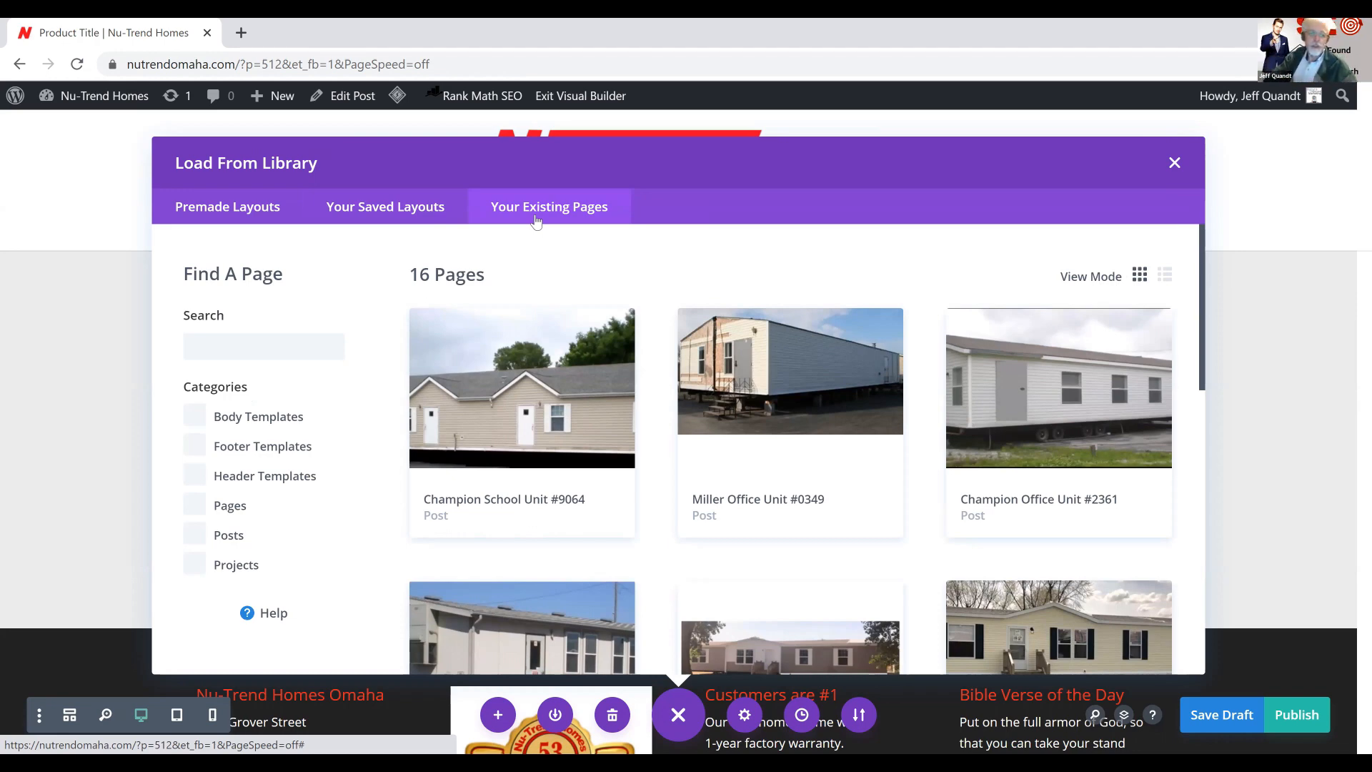
{"action": "left_click", "coordinate": [392, 215]}
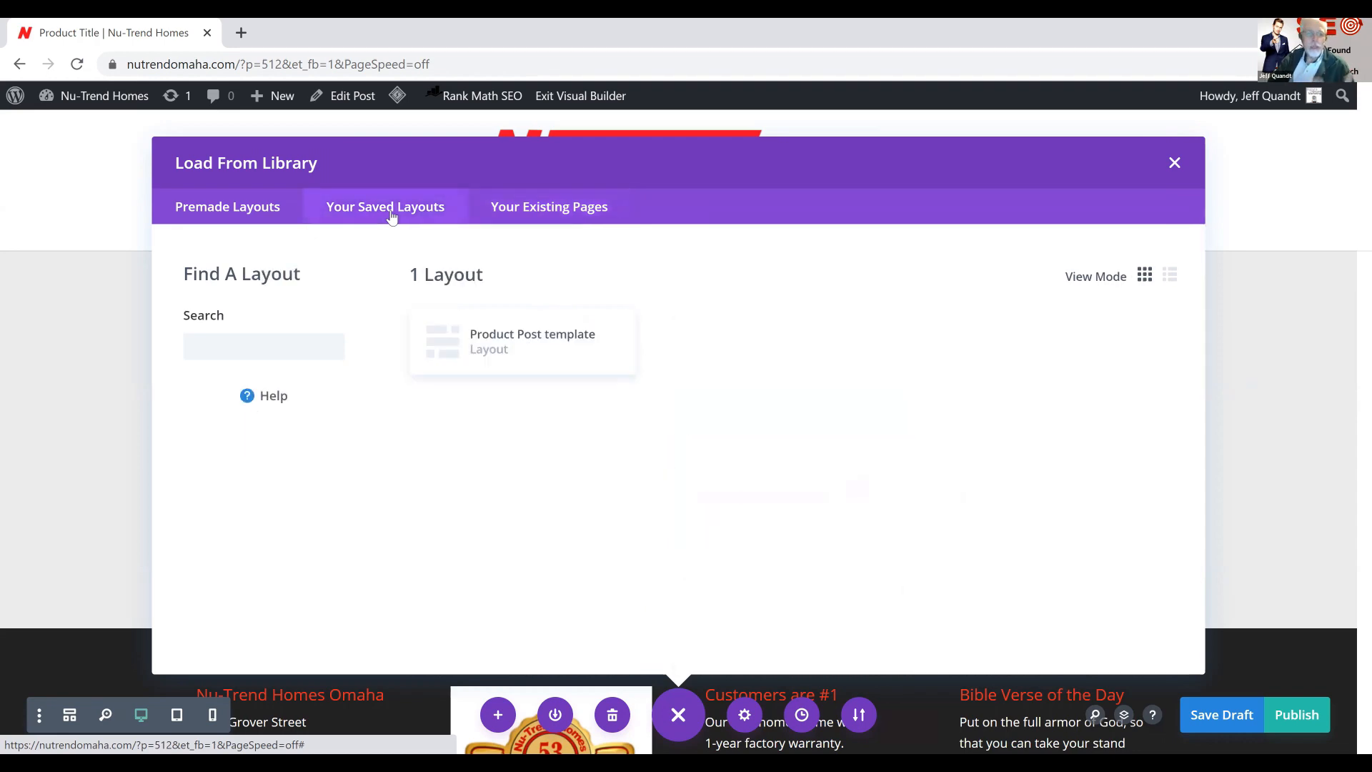
{"action": "left_click", "coordinate": [495, 355]}
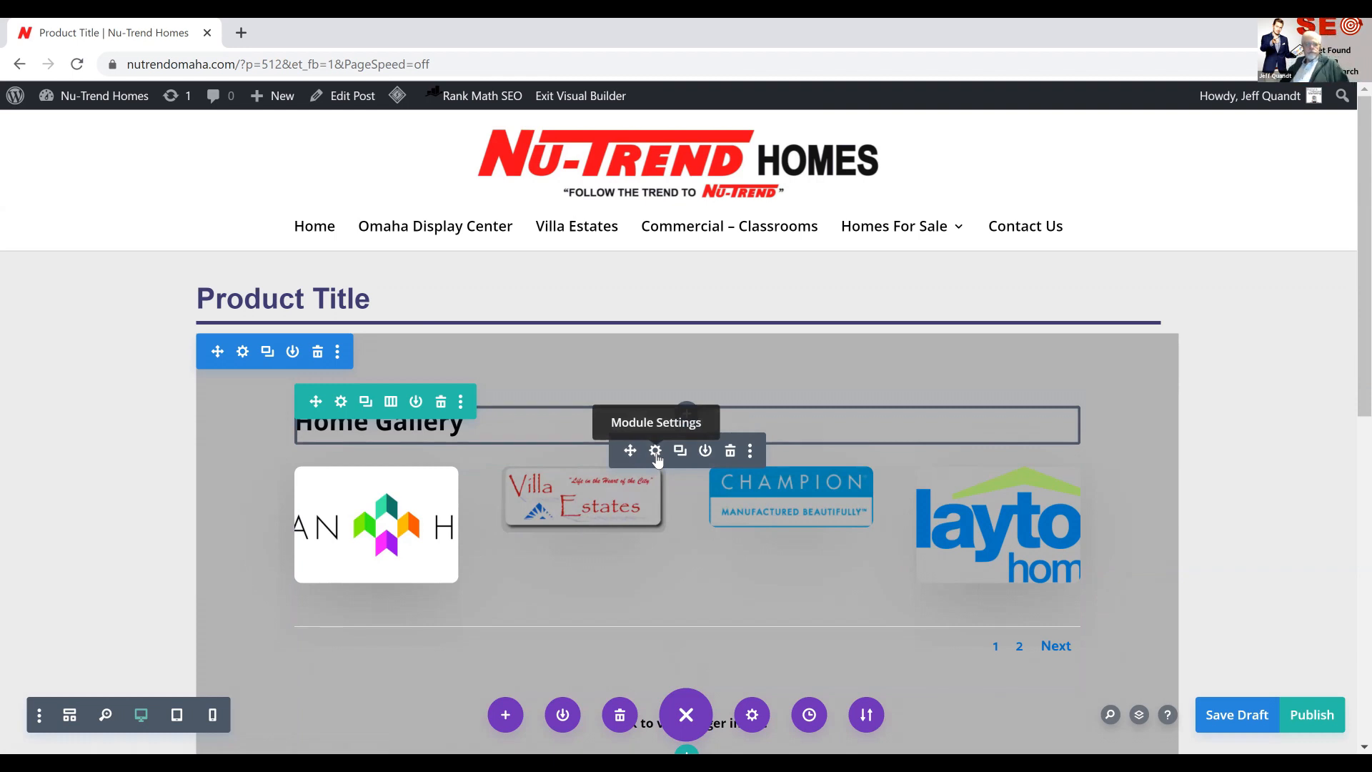
Change the "Home Gallery" heading text to "Redman Home 345 Gallery" and save the module
{"action": "left_click", "coordinate": [656, 451]}
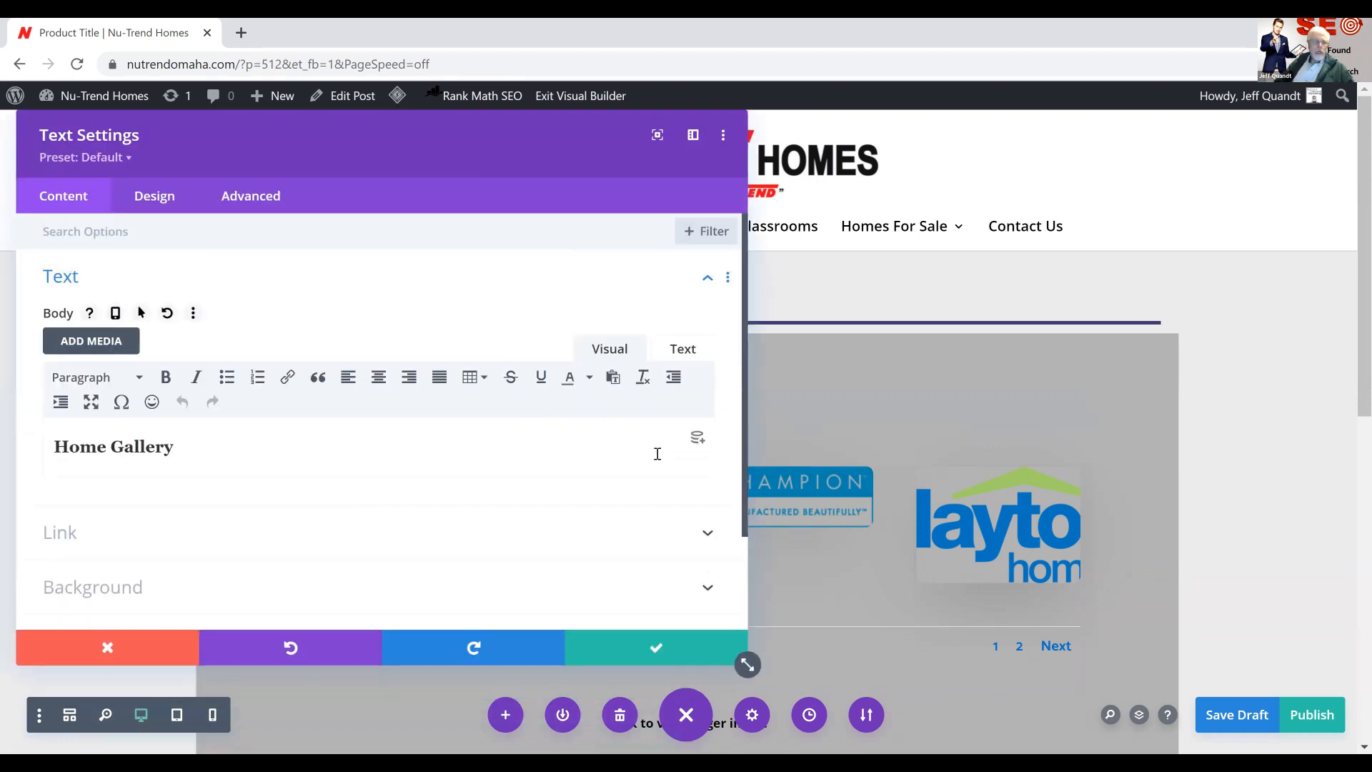
{"action": "left_click_drag", "start_coordinate": [174, 449], "coordinate": [4, 433]}
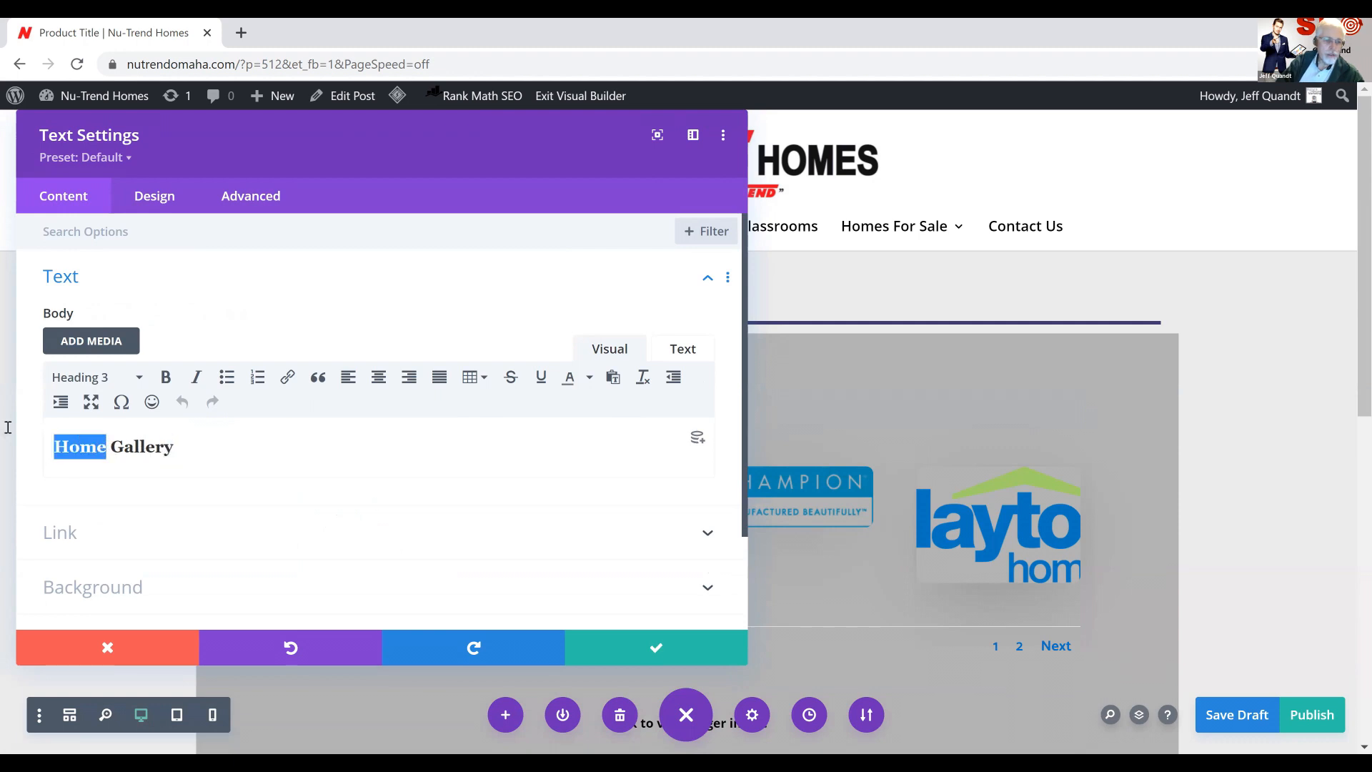
{"action": "type", "text": "Redman Home"}
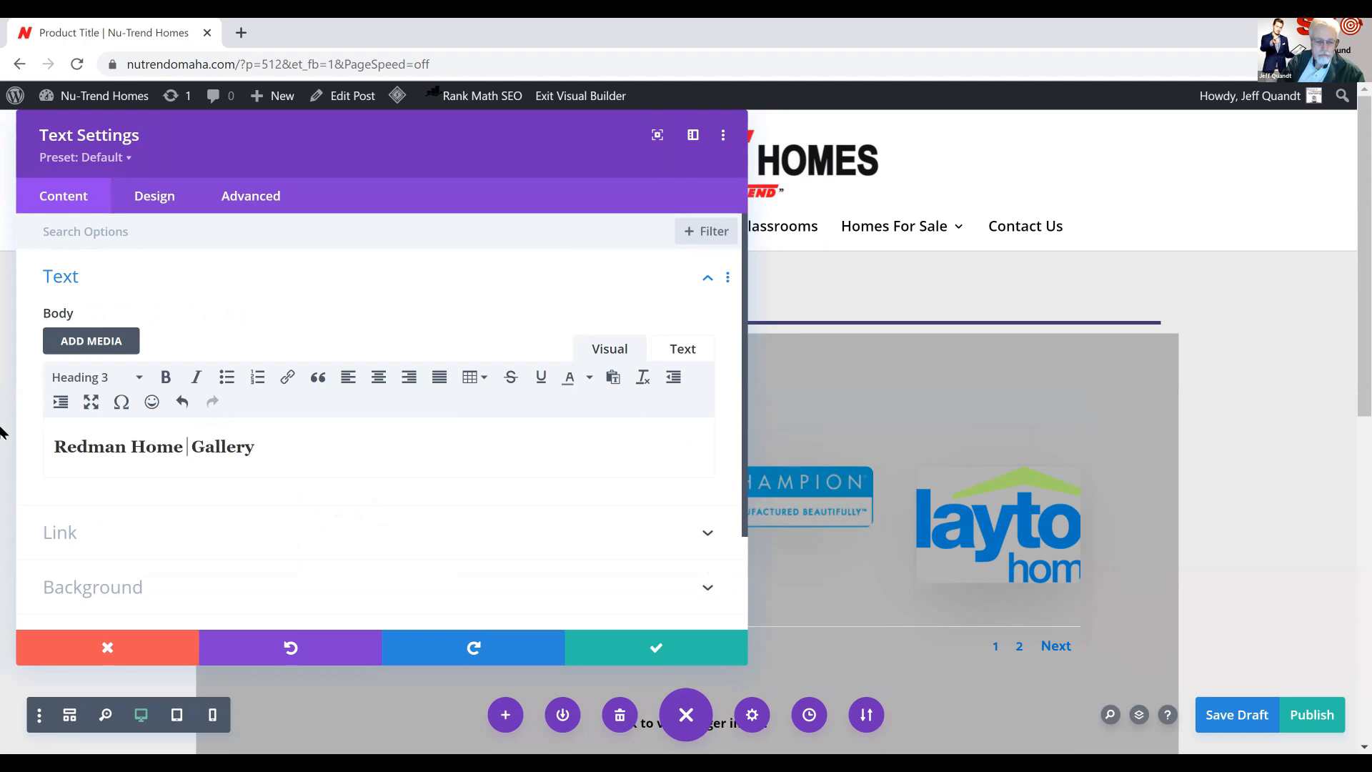
{"action": "type", "text": " 345"}
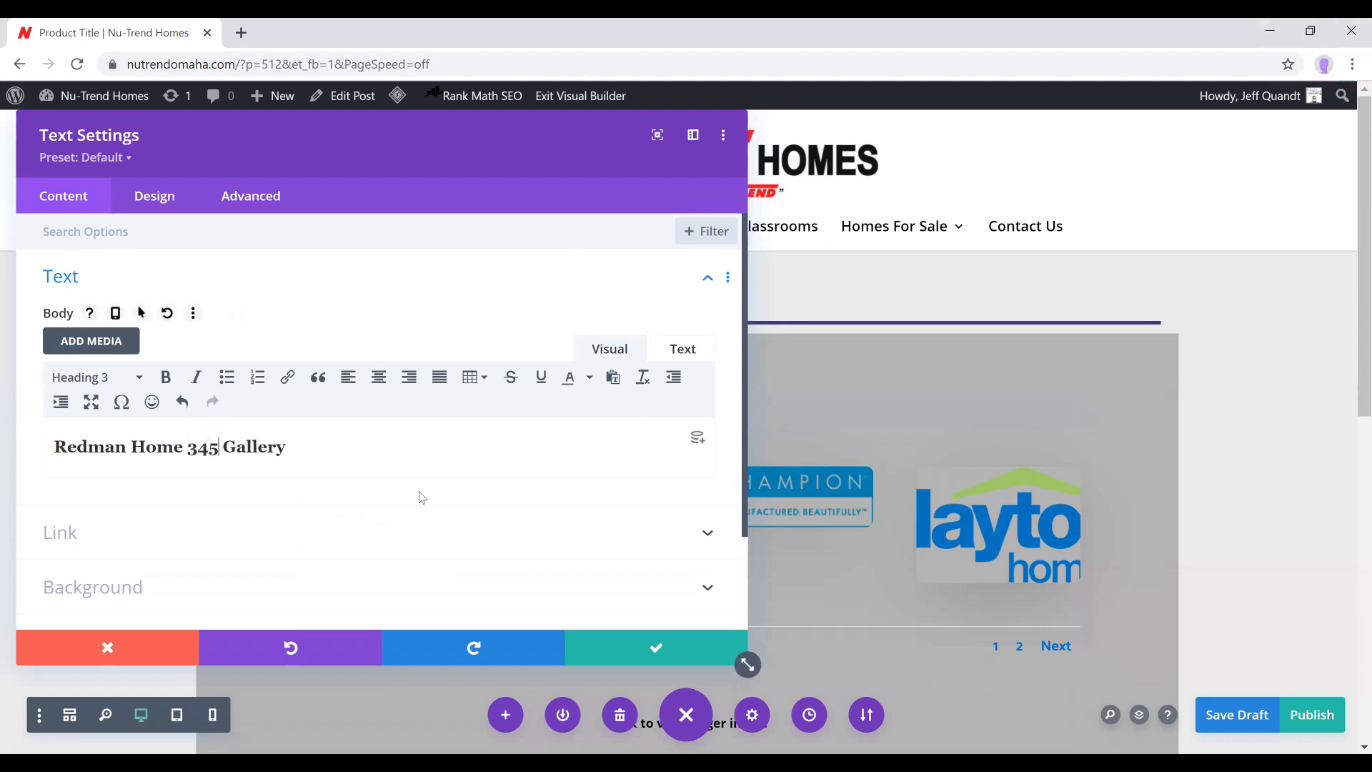
{"action": "left_click", "coordinate": [658, 652]}
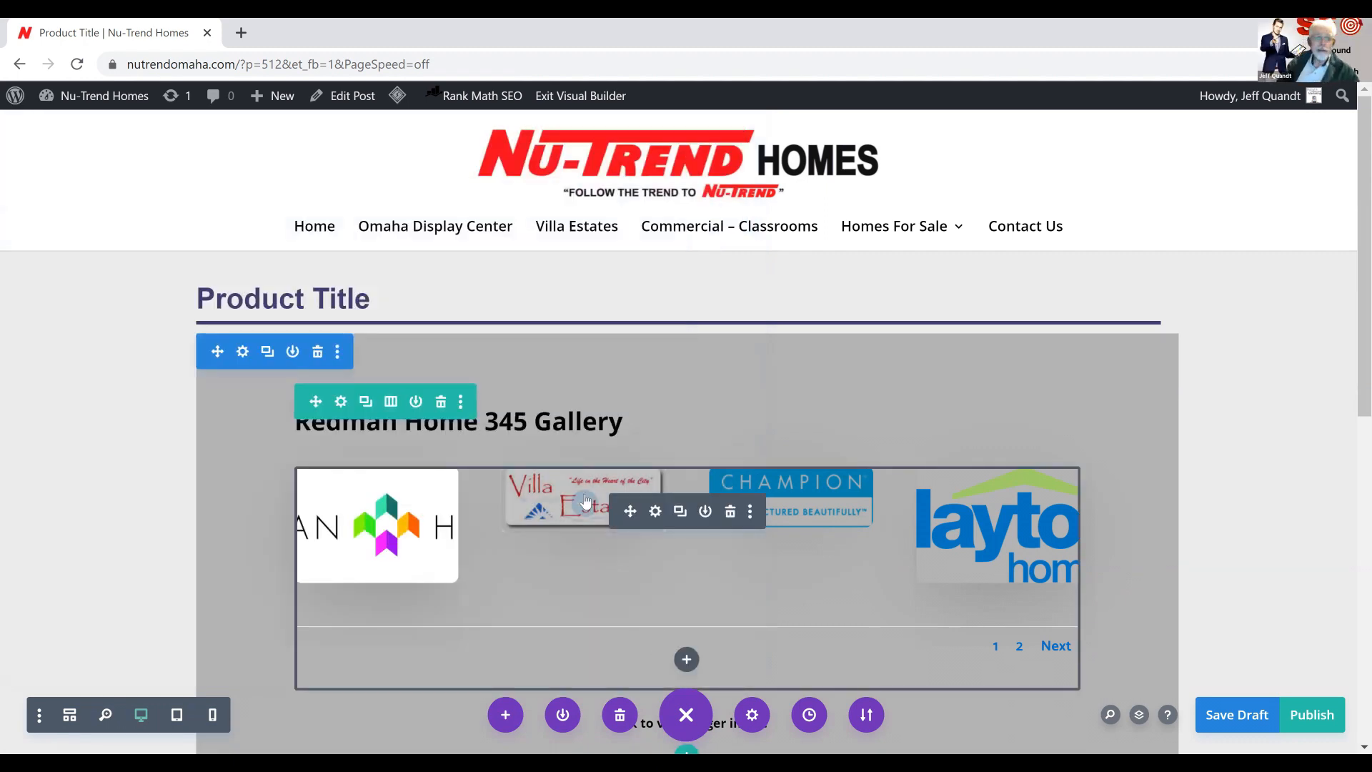
{"action": "left_click", "coordinate": [572, 416]}
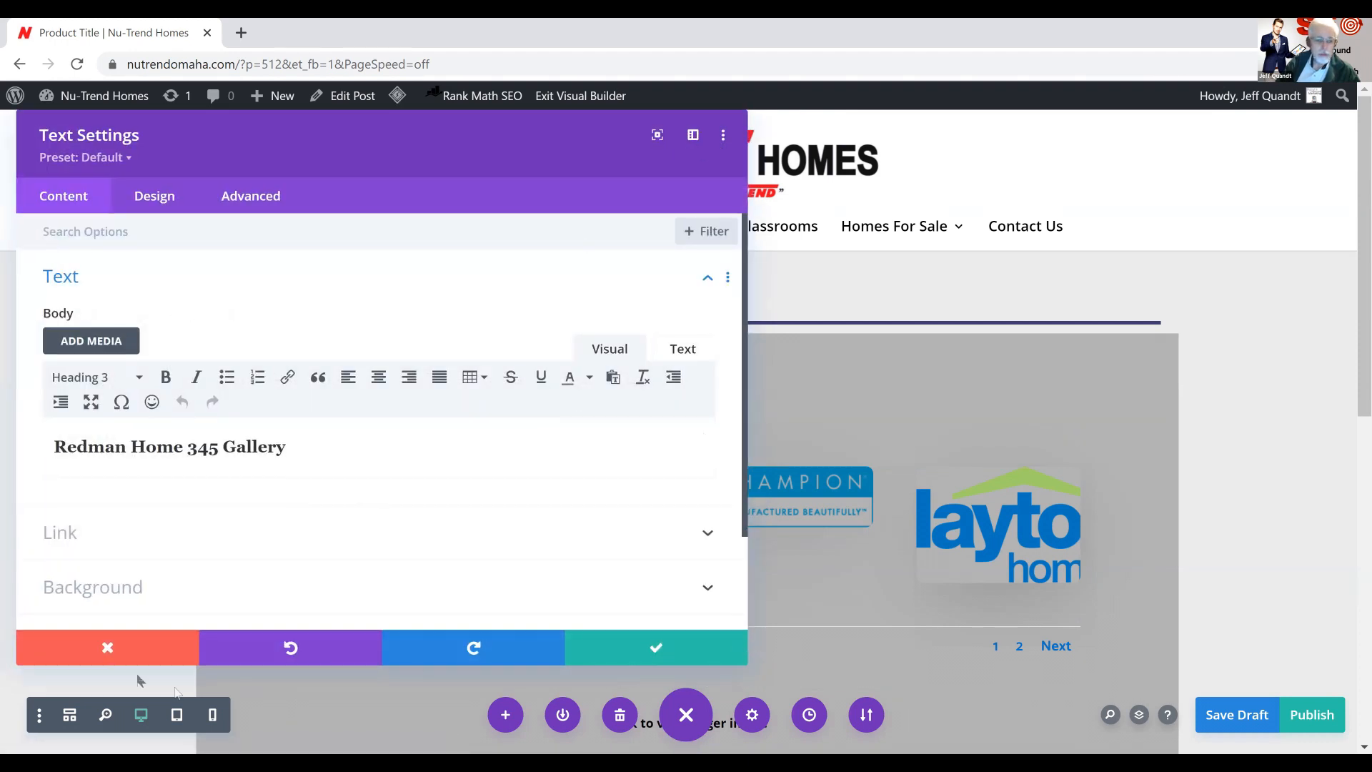
{"action": "left_click", "coordinate": [103, 646]}
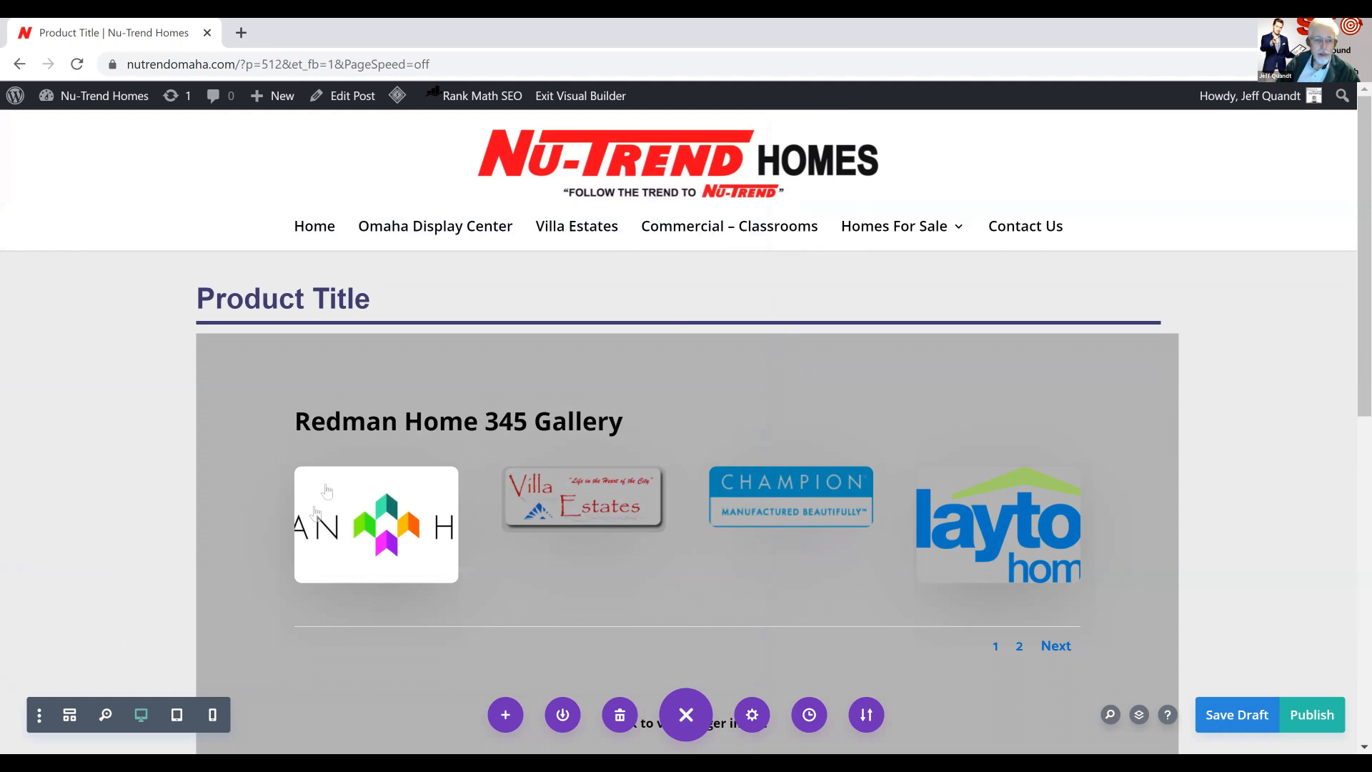
{"action": "left_click", "coordinate": [358, 430]}
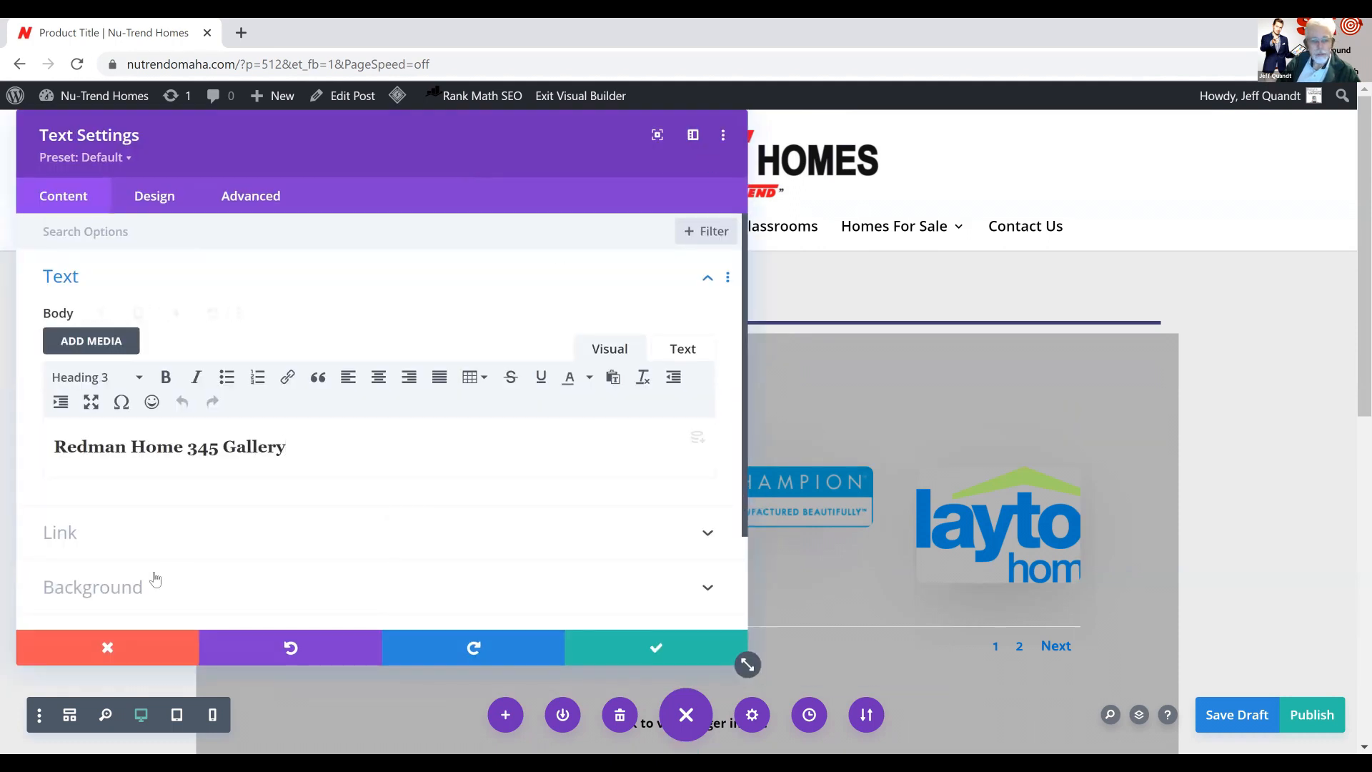
{"action": "left_click", "coordinate": [108, 651]}
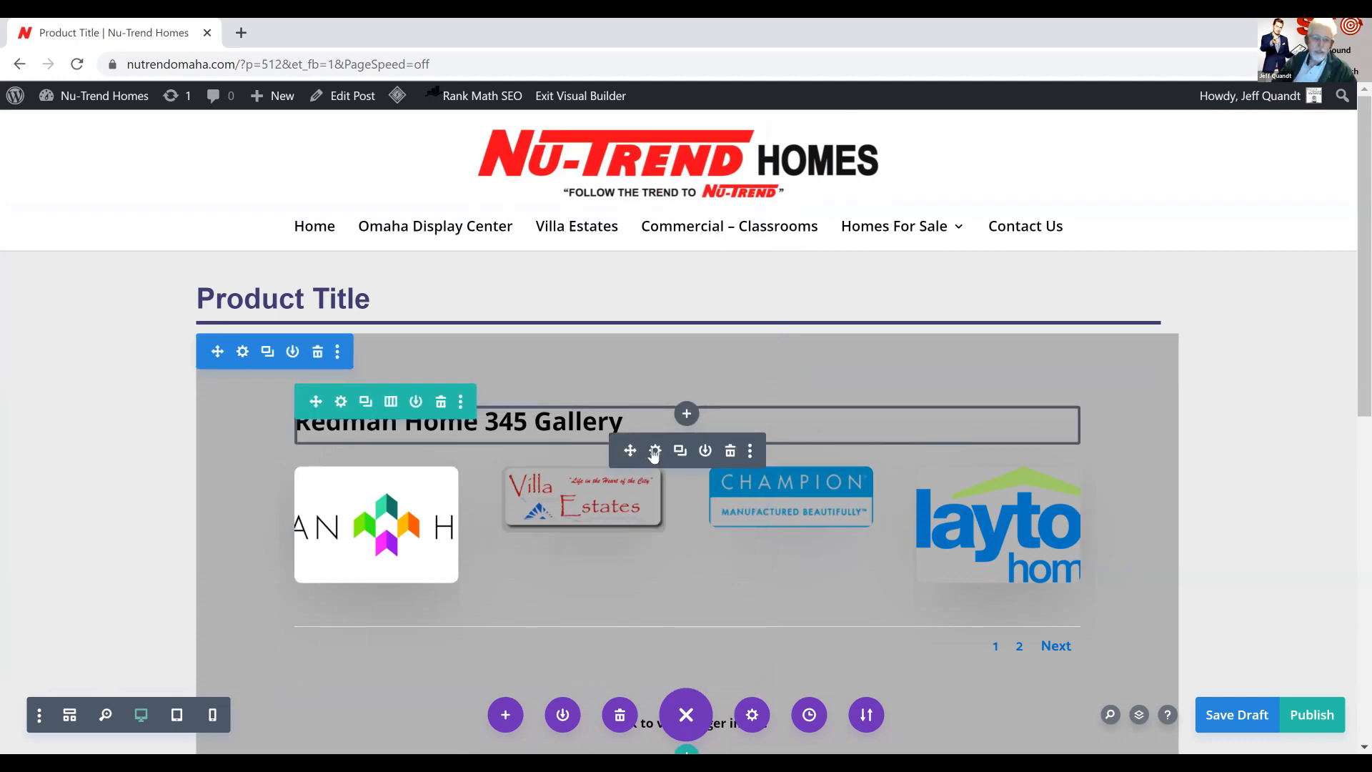
{"action": "left_click", "coordinate": [654, 452]}
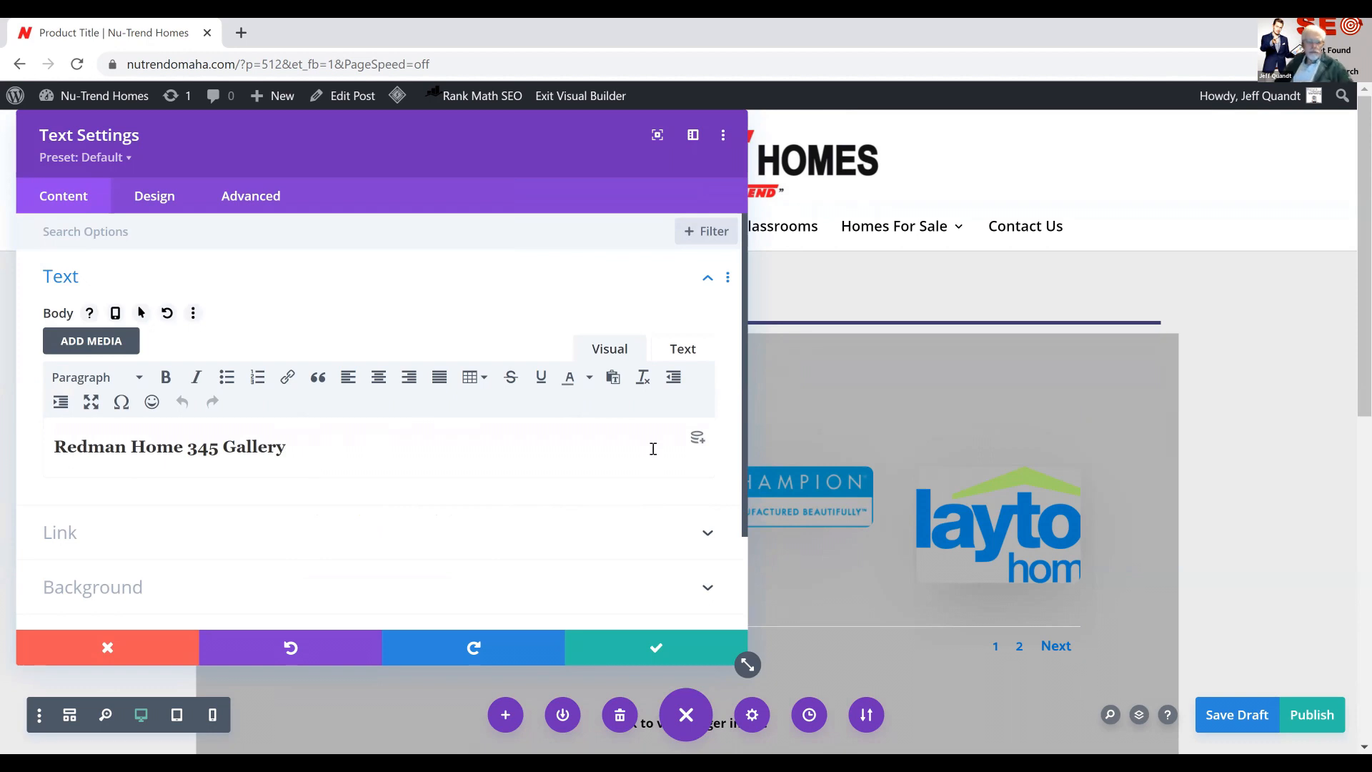
{"action": "left_click", "coordinate": [107, 648]}
Fill the gallery module with the four pink-partition Miller office interior photos and the floor plan beside them from the media library
{"action": "mouse_move", "coordinate": [614, 544]}
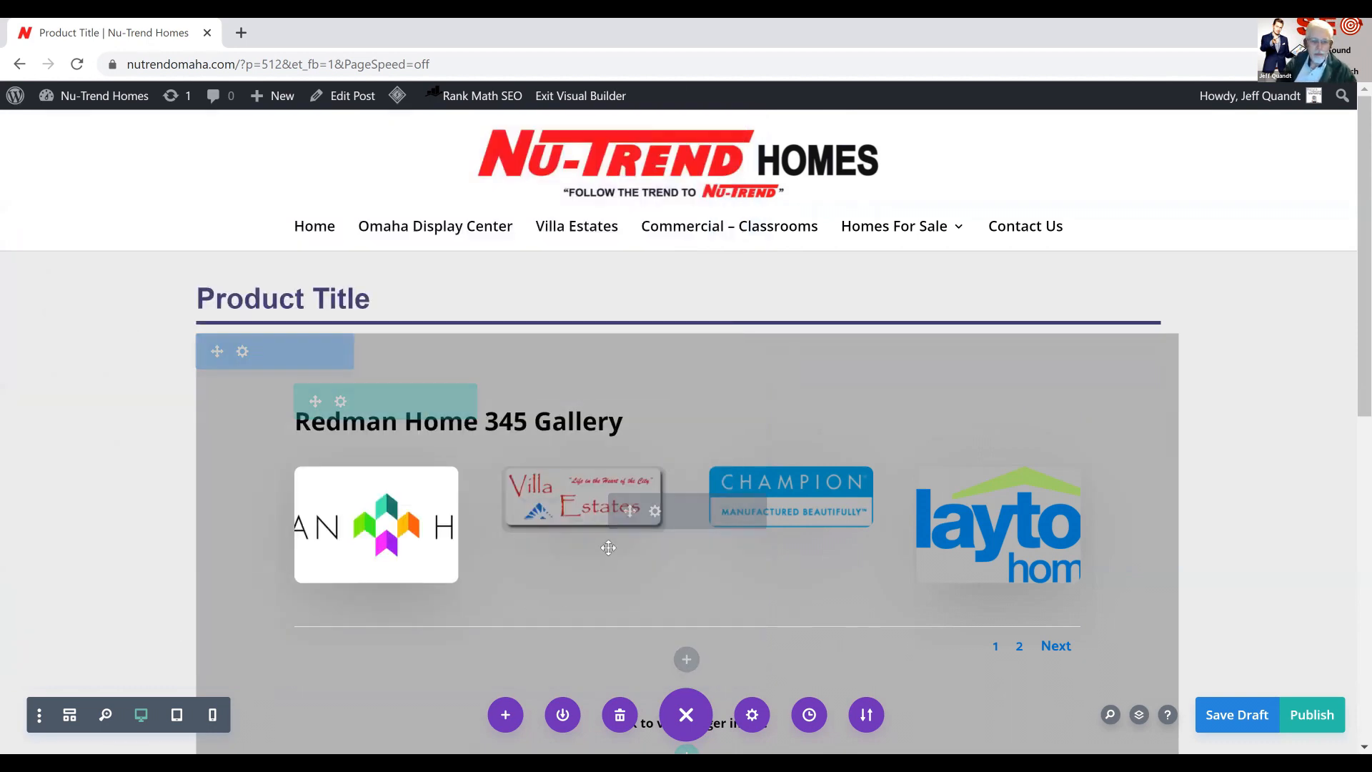
{"action": "left_click", "coordinate": [655, 511]}
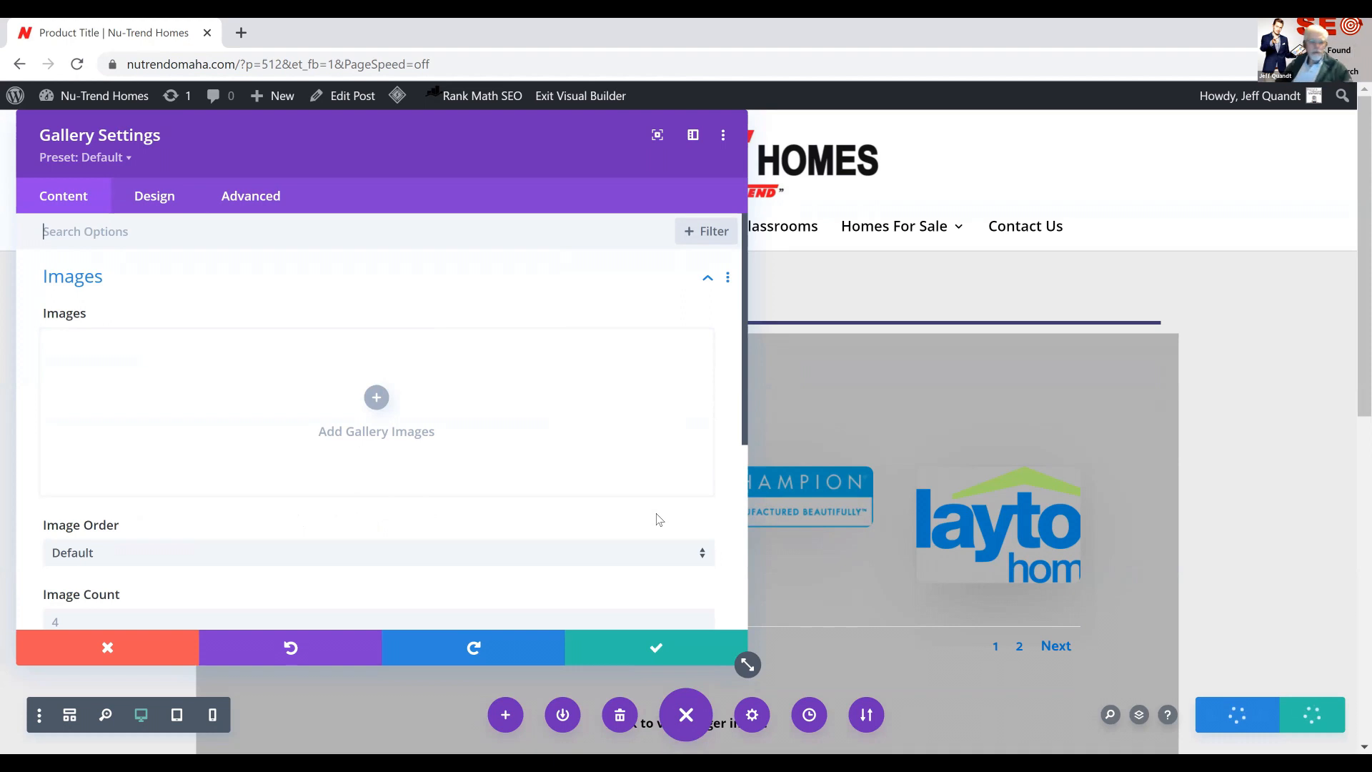
{"action": "left_click", "coordinate": [377, 398]}
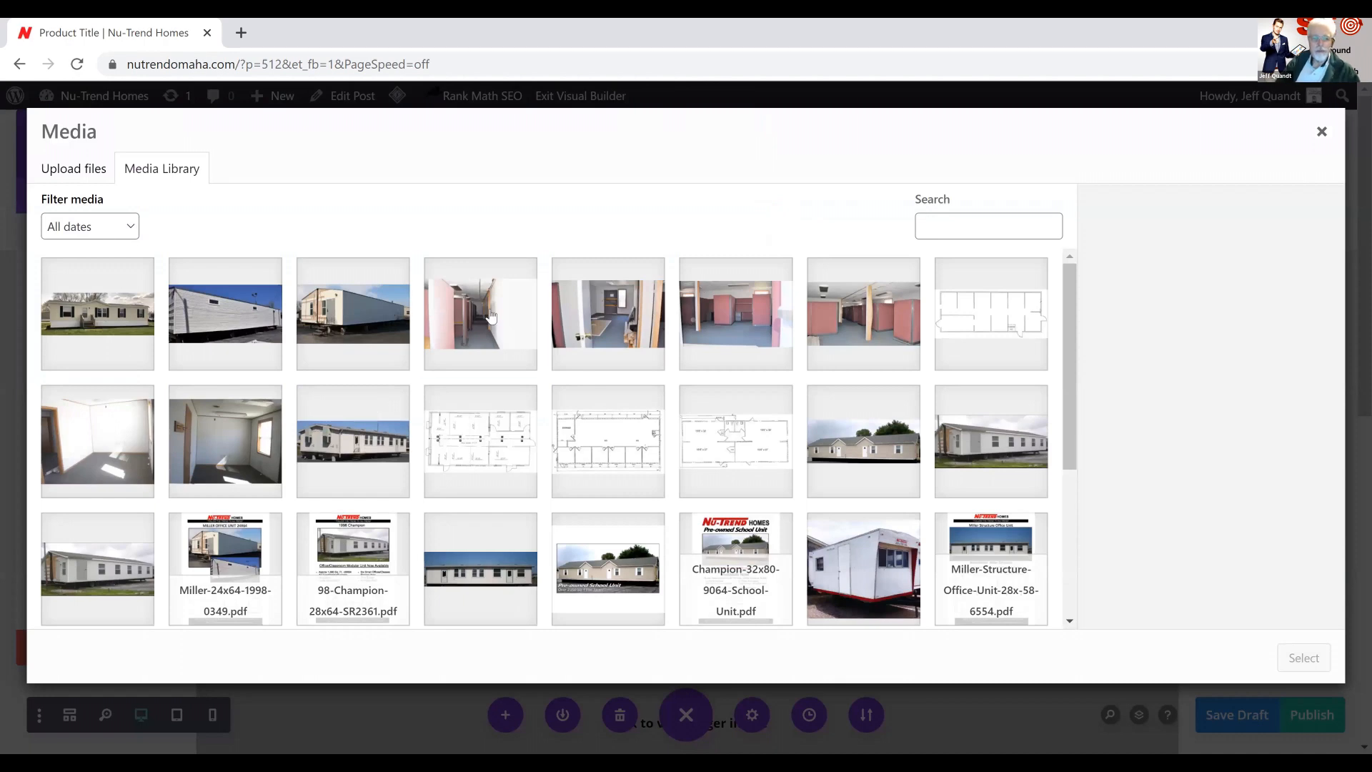
{"action": "left_click", "coordinate": [490, 316]}
{"action": "left_click", "coordinate": [597, 318]}
{"action": "left_click", "coordinate": [700, 323]}
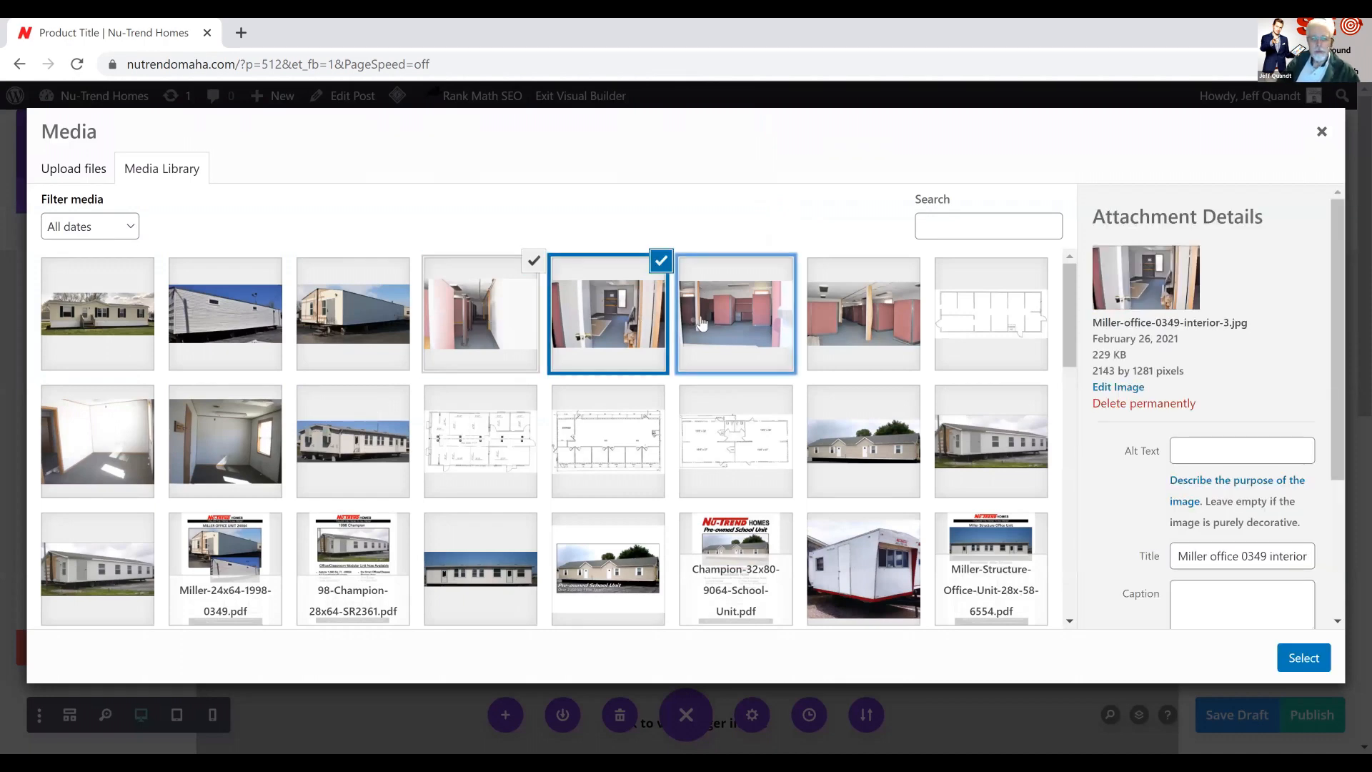
{"action": "left_click", "coordinate": [832, 323]}
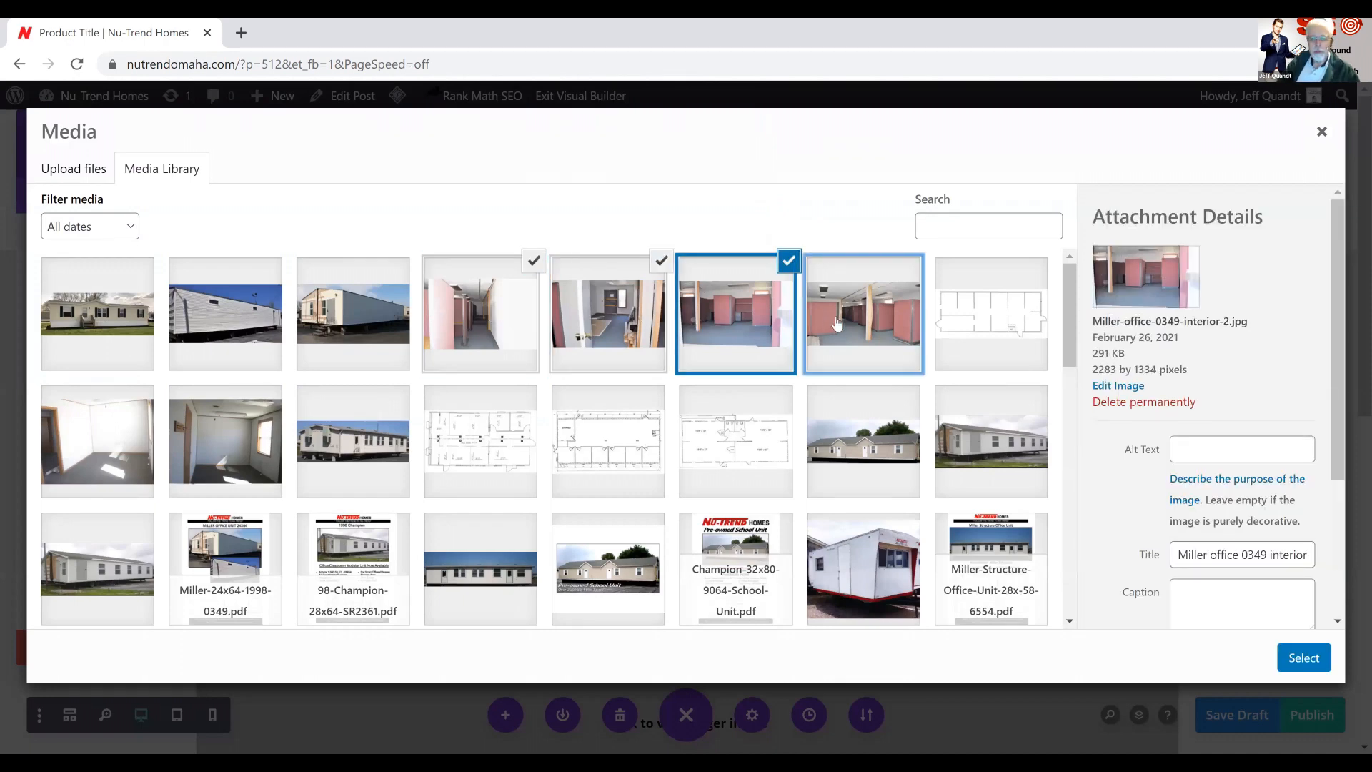
{"action": "left_click", "coordinate": [960, 317]}
{"action": "left_click", "coordinate": [1288, 653]}
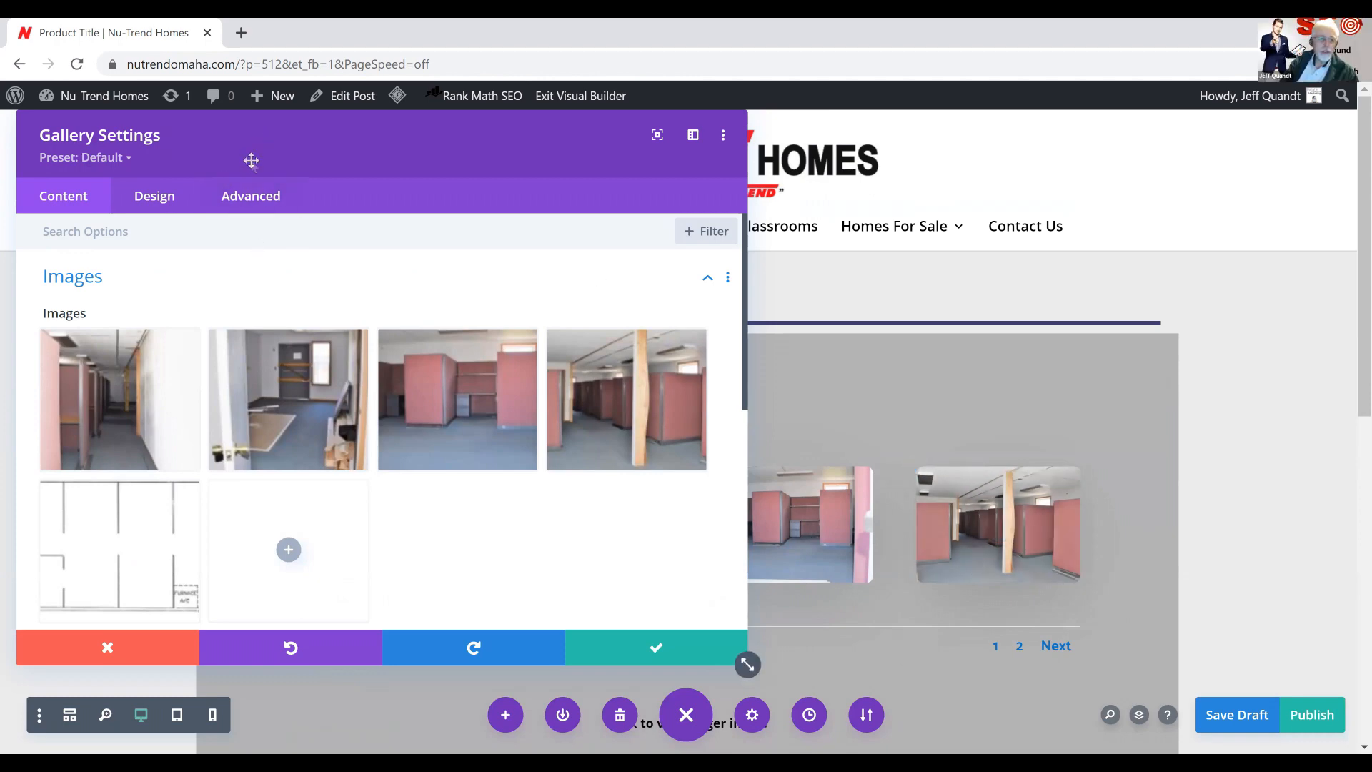
Add Redman-Homes.jpg from the media library to the gallery images
{"action": "left_click", "coordinate": [301, 556]}
{"action": "left_click", "coordinate": [78, 354]}
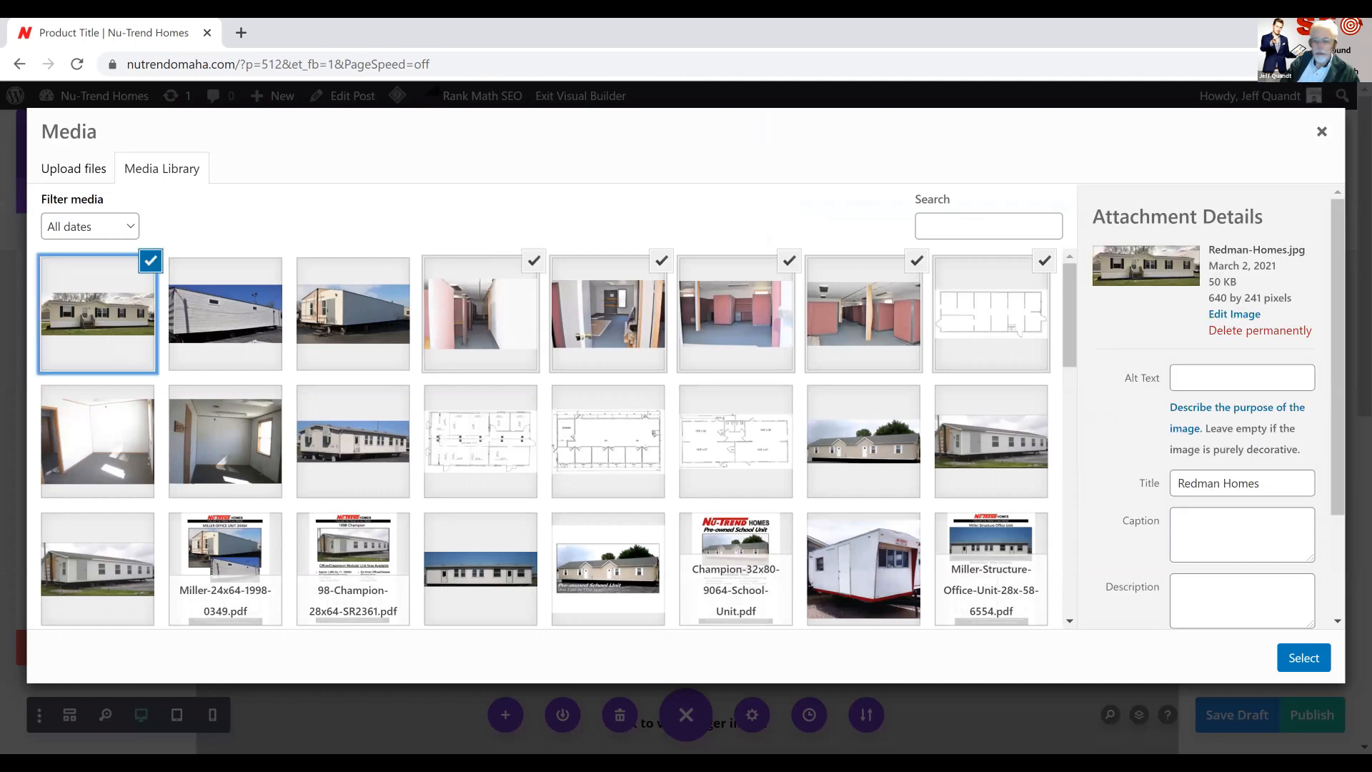
{"action": "left_click", "coordinate": [1302, 659]}
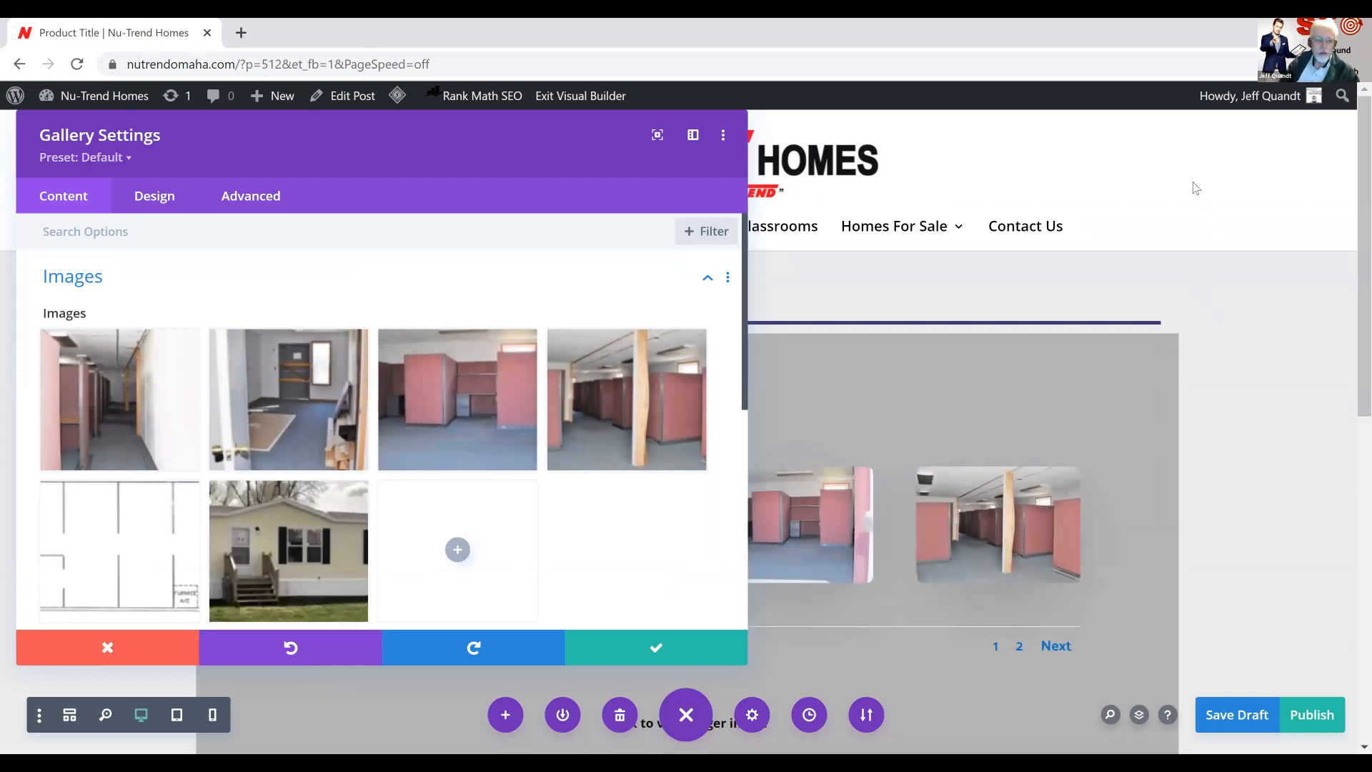
Reorder the gallery images so the Redman home exterior is first and the floor plan second
{"action": "left_click_drag", "start_coordinate": [625, 279], "coordinate": [1108, 296]}
{"action": "left_click_drag", "start_coordinate": [640, 236], "coordinate": [583, 132]}
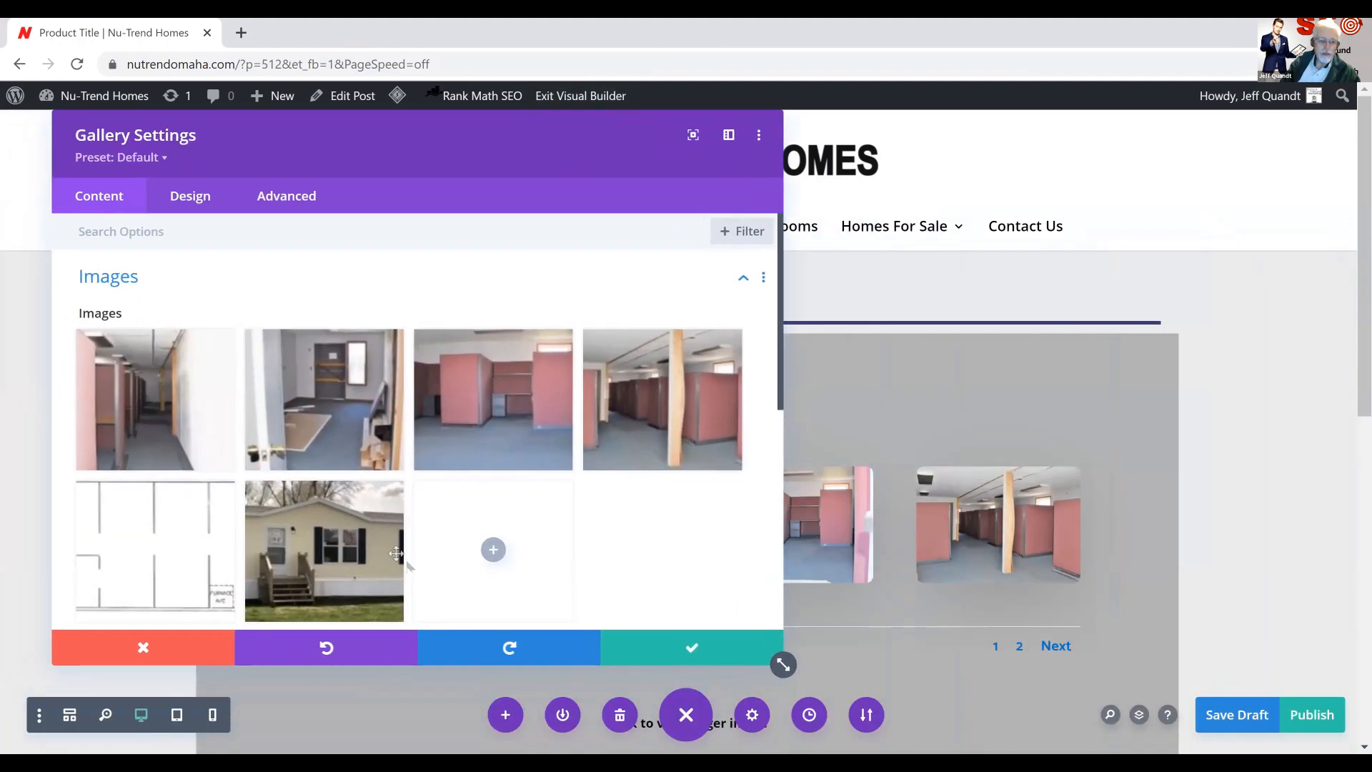
{"action": "left_click", "coordinate": [333, 517]}
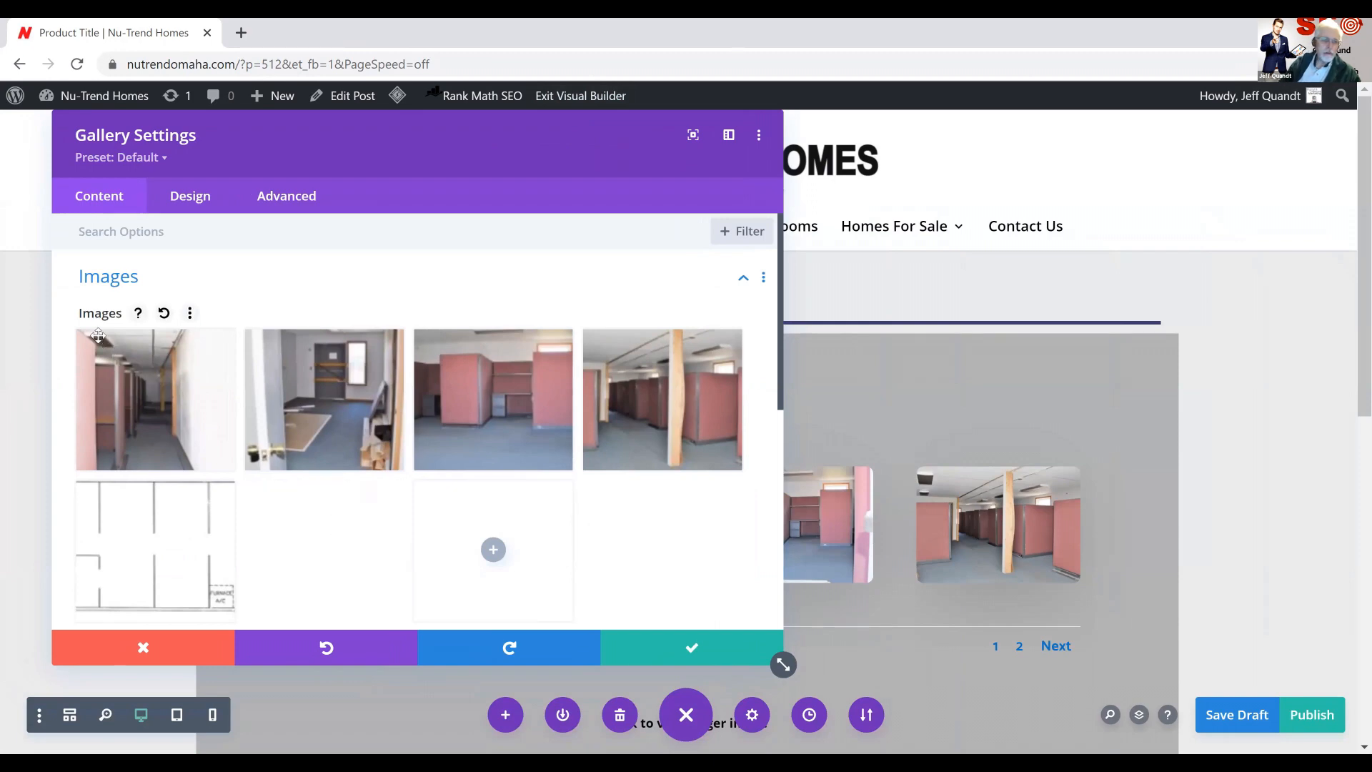
{"action": "key", "text": "ctrl+z"}
{"action": "left_click_drag", "start_coordinate": [268, 146], "coordinate": [415, 152]}
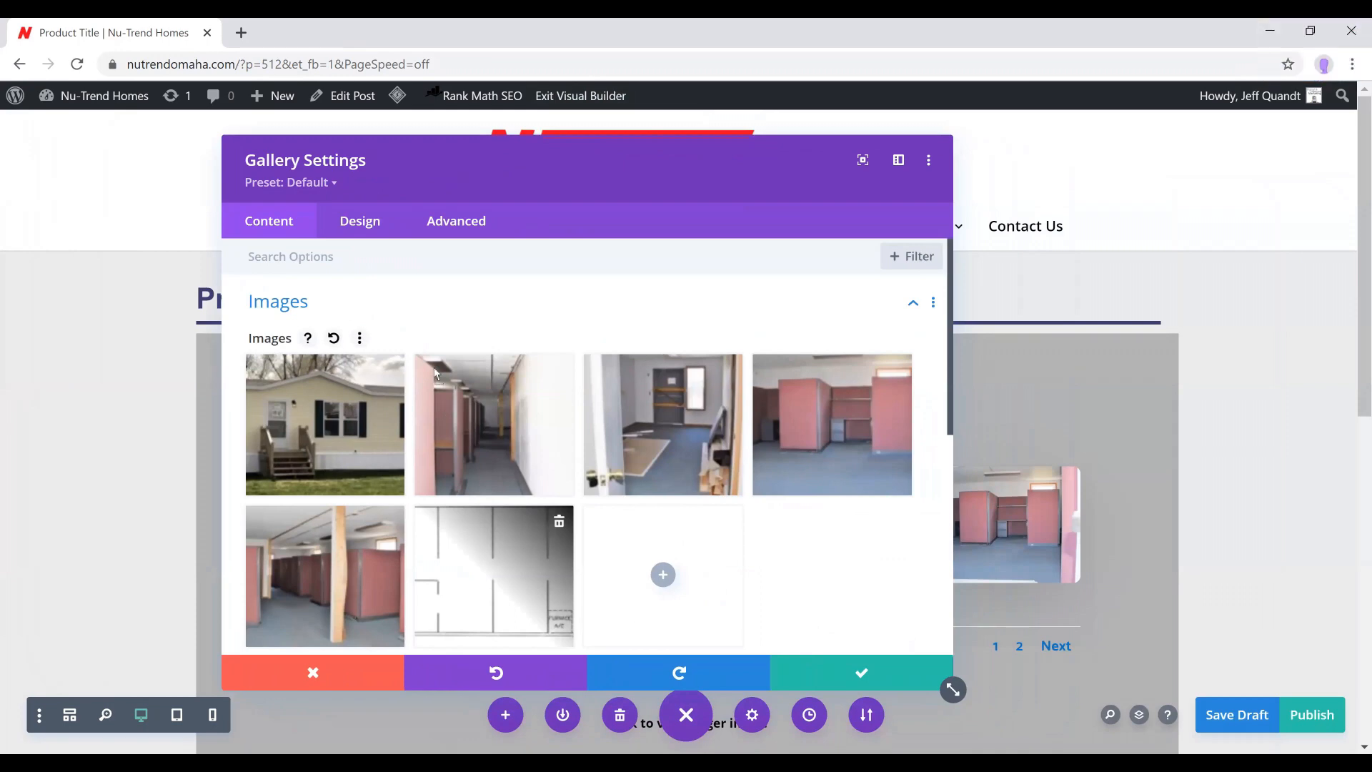
{"action": "left_click_drag", "start_coordinate": [429, 365], "coordinate": [429, 364]}
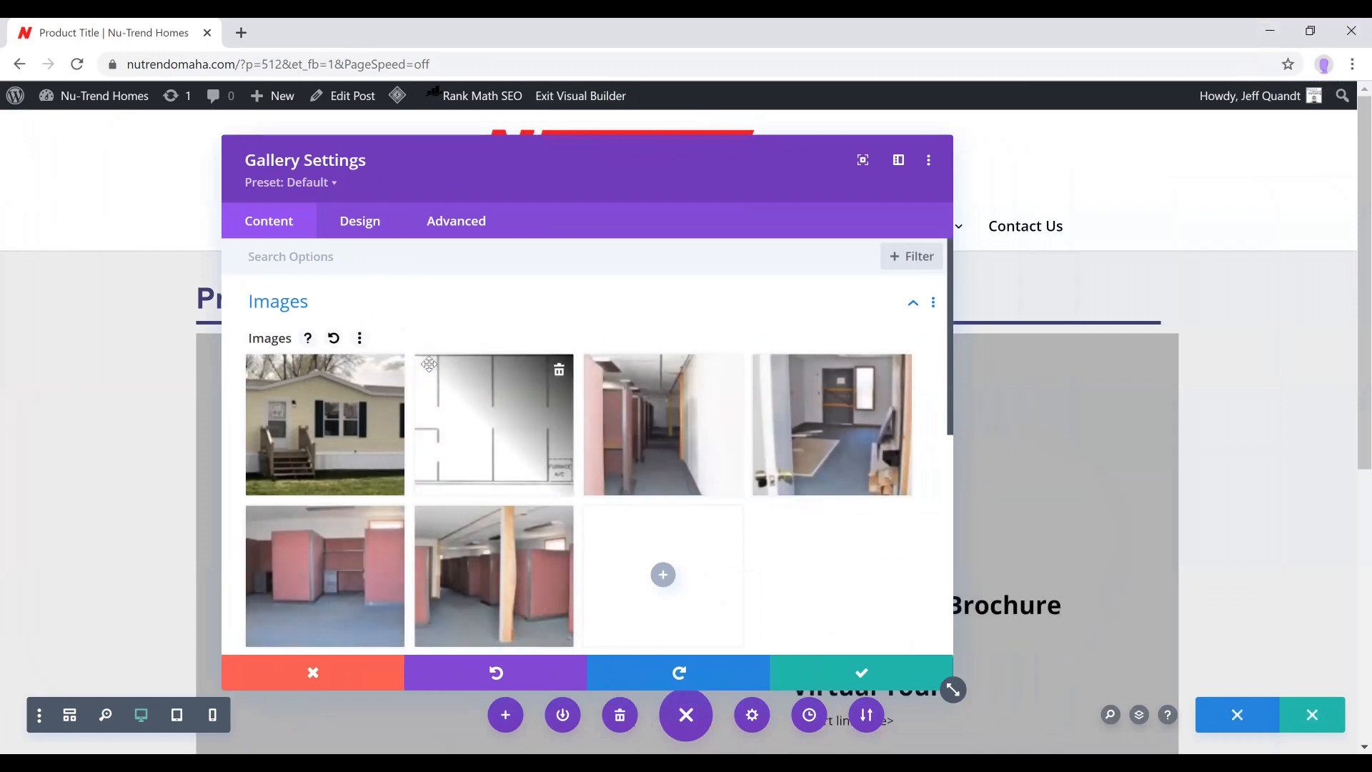
Start a file upload for the gallery and browse to the OneDrive folder On-Q Marketing > Clients > Growmedia > Photos
{"action": "left_click", "coordinate": [664, 576]}
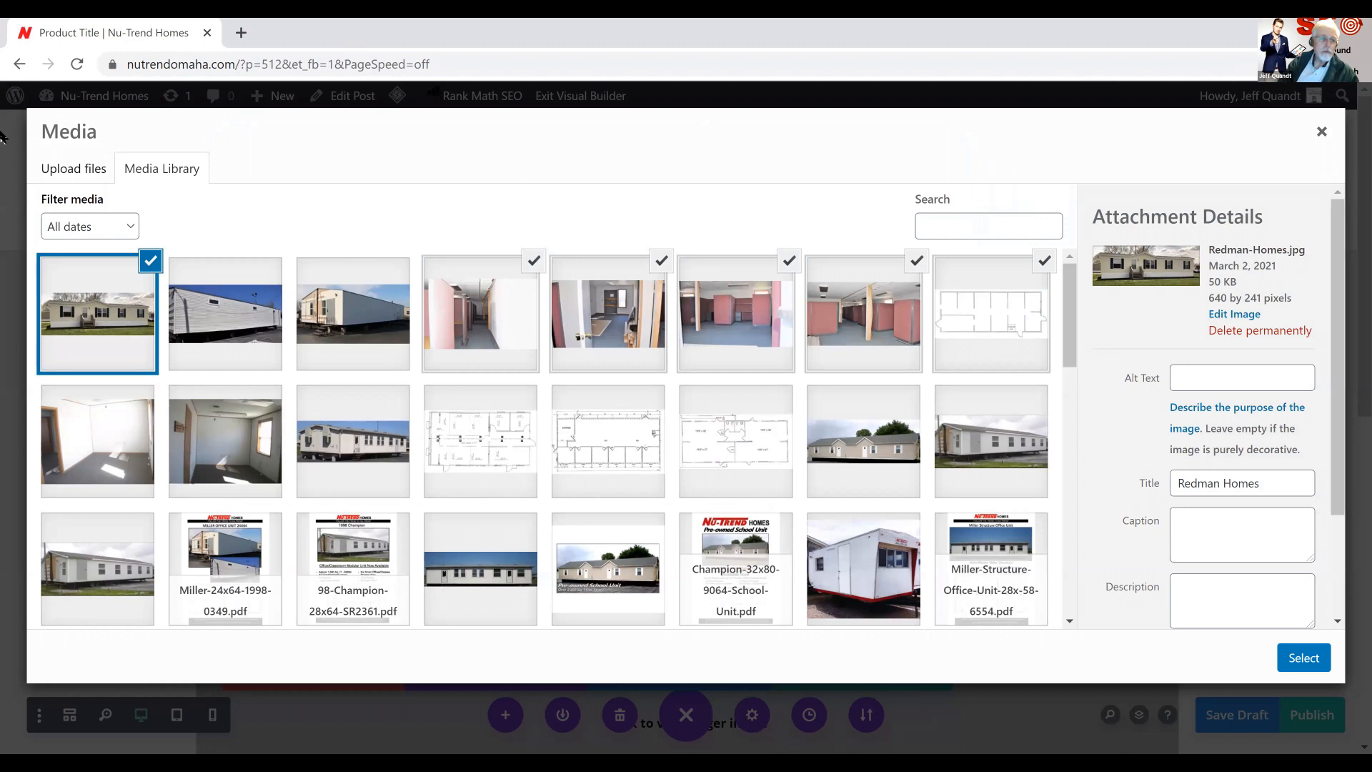
{"action": "left_click", "coordinate": [72, 170]}
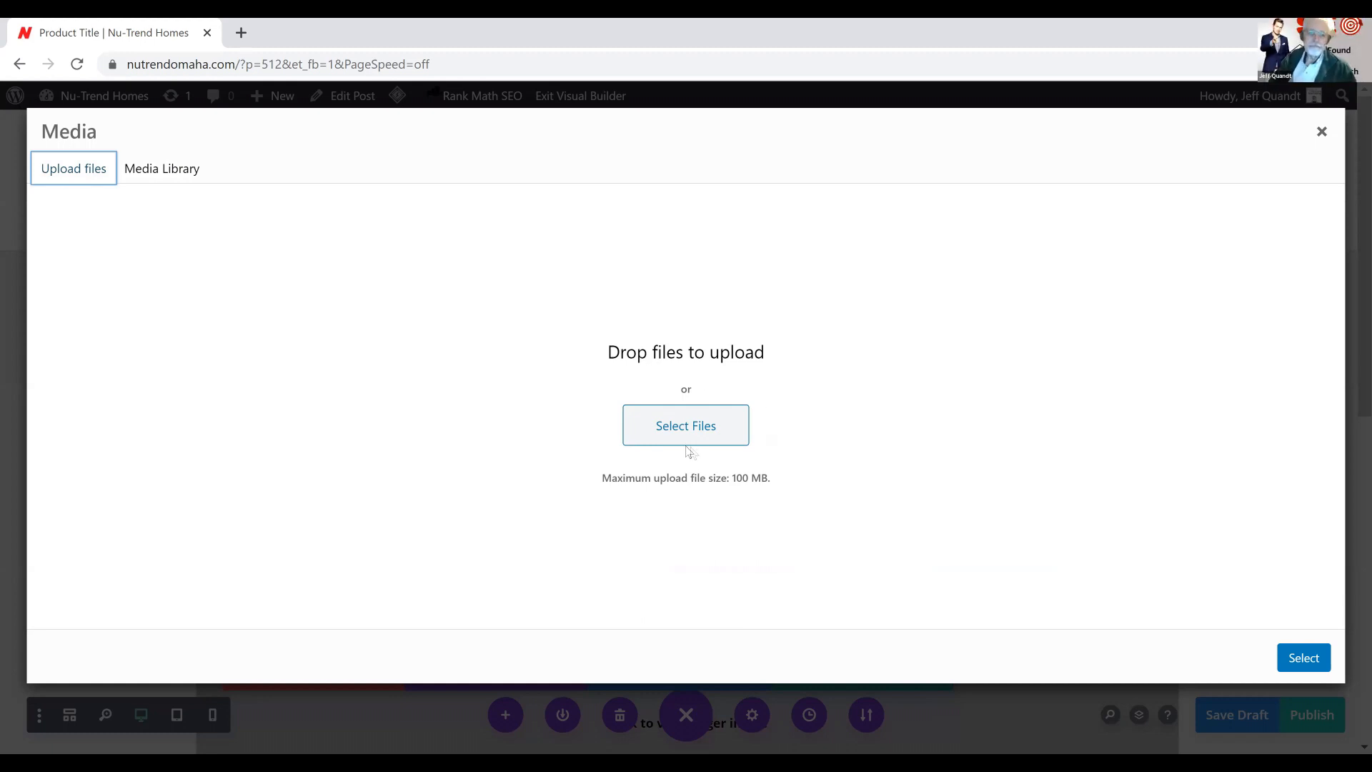
{"action": "left_click", "coordinate": [673, 429]}
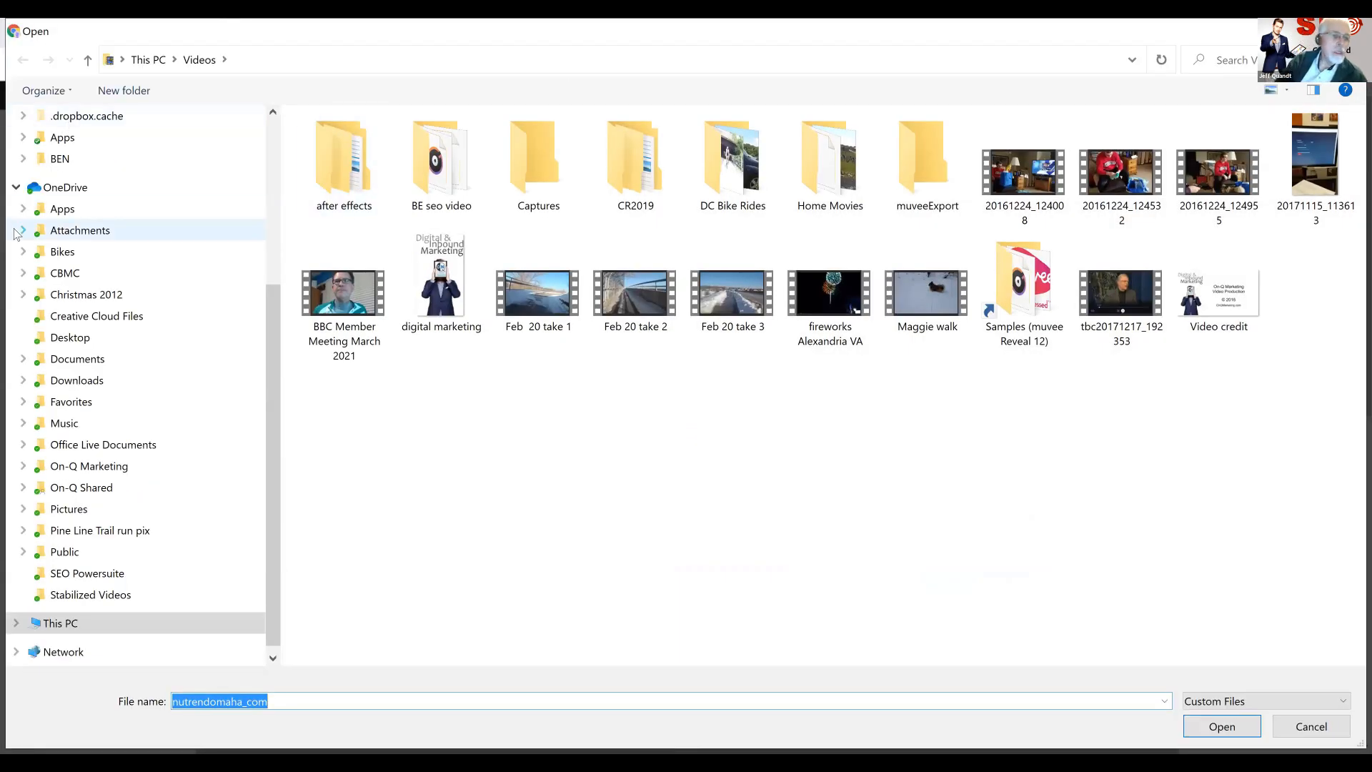
{"action": "scroll", "coordinate": [39, 318], "scroll_direction": "down", "scroll_amount": 1}
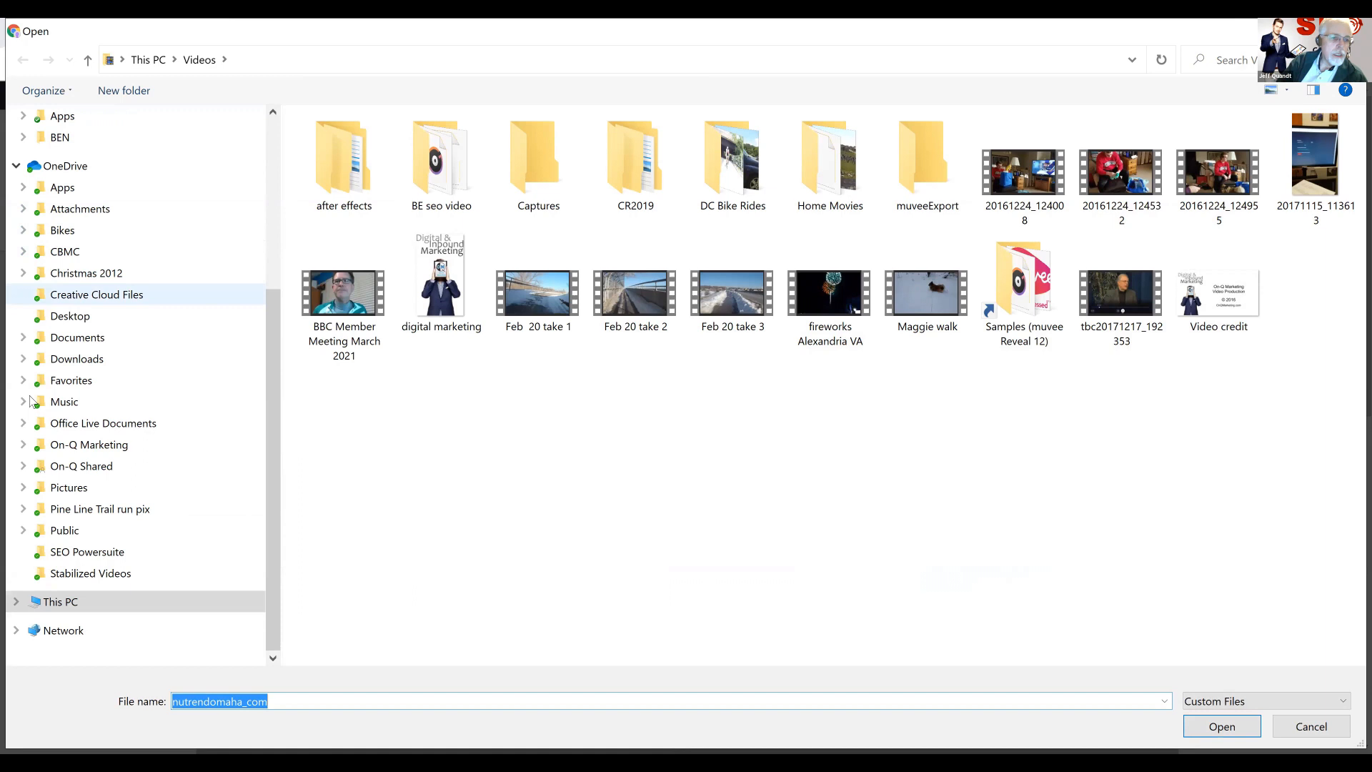
{"action": "left_click", "coordinate": [26, 446]}
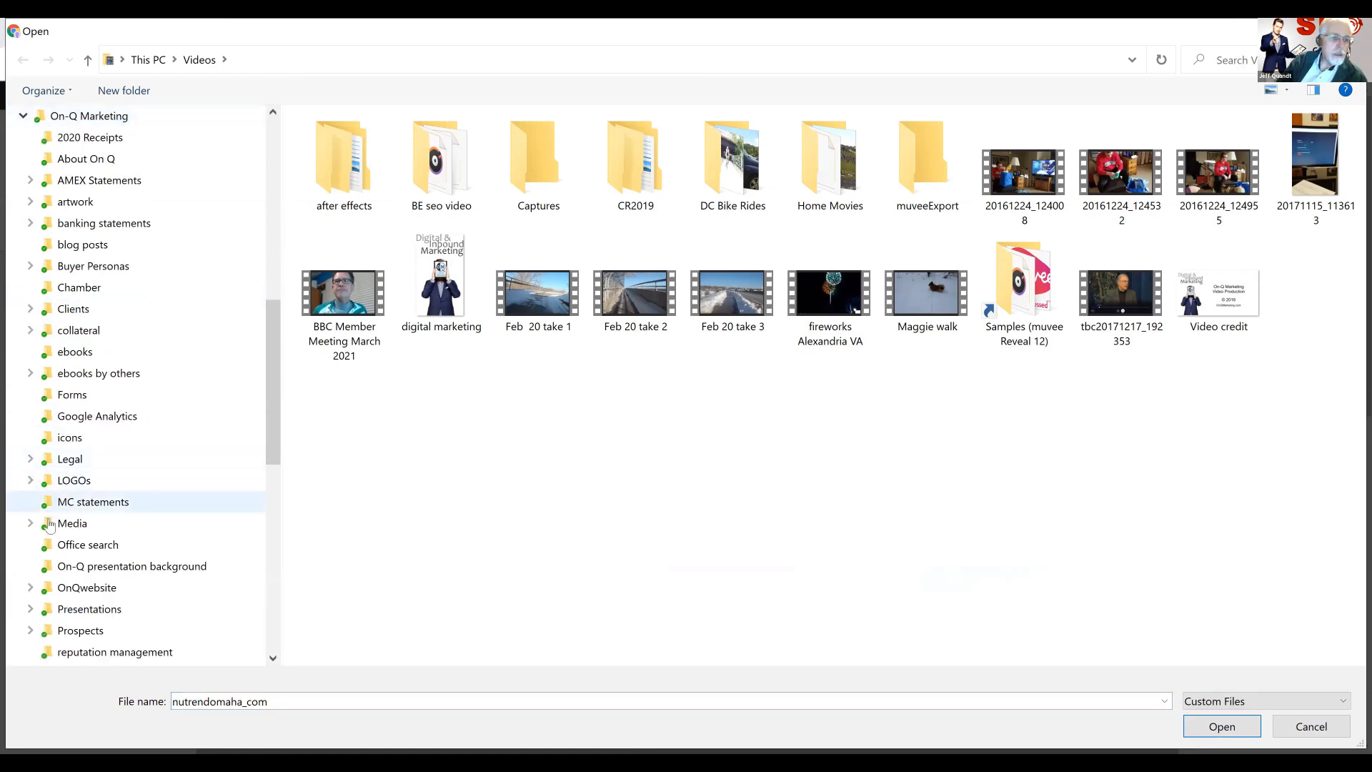
{"action": "left_click", "coordinate": [30, 309]}
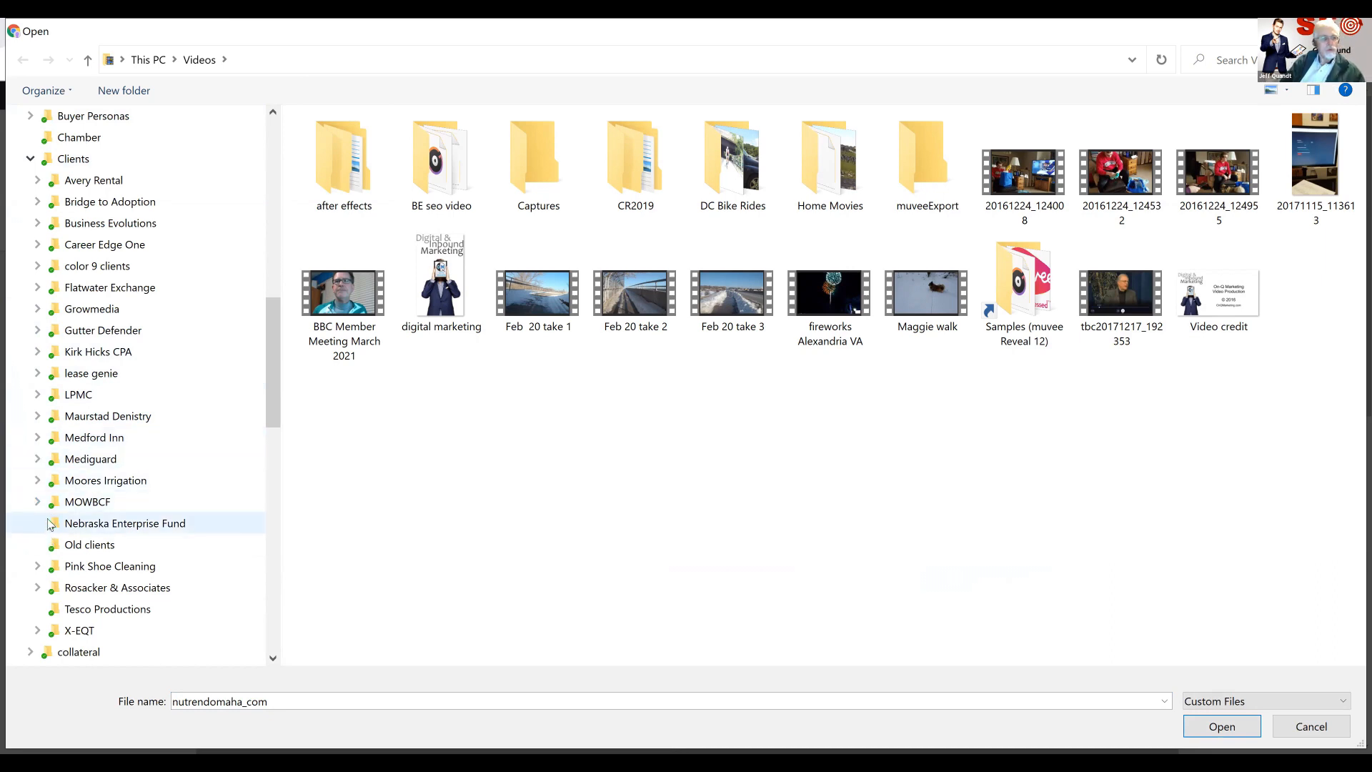
{"action": "scroll", "coordinate": [50, 524], "scroll_direction": "down", "scroll_amount": 14}
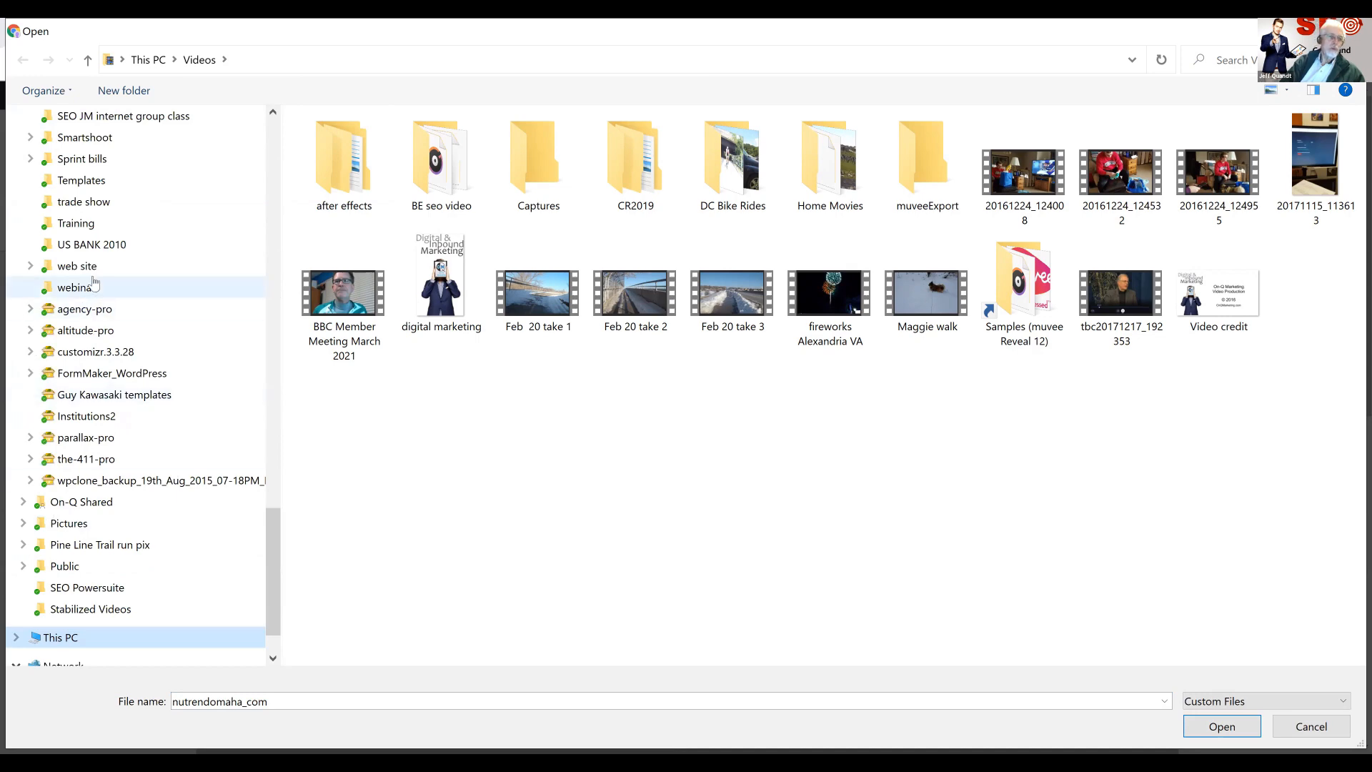
{"action": "scroll", "coordinate": [93, 283], "scroll_direction": "up", "scroll_amount": 2}
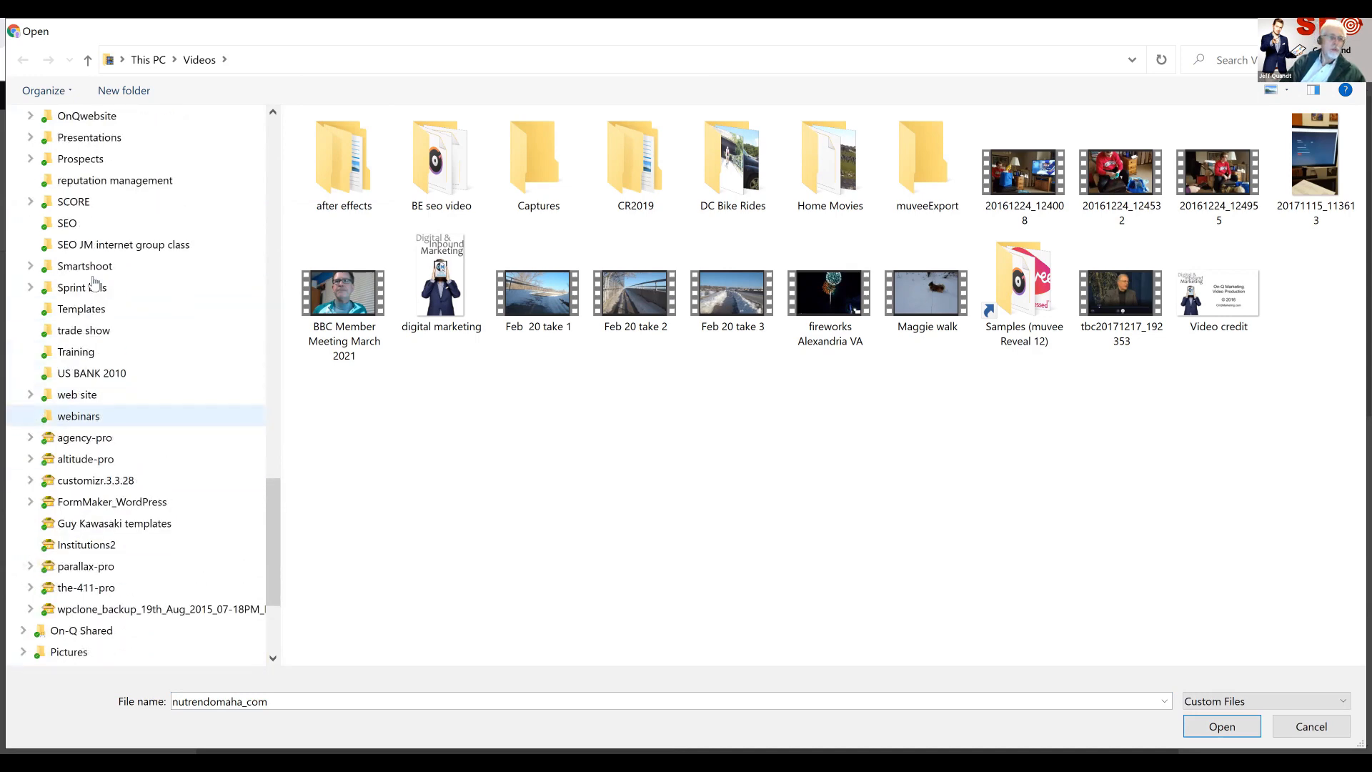
{"action": "scroll", "coordinate": [94, 283], "scroll_direction": "up", "scroll_amount": 9}
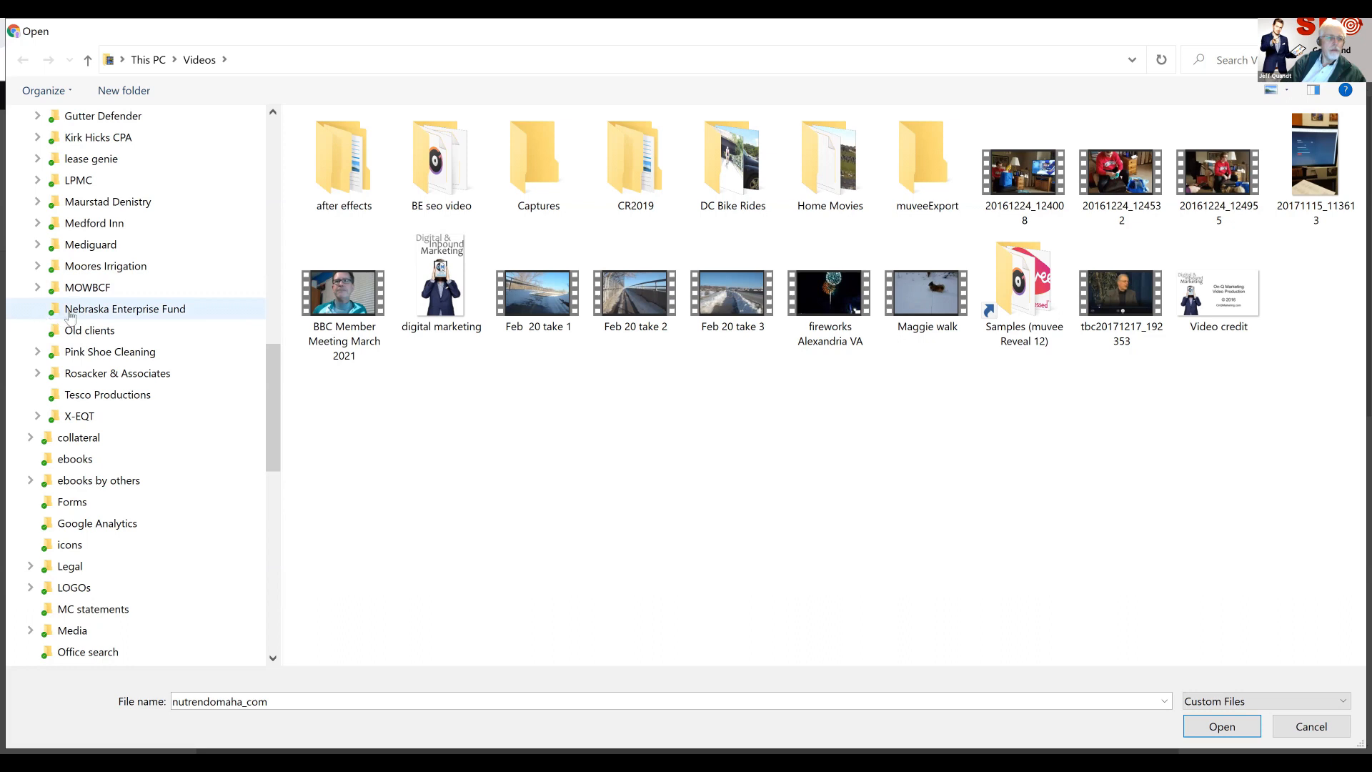
{"action": "scroll", "coordinate": [101, 308], "scroll_direction": "up", "scroll_amount": 5}
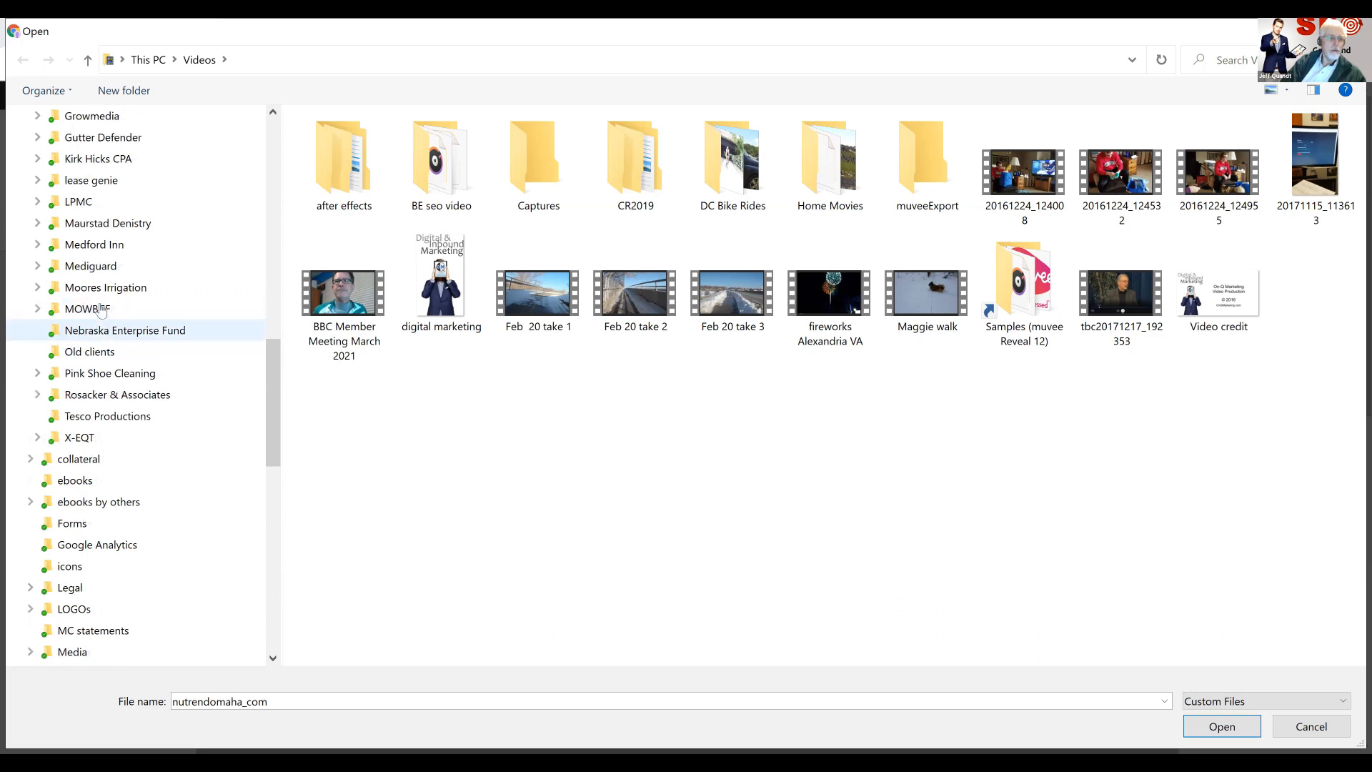
{"action": "scroll", "coordinate": [101, 309], "scroll_direction": "up", "scroll_amount": 3}
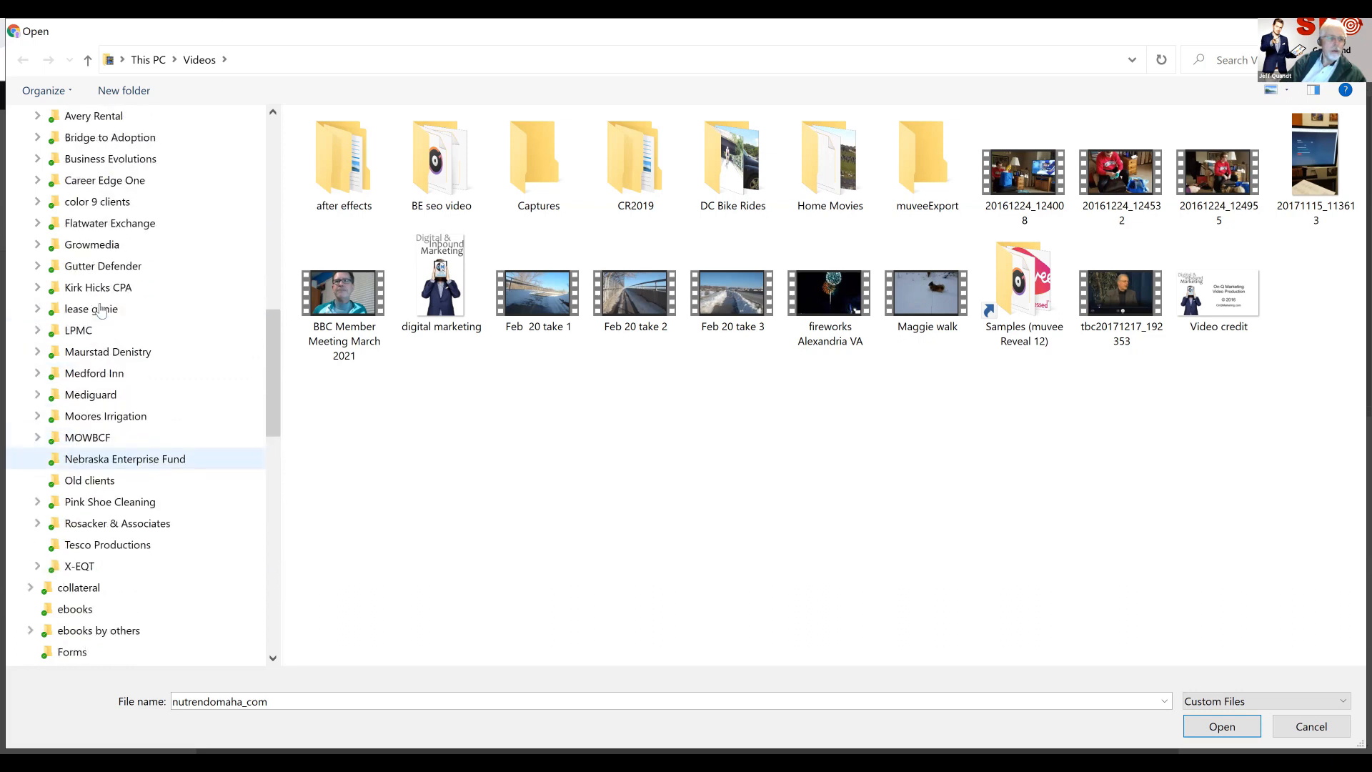
{"action": "scroll", "coordinate": [101, 308], "scroll_direction": "down", "scroll_amount": 1}
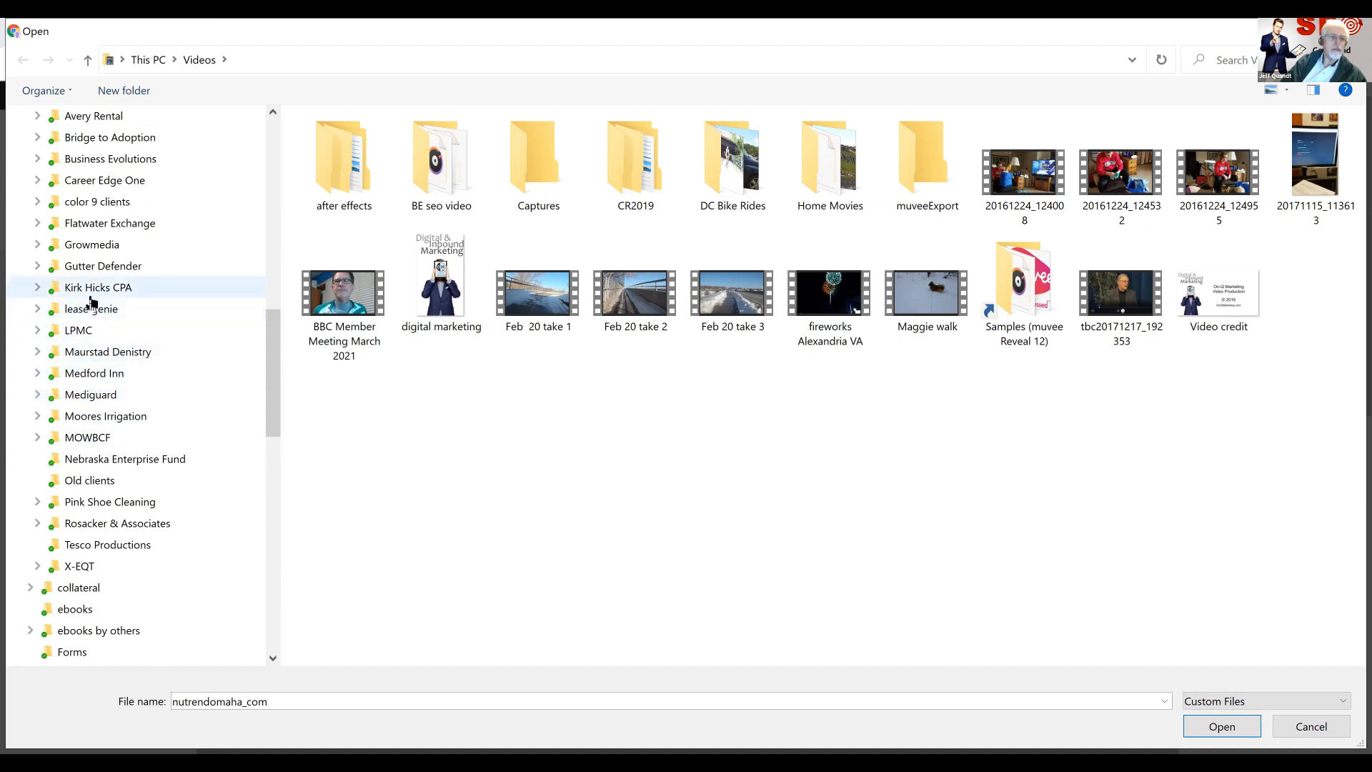
{"action": "left_click", "coordinate": [80, 250]}
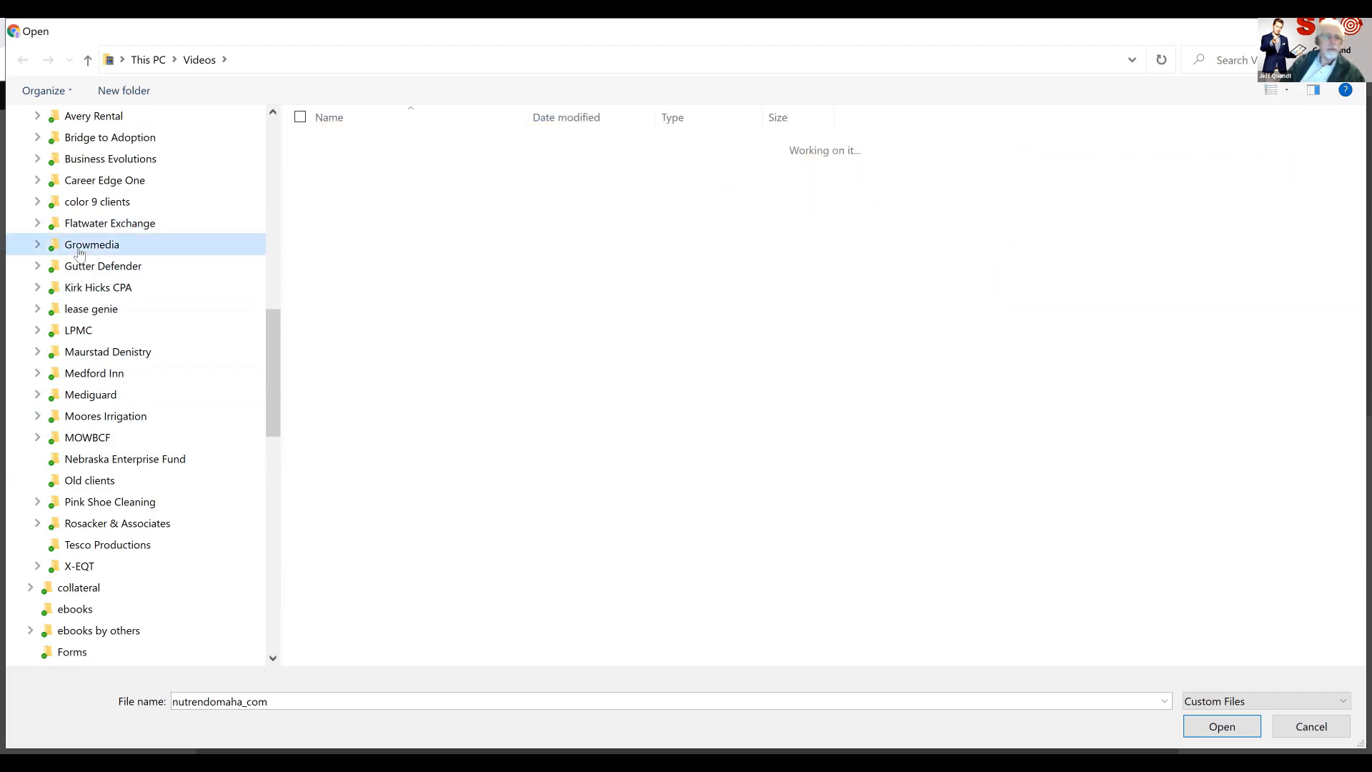
{"action": "double_click", "coordinate": [342, 166]}
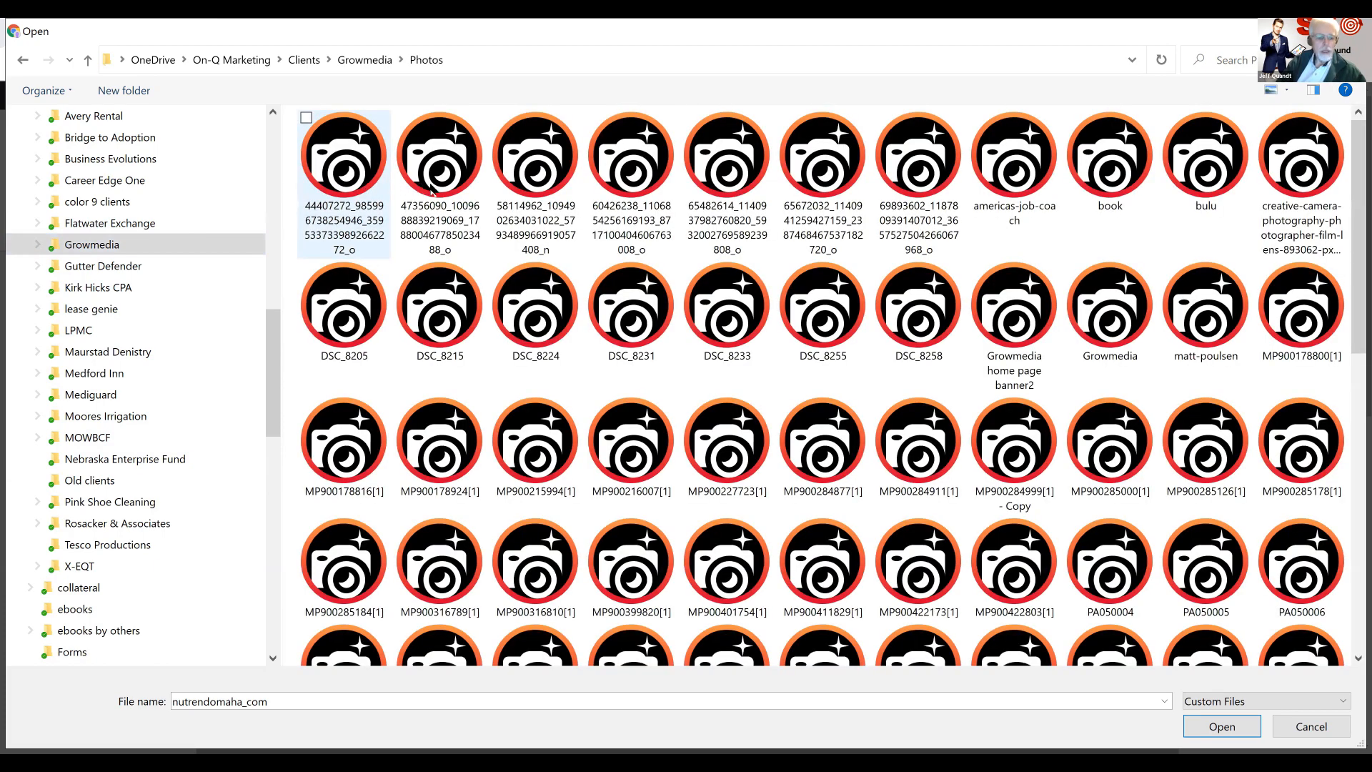
Upload the first three photos of the Growmedia Photos folder to the media library
{"action": "left_click", "coordinate": [430, 188], "text": "shift"}
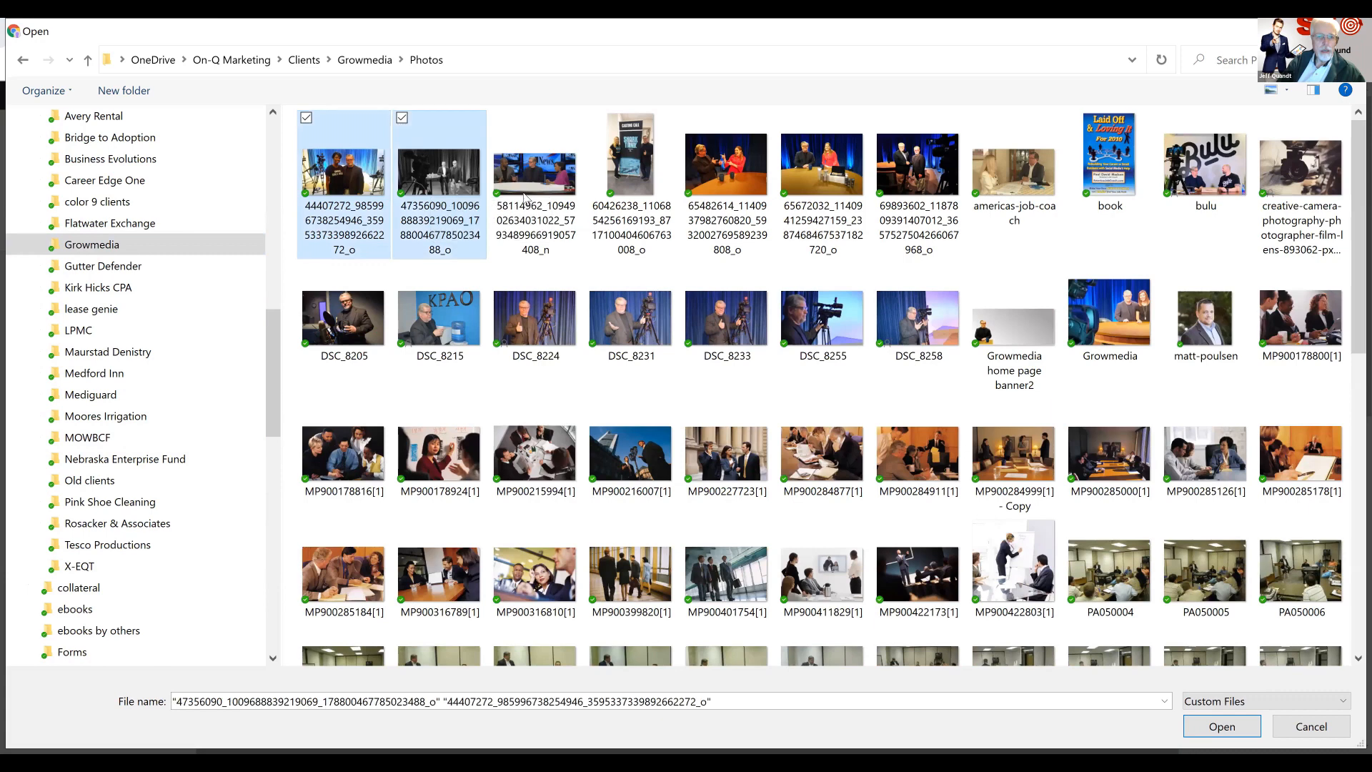
{"action": "left_click", "coordinate": [531, 199], "text": "ctrl"}
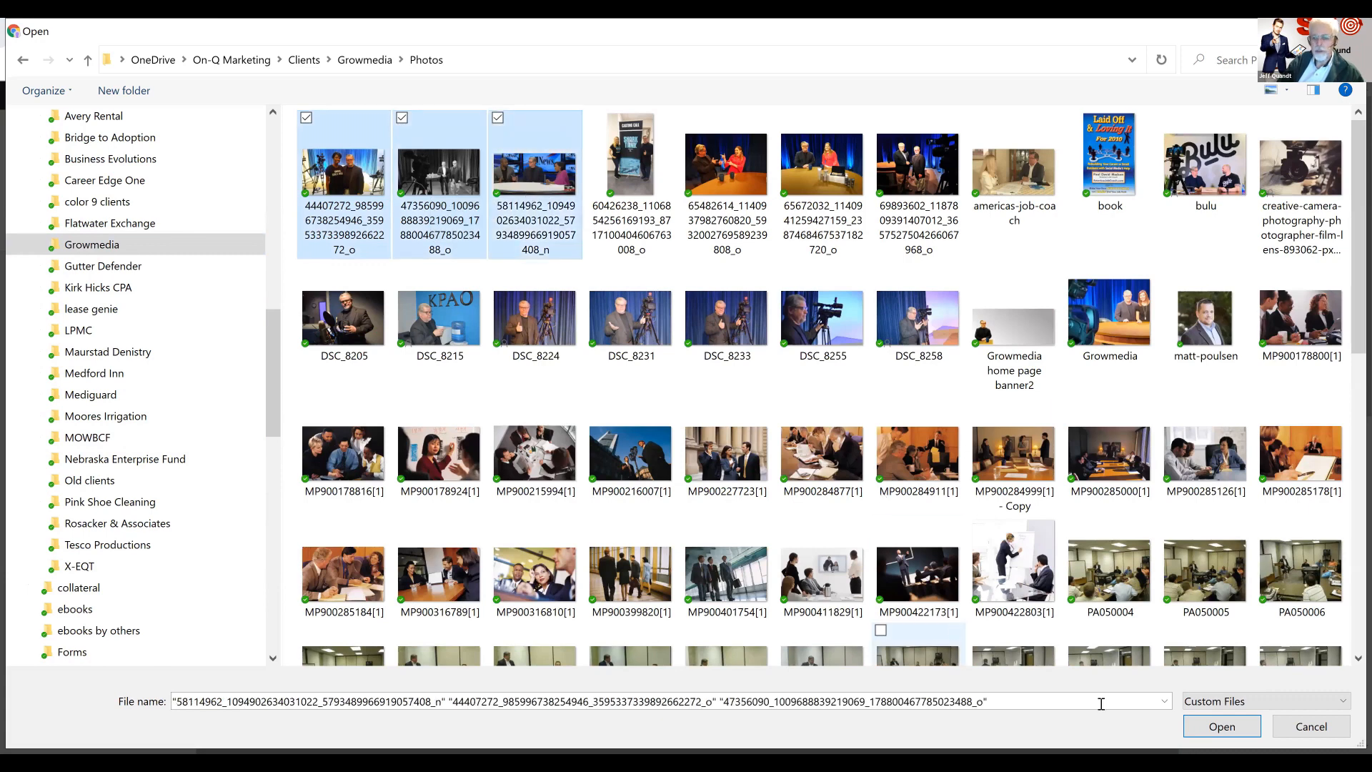
{"action": "left_click", "coordinate": [1222, 726]}
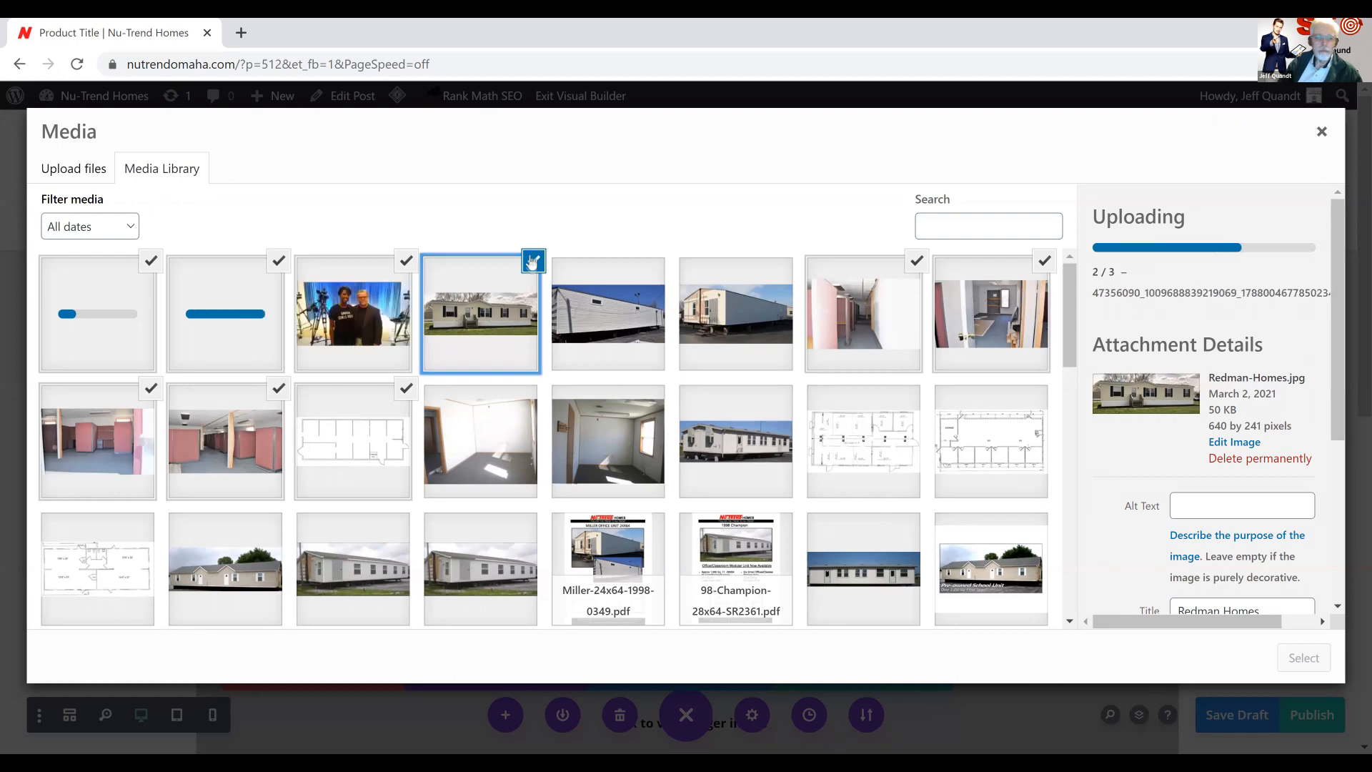
Deselect the home, office and floor plan images in the media library and add only the three uploaded photos to the gallery
{"action": "left_click", "coordinate": [533, 264]}
{"action": "left_click", "coordinate": [919, 262]}
{"action": "left_click", "coordinate": [1043, 264]}
{"action": "left_click", "coordinate": [279, 389]}
{"action": "left_click", "coordinate": [407, 390]}
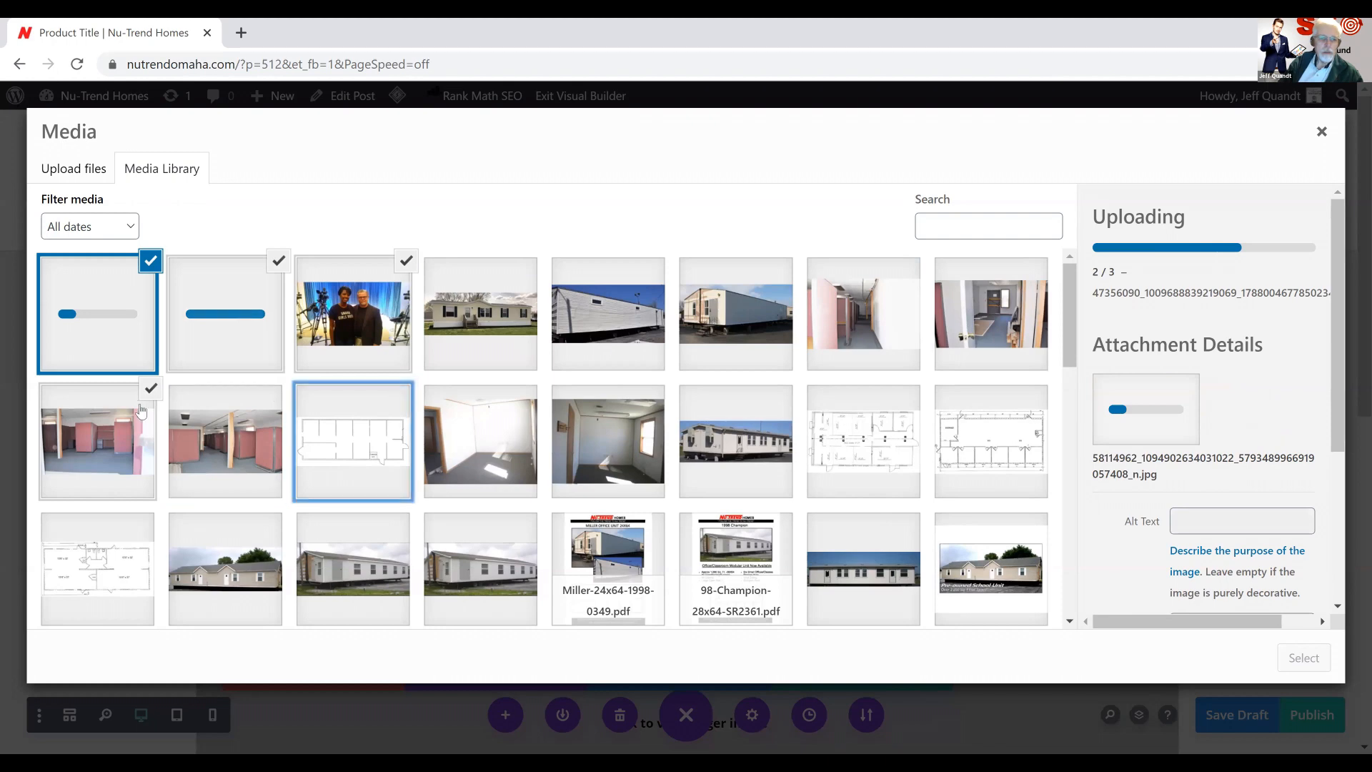
{"action": "left_click", "coordinate": [151, 388]}
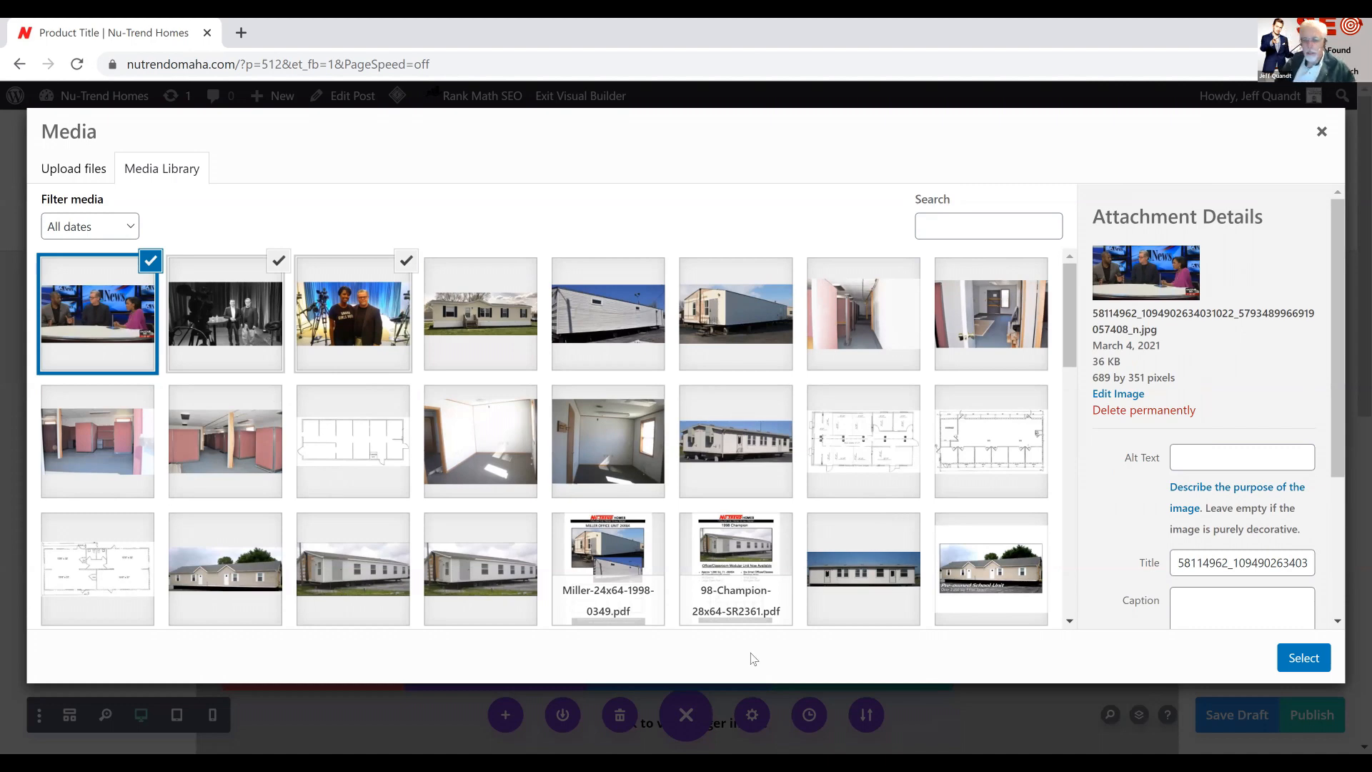
{"action": "left_click", "coordinate": [1304, 657]}
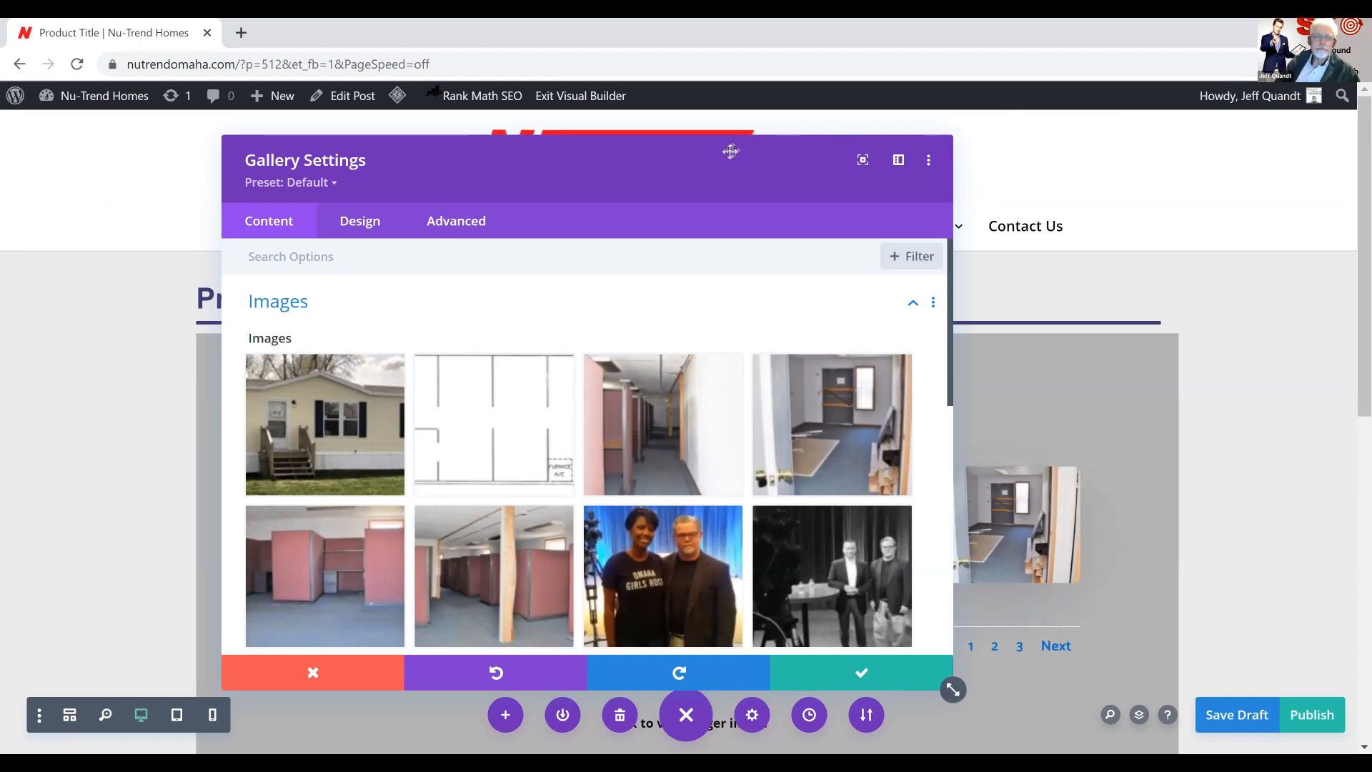
Delete the three uploaded Growmedia photos from the gallery images
{"action": "left_click_drag", "start_coordinate": [605, 122], "coordinate": [425, 98]}
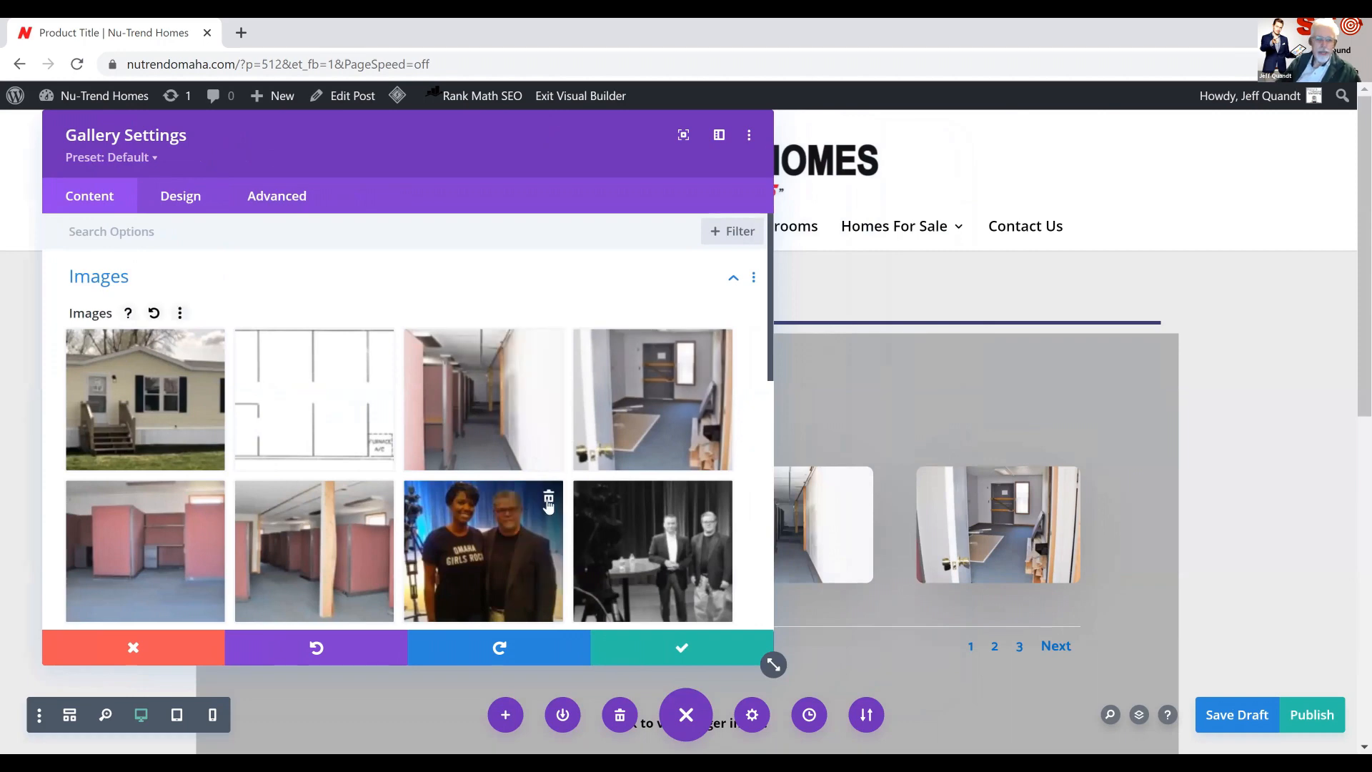
{"action": "left_click", "coordinate": [548, 499]}
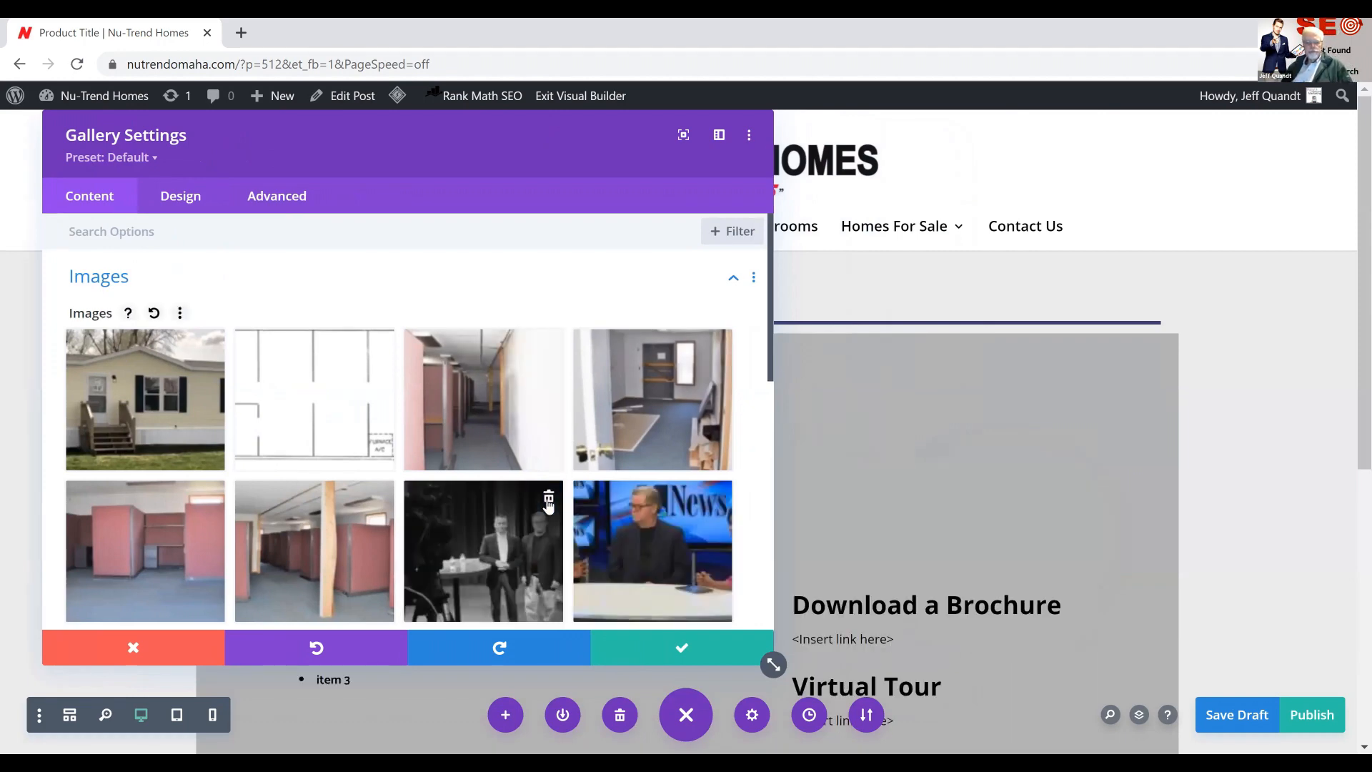
{"action": "left_click", "coordinate": [548, 500]}
{"action": "left_click", "coordinate": [548, 499]}
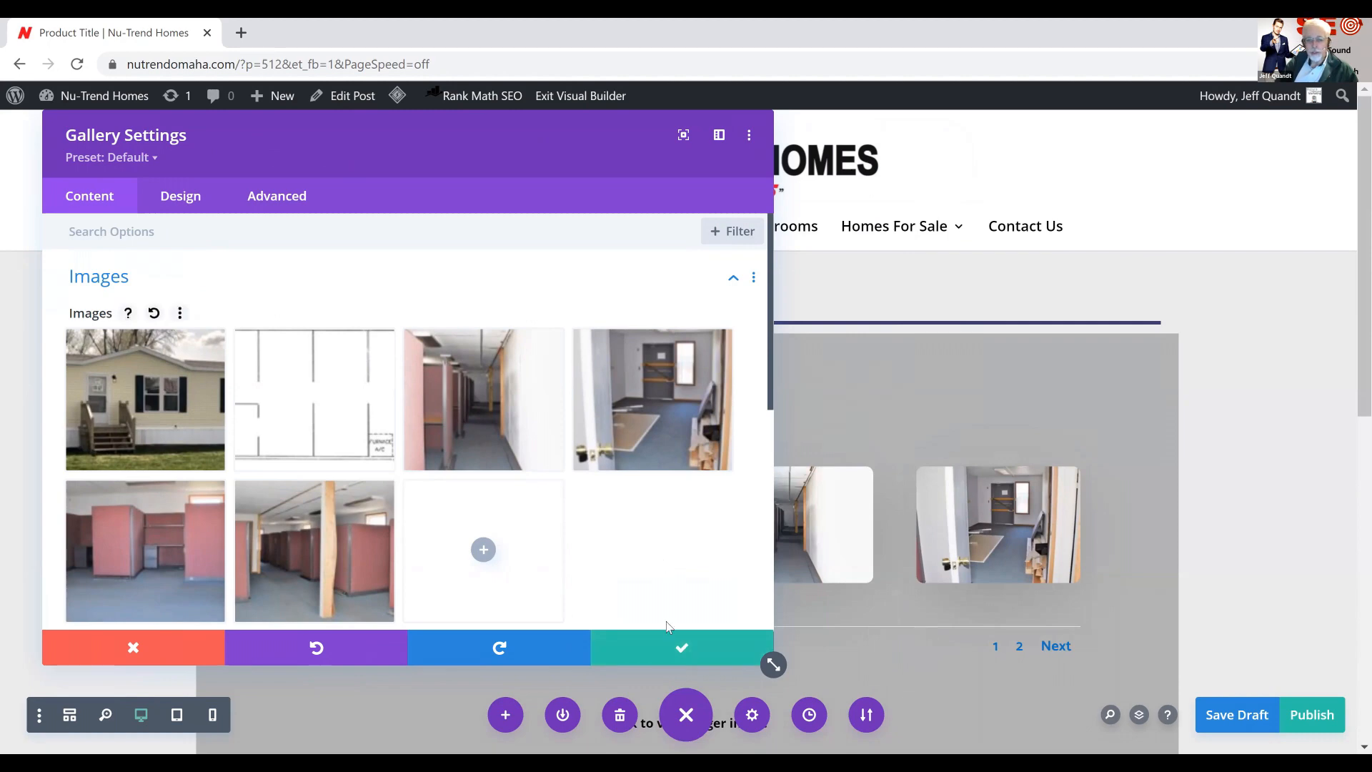
Save the gallery settings and review the page from the gallery down to the Features, brochure and Virtual Tour texts
{"action": "left_click", "coordinate": [682, 650]}
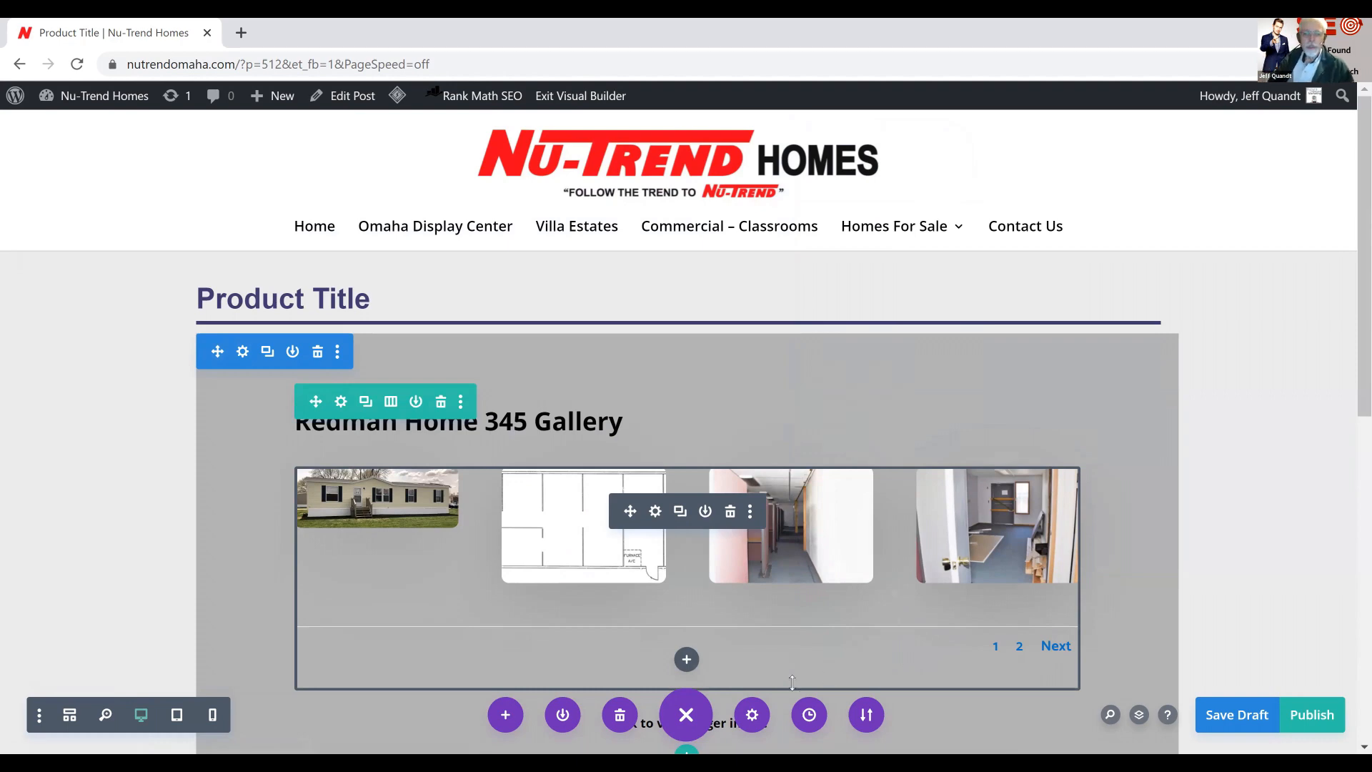
{"action": "scroll", "coordinate": [801, 684], "scroll_direction": "down", "scroll_amount": 3}
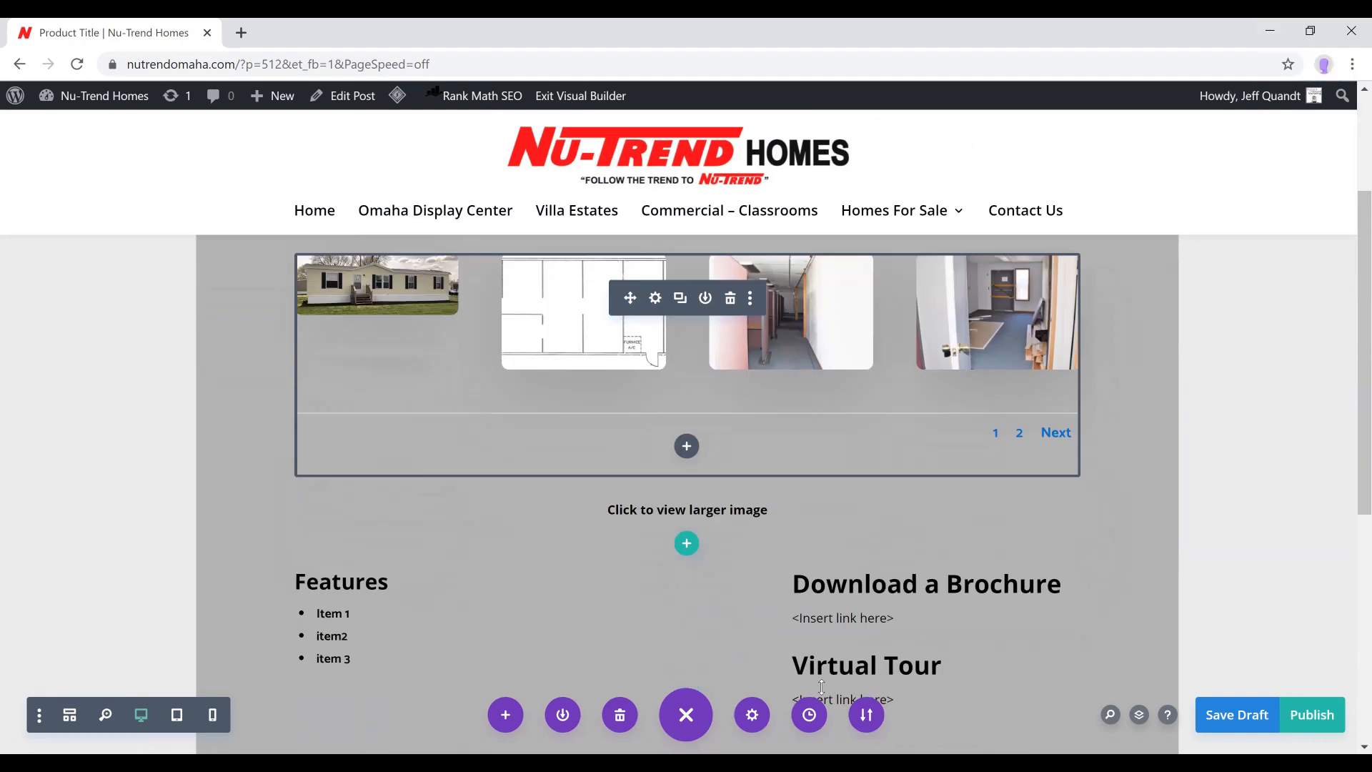
{"action": "scroll", "coordinate": [822, 687], "scroll_direction": "down", "scroll_amount": 4}
{"action": "scroll", "coordinate": [823, 688], "scroll_direction": "up", "scroll_amount": 3}
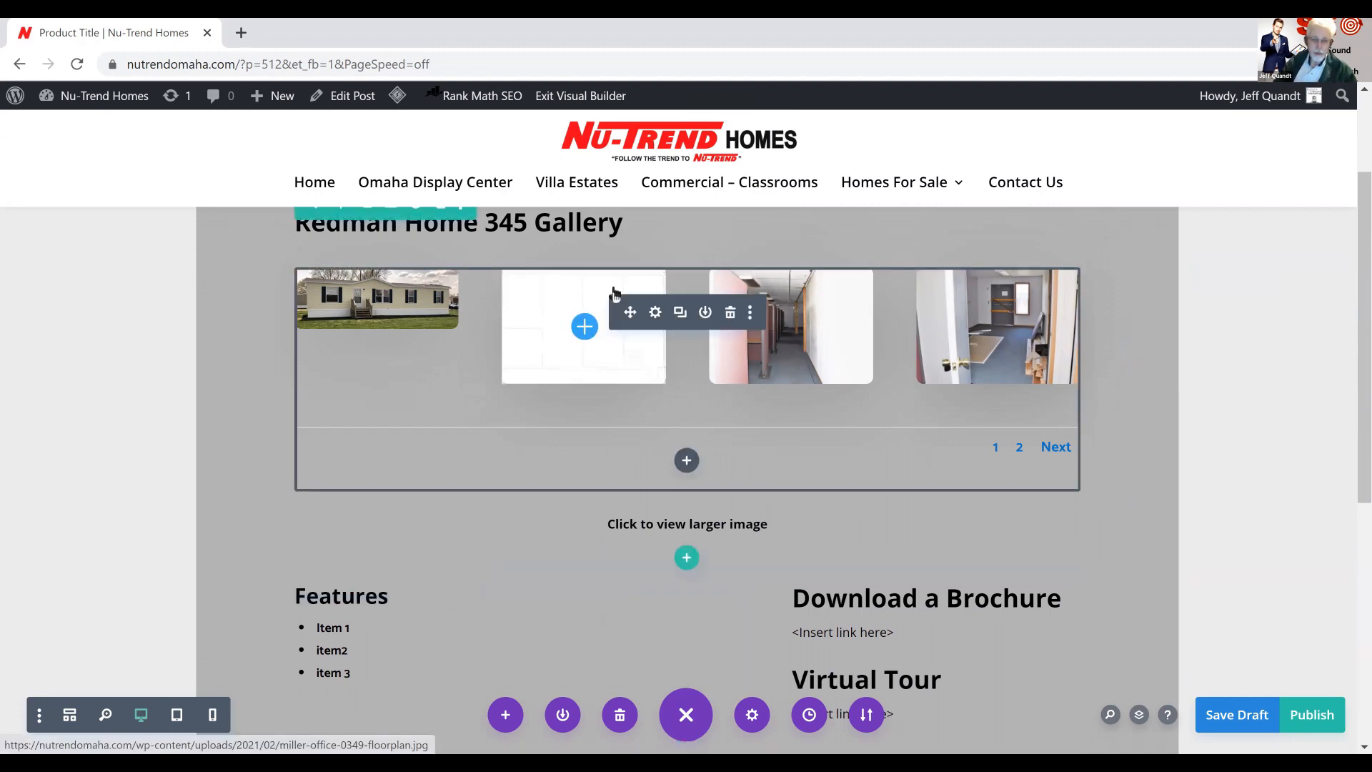
{"action": "scroll", "coordinate": [605, 275], "scroll_direction": "down", "scroll_amount": 1}
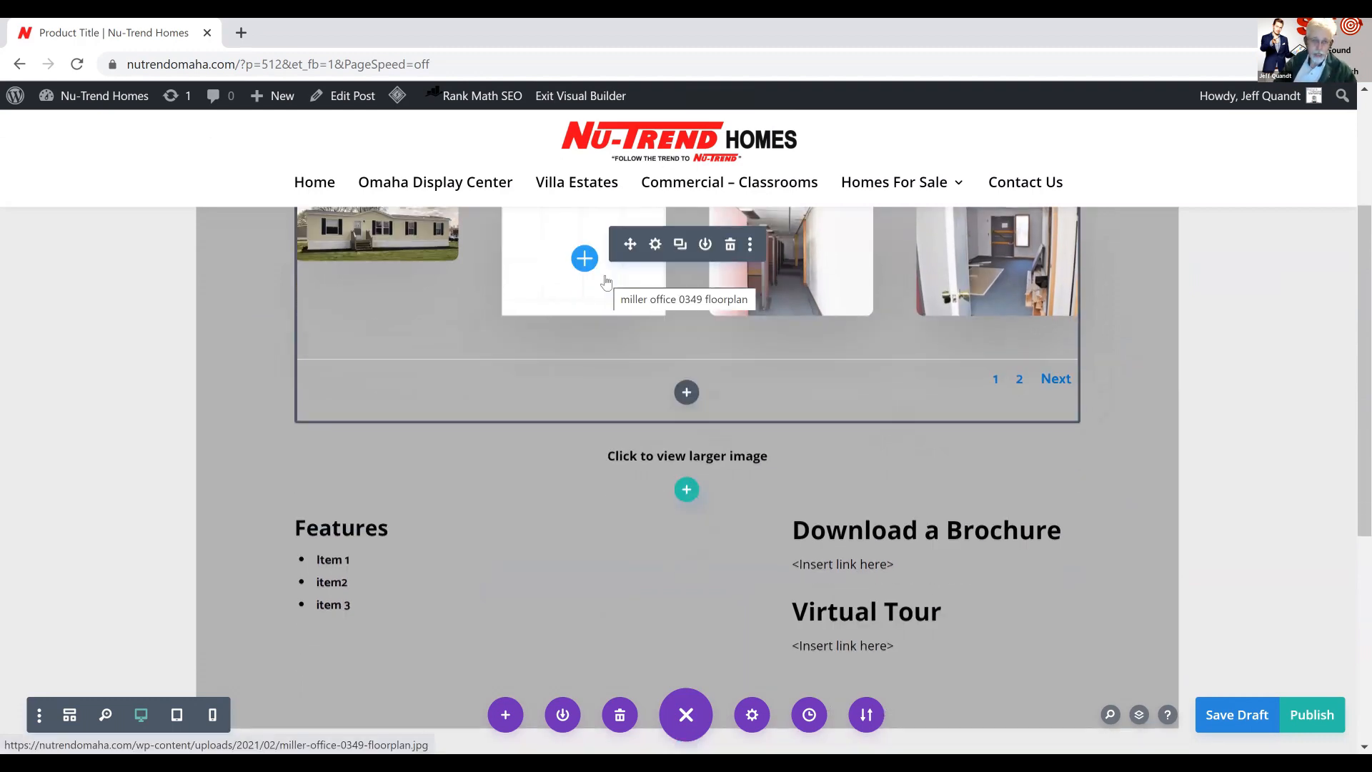
{"action": "scroll", "coordinate": [606, 283], "scroll_direction": "up", "scroll_amount": 1}
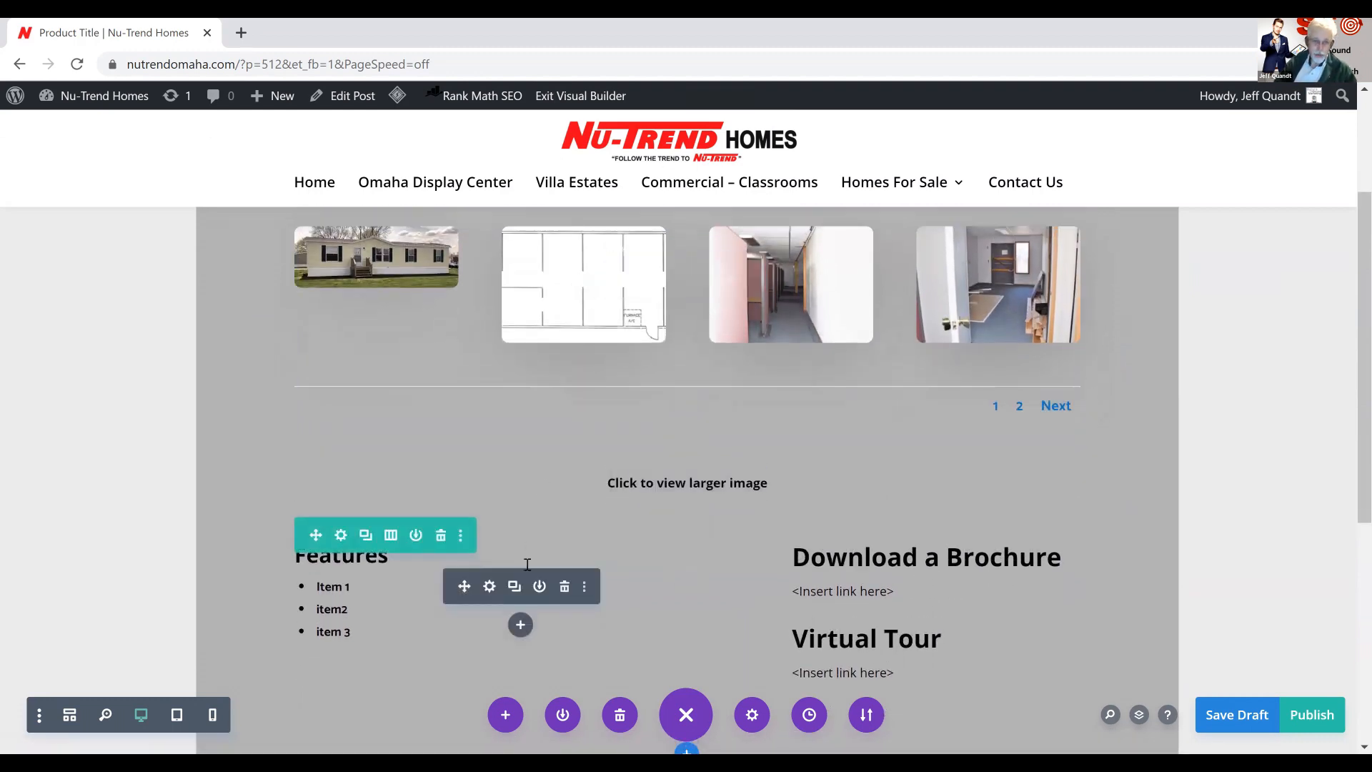
Change the row below the gallery to three equal columns and move the Virtual Tour text into the empty third column
{"action": "left_click", "coordinate": [389, 537]}
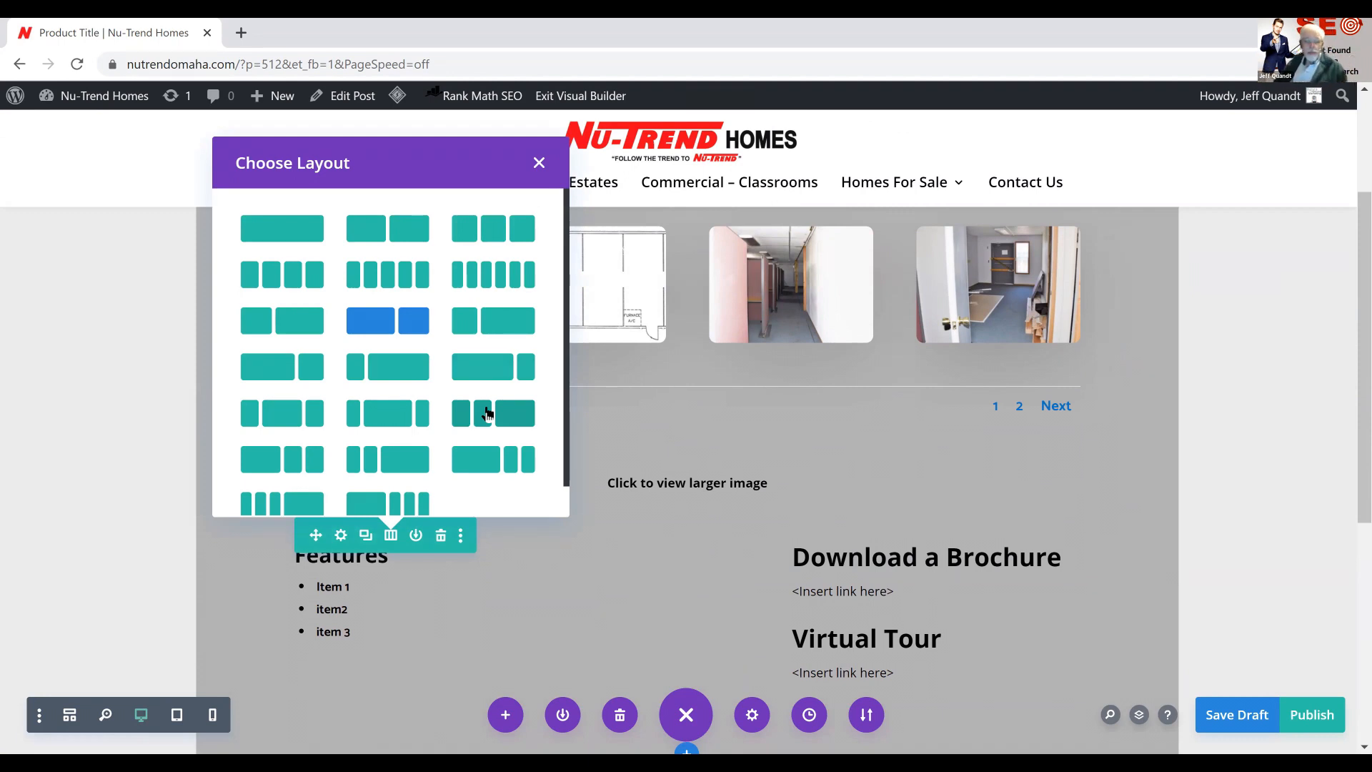
{"action": "left_click", "coordinate": [473, 222]}
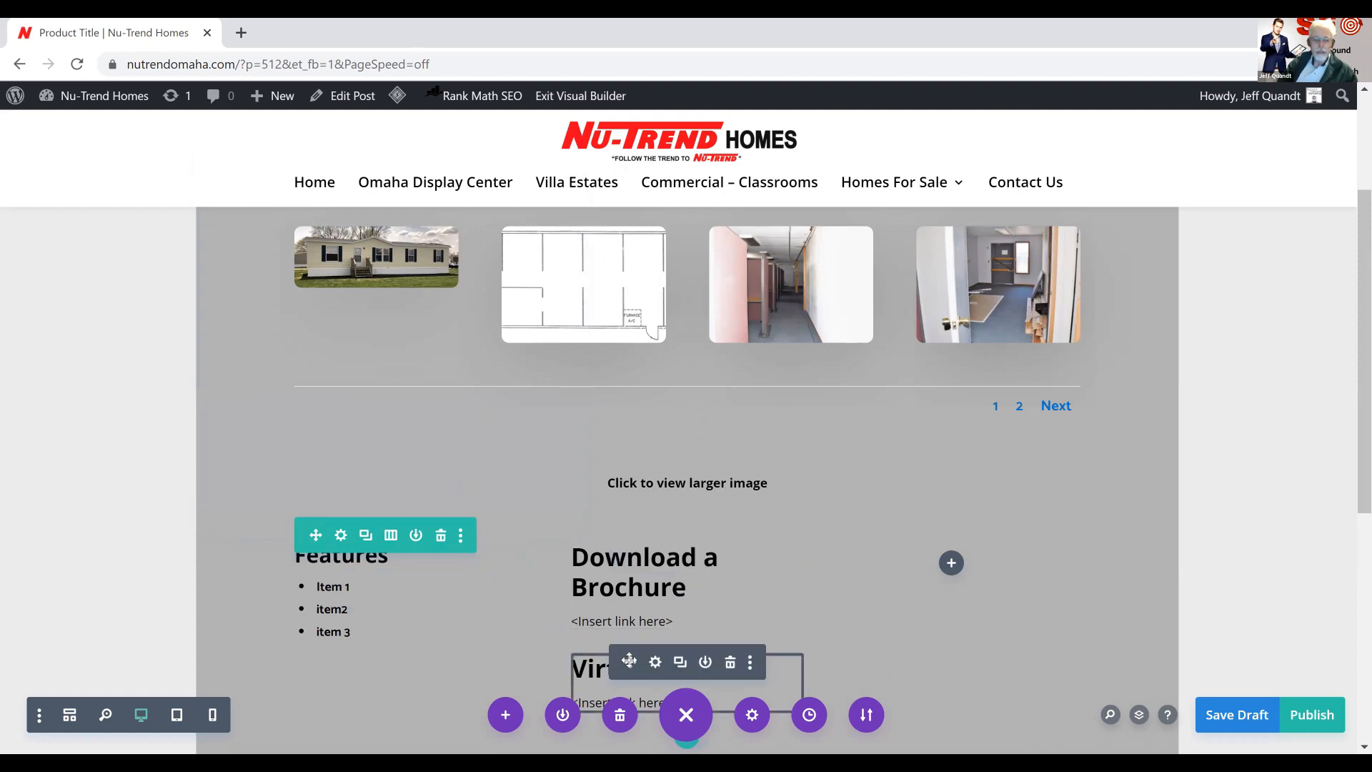
{"action": "scroll", "coordinate": [736, 624], "scroll_direction": "up", "scroll_amount": 1}
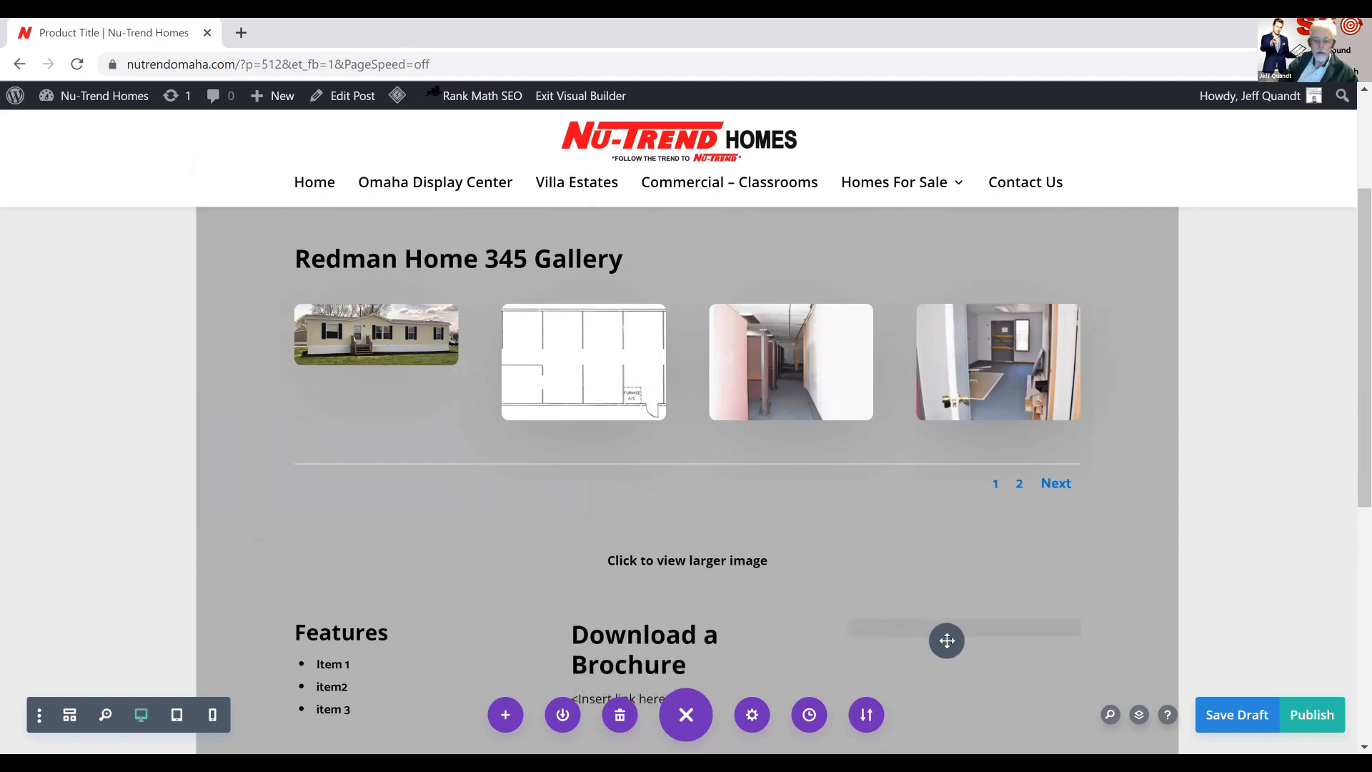
{"action": "scroll", "coordinate": [948, 645], "scroll_direction": "down", "scroll_amount": 1}
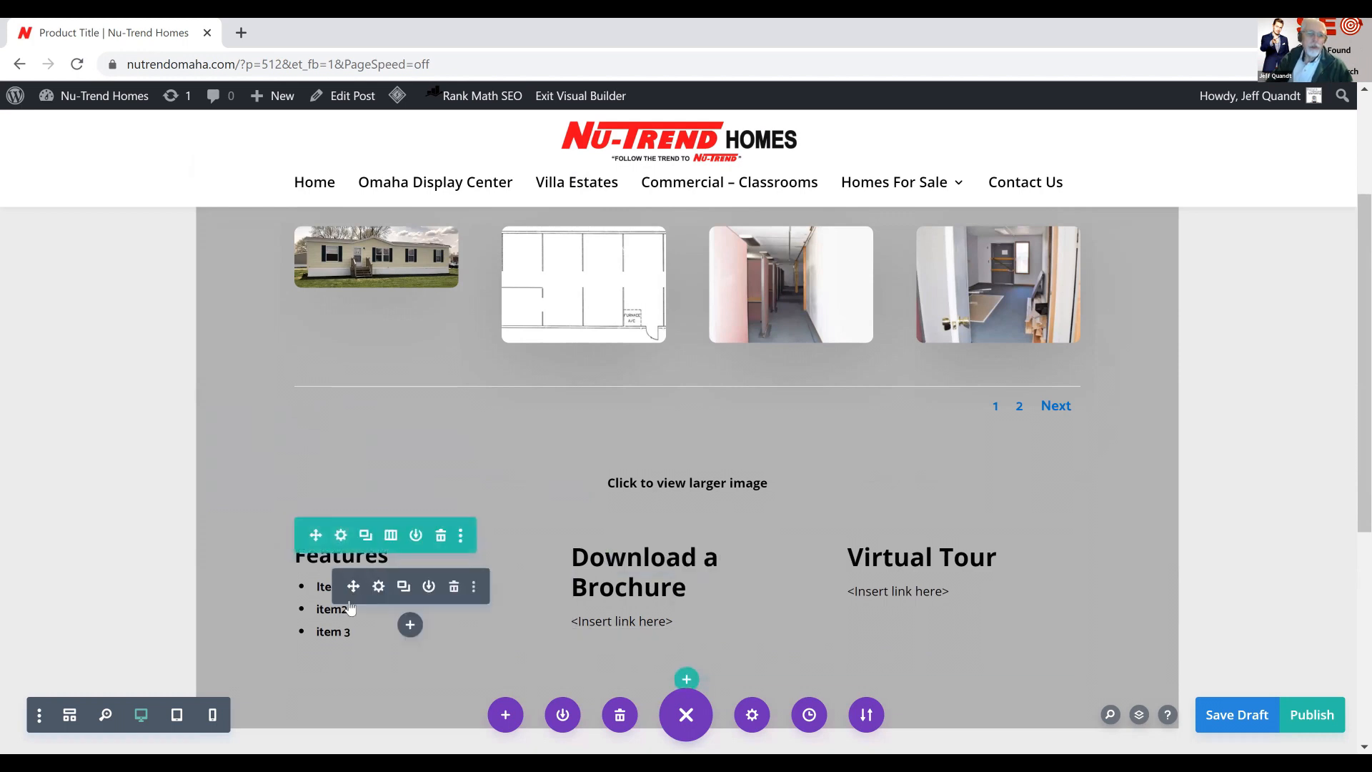
Add "item 4" as a new bullet at the end of the Features list and save the text module
{"action": "left_click", "coordinate": [378, 589]}
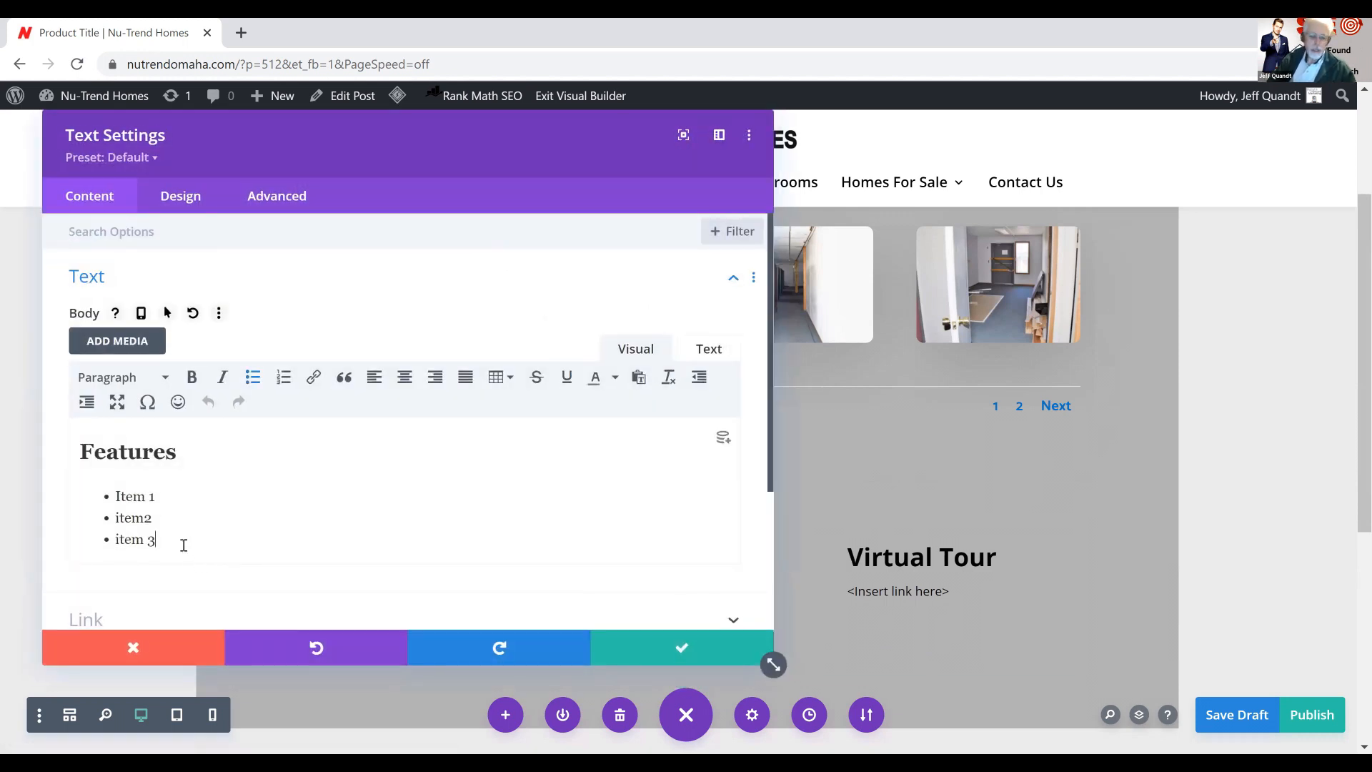
{"action": "left_click", "coordinate": [184, 545]}
{"action": "key", "text": "Return"}
{"action": "type", "text": "item 4"}
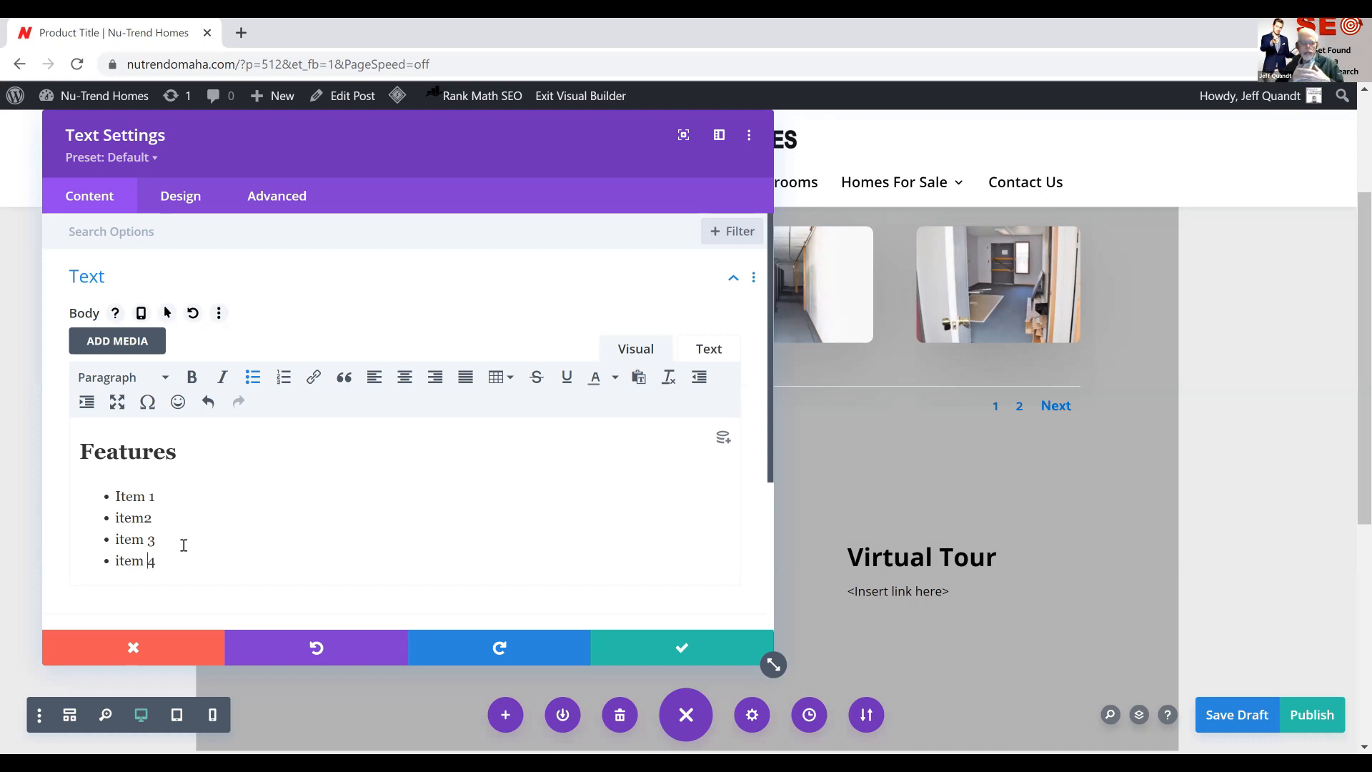
{"action": "key", "text": "ctrl+s"}
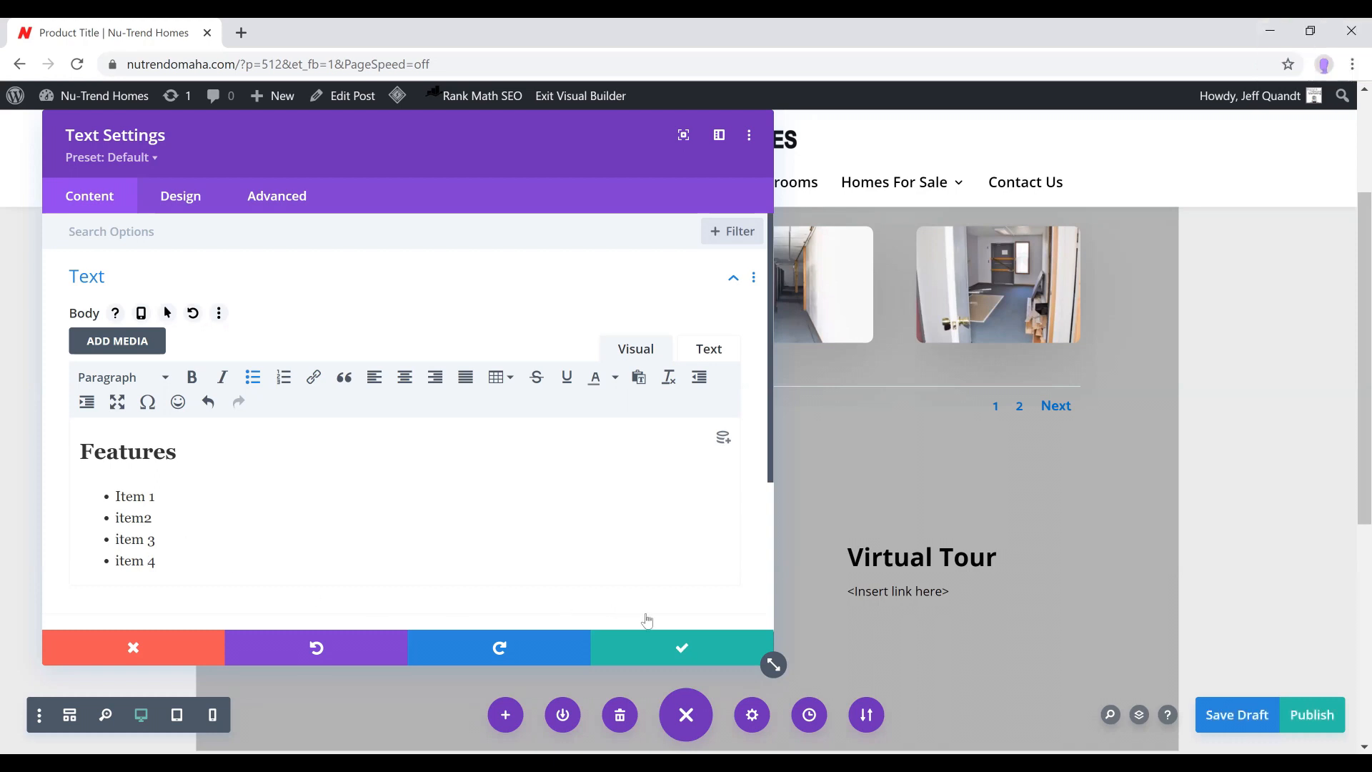
{"action": "left_click", "coordinate": [684, 650]}
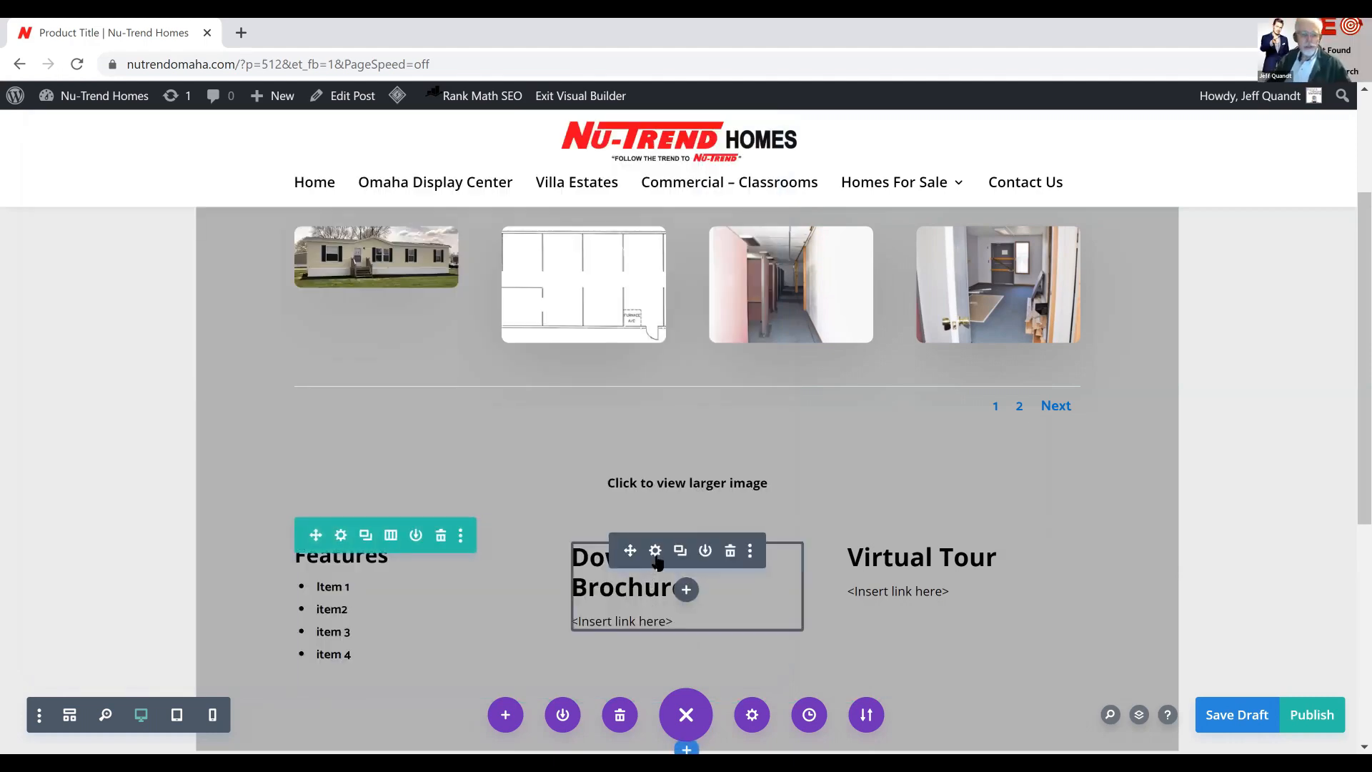
Replace the "<Insert link here>" placeholder under Download a Brochure with a link to Miller-24x64-1998-0349.pdf from the media library
{"action": "left_click", "coordinate": [656, 556]}
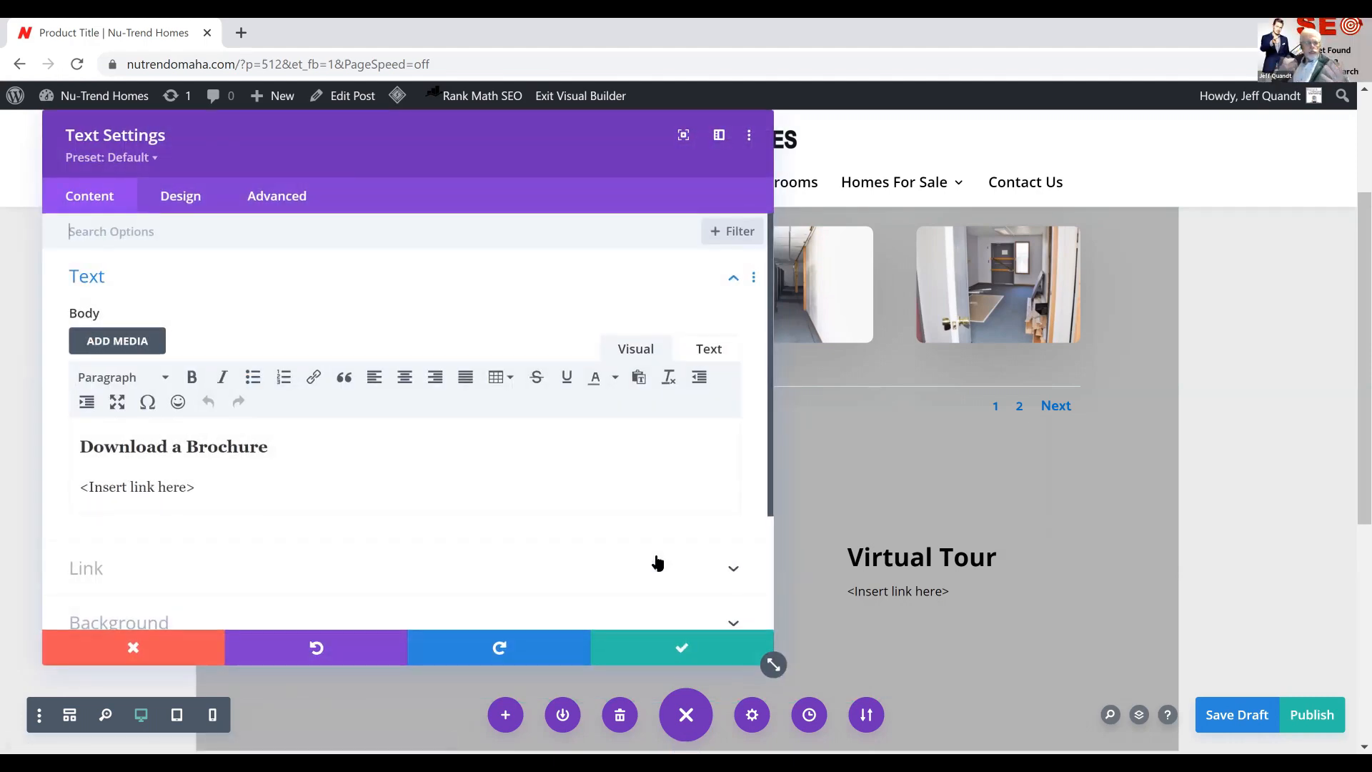
{"action": "left_click", "coordinate": [210, 490]}
{"action": "left_click_drag", "start_coordinate": [47, 478], "coordinate": [32, 479]}
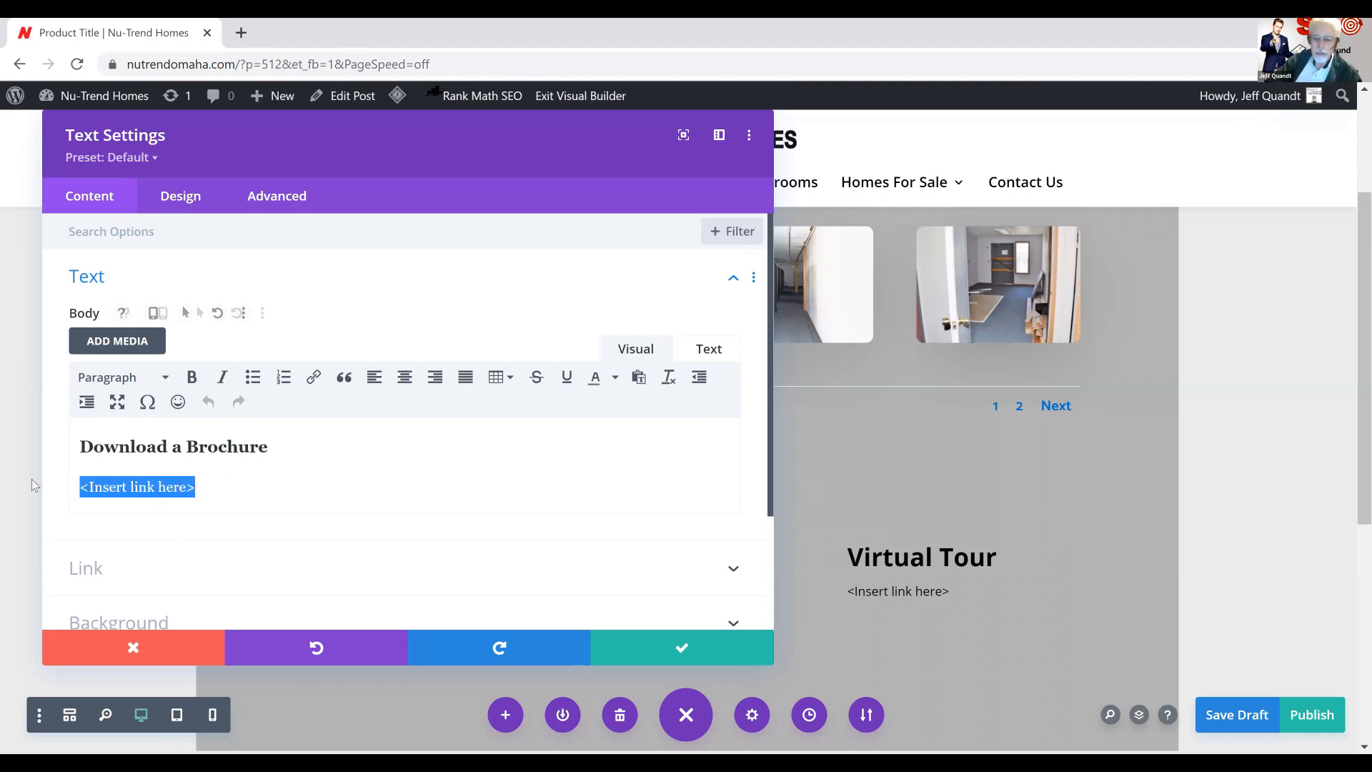
{"action": "key", "text": "BackSpace"}
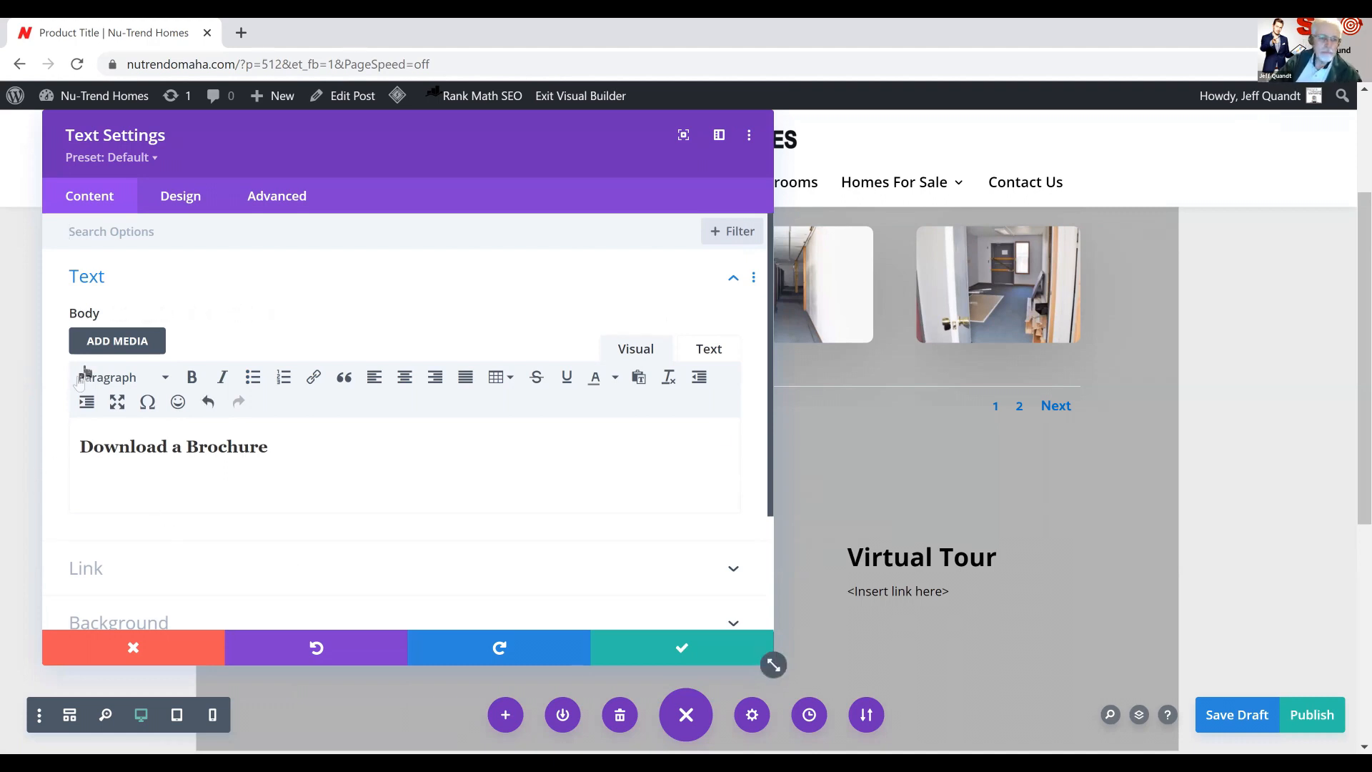
{"action": "left_click", "coordinate": [117, 342]}
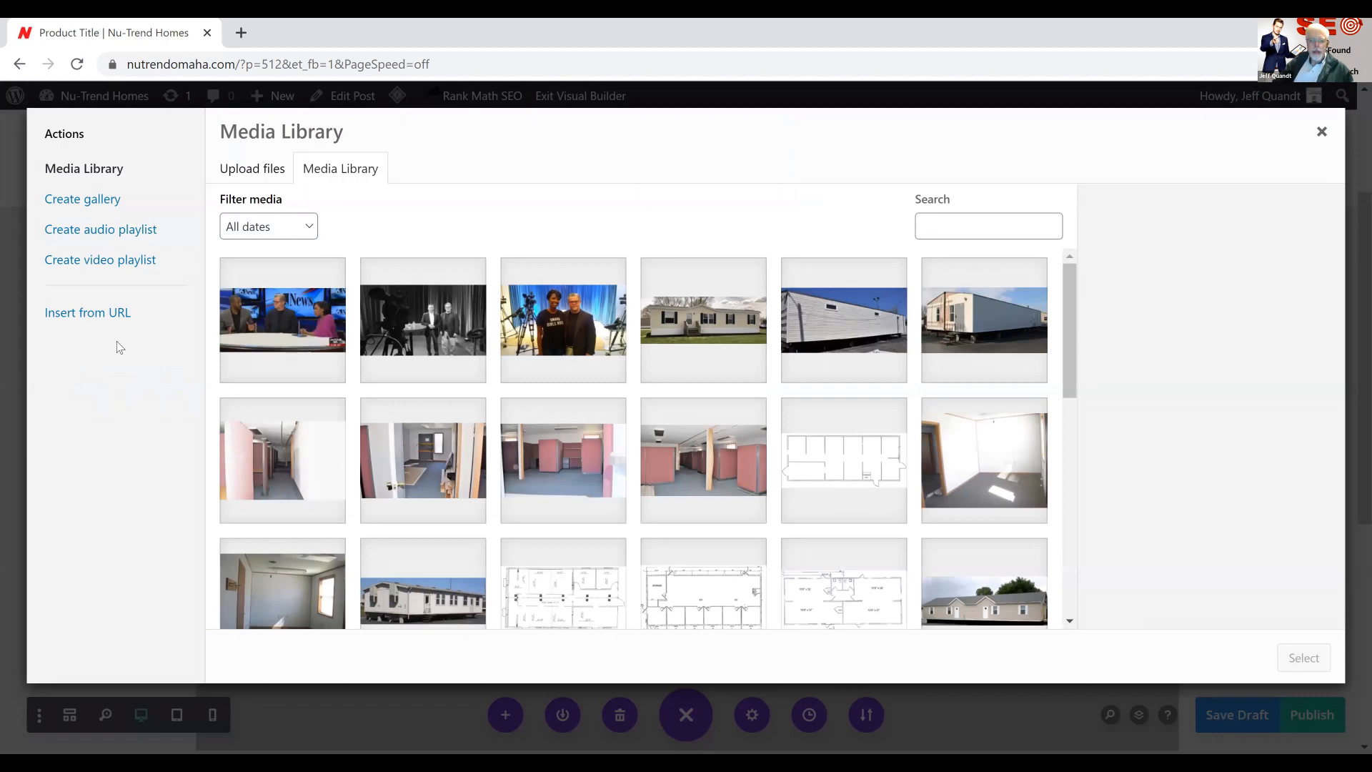
{"action": "scroll", "coordinate": [484, 486], "scroll_direction": "down", "scroll_amount": 3}
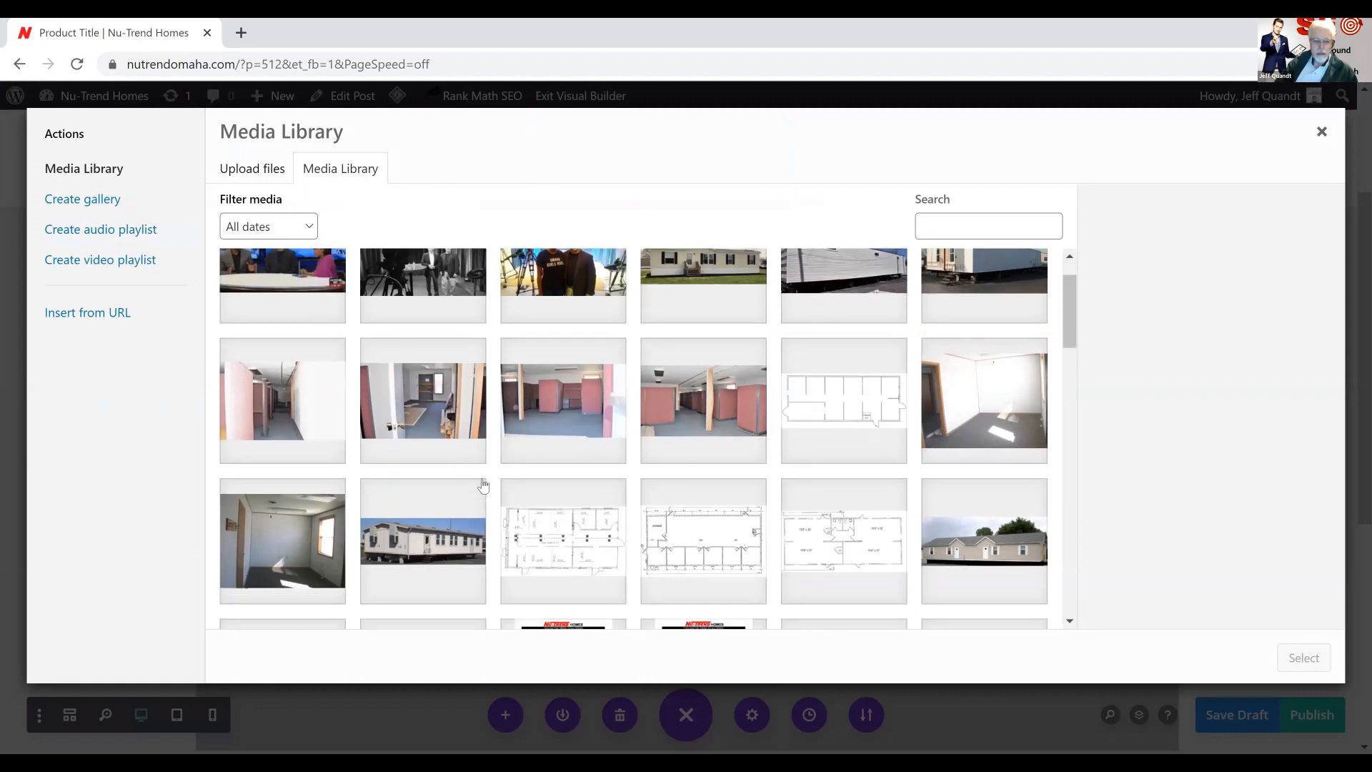
{"action": "left_click", "coordinate": [559, 538]}
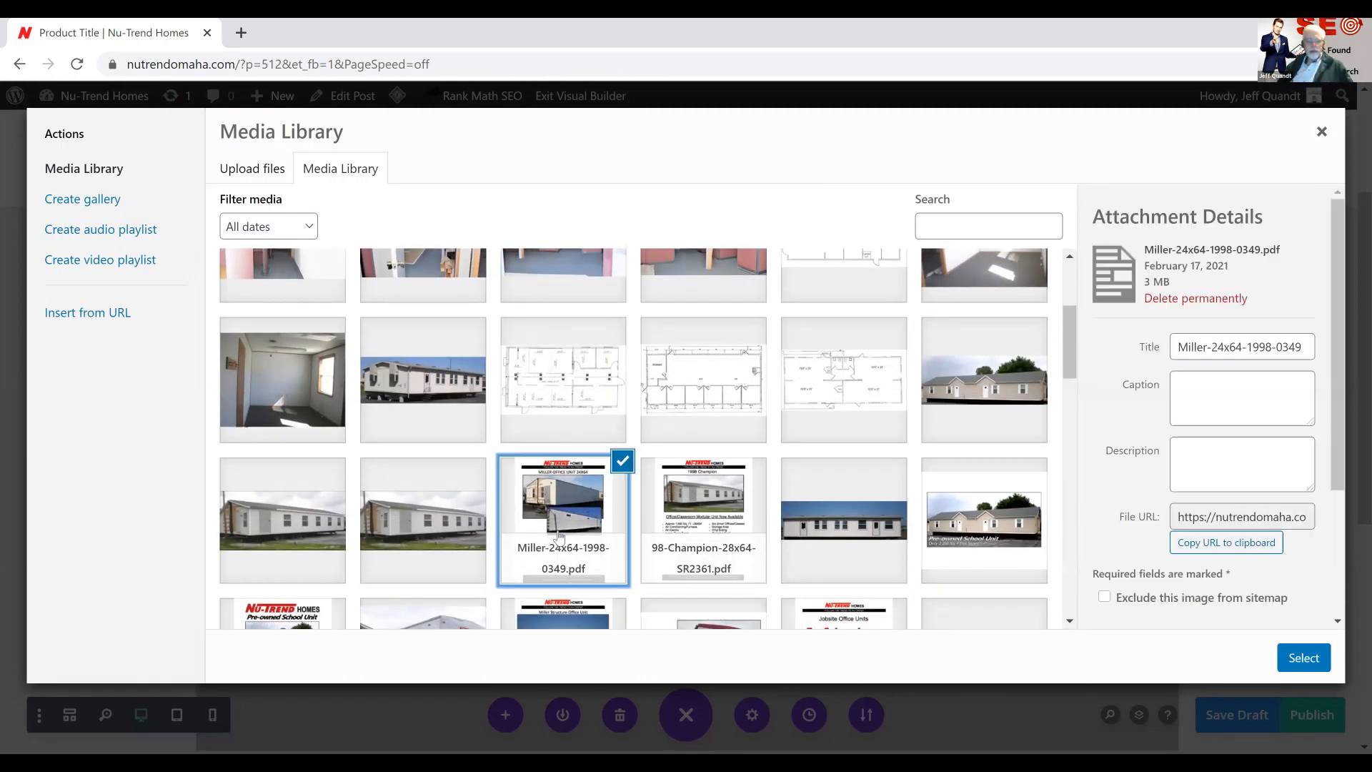
{"action": "left_click", "coordinate": [1305, 655]}
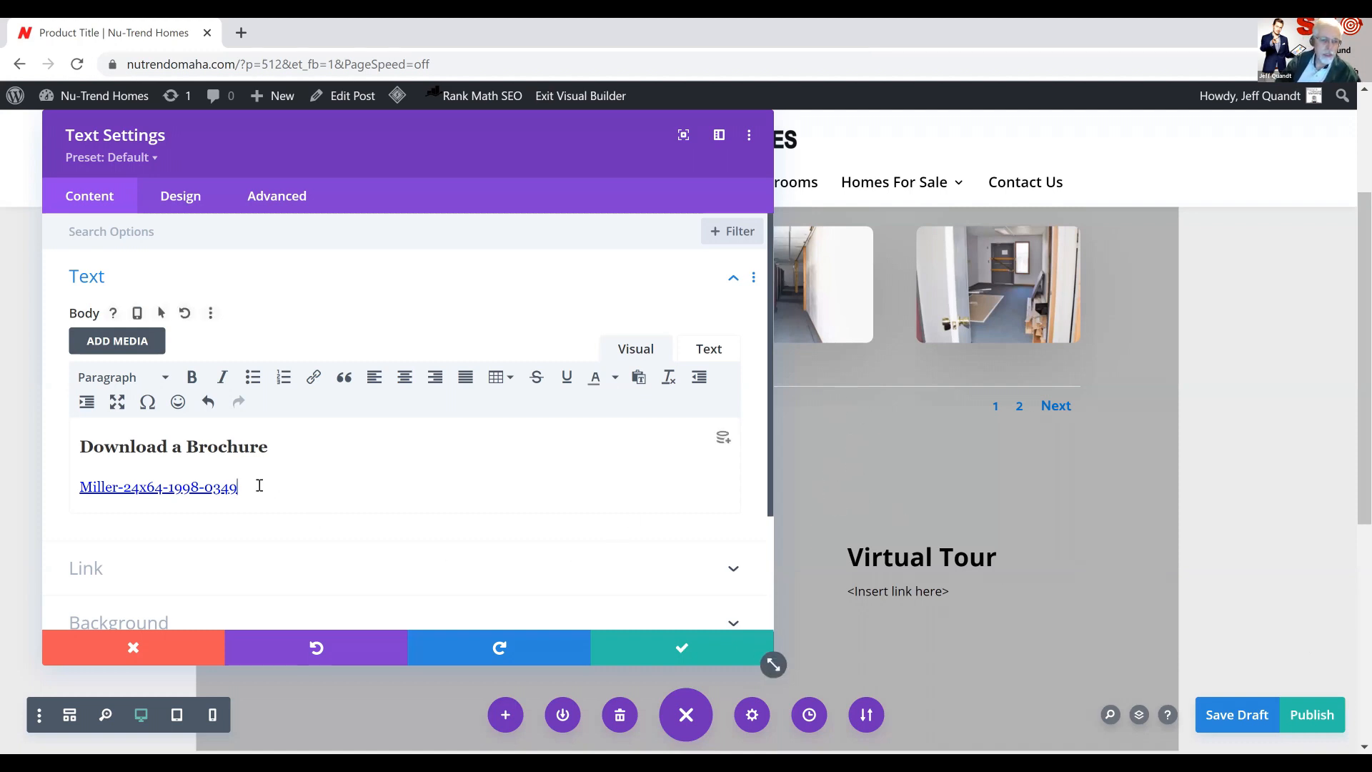
Change the brochure link's display text to "Miller Home 0349"
{"action": "triple_click", "coordinate": [234, 488]}
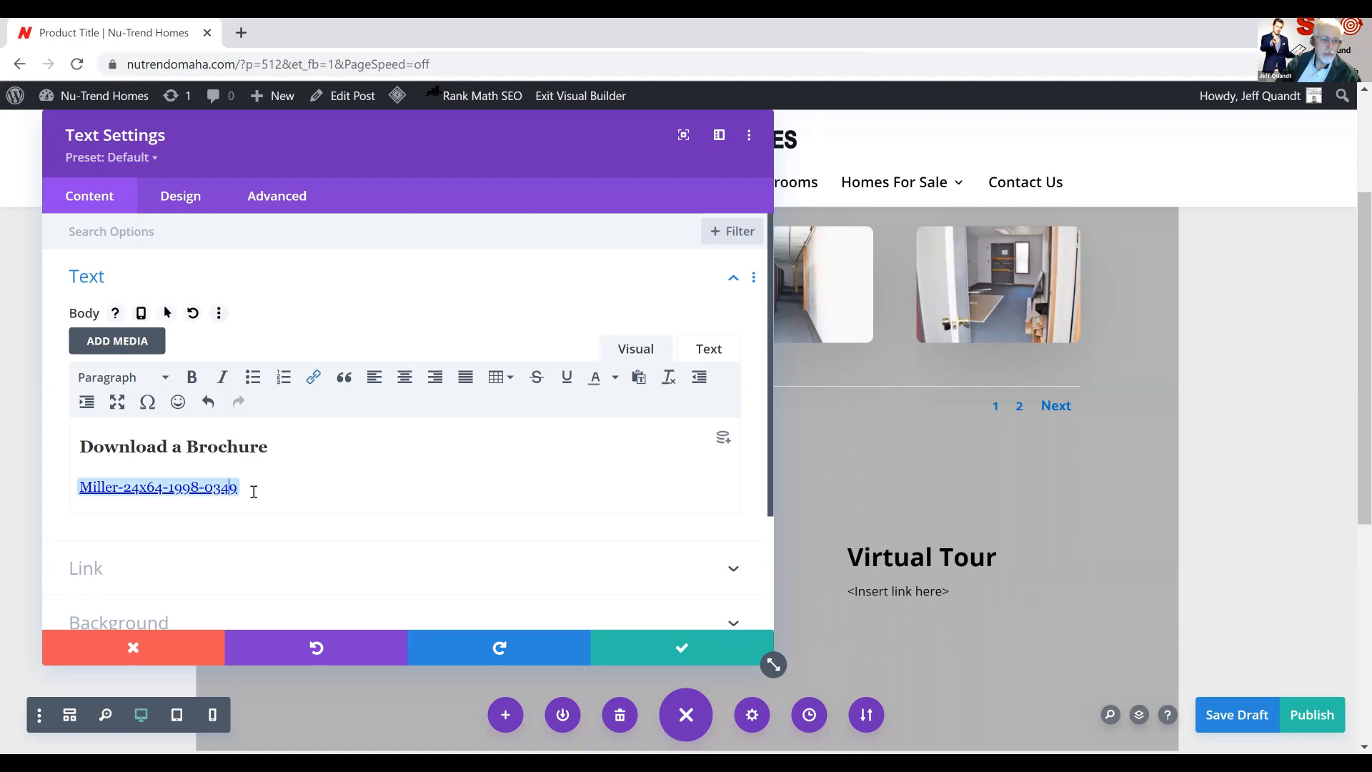
{"action": "left_click", "coordinate": [314, 381]}
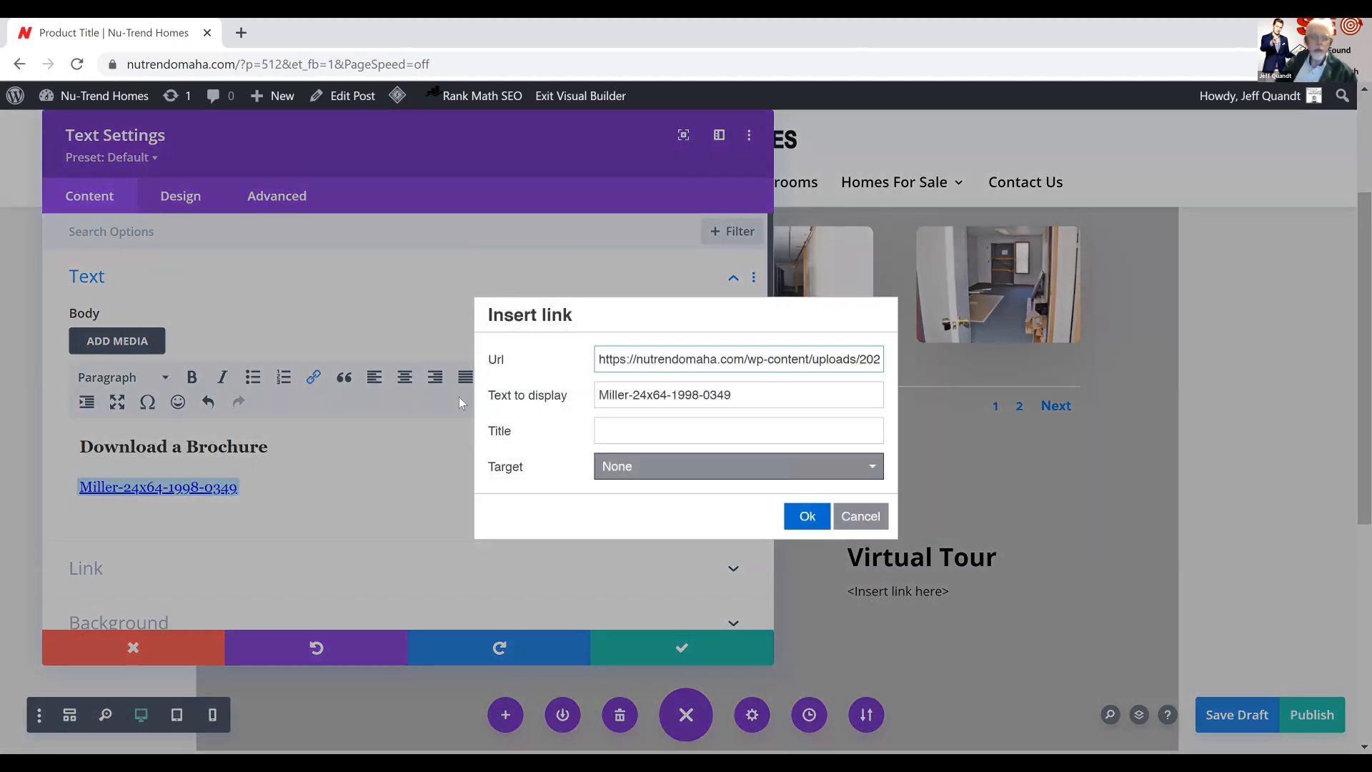
{"action": "left_click_drag", "start_coordinate": [631, 397], "coordinate": [660, 398]}
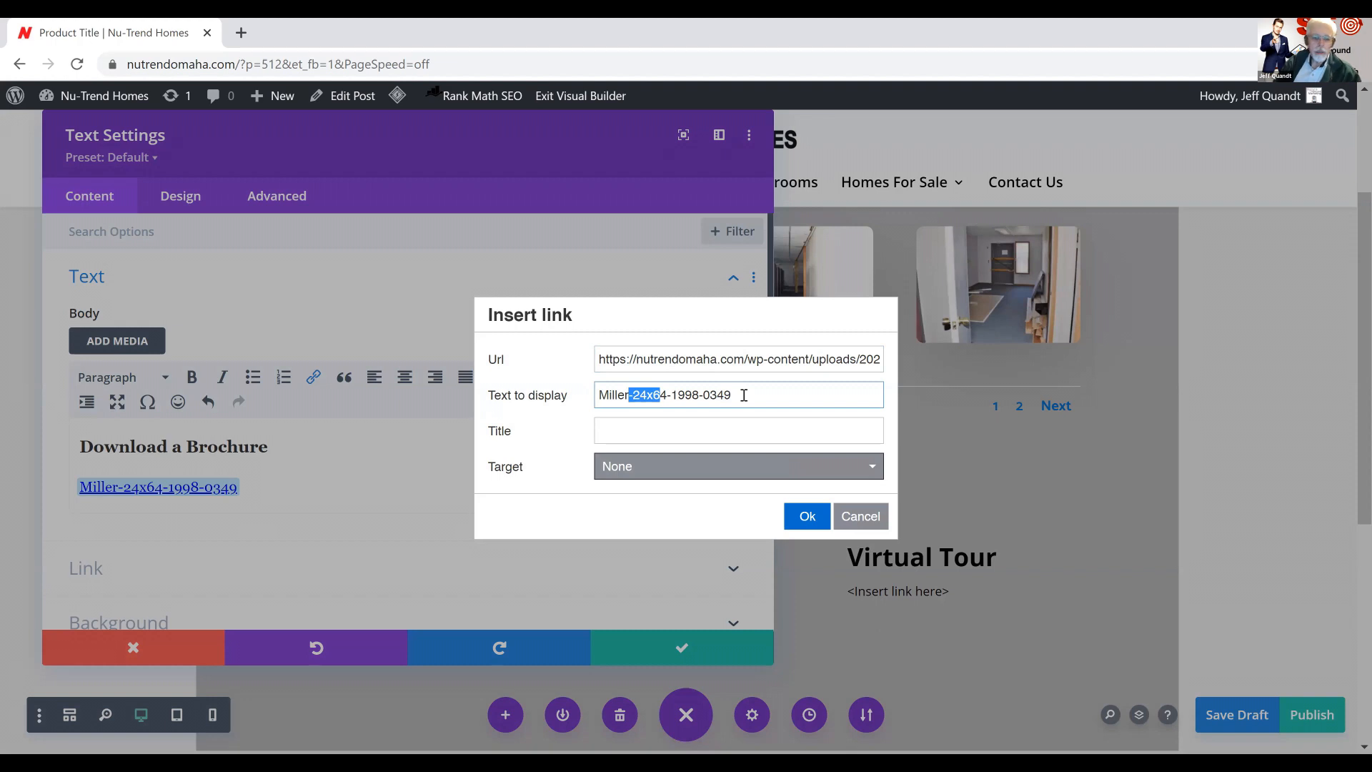
{"action": "type", "text": "Home"}
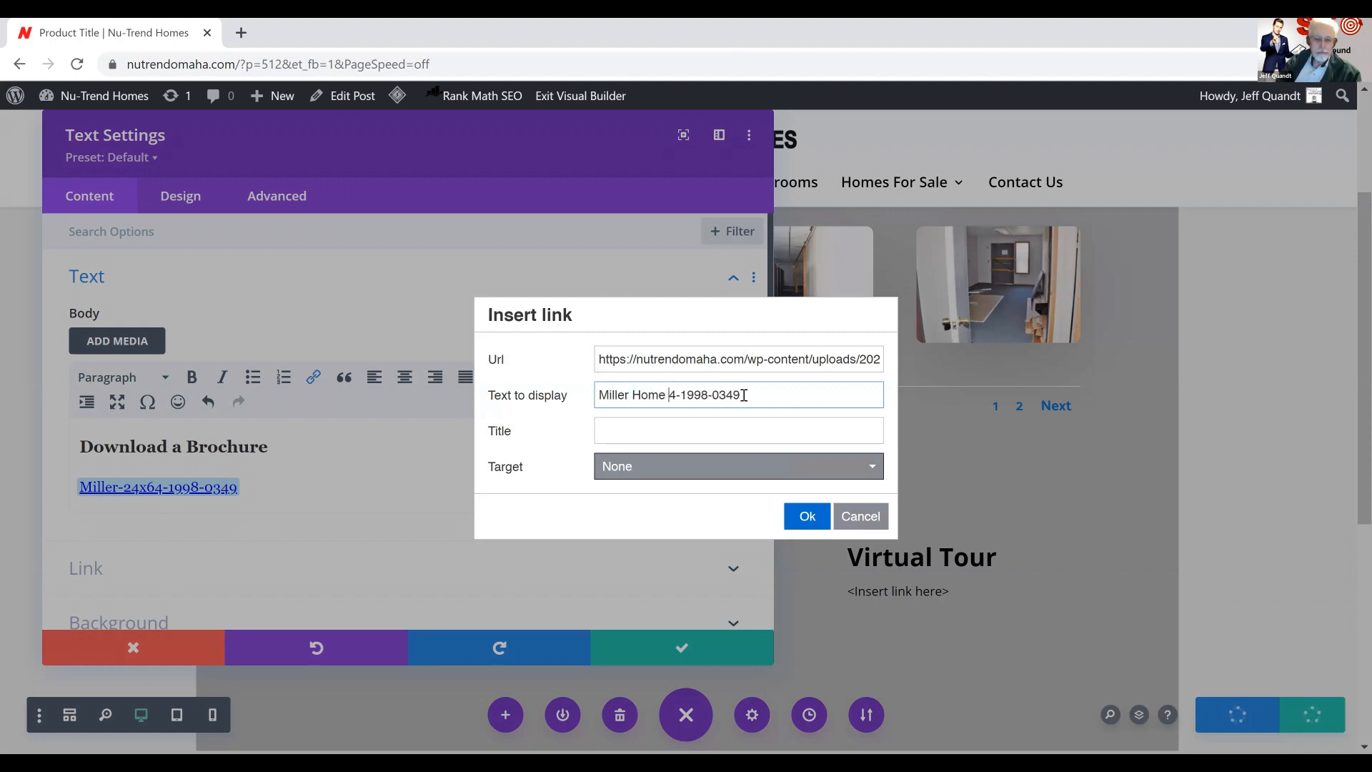
{"action": "key", "text": "Delete"}
{"action": "key", "text": "Delete"}
{"action": "key", "text": "Delete"}
{"action": "key", "text": "Delete"}
{"action": "key", "text": "Delete"}
{"action": "key", "text": "Delete"}
{"action": "key", "text": "Delete"}
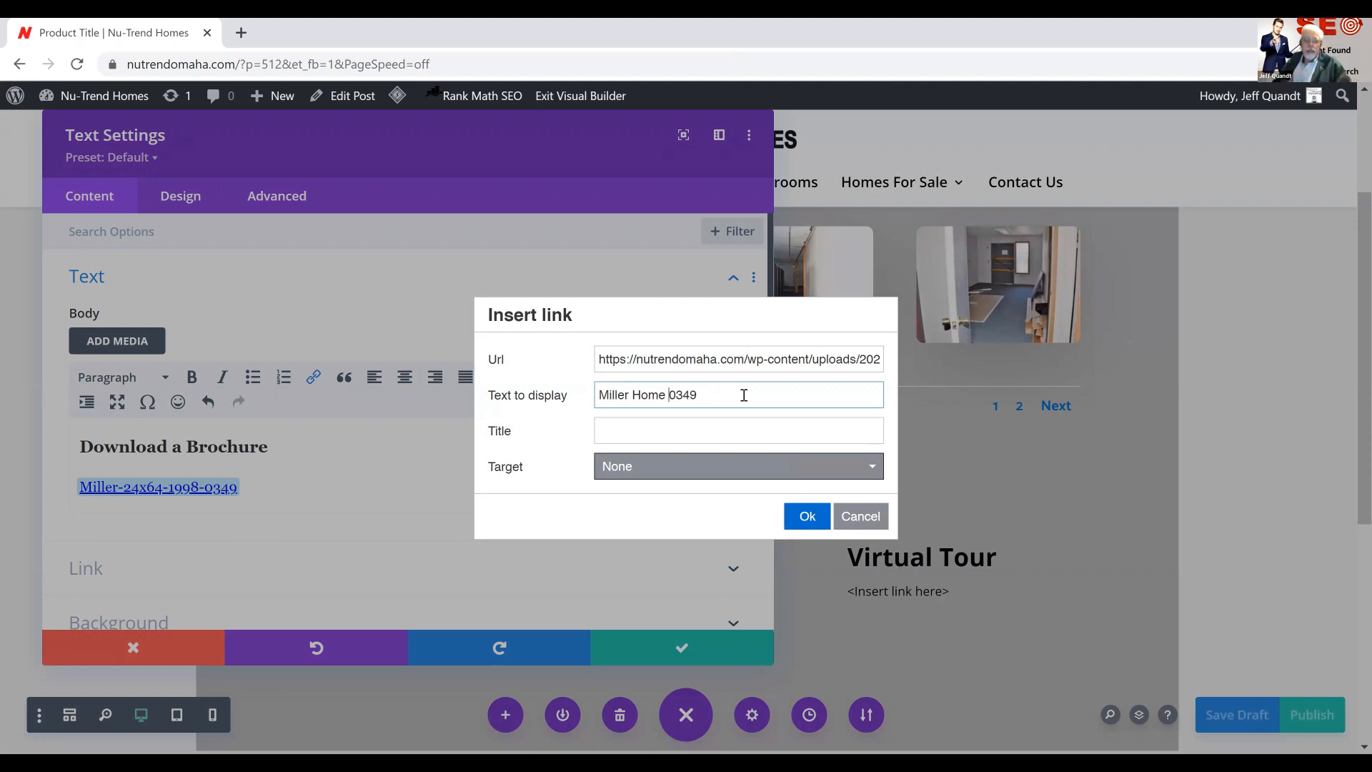
{"action": "left_click", "coordinate": [808, 517]}
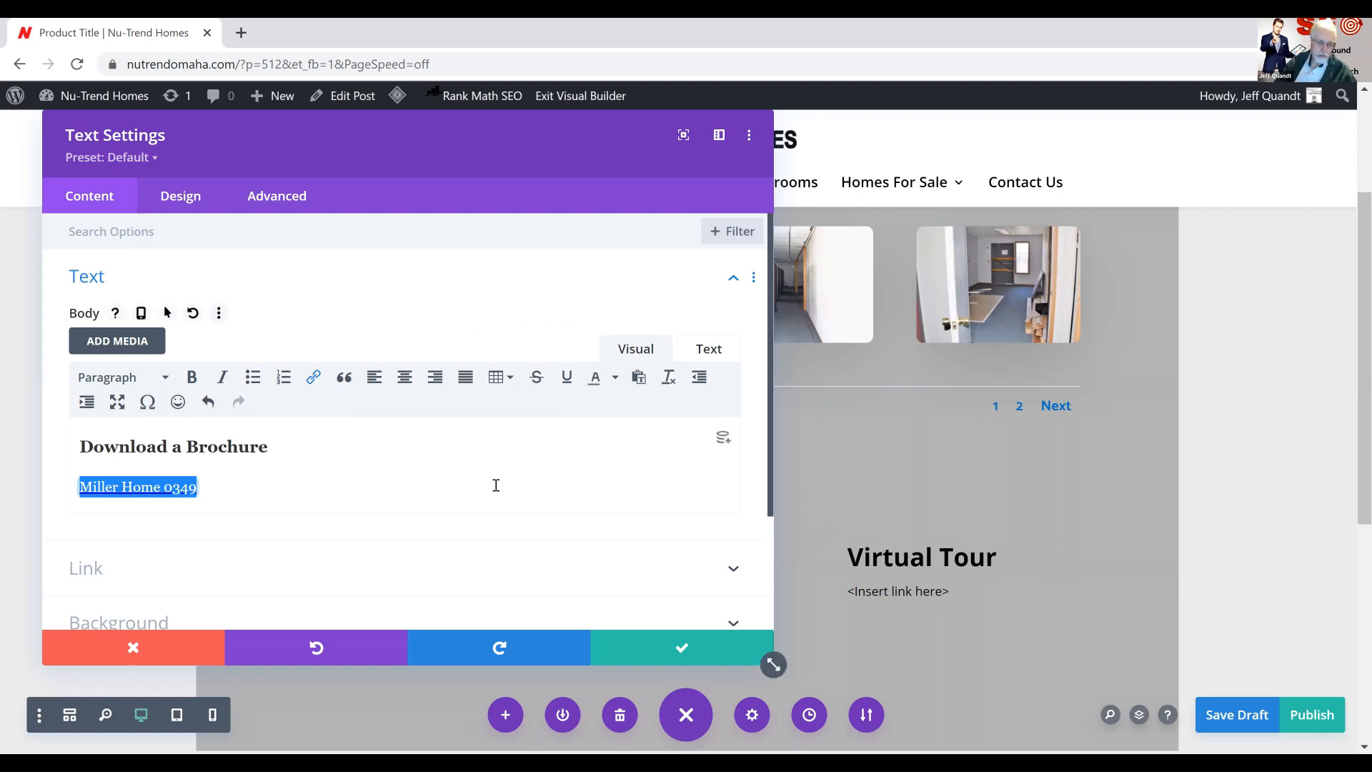
Check the brochure link's target options, keep None, and save the Download a Brochure text module
{"action": "left_click", "coordinate": [319, 380]}
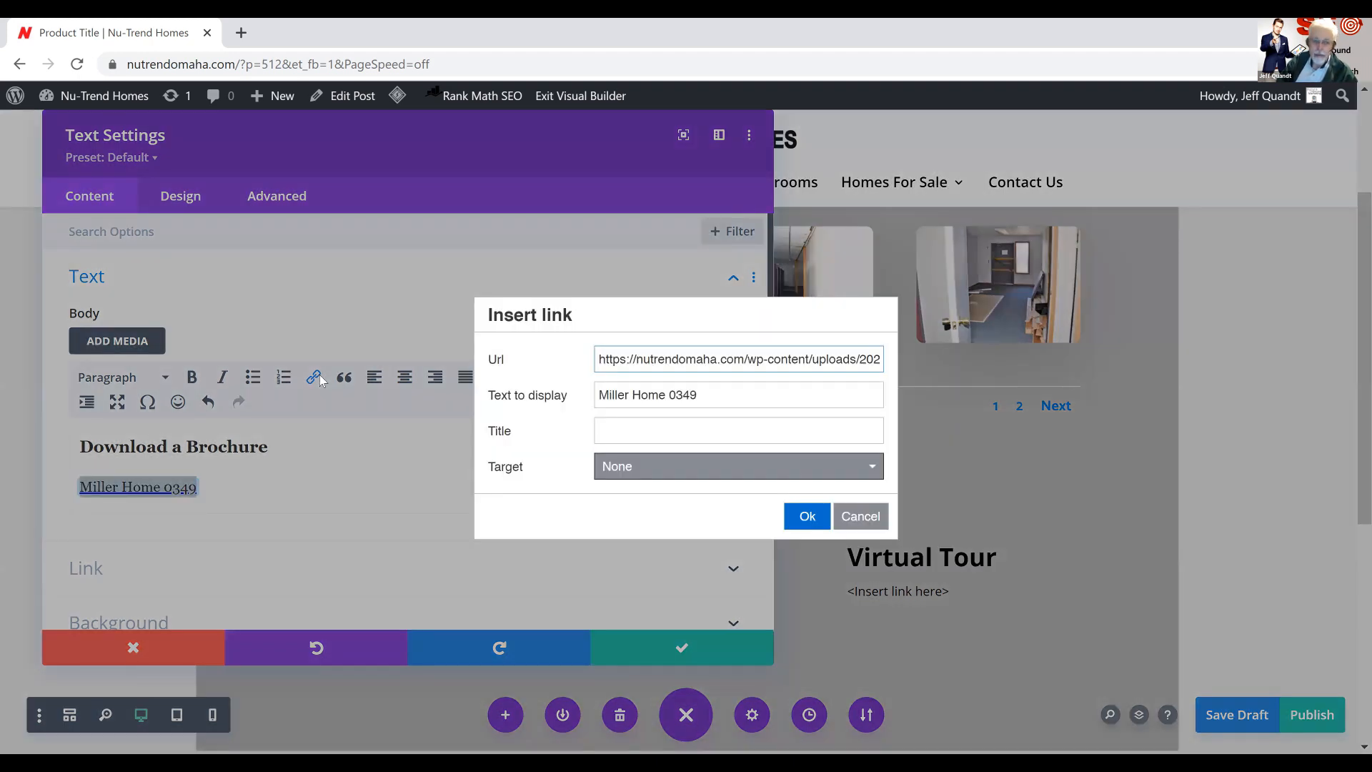
{"action": "left_click", "coordinate": [650, 480]}
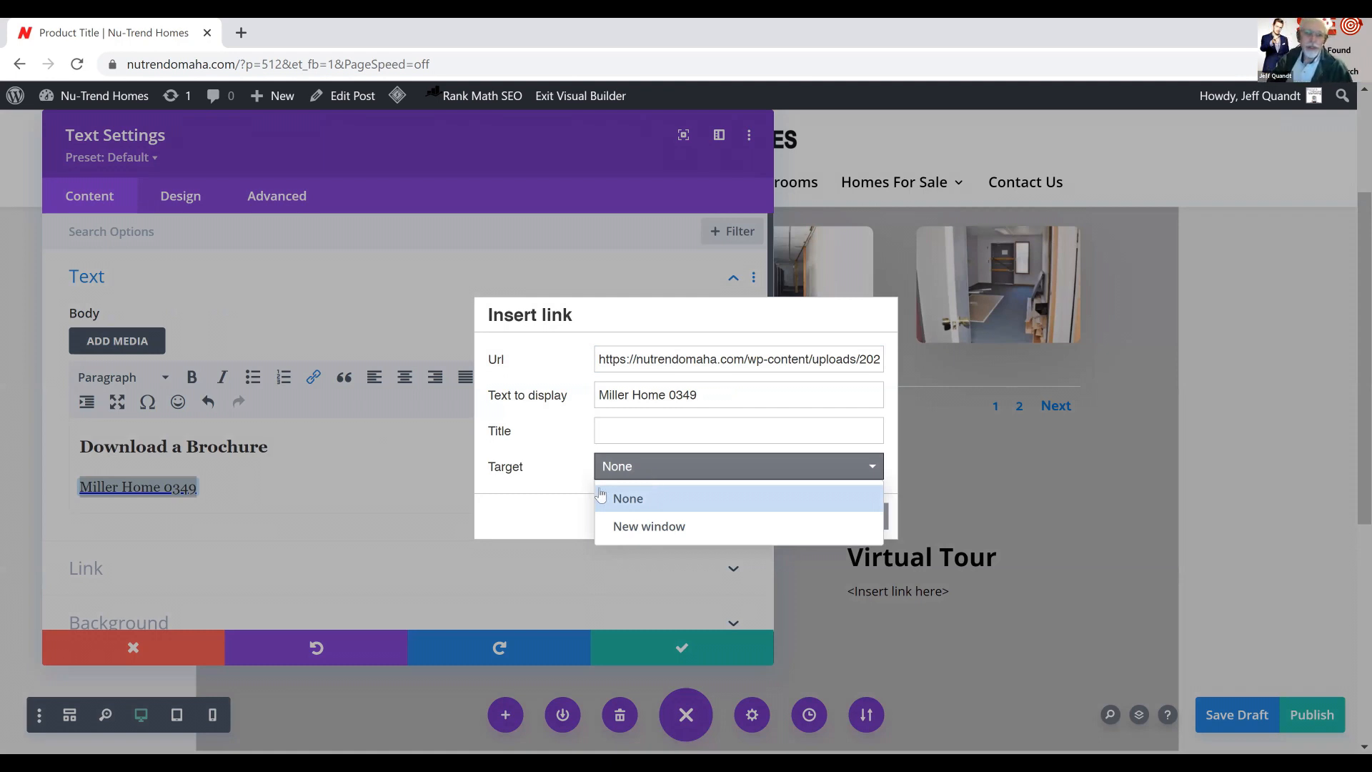
{"action": "left_click", "coordinate": [629, 498]}
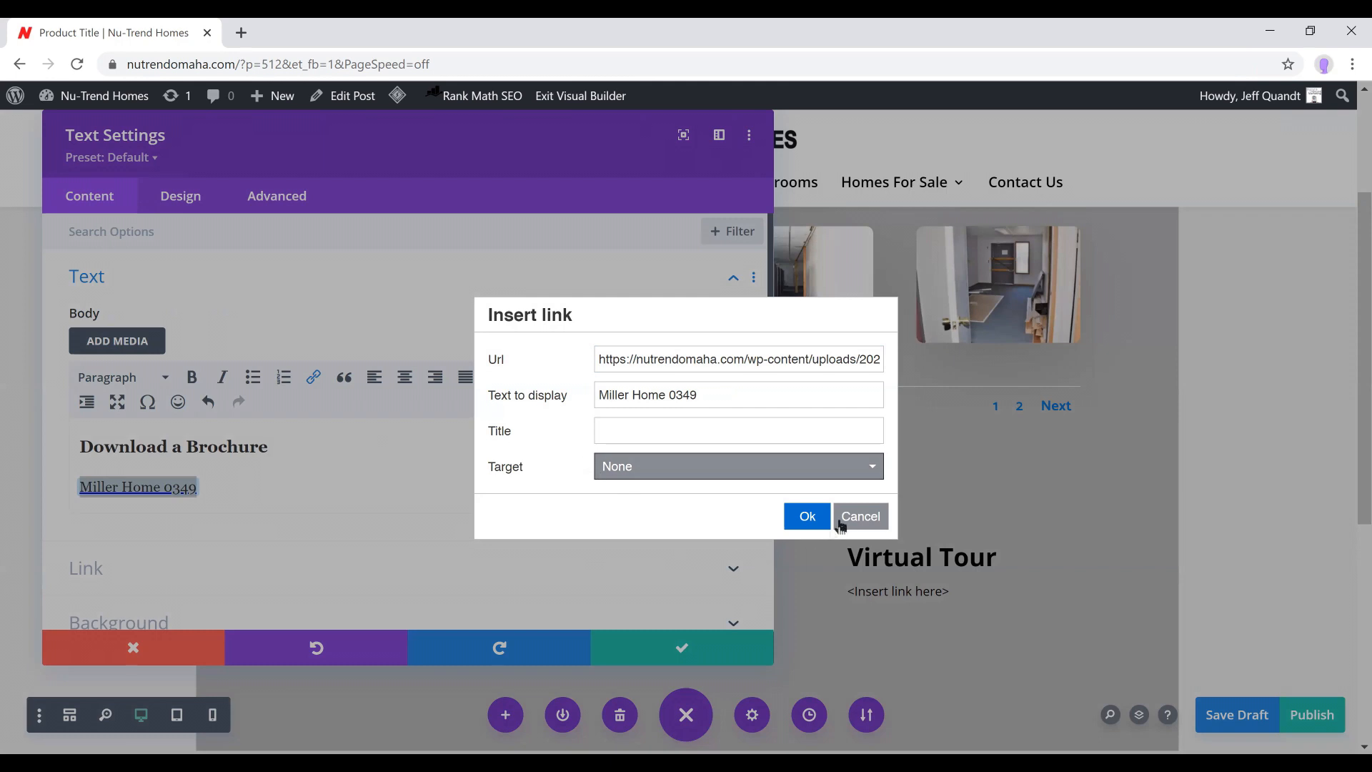
{"action": "key", "text": "Return"}
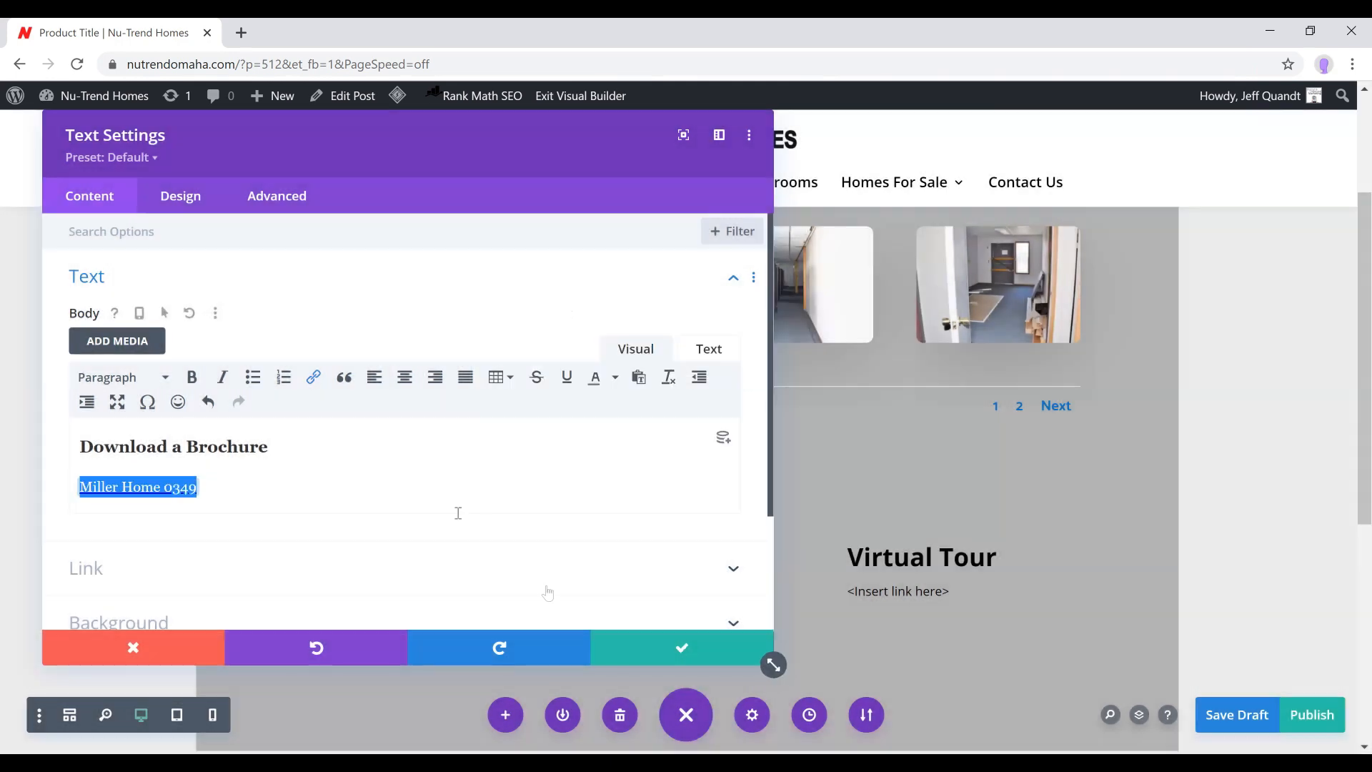
{"action": "left_click", "coordinate": [673, 647]}
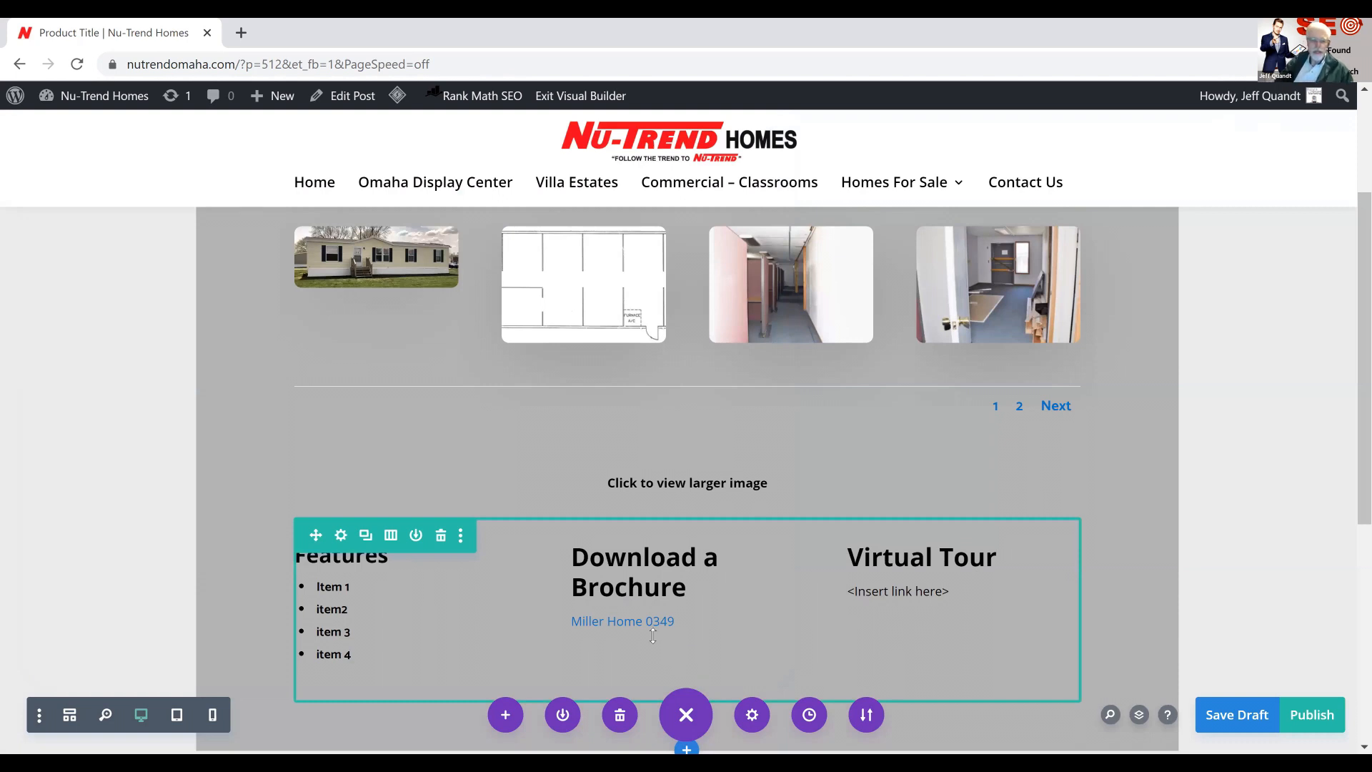
Delete the "<Insert link here>" placeholder and its empty line from the Virtual Tour text
{"action": "mouse_move", "coordinate": [959, 554]}
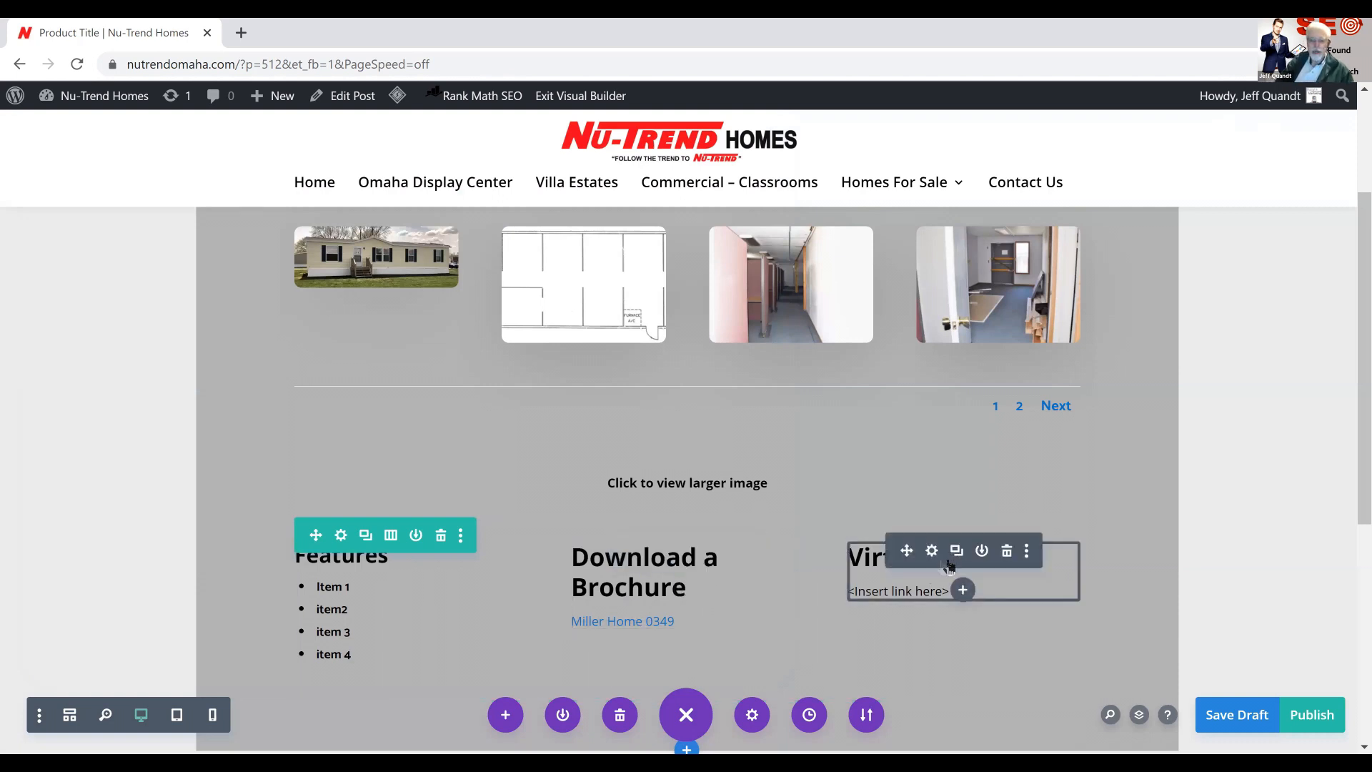
{"action": "left_click", "coordinate": [931, 551]}
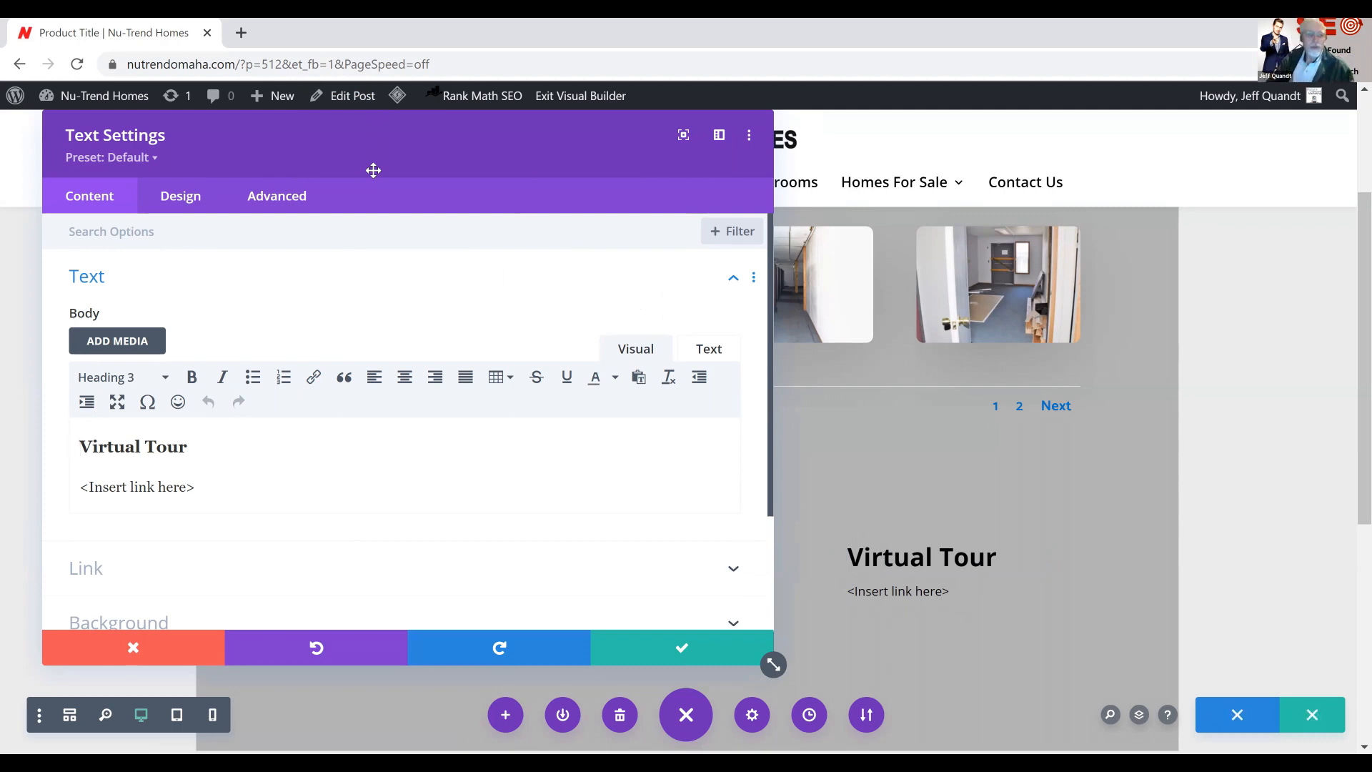
{"action": "left_click_drag", "start_coordinate": [205, 488], "coordinate": [19, 500]}
{"action": "key", "text": "BackSpace"}
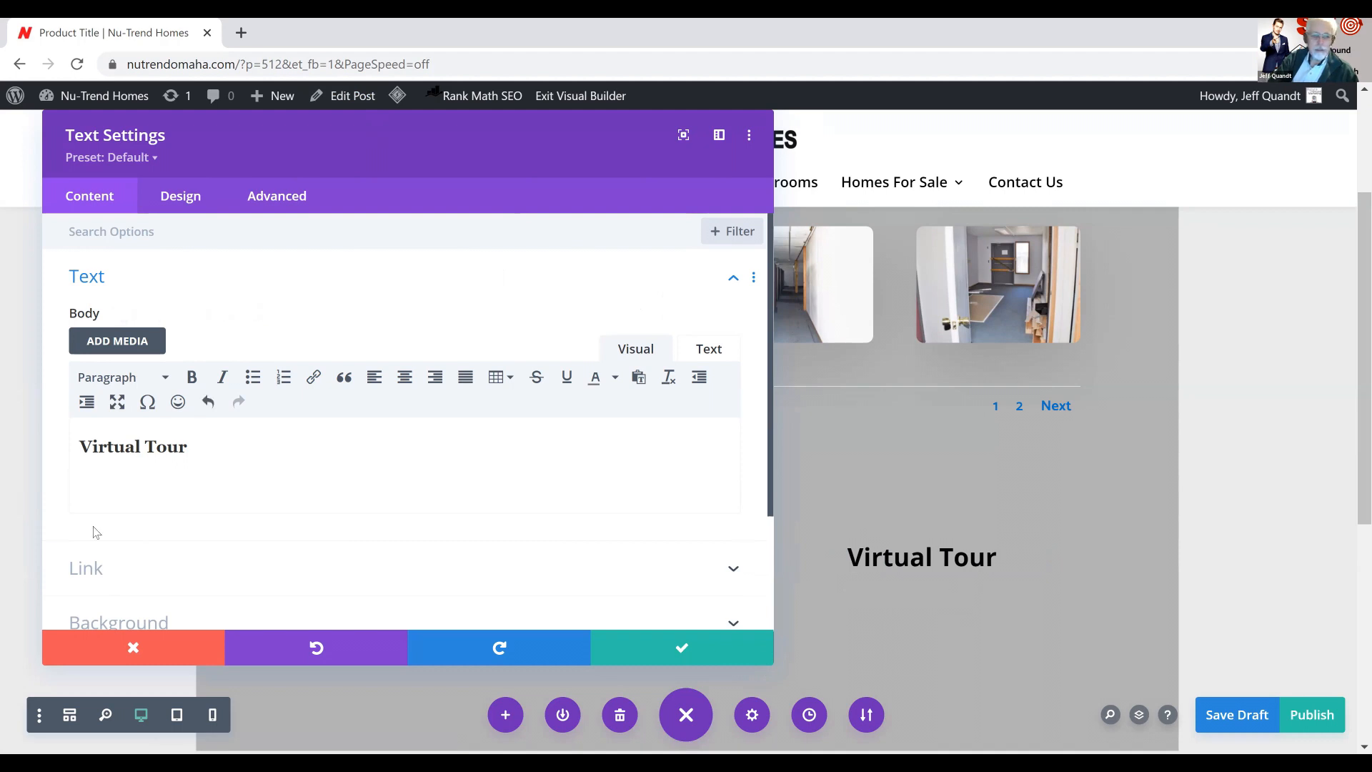
{"action": "key", "text": "BackSpace"}
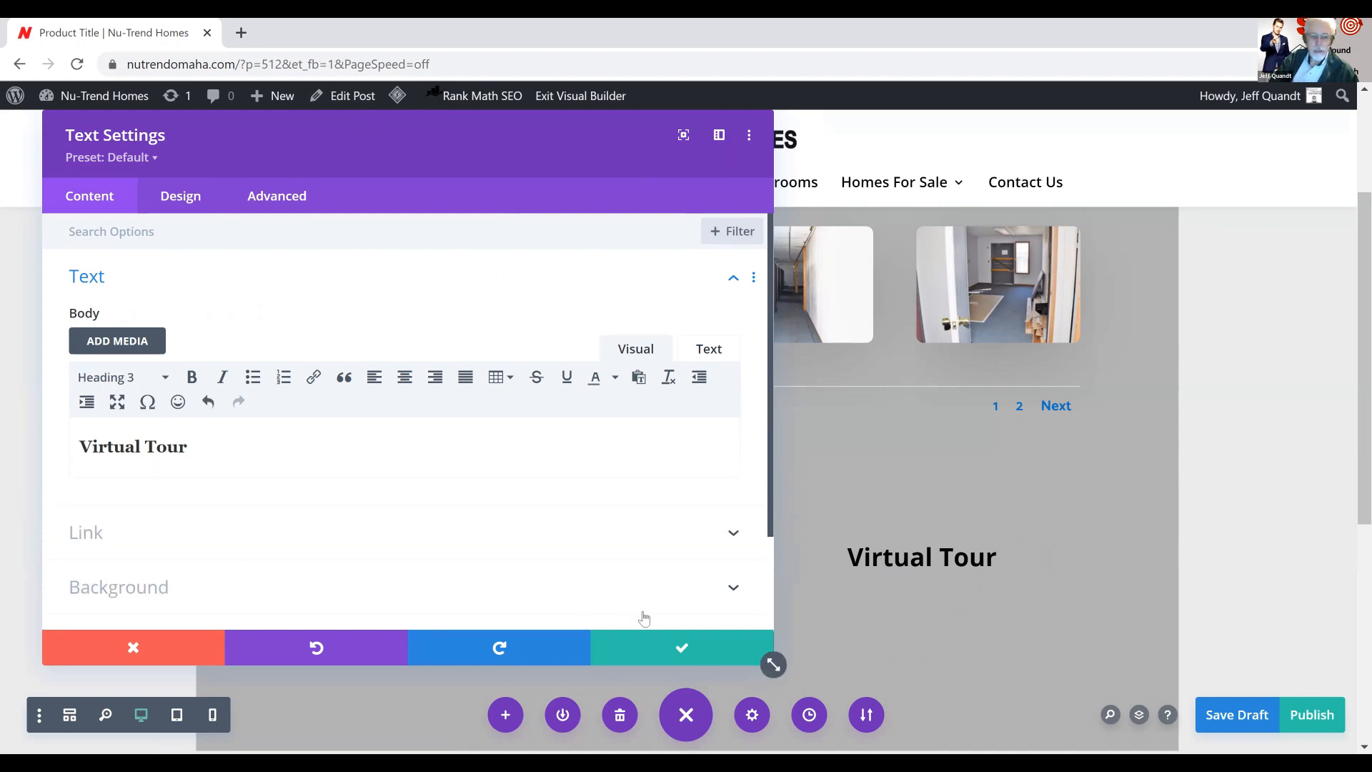
Save the Virtual Tour text module and add a Video module directly beneath it
{"action": "left_click", "coordinate": [684, 650]}
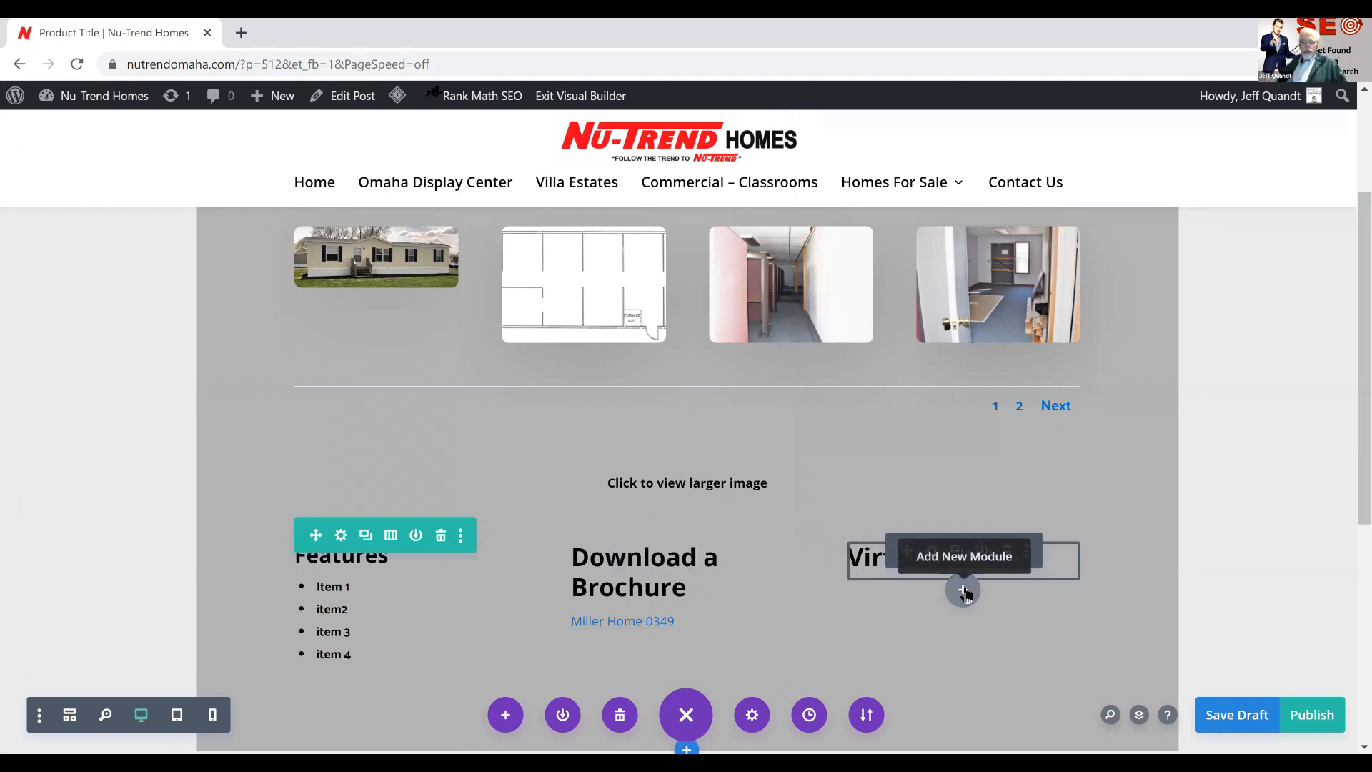
{"action": "left_click", "coordinate": [963, 591]}
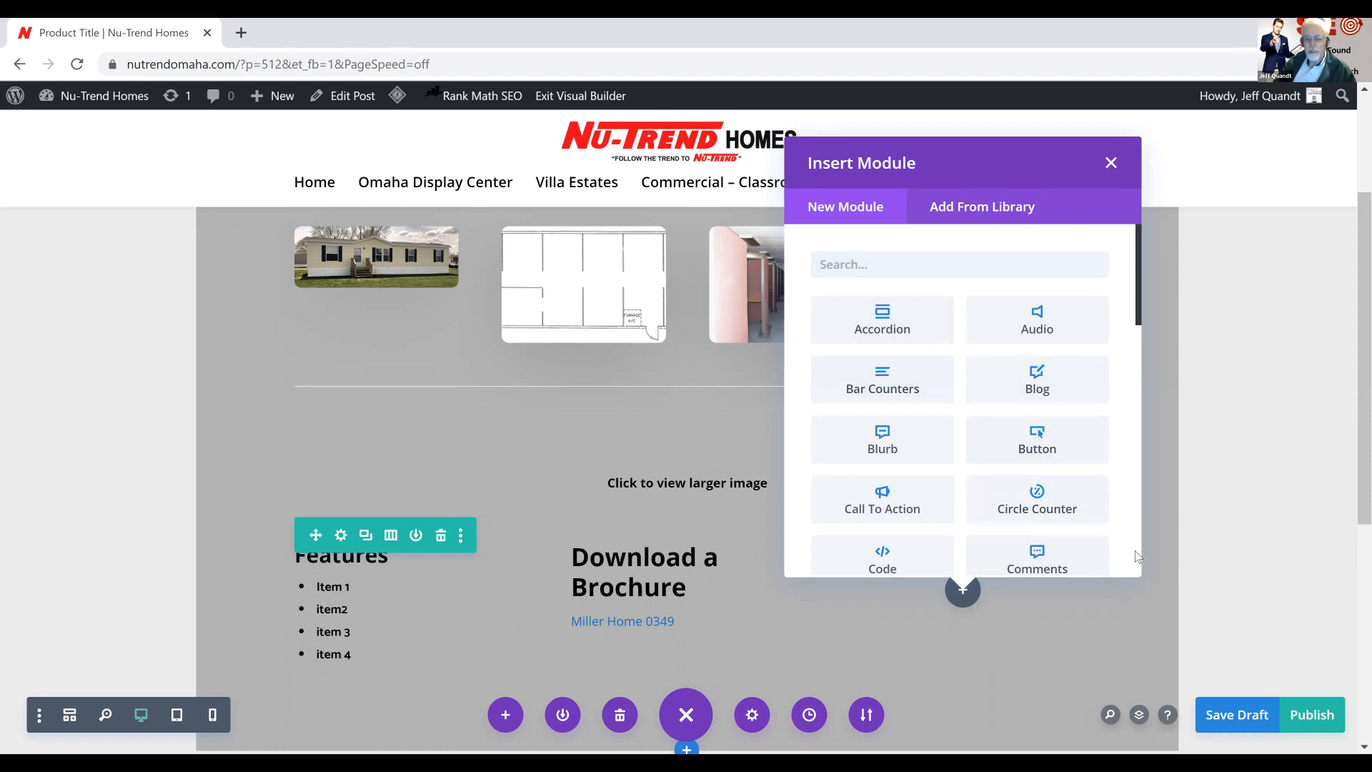
{"action": "scroll", "coordinate": [1023, 489], "scroll_direction": "down", "scroll_amount": 3}
{"action": "scroll", "coordinate": [1022, 488], "scroll_direction": "down", "scroll_amount": 2}
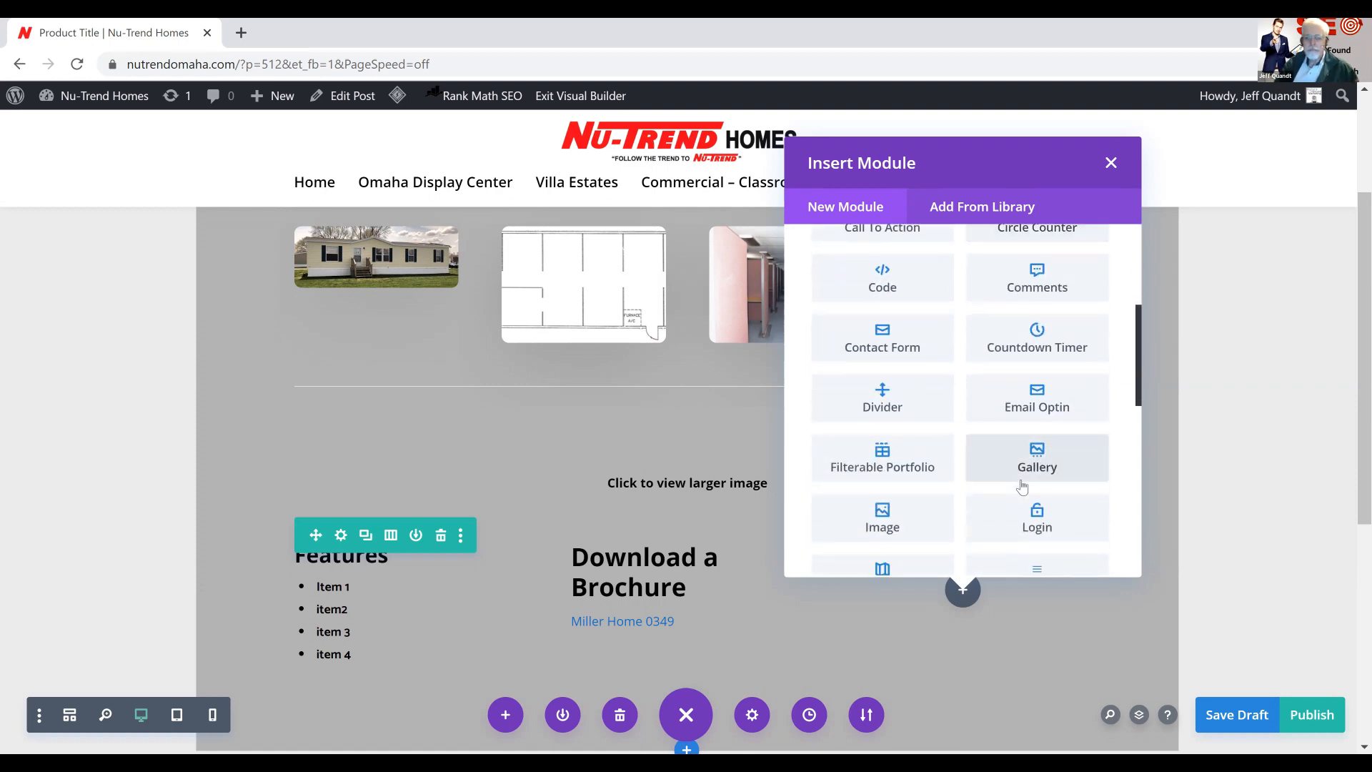
{"action": "scroll", "coordinate": [1023, 487], "scroll_direction": "down", "scroll_amount": 1}
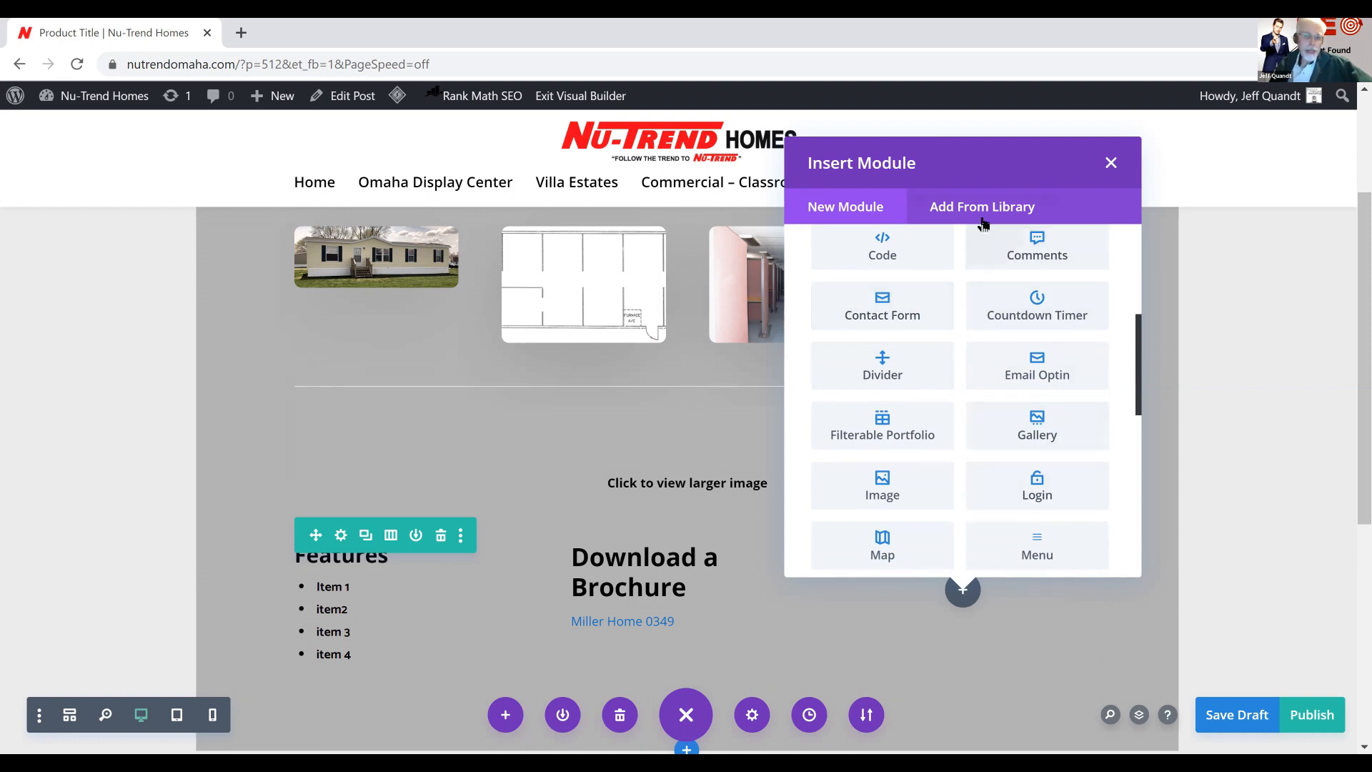
{"action": "scroll", "coordinate": [960, 570], "scroll_direction": "down", "scroll_amount": 3}
{"action": "scroll", "coordinate": [960, 569], "scroll_direction": "down", "scroll_amount": 5}
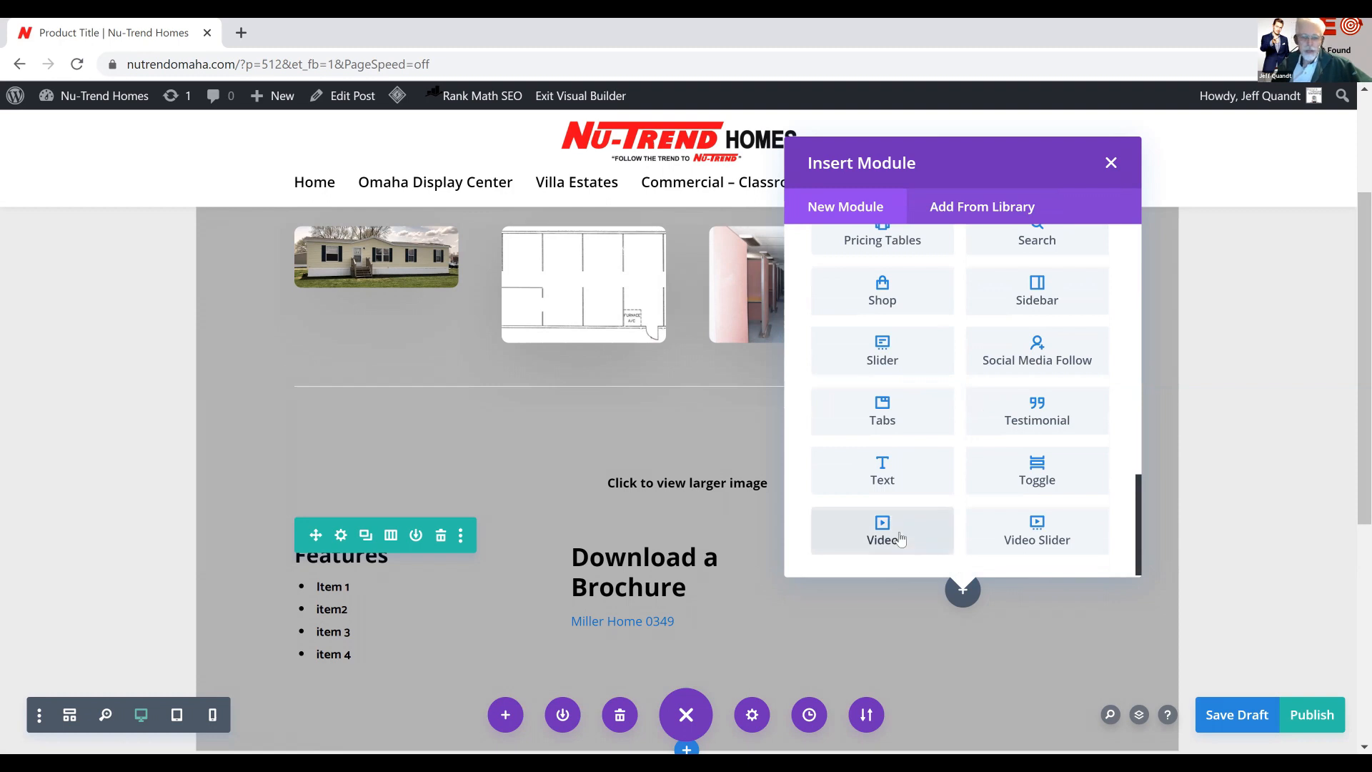
{"action": "left_click", "coordinate": [883, 532]}
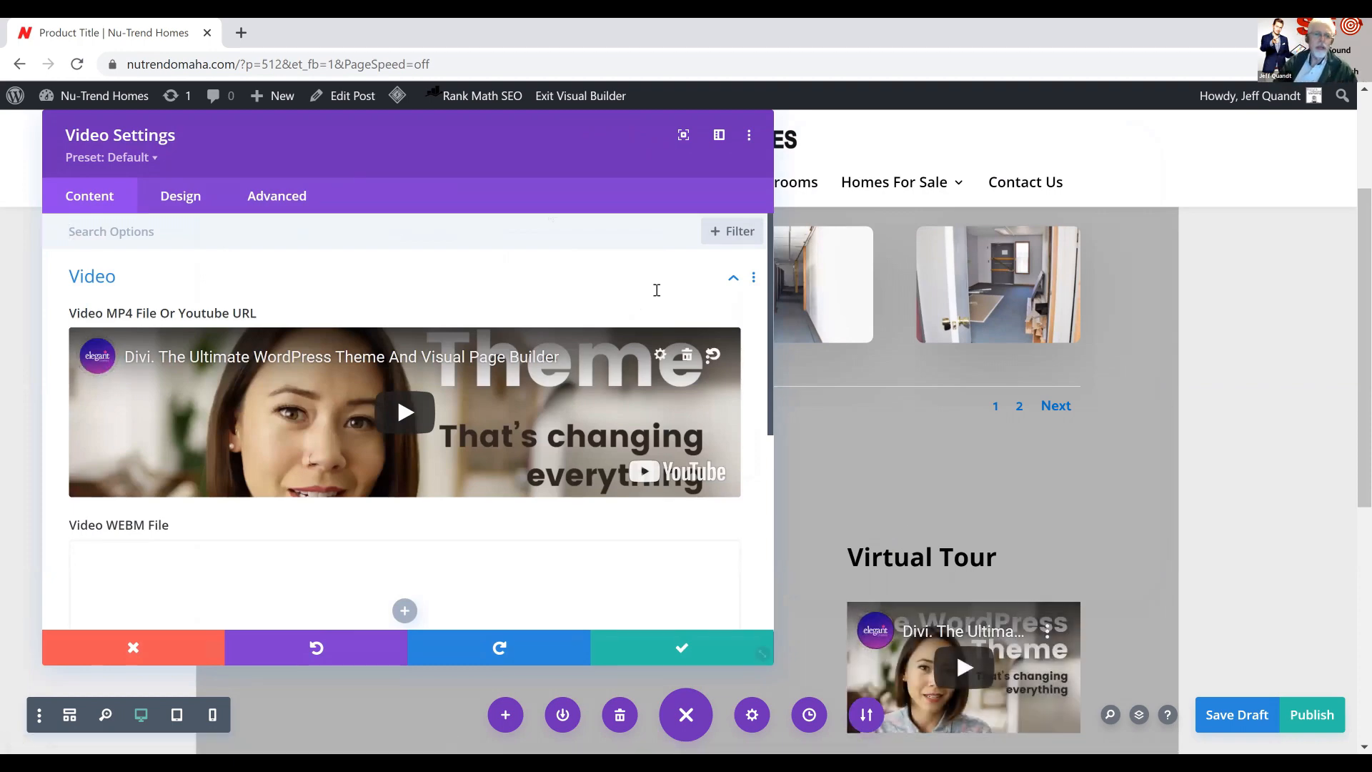
Open YouTube in a new browser tab and copy the share link of the Clayton Homes video "From Dream to Reality"
{"action": "left_click", "coordinate": [243, 32]}
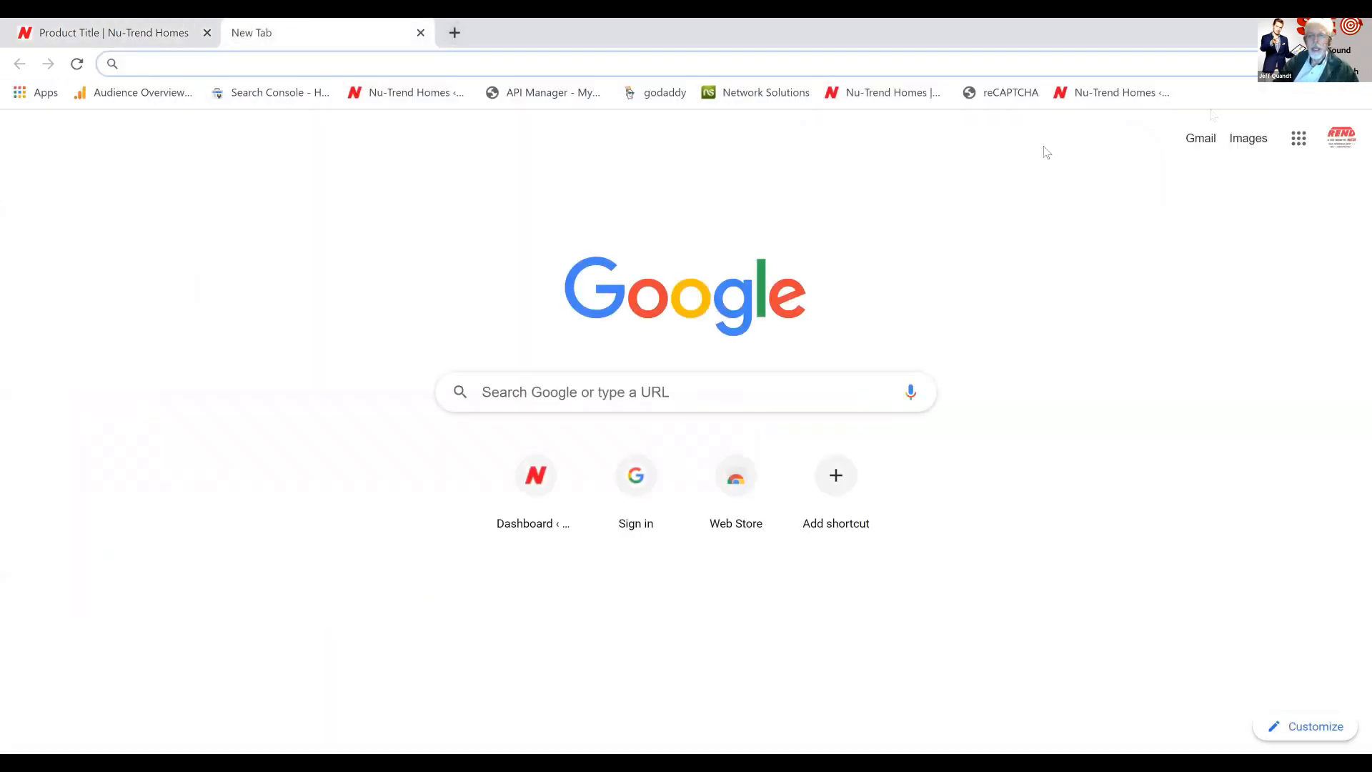
{"action": "left_click", "coordinate": [1295, 139]}
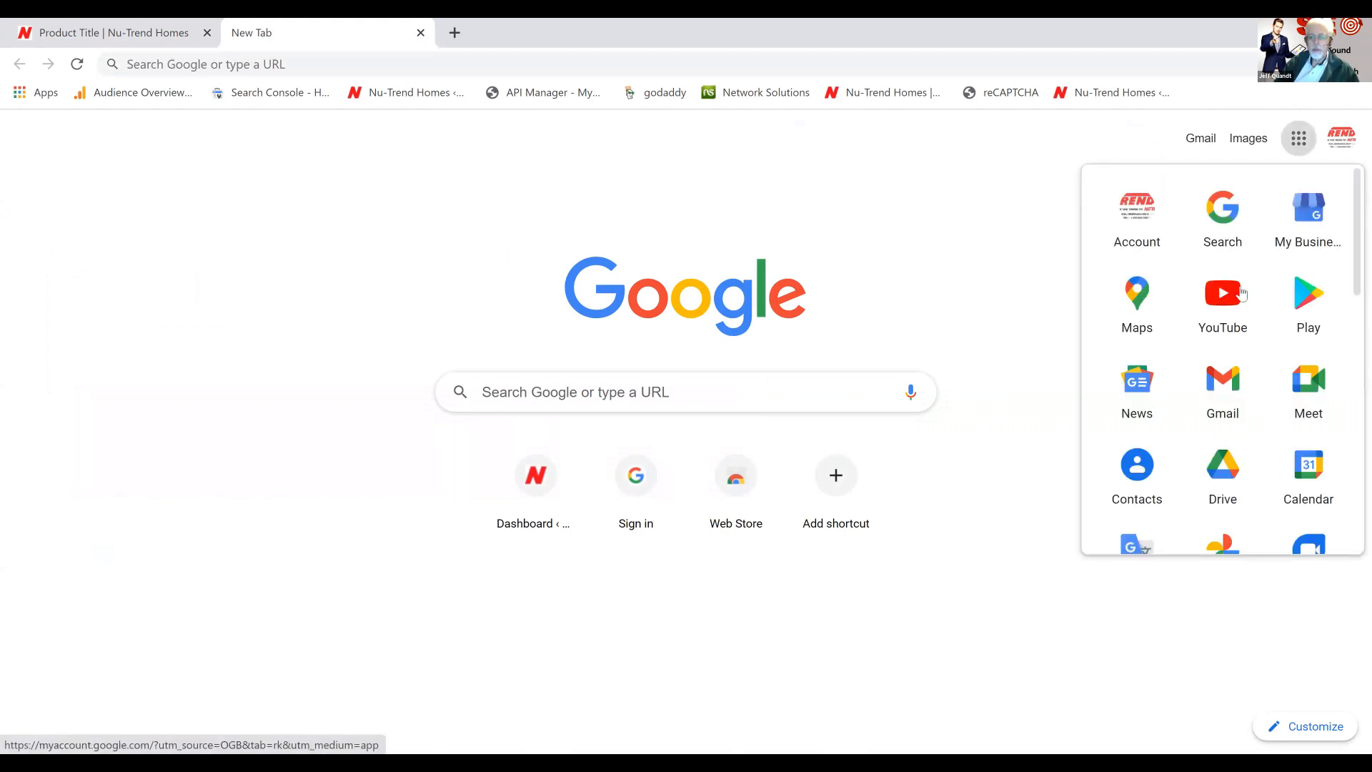
{"action": "left_click", "coordinate": [1226, 306]}
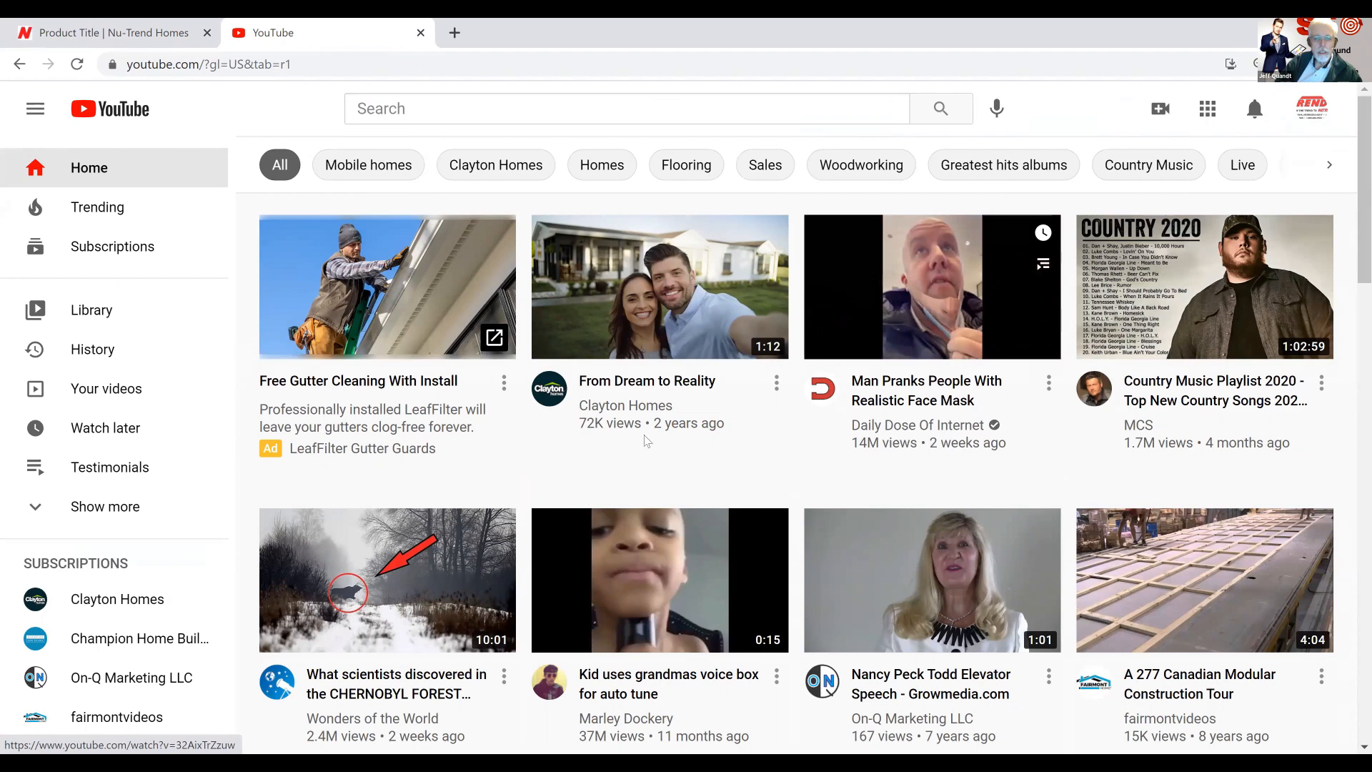
{"action": "mouse_move", "coordinate": [671, 300]}
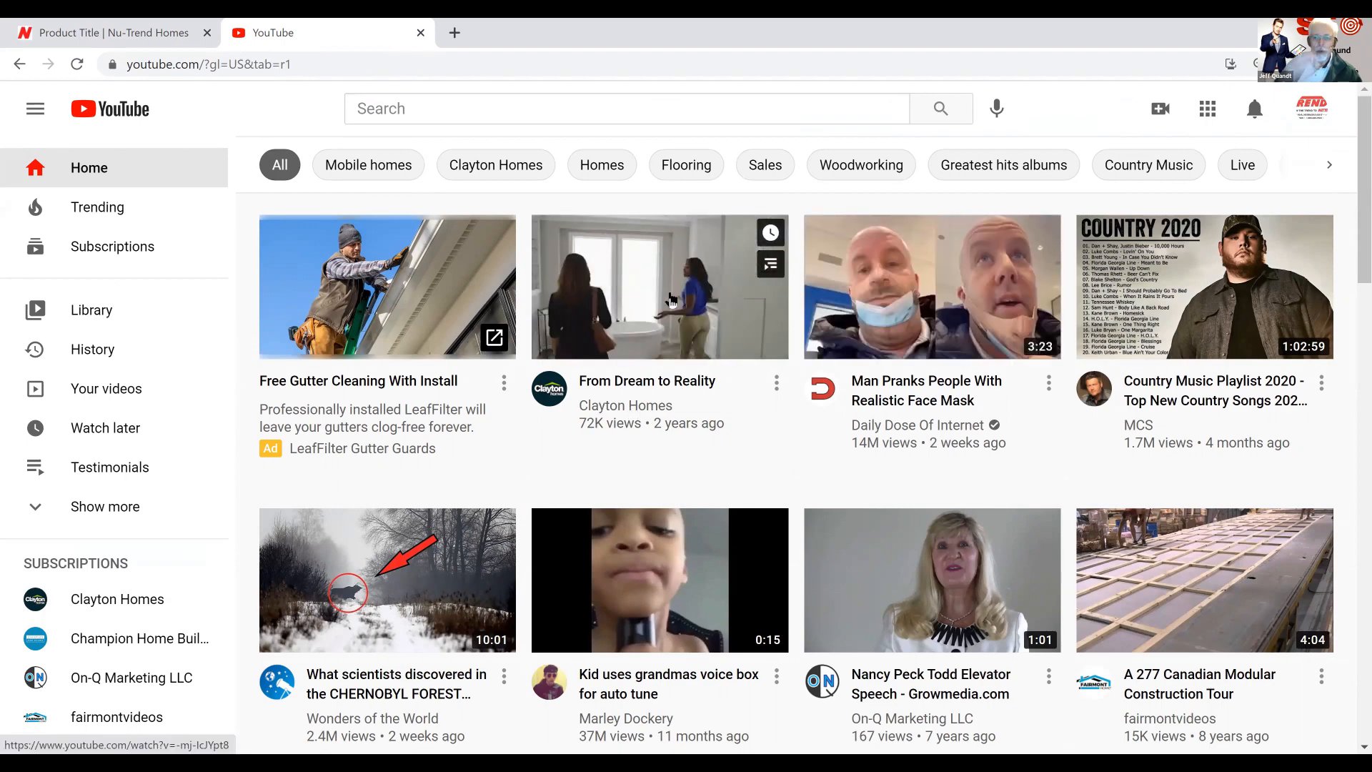
{"action": "left_click", "coordinate": [672, 300]}
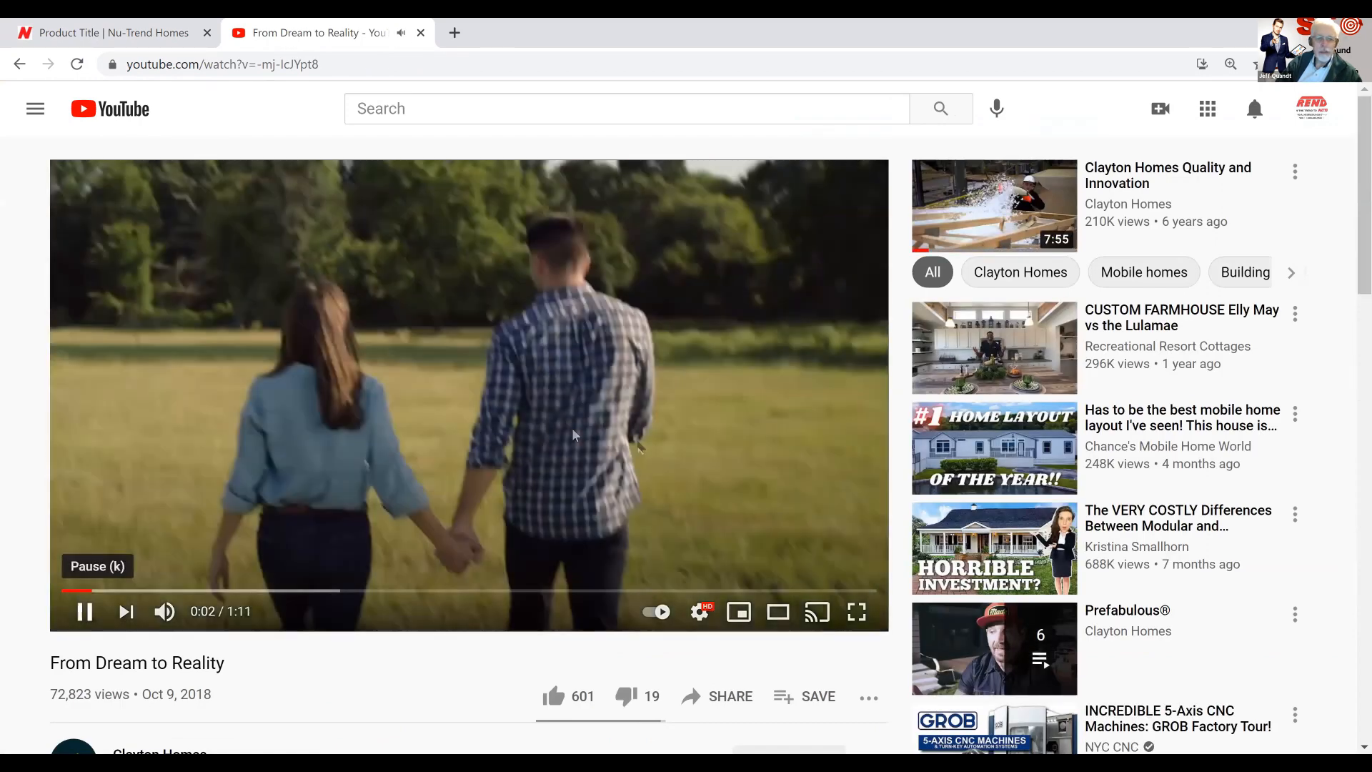
{"action": "left_click", "coordinate": [730, 486]}
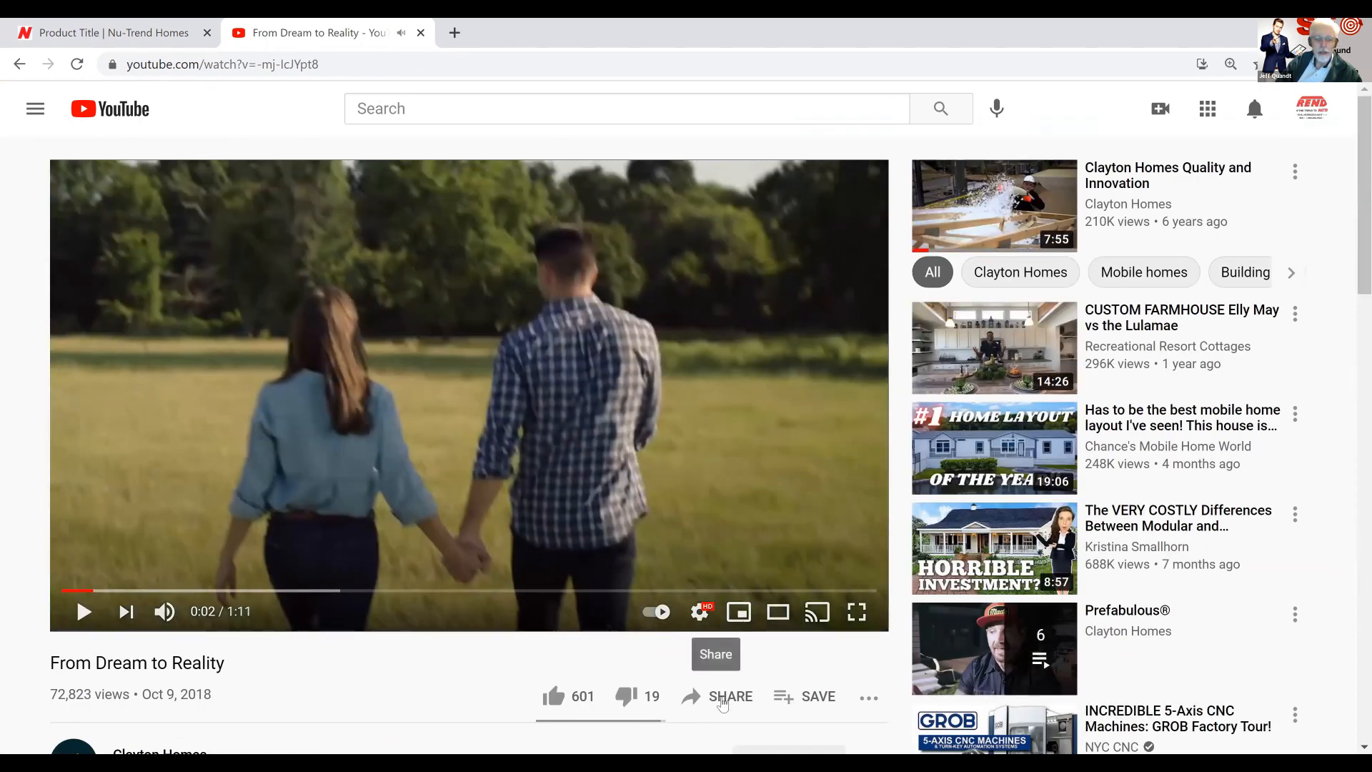
{"action": "left_click", "coordinate": [723, 705]}
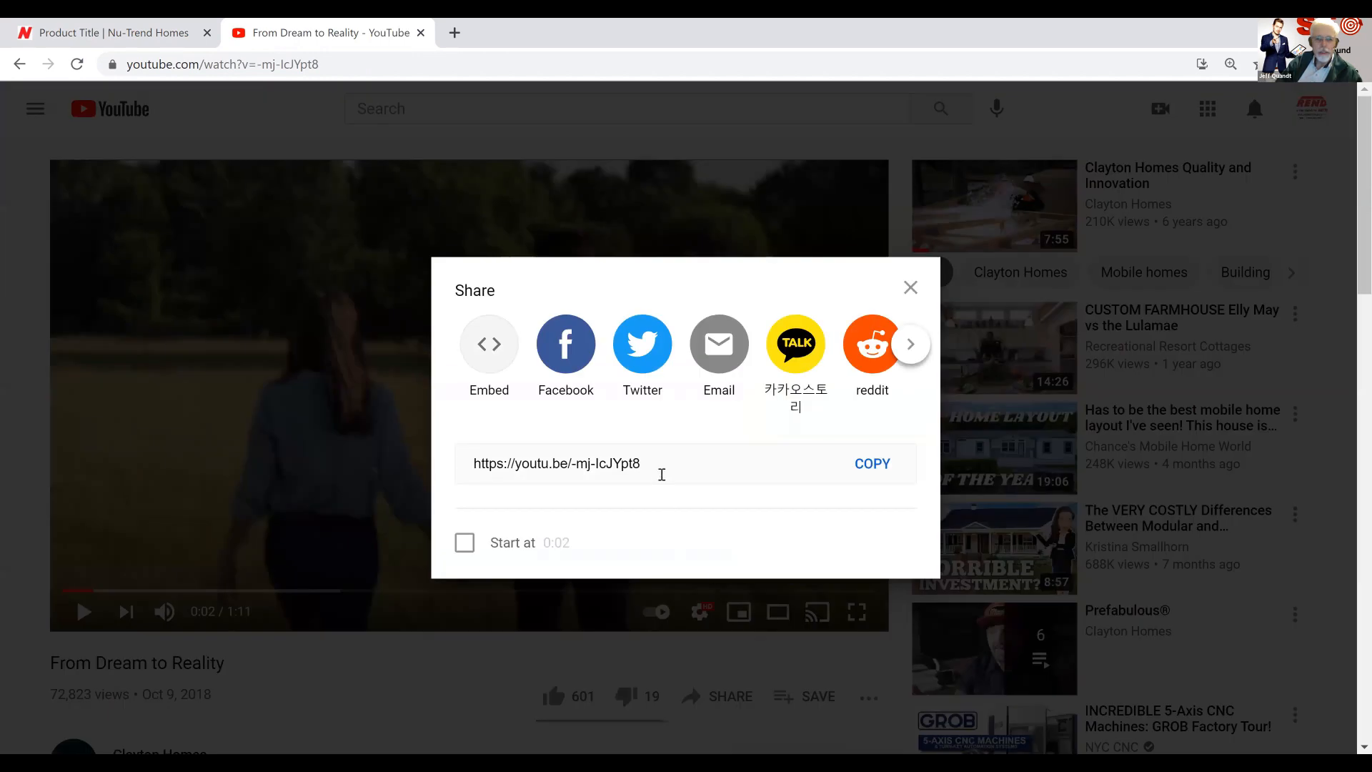
{"action": "left_click", "coordinate": [872, 466]}
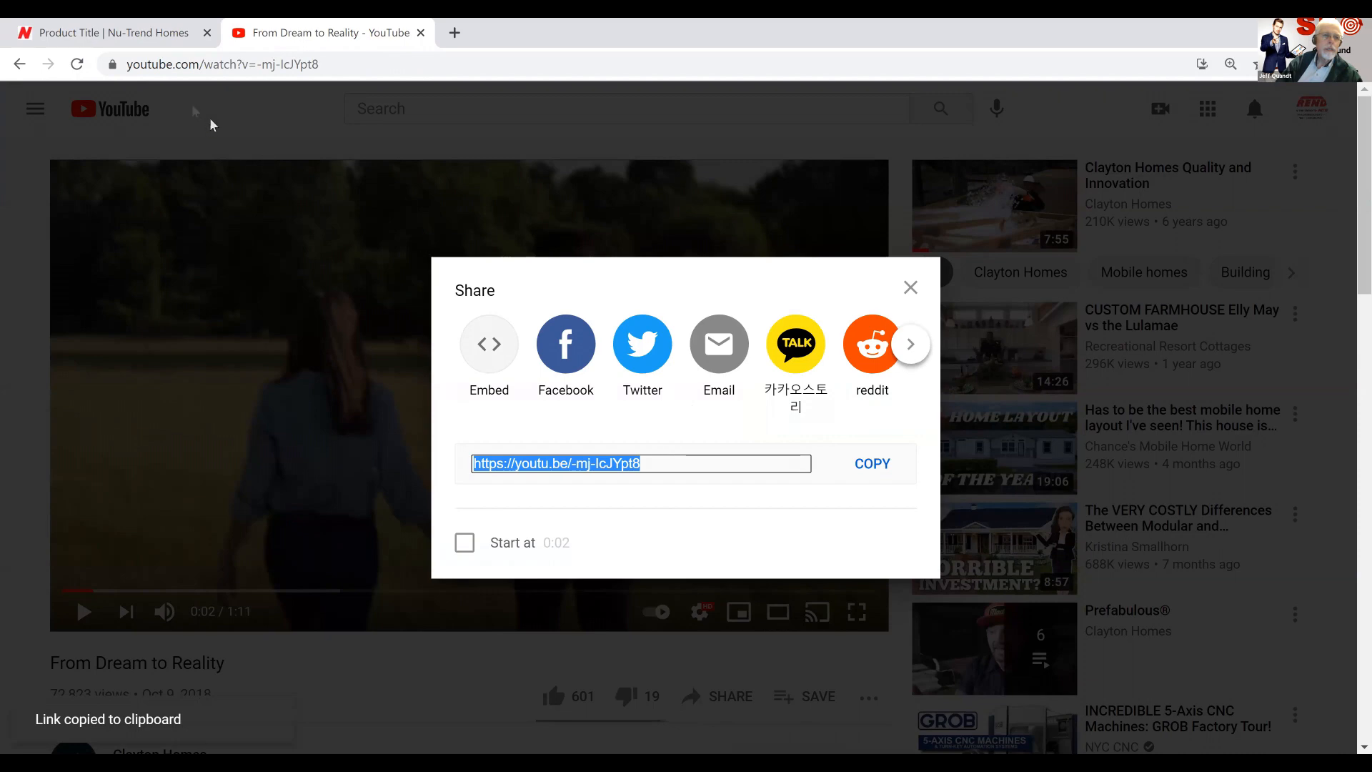
{"action": "left_click", "coordinate": [142, 29]}
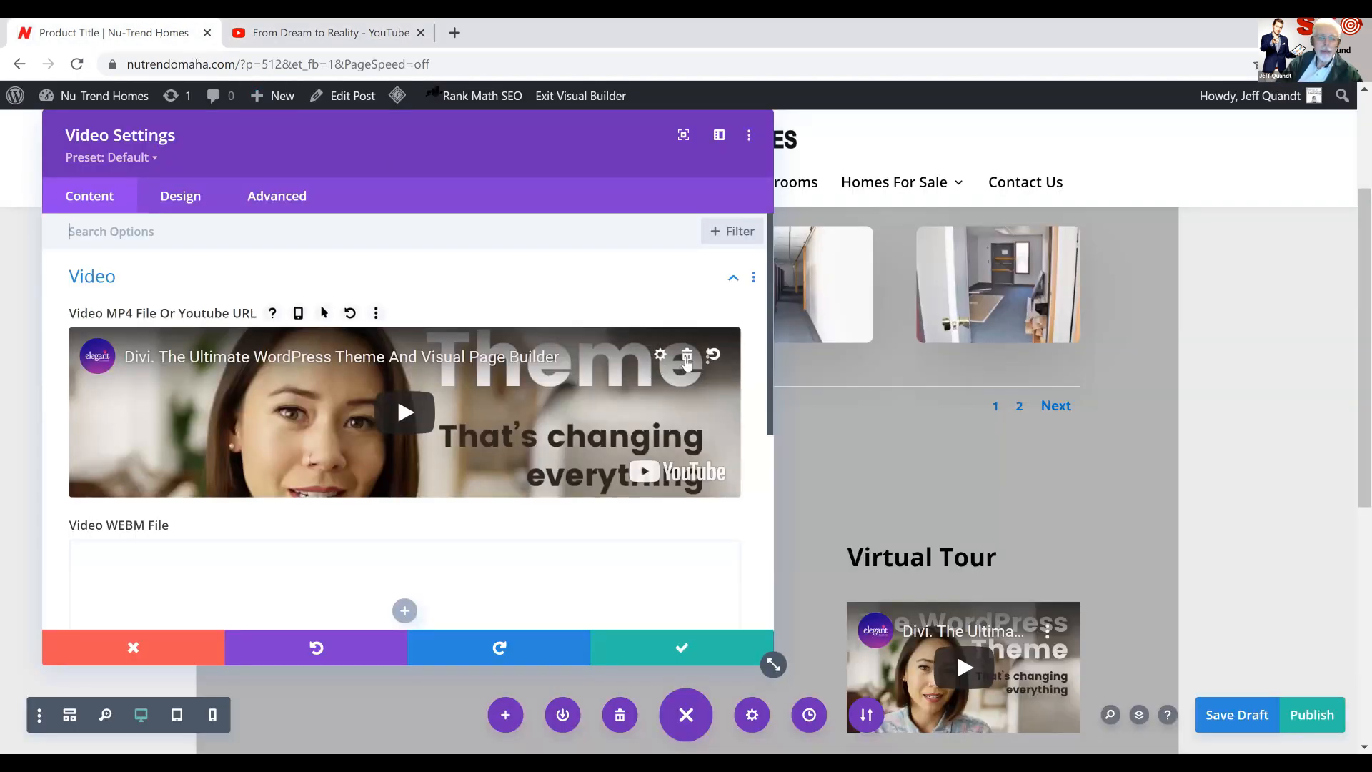
{"action": "left_click", "coordinate": [687, 357]}
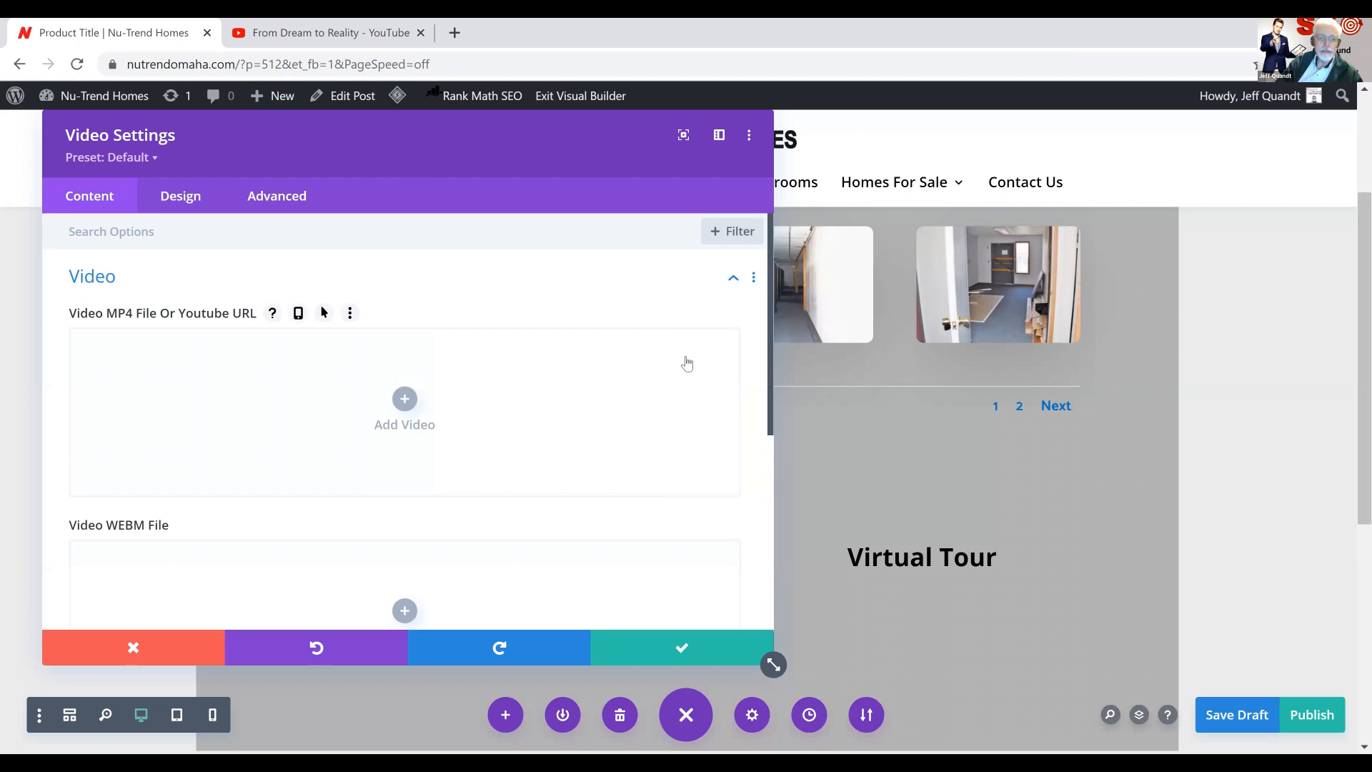
{"action": "left_click", "coordinate": [404, 402]}
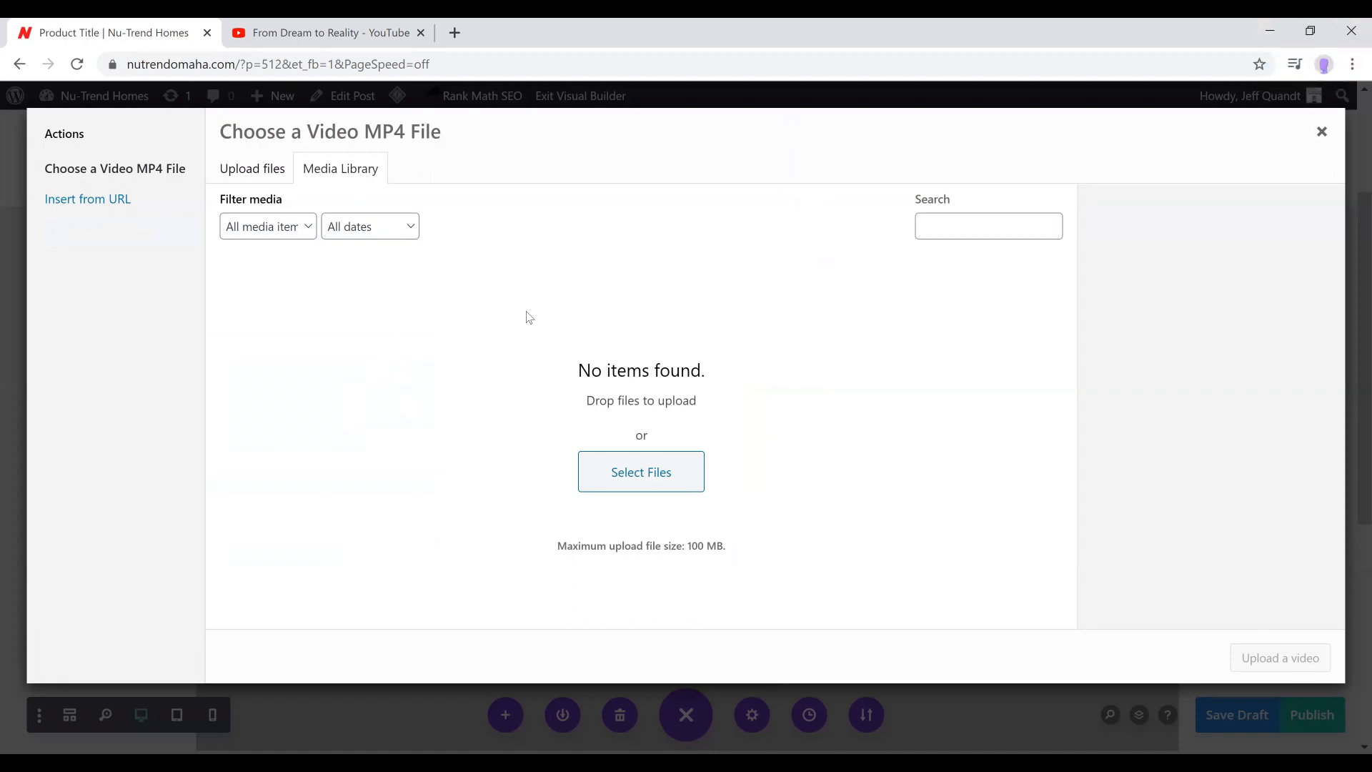
{"action": "left_click", "coordinate": [100, 198]}
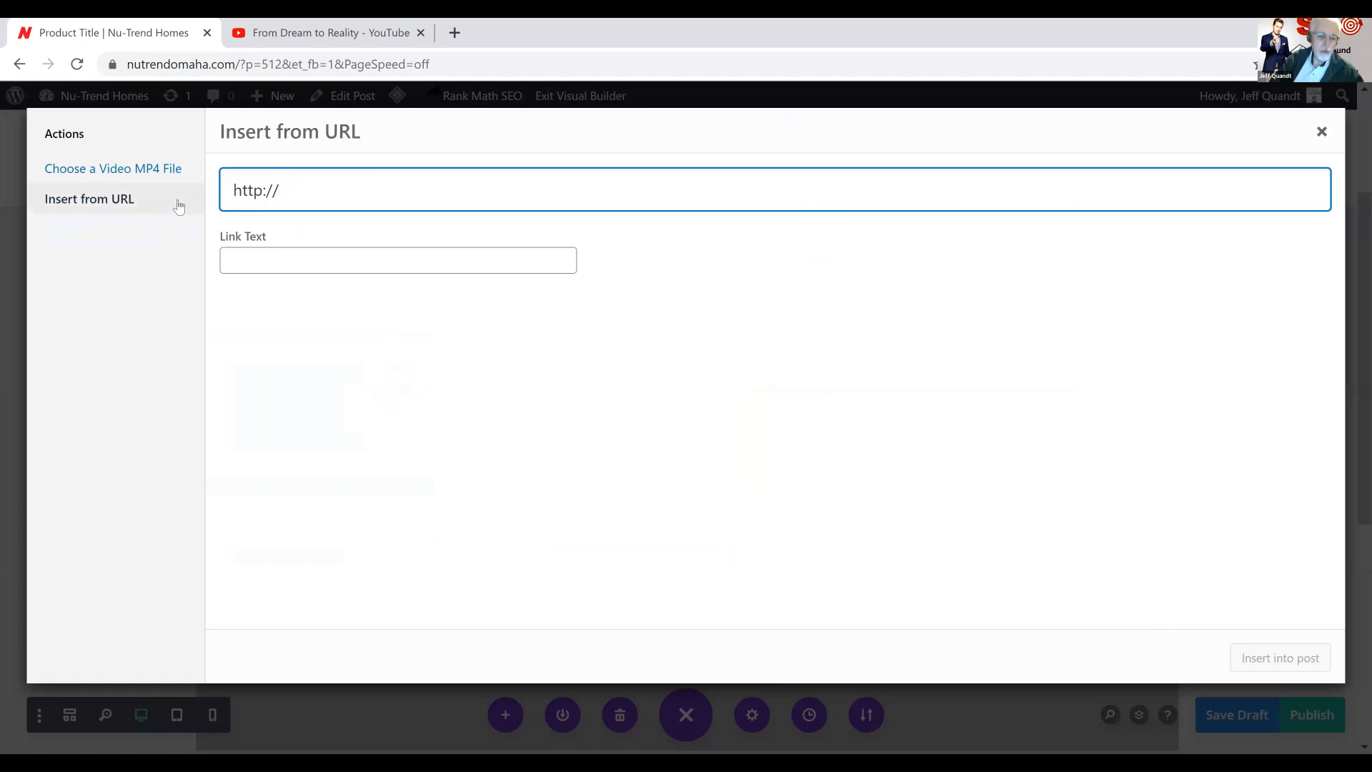
{"action": "key", "text": "ctrl+v"}
{"action": "left_click", "coordinate": [280, 191]}
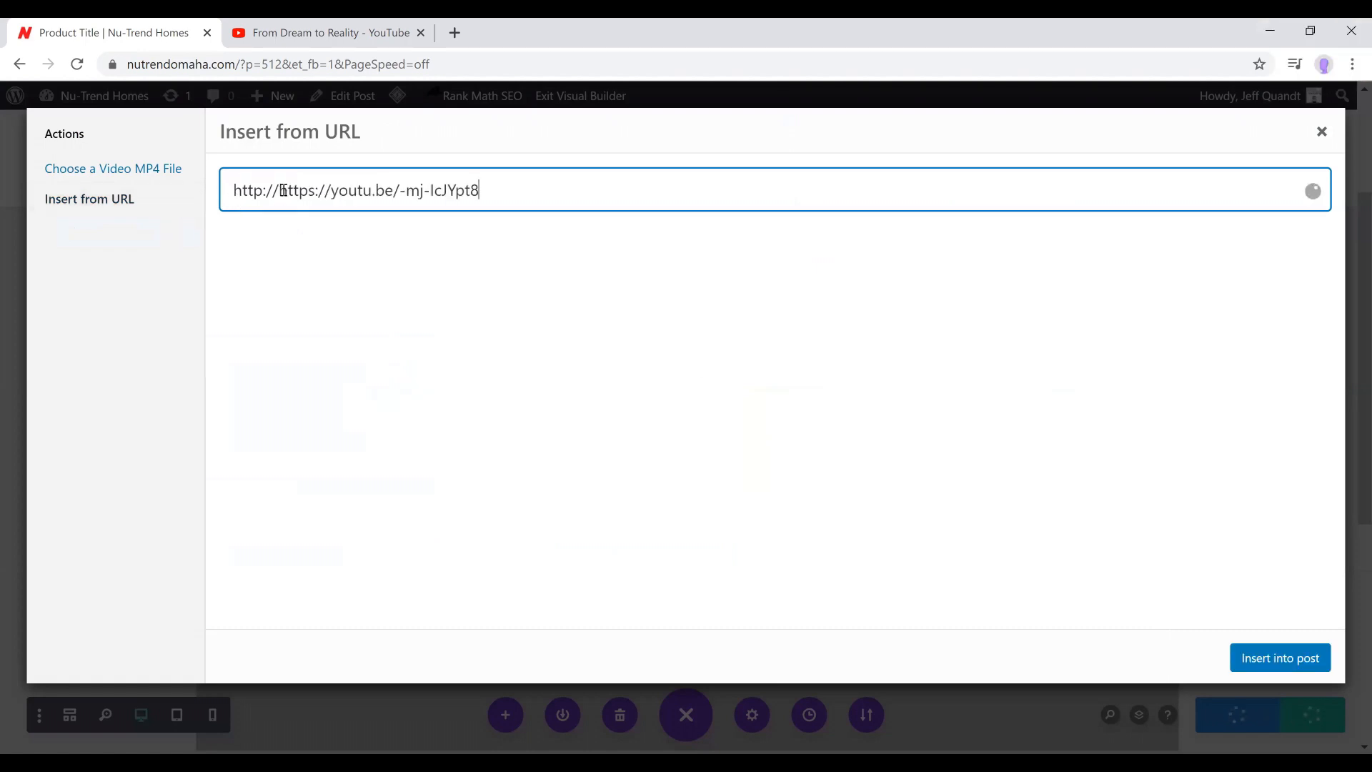
{"action": "left_click_drag", "start_coordinate": [284, 193], "coordinate": [147, 184]}
{"action": "key", "text": "BackSpace"}
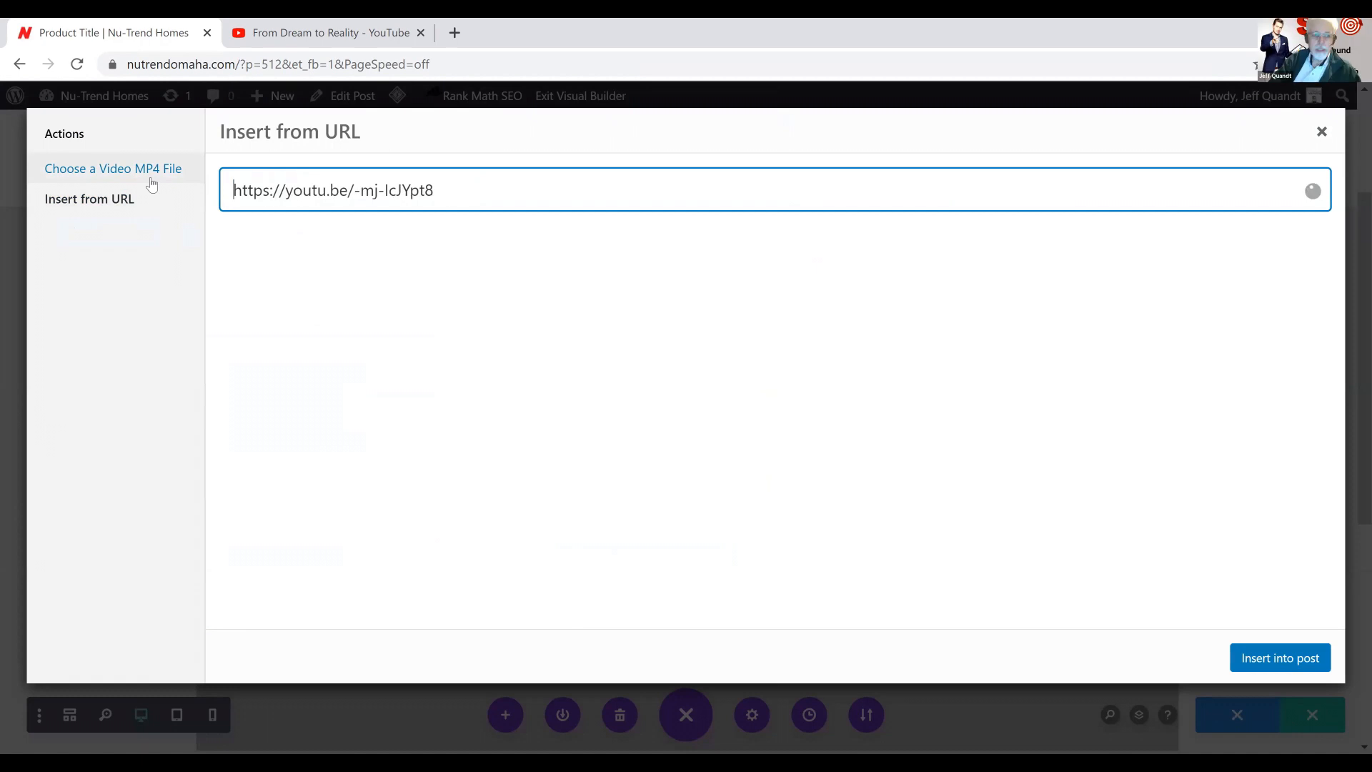
{"action": "left_click", "coordinate": [1266, 659]}
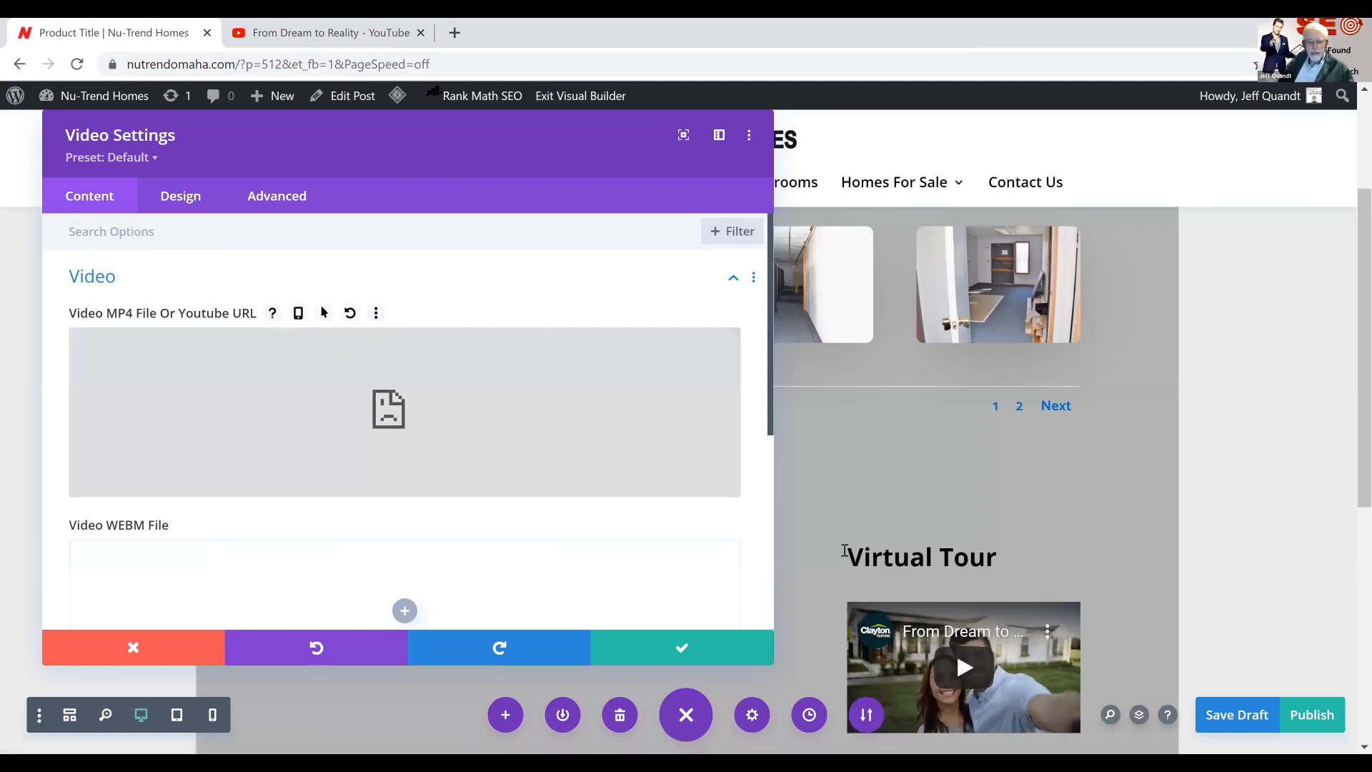
{"action": "left_click", "coordinate": [683, 650]}
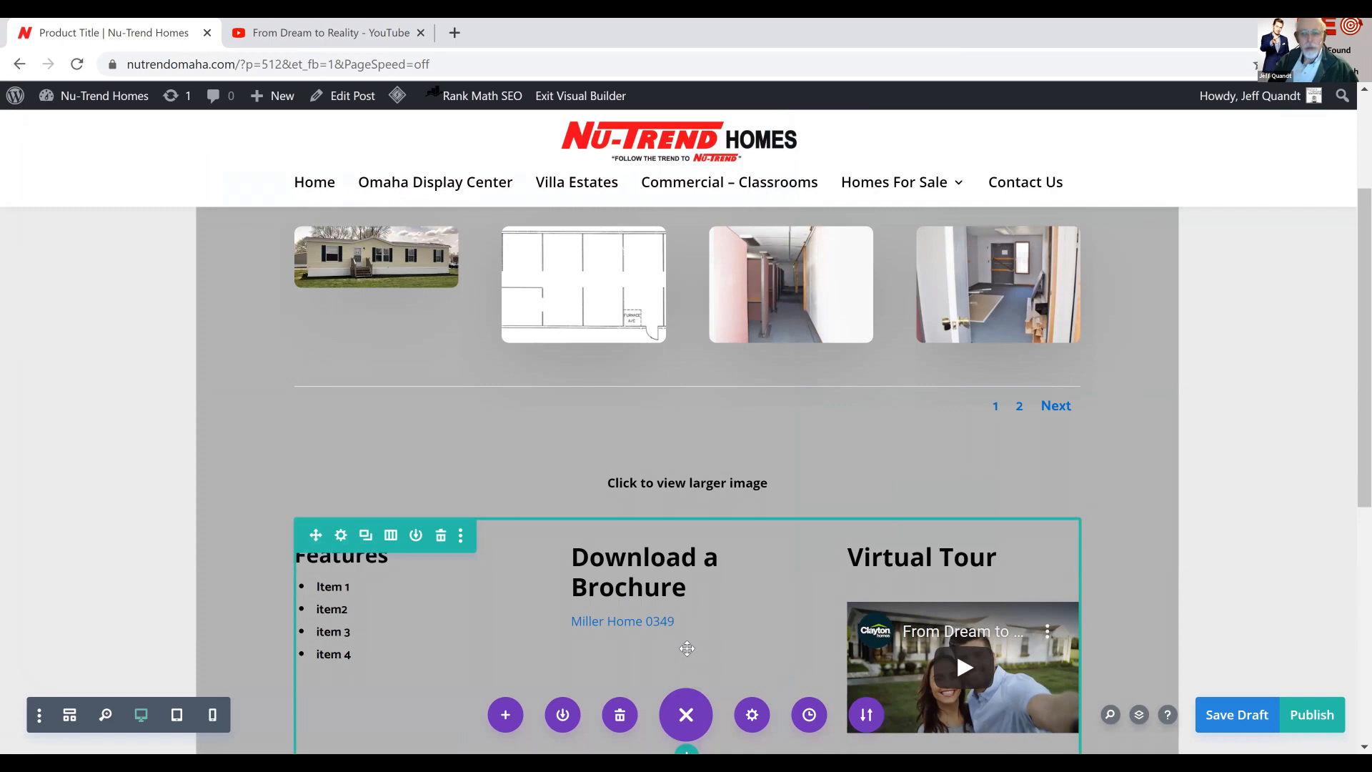
Publish the product post and exit the Visual Builder, saving the remaining changes
{"action": "left_click", "coordinate": [1313, 717]}
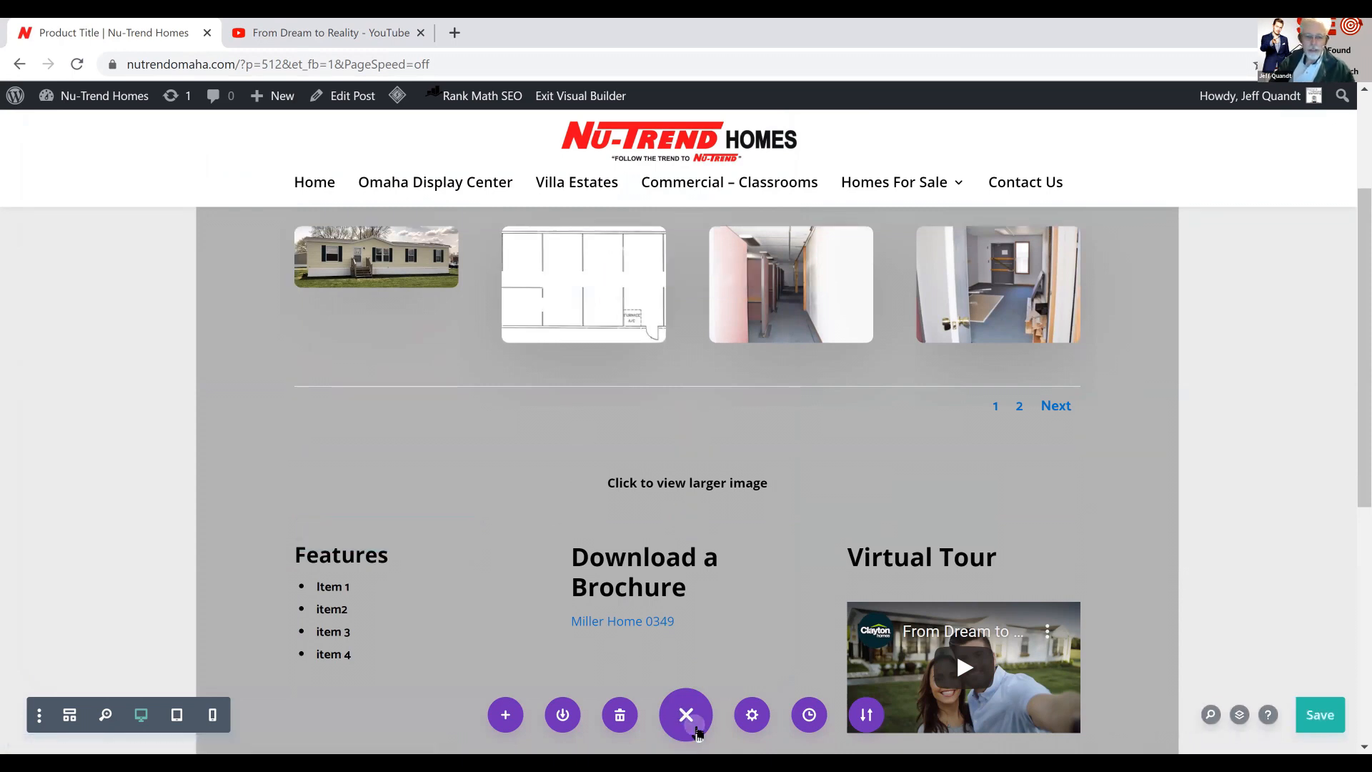
{"action": "left_click", "coordinate": [694, 730]}
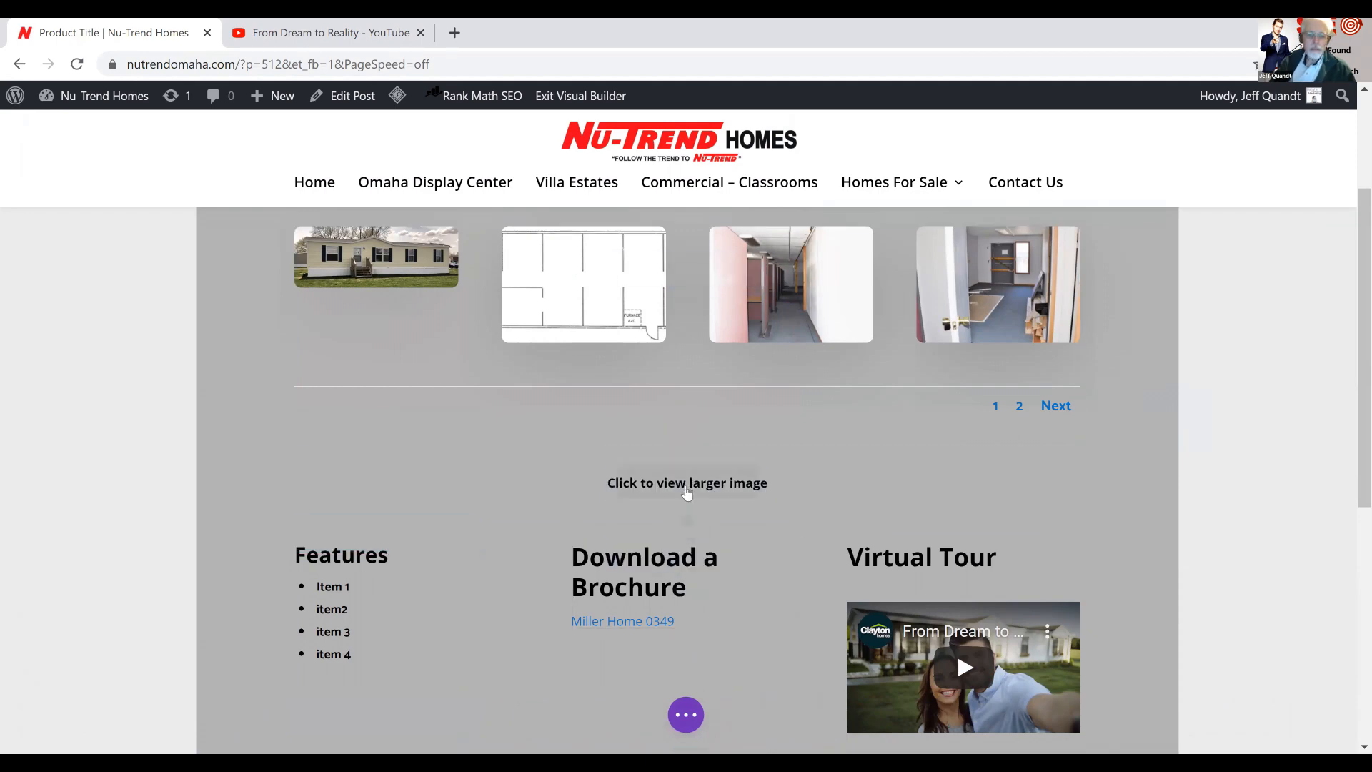
{"action": "left_click", "coordinate": [654, 481]}
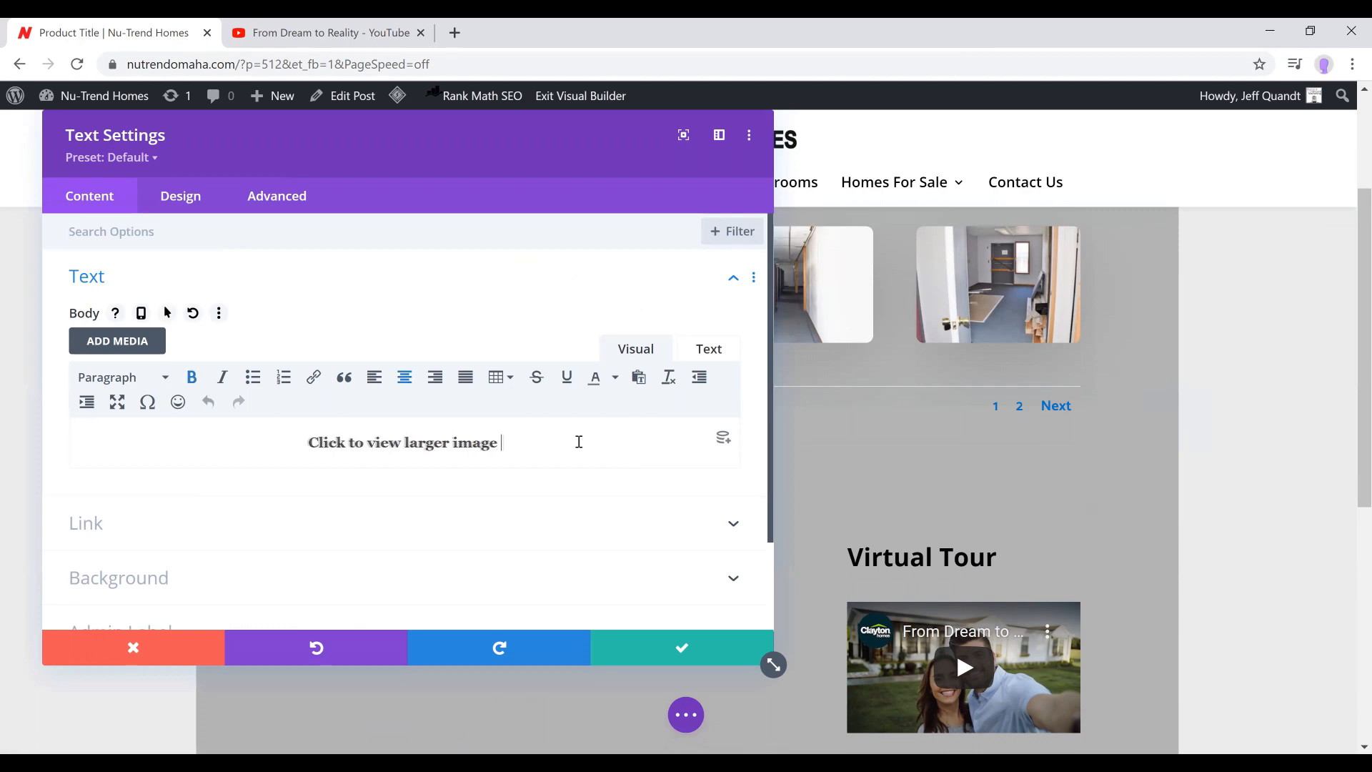
{"action": "left_click", "coordinate": [646, 651]}
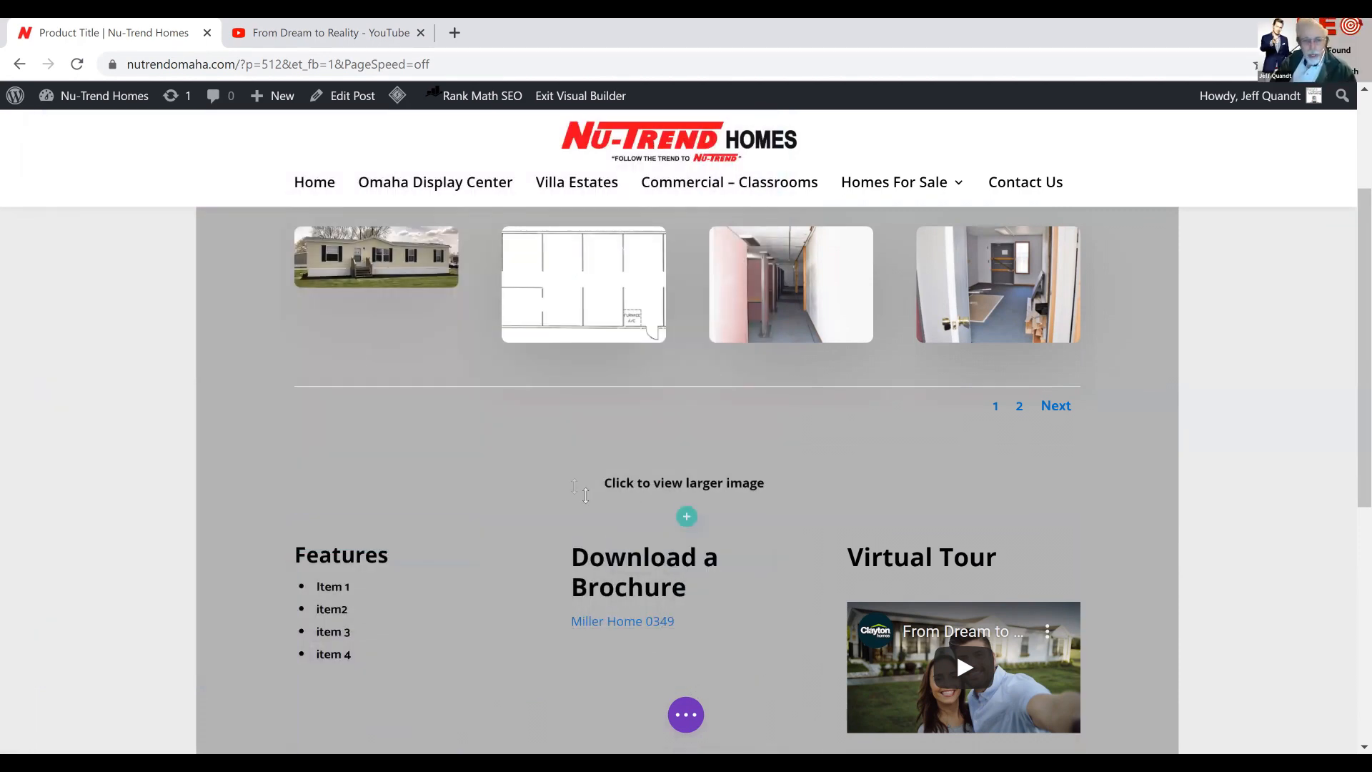
{"action": "left_click", "coordinate": [572, 100]}
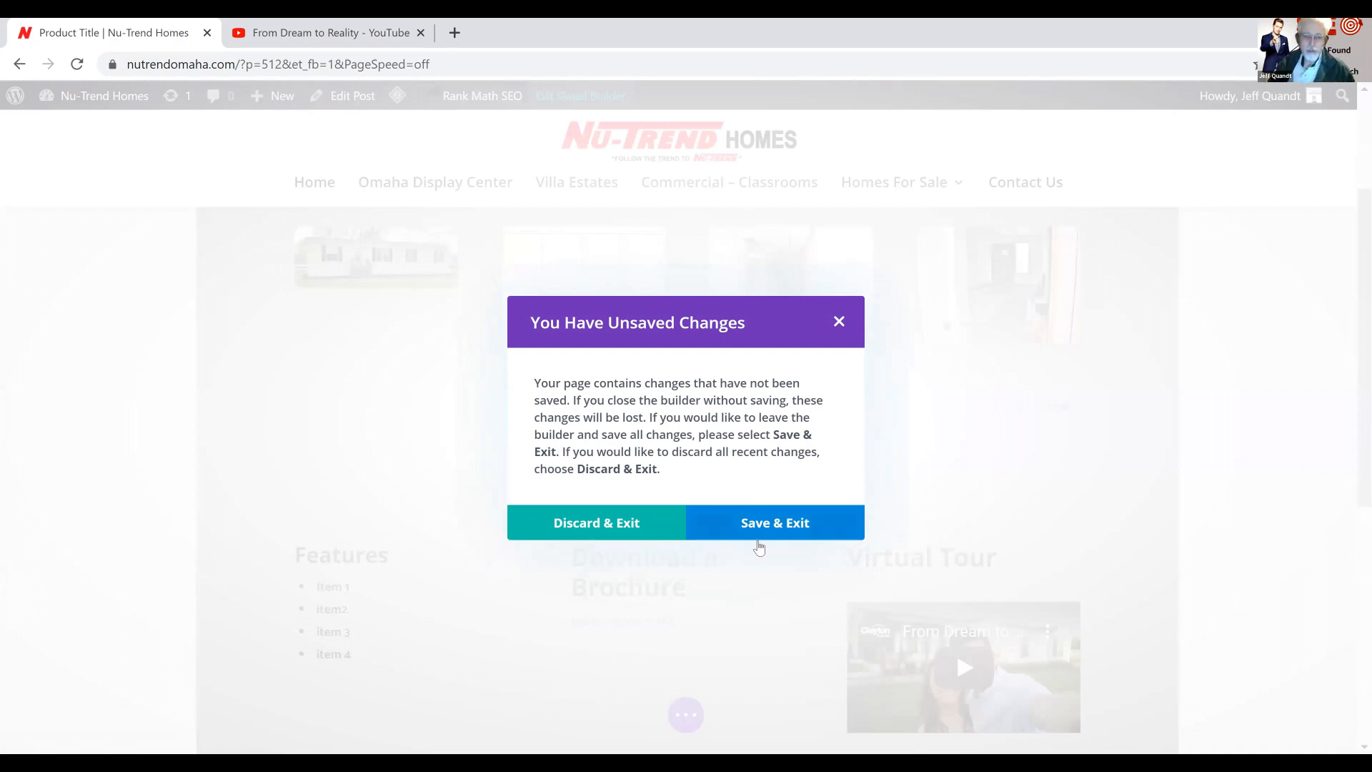
{"action": "left_click", "coordinate": [771, 527]}
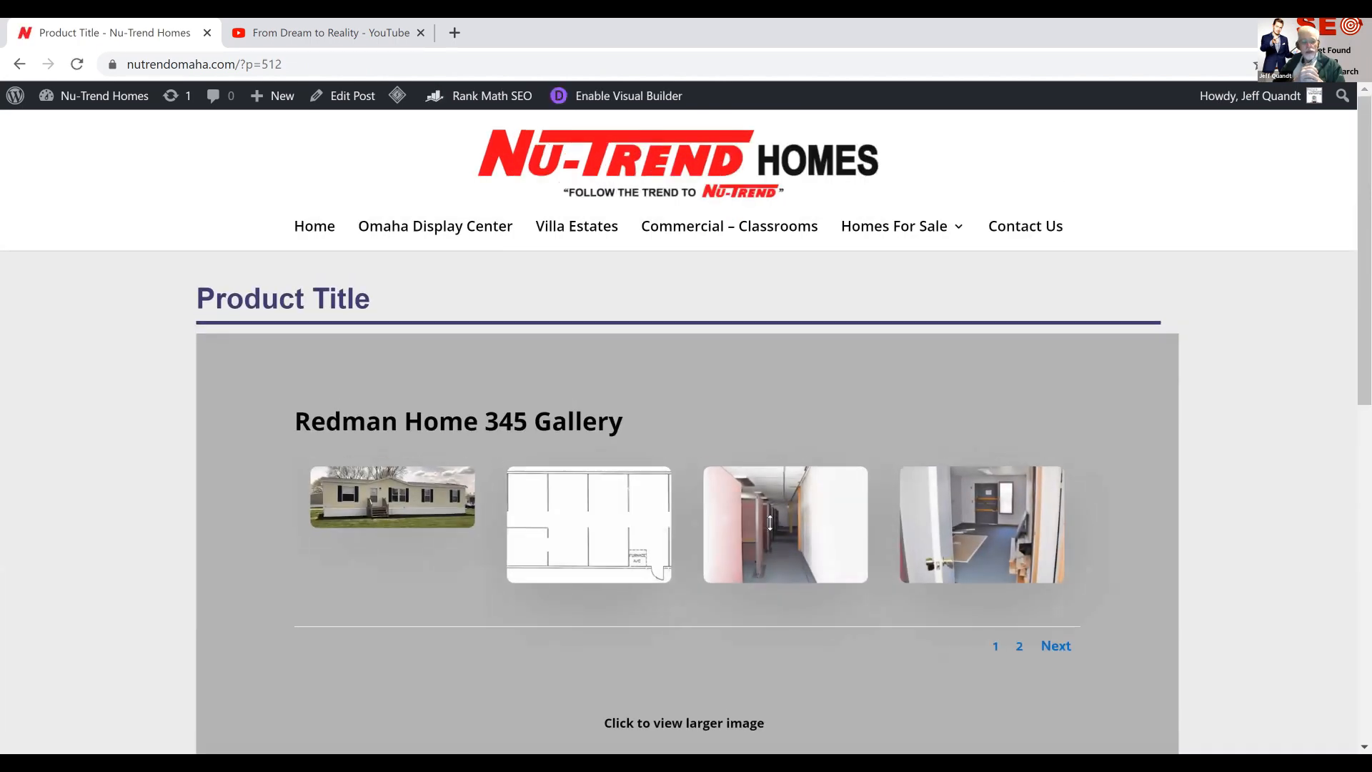
Check the Redman Home 345 Gallery by viewing every image enlarged, and look over the rest of the published page
{"action": "left_click", "coordinate": [388, 493]}
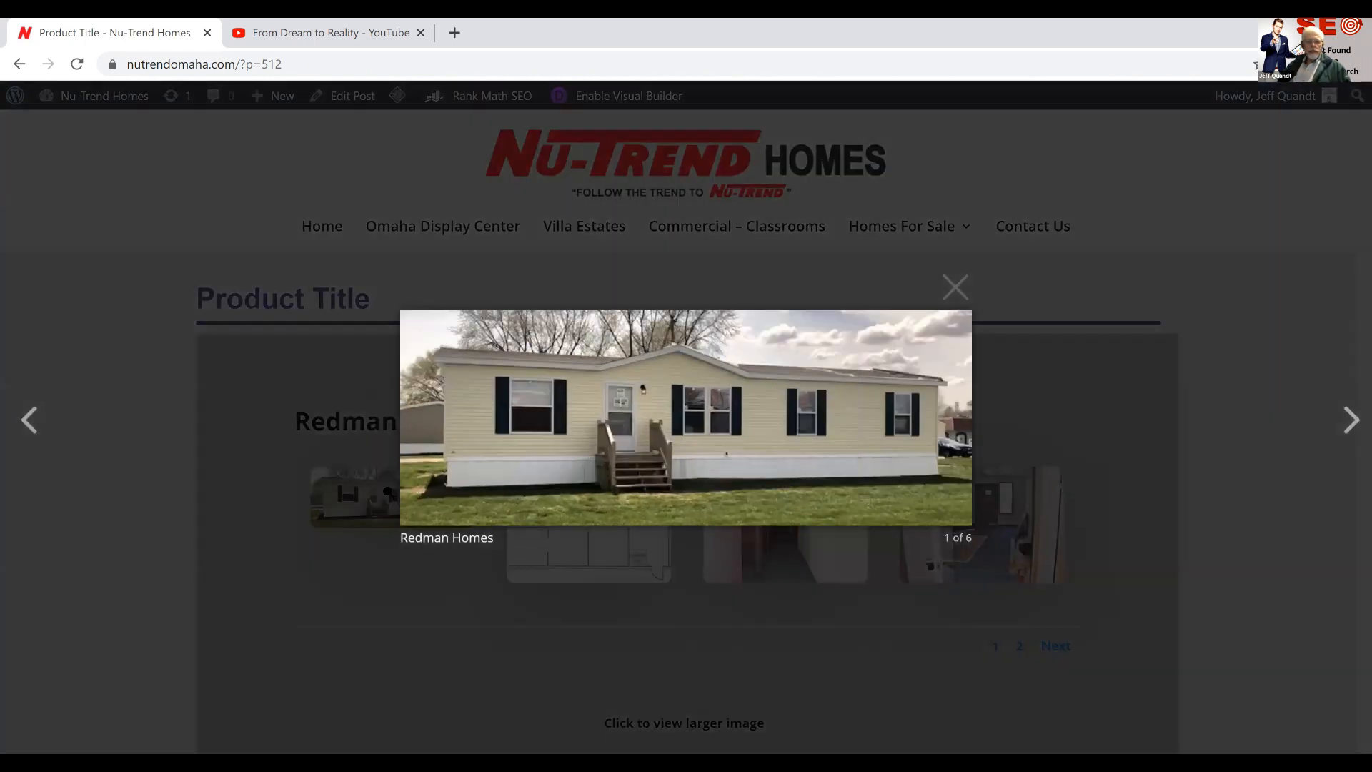
{"action": "left_click", "coordinate": [1349, 422]}
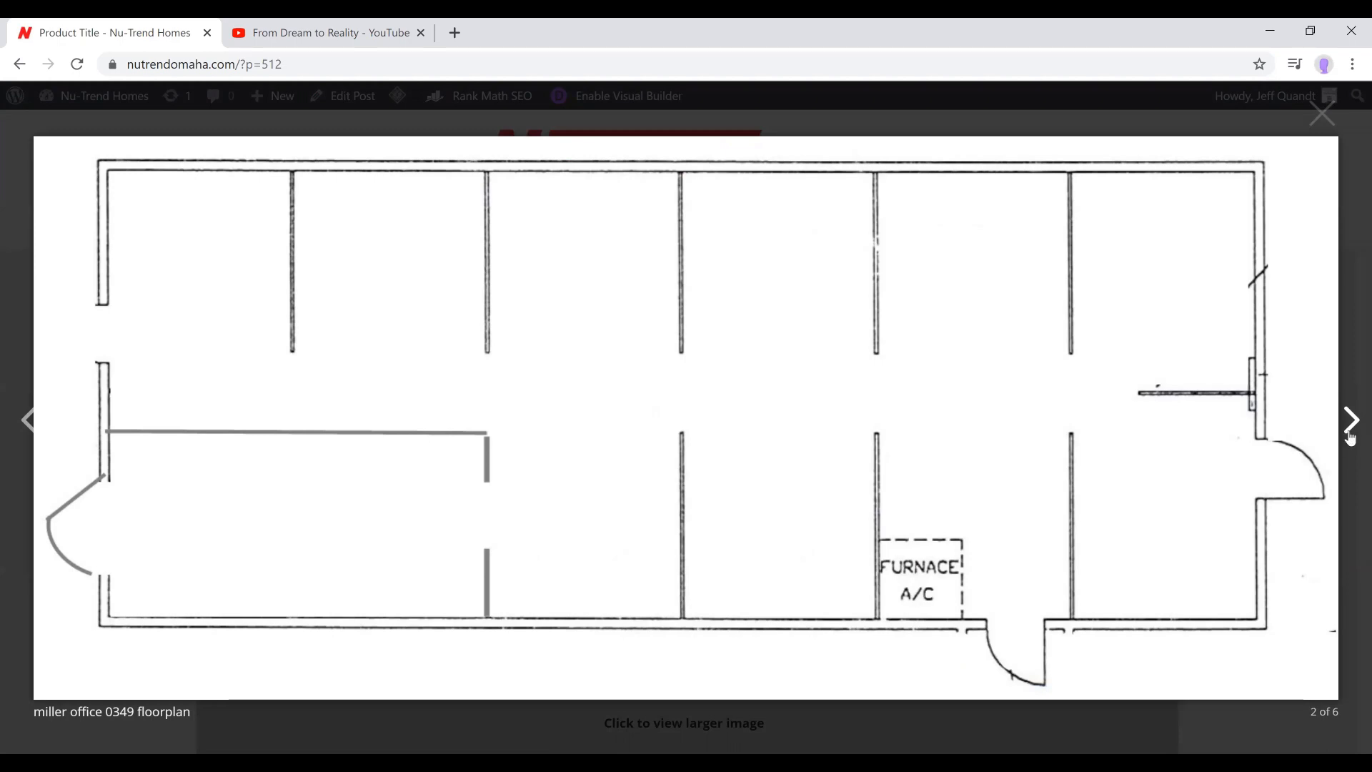
{"action": "left_click", "coordinate": [1350, 421]}
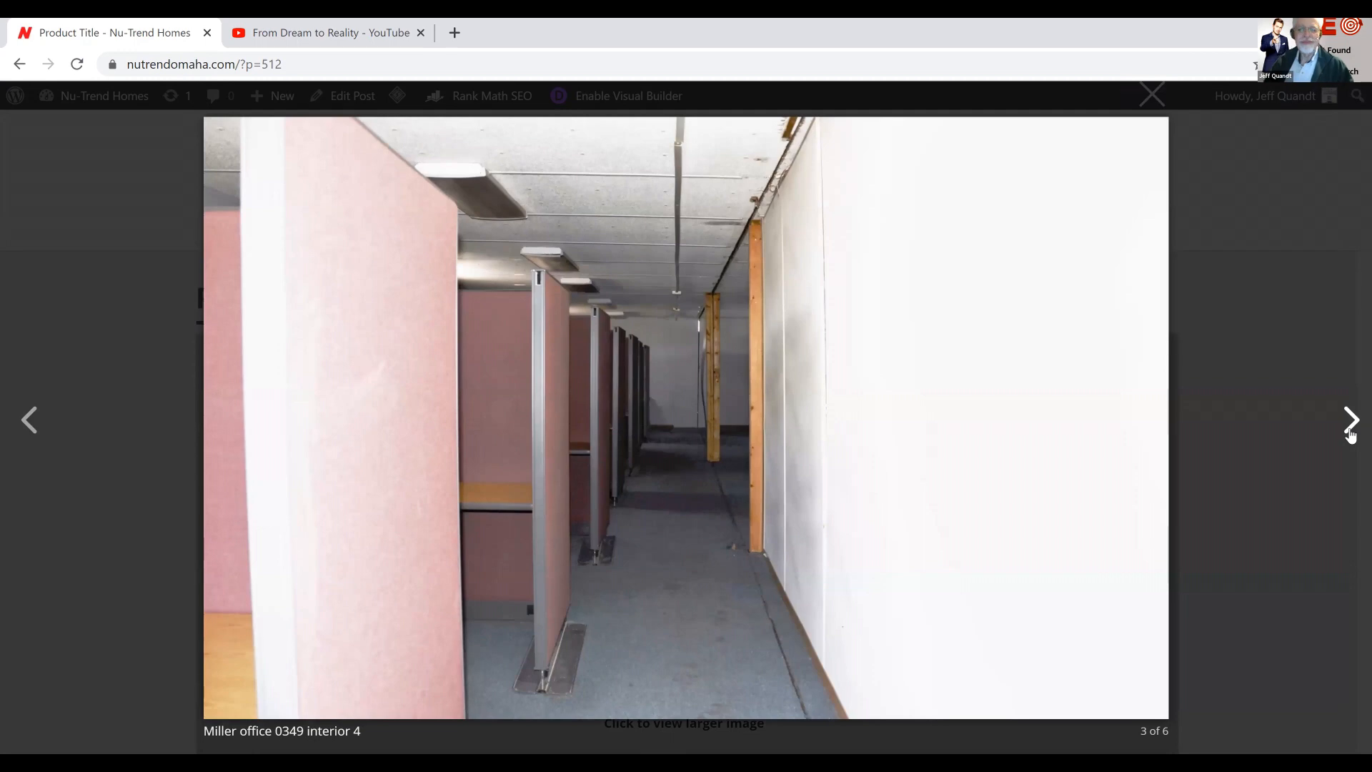
{"action": "left_click", "coordinate": [1350, 432]}
{"action": "left_click", "coordinate": [1350, 432]}
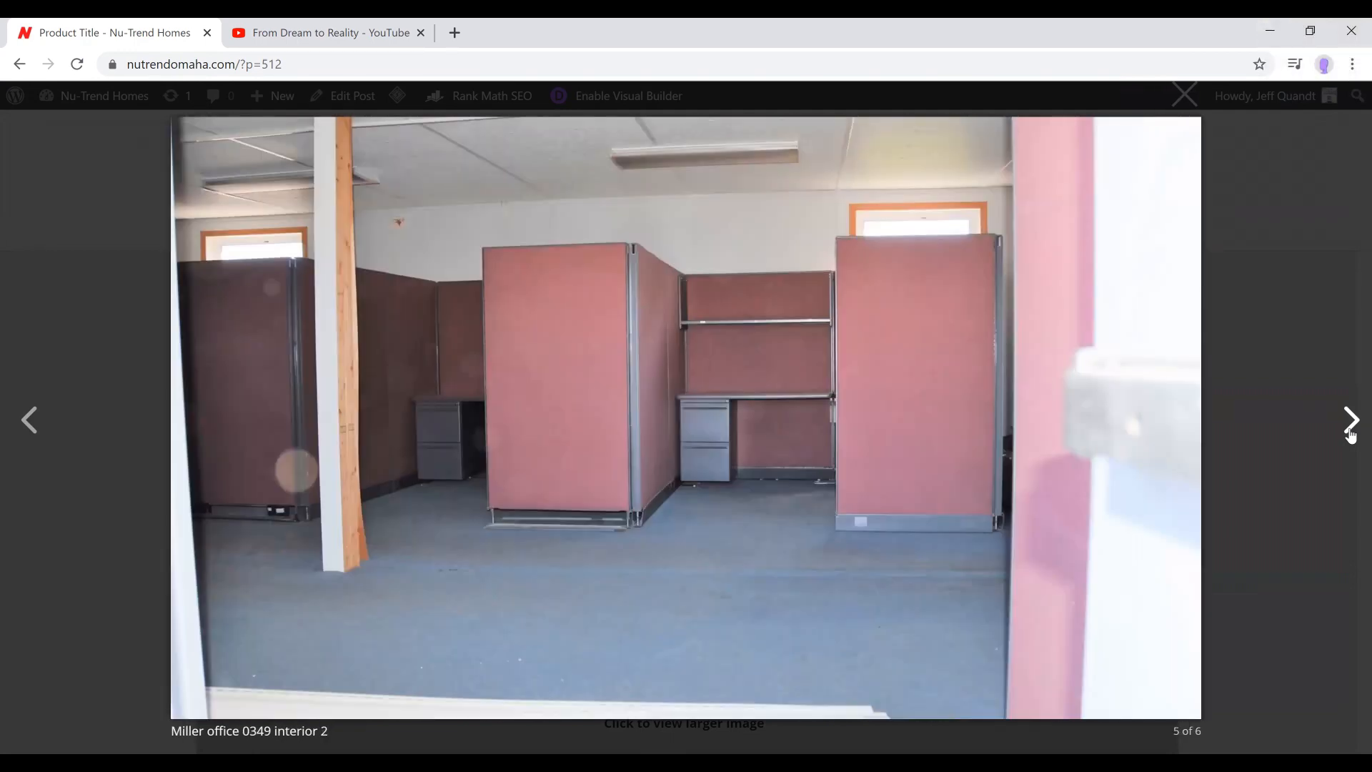
{"action": "left_click", "coordinate": [1350, 432]}
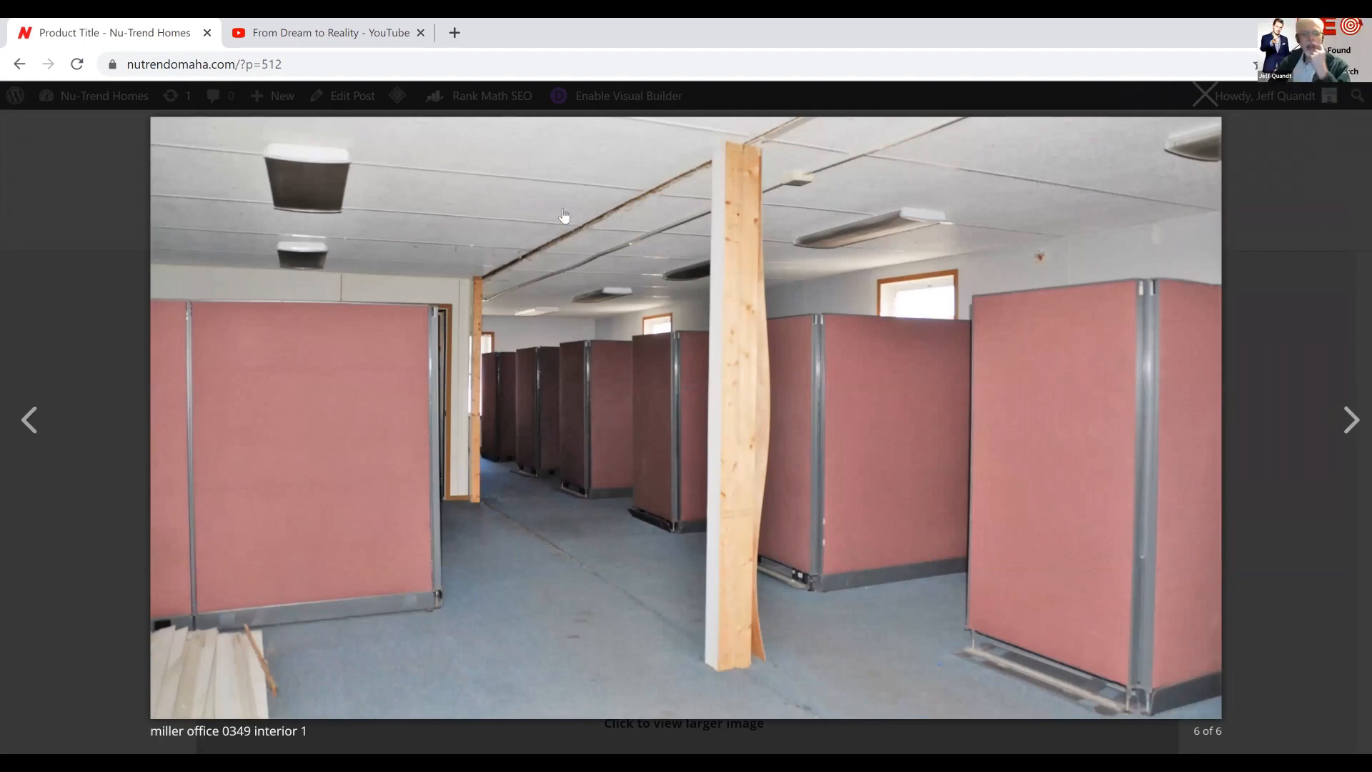
{"action": "left_click", "coordinate": [1205, 95]}
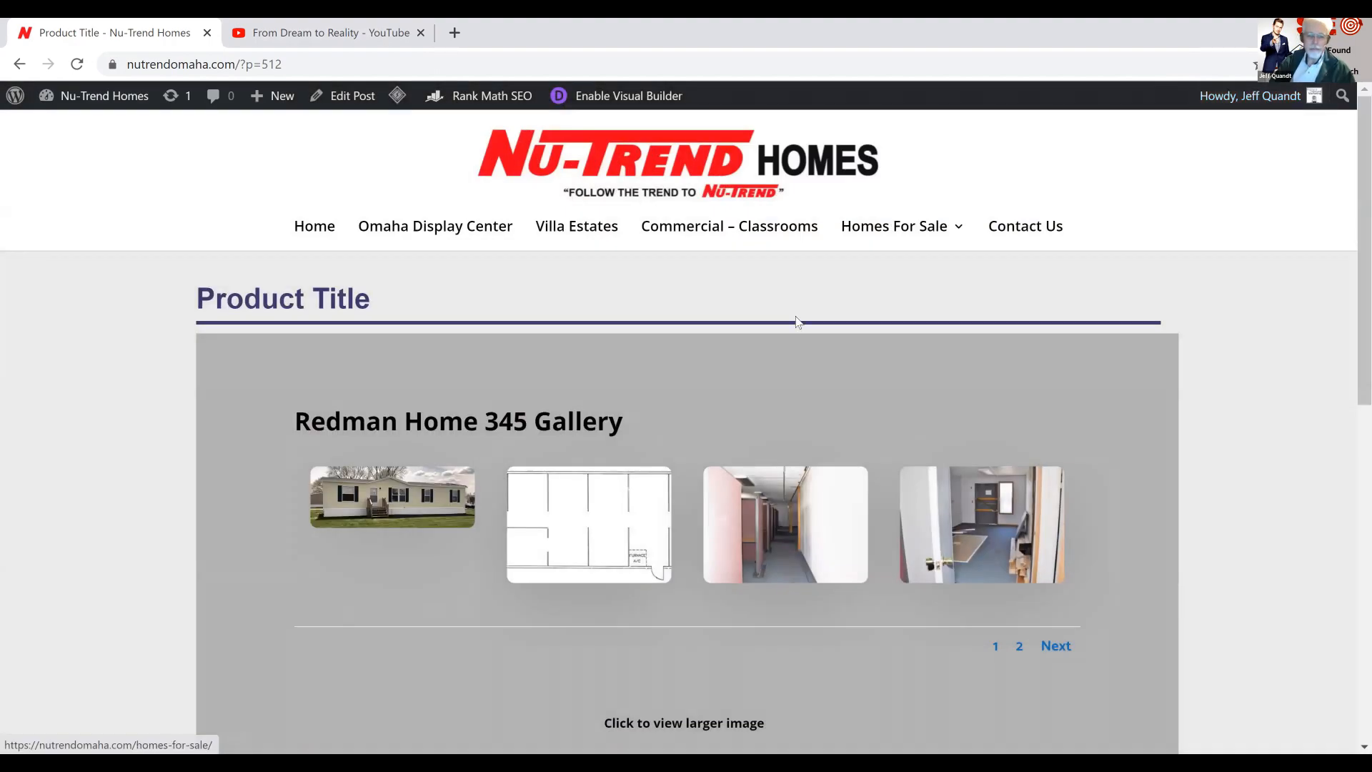
{"action": "scroll", "coordinate": [796, 321], "scroll_direction": "down", "scroll_amount": 10}
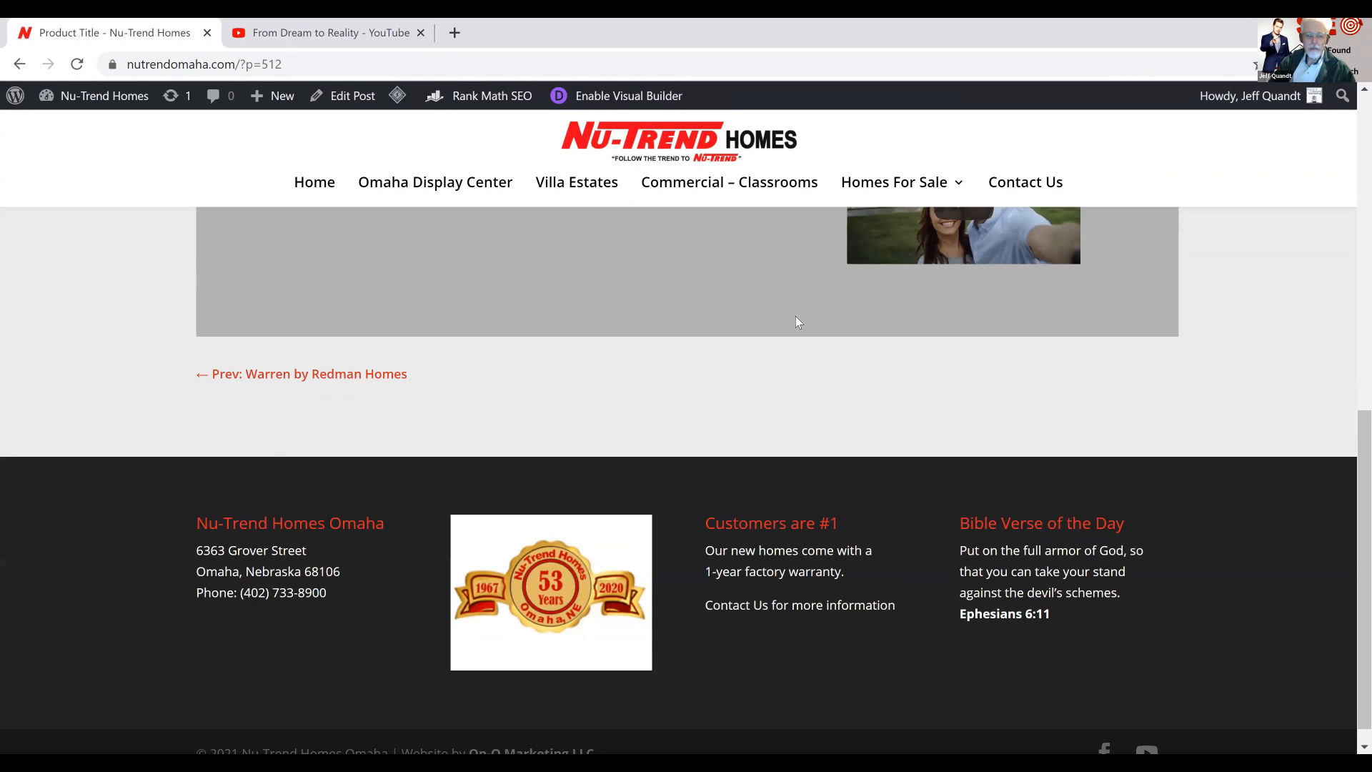
Test the Miller Home 0349 brochure link on the product page, return from the PDF and review the page's gallery and features
{"action": "scroll", "coordinate": [795, 321], "scroll_direction": "up", "scroll_amount": 4}
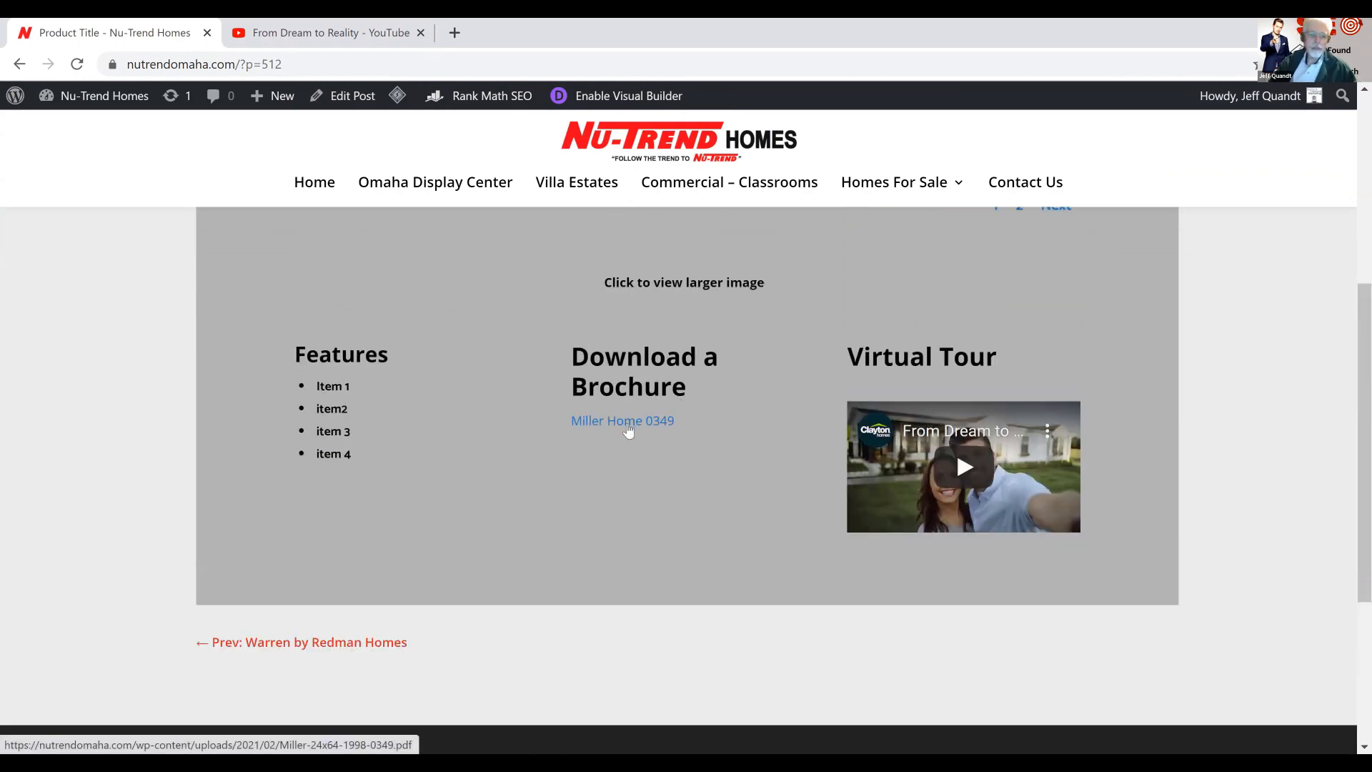
{"action": "left_click", "coordinate": [627, 424]}
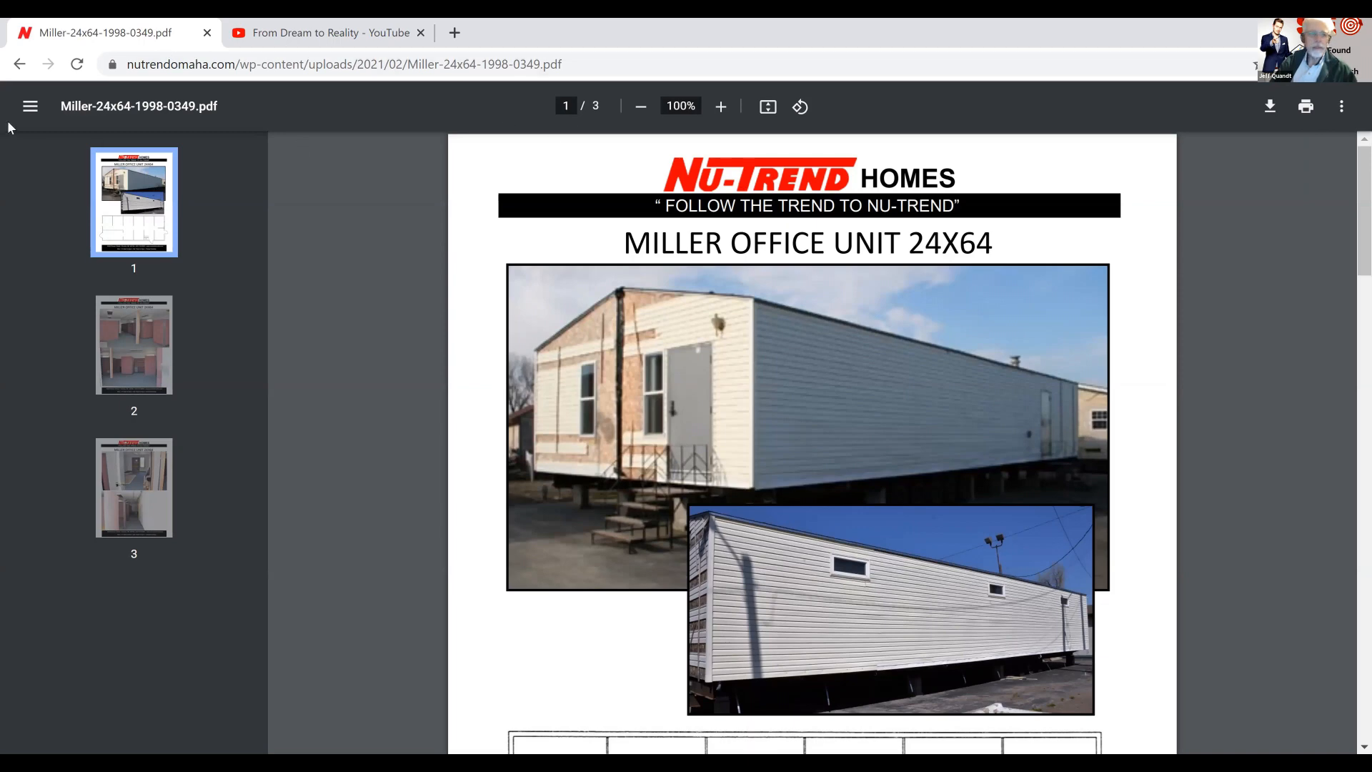
{"action": "left_click", "coordinate": [19, 64]}
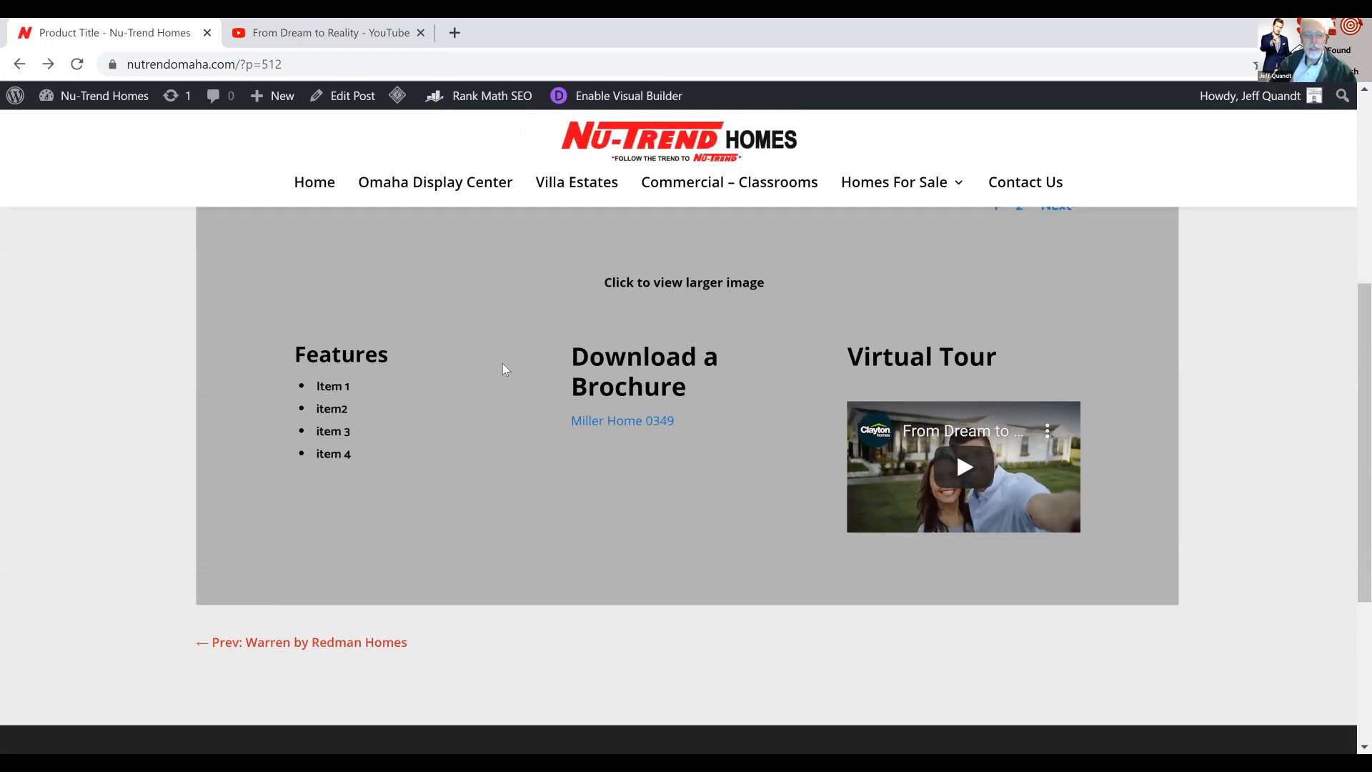
{"action": "scroll", "coordinate": [503, 369], "scroll_direction": "up", "scroll_amount": 4}
{"action": "scroll", "coordinate": [504, 369], "scroll_direction": "down", "scroll_amount": 2}
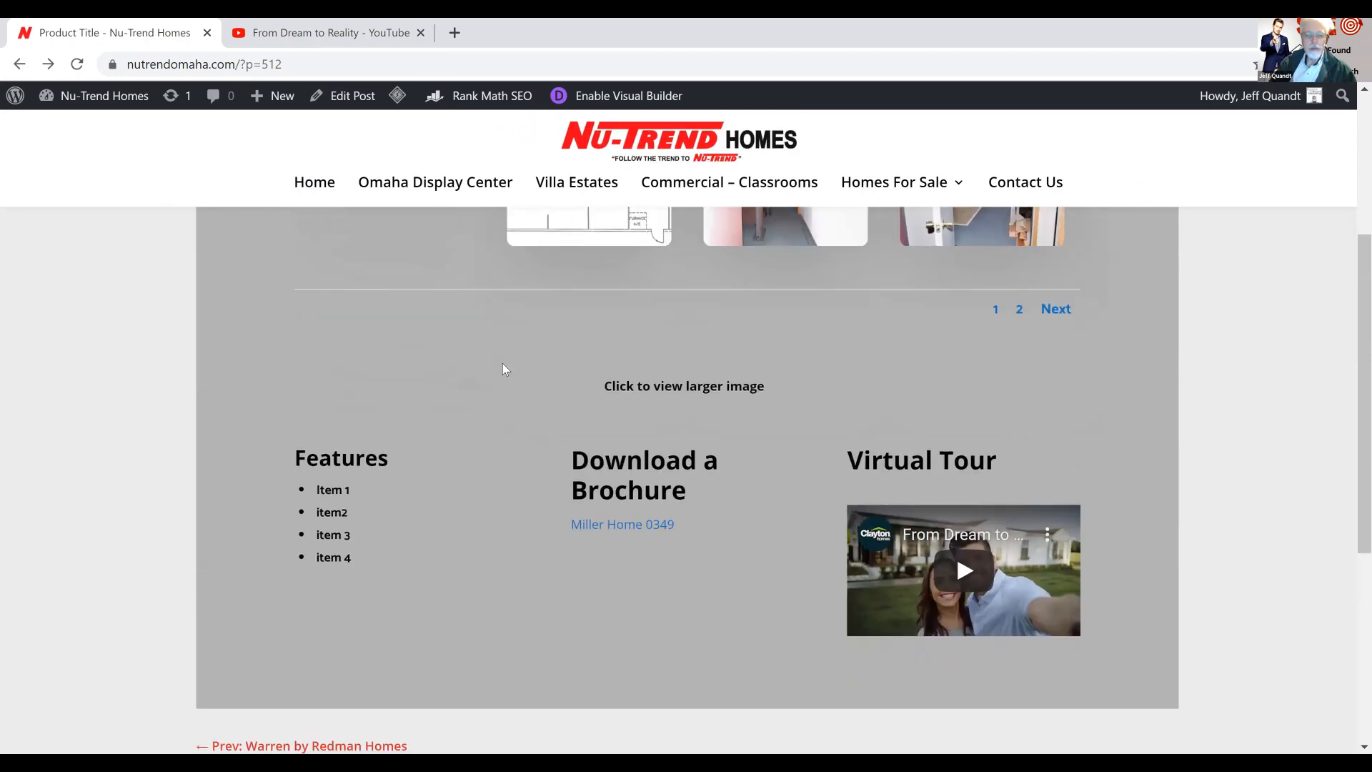
{"action": "scroll", "coordinate": [503, 369], "scroll_direction": "up", "scroll_amount": 3}
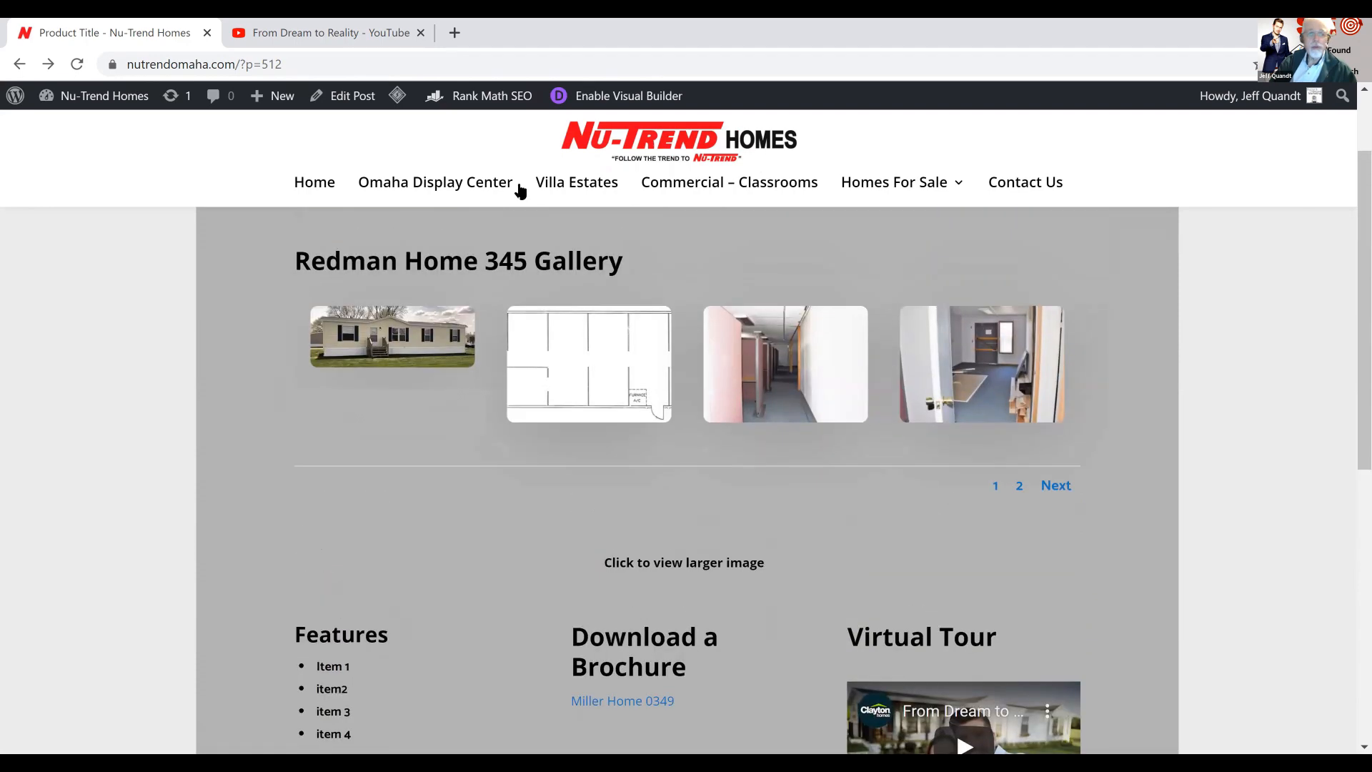
Open the site's Homes For Sale page and look through the models on display
{"action": "left_click", "coordinate": [869, 190]}
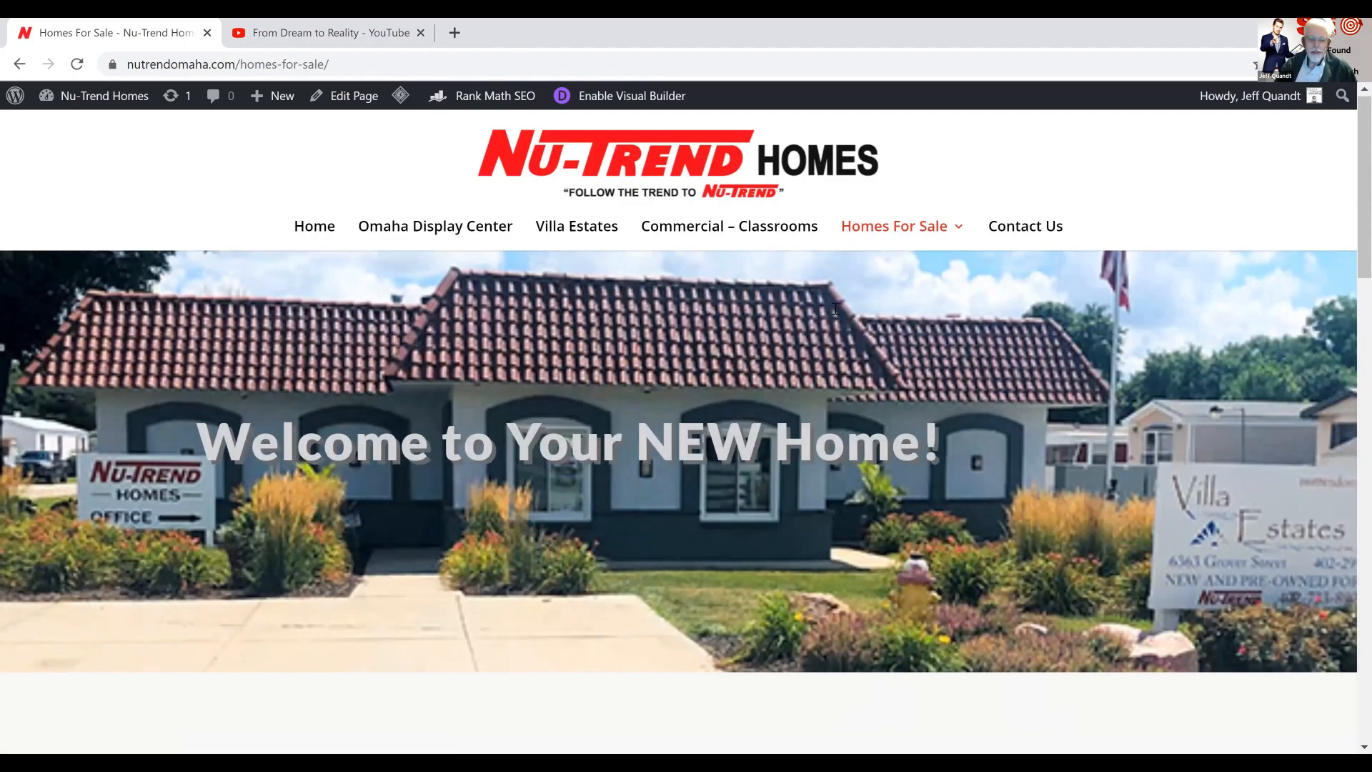
{"action": "scroll", "coordinate": [835, 308], "scroll_direction": "down", "scroll_amount": 10}
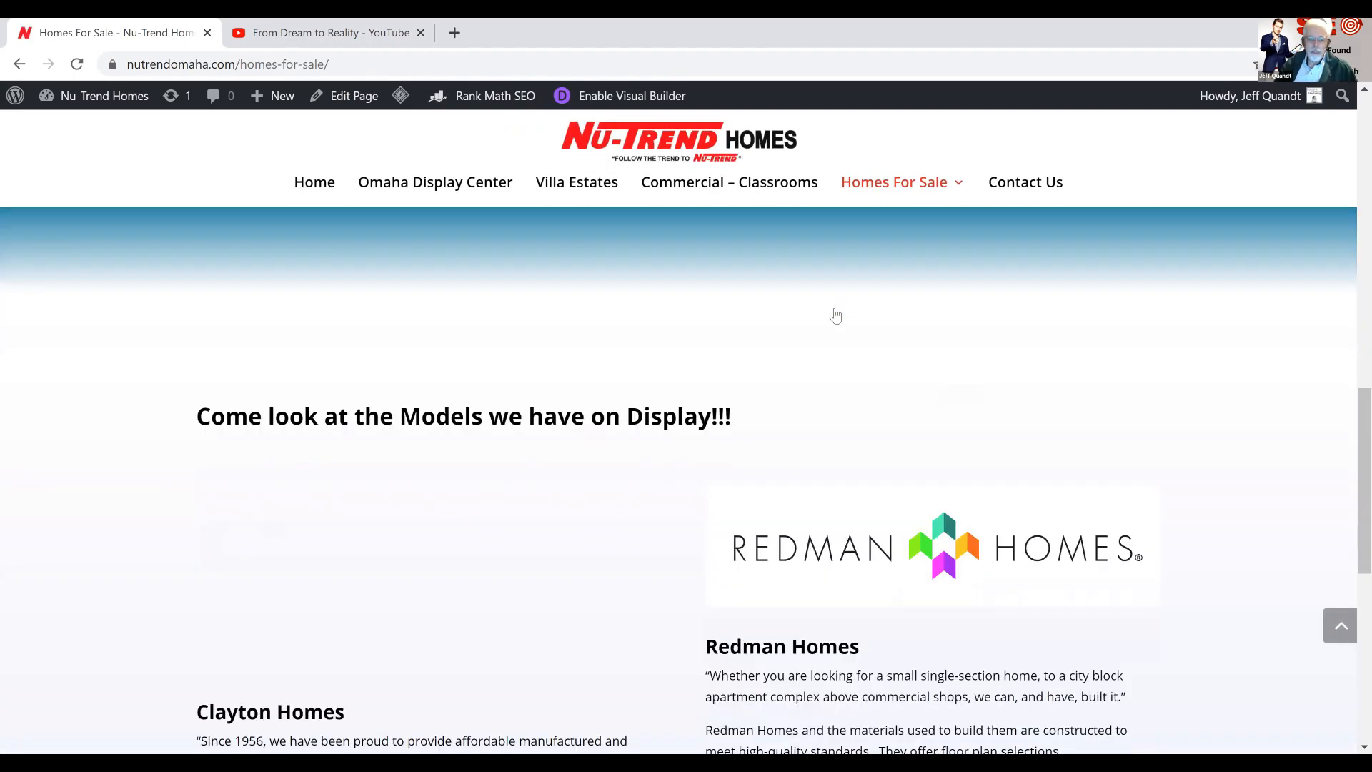
{"action": "scroll", "coordinate": [835, 315], "scroll_direction": "down", "scroll_amount": 8}
{"action": "scroll", "coordinate": [835, 314], "scroll_direction": "up", "scroll_amount": 5}
{"action": "scroll", "coordinate": [834, 307], "scroll_direction": "up", "scroll_amount": 10}
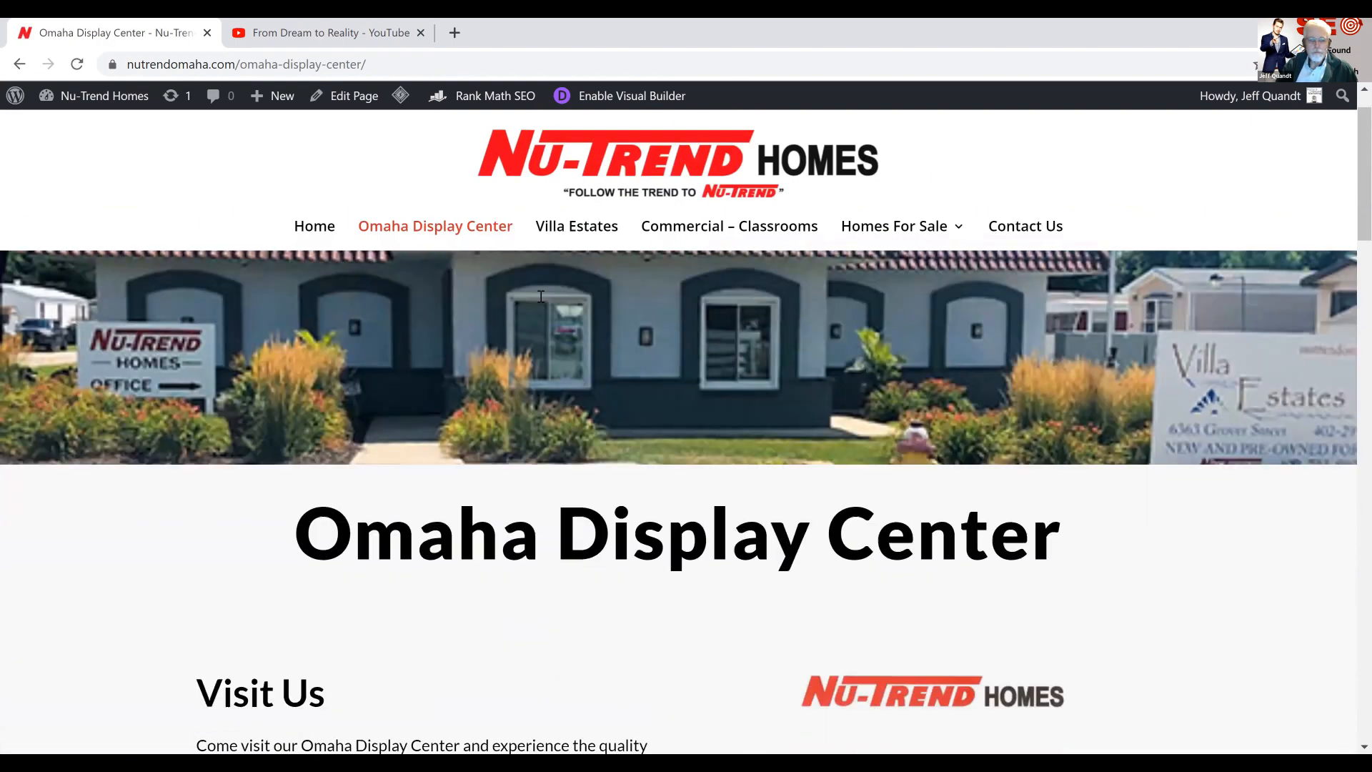
Look through the Omaha Display Center page and its home listings for the new product post
{"action": "scroll", "coordinate": [542, 302], "scroll_direction": "down", "scroll_amount": 4}
{"action": "scroll", "coordinate": [542, 300], "scroll_direction": "down", "scroll_amount": 10}
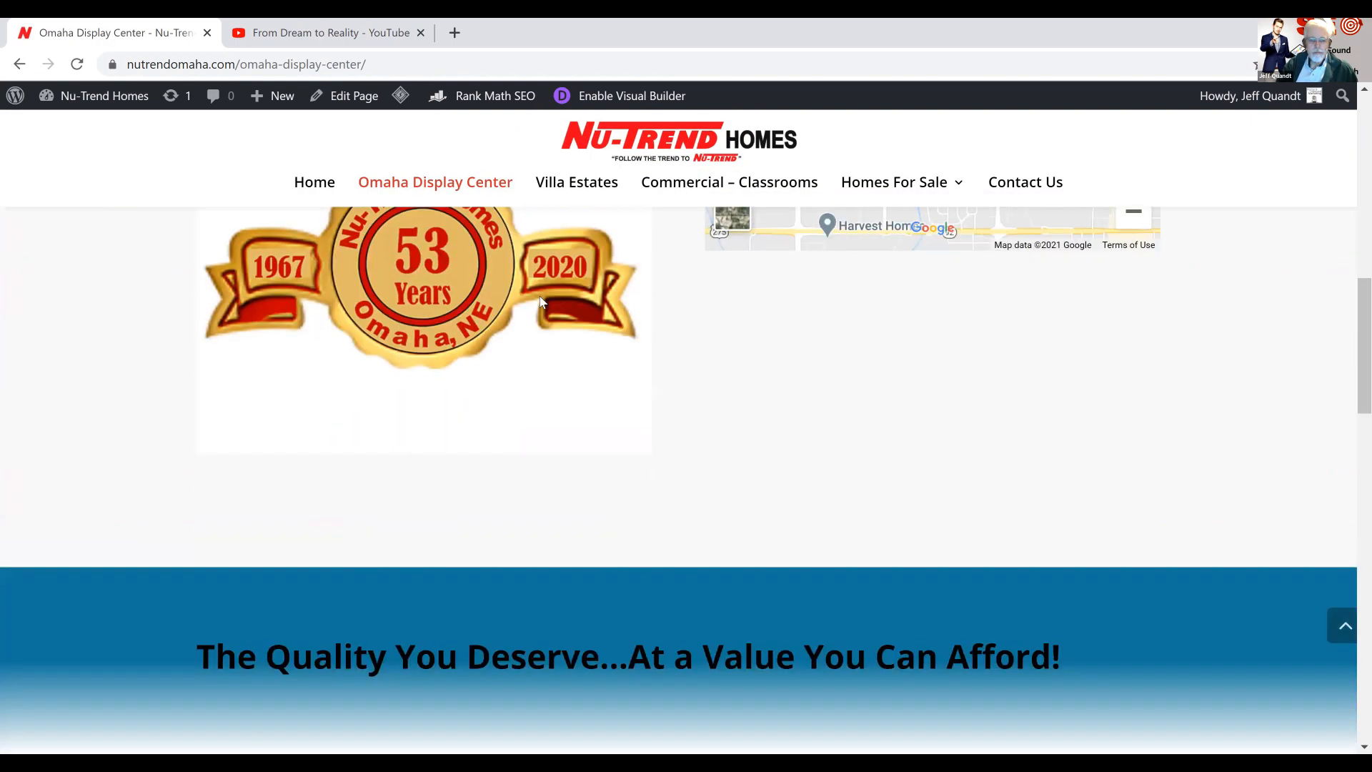
{"action": "scroll", "coordinate": [541, 299], "scroll_direction": "down", "scroll_amount": 6}
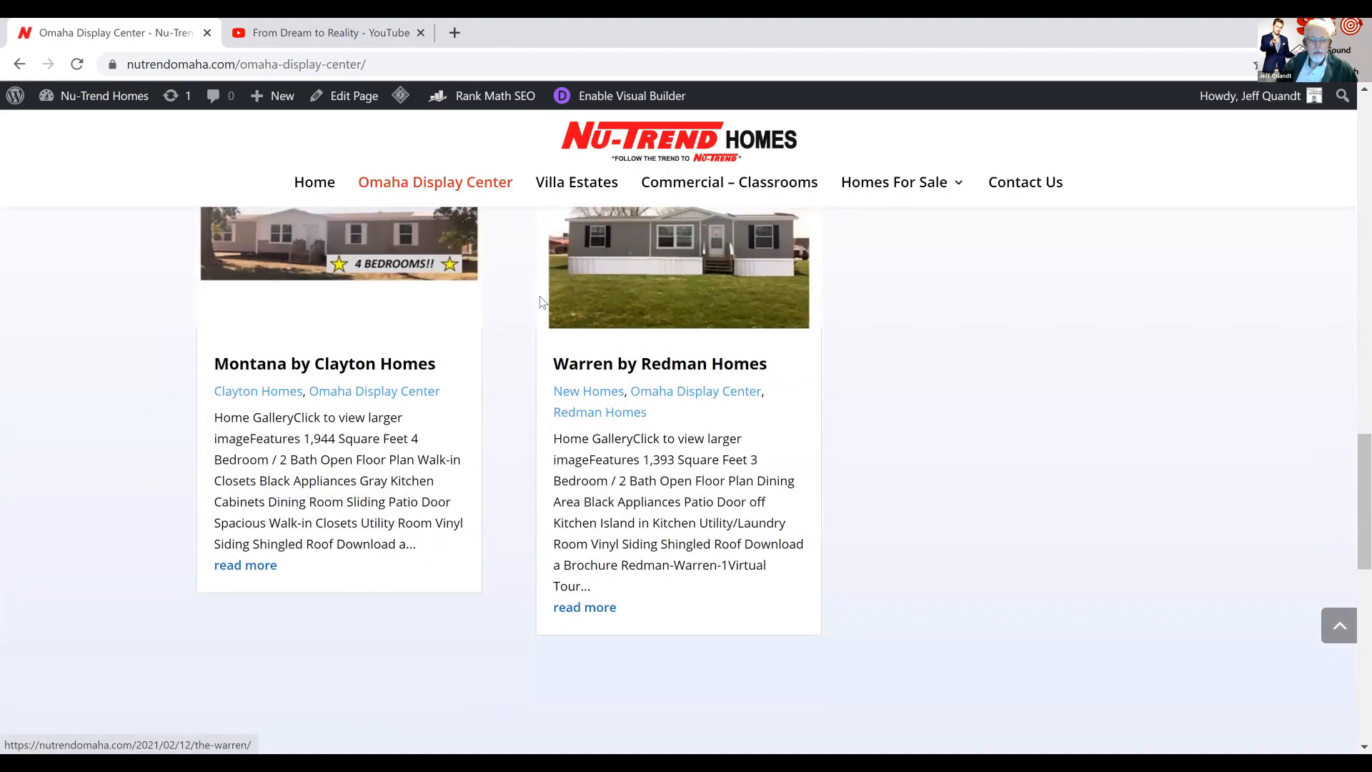
{"action": "scroll", "coordinate": [542, 302], "scroll_direction": "up", "scroll_amount": 3}
{"action": "scroll", "coordinate": [541, 302], "scroll_direction": "up", "scroll_amount": 12}
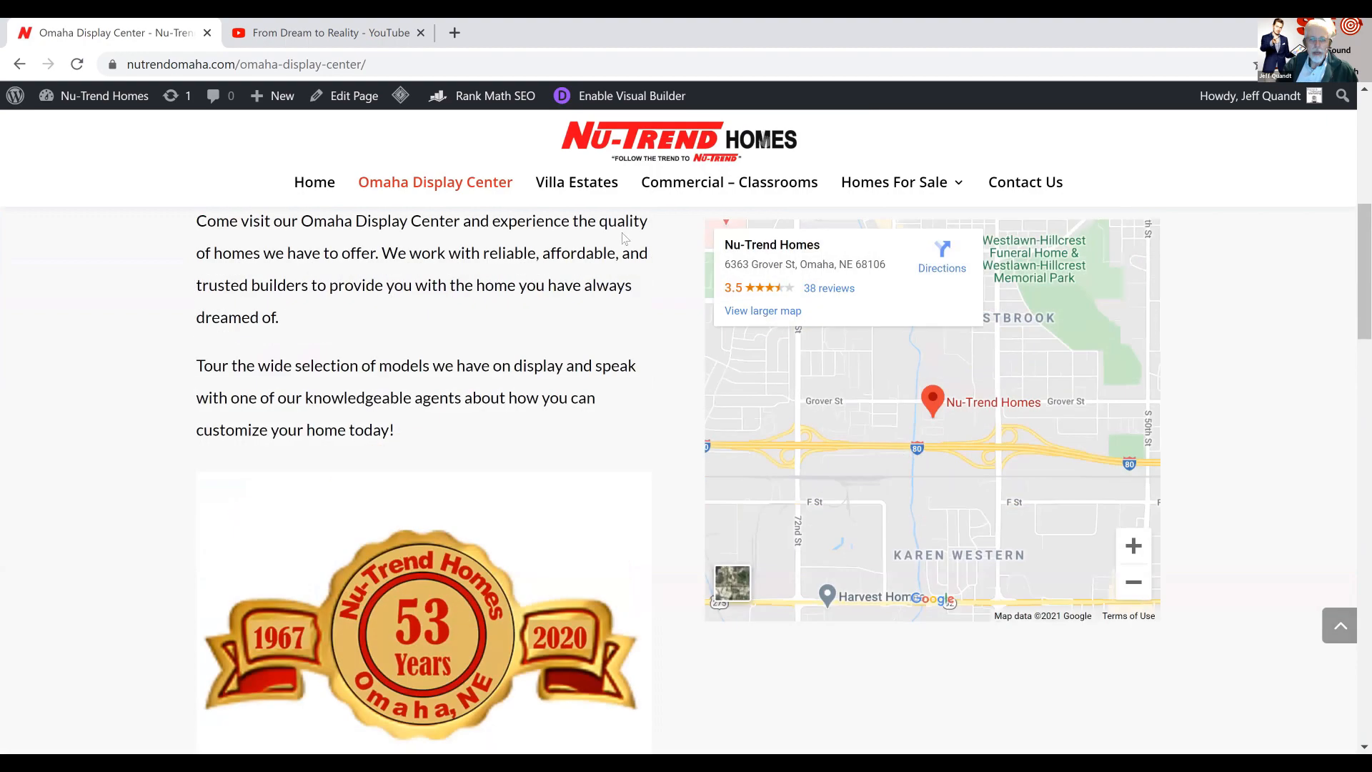
{"action": "scroll", "coordinate": [861, 222], "scroll_direction": "up", "scroll_amount": 4}
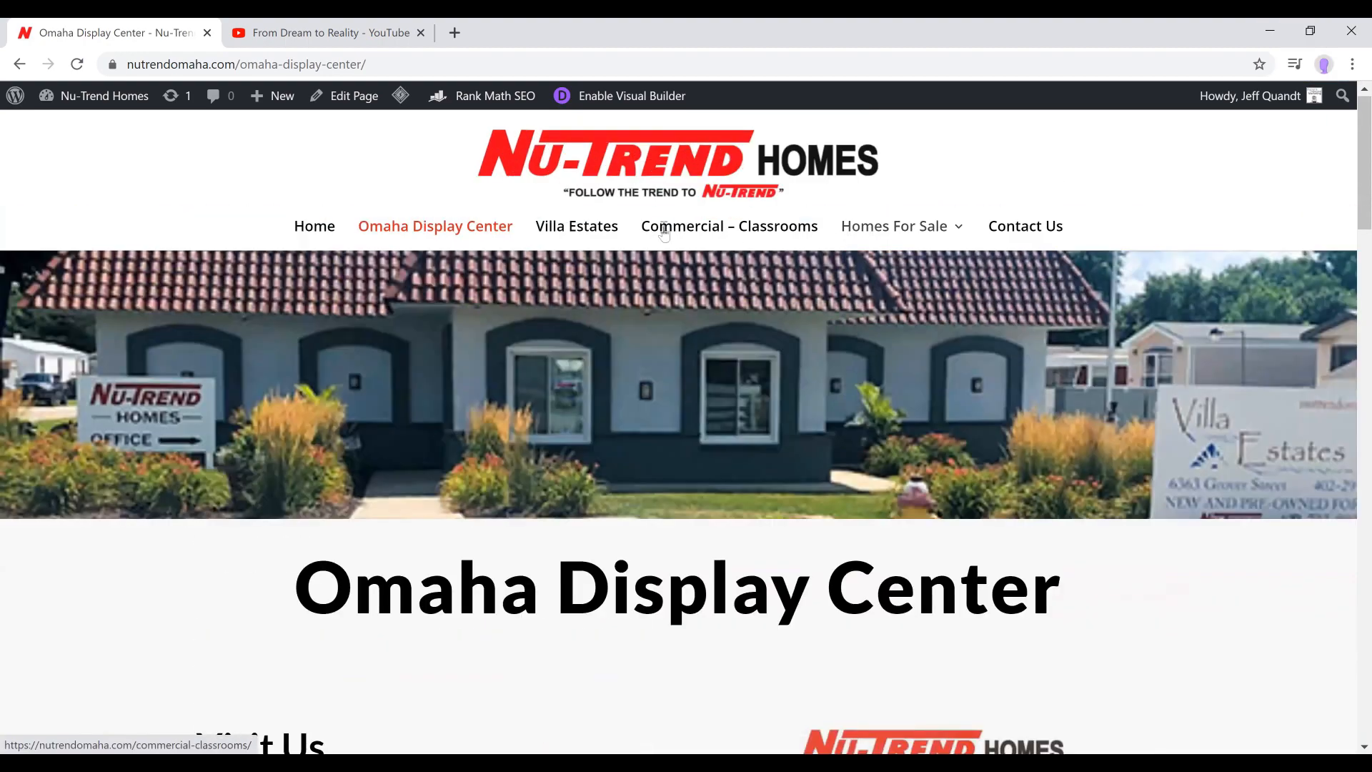
Open the Villa Estates page and look over its content
{"action": "left_click", "coordinate": [606, 240]}
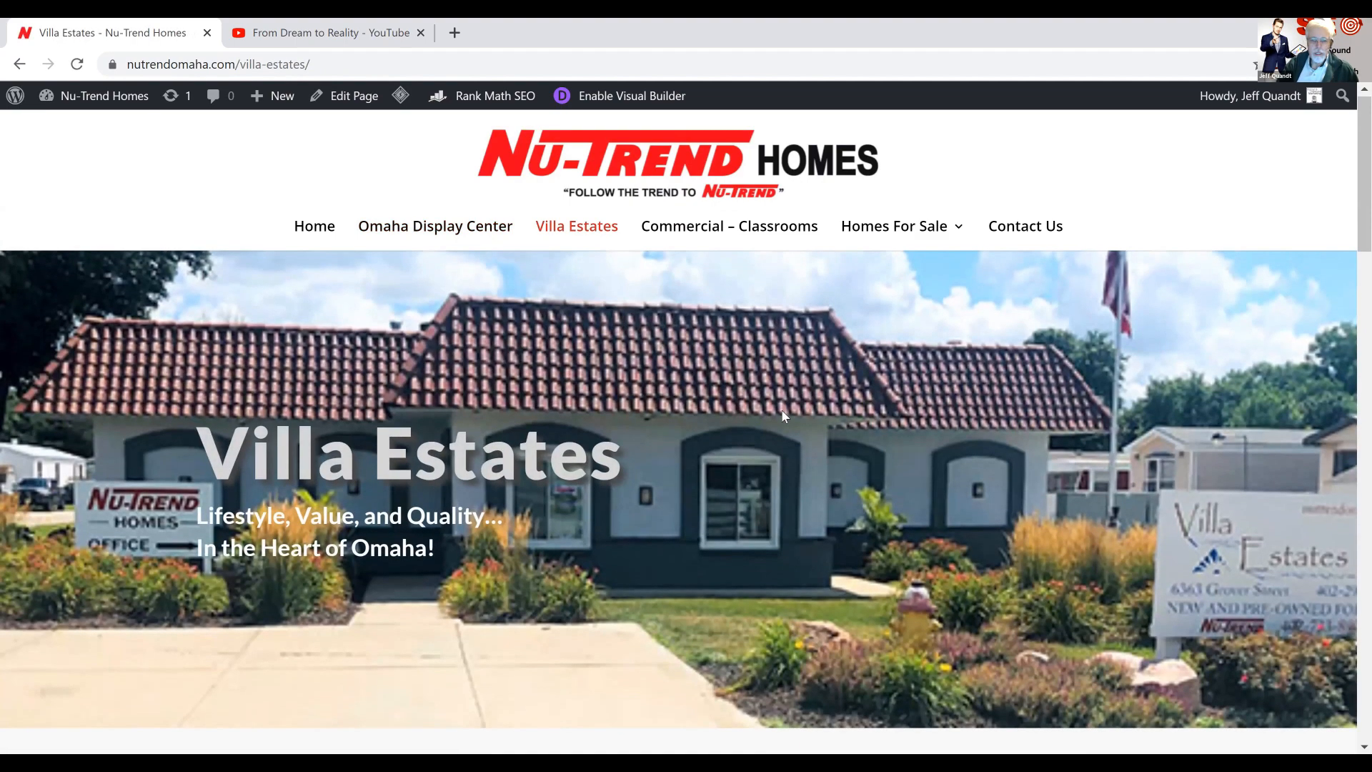
{"action": "scroll", "coordinate": [783, 416], "scroll_direction": "down", "scroll_amount": 10}
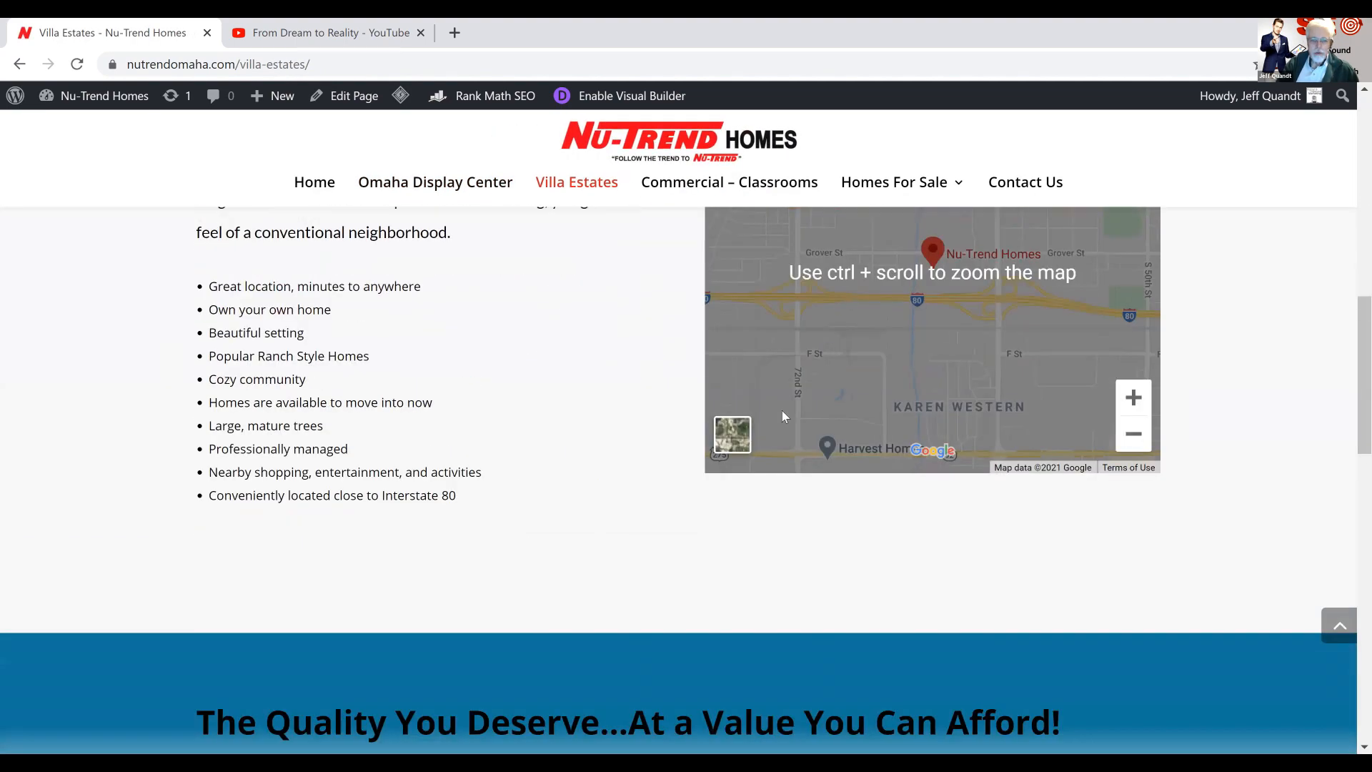
{"action": "scroll", "coordinate": [783, 417], "scroll_direction": "up", "scroll_amount": 10}
Open the Redman Homes page and check its Featured Listings for the new product post
{"action": "mouse_move", "coordinate": [909, 248]}
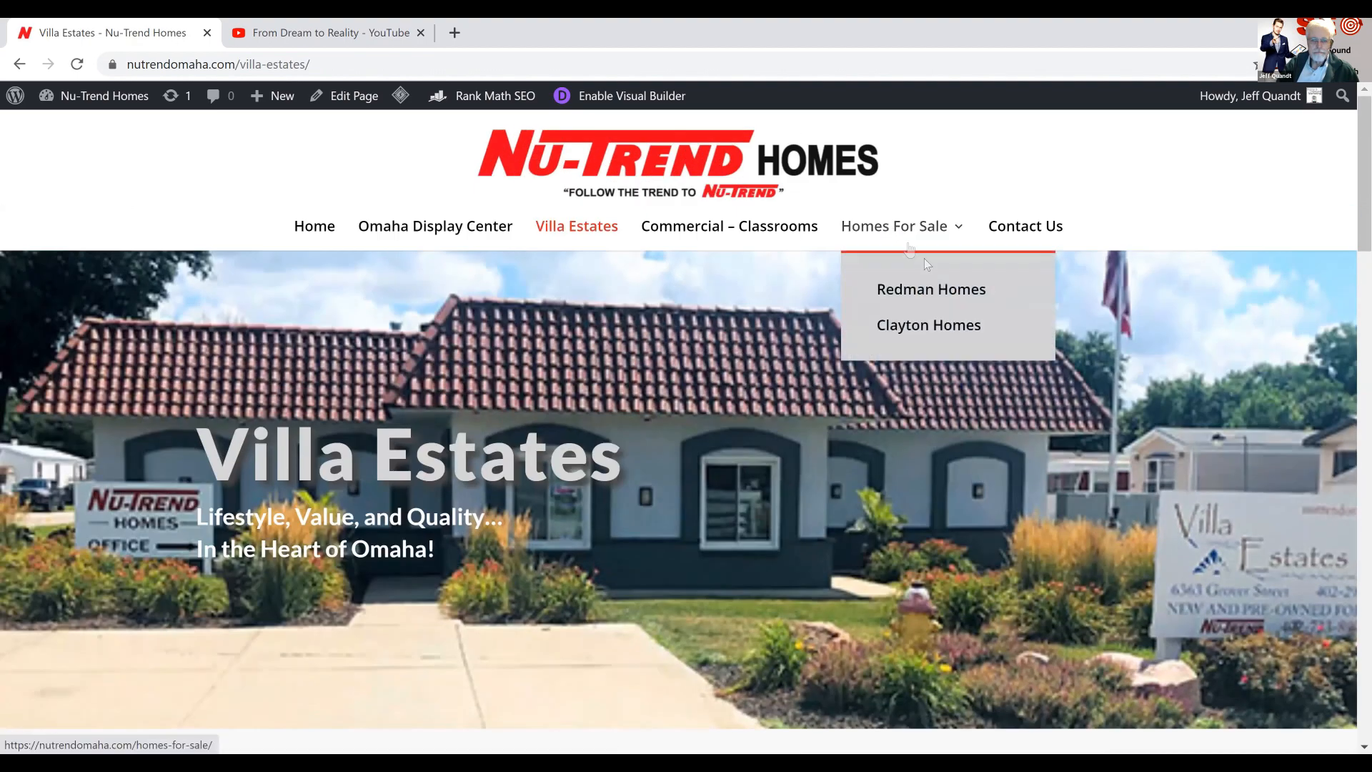
{"action": "left_click", "coordinate": [939, 298]}
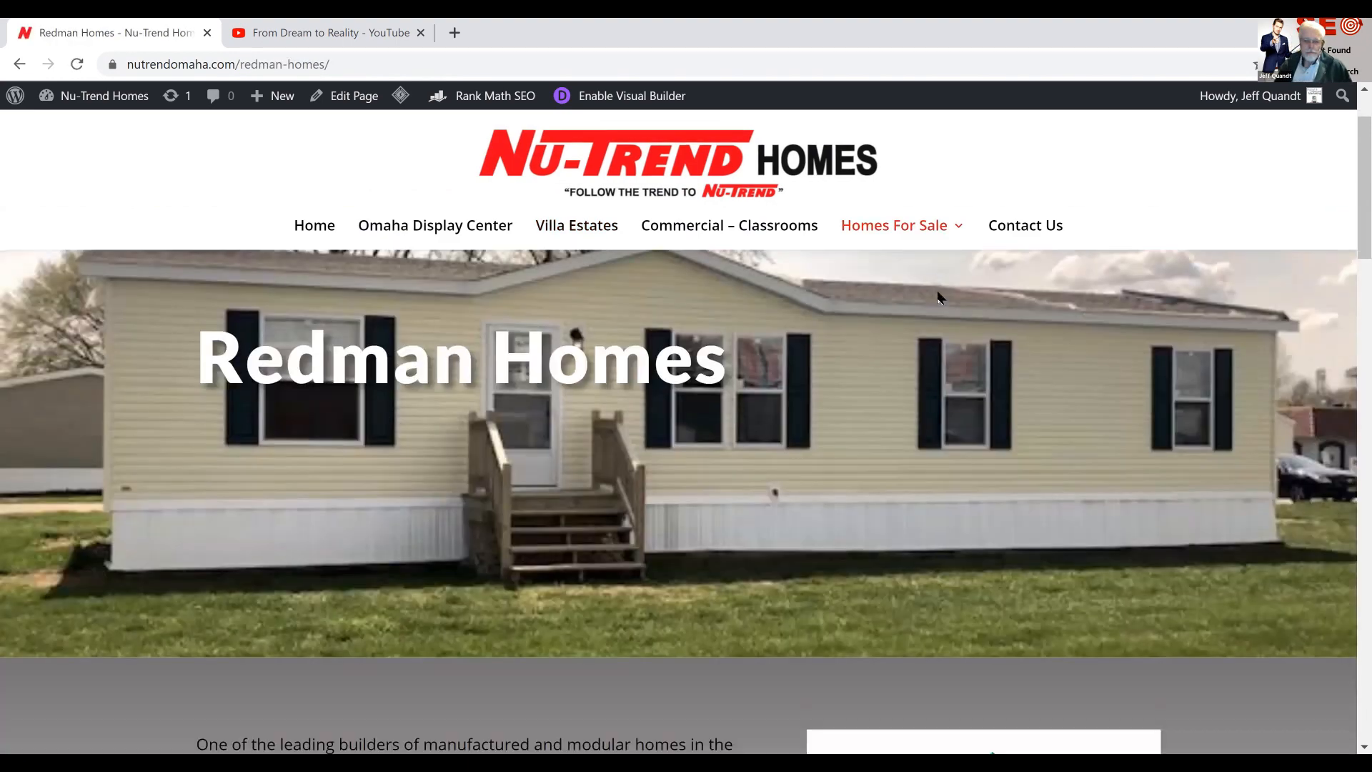
{"action": "scroll", "coordinate": [937, 292], "scroll_direction": "down", "scroll_amount": 10}
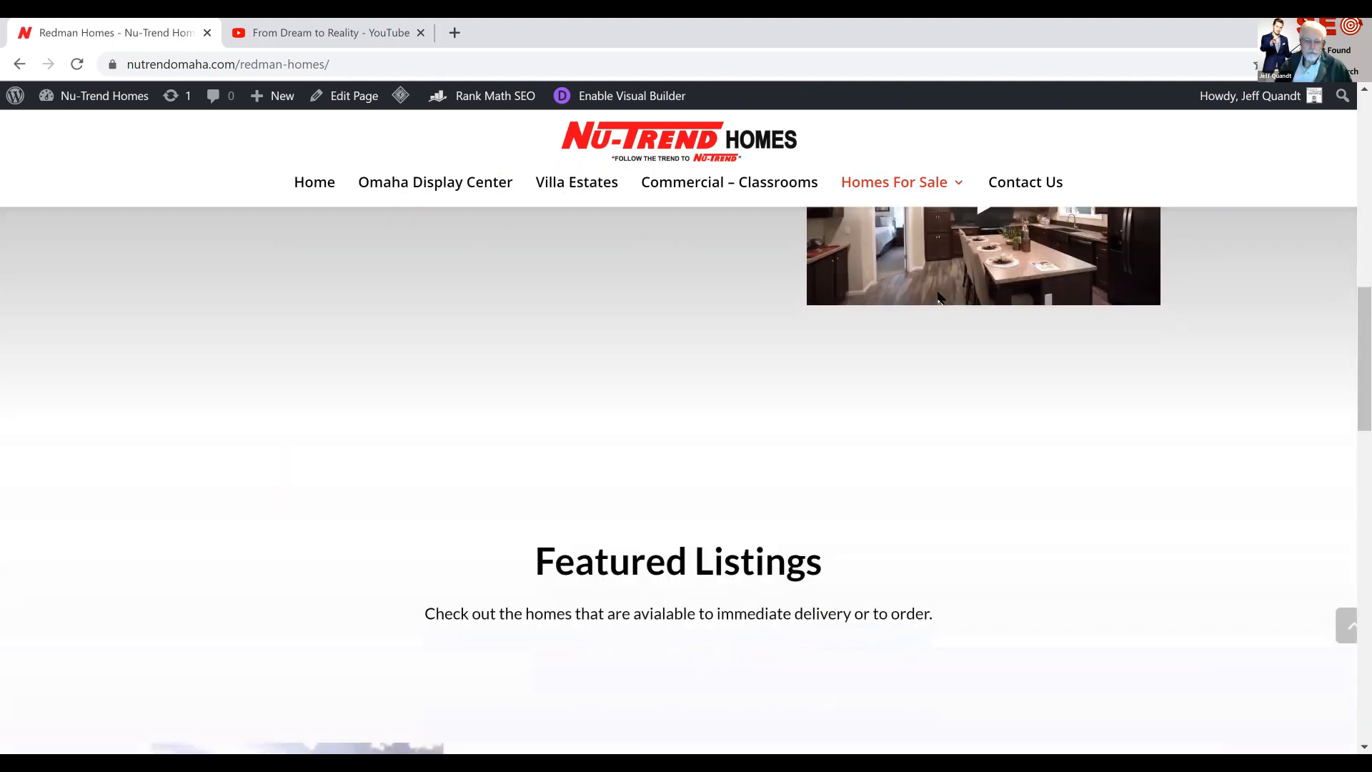
{"action": "scroll", "coordinate": [938, 297], "scroll_direction": "down", "scroll_amount": 8}
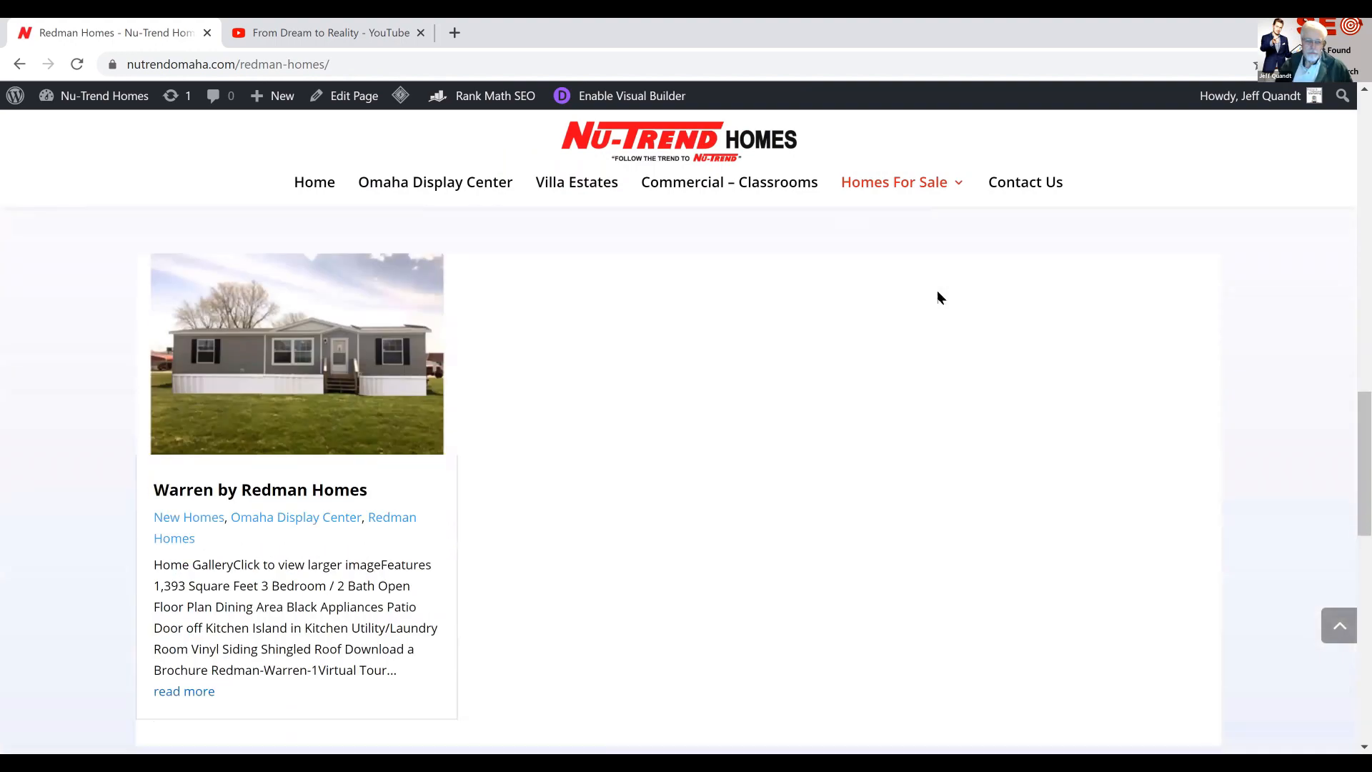
{"action": "scroll", "coordinate": [938, 298], "scroll_direction": "up", "scroll_amount": 15}
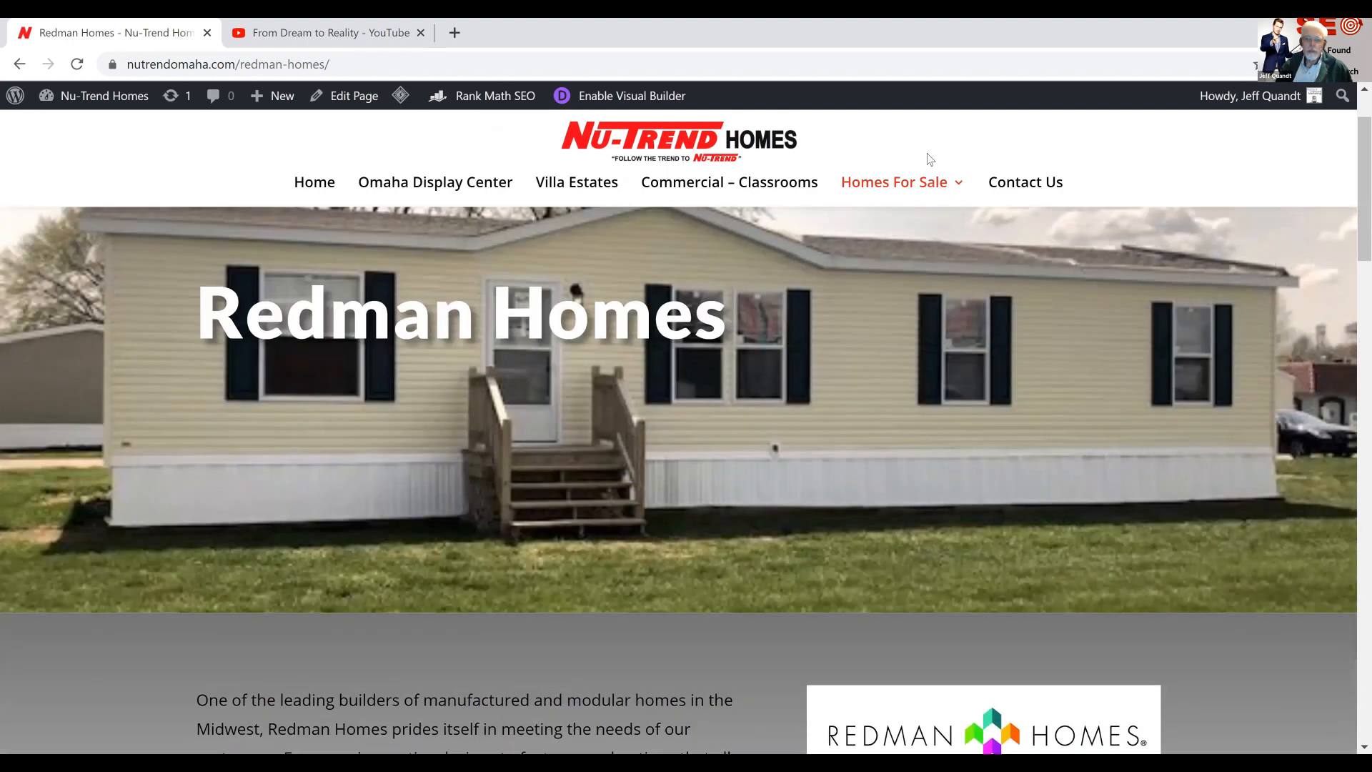
Open the Clayton Homes page and review its introduction and Featured Listings
{"action": "mouse_move", "coordinate": [929, 185]}
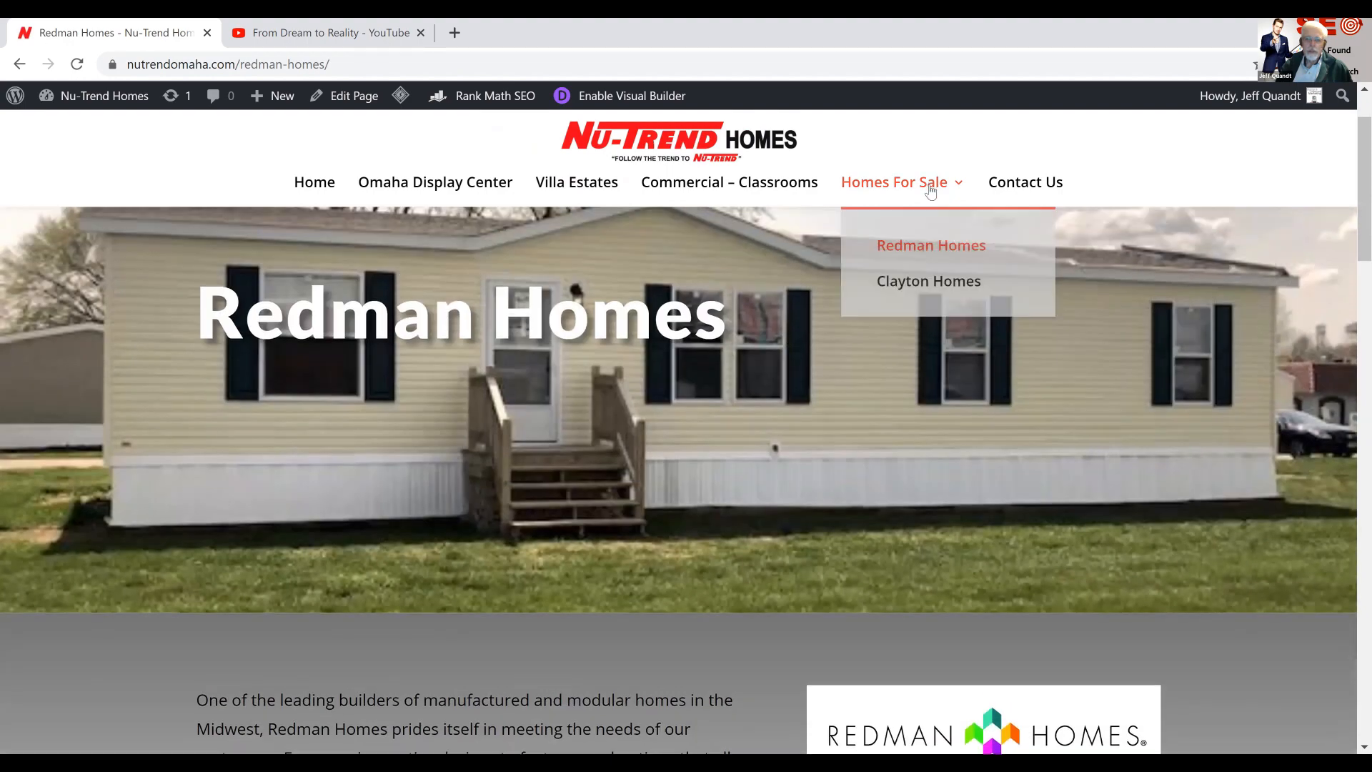
{"action": "left_click", "coordinate": [911, 285]}
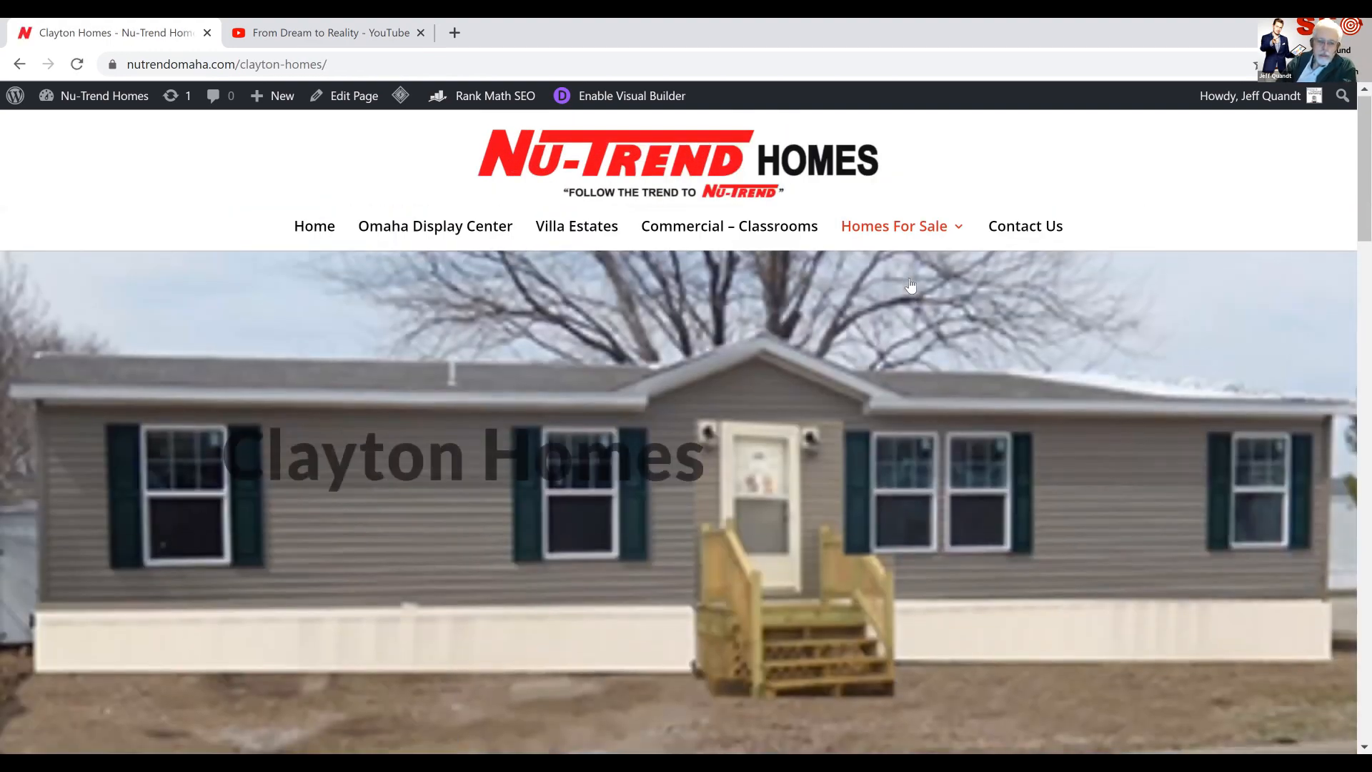
{"action": "scroll", "coordinate": [910, 285], "scroll_direction": "down", "scroll_amount": 12}
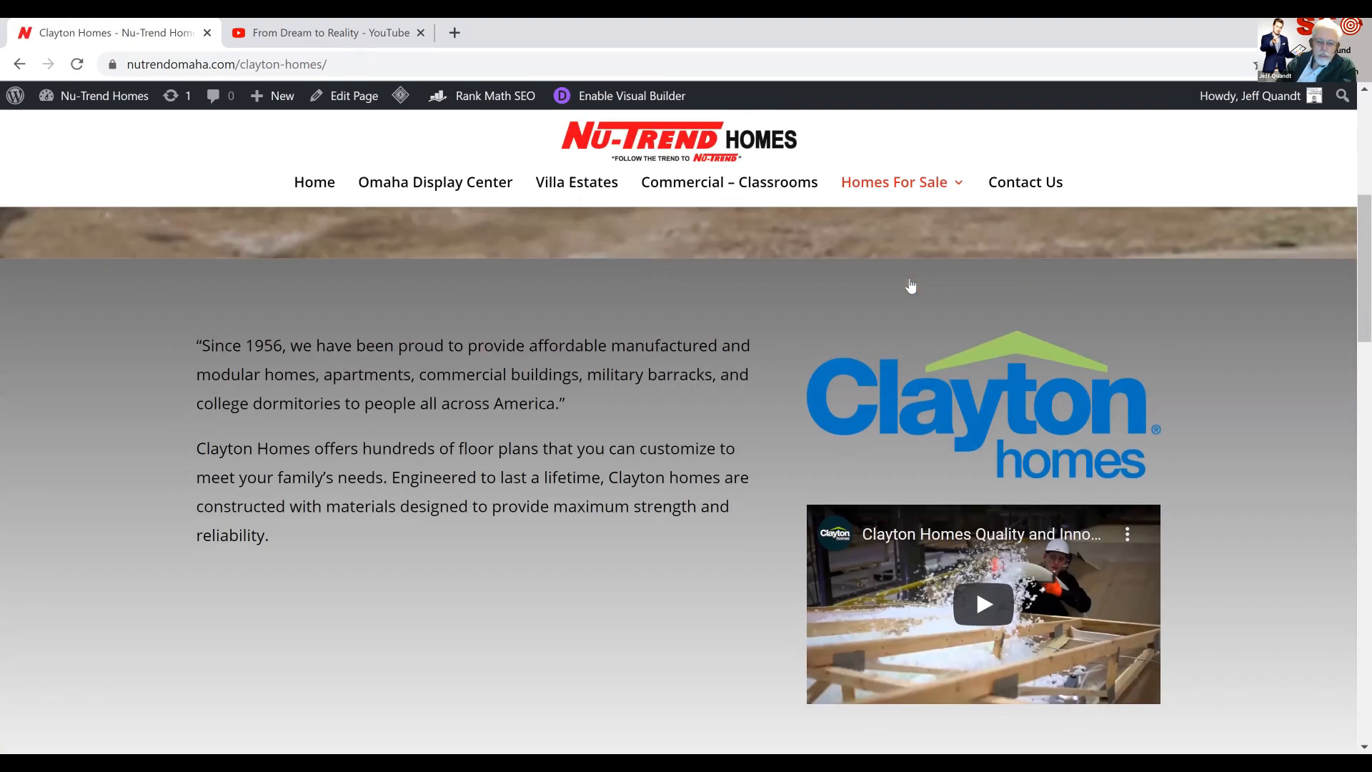
{"action": "scroll", "coordinate": [911, 285], "scroll_direction": "down", "scroll_amount": 6}
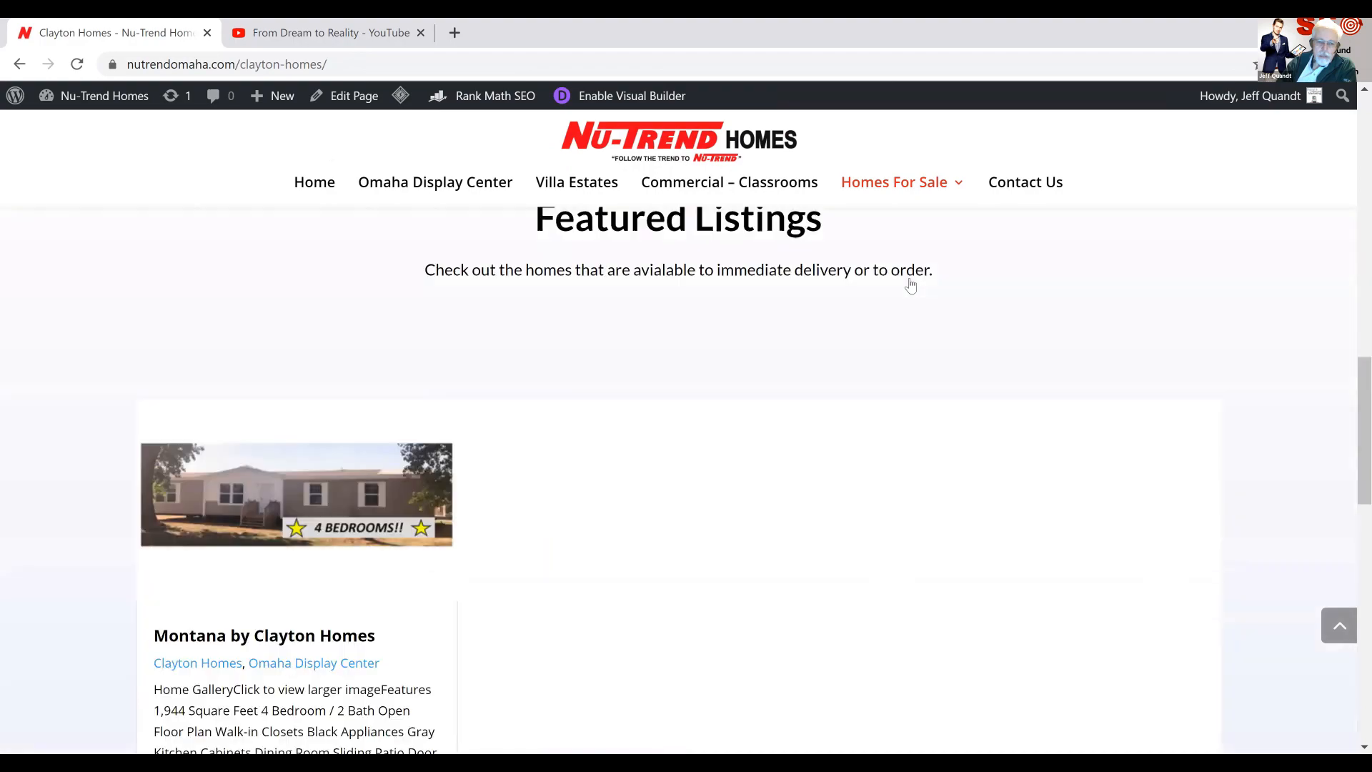
{"action": "scroll", "coordinate": [910, 286], "scroll_direction": "up", "scroll_amount": 15}
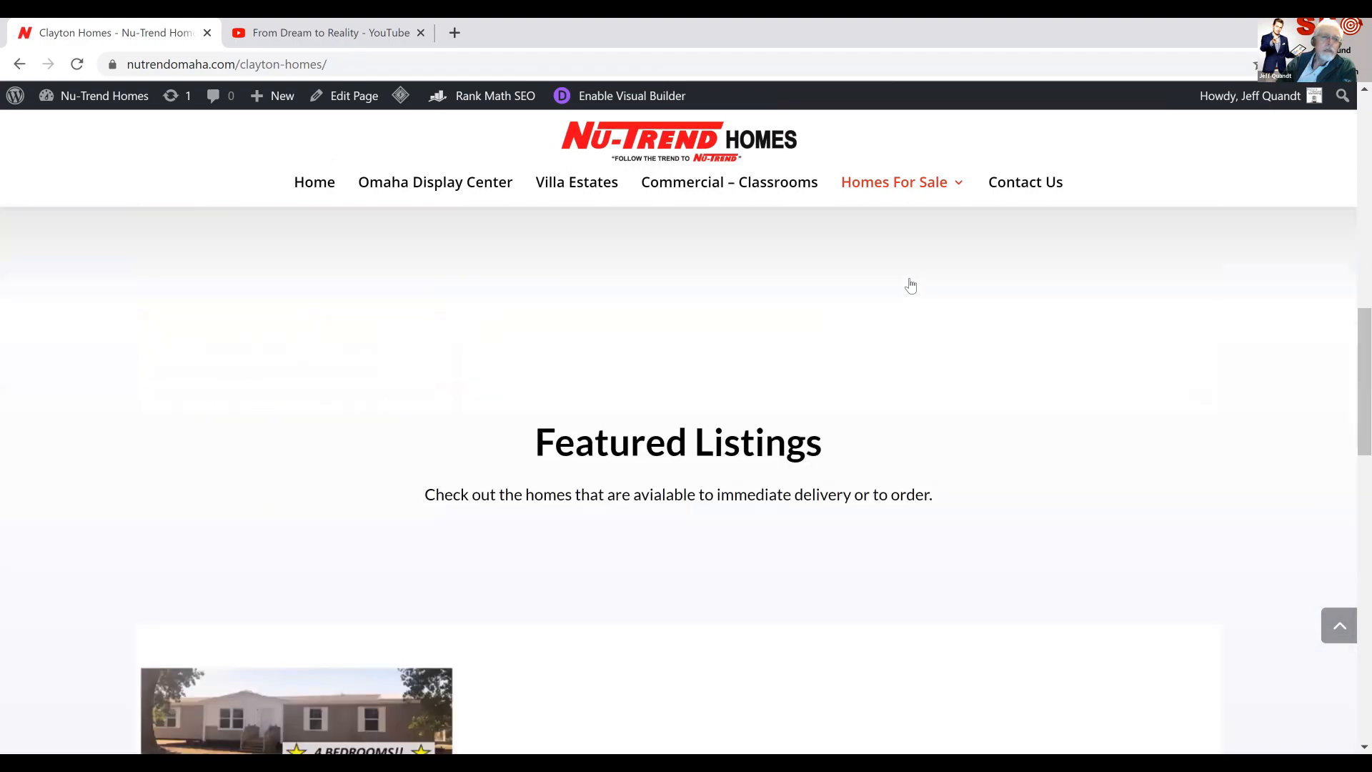
{"action": "scroll", "coordinate": [904, 277], "scroll_direction": "up", "scroll_amount": 4}
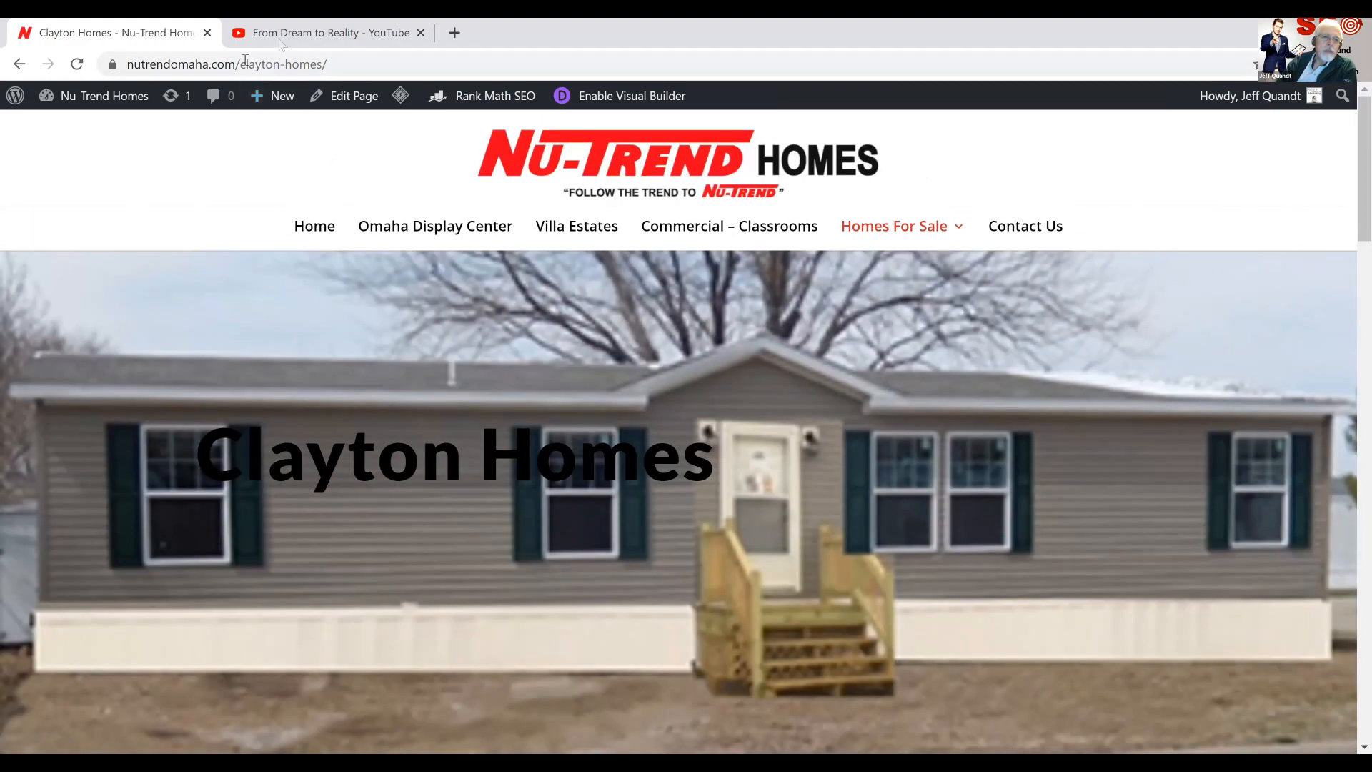
In the WordPress dashboard's posts list, quick-edit the Product Title post, set its status to Published and update it
{"action": "mouse_move", "coordinate": [122, 101]}
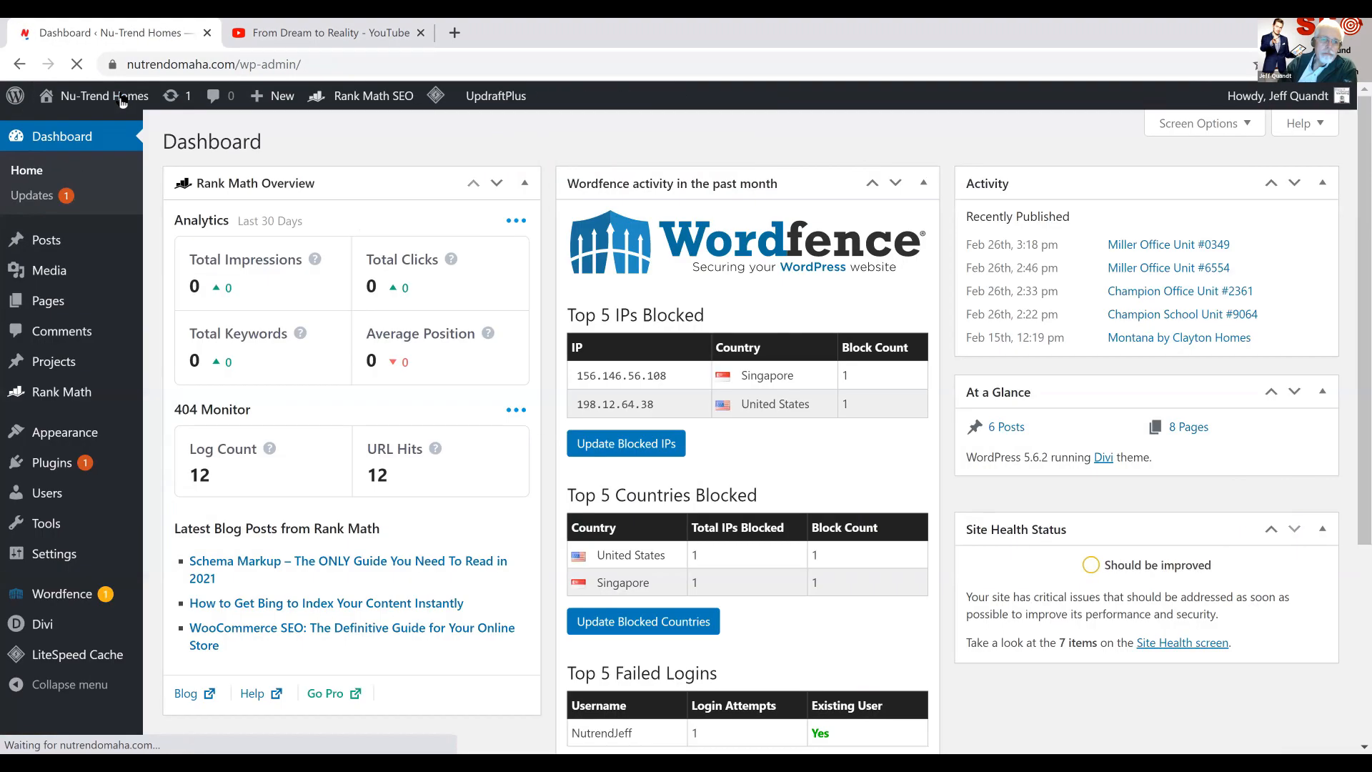
{"action": "left_click", "coordinate": [46, 243]}
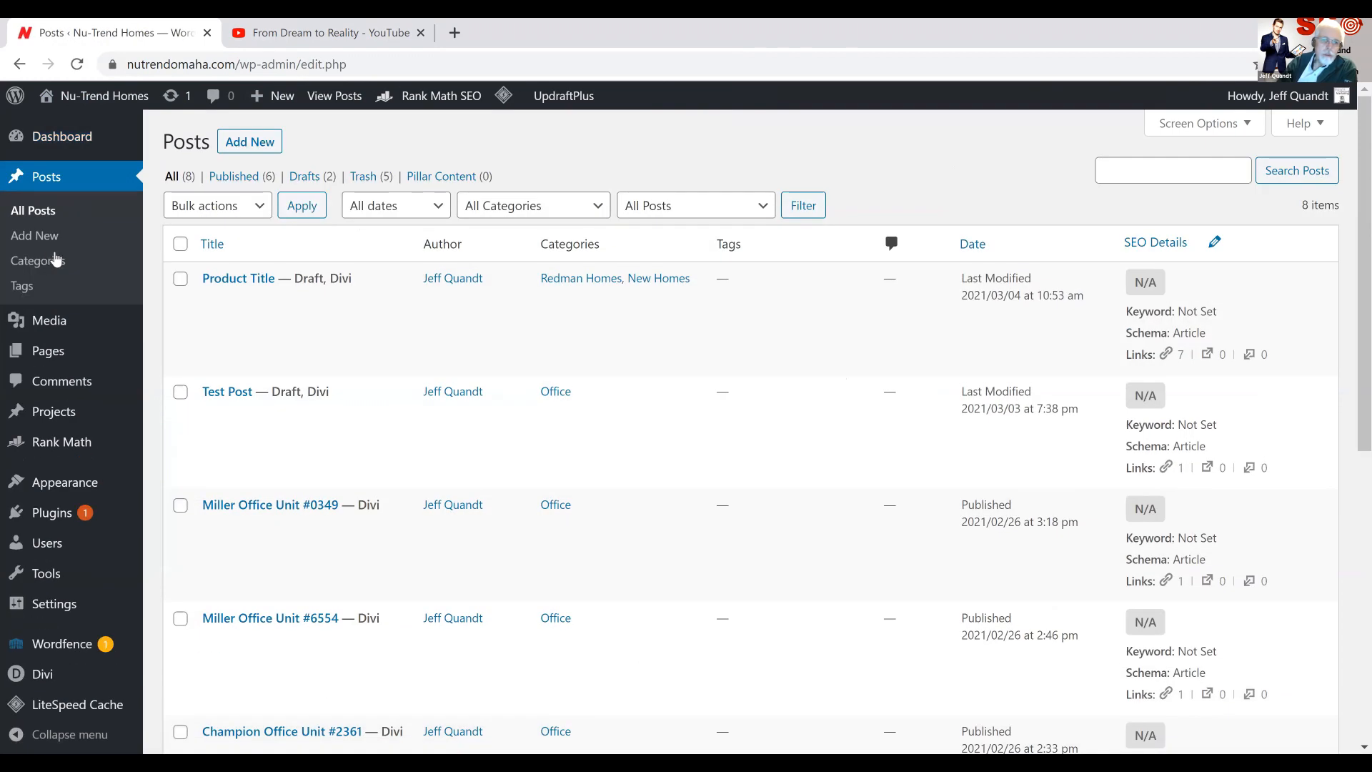
{"action": "mouse_move", "coordinate": [204, 269]}
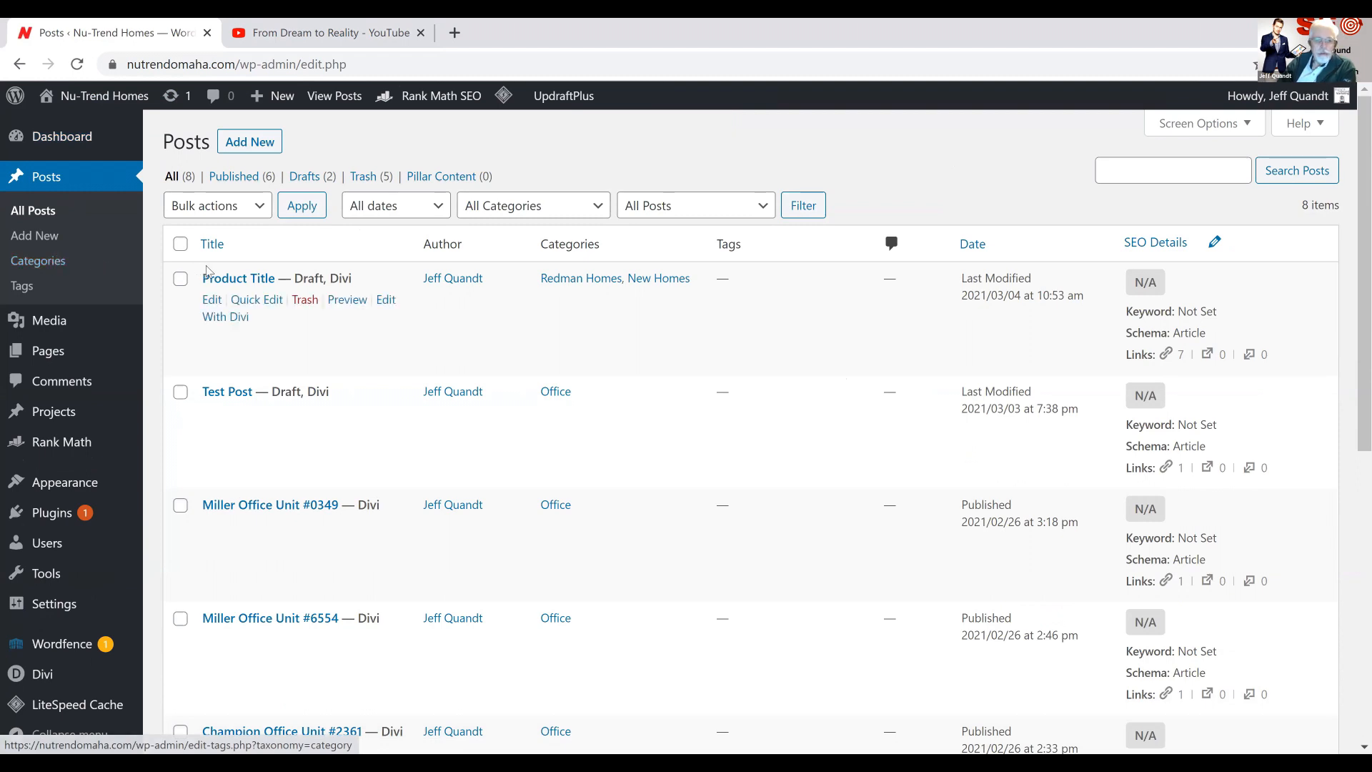
{"action": "left_click", "coordinate": [267, 304]}
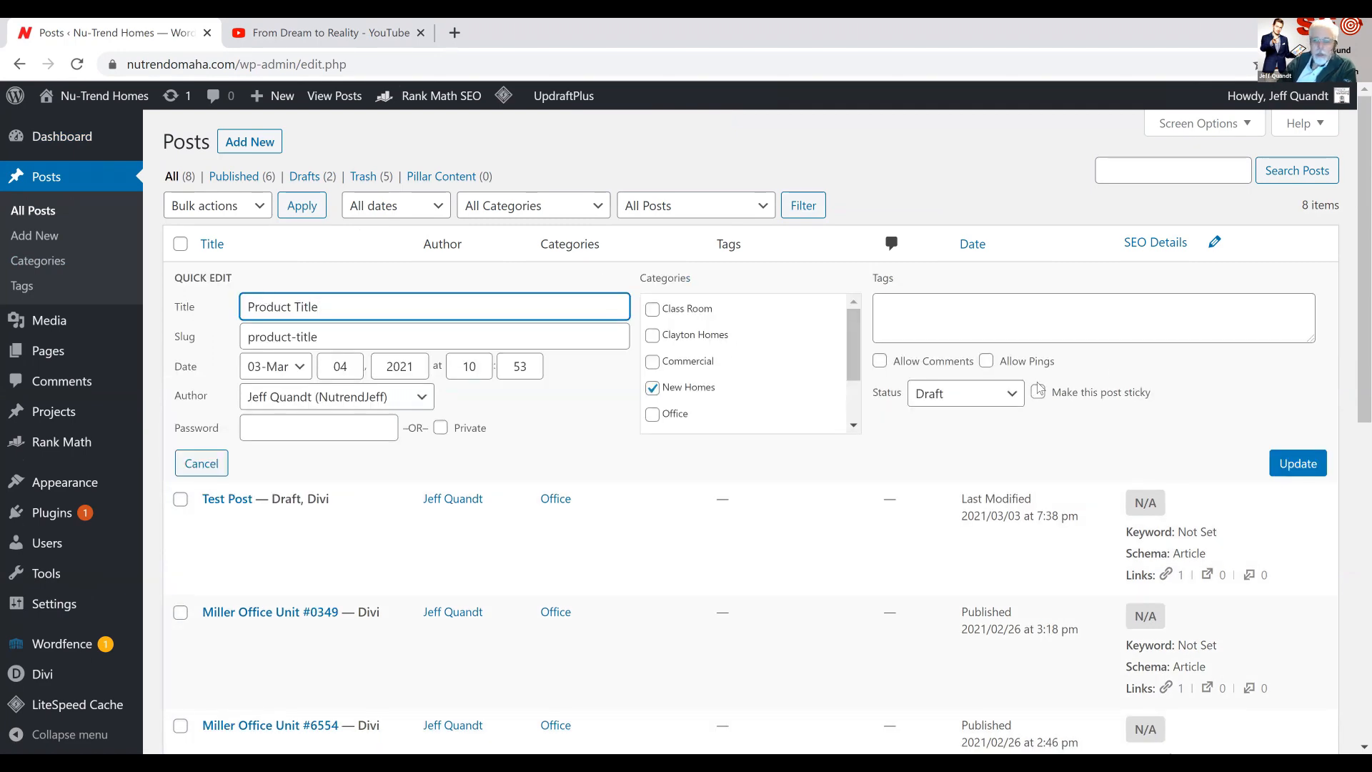
{"action": "left_click", "coordinate": [1007, 398]}
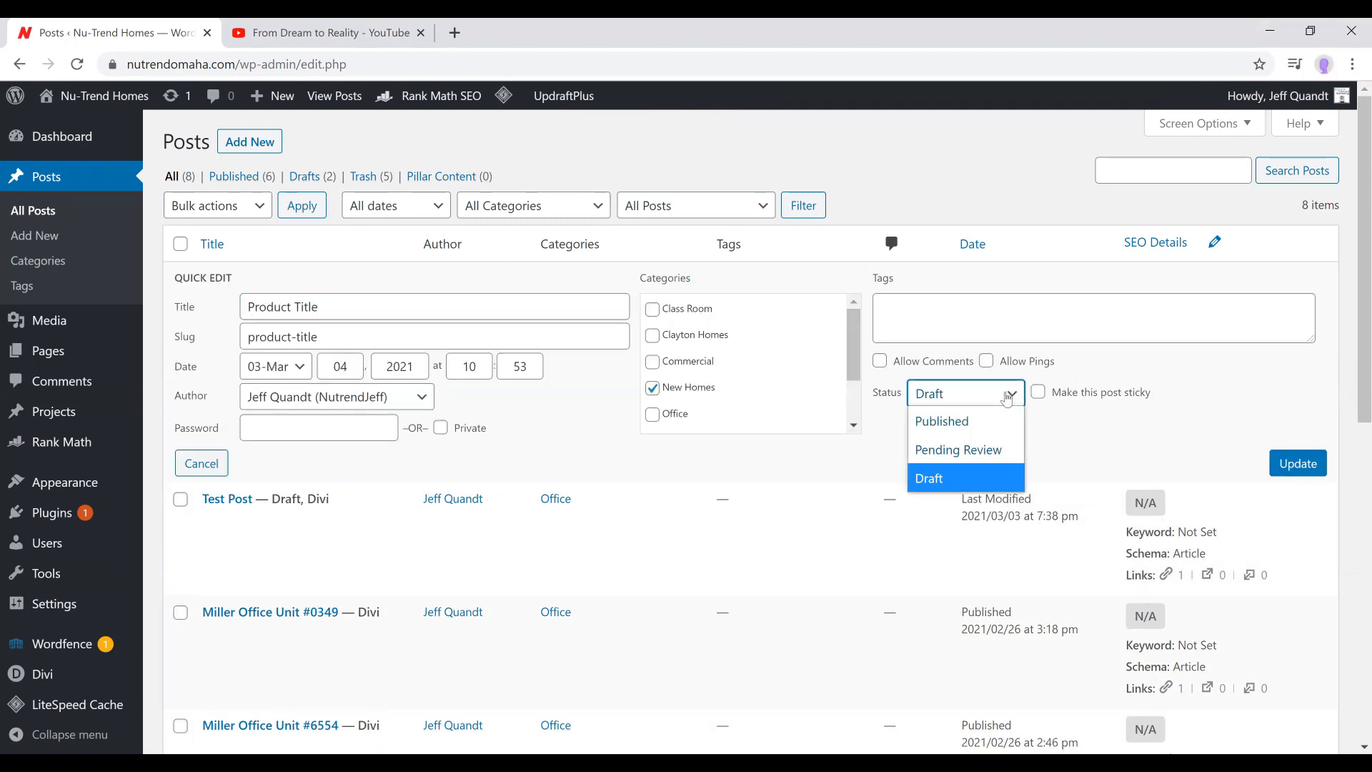
{"action": "left_click", "coordinate": [966, 430]}
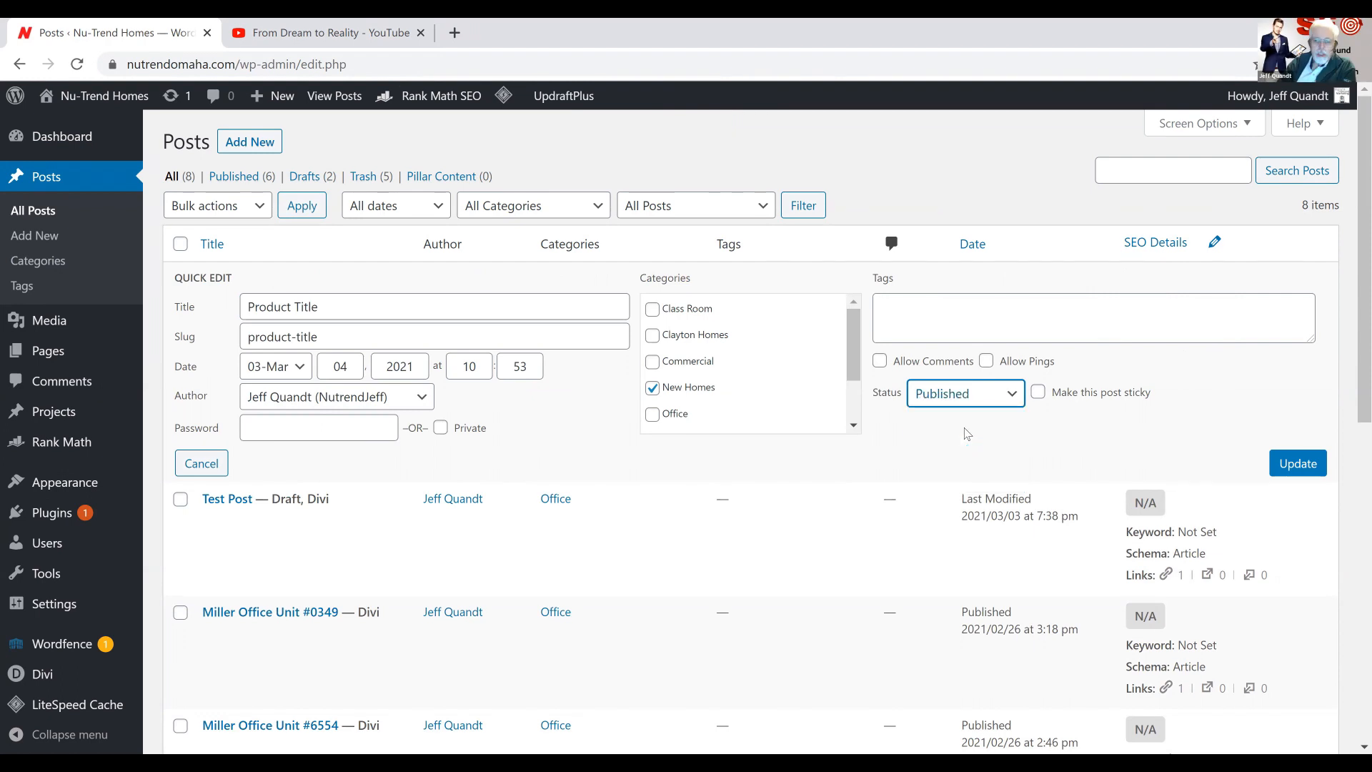
{"action": "left_click", "coordinate": [1280, 459]}
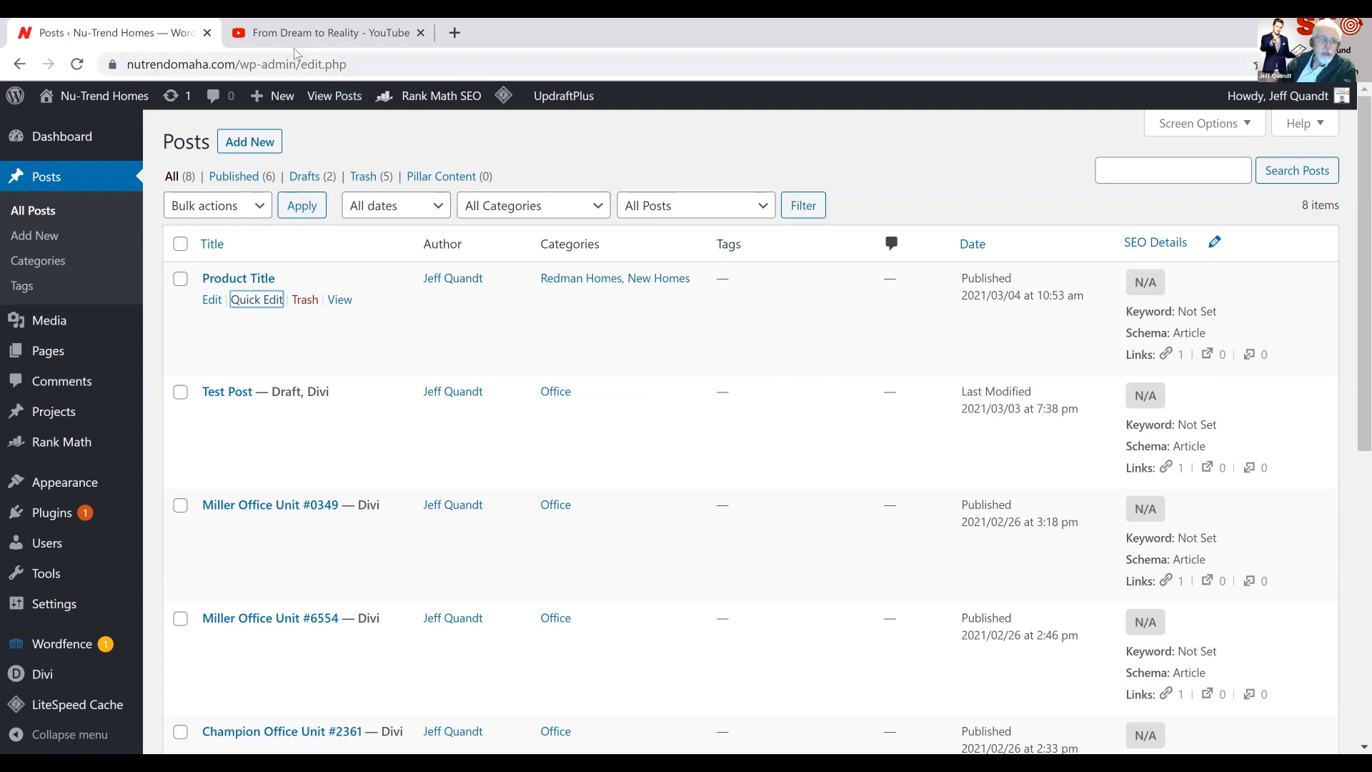
Open the Nu-Trend Homes website in a new browser tab and switch to it, keeping the posts list open
{"action": "right_click", "coordinate": [120, 99]}
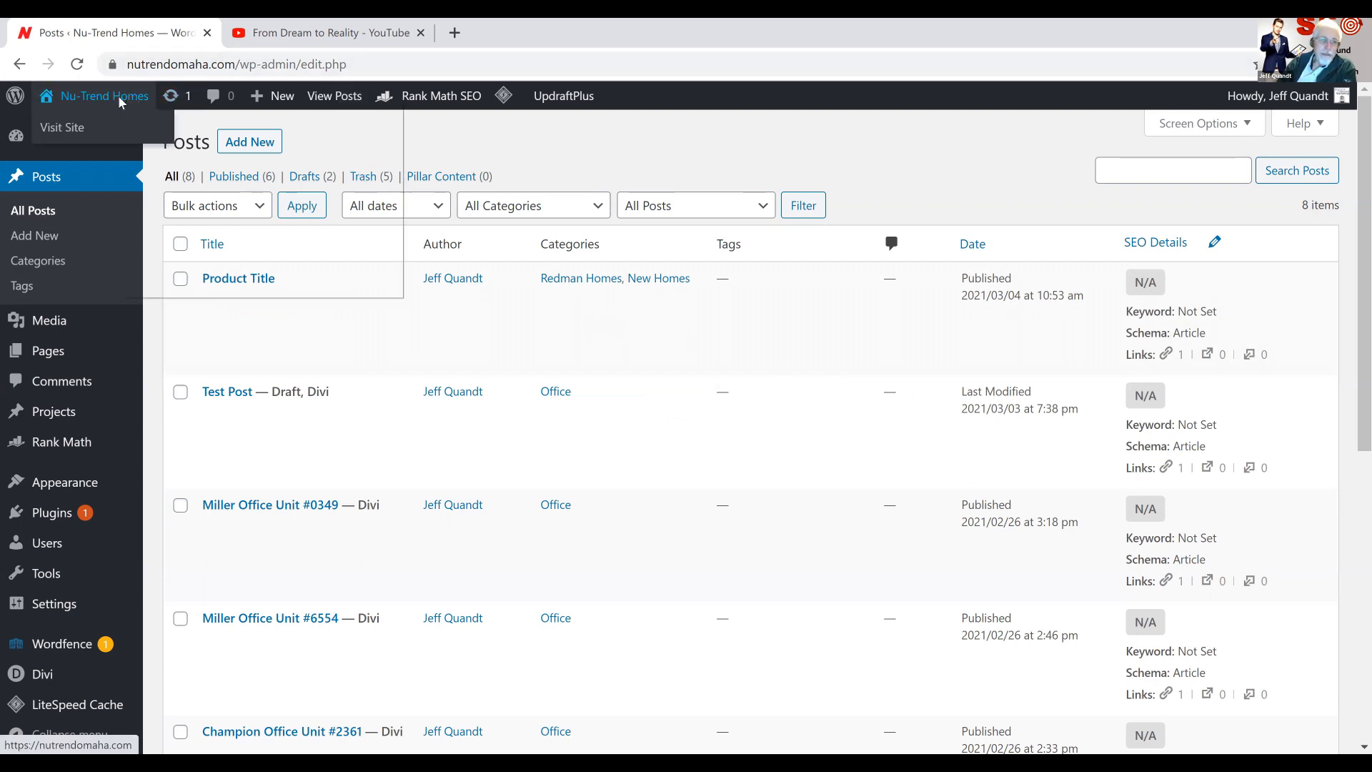
{"action": "left_click", "coordinate": [142, 111]}
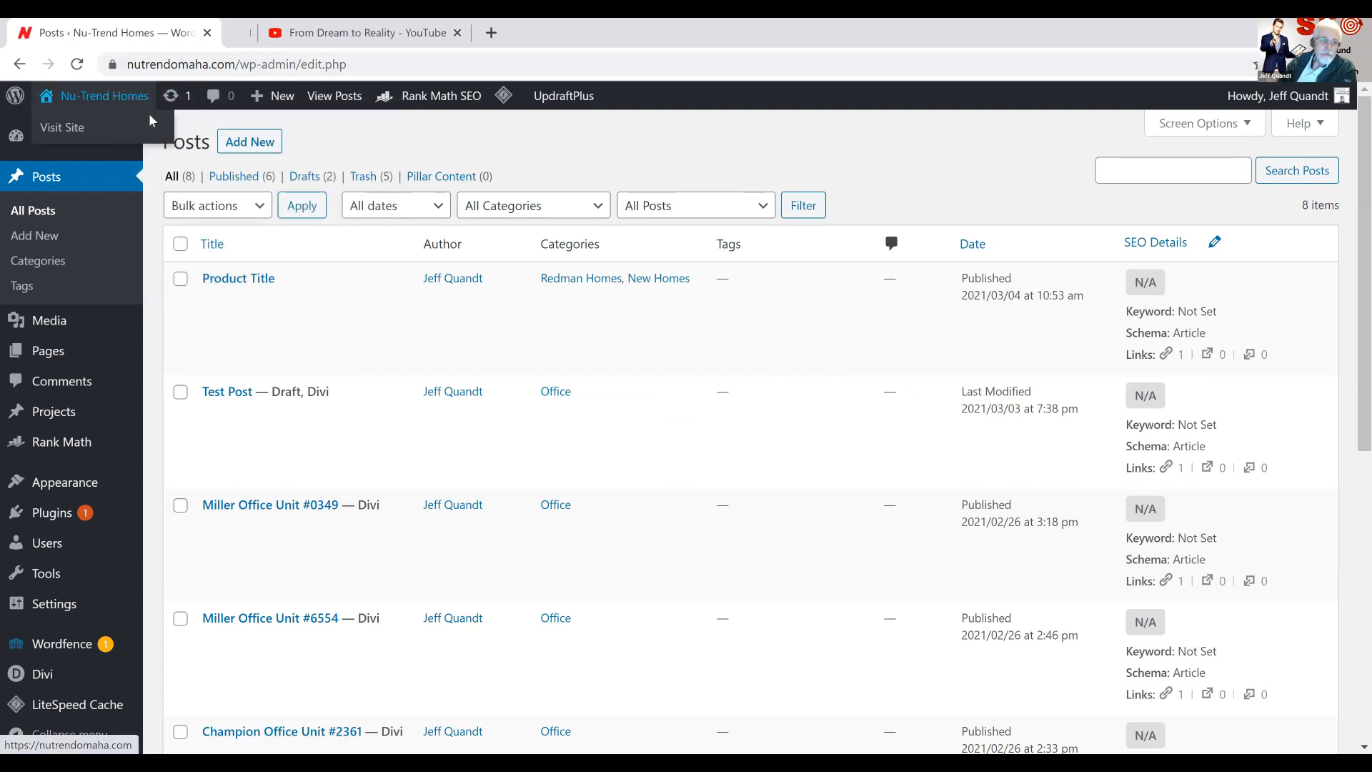
{"action": "left_click", "coordinate": [287, 22]}
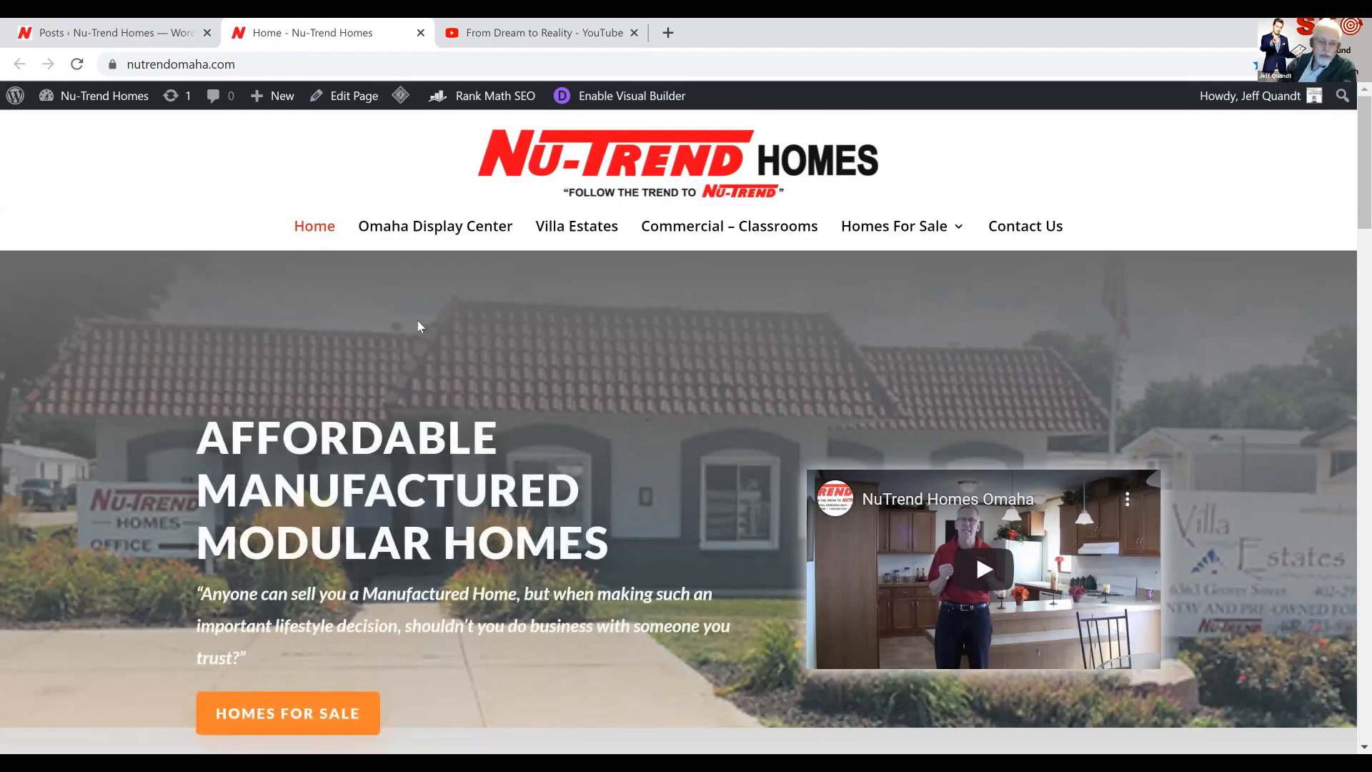
Review the home page down to its Homes for Sale section and check the listings for the new product post
{"action": "scroll", "coordinate": [420, 326], "scroll_direction": "down", "scroll_amount": 2}
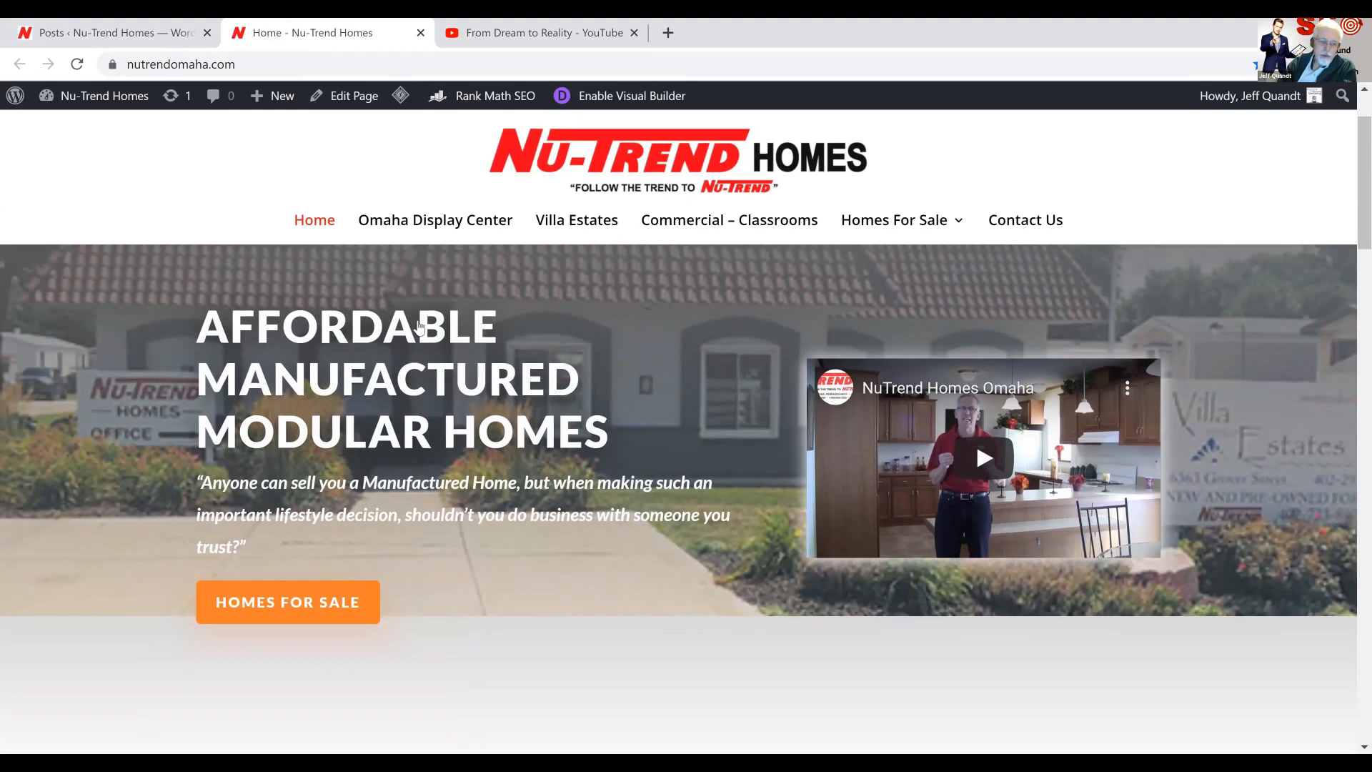
{"action": "scroll", "coordinate": [419, 327], "scroll_direction": "down", "scroll_amount": 15}
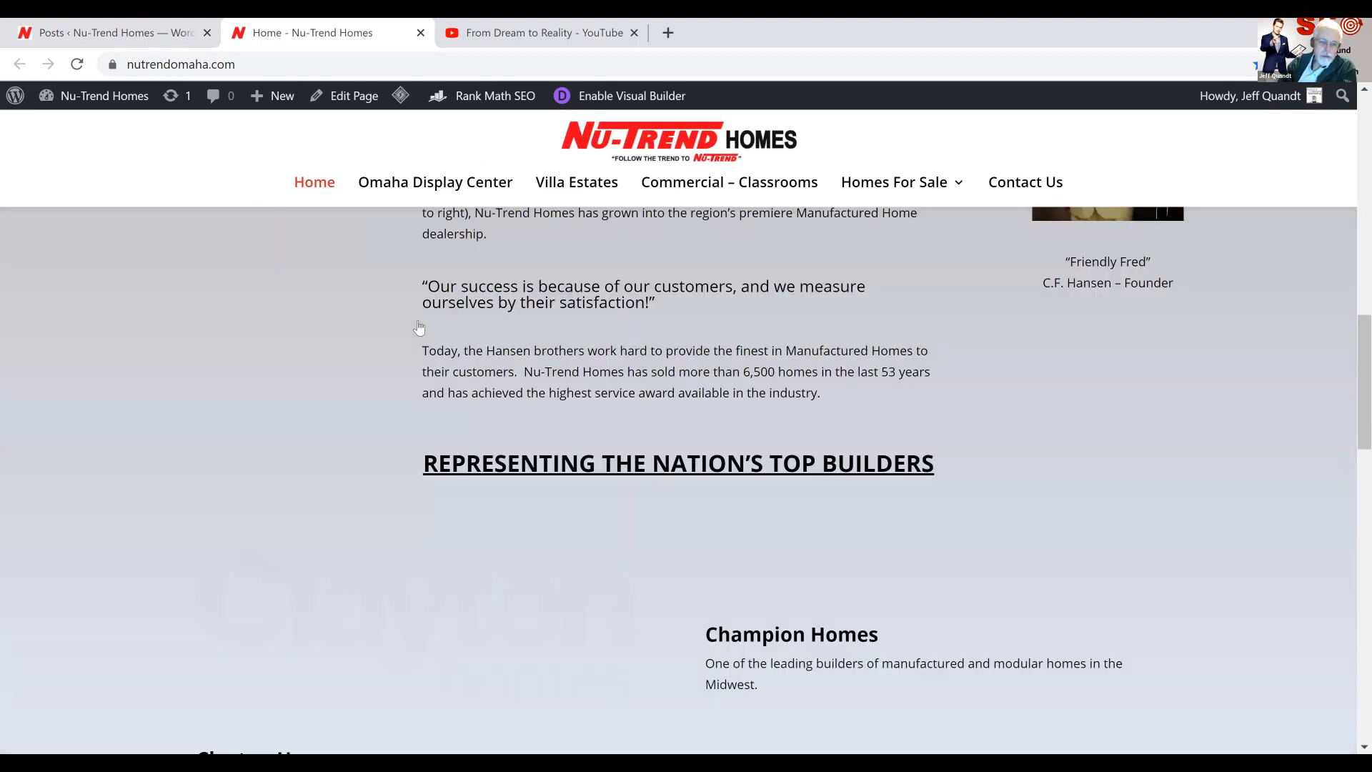
{"action": "scroll", "coordinate": [419, 326], "scroll_direction": "down", "scroll_amount": 10}
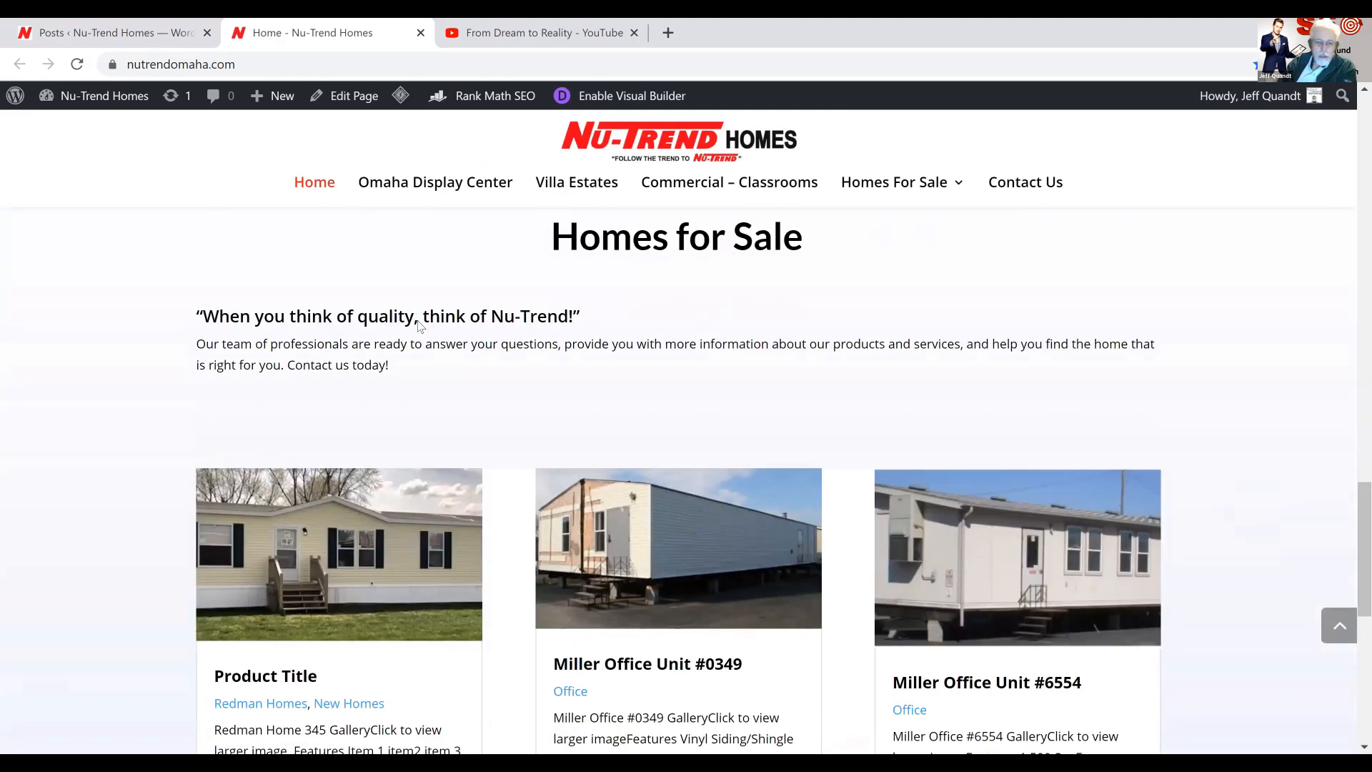
{"action": "scroll", "coordinate": [420, 327], "scroll_direction": "down", "scroll_amount": 10}
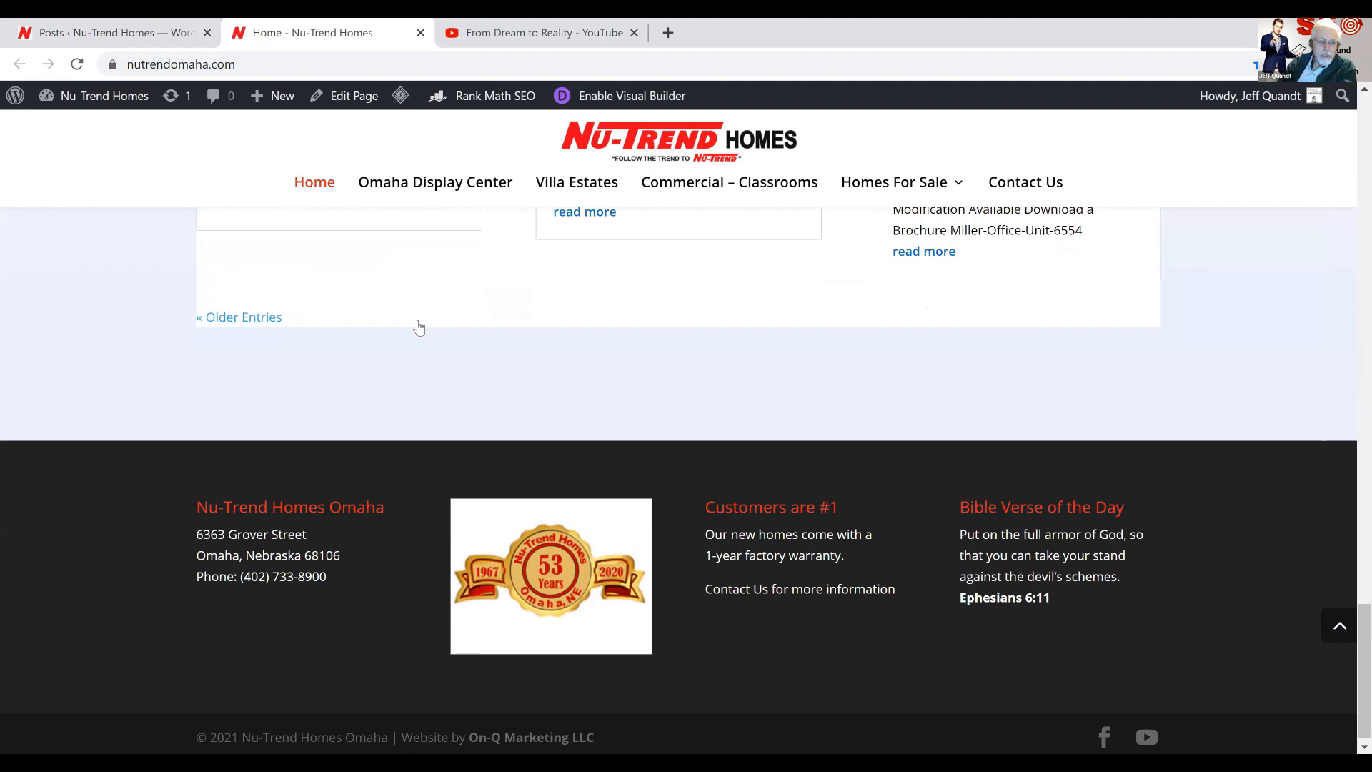
{"action": "scroll", "coordinate": [419, 326], "scroll_direction": "up", "scroll_amount": 5}
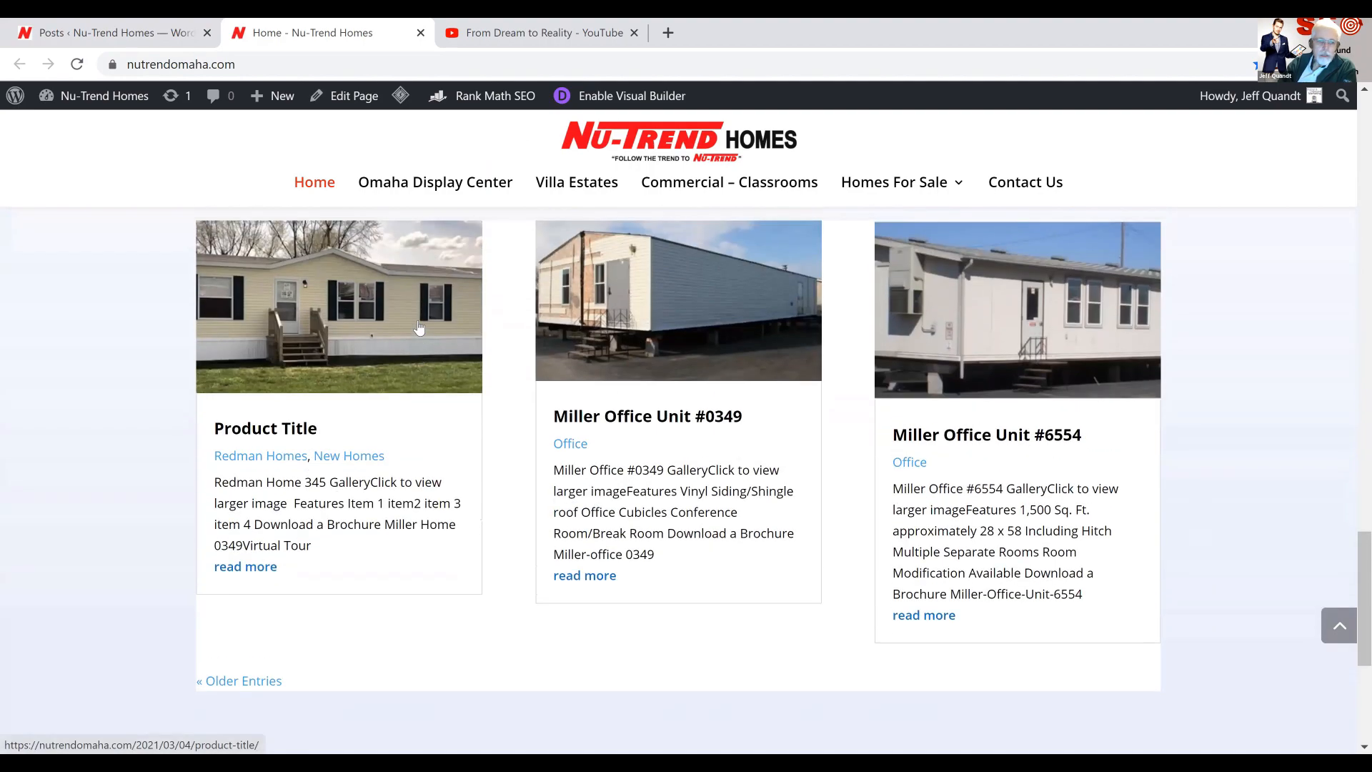
Open the older entries of the home page's Homes for Sale listings and review the units shown there
{"action": "left_click", "coordinate": [238, 687]}
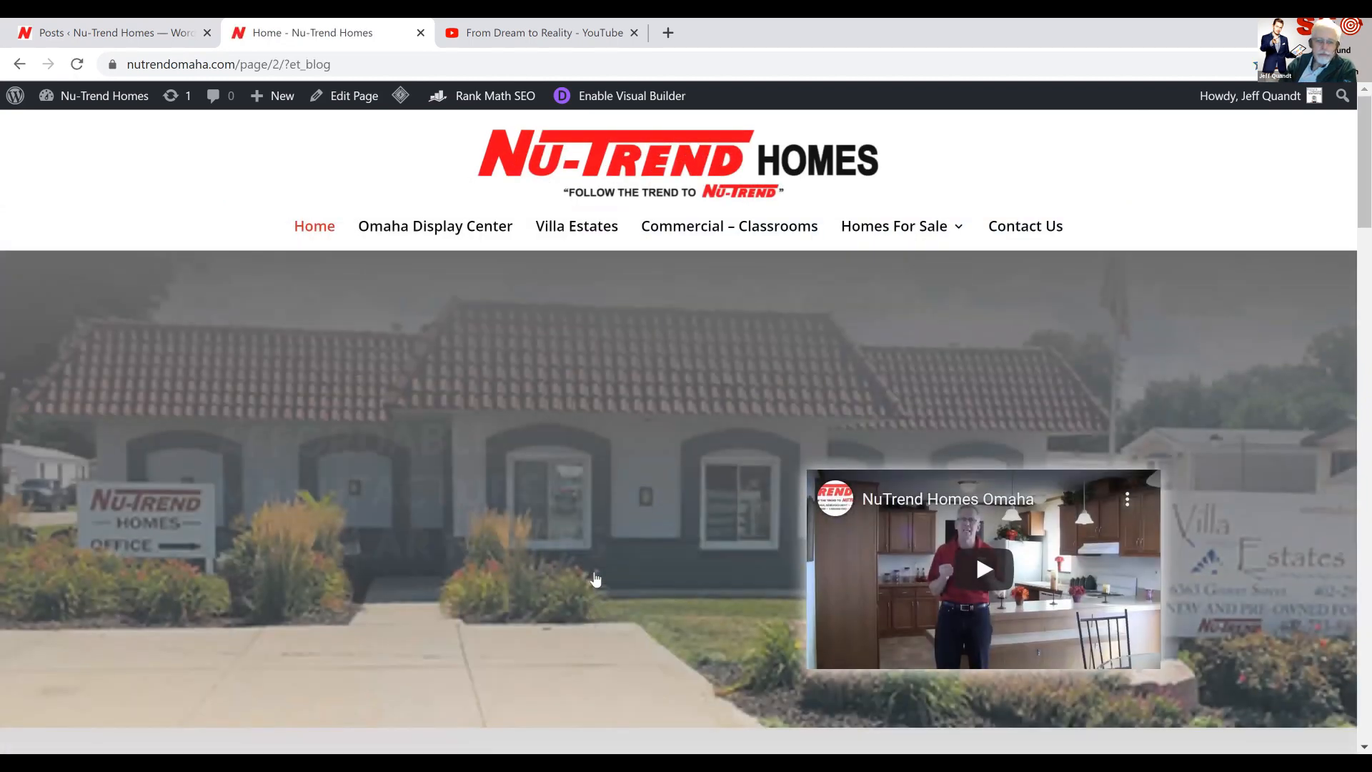
{"action": "scroll", "coordinate": [593, 570], "scroll_direction": "down", "scroll_amount": 3}
{"action": "scroll", "coordinate": [594, 572], "scroll_direction": "down", "scroll_amount": 15}
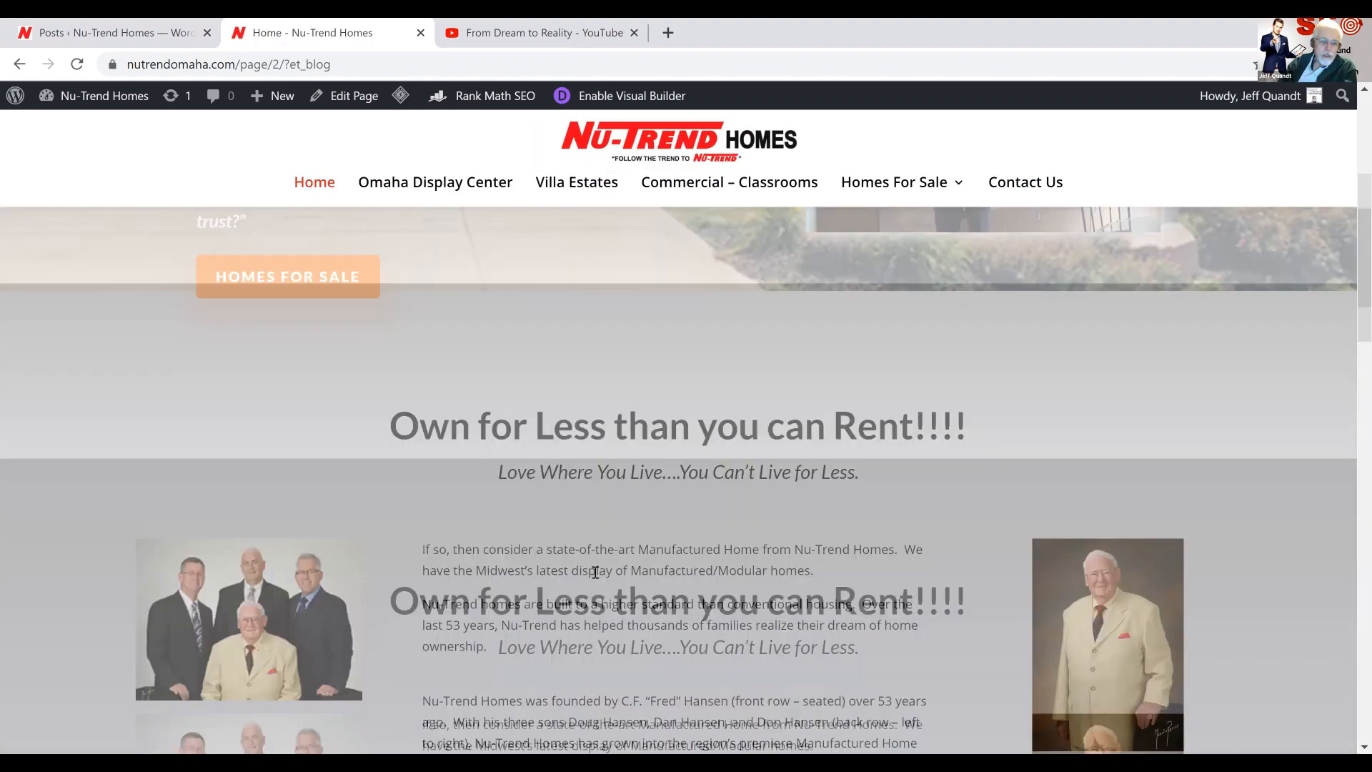
{"action": "scroll", "coordinate": [594, 572], "scroll_direction": "down", "scroll_amount": 10}
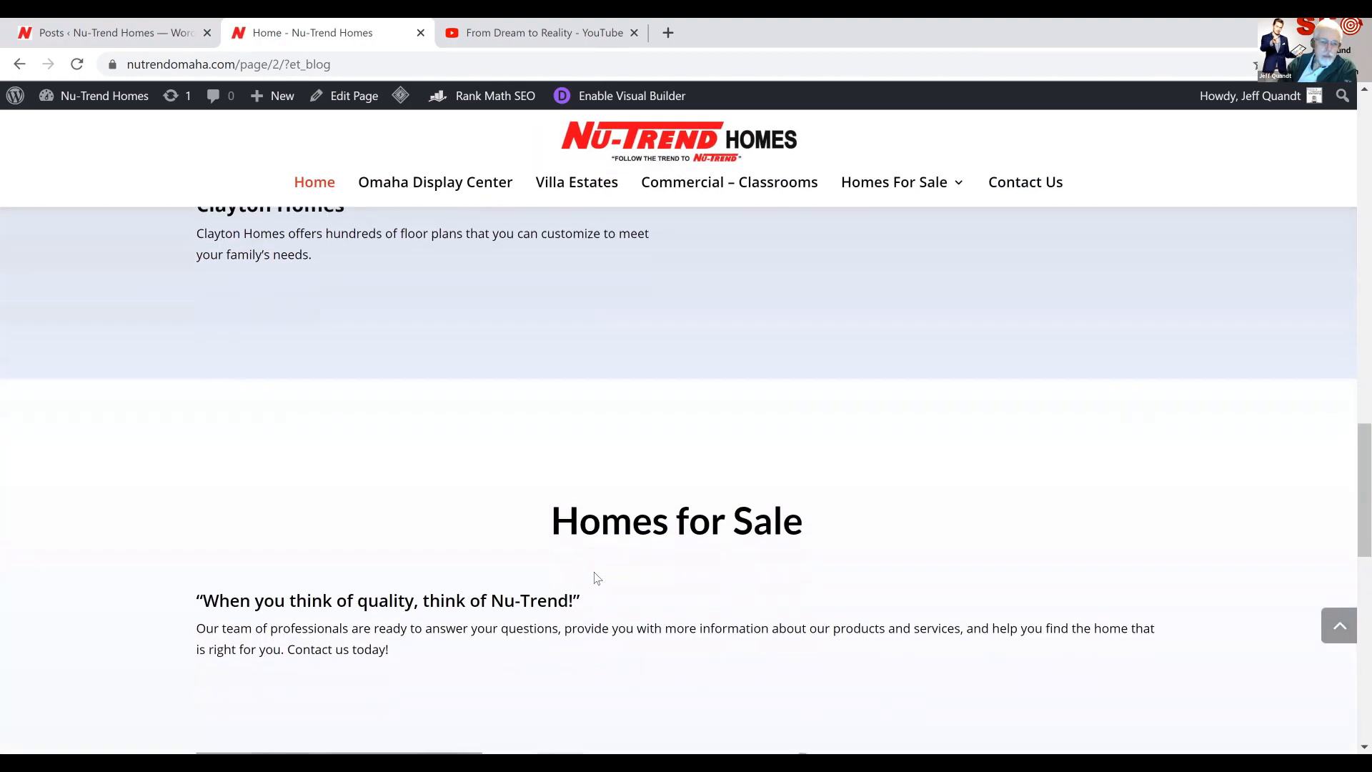
{"action": "scroll", "coordinate": [387, 387], "scroll_direction": "down", "scroll_amount": 5}
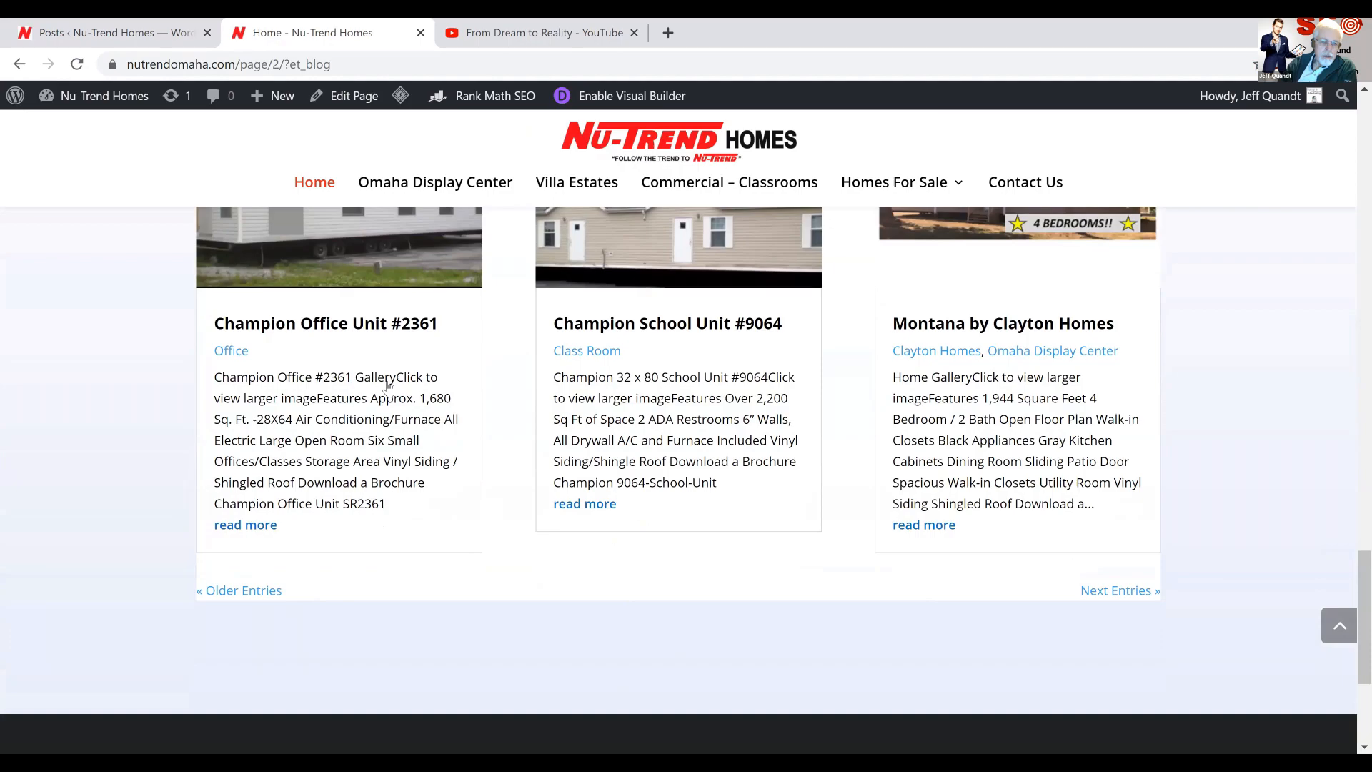
{"action": "scroll", "coordinate": [388, 387], "scroll_direction": "up", "scroll_amount": 10}
{"action": "scroll", "coordinate": [388, 383], "scroll_direction": "up", "scroll_amount": 15}
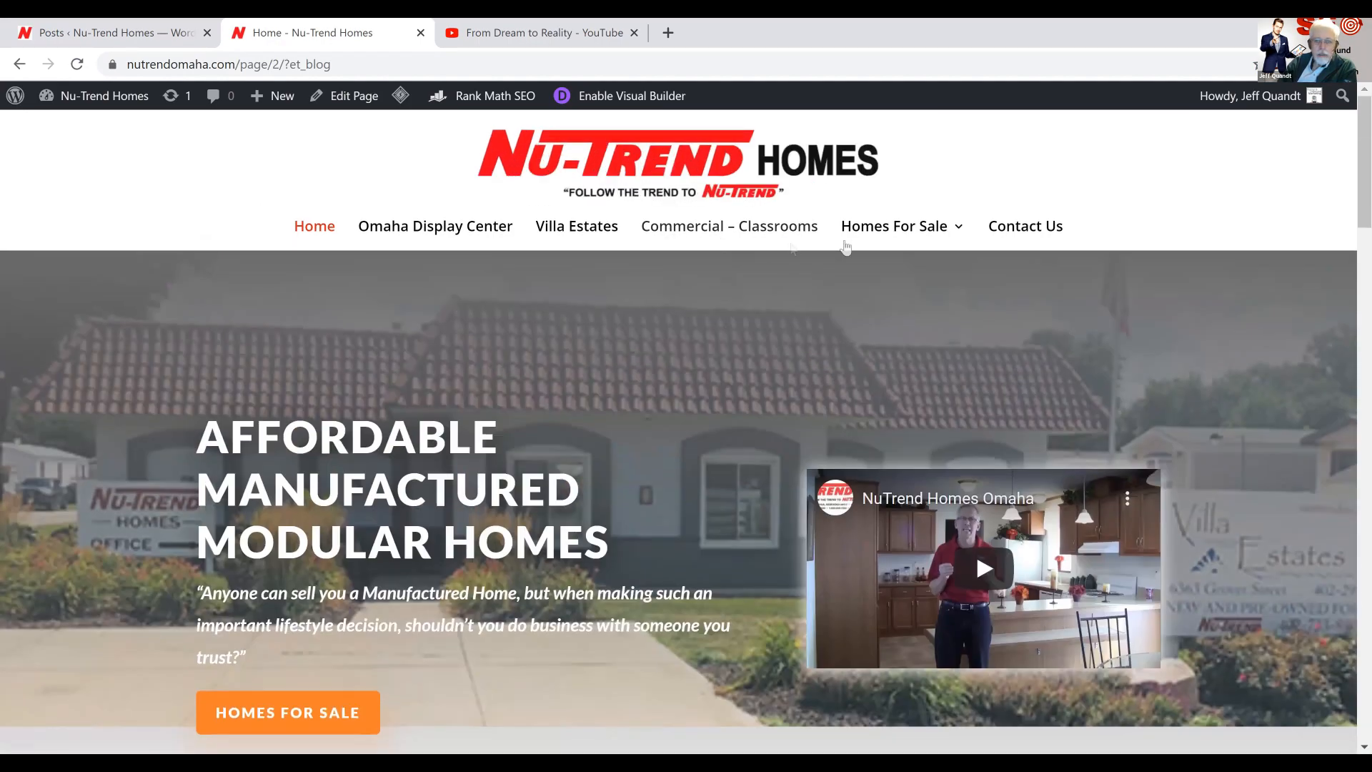
Open the Homes For Sale page and review its builder introductions for Clayton Homes and Redman Homes
{"action": "mouse_move", "coordinate": [861, 236]}
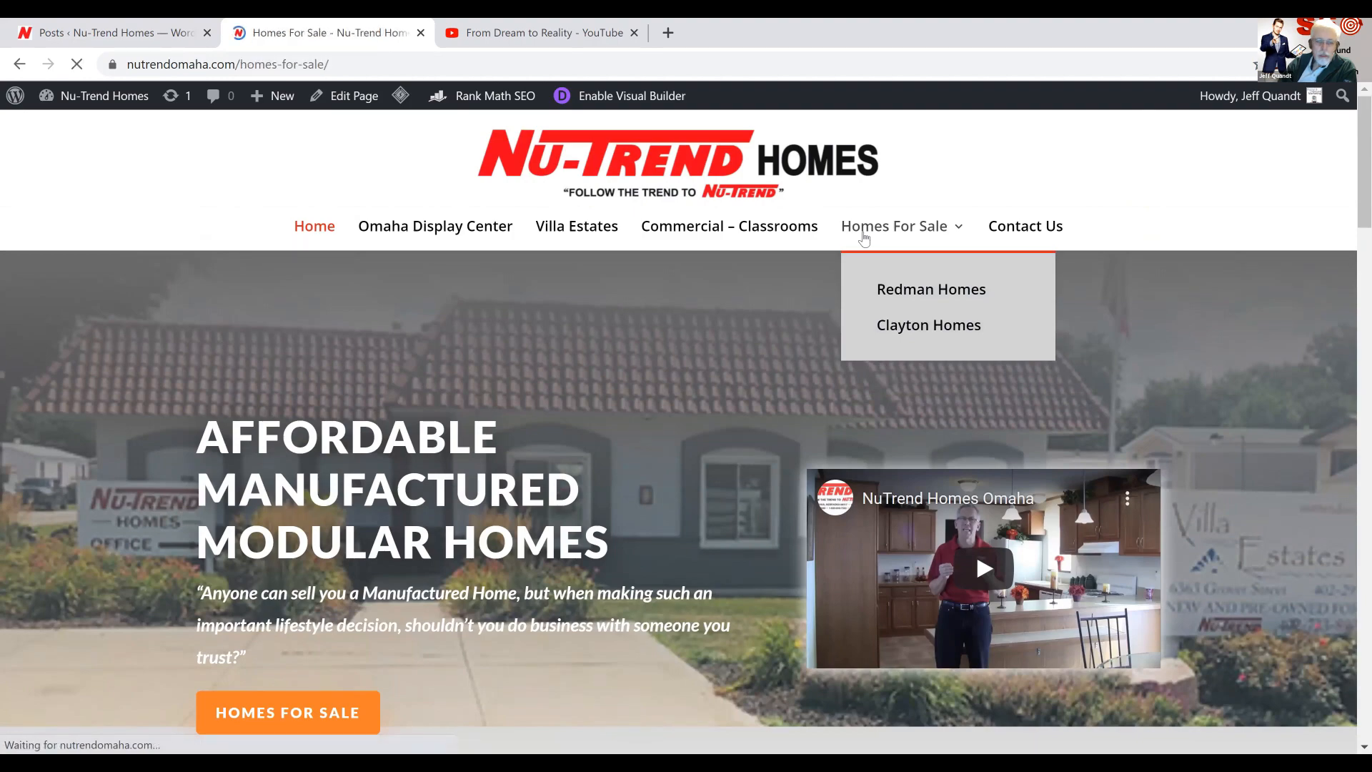
{"action": "scroll", "coordinate": [864, 238], "scroll_direction": "down", "scroll_amount": 10}
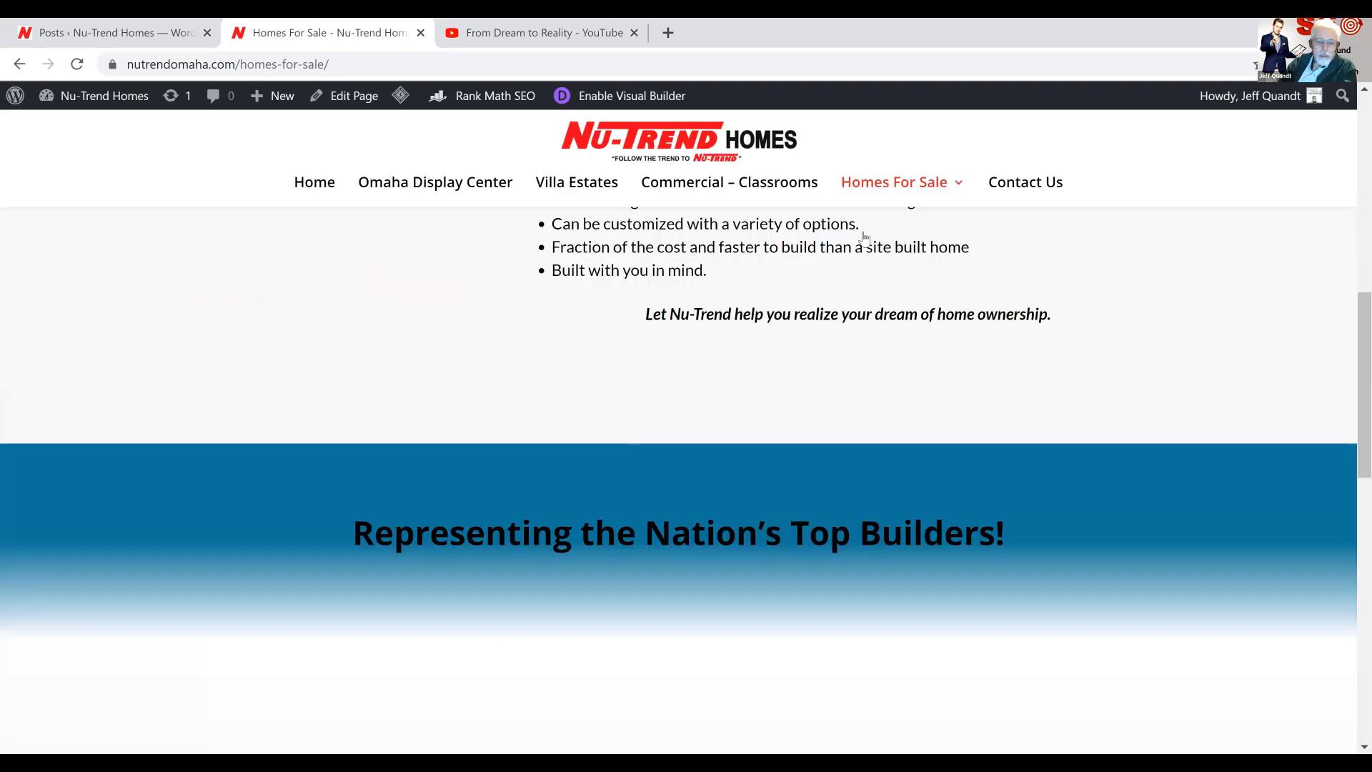
{"action": "scroll", "coordinate": [864, 238], "scroll_direction": "down", "scroll_amount": 6}
{"action": "scroll", "coordinate": [864, 238], "scroll_direction": "down", "scroll_amount": 4}
{"action": "scroll", "coordinate": [865, 236], "scroll_direction": "up", "scroll_amount": 4}
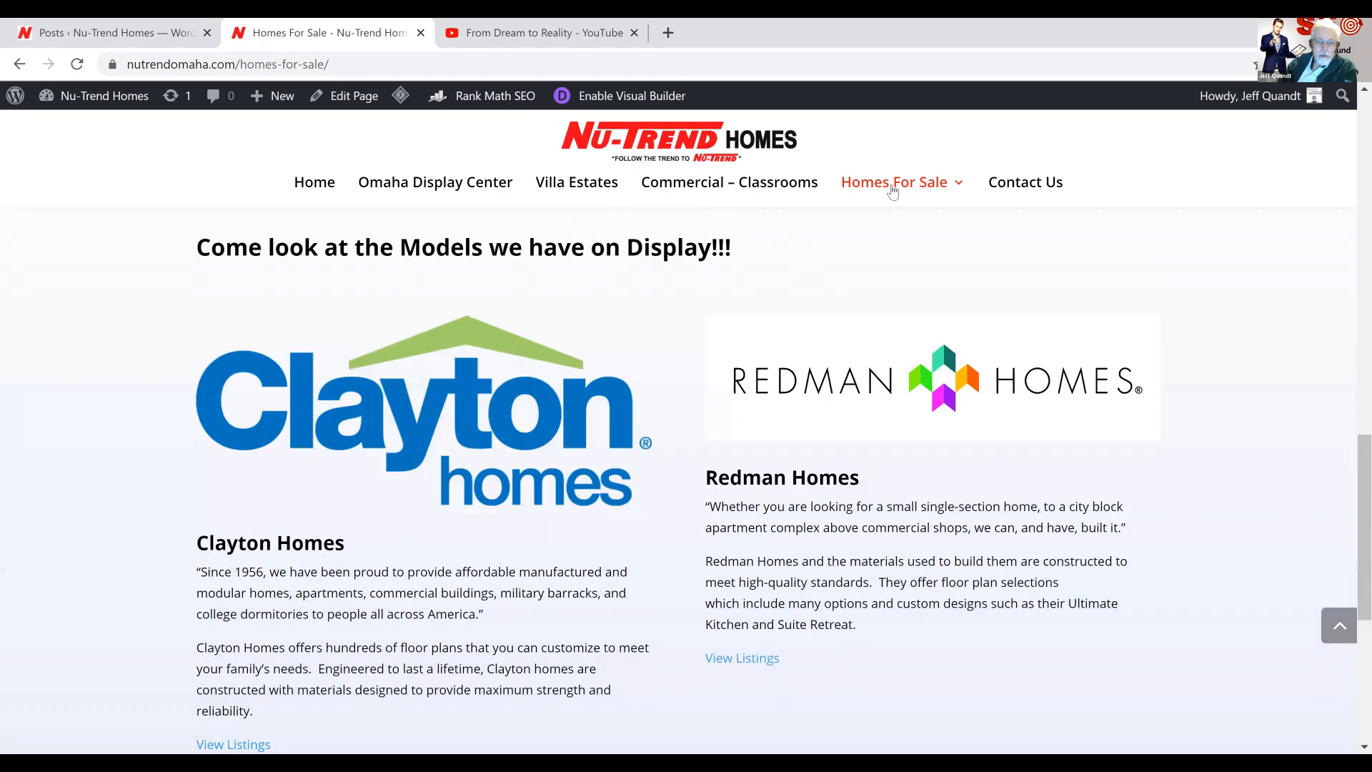
Open the Clayton Homes page and look at its introduction and Featured Listings
{"action": "scroll", "coordinate": [892, 190], "scroll_direction": "up", "scroll_amount": 1}
{"action": "mouse_move", "coordinate": [892, 189]}
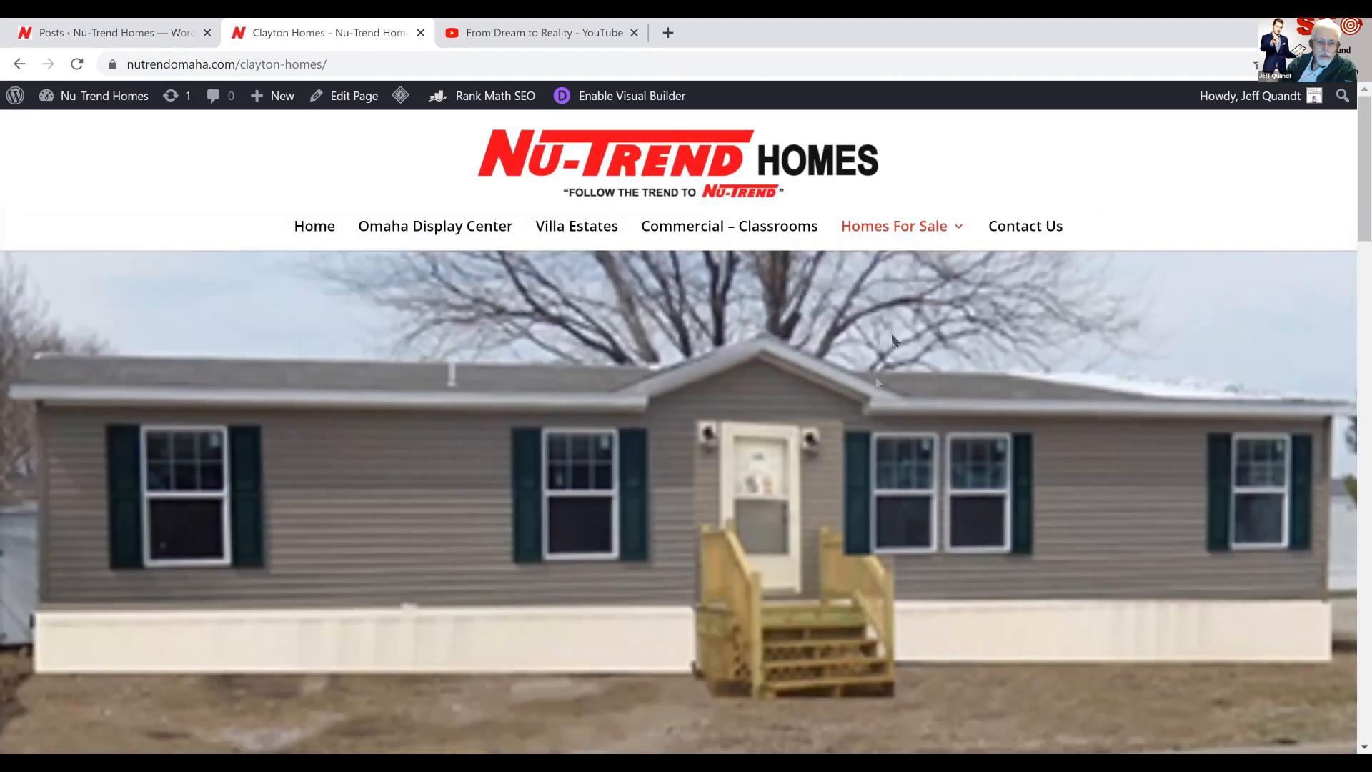
{"action": "scroll", "coordinate": [875, 388], "scroll_direction": "down", "scroll_amount": 5}
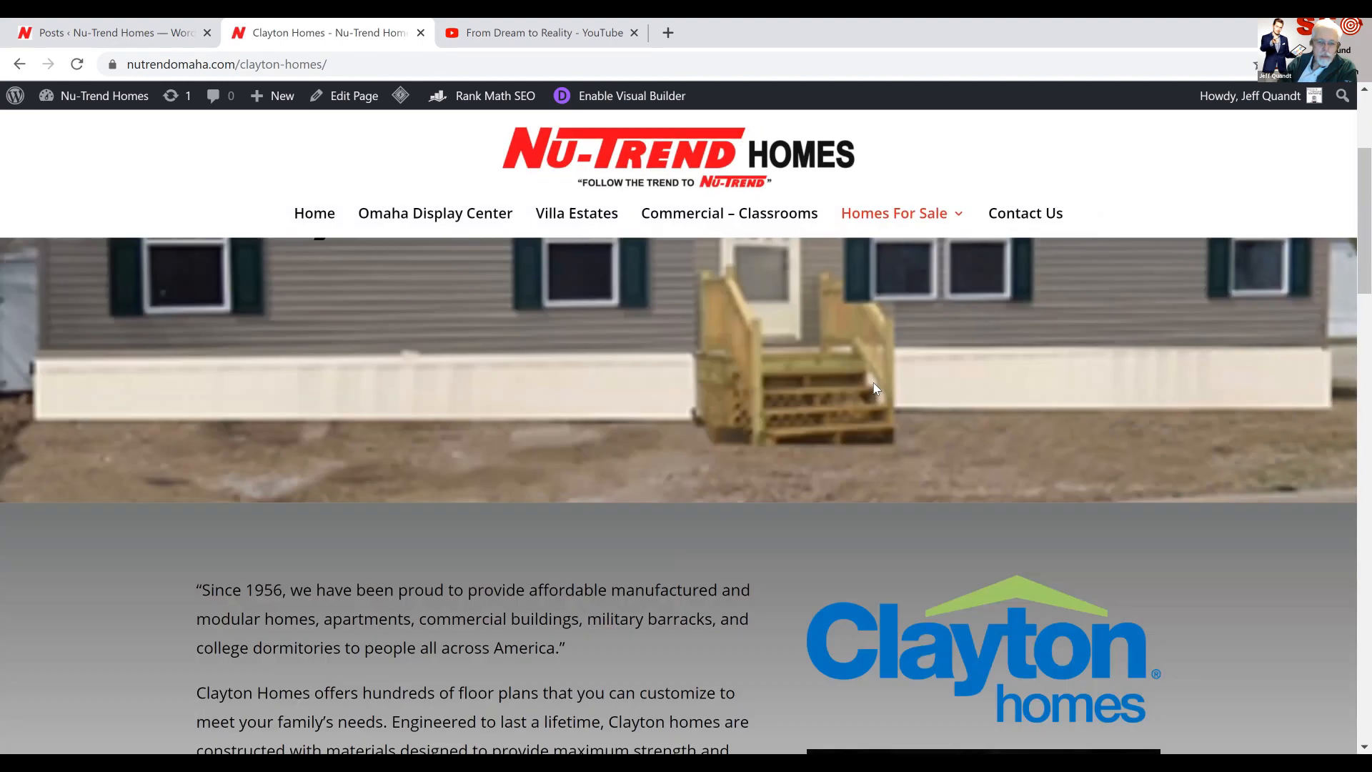
{"action": "scroll", "coordinate": [875, 388], "scroll_direction": "down", "scroll_amount": 10}
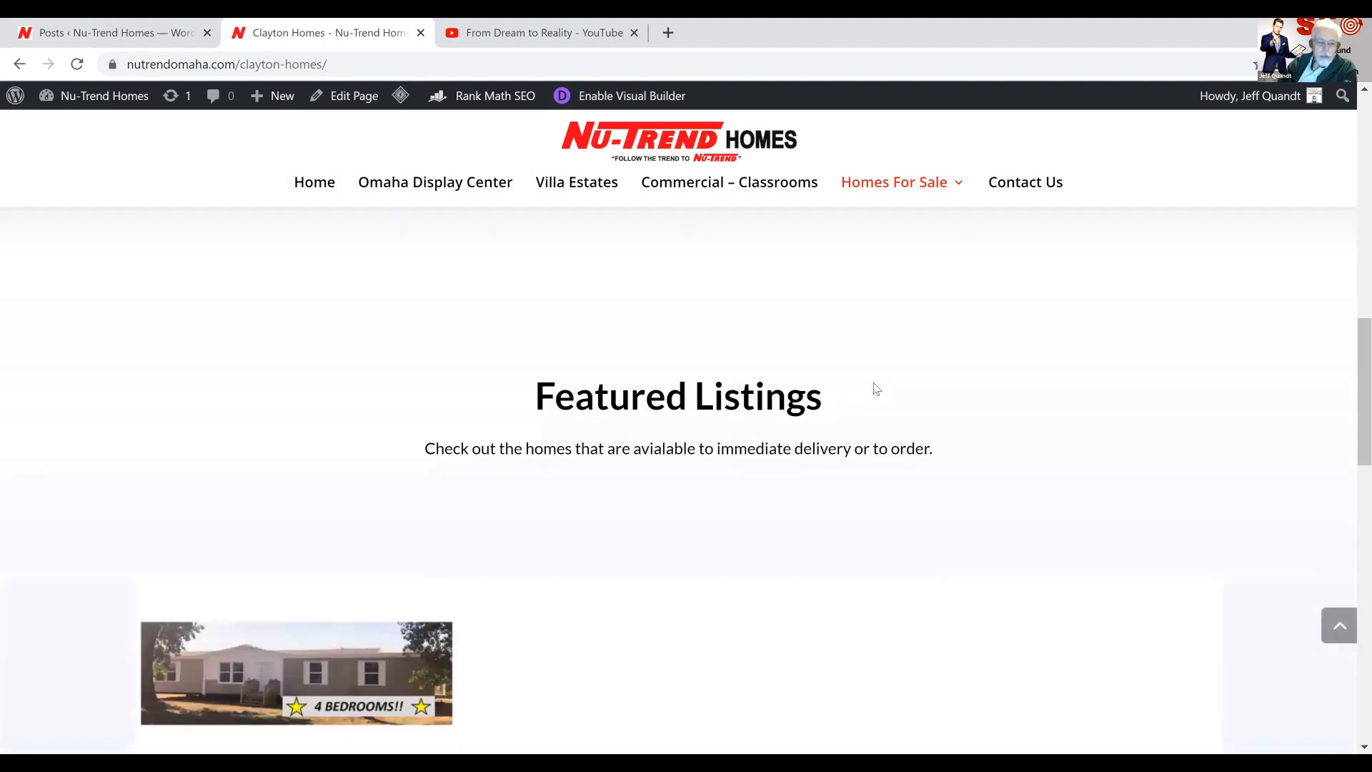
{"action": "scroll", "coordinate": [887, 321], "scroll_direction": "up", "scroll_amount": 5}
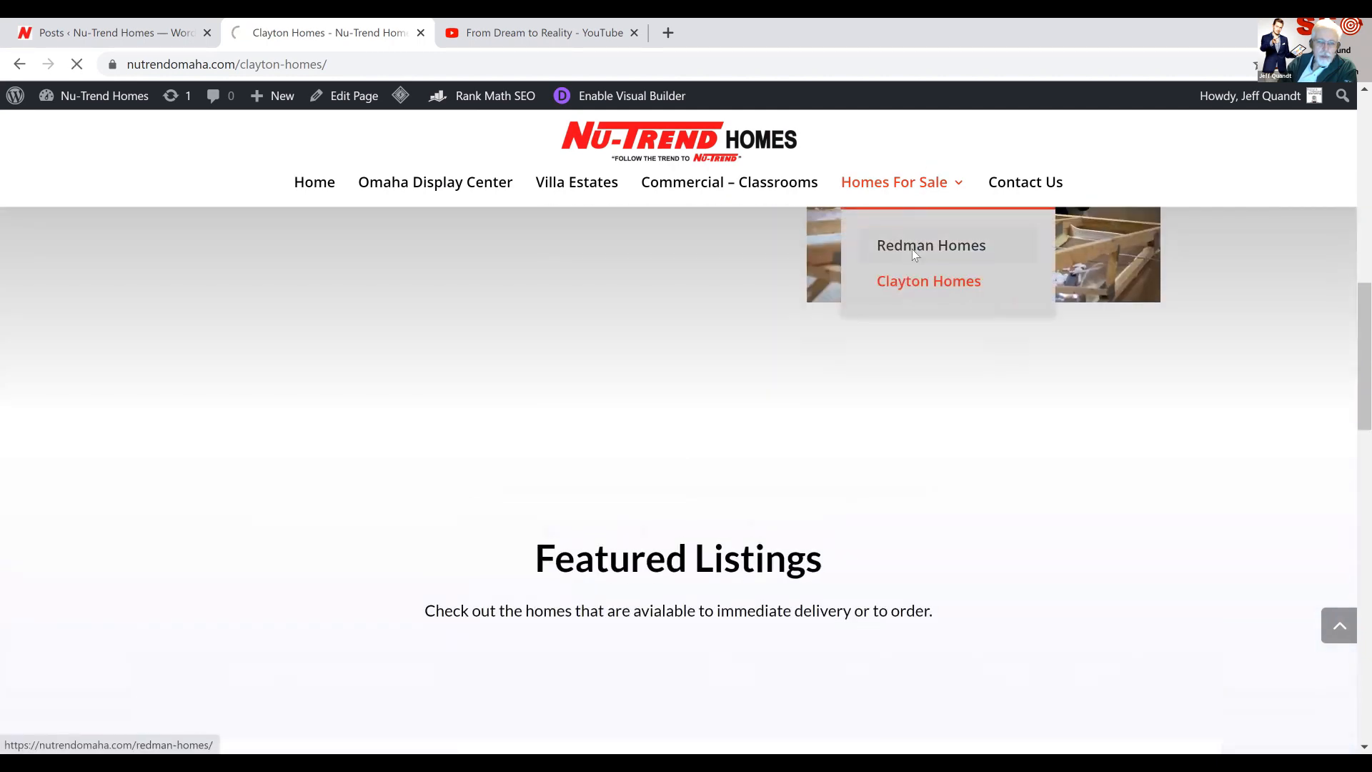
Open the Redman Homes page and check its Featured Listings for the Product Title post
{"action": "left_click", "coordinate": [912, 249]}
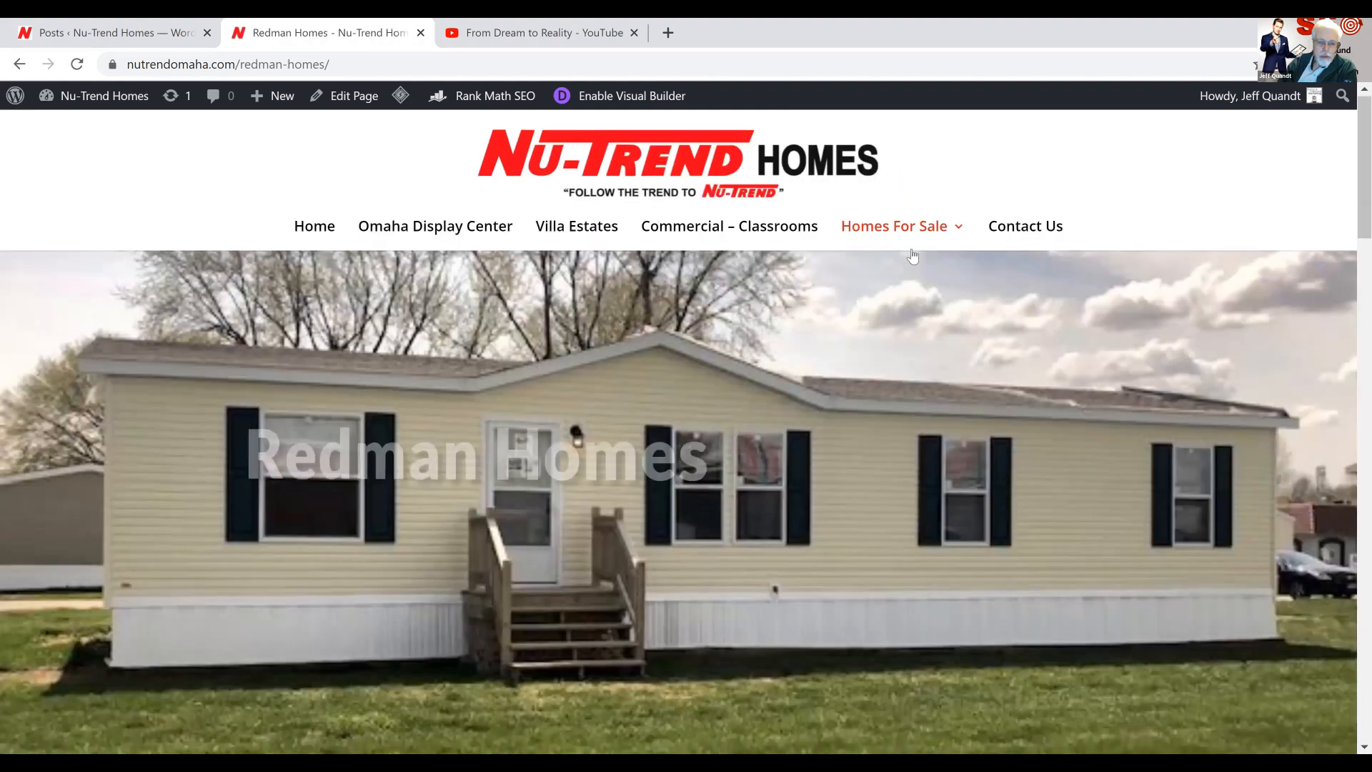
{"action": "scroll", "coordinate": [912, 256], "scroll_direction": "down", "scroll_amount": 5}
{"action": "scroll", "coordinate": [912, 256], "scroll_direction": "down", "scroll_amount": 6}
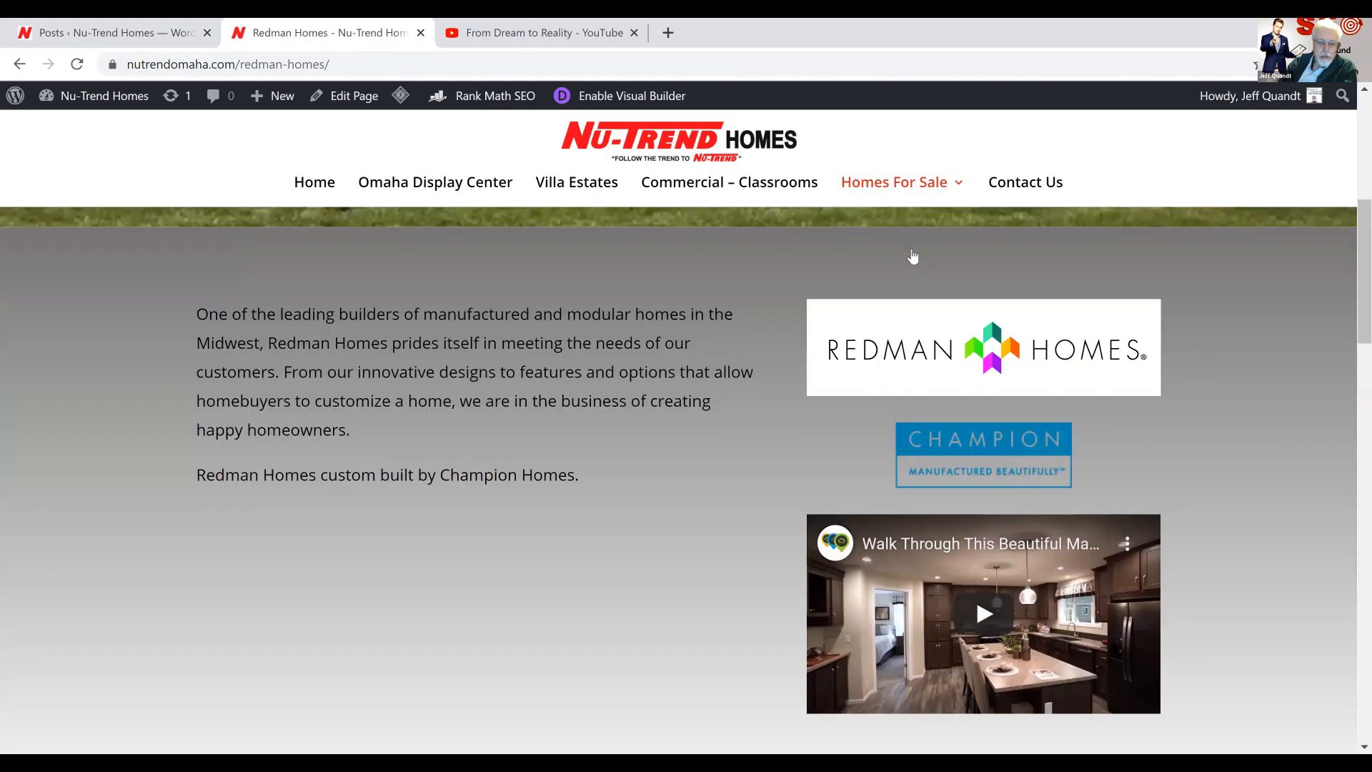
{"action": "scroll", "coordinate": [913, 256], "scroll_direction": "down", "scroll_amount": 6}
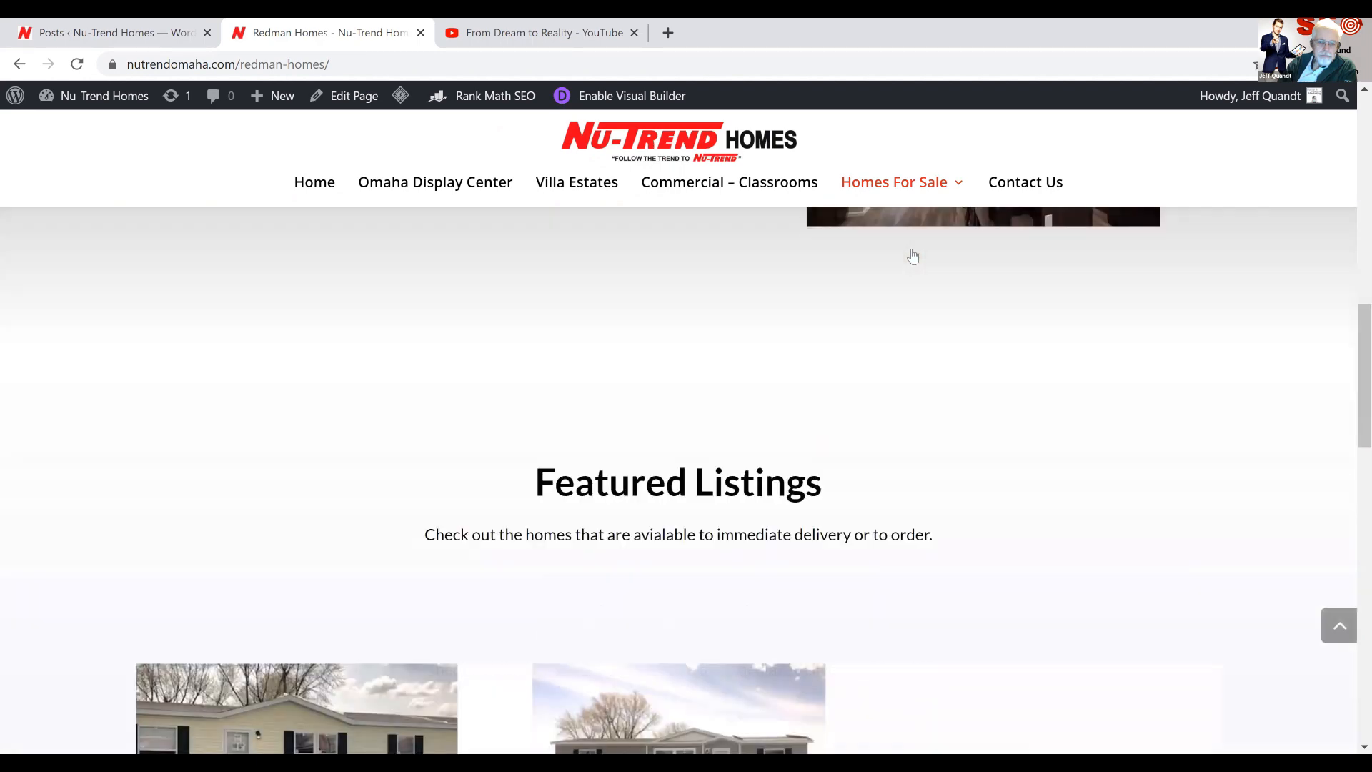
{"action": "scroll", "coordinate": [913, 256], "scroll_direction": "down", "scroll_amount": 1}
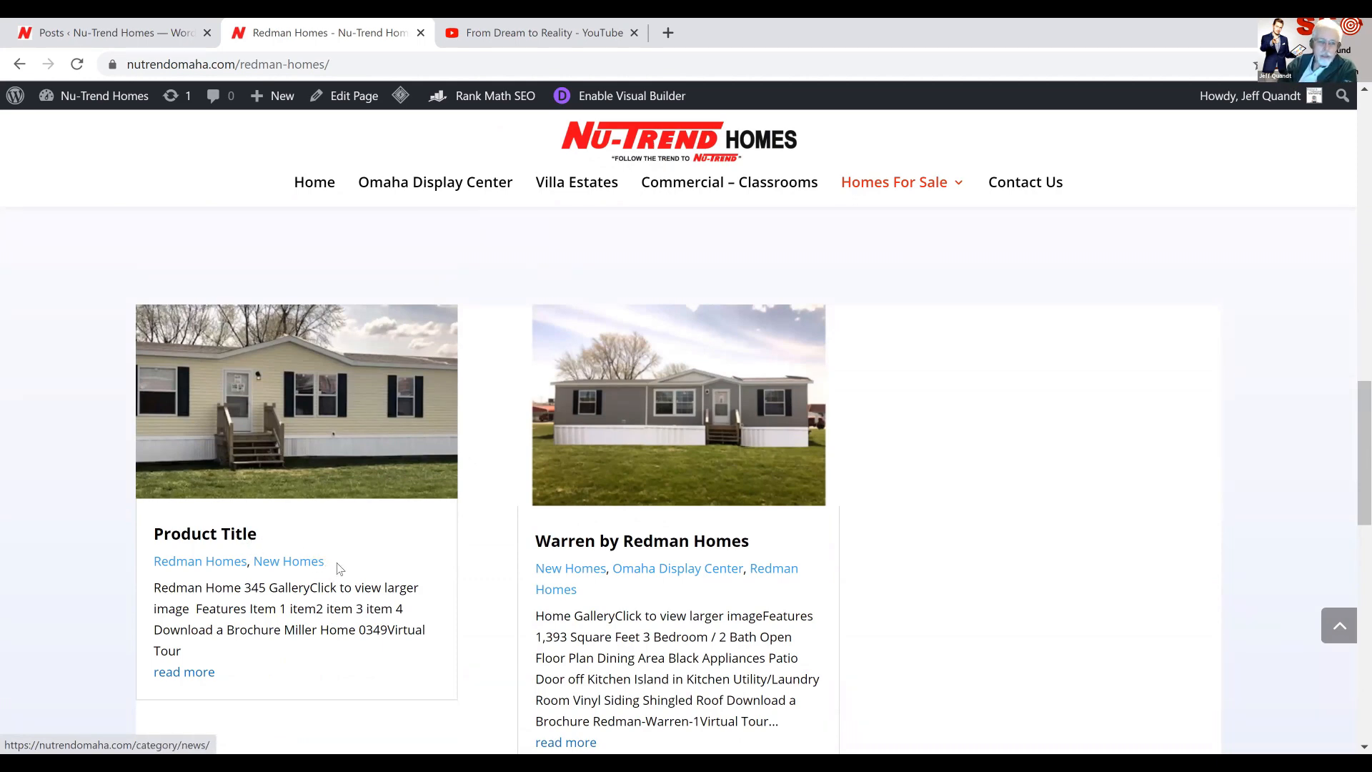
{"action": "scroll", "coordinate": [338, 569], "scroll_direction": "up", "scroll_amount": 5}
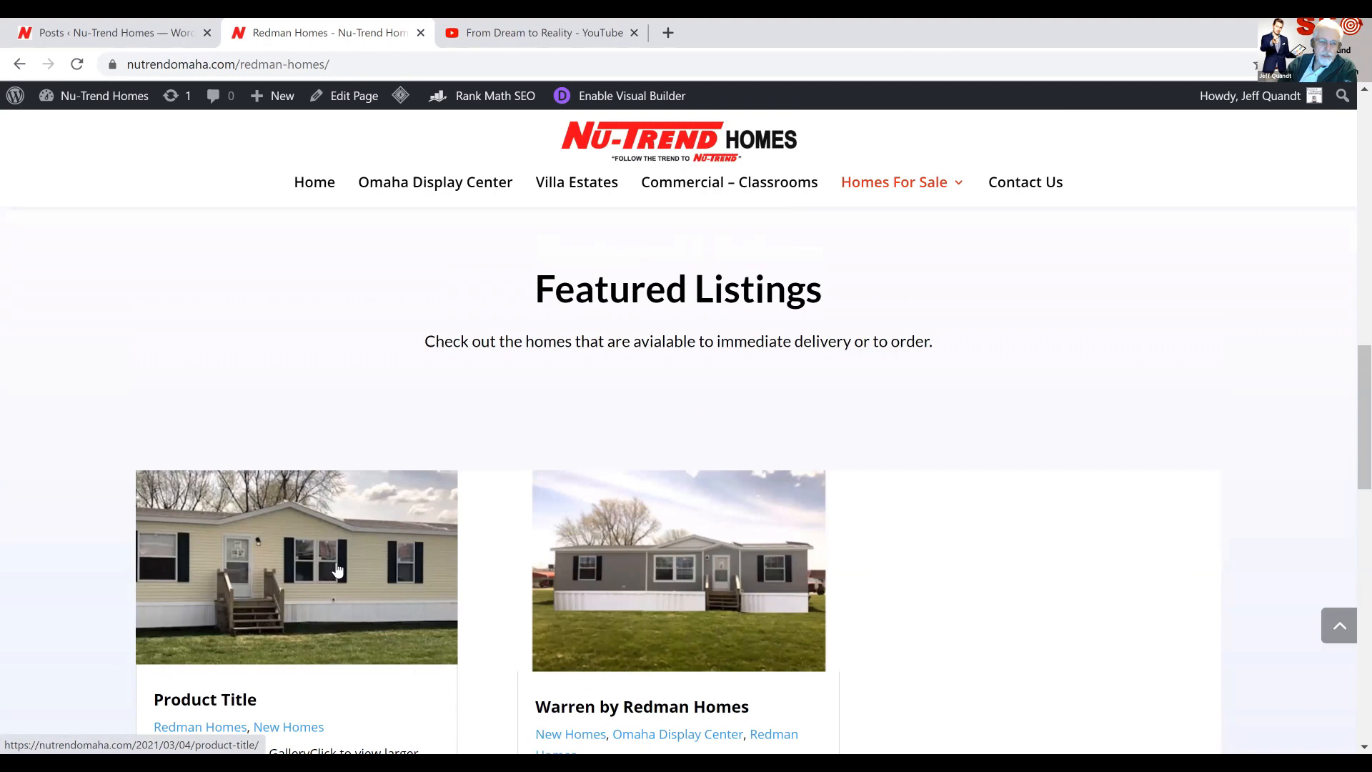
{"action": "scroll", "coordinate": [343, 474], "scroll_direction": "down", "scroll_amount": 4}
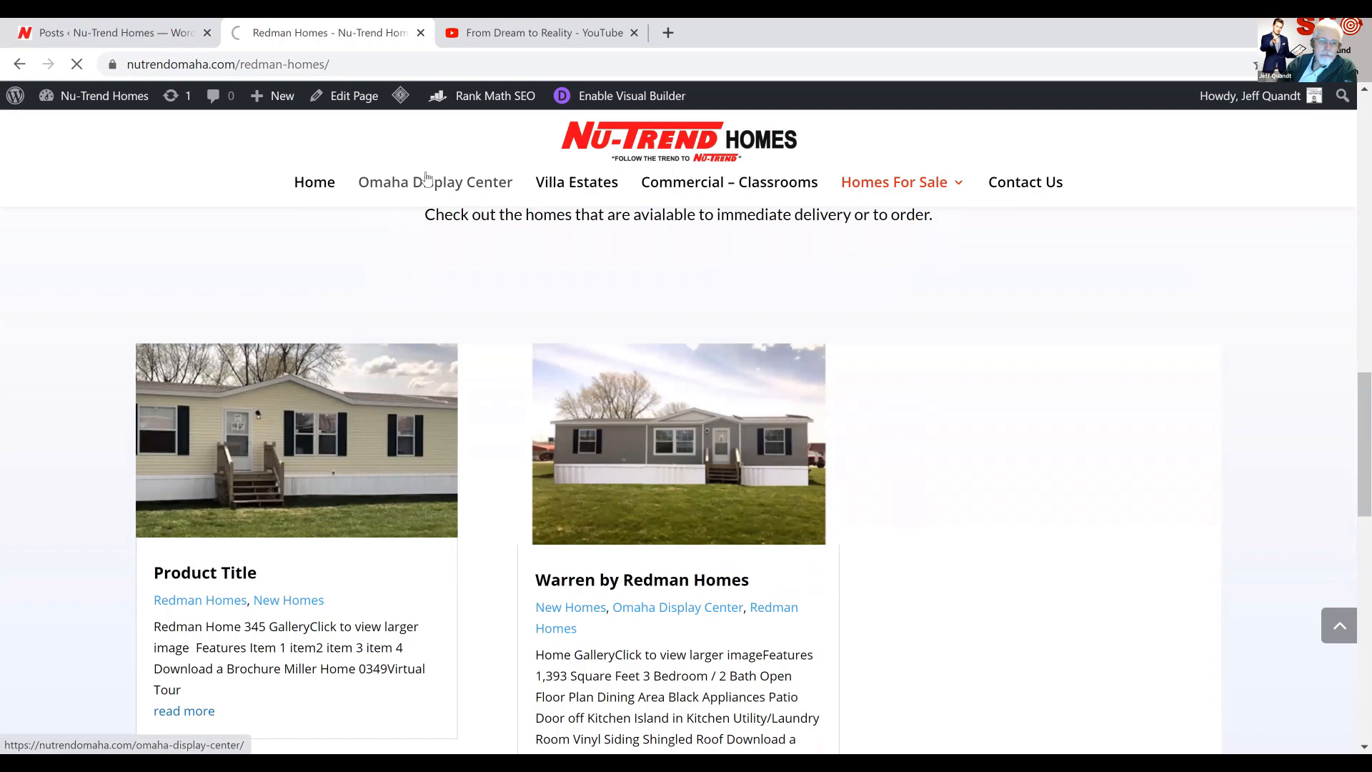
Open the Omaha Display Center page and check its manufactured homes listings for the Product Title post
{"action": "left_click", "coordinate": [428, 184]}
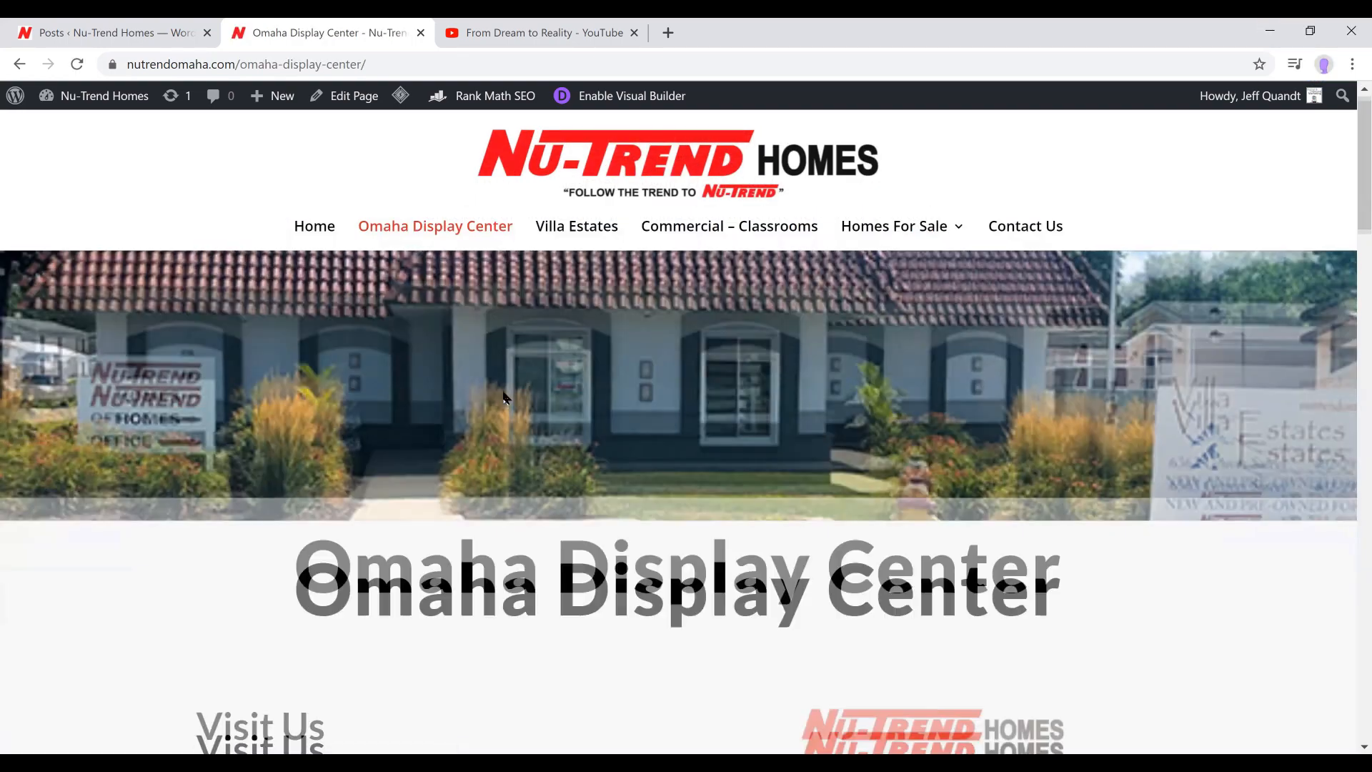
{"action": "scroll", "coordinate": [503, 392], "scroll_direction": "down", "scroll_amount": 15}
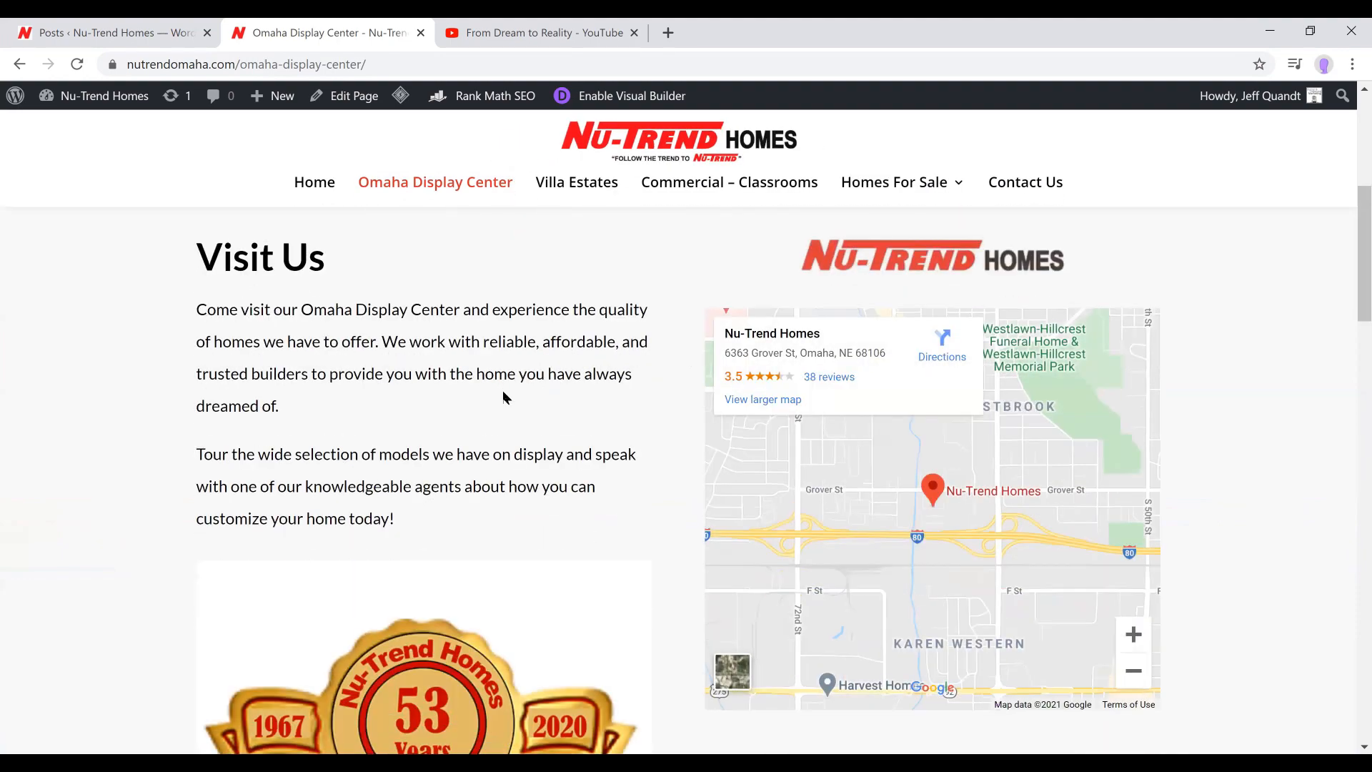
{"action": "scroll", "coordinate": [503, 399], "scroll_direction": "down", "scroll_amount": 5}
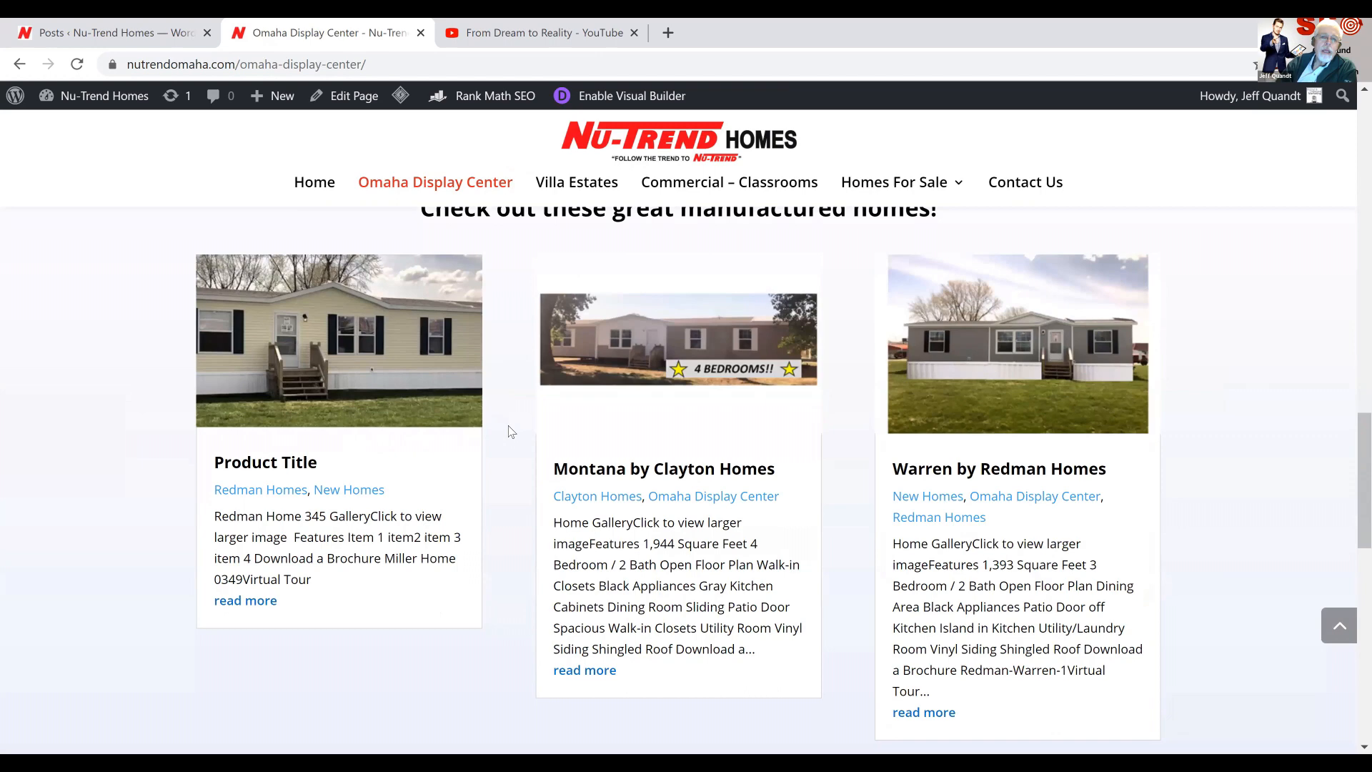
{"action": "scroll", "coordinate": [608, 226], "scroll_direction": "up", "scroll_amount": 1}
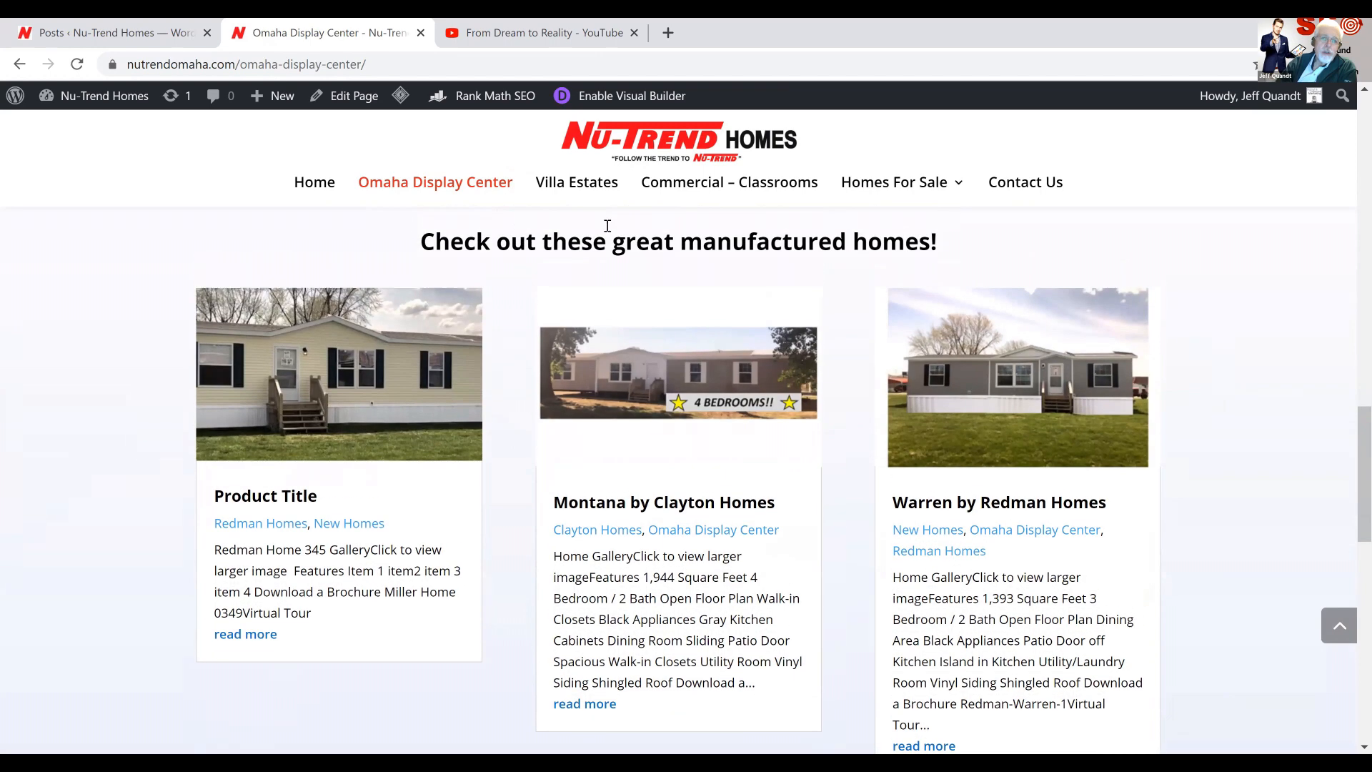
Open the Omaha Display Center page in the Divi Visual Builder without restoring the autosave
{"action": "left_click", "coordinate": [610, 96]}
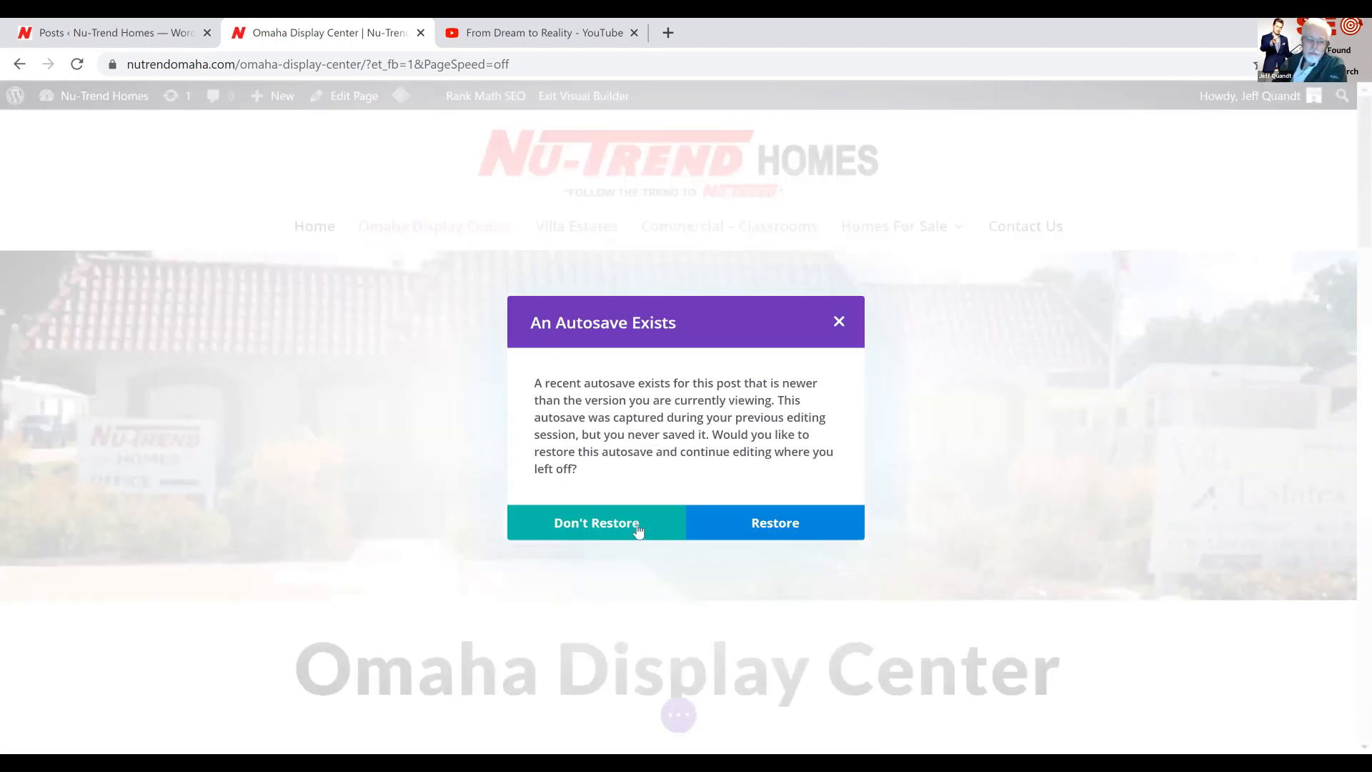
{"action": "left_click", "coordinate": [599, 524]}
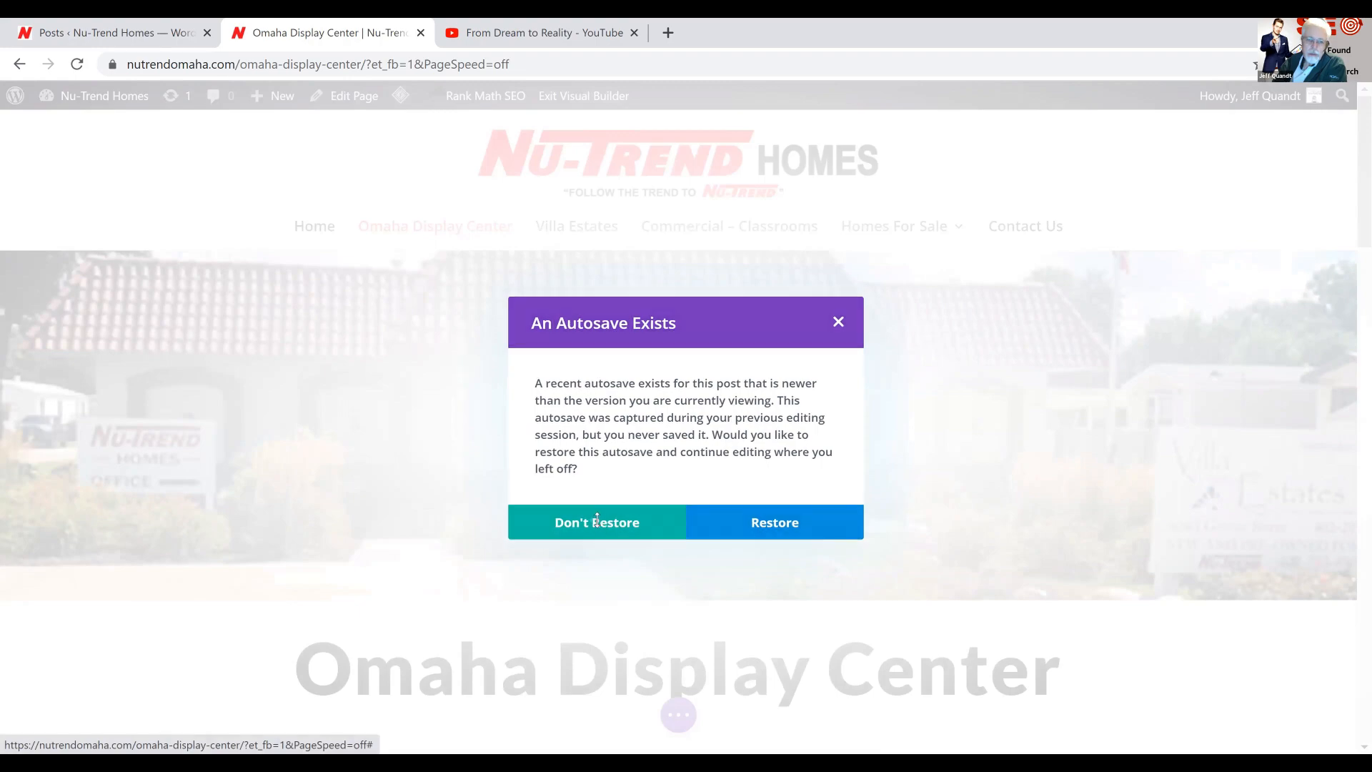
{"action": "scroll", "coordinate": [646, 510], "scroll_direction": "down", "scroll_amount": 5}
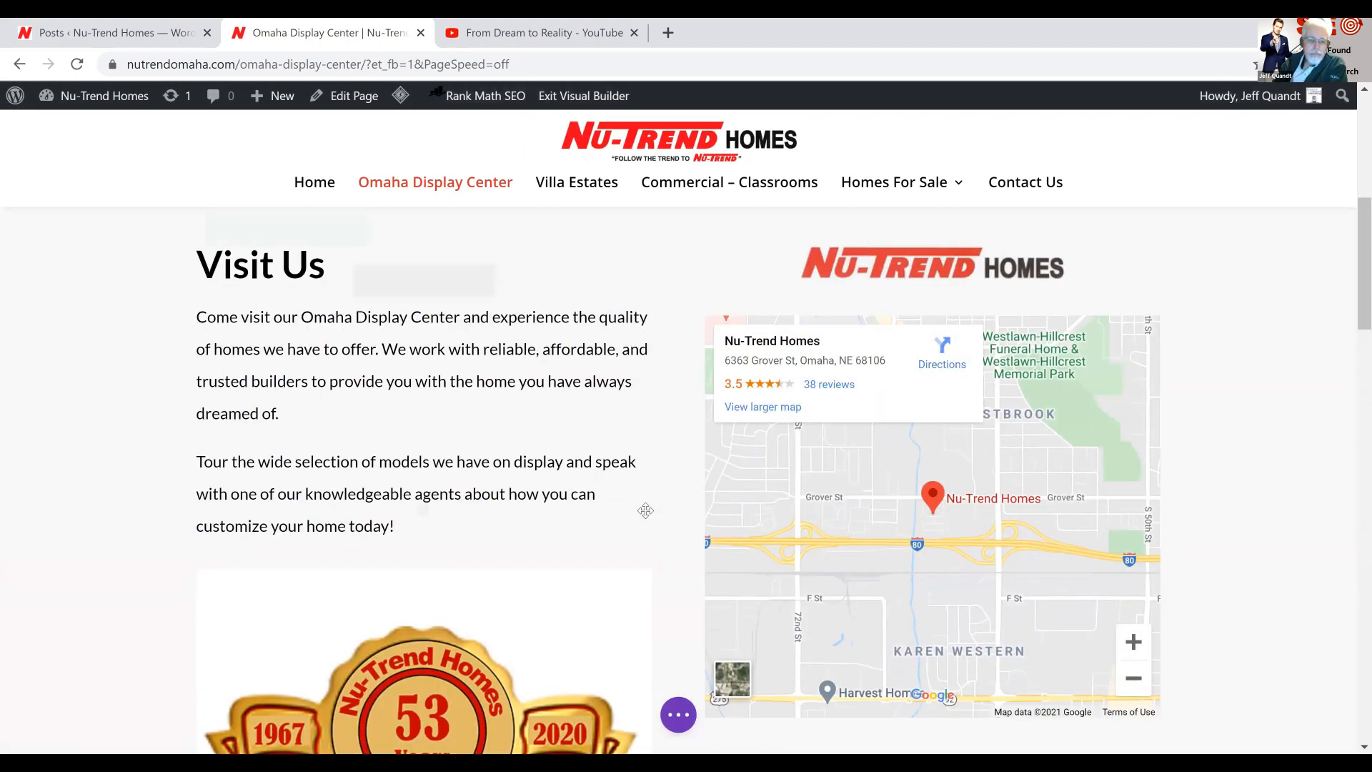
{"action": "scroll", "coordinate": [646, 511], "scroll_direction": "down", "scroll_amount": 10}
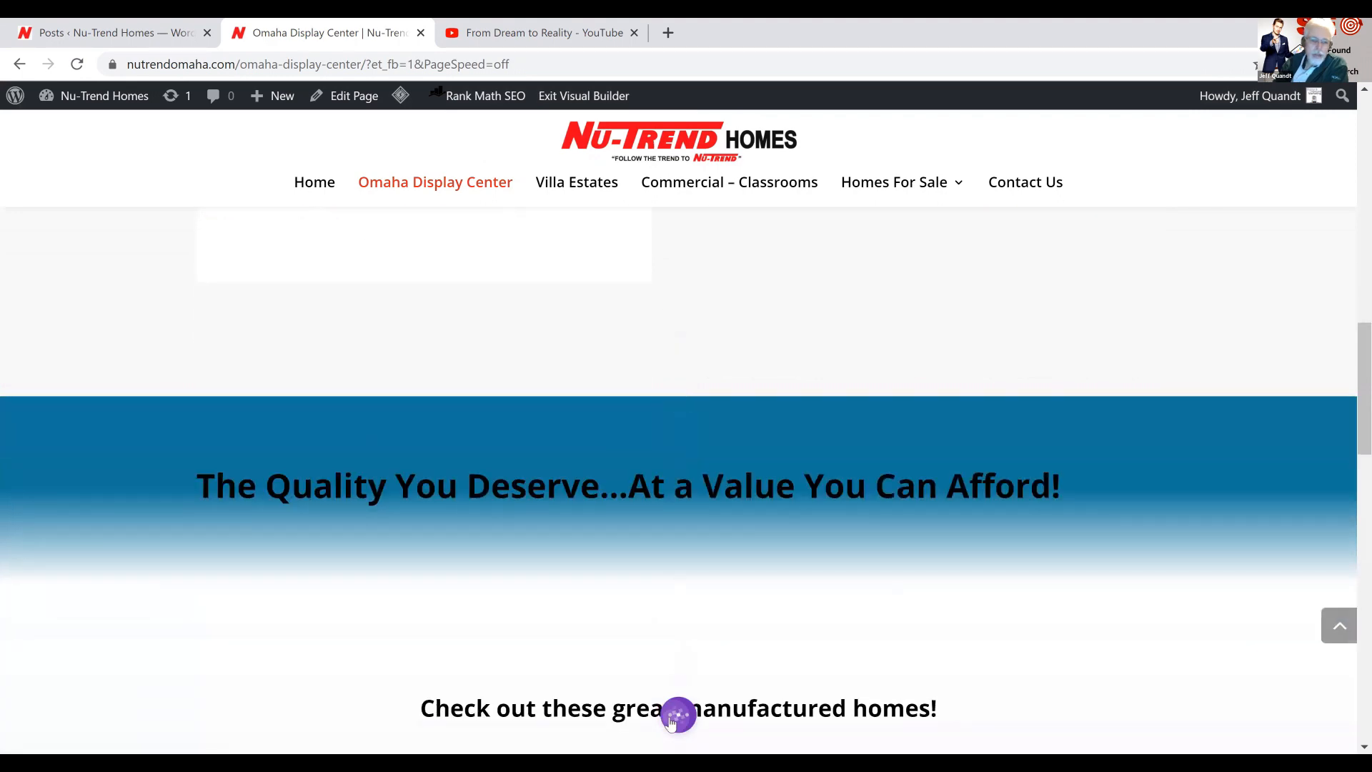
Switch the builder to wireframe view and open the settings of the Text module in the section below the Hero section
{"action": "left_click", "coordinate": [672, 721]}
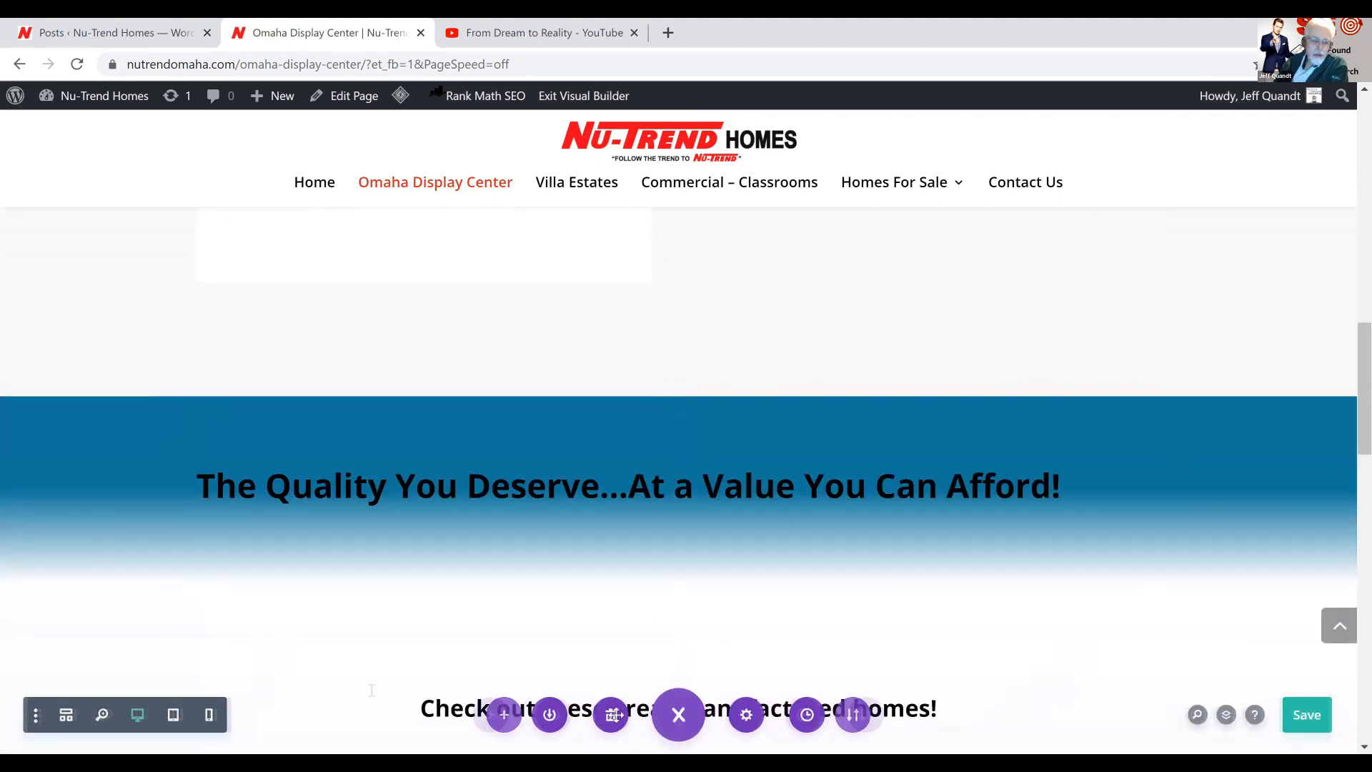
{"action": "left_click", "coordinate": [70, 728]}
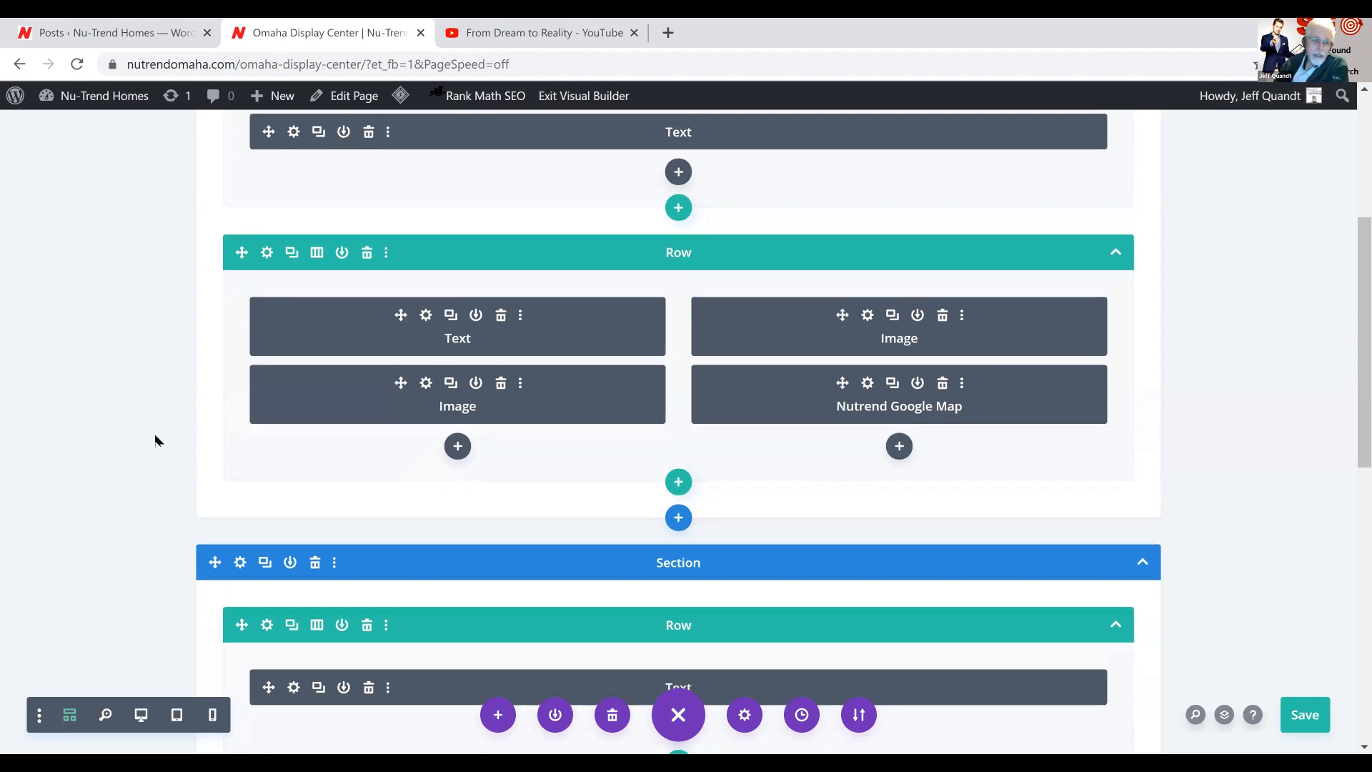
{"action": "scroll", "coordinate": [157, 439], "scroll_direction": "up", "scroll_amount": 5}
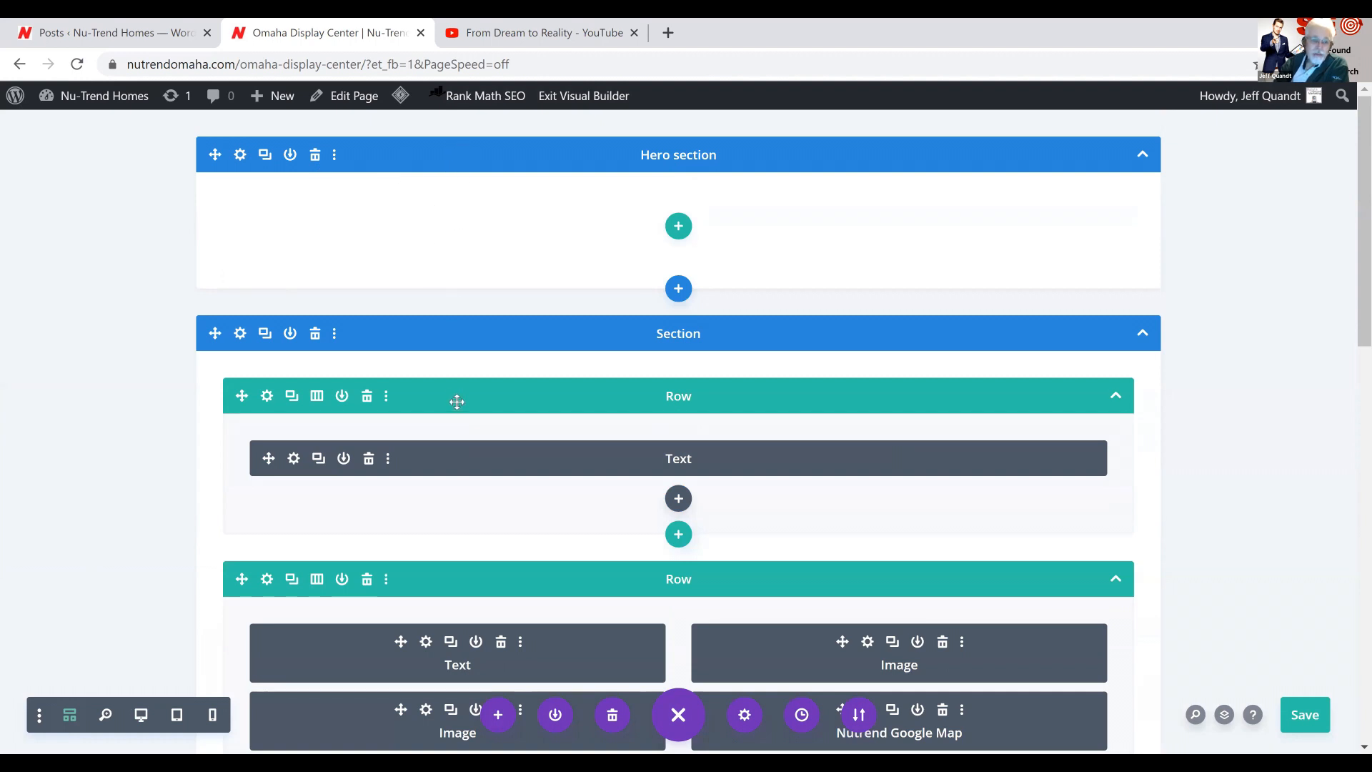
{"action": "left_click", "coordinate": [294, 458]}
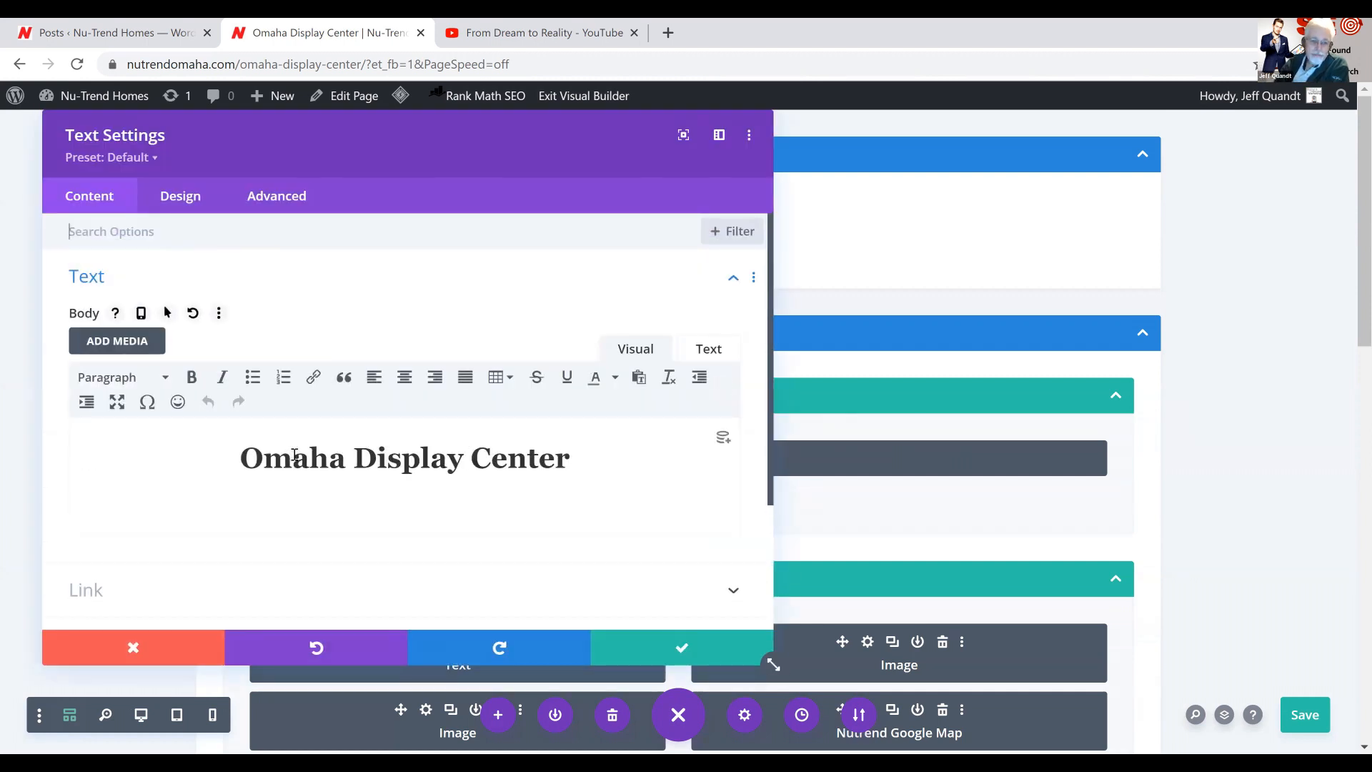
Discard the Text module's settings changes and return the builder to desktop view
{"action": "left_click", "coordinate": [132, 650]}
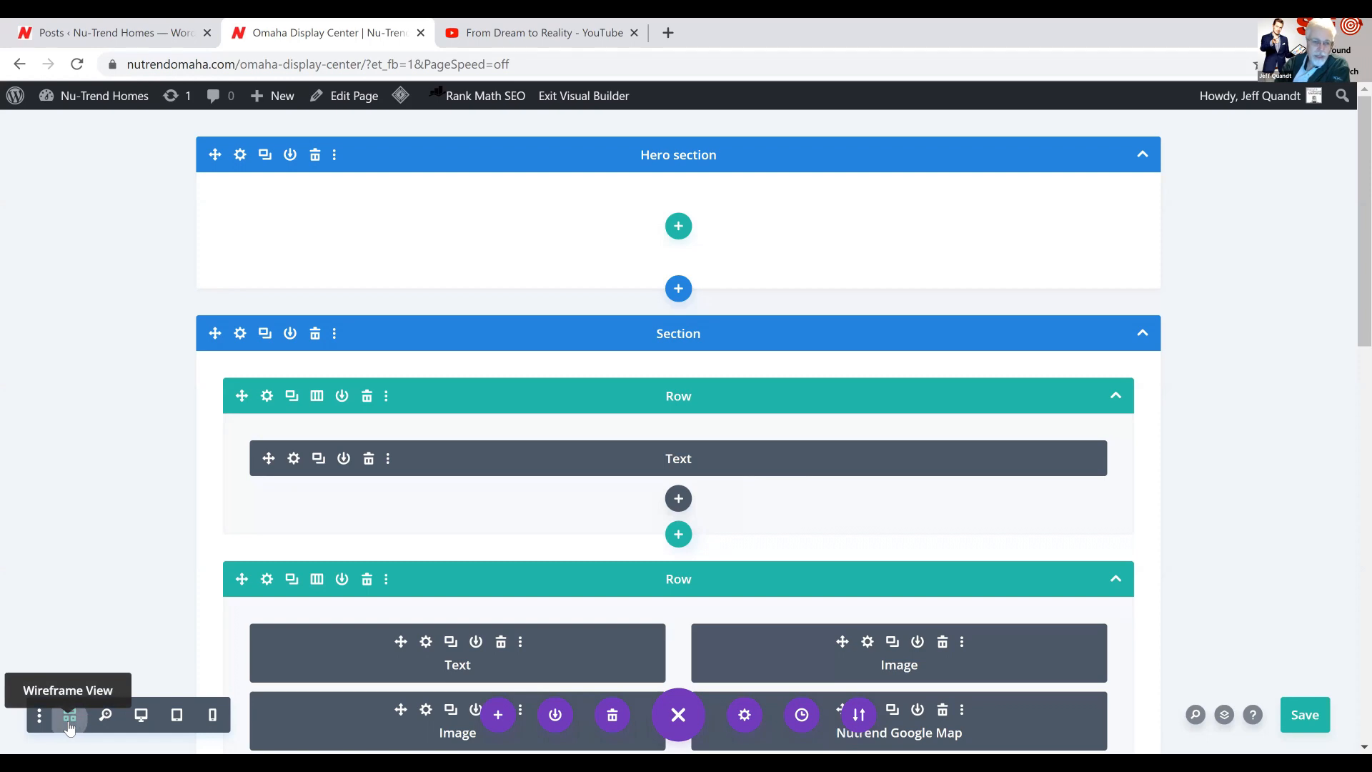
{"action": "left_click", "coordinate": [135, 718]}
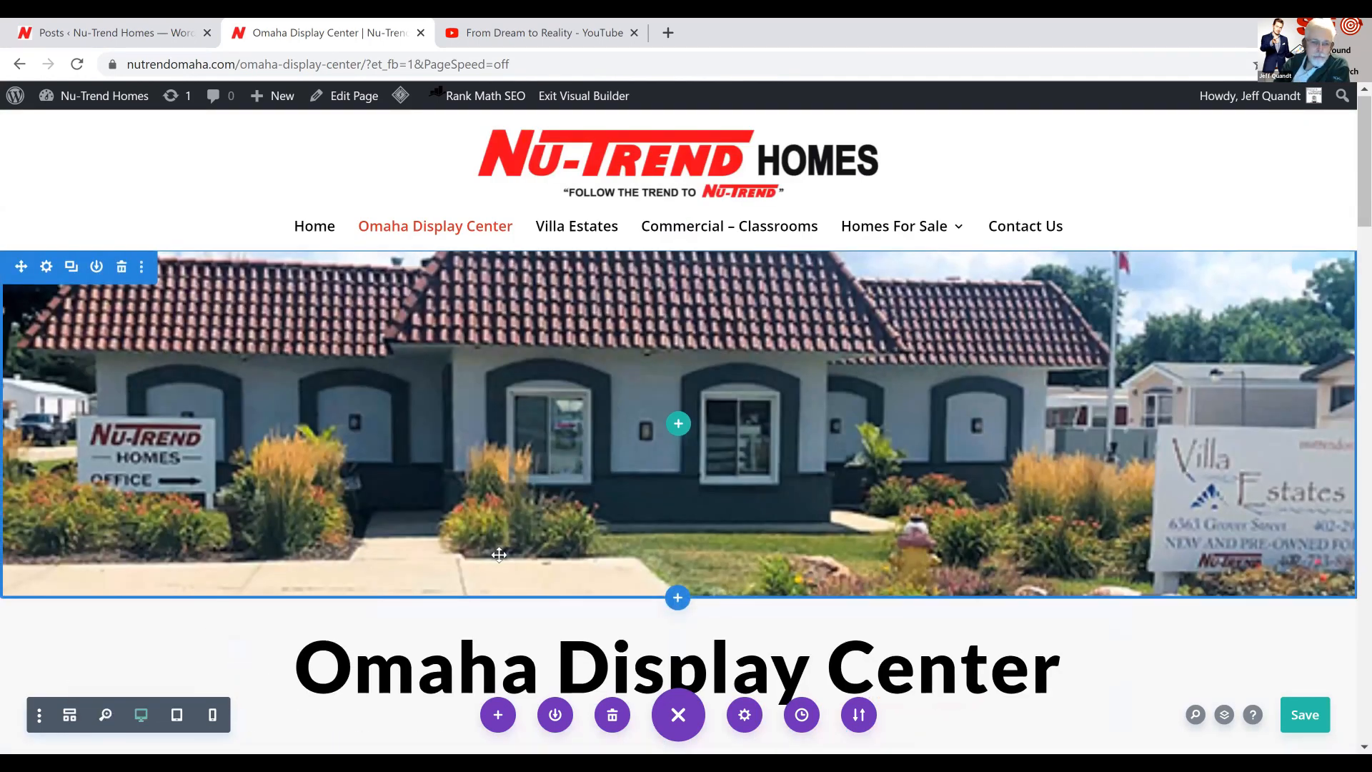
Include the Omaha Display Center category in the blog module under "Check out these great manufactured homes!" and save its settings
{"action": "scroll", "coordinate": [499, 554], "scroll_direction": "down", "scroll_amount": 15}
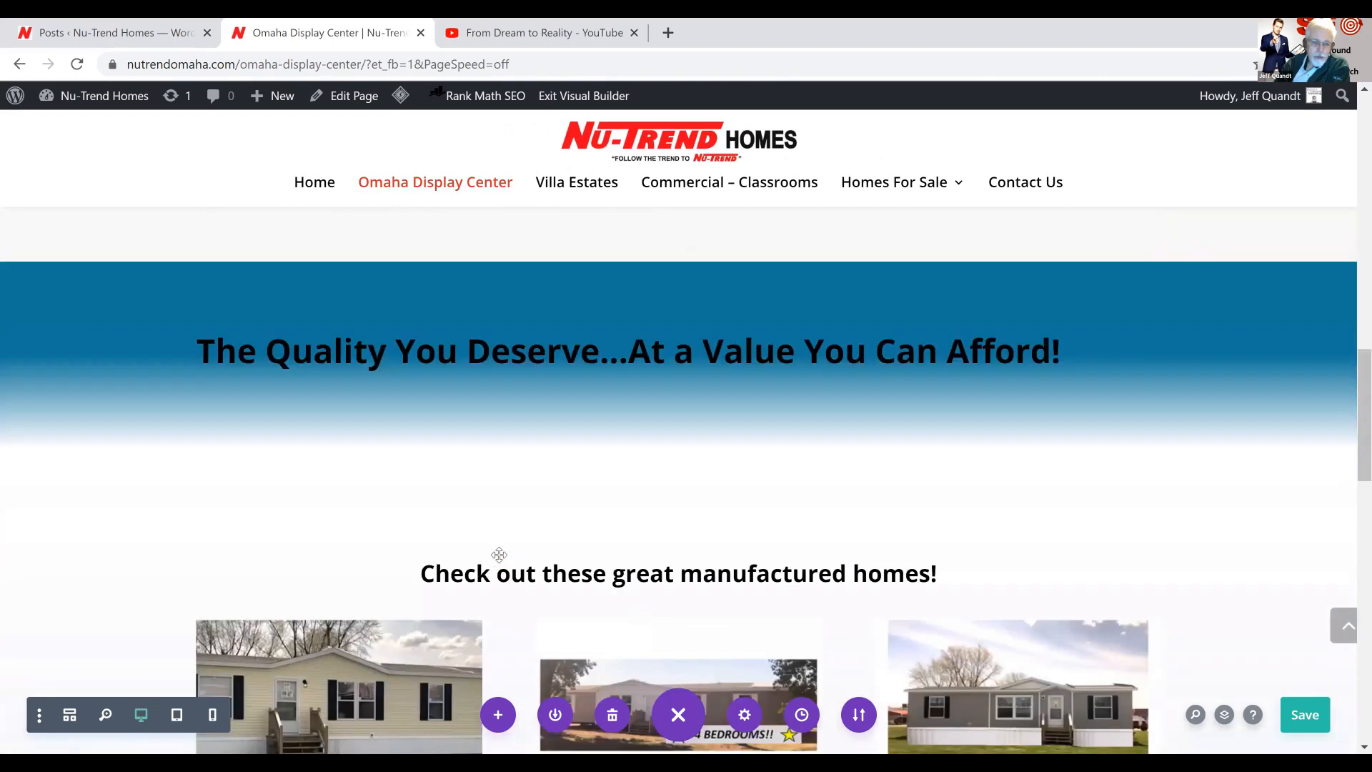
{"action": "scroll", "coordinate": [499, 555], "scroll_direction": "down", "scroll_amount": 3}
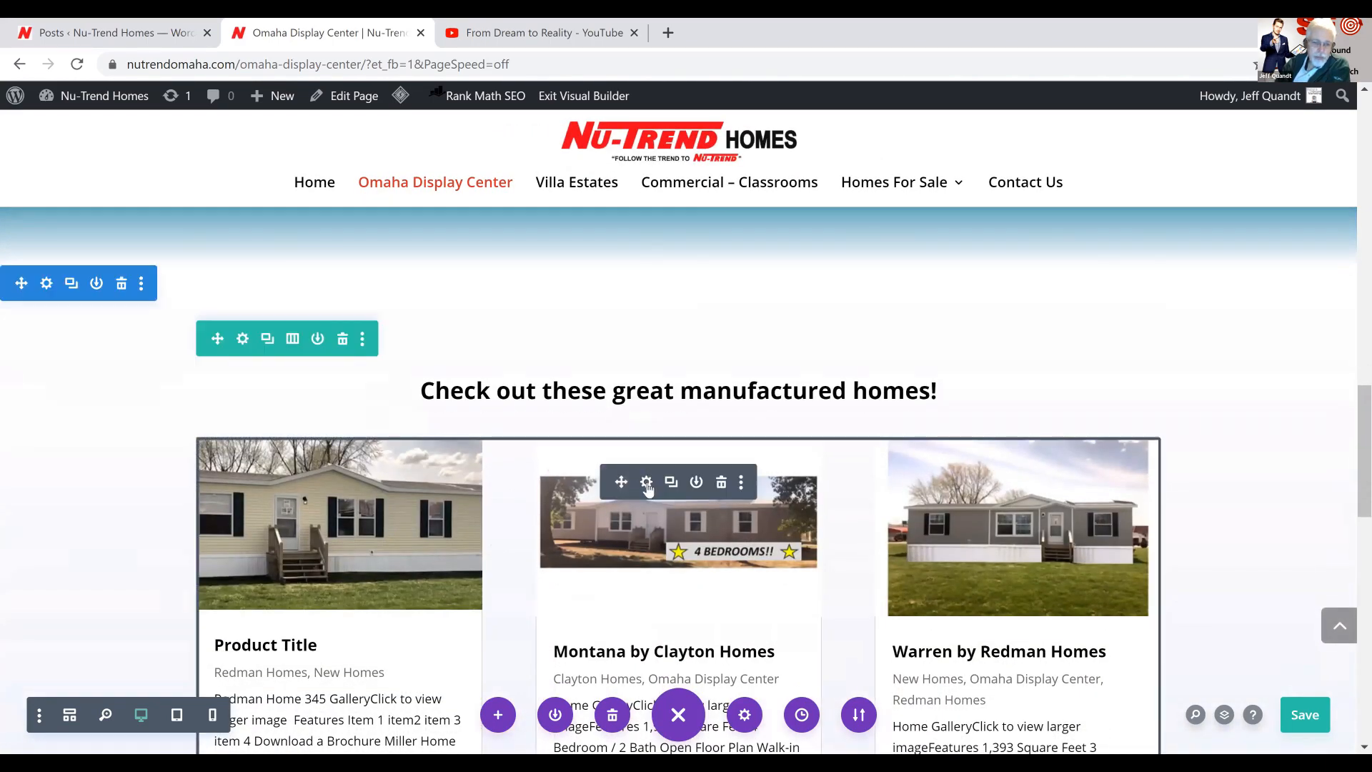
{"action": "left_click", "coordinate": [647, 483]}
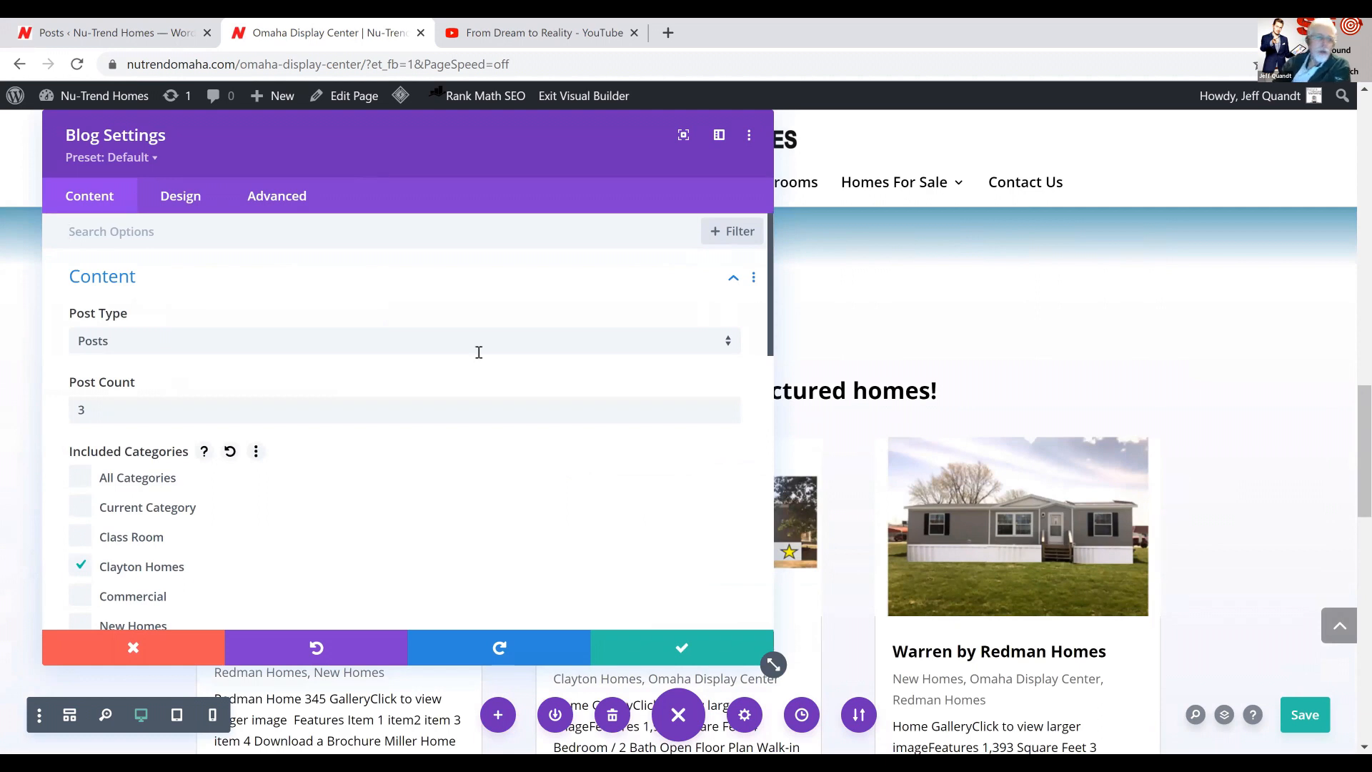
{"action": "scroll", "coordinate": [339, 477], "scroll_direction": "down", "scroll_amount": 2}
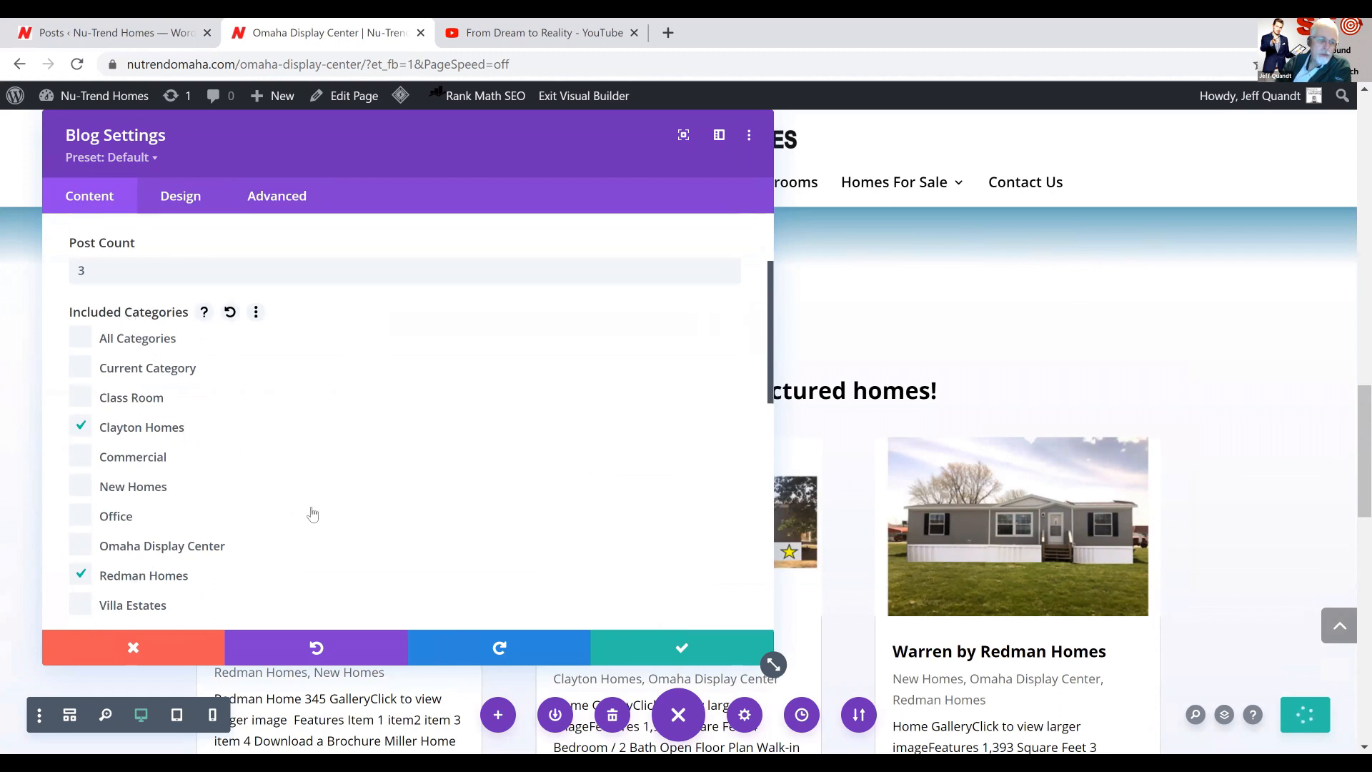
{"action": "scroll", "coordinate": [311, 514], "scroll_direction": "down", "scroll_amount": 3}
{"action": "scroll", "coordinate": [286, 500], "scroll_direction": "up", "scroll_amount": 2}
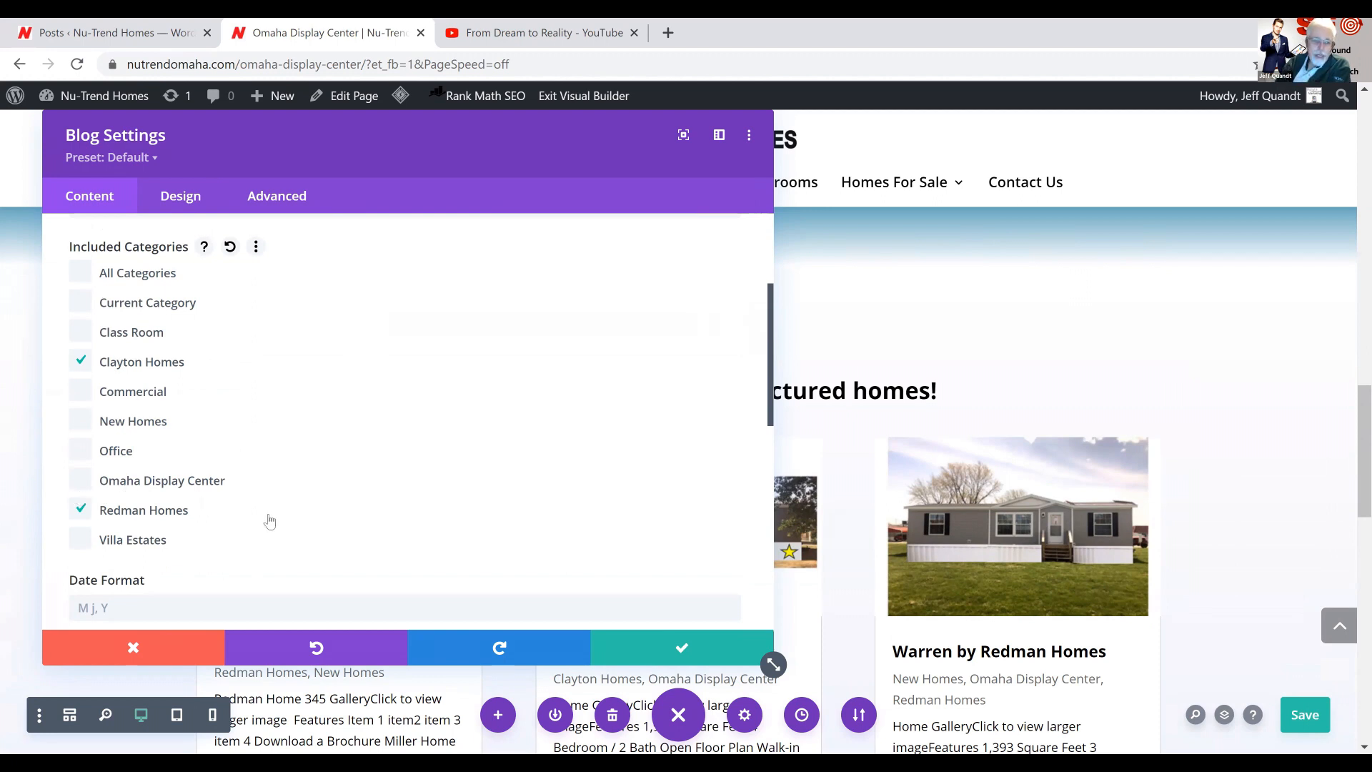
{"action": "left_click", "coordinate": [80, 489]}
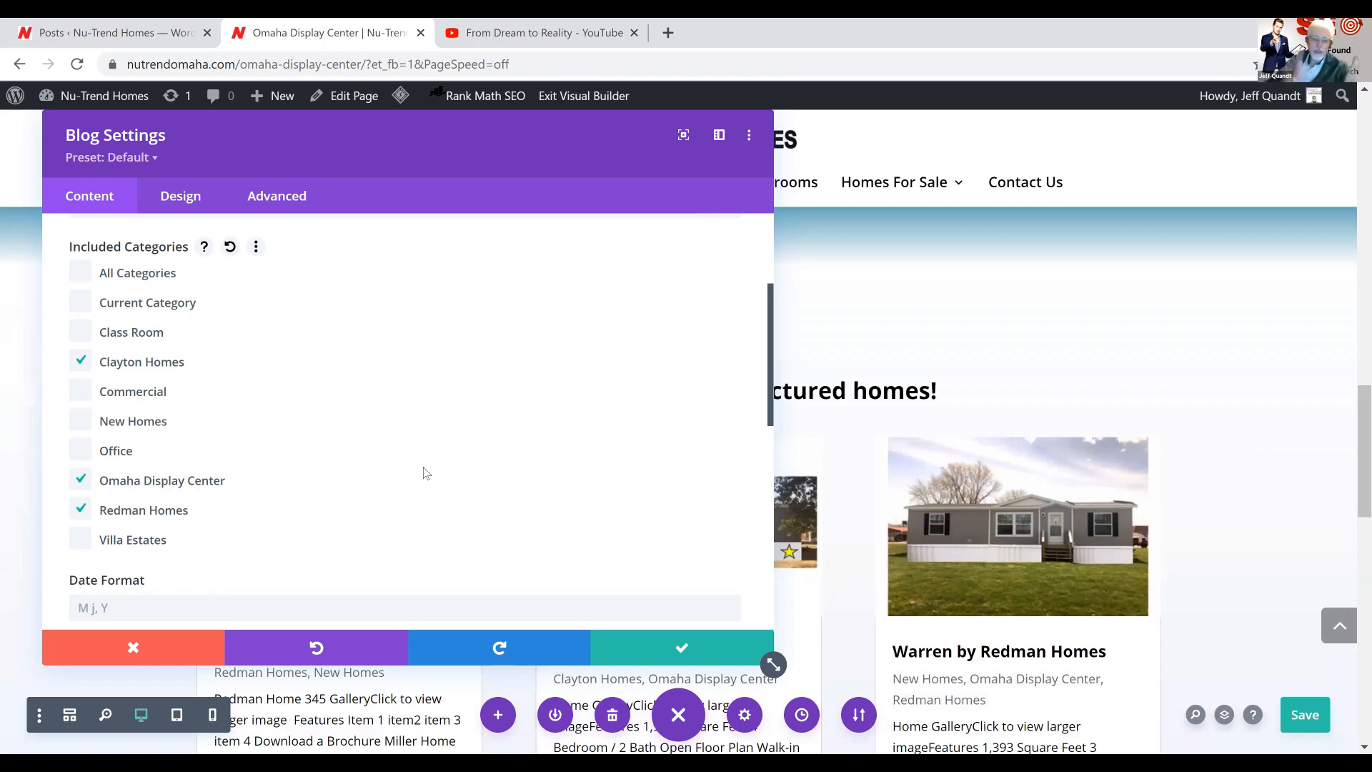
{"action": "left_click", "coordinate": [680, 649]}
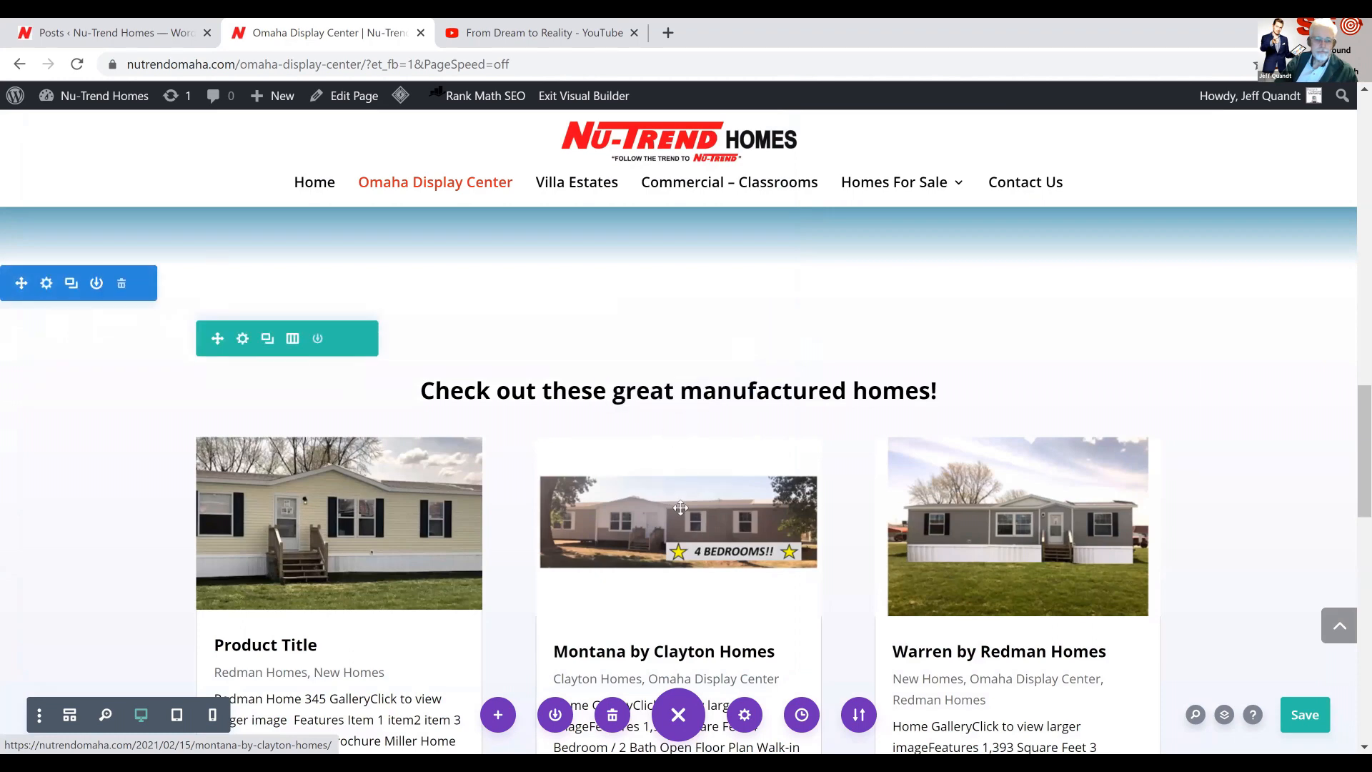
Preview the Omaha Display Center page in tablet view and in phone view
{"action": "left_click", "coordinate": [178, 714]}
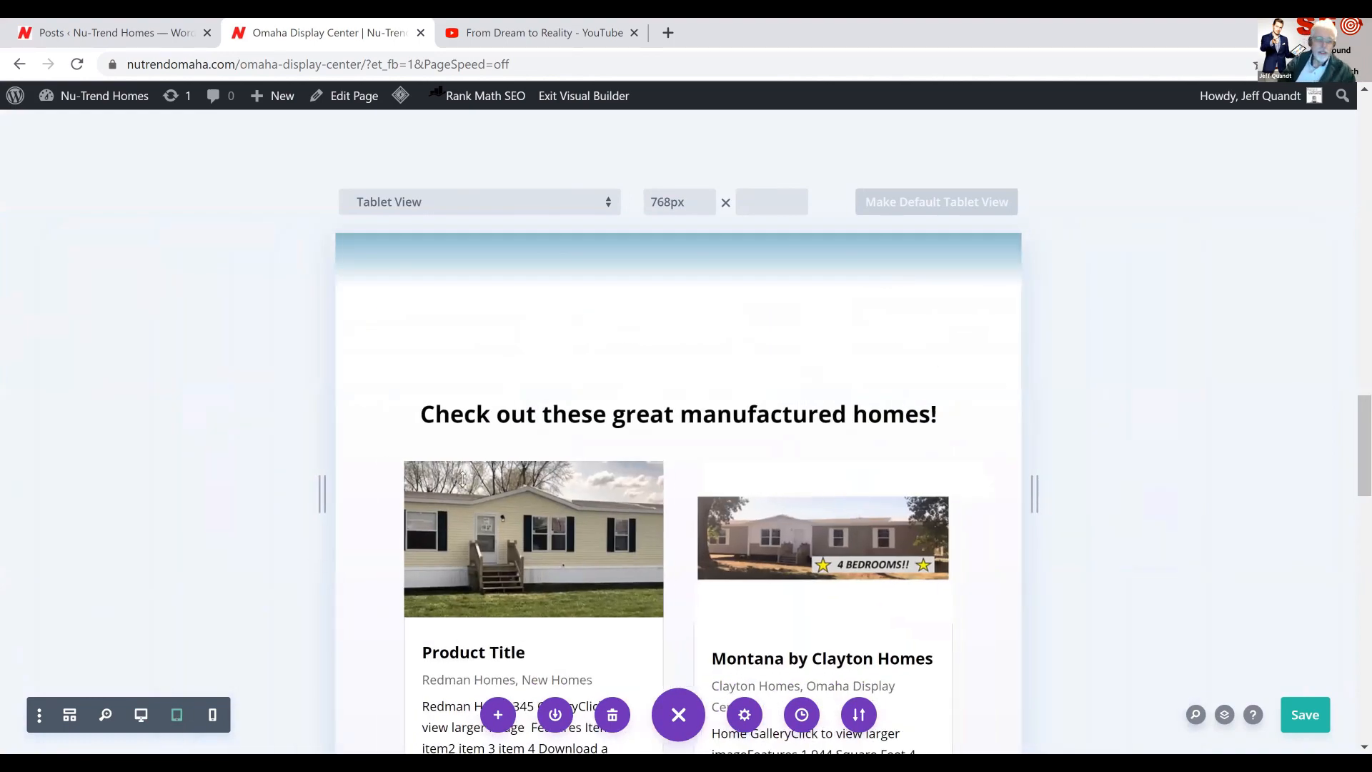
{"action": "scroll", "coordinate": [472, 471], "scroll_direction": "up", "scroll_amount": 10}
{"action": "scroll", "coordinate": [495, 464], "scroll_direction": "up", "scroll_amount": 10}
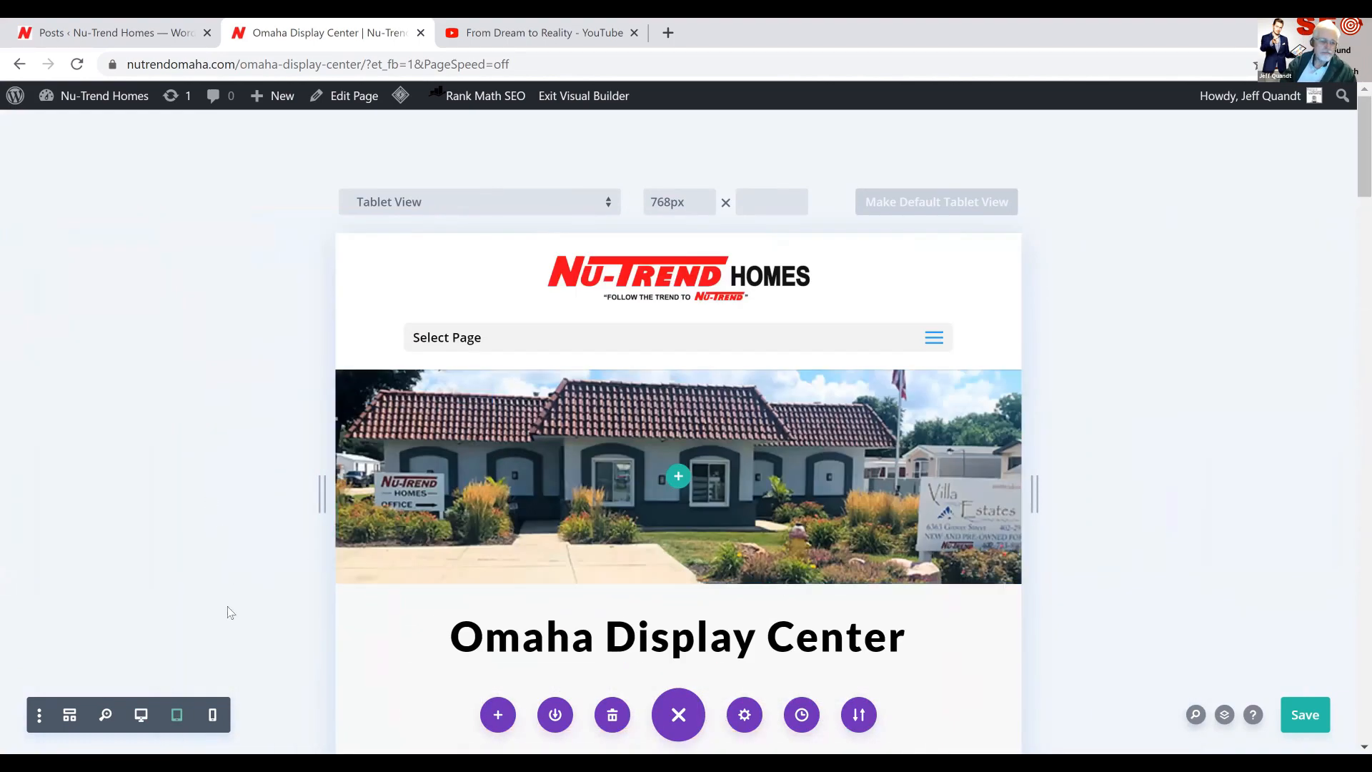
{"action": "left_click", "coordinate": [214, 715]}
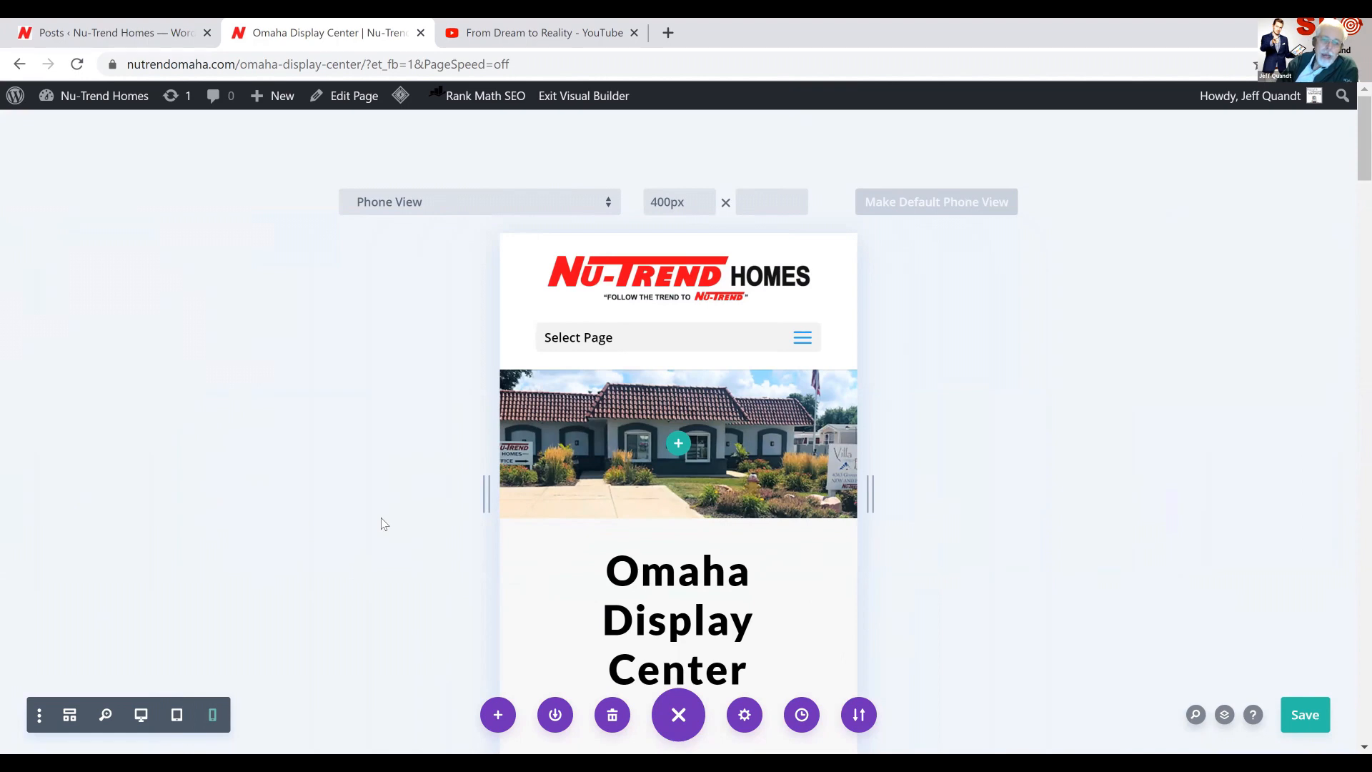
{"action": "scroll", "coordinate": [385, 524], "scroll_direction": "down", "scroll_amount": 3}
{"action": "scroll", "coordinate": [400, 508], "scroll_direction": "up", "scroll_amount": 3}
{"action": "left_click", "coordinate": [709, 208]}
{"action": "left_click", "coordinate": [709, 208]}
{"action": "left_click", "coordinate": [709, 209]}
{"action": "left_click", "coordinate": [709, 209]}
{"action": "left_click", "coordinate": [709, 209]}
{"action": "left_click", "coordinate": [709, 209]}
{"action": "left_click", "coordinate": [707, 207]}
{"action": "left_click", "coordinate": [707, 208]}
{"action": "left_click", "coordinate": [708, 207]}
{"action": "left_click", "coordinate": [707, 207]}
{"action": "left_click", "coordinate": [708, 208]}
{"action": "left_click", "coordinate": [707, 207]}
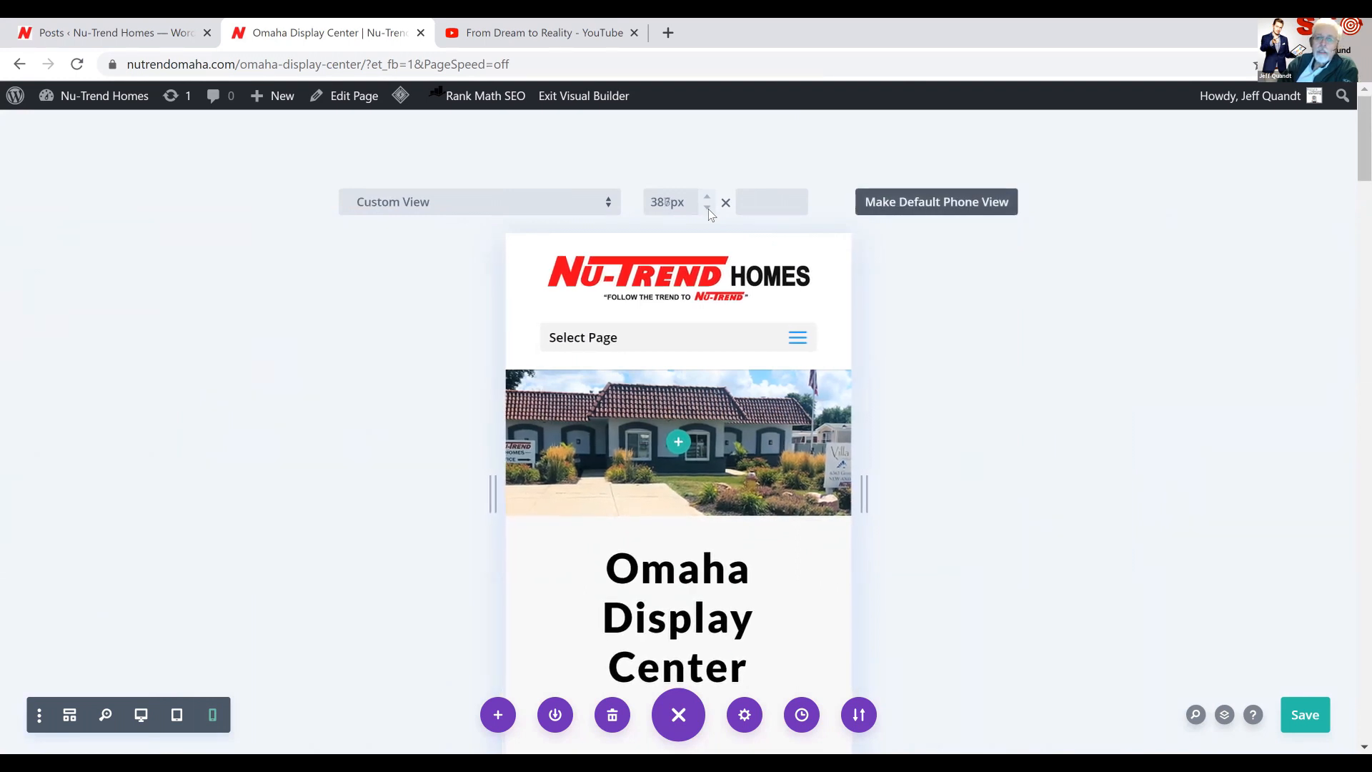
{"action": "left_click", "coordinate": [708, 207]}
{"action": "left_click", "coordinate": [708, 207]}
{"action": "left_click", "coordinate": [708, 207]}
{"action": "left_click", "coordinate": [708, 207]}
{"action": "left_click", "coordinate": [707, 207]}
{"action": "left_click", "coordinate": [708, 207]}
{"action": "left_click", "coordinate": [708, 208]}
{"action": "left_click", "coordinate": [707, 207]}
Set the phone preview's width to 350 px
{"action": "double_click", "coordinate": [670, 203]}
{"action": "type", "text": "350"}
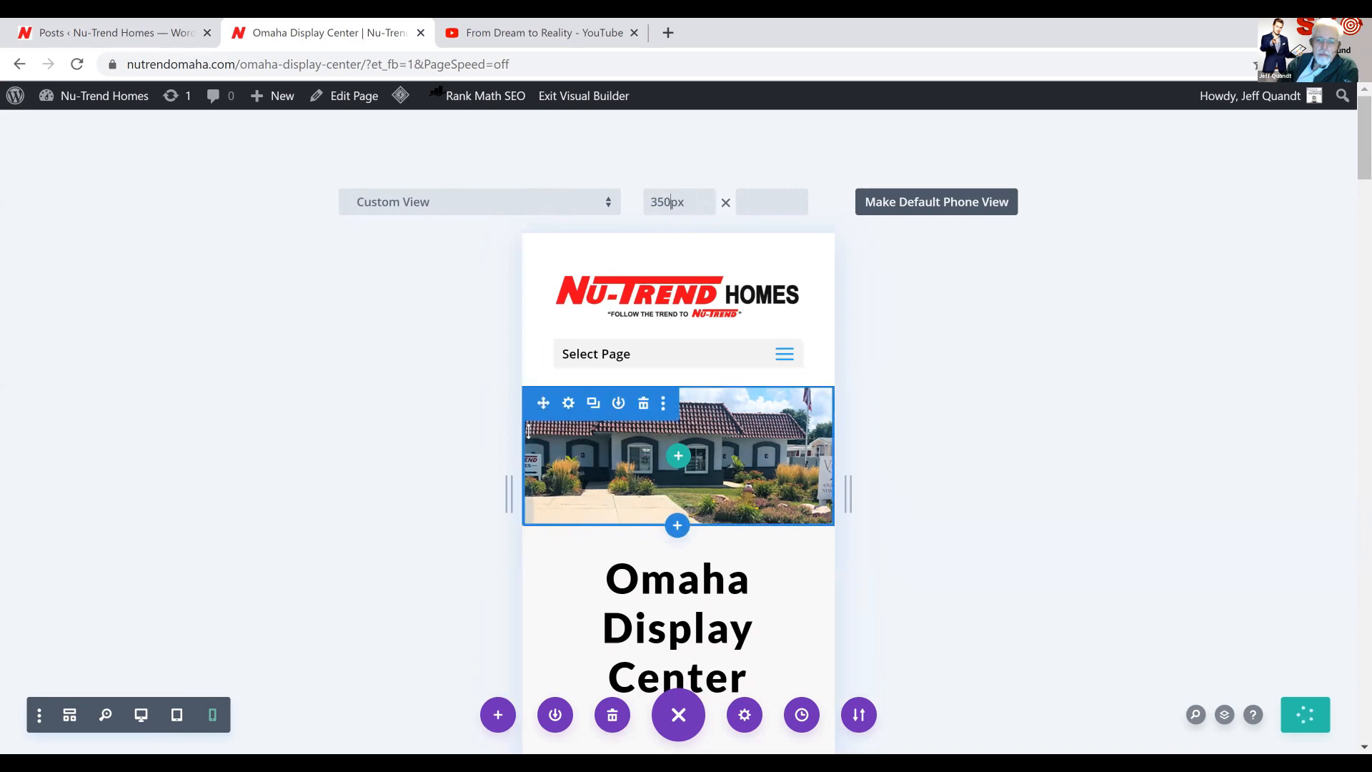
Insert a line break before "At a Value You Can Afford!" in the heading on the blue gradient section
{"action": "scroll", "coordinate": [528, 431], "scroll_direction": "down", "scroll_amount": 3}
{"action": "scroll", "coordinate": [528, 431], "scroll_direction": "down", "scroll_amount": 5}
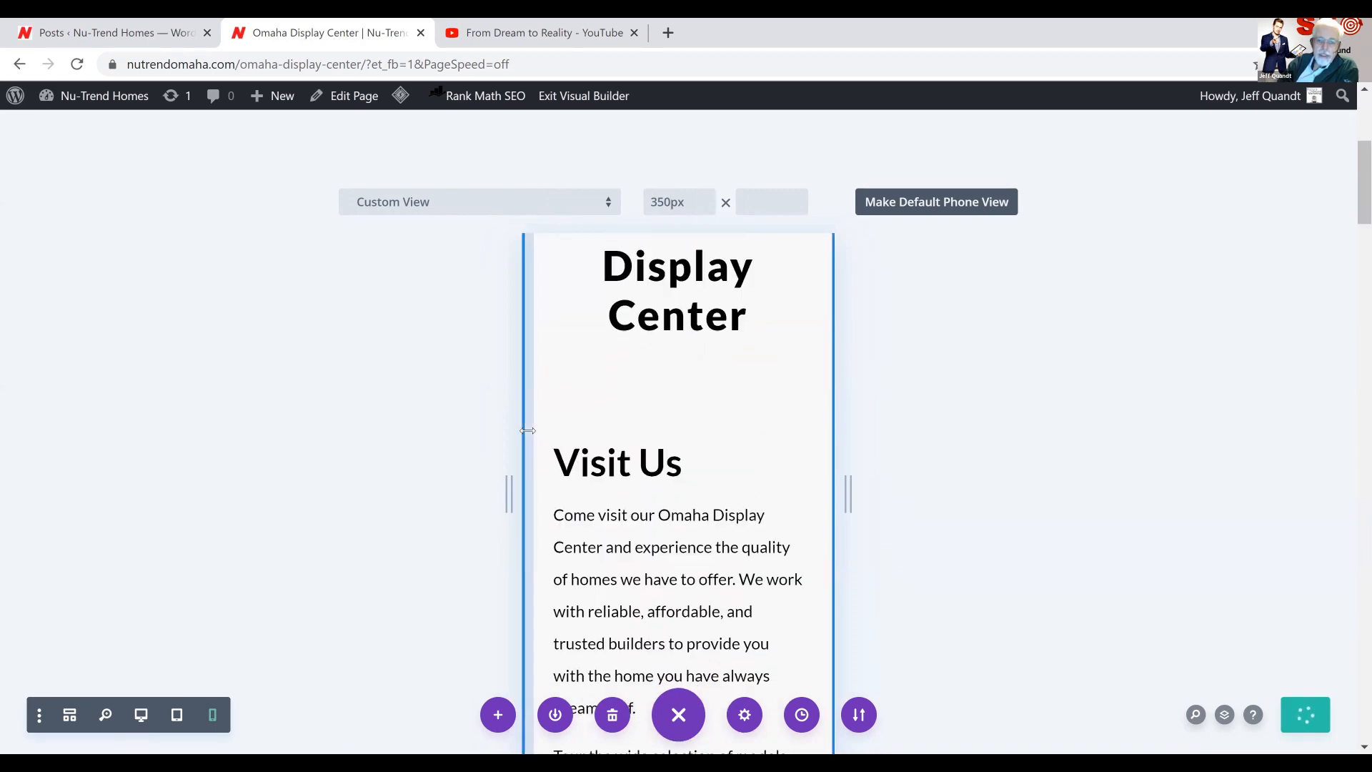
{"action": "scroll", "coordinate": [528, 431], "scroll_direction": "down", "scroll_amount": 7}
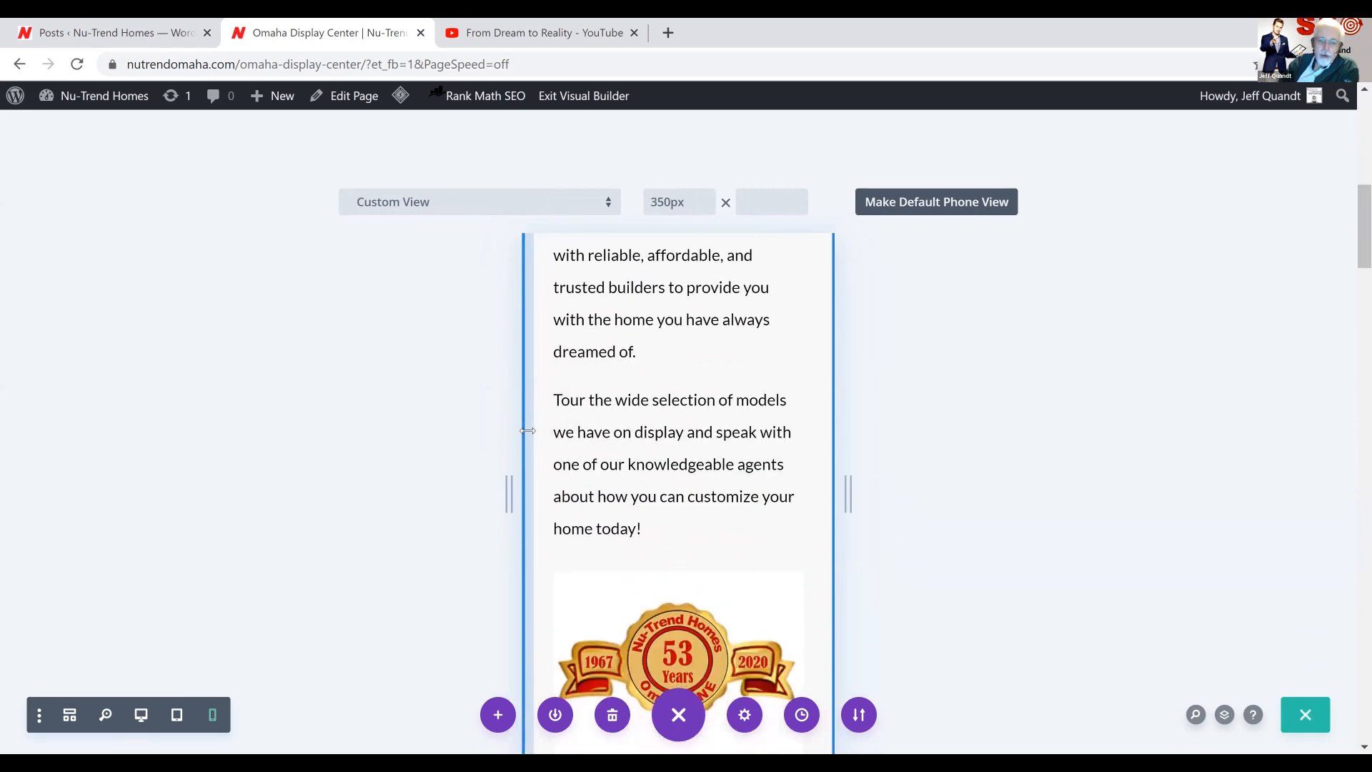
{"action": "scroll", "coordinate": [528, 431], "scroll_direction": "down", "scroll_amount": 5}
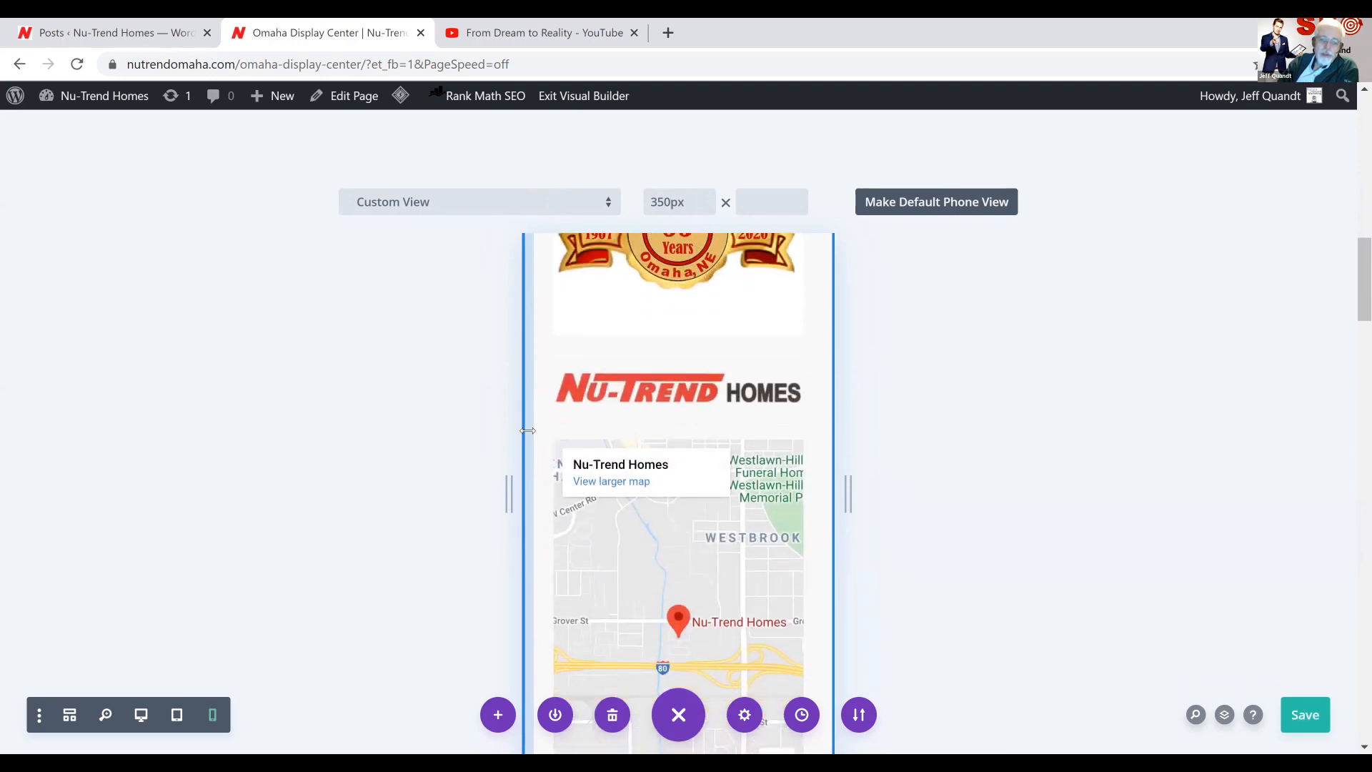
{"action": "scroll", "coordinate": [528, 430], "scroll_direction": "down", "scroll_amount": 3}
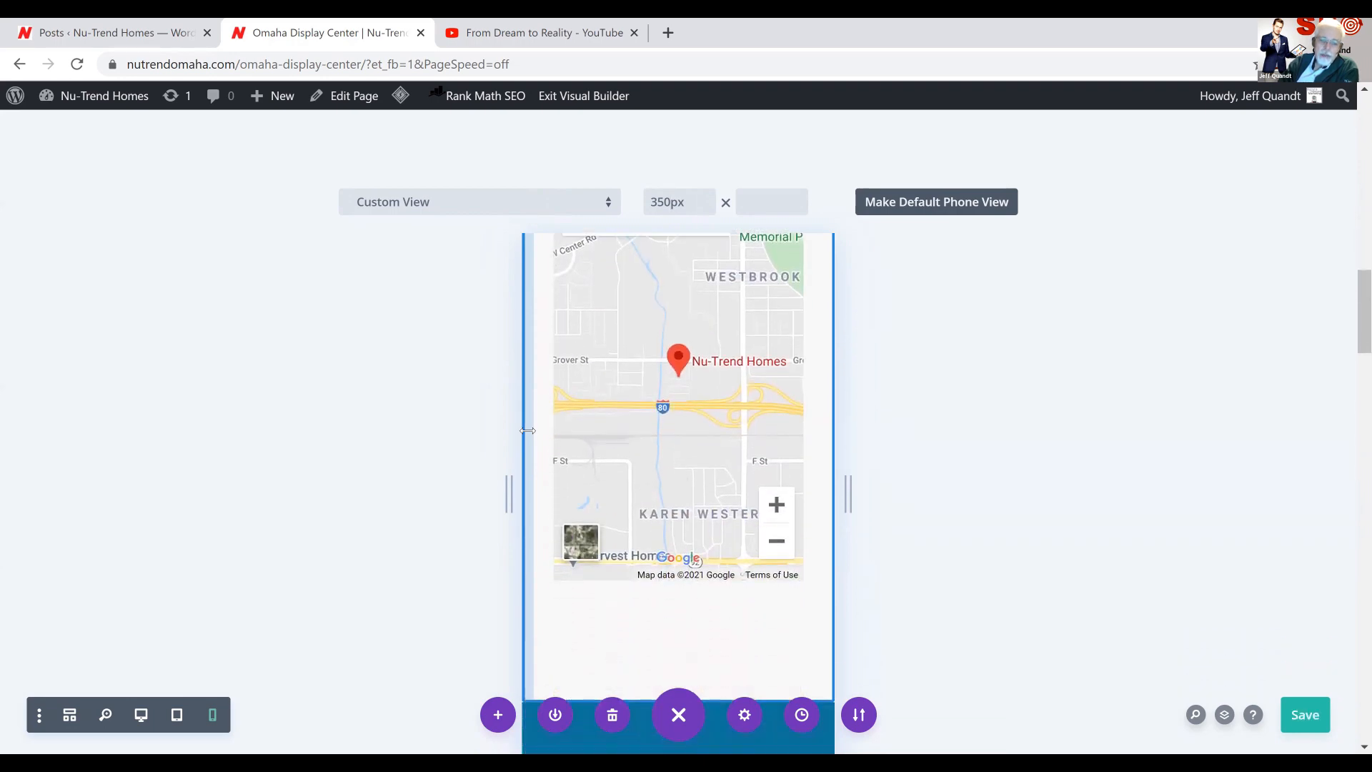
{"action": "scroll", "coordinate": [528, 431], "scroll_direction": "down", "scroll_amount": 6}
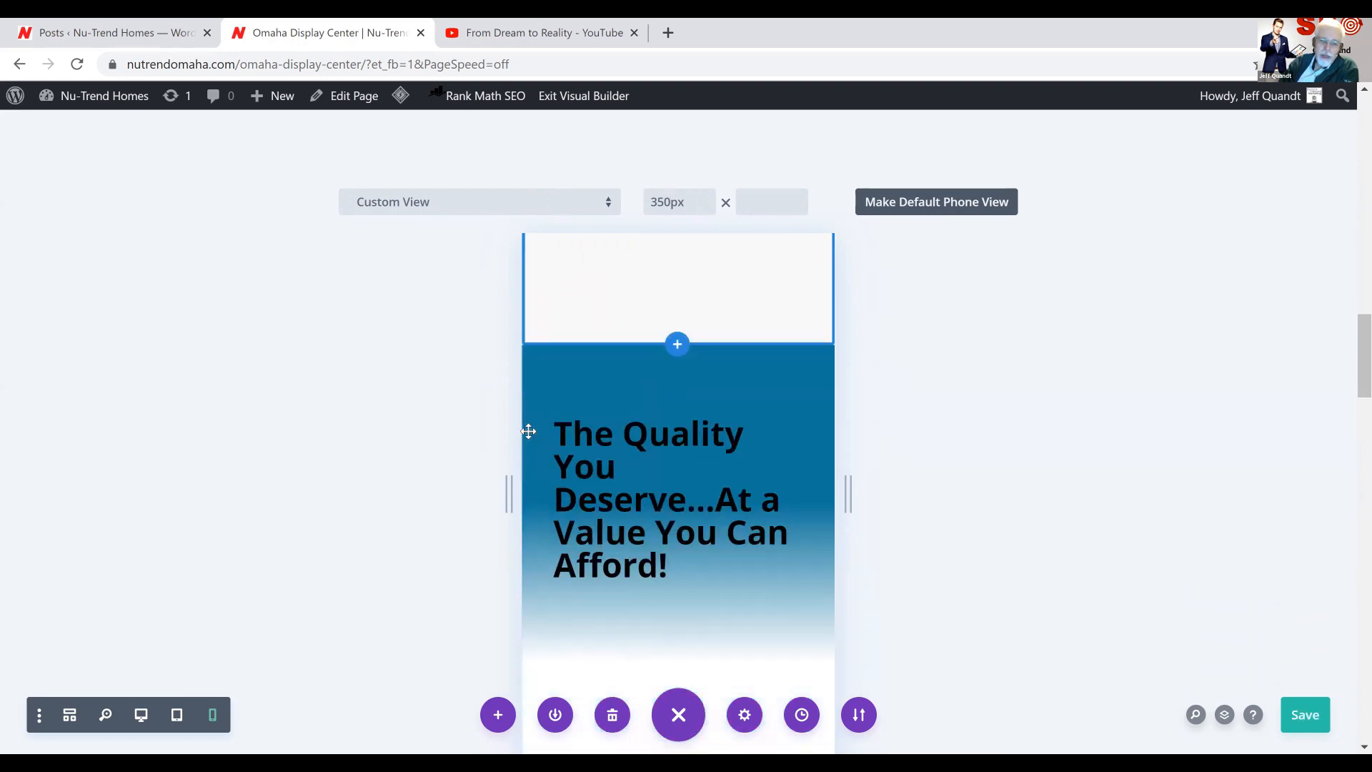
{"action": "scroll", "coordinate": [527, 431], "scroll_direction": "down", "scroll_amount": 2}
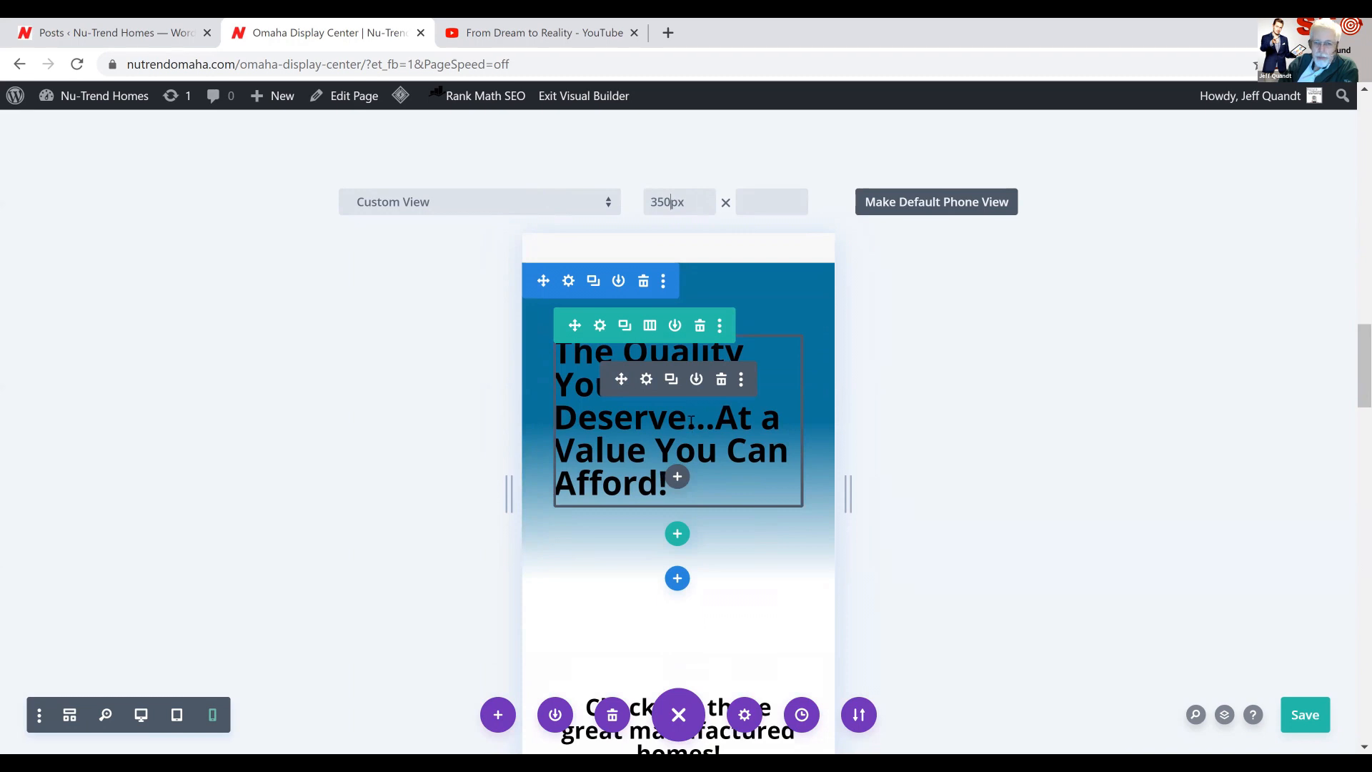
{"action": "left_click", "coordinate": [716, 420]}
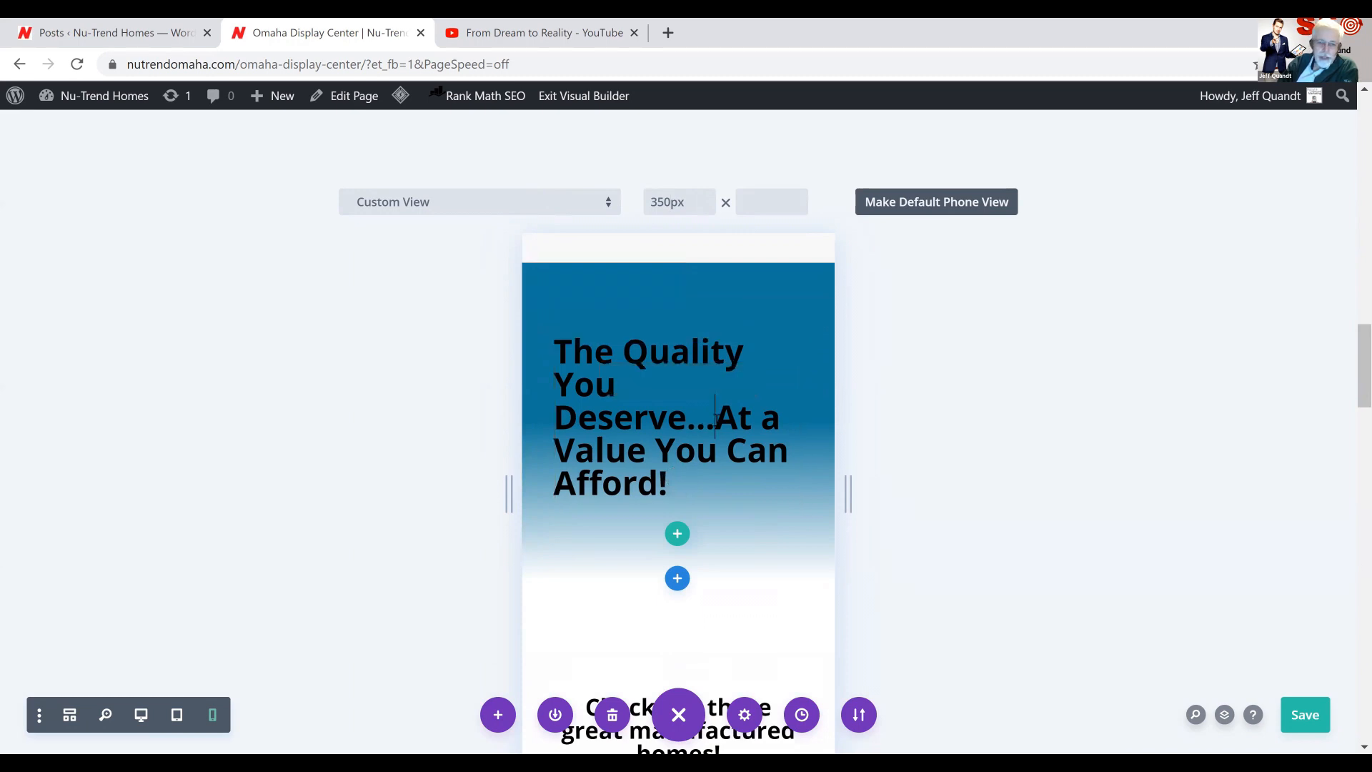
{"action": "key", "text": "shift+Return"}
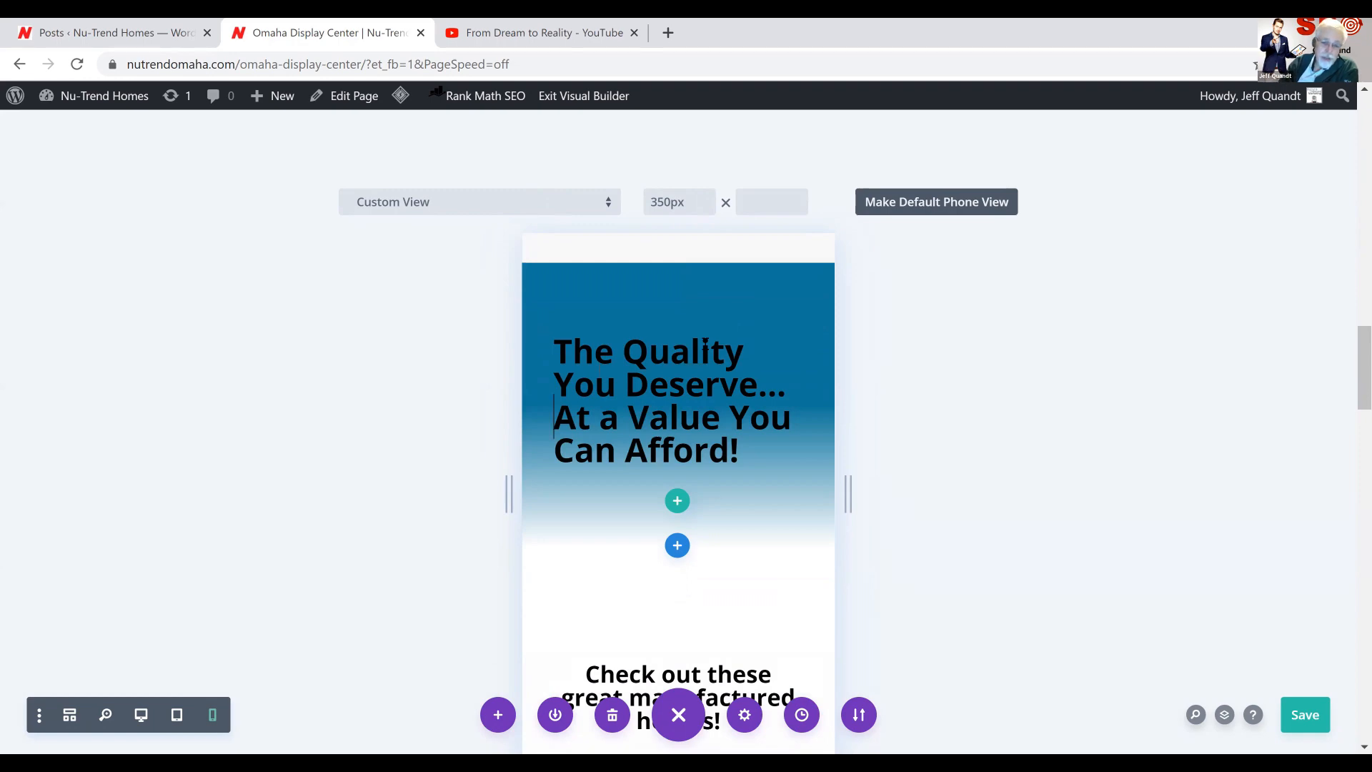
Check how the manufactured homes listings are laid out in the phone preview
{"action": "scroll", "coordinate": [704, 343], "scroll_direction": "down", "scroll_amount": 4}
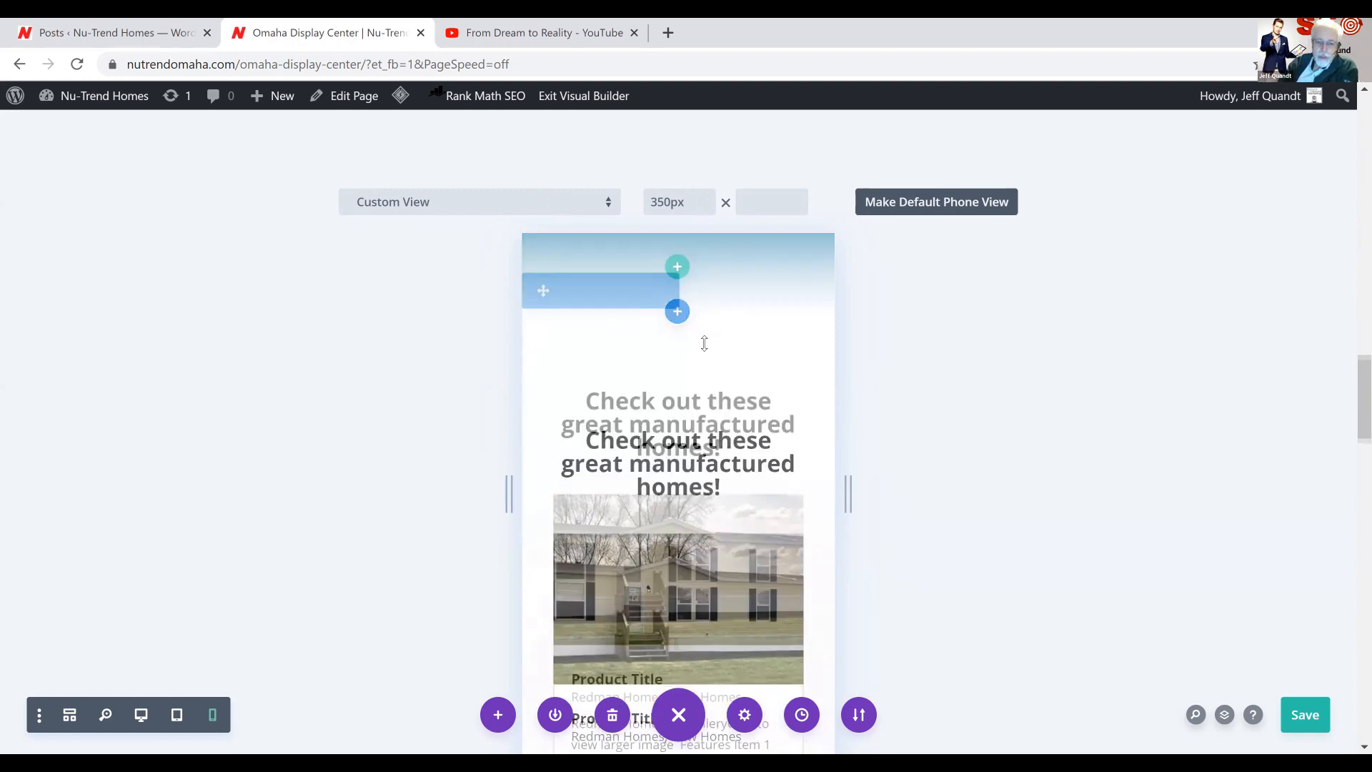
{"action": "scroll", "coordinate": [705, 344], "scroll_direction": "down", "scroll_amount": 5}
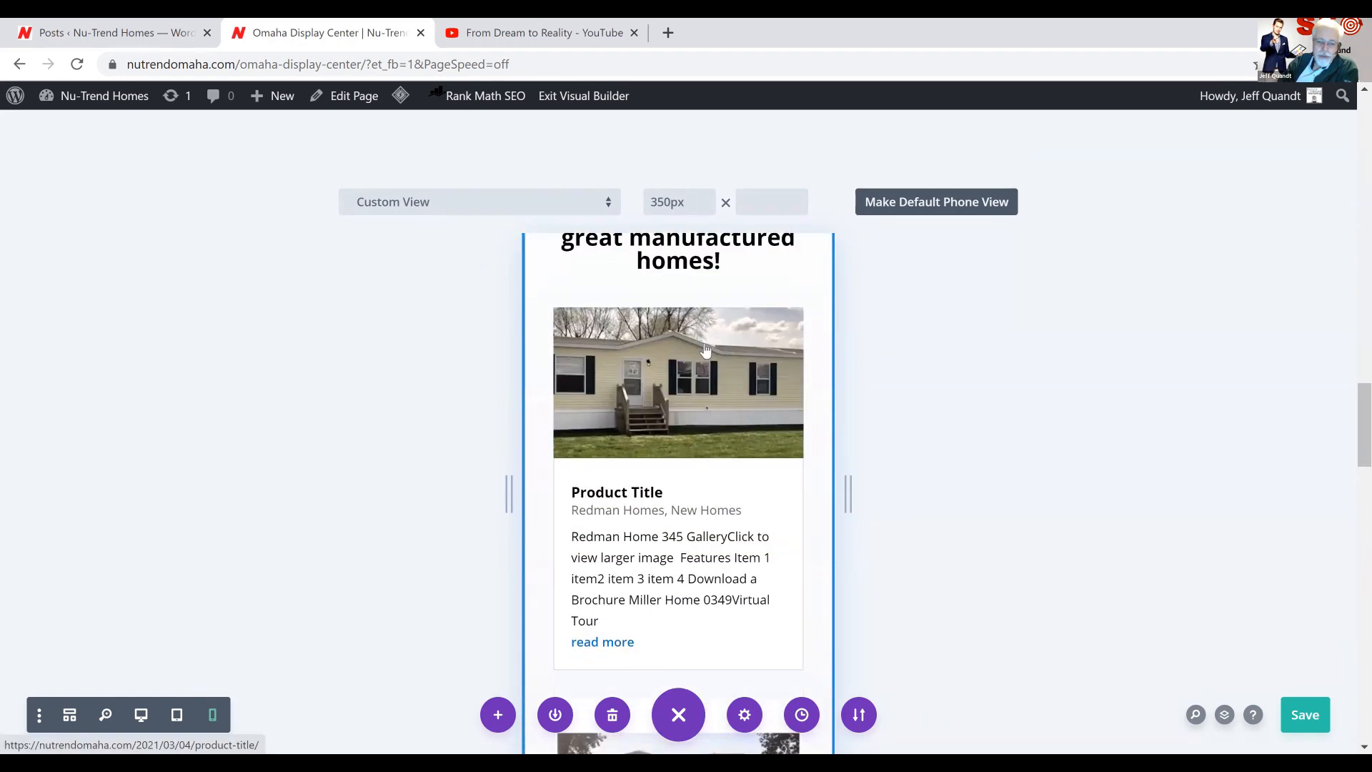
{"action": "scroll", "coordinate": [704, 344], "scroll_direction": "down", "scroll_amount": 3}
{"action": "scroll", "coordinate": [704, 344], "scroll_direction": "up", "scroll_amount": 4}
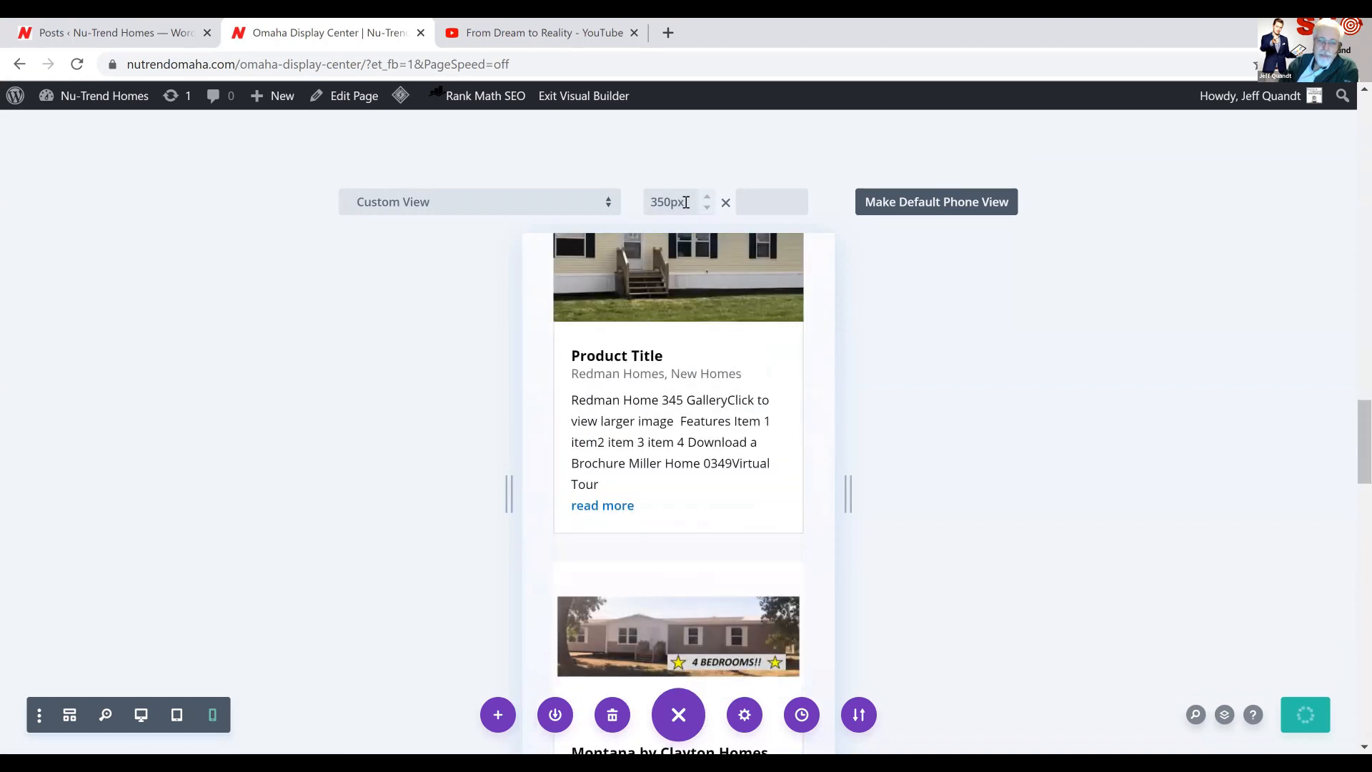
Clear the phone preview's custom width and return the builder to desktop view
{"action": "left_click_drag", "start_coordinate": [686, 202], "coordinate": [658, 203]}
{"action": "key", "text": "BackSpace"}
{"action": "key", "text": "BackSpace"}
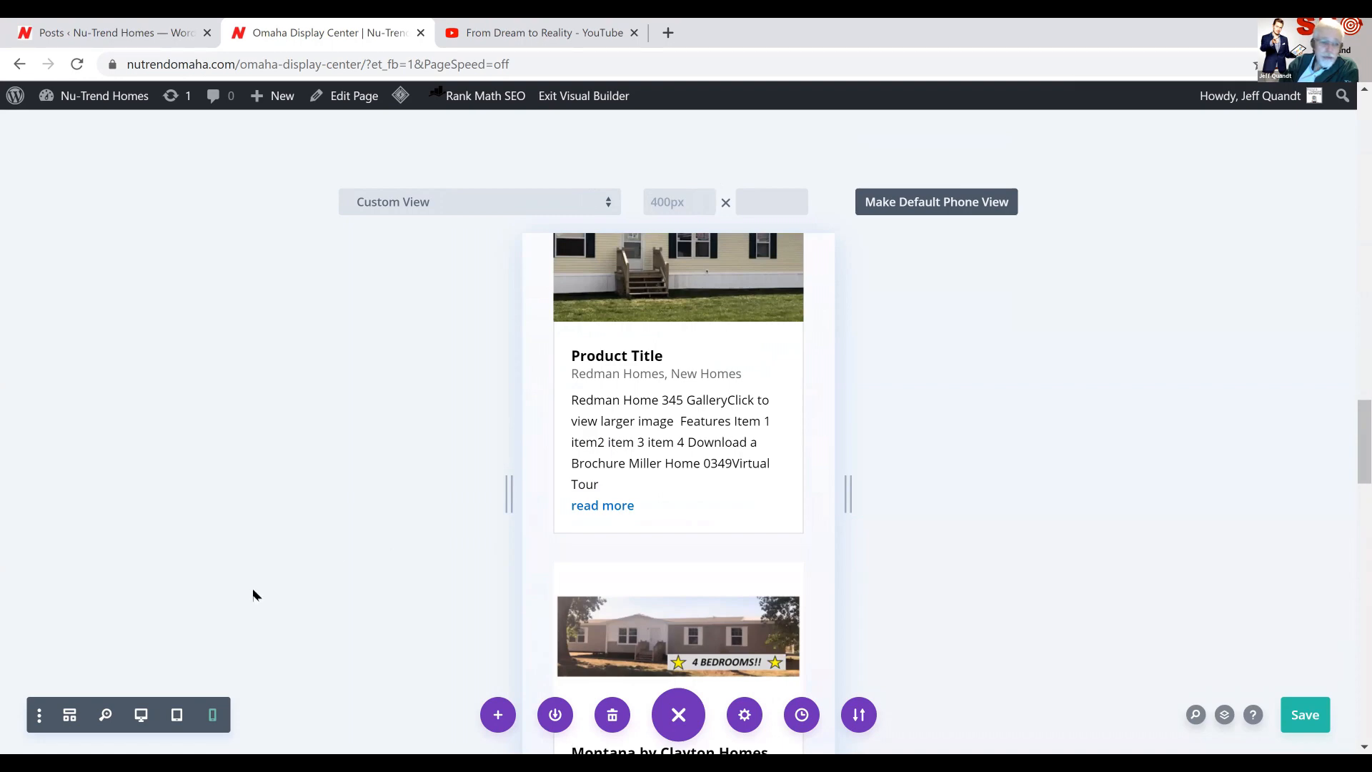
{"action": "left_click", "coordinate": [141, 716]}
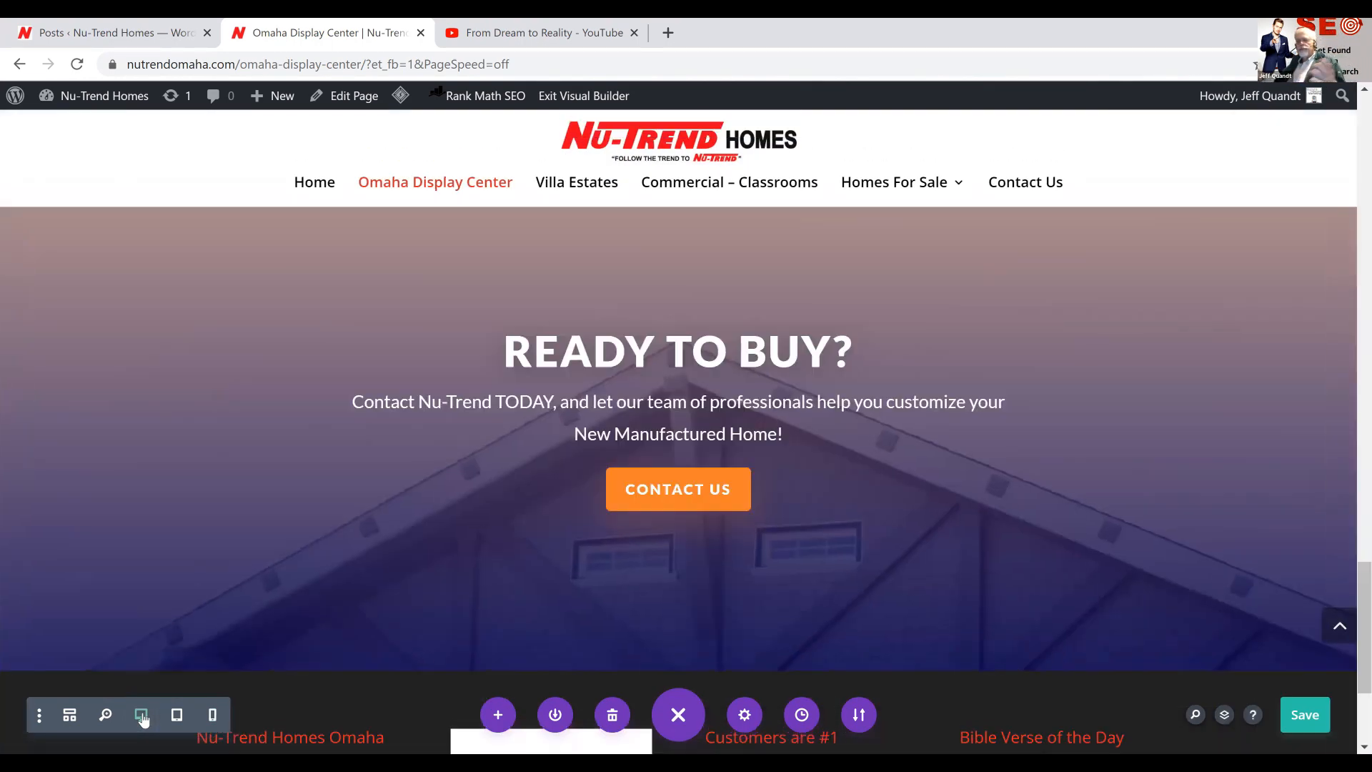
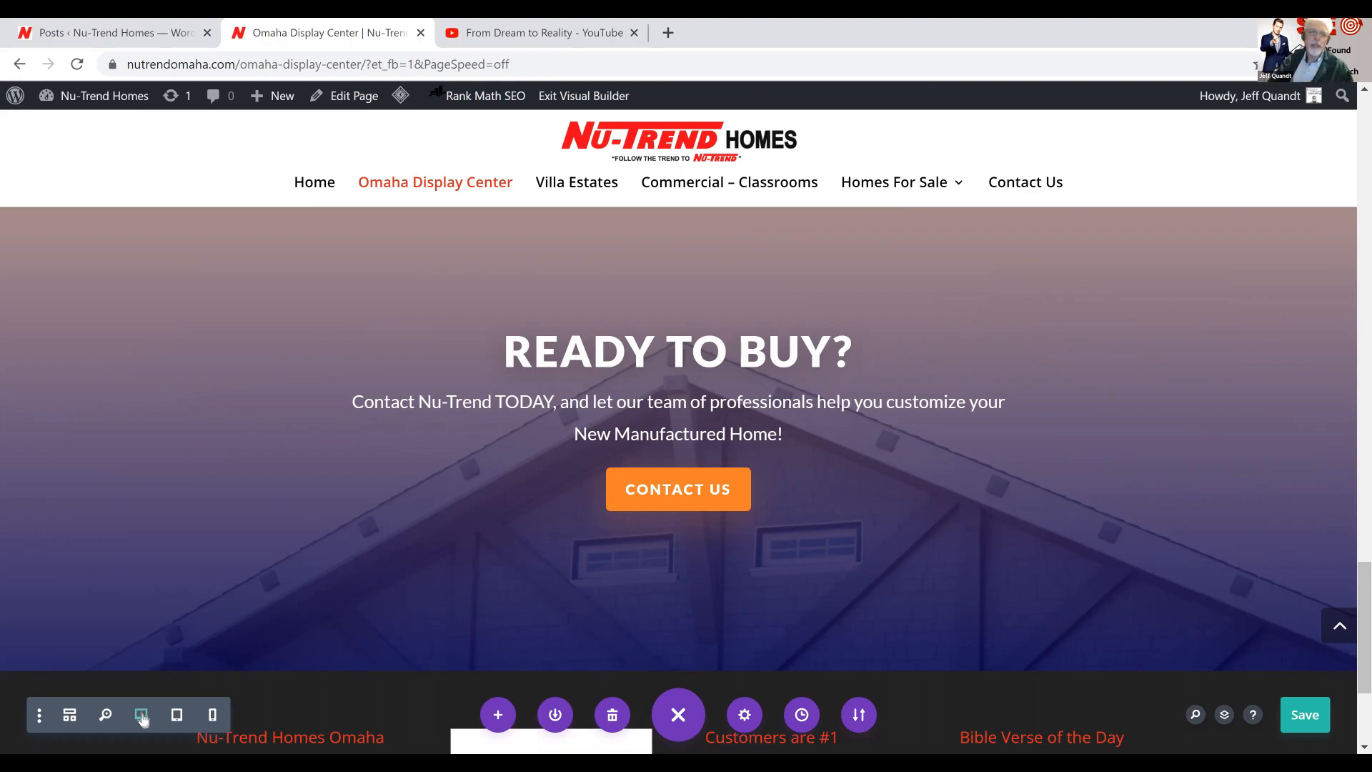
Return to the banner at the beginning of the page and save the page changes
{"action": "scroll", "coordinate": [307, 465], "scroll_direction": "up", "scroll_amount": 4}
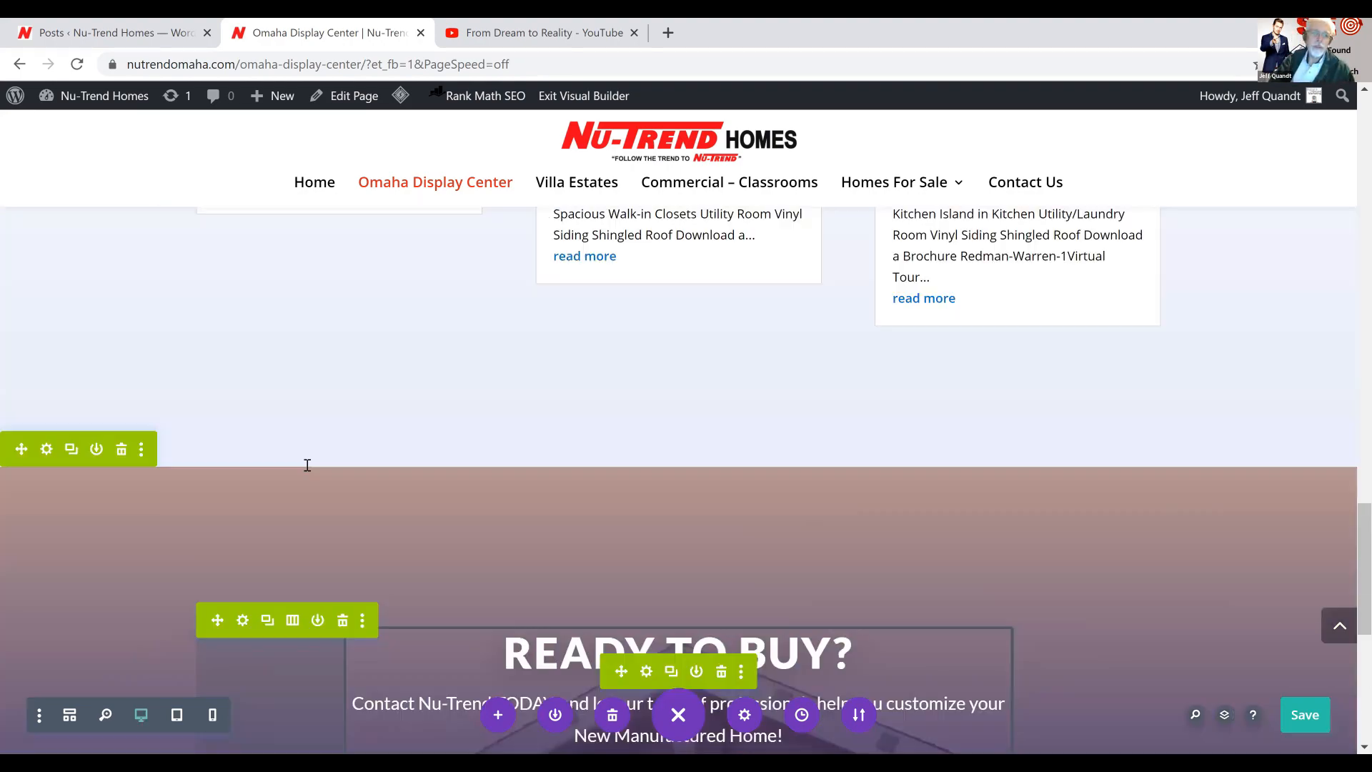
{"action": "scroll", "coordinate": [308, 464], "scroll_direction": "up", "scroll_amount": 15}
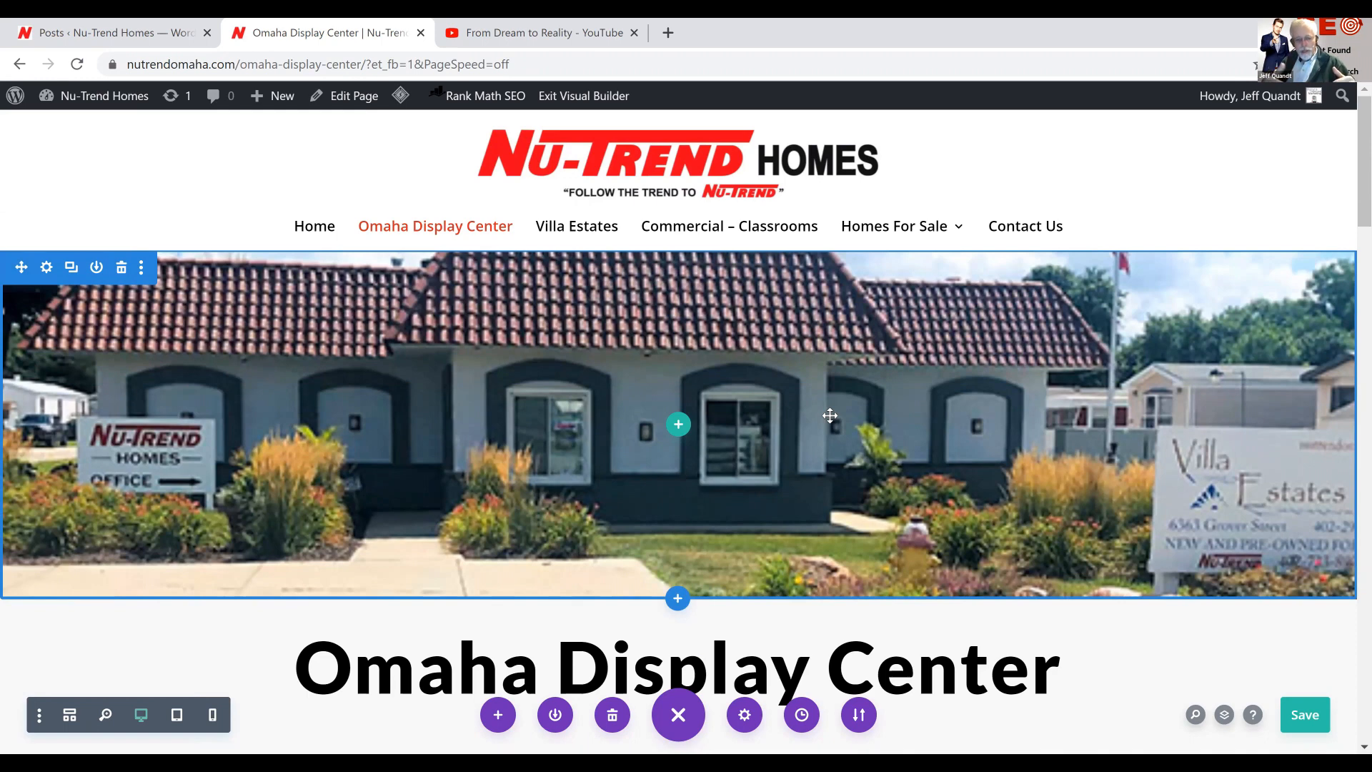
{"action": "left_click", "coordinate": [1308, 714]}
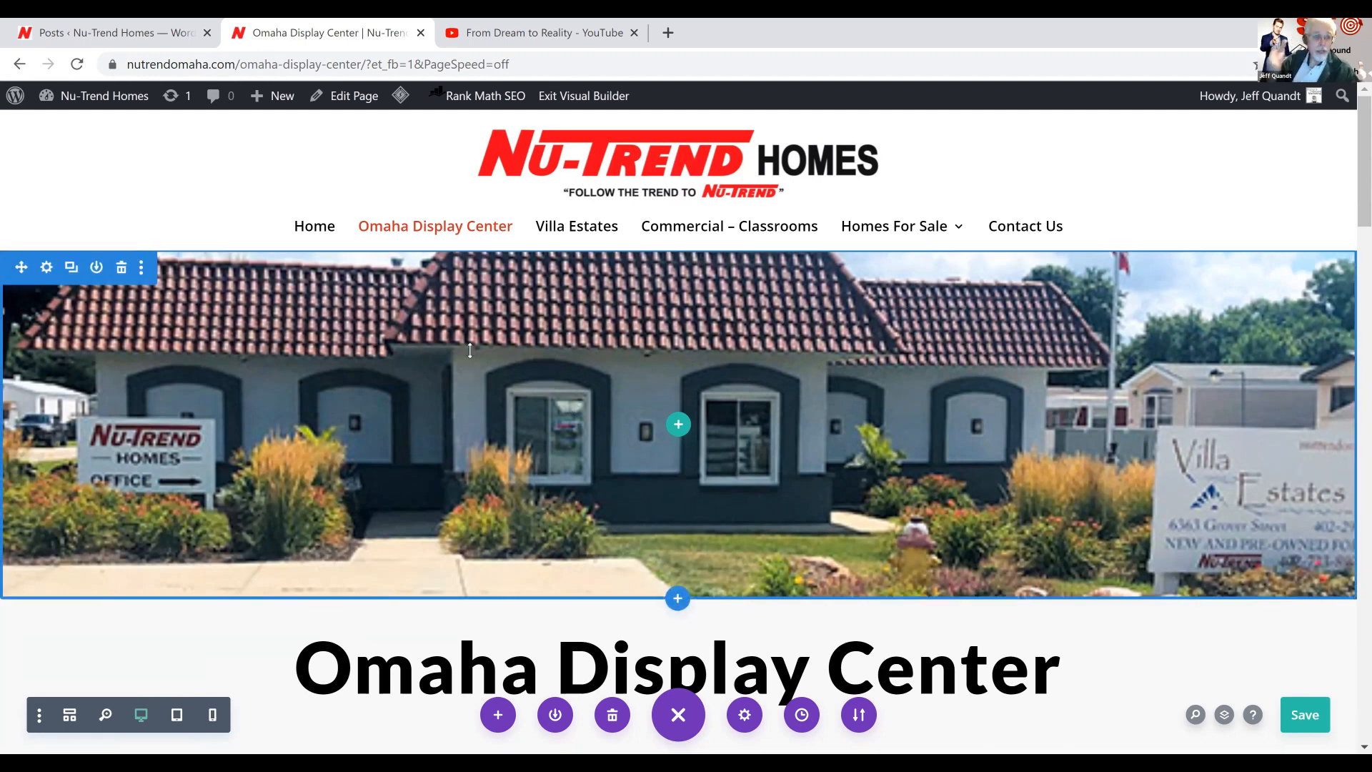
Remove the background image from the banner section above the Omaha Display Center heading
{"action": "left_click", "coordinate": [46, 266]}
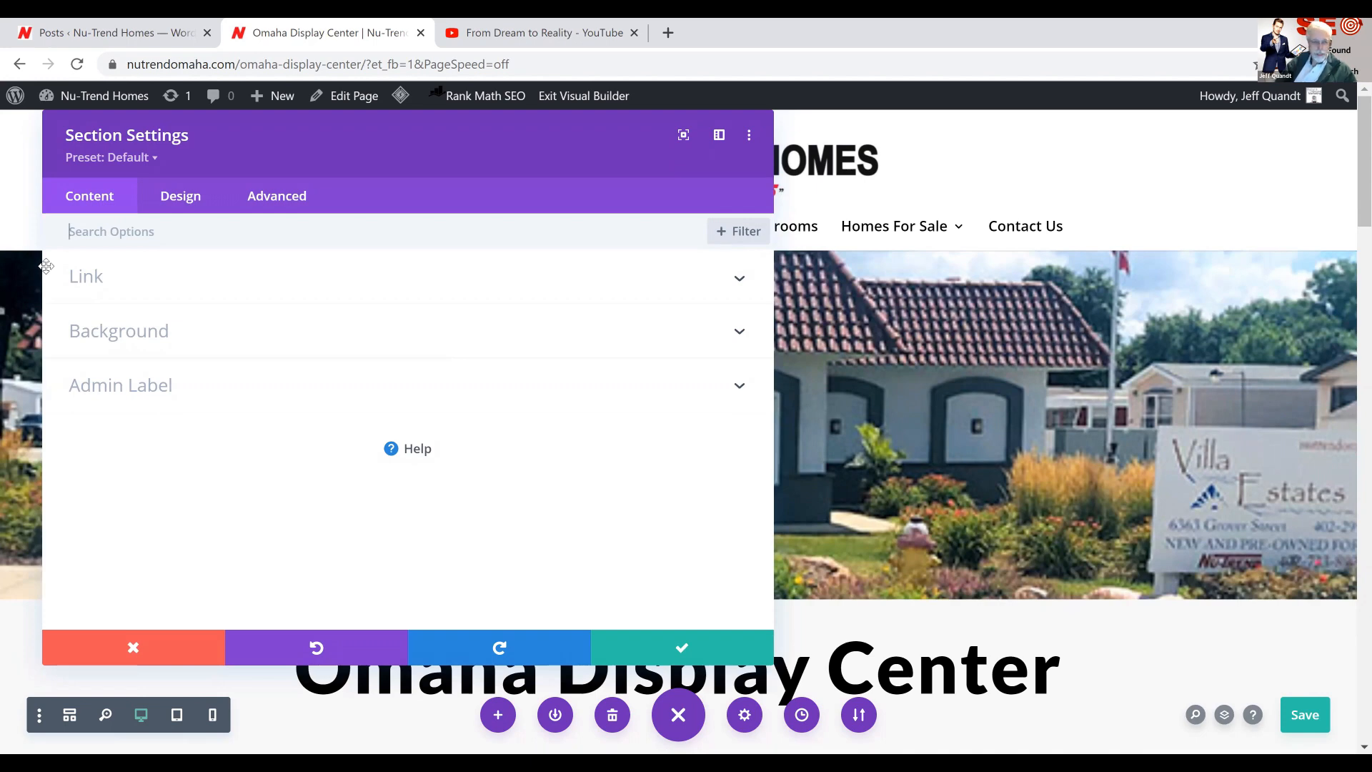
{"action": "left_click", "coordinate": [106, 346]}
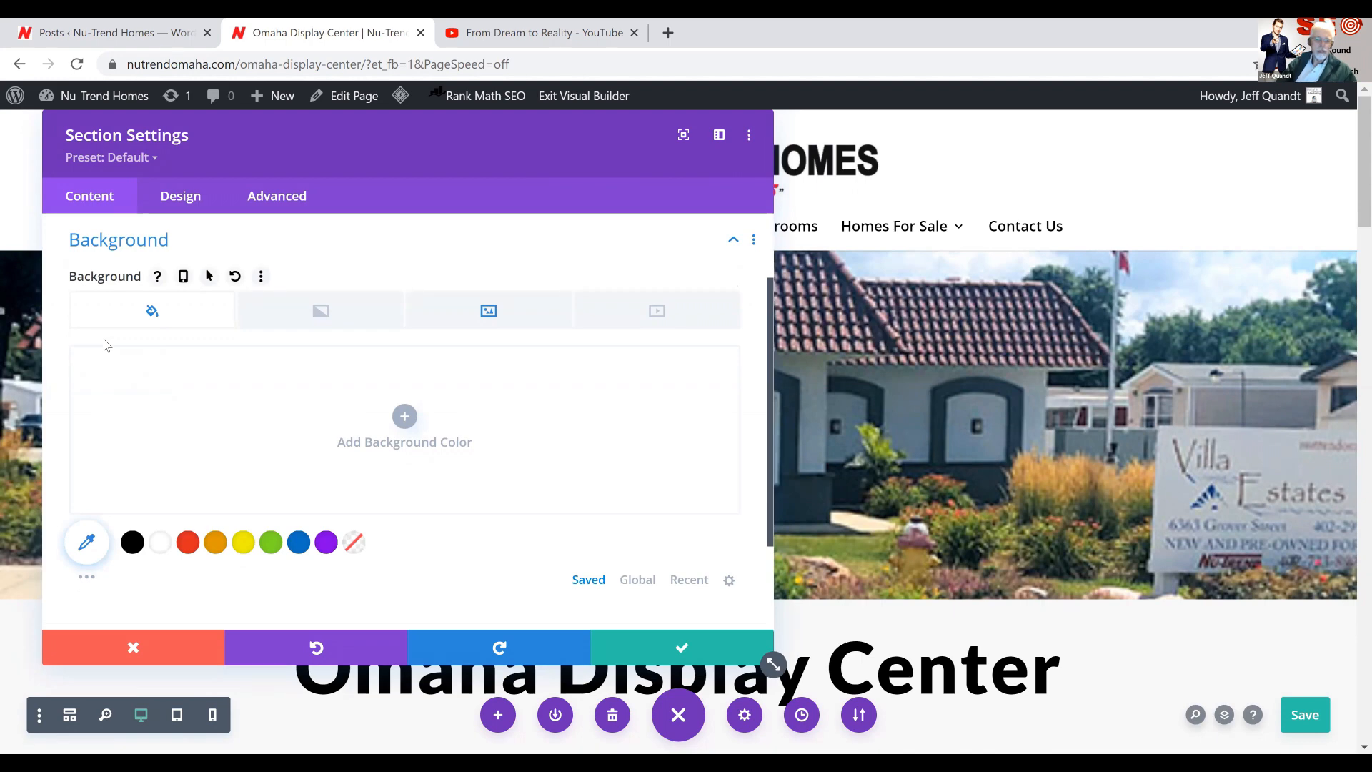
{"action": "left_click", "coordinate": [464, 314]}
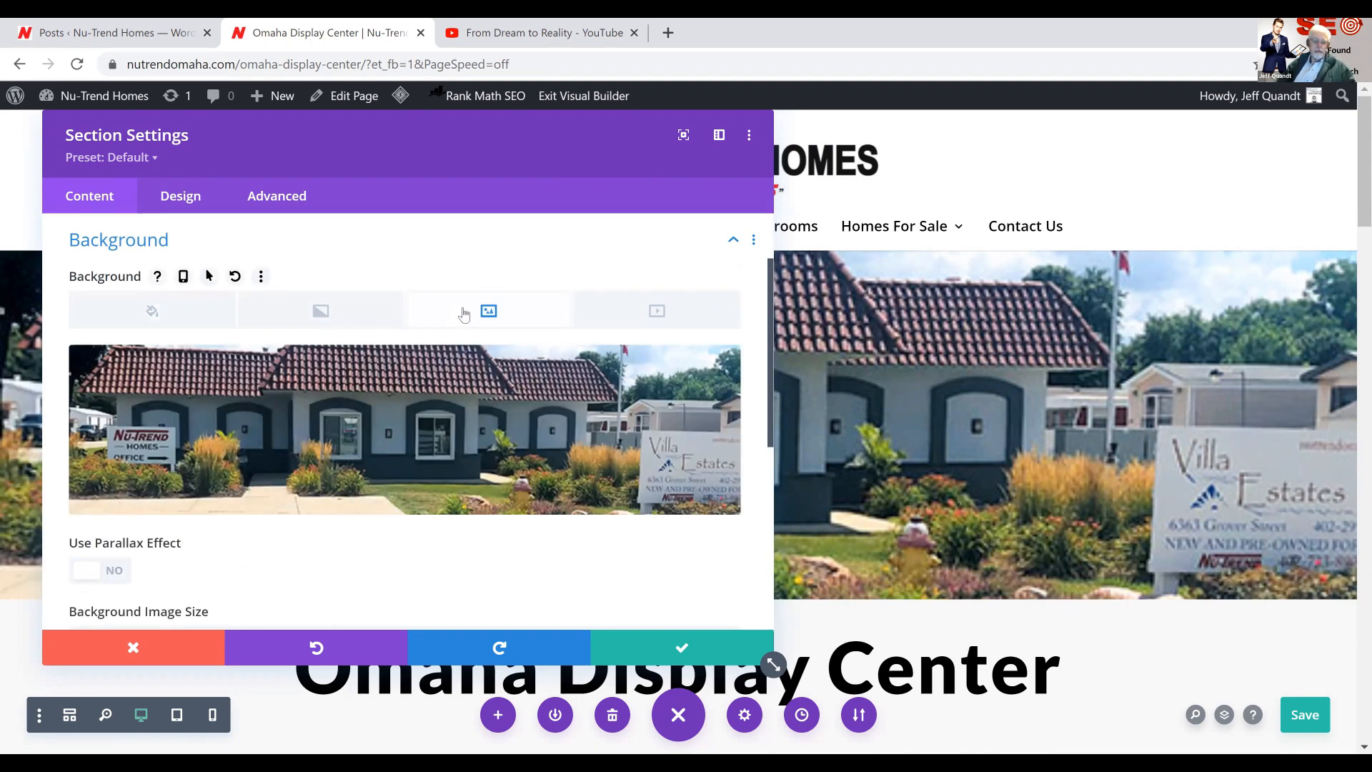
{"action": "mouse_move", "coordinate": [624, 380]}
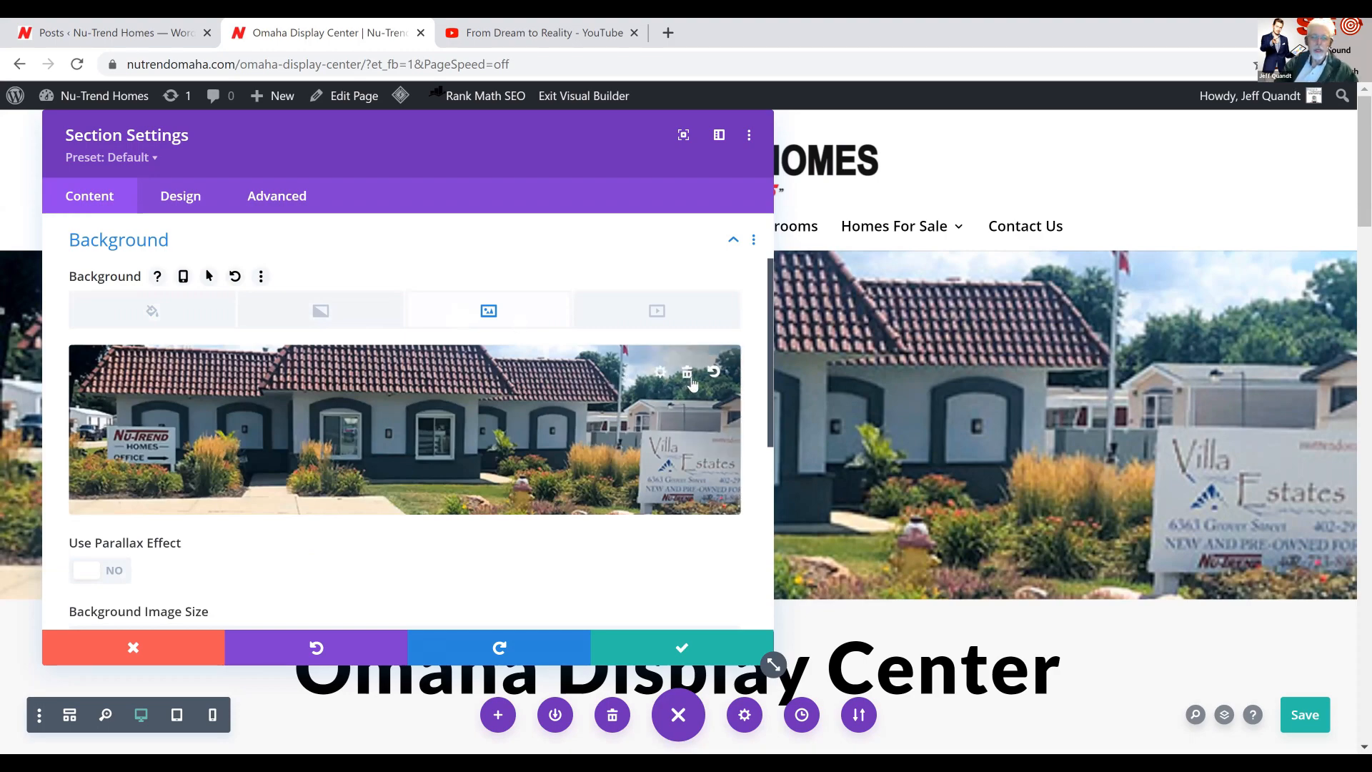
{"action": "left_click", "coordinate": [687, 373]}
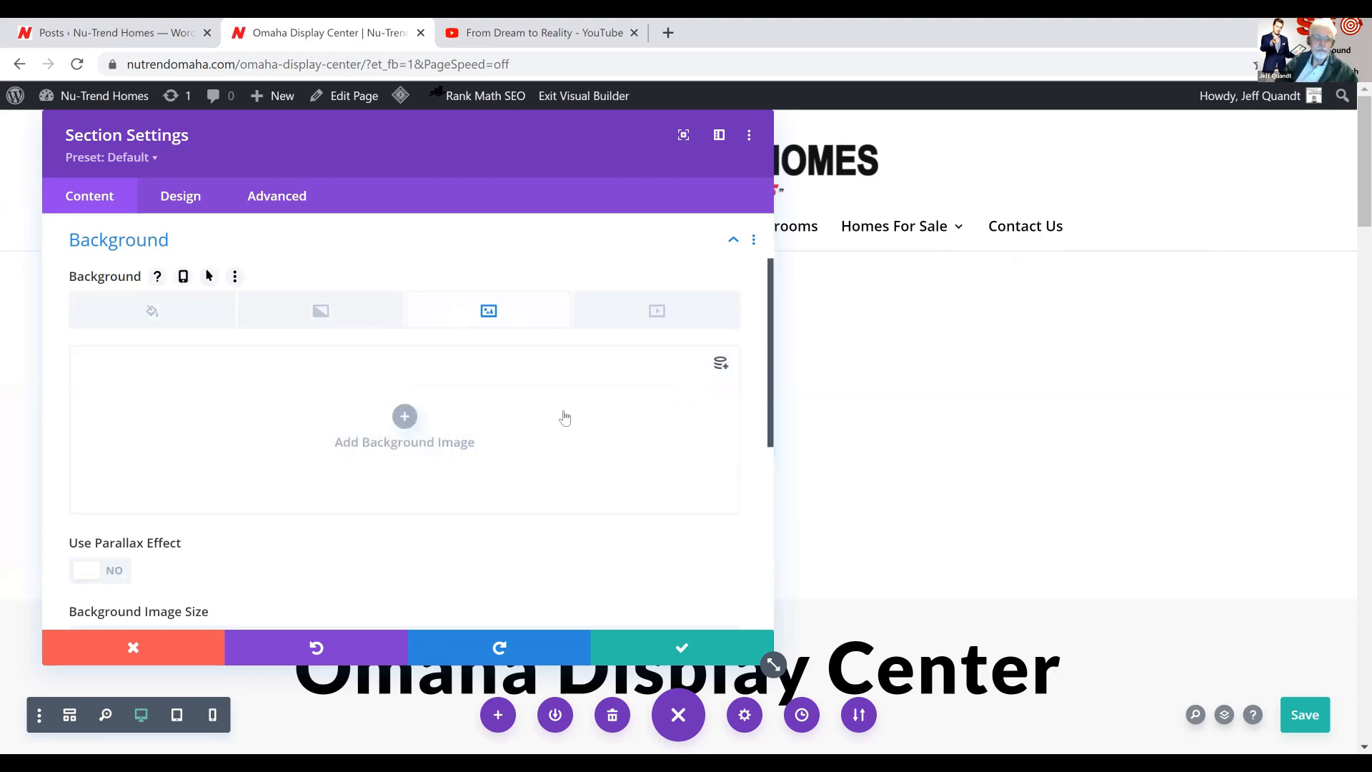
Set IMG_5310.jpg from the media library as the banner section's background image
{"action": "left_click", "coordinate": [405, 418]}
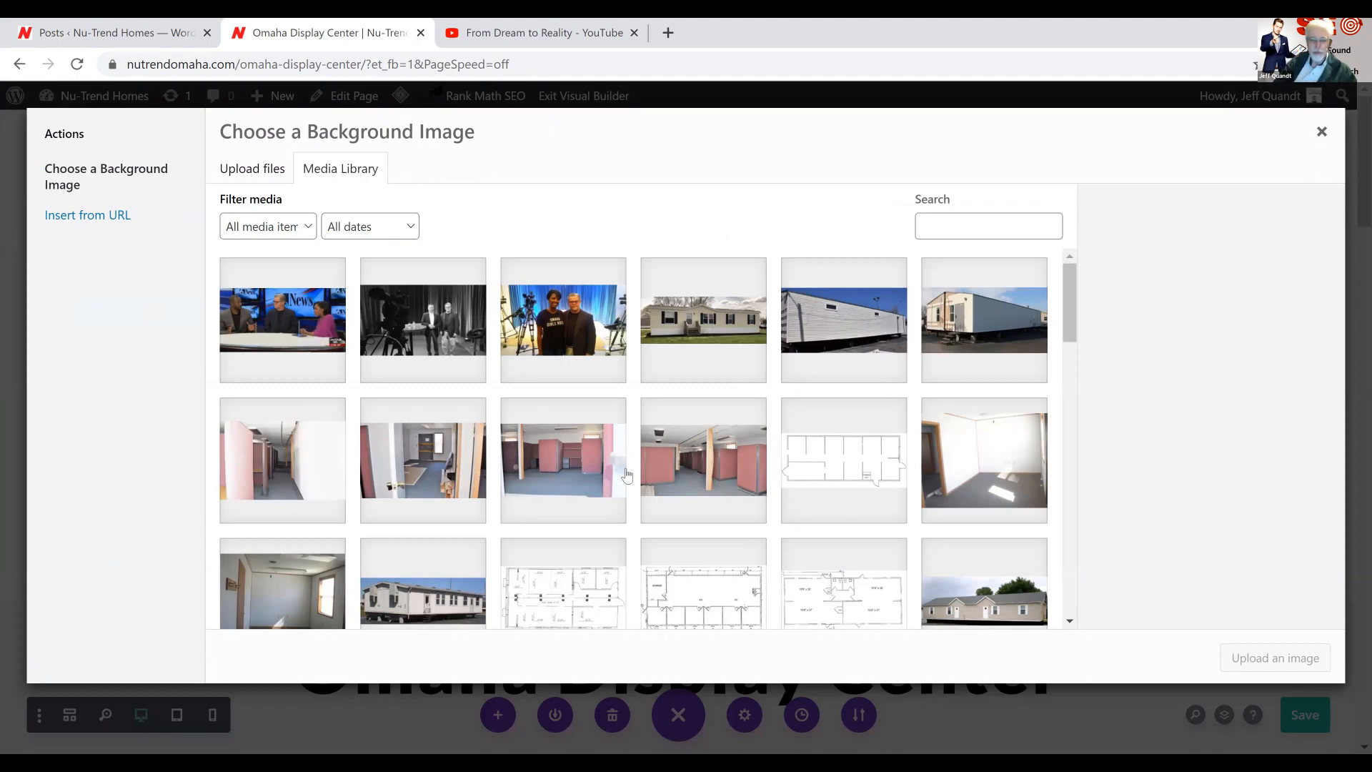
{"action": "scroll", "coordinate": [623, 473], "scroll_direction": "down", "scroll_amount": 5}
{"action": "scroll", "coordinate": [628, 475], "scroll_direction": "down", "scroll_amount": 8}
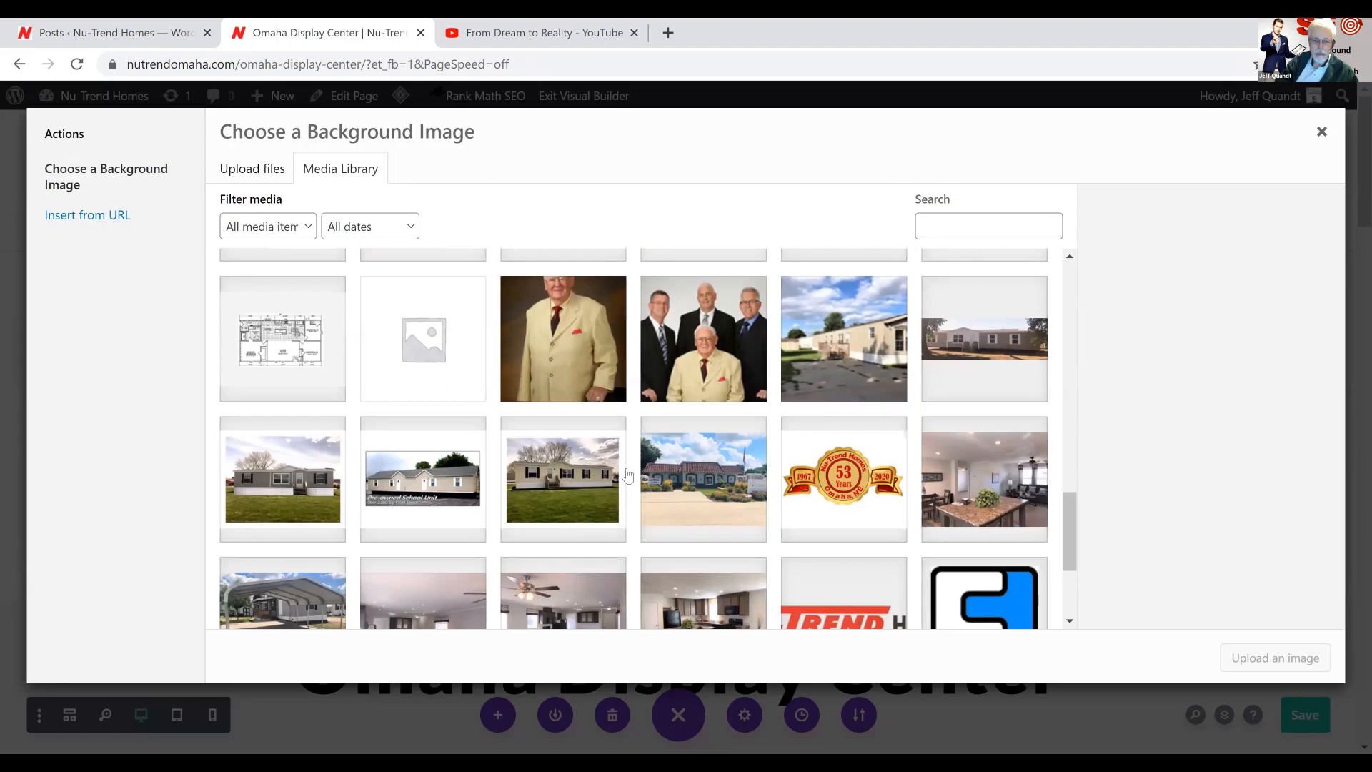
{"action": "scroll", "coordinate": [628, 475], "scroll_direction": "down", "scroll_amount": 1}
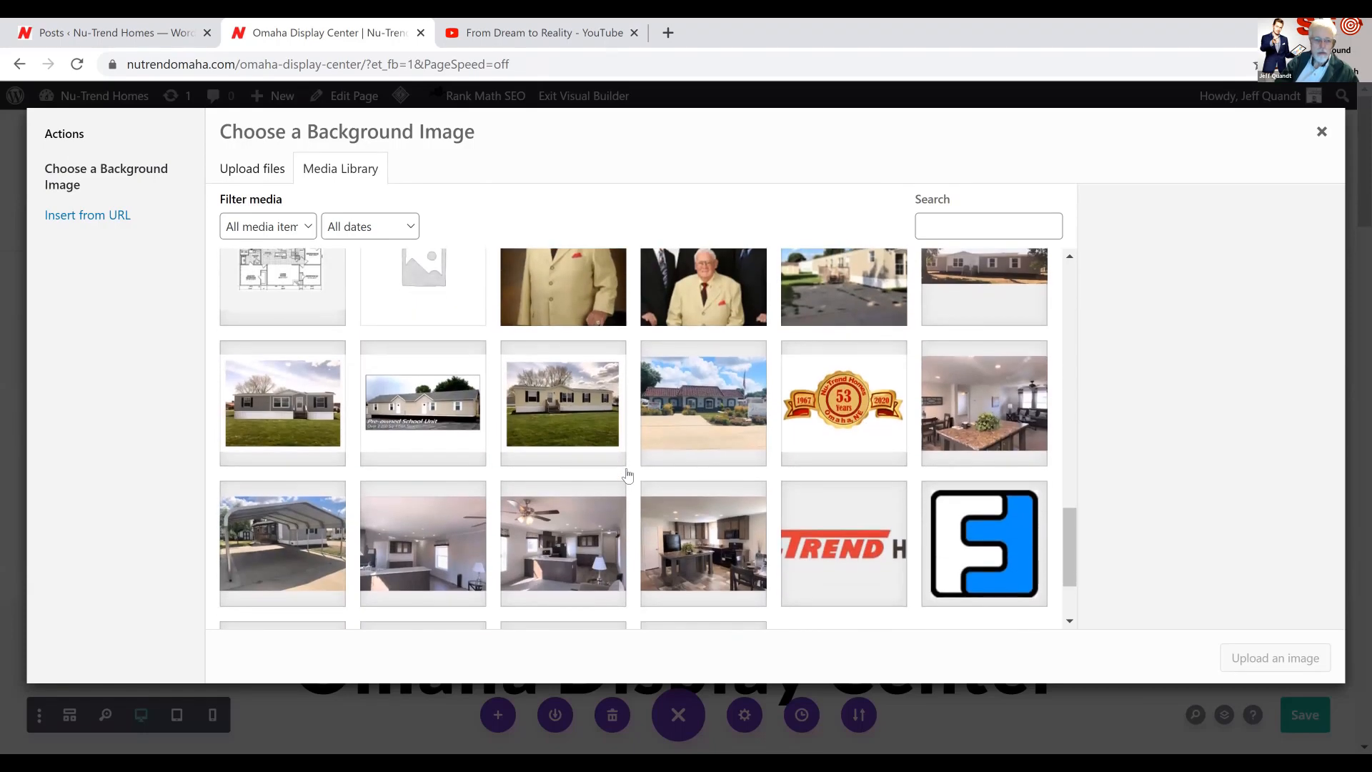
{"action": "left_click", "coordinate": [298, 422]}
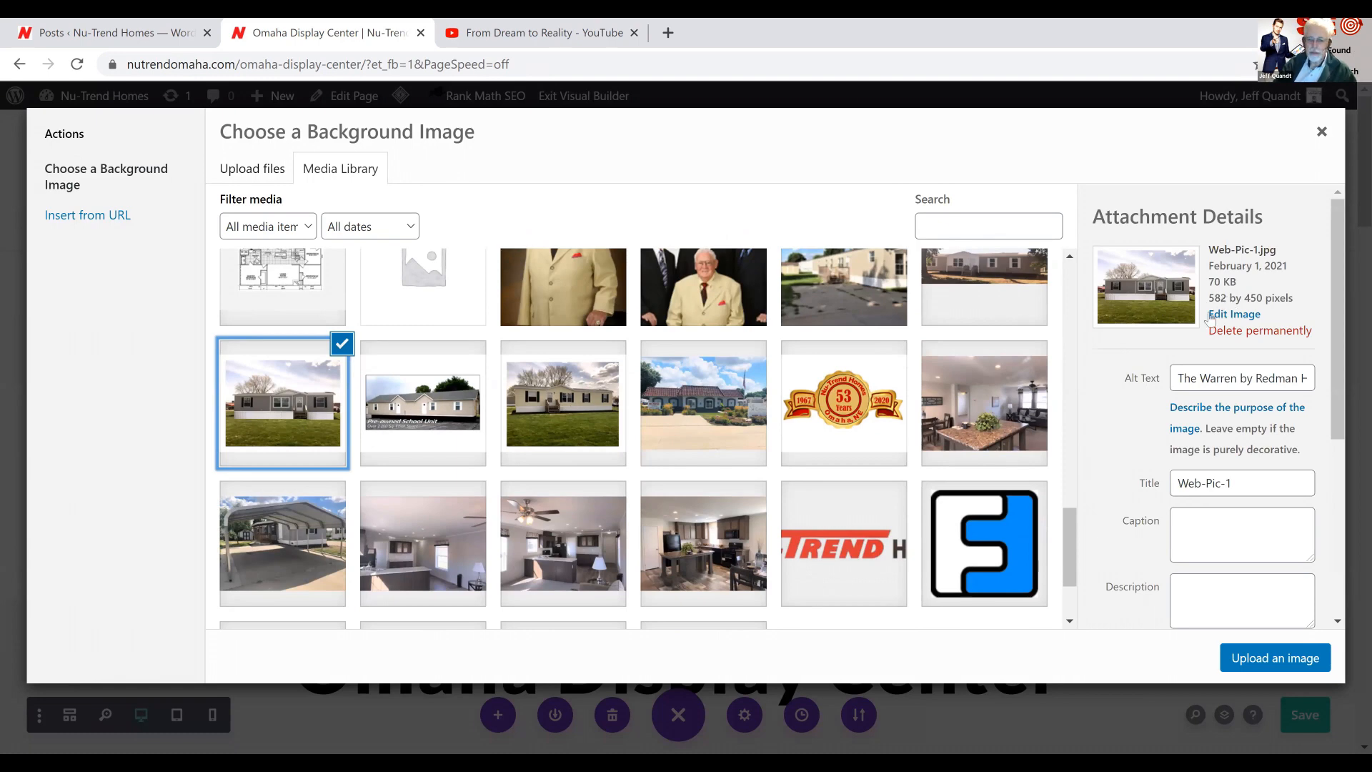
{"action": "left_click", "coordinate": [705, 420]}
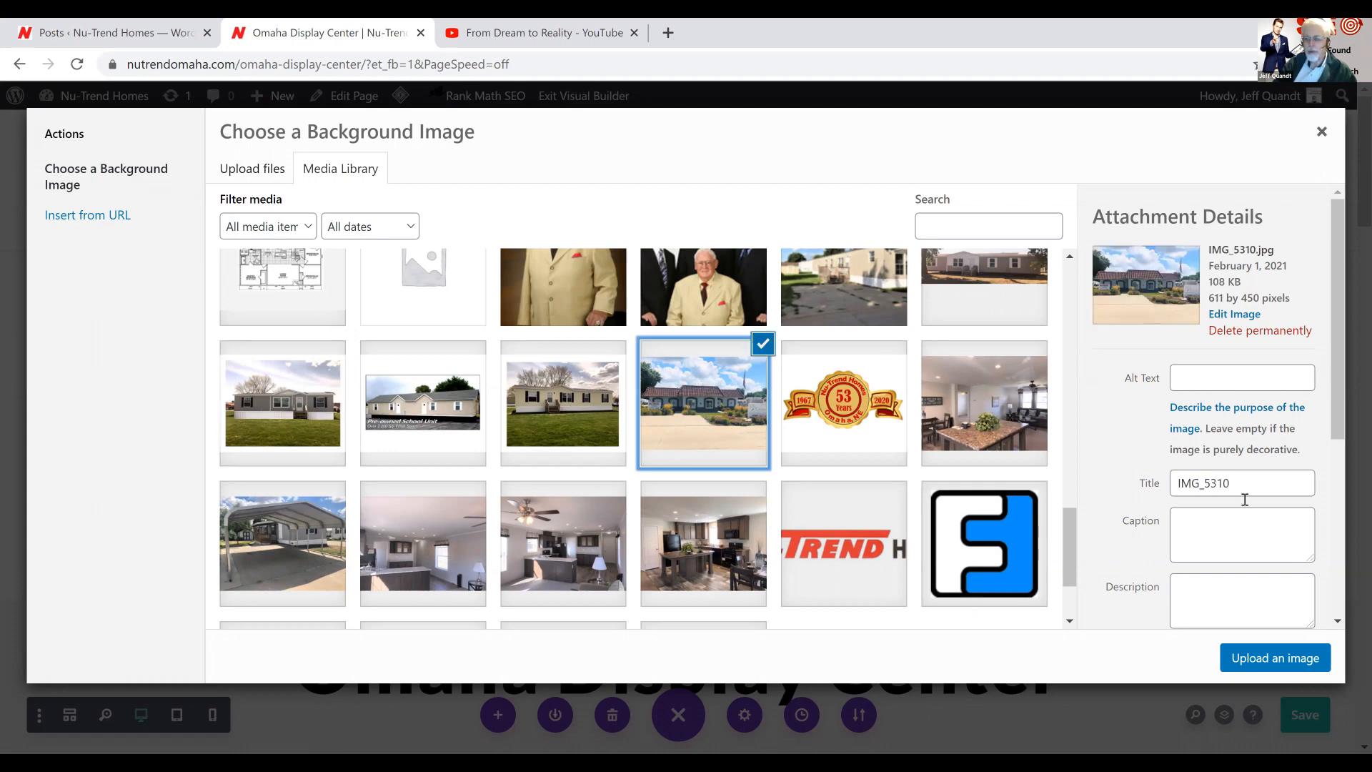
{"action": "left_click", "coordinate": [1255, 664]}
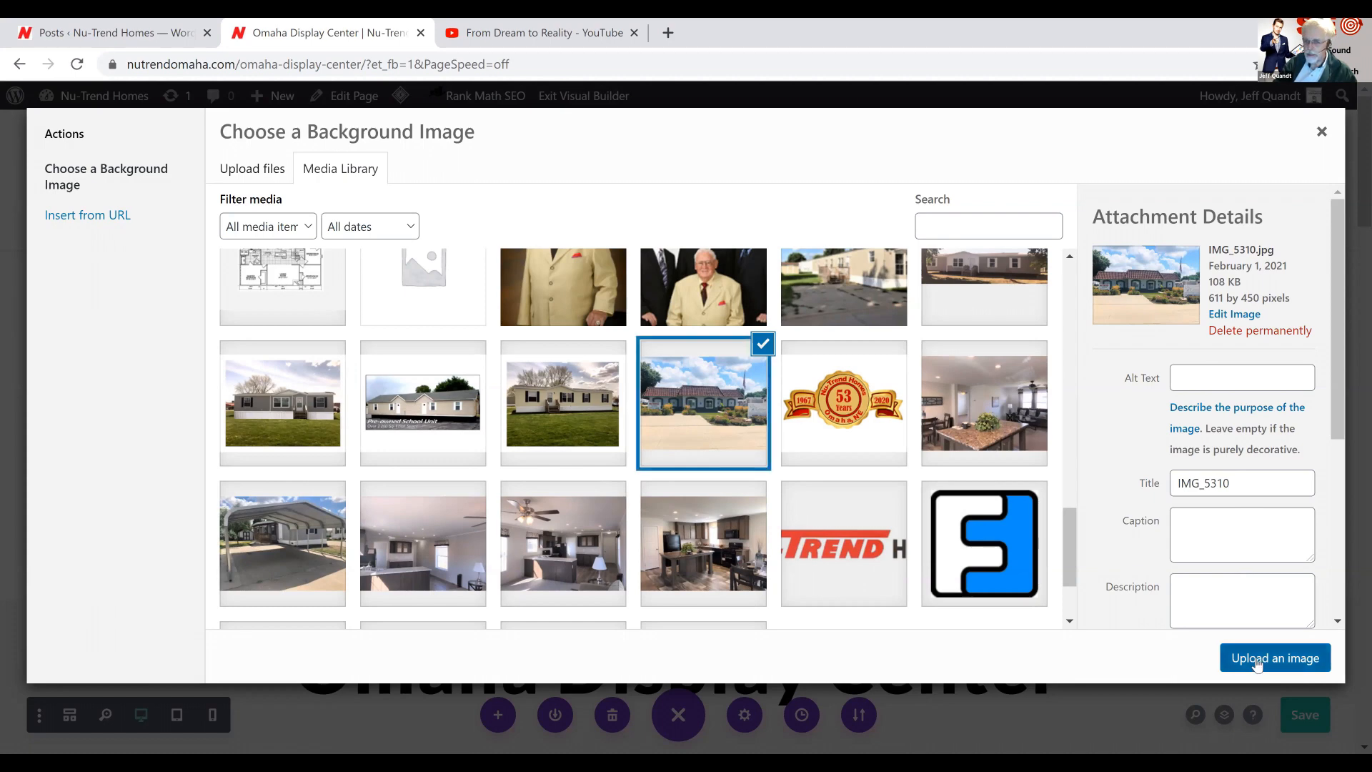
{"action": "left_click", "coordinate": [1257, 662]}
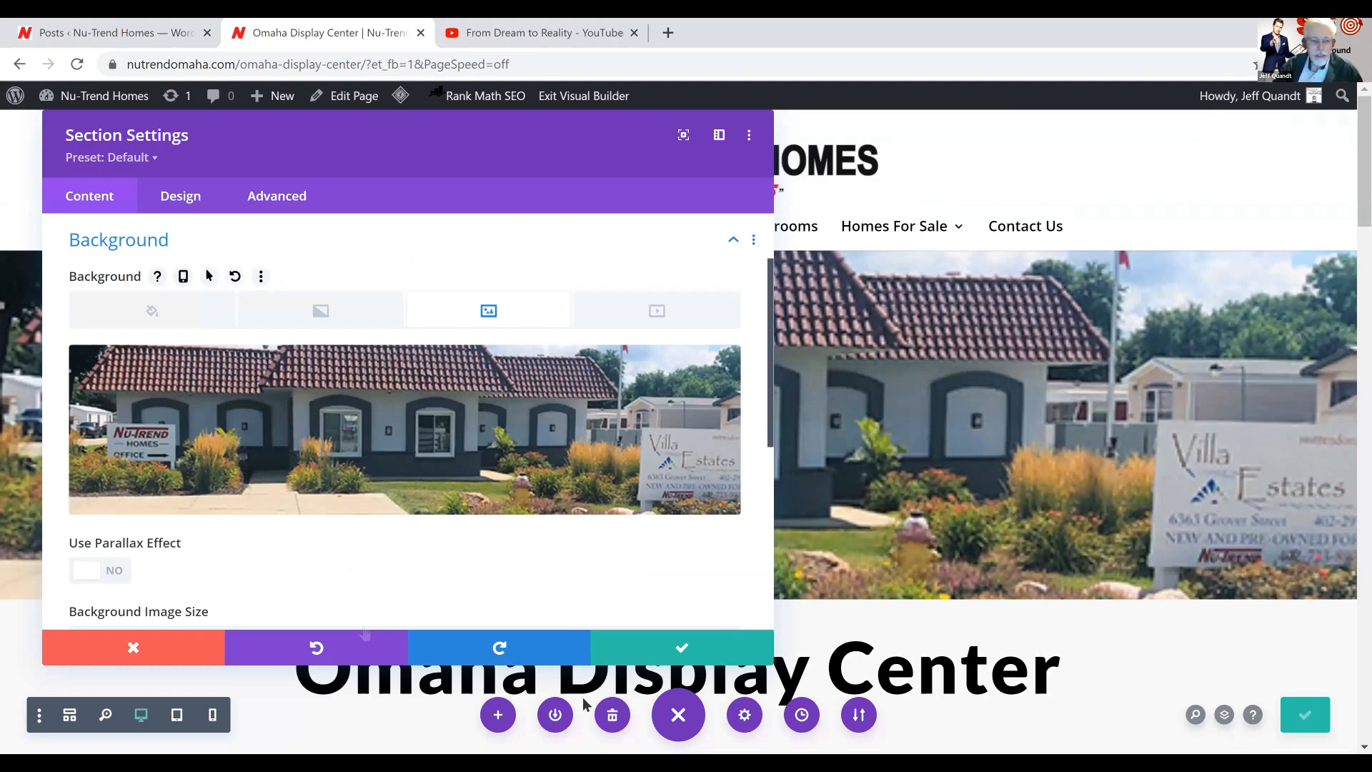
Enable the parallax effect on the banner section's background image, apply it, and check how the image moves while scrolling
{"action": "left_click", "coordinate": [89, 577]}
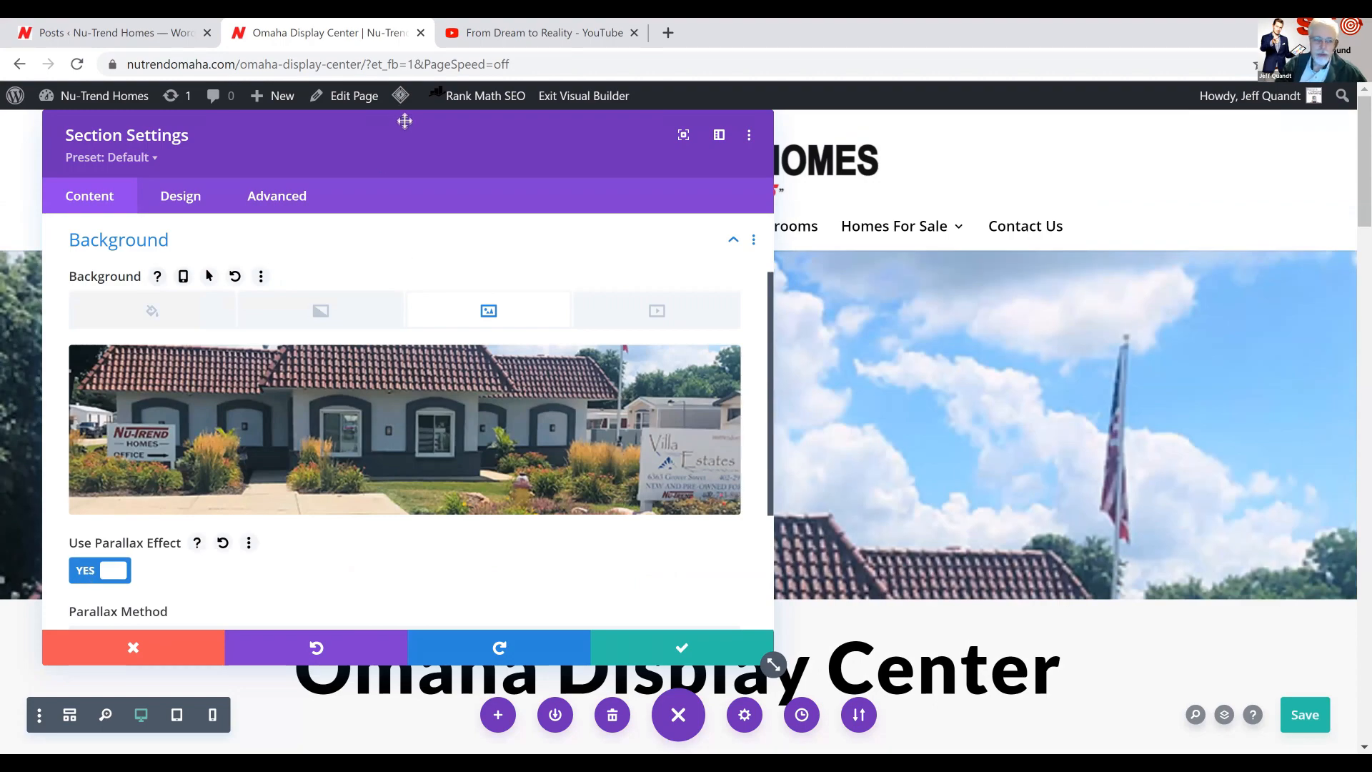
{"action": "left_click_drag", "start_coordinate": [404, 123], "coordinate": [861, 263]}
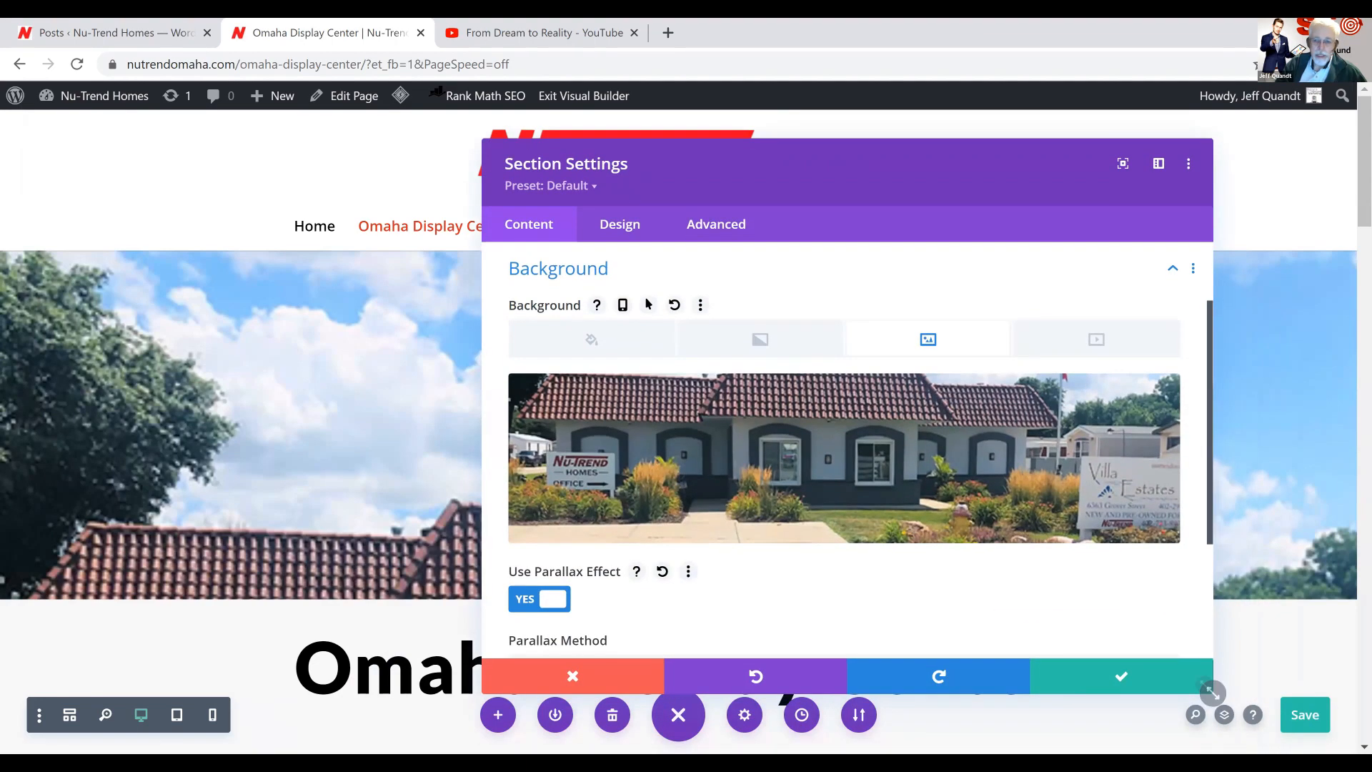
{"action": "left_click", "coordinate": [1120, 690]}
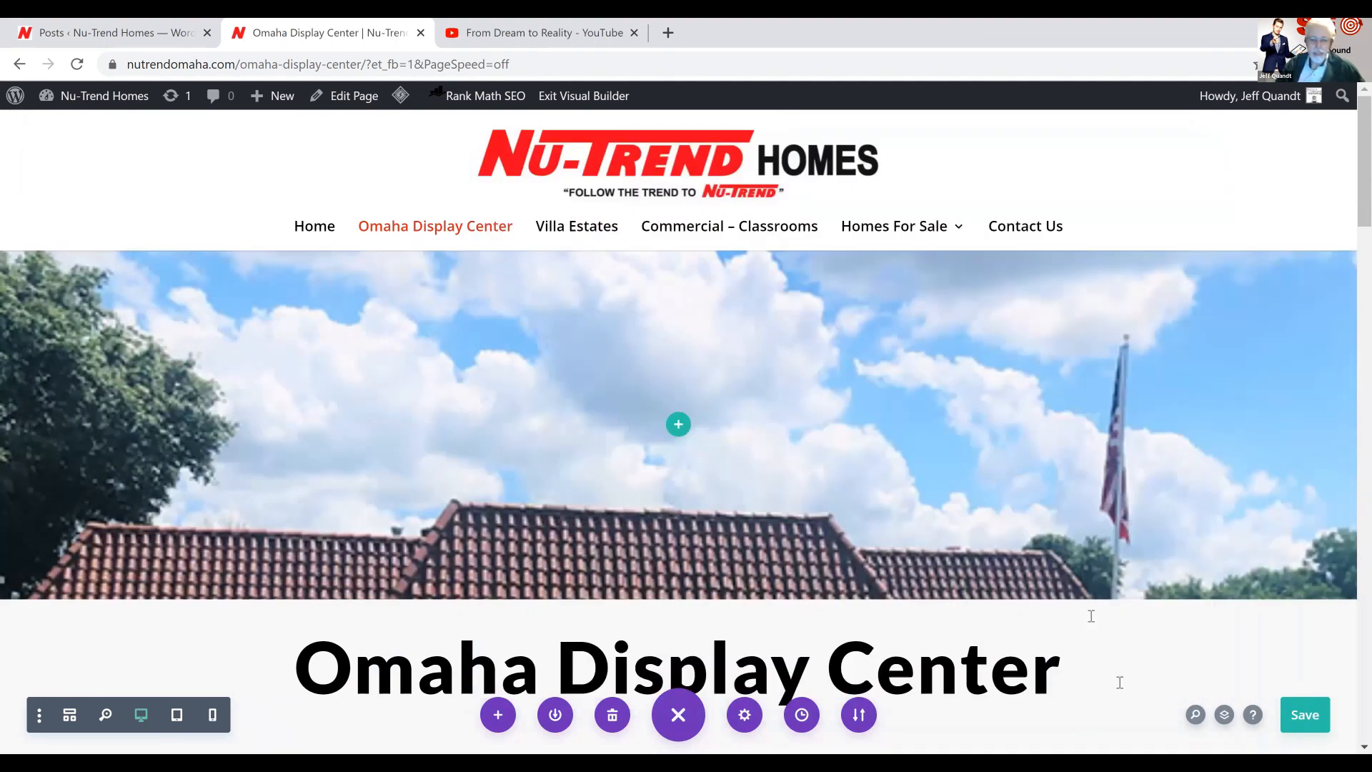
{"action": "scroll", "coordinate": [1033, 498], "scroll_direction": "down", "scroll_amount": 2}
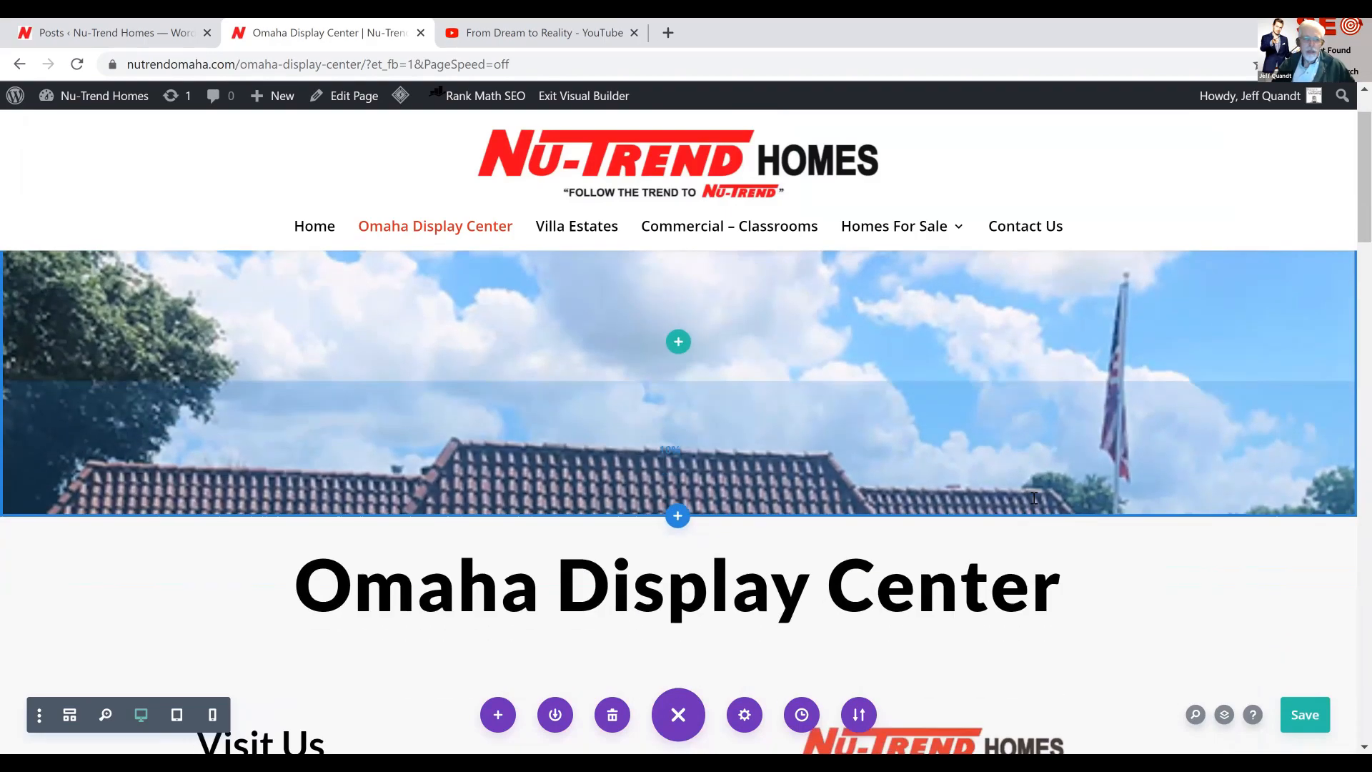
{"action": "scroll", "coordinate": [1033, 498], "scroll_direction": "down", "scroll_amount": 3}
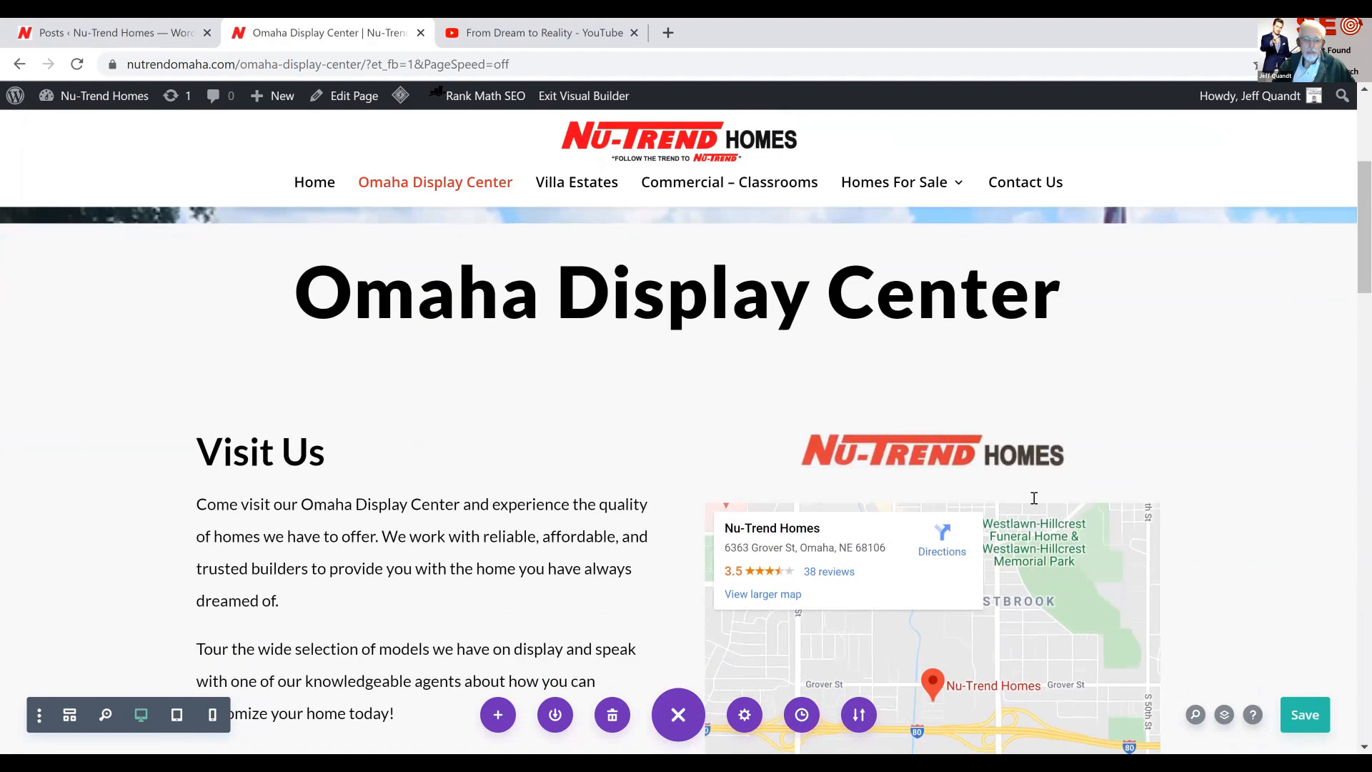
{"action": "scroll", "coordinate": [1034, 498], "scroll_direction": "up", "scroll_amount": 5}
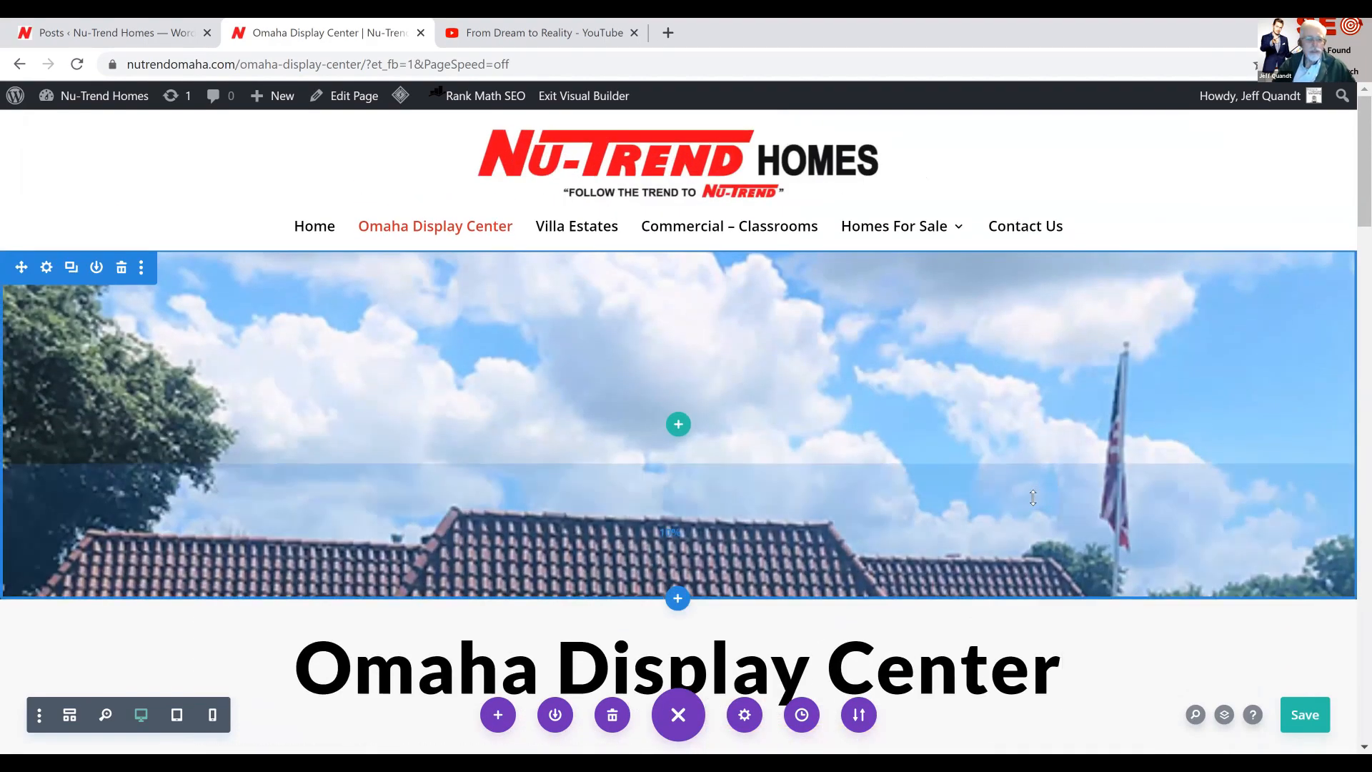
{"action": "scroll", "coordinate": [1034, 498], "scroll_direction": "down", "scroll_amount": 2}
{"action": "scroll", "coordinate": [1033, 498], "scroll_direction": "down", "scroll_amount": 2}
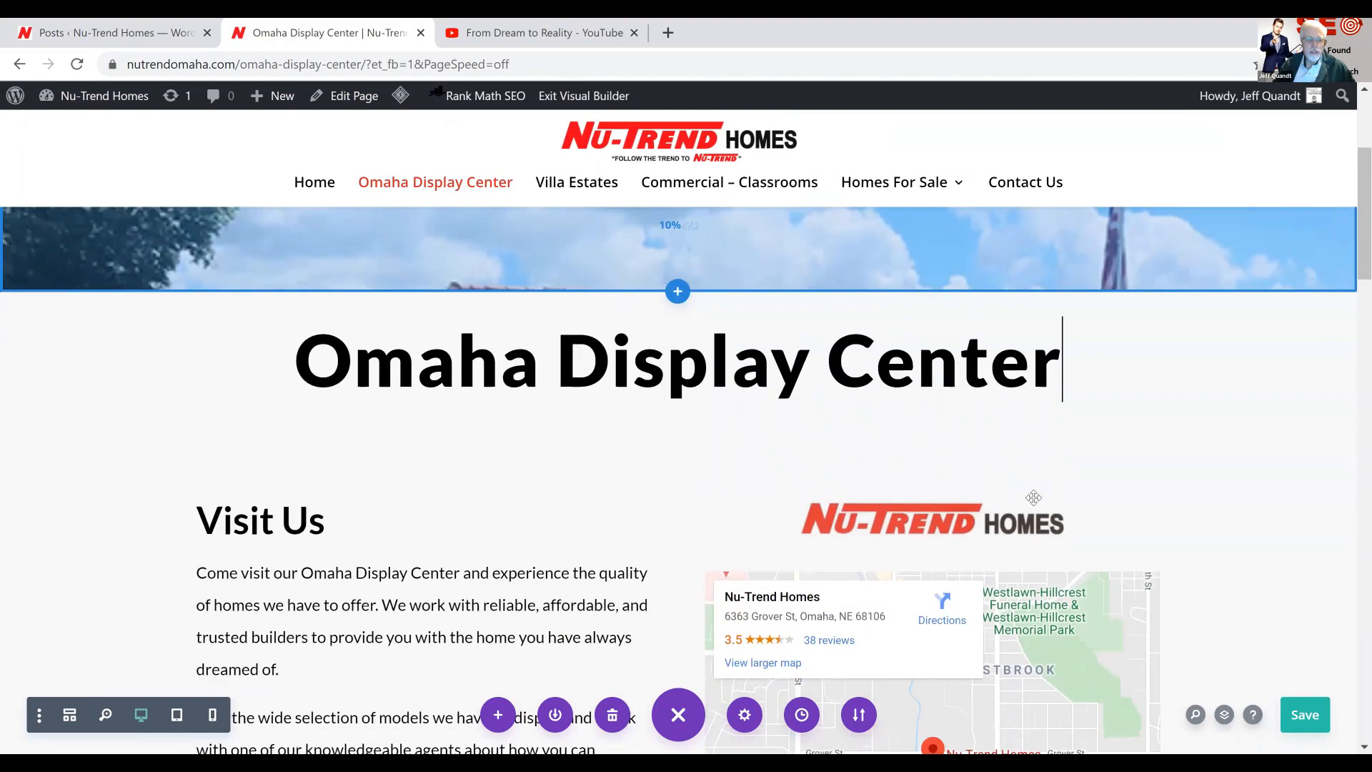
{"action": "scroll", "coordinate": [1034, 498], "scroll_direction": "up", "scroll_amount": 1}
{"action": "scroll", "coordinate": [1034, 498], "scroll_direction": "up", "scroll_amount": 4}
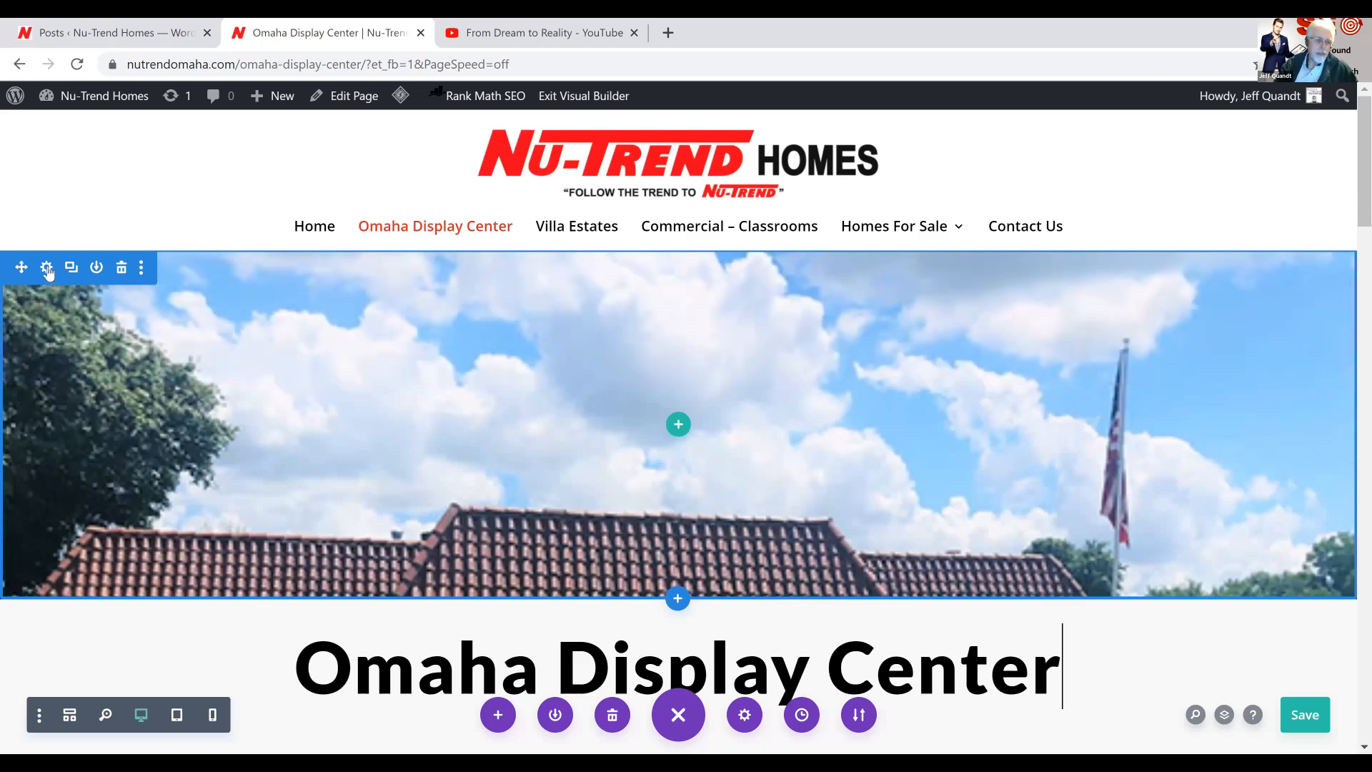
Disable the parallax effect on the banner section's background image and apply the section settings
{"action": "left_click", "coordinate": [48, 266]}
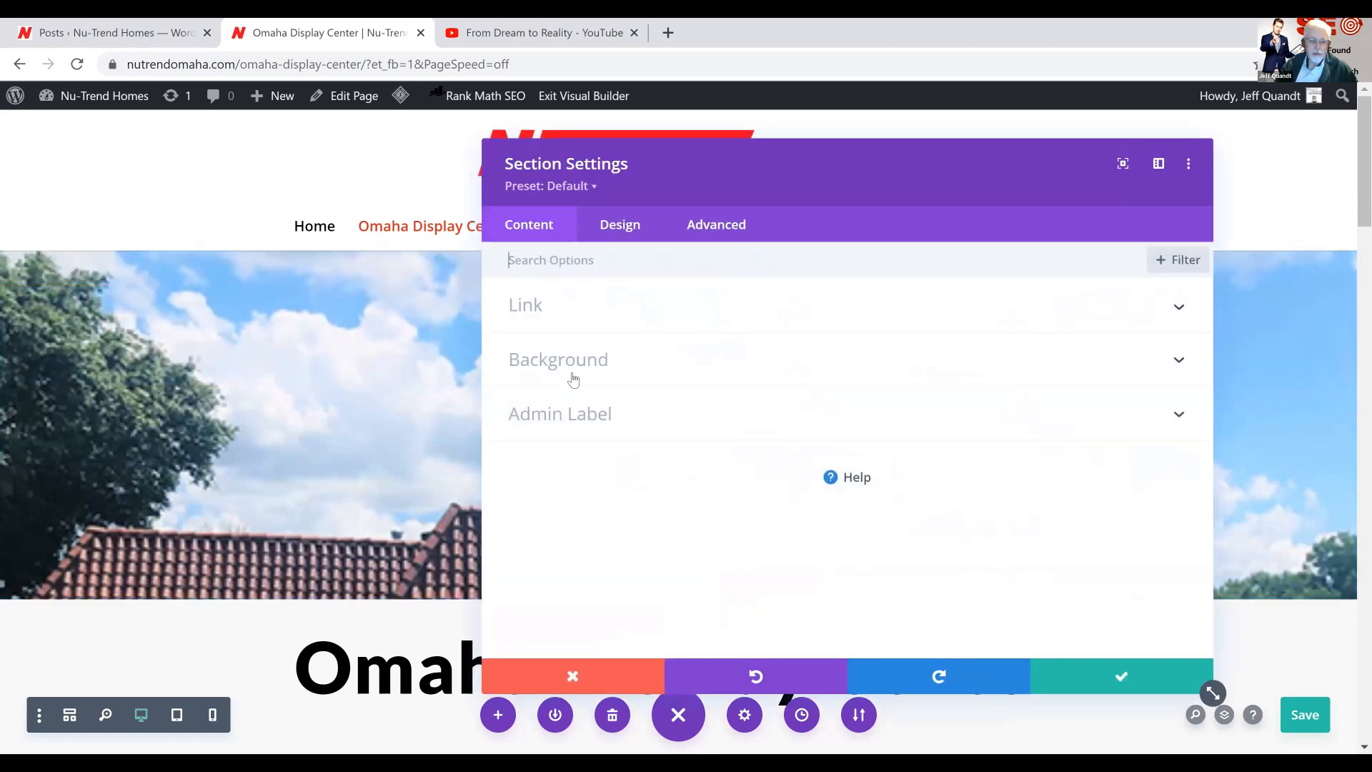
{"action": "left_click", "coordinate": [574, 371]}
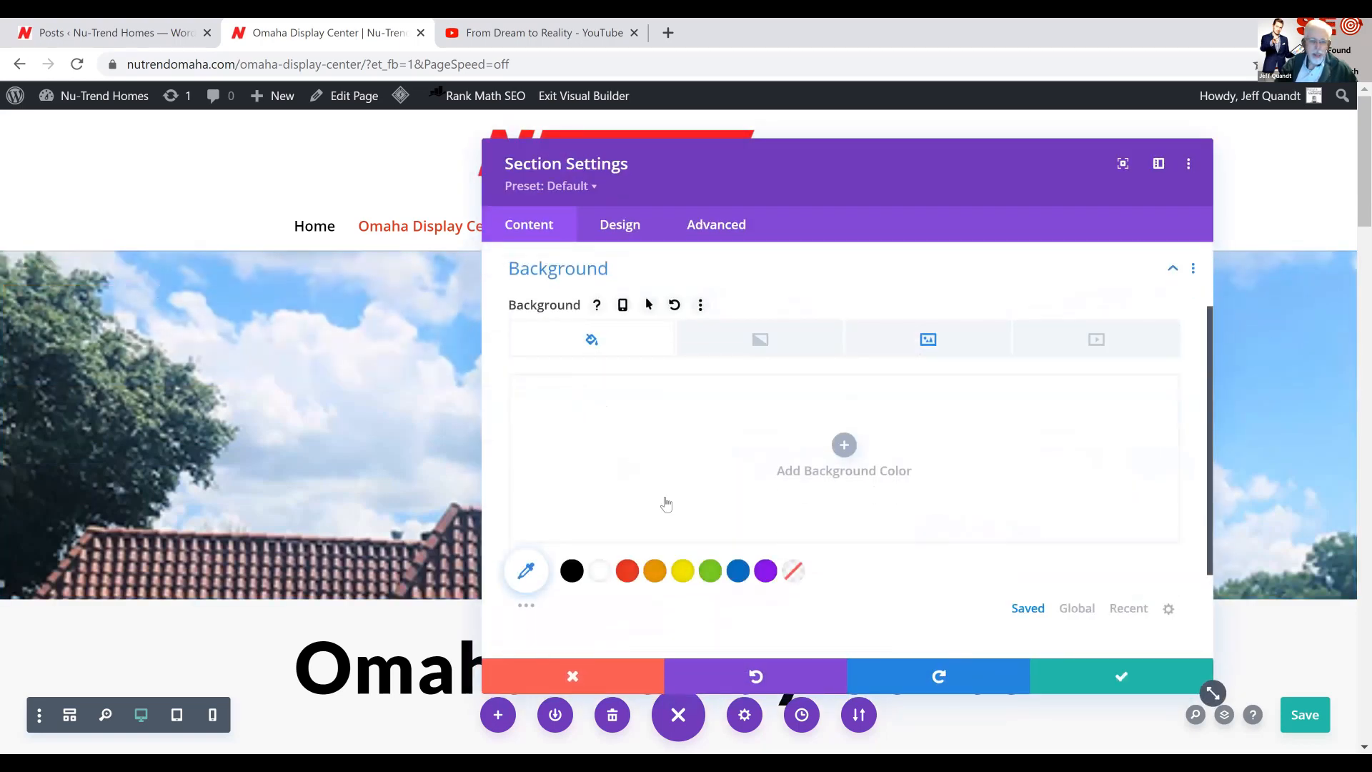
{"action": "scroll", "coordinate": [665, 500], "scroll_direction": "down", "scroll_amount": 2}
{"action": "scroll", "coordinate": [866, 372], "scroll_direction": "up", "scroll_amount": 3}
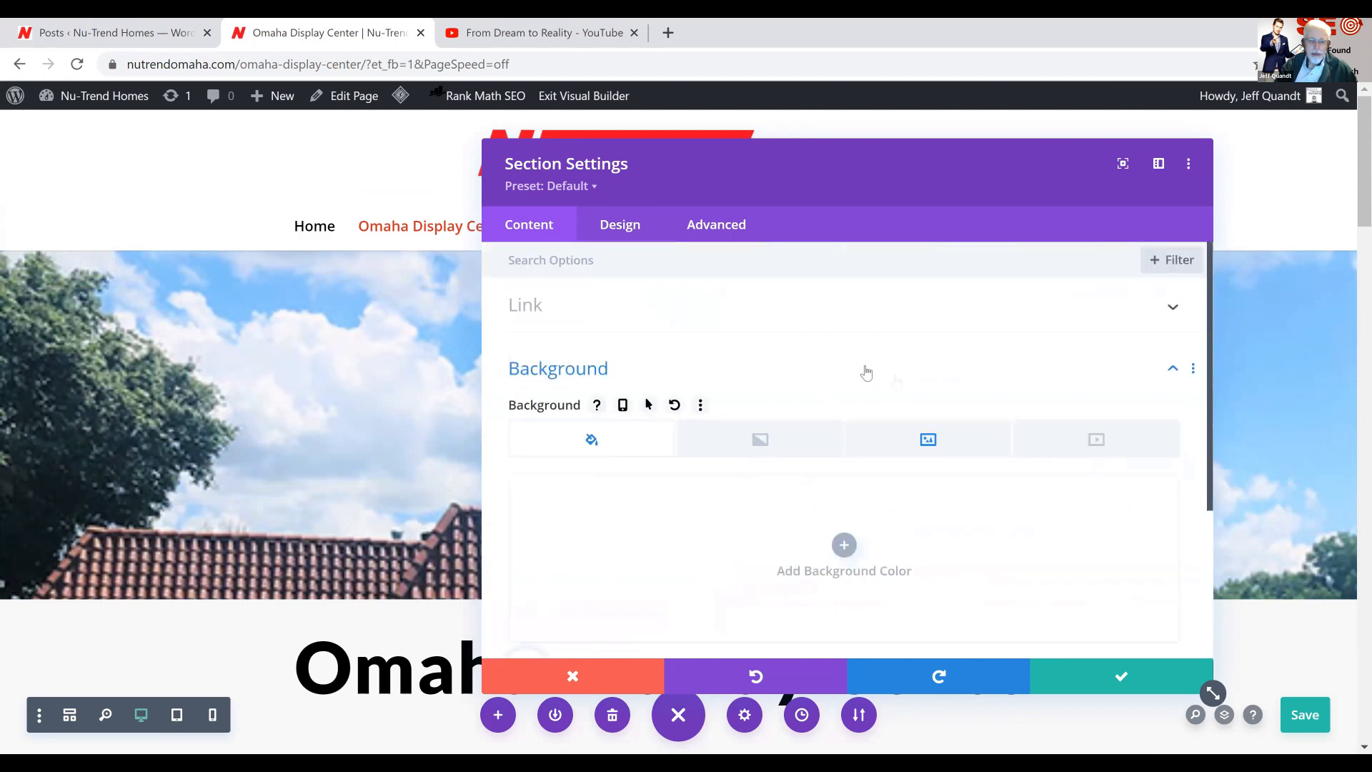
{"action": "left_click", "coordinate": [928, 438]}
{"action": "scroll", "coordinate": [925, 434], "scroll_direction": "down", "scroll_amount": 4}
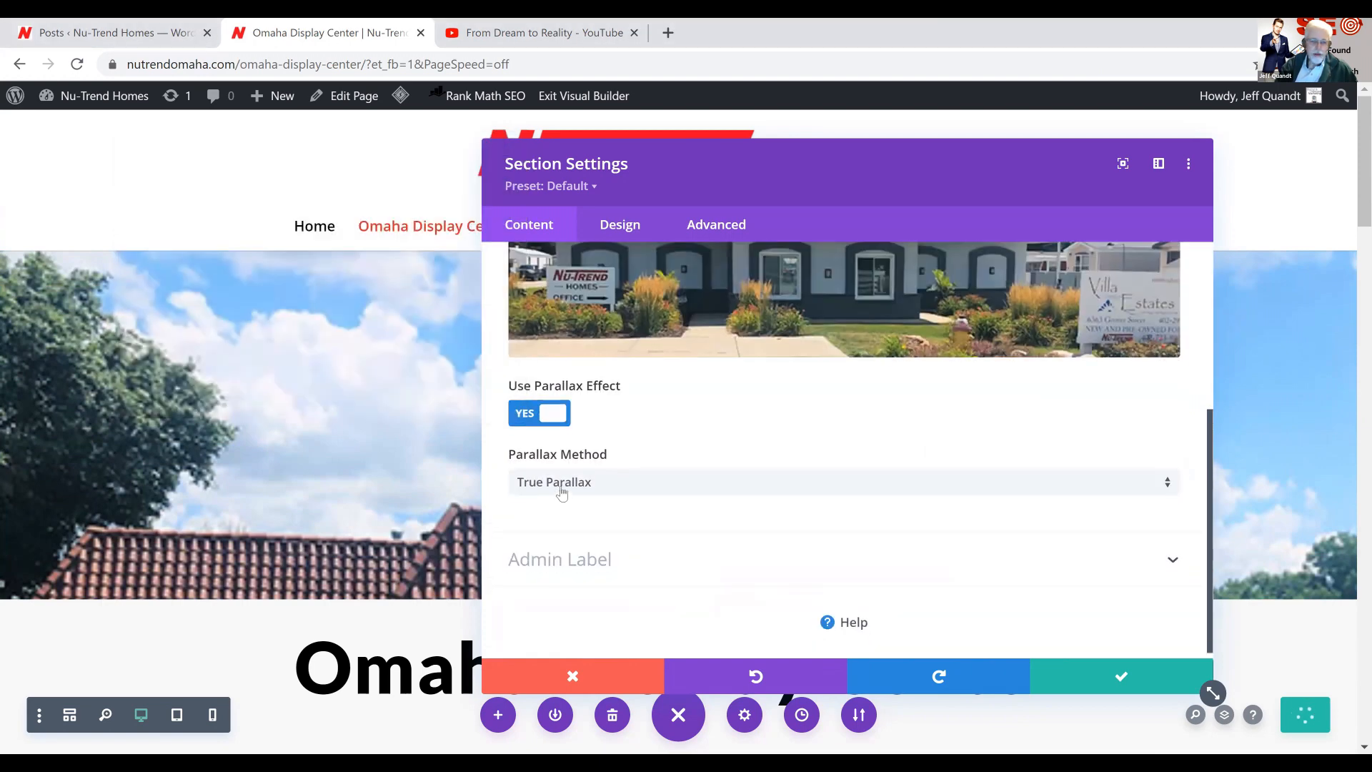
{"action": "left_click", "coordinate": [561, 487]}
{"action": "left_click", "coordinate": [535, 419]}
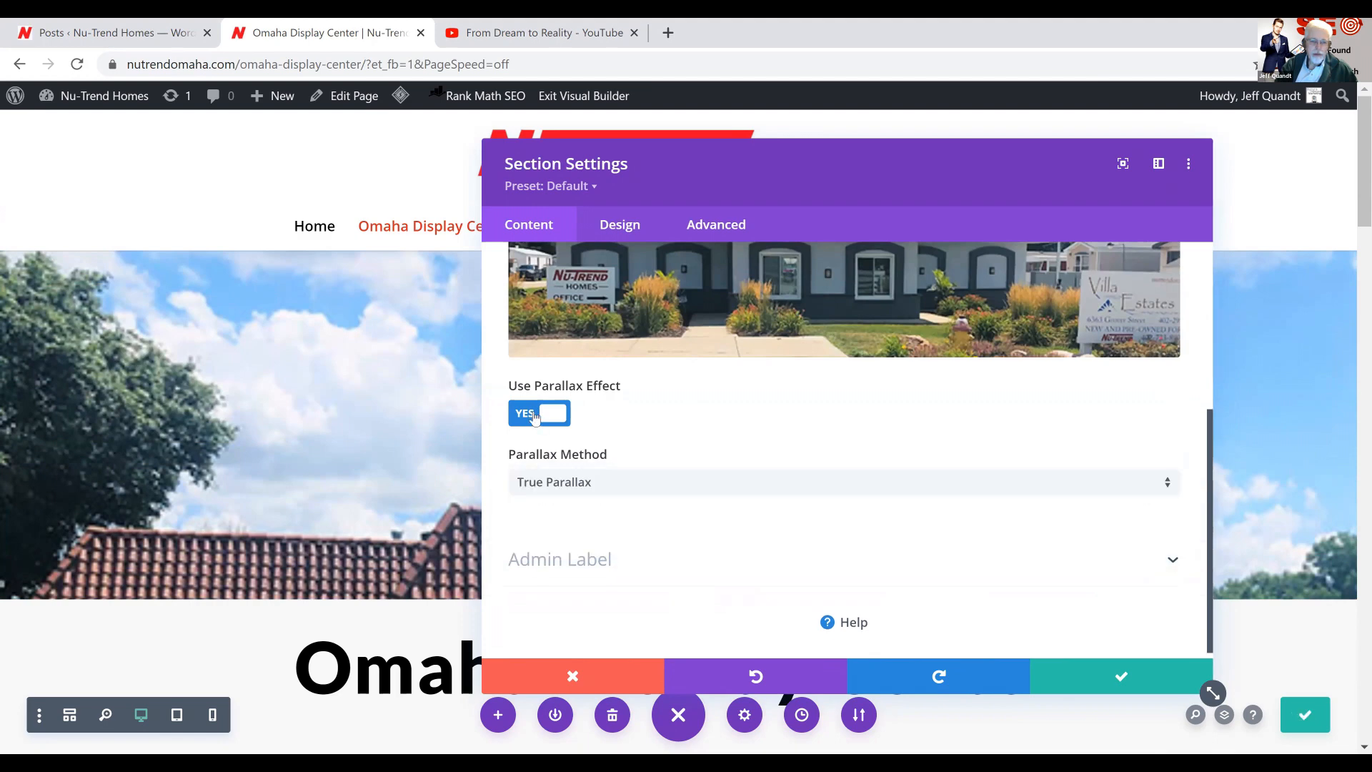
{"action": "left_click", "coordinate": [534, 414]}
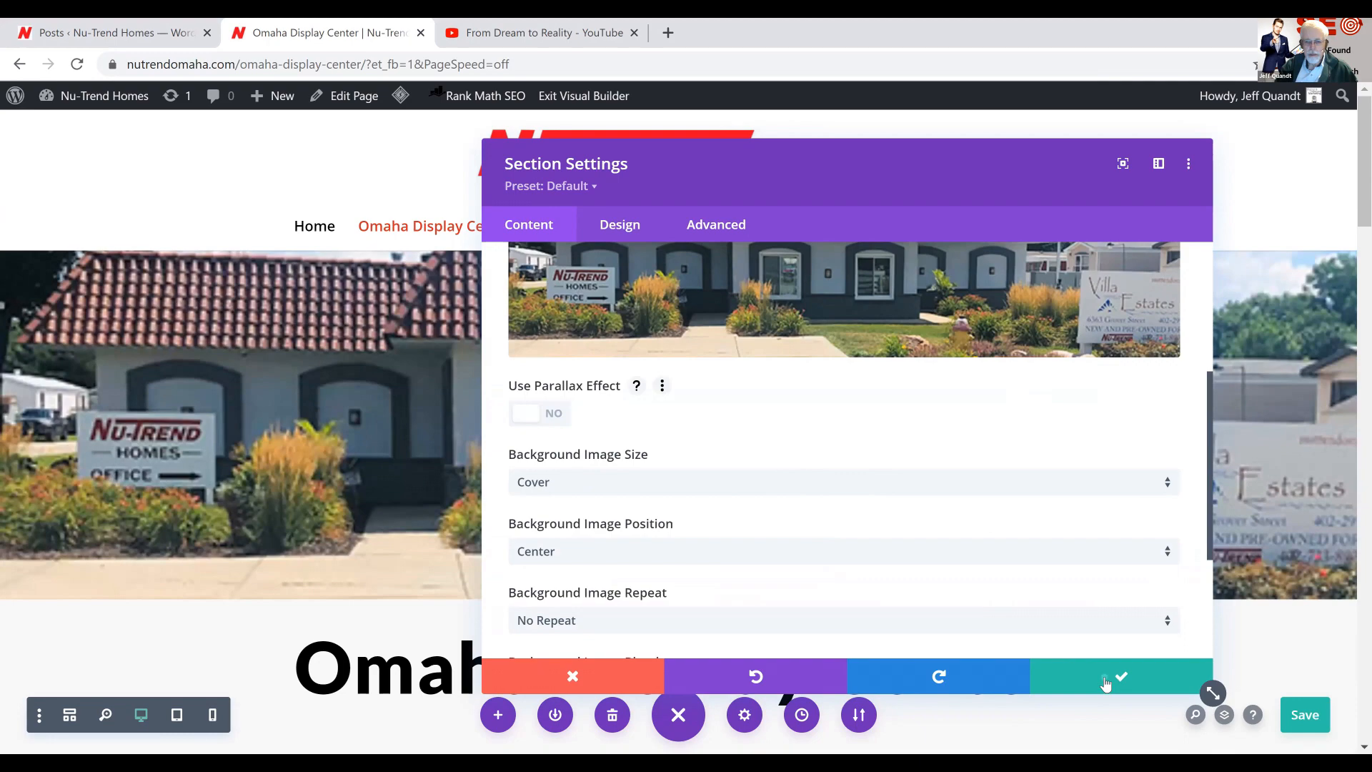
{"action": "left_click", "coordinate": [1106, 682]}
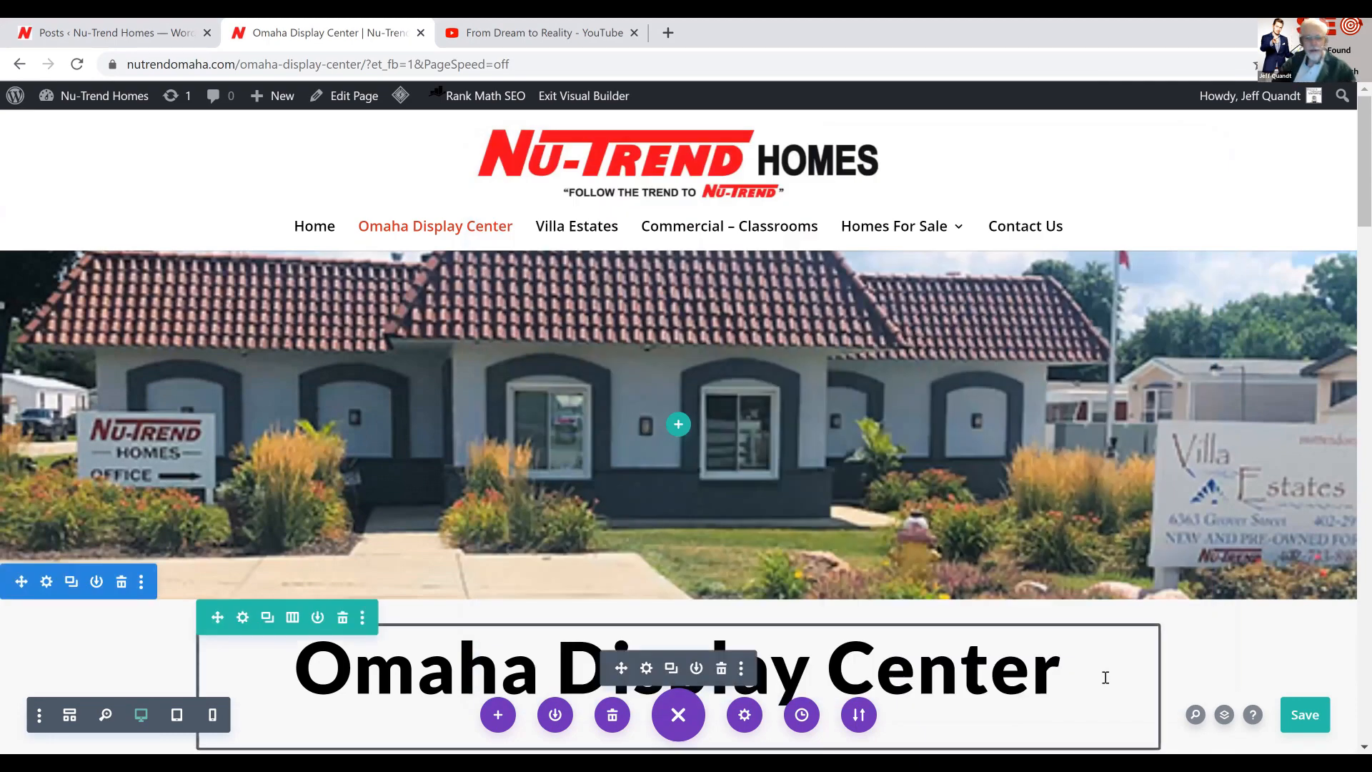
Adjust the top padding of the Omaha Display Center heading section, trying 71 px before collapsing it against the banner
{"action": "scroll", "coordinate": [788, 443], "scroll_direction": "down", "scroll_amount": 3}
{"action": "scroll", "coordinate": [788, 443], "scroll_direction": "up", "scroll_amount": 2}
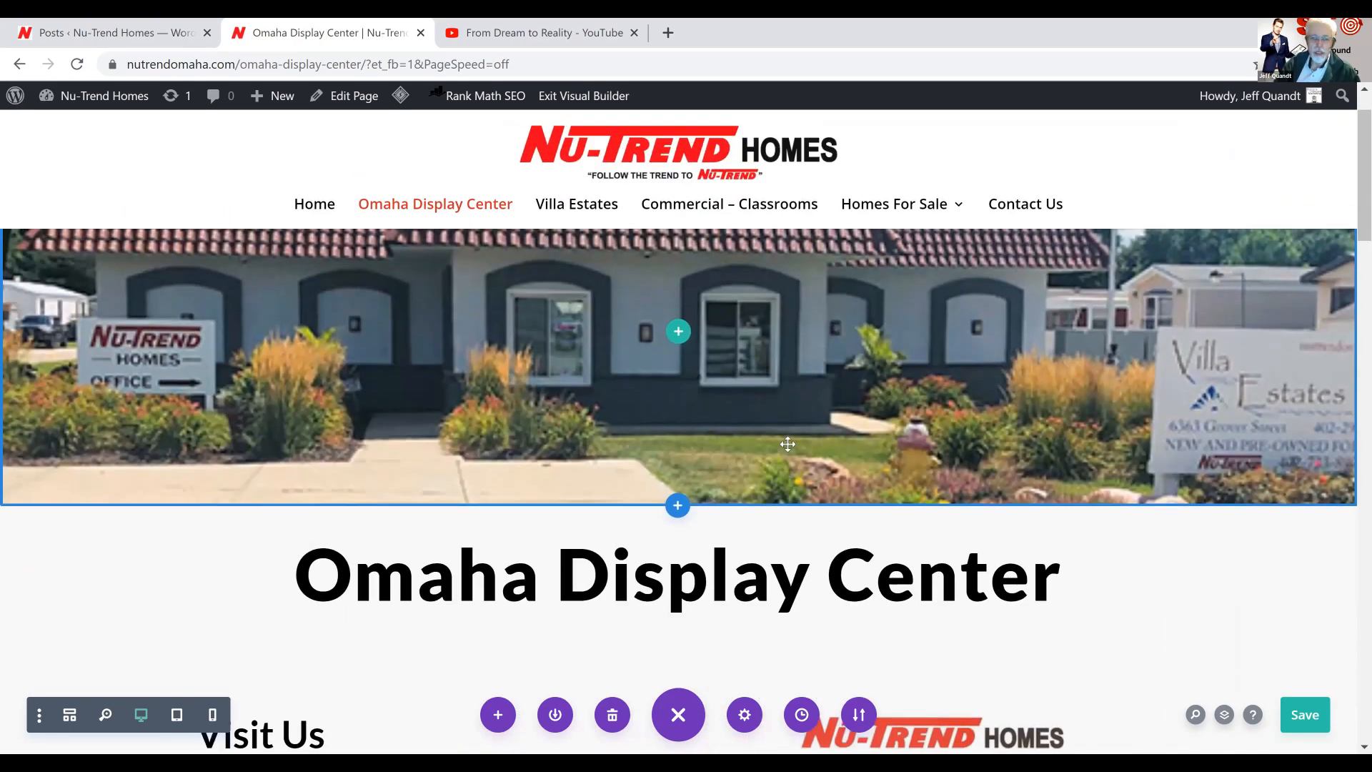
{"action": "scroll", "coordinate": [788, 444], "scroll_direction": "up", "scroll_amount": 2}
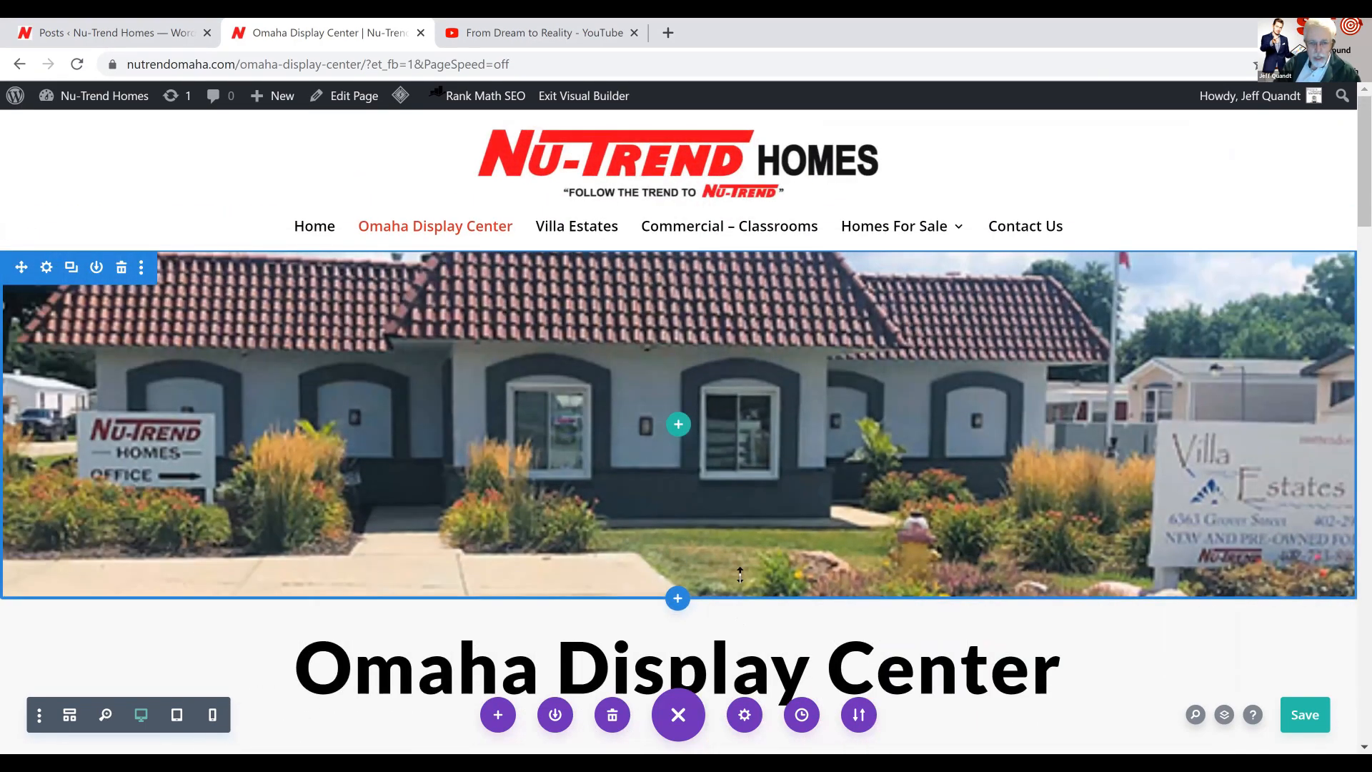
{"action": "mouse_move", "coordinate": [728, 625]}
{"action": "left_mouse_down"}
{"action": "mouse_move", "coordinate": [726, 650]}
{"action": "mouse_move", "coordinate": [726, 599]}
{"action": "left_mouse_up"}
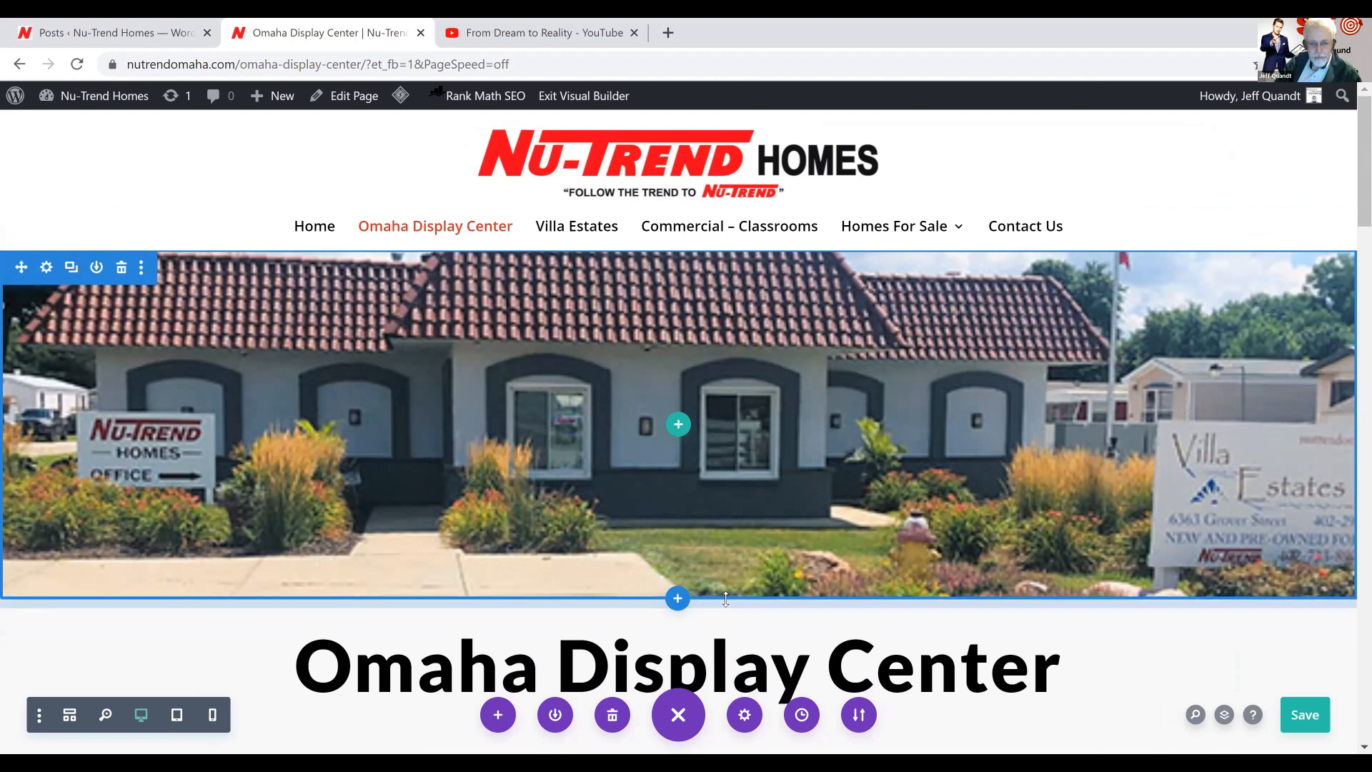
{"action": "left_click_drag", "start_coordinate": [727, 645], "coordinate": [729, 662]}
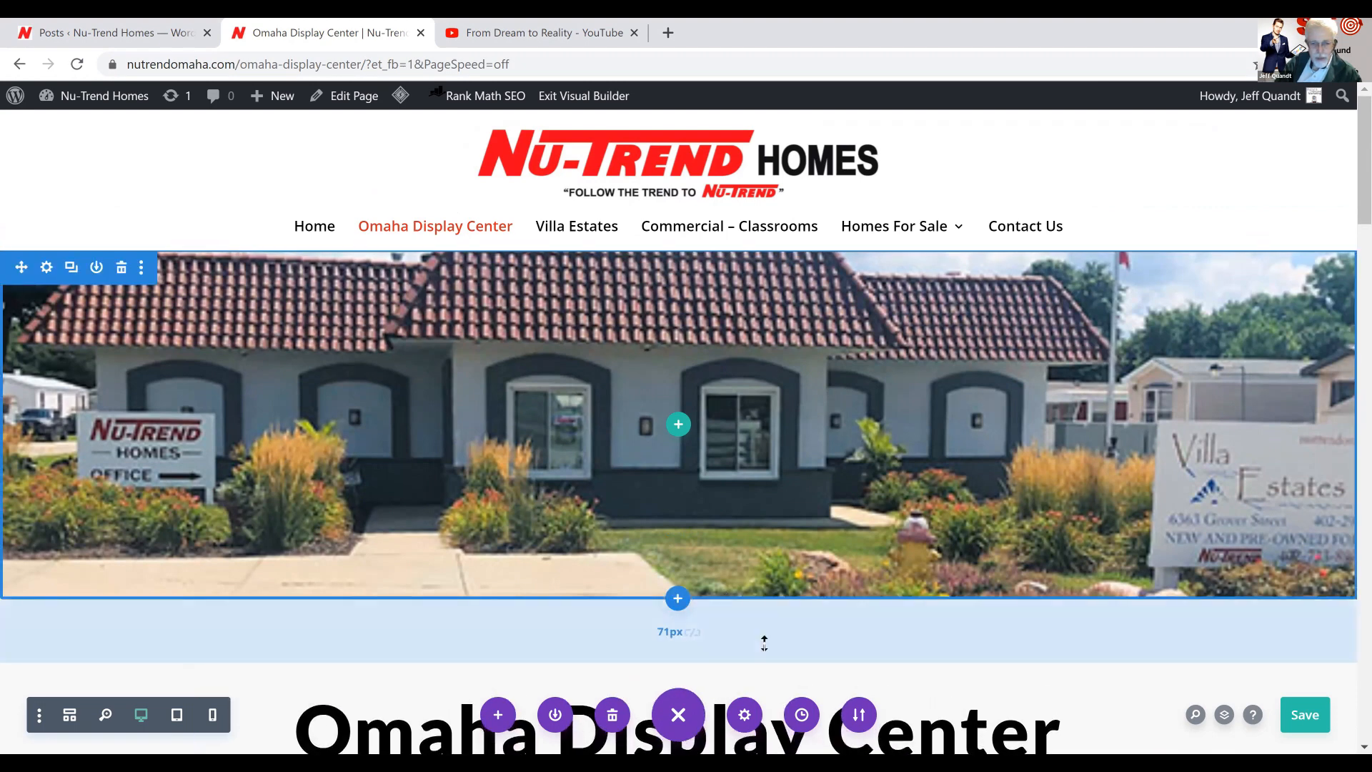
{"action": "left_click_drag", "start_coordinate": [759, 646], "coordinate": [759, 582]}
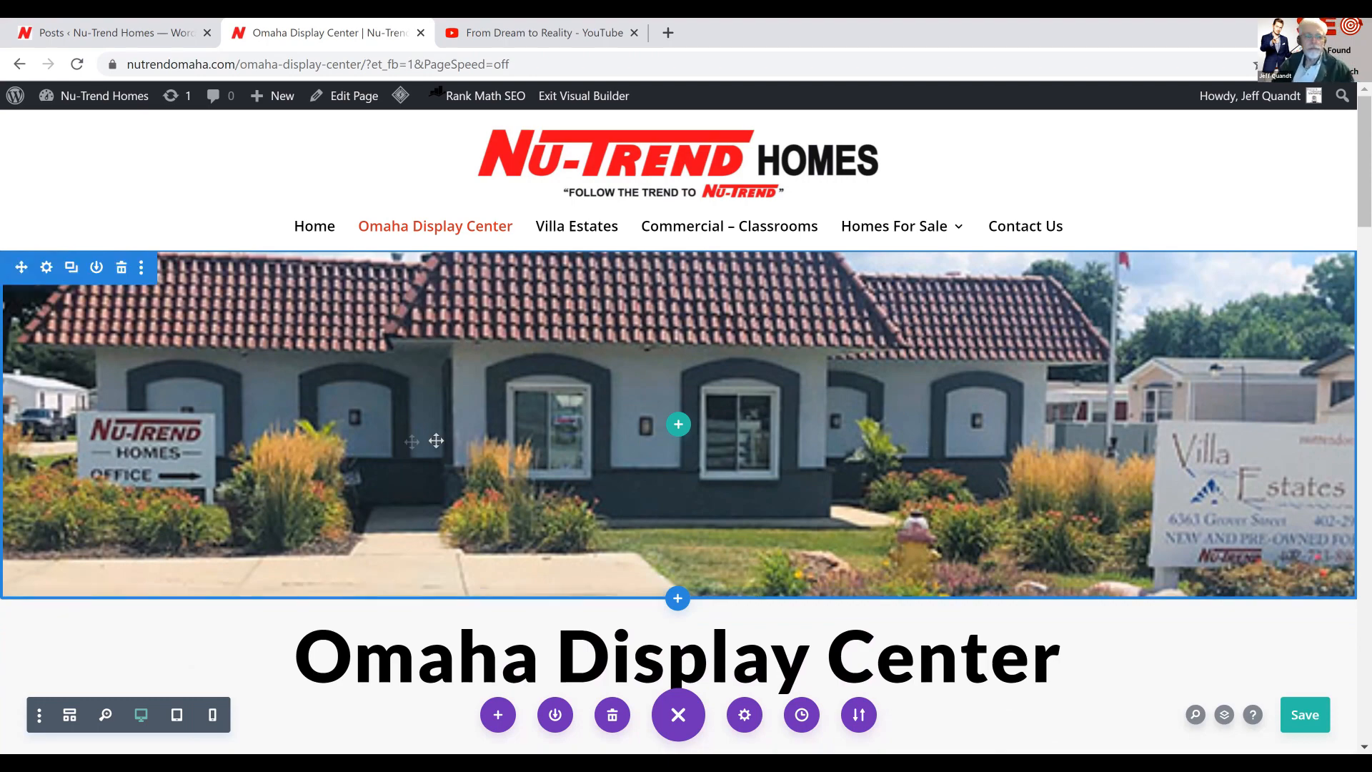
Remove the current background image from the banner section above the Omaha Display Center heading
{"action": "left_click", "coordinate": [46, 275]}
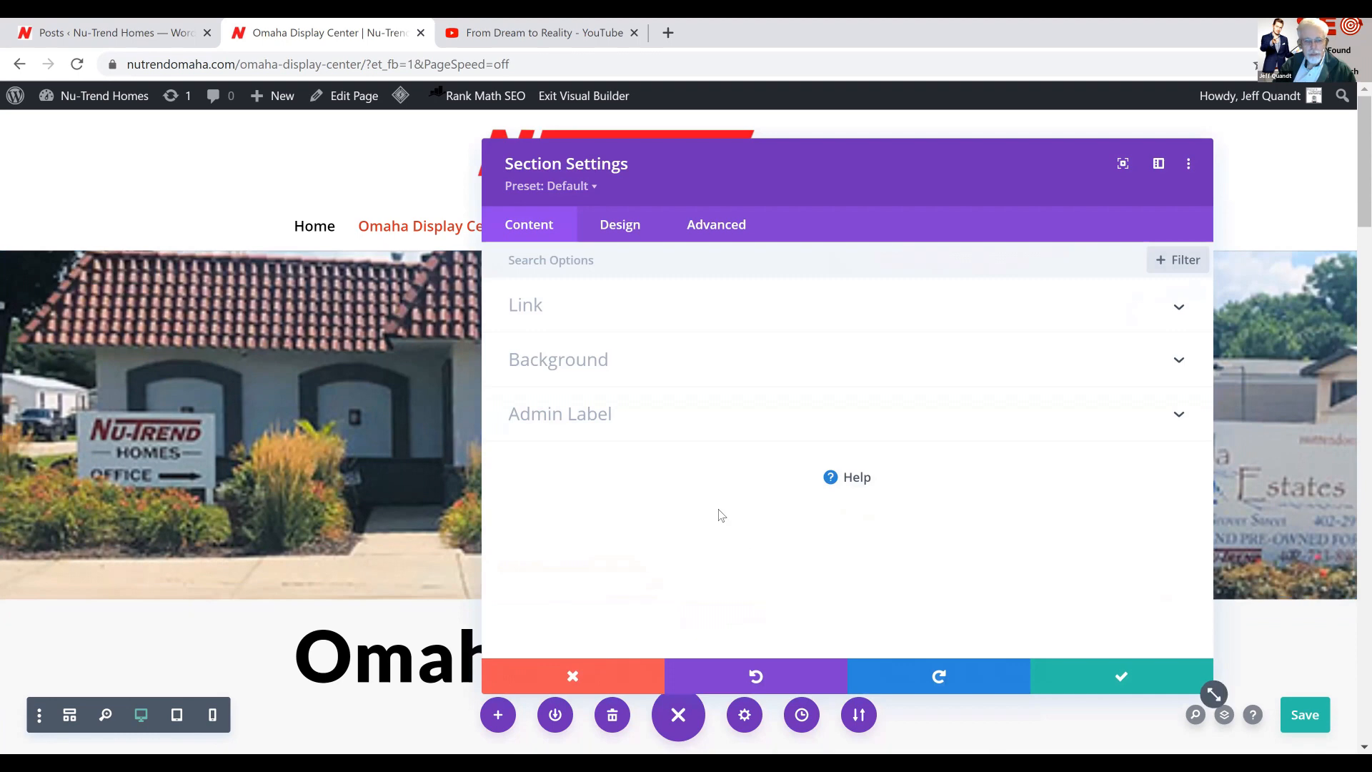
{"action": "left_click", "coordinate": [781, 359]}
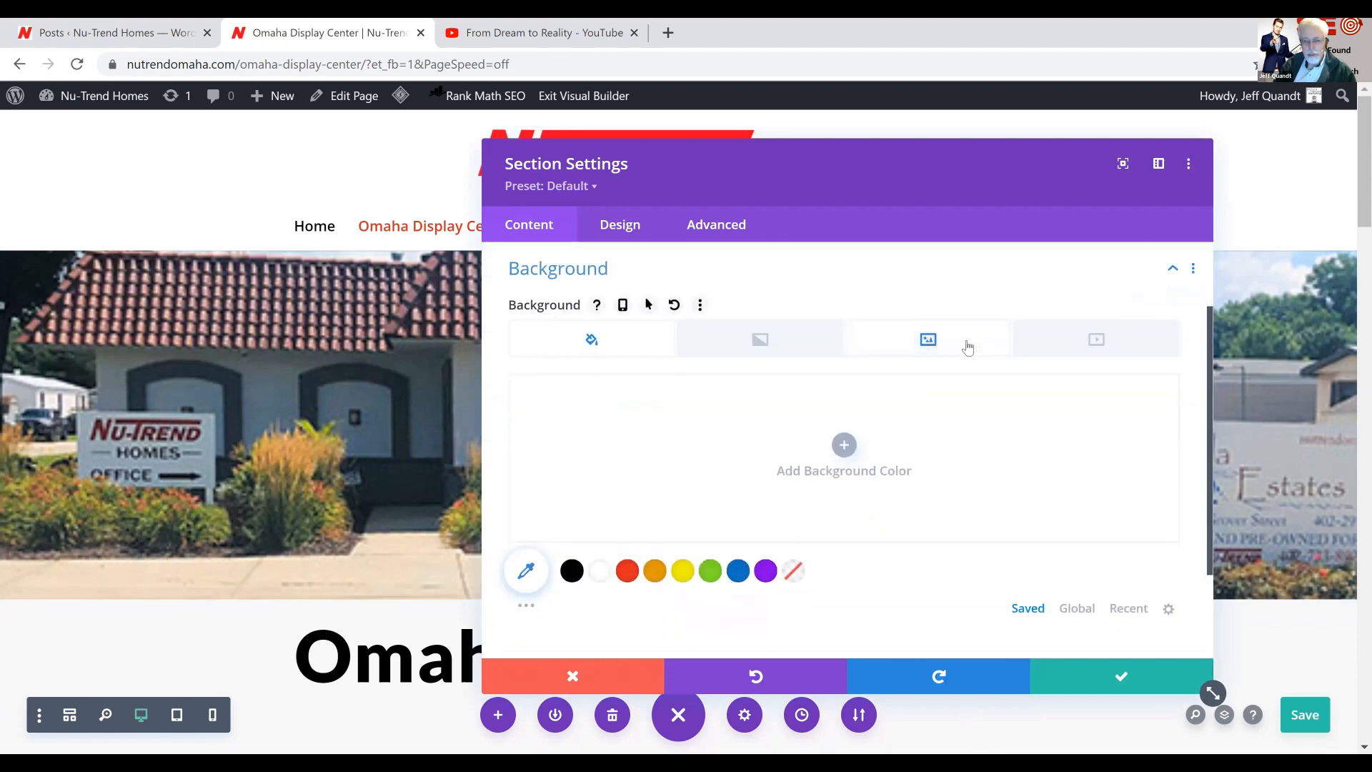
{"action": "left_click", "coordinate": [929, 342]}
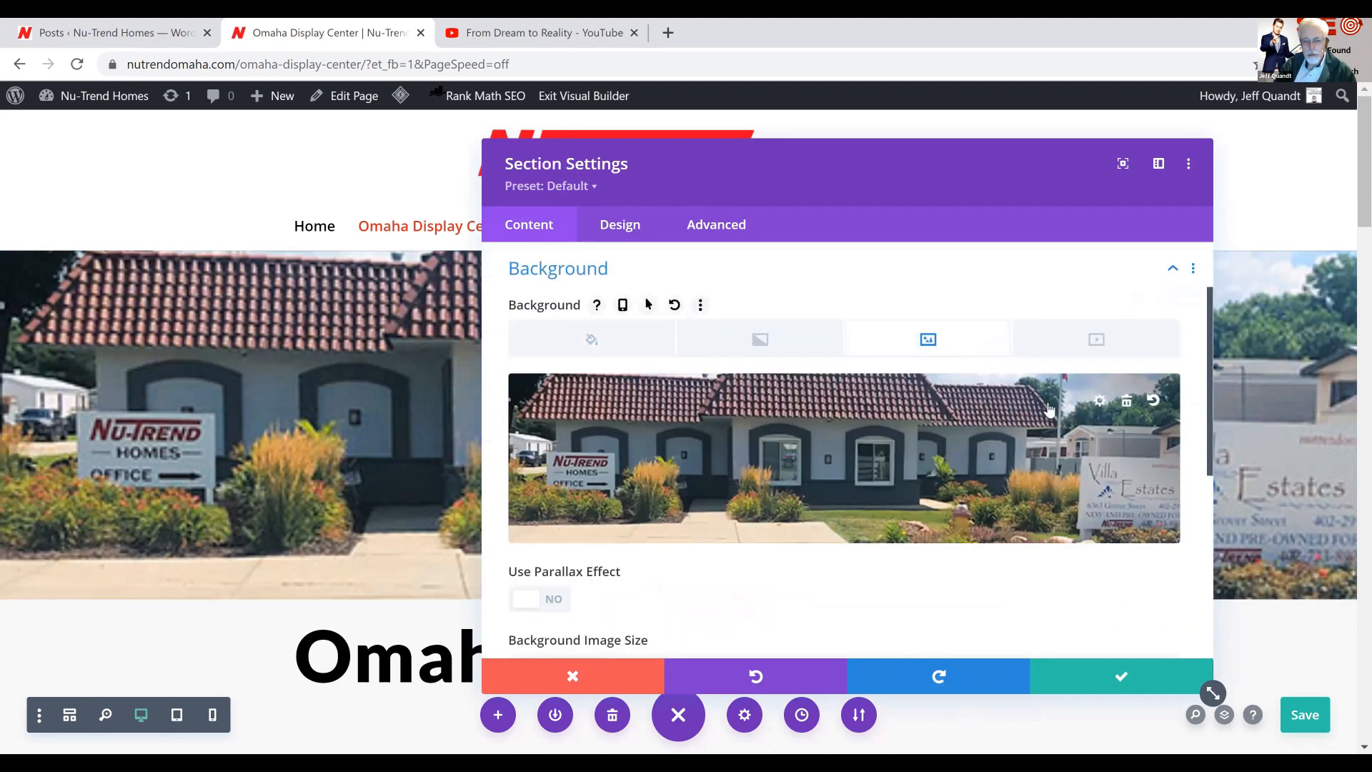
{"action": "left_click", "coordinate": [1127, 402]}
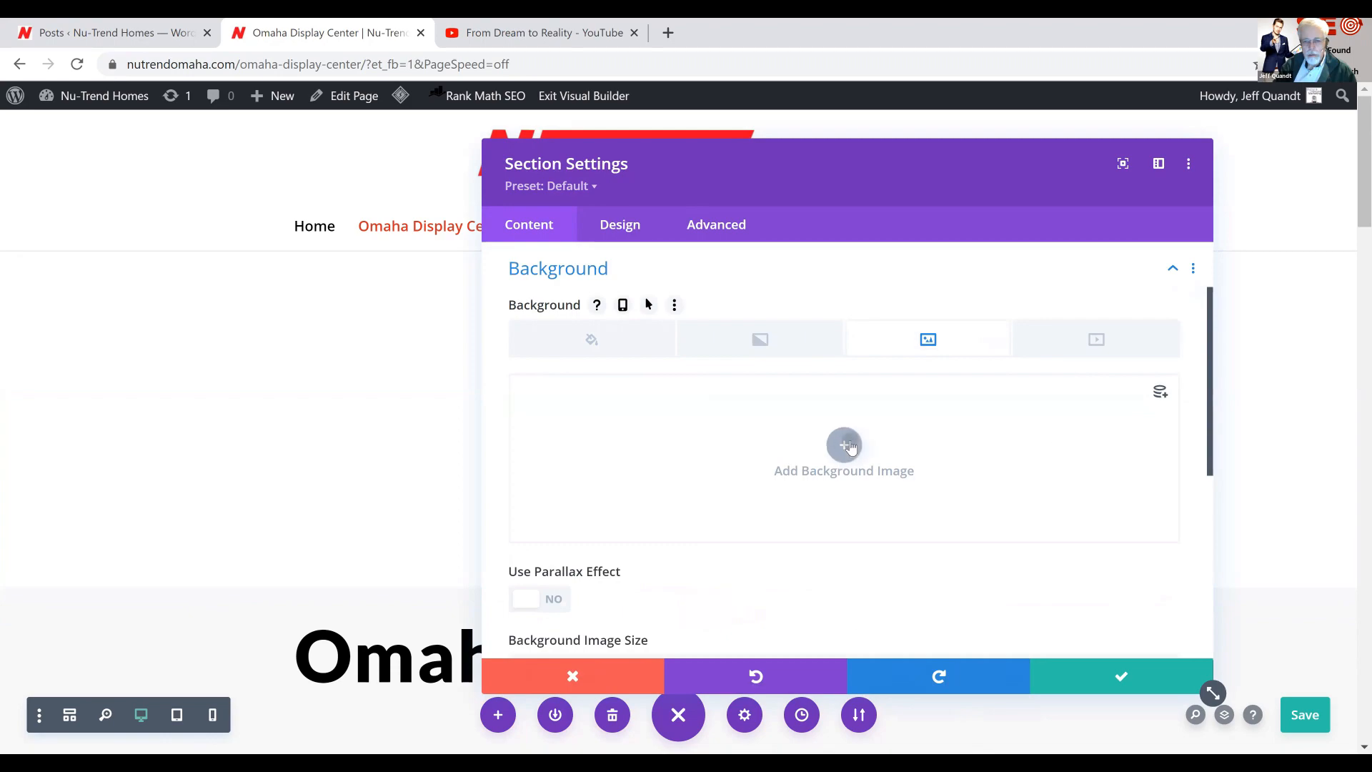
Set Omaha-display-center.png from the media library as the banner section's background image and apply the section settings
{"action": "left_click", "coordinate": [918, 463]}
{"action": "scroll", "coordinate": [919, 464], "scroll_direction": "down", "scroll_amount": 7}
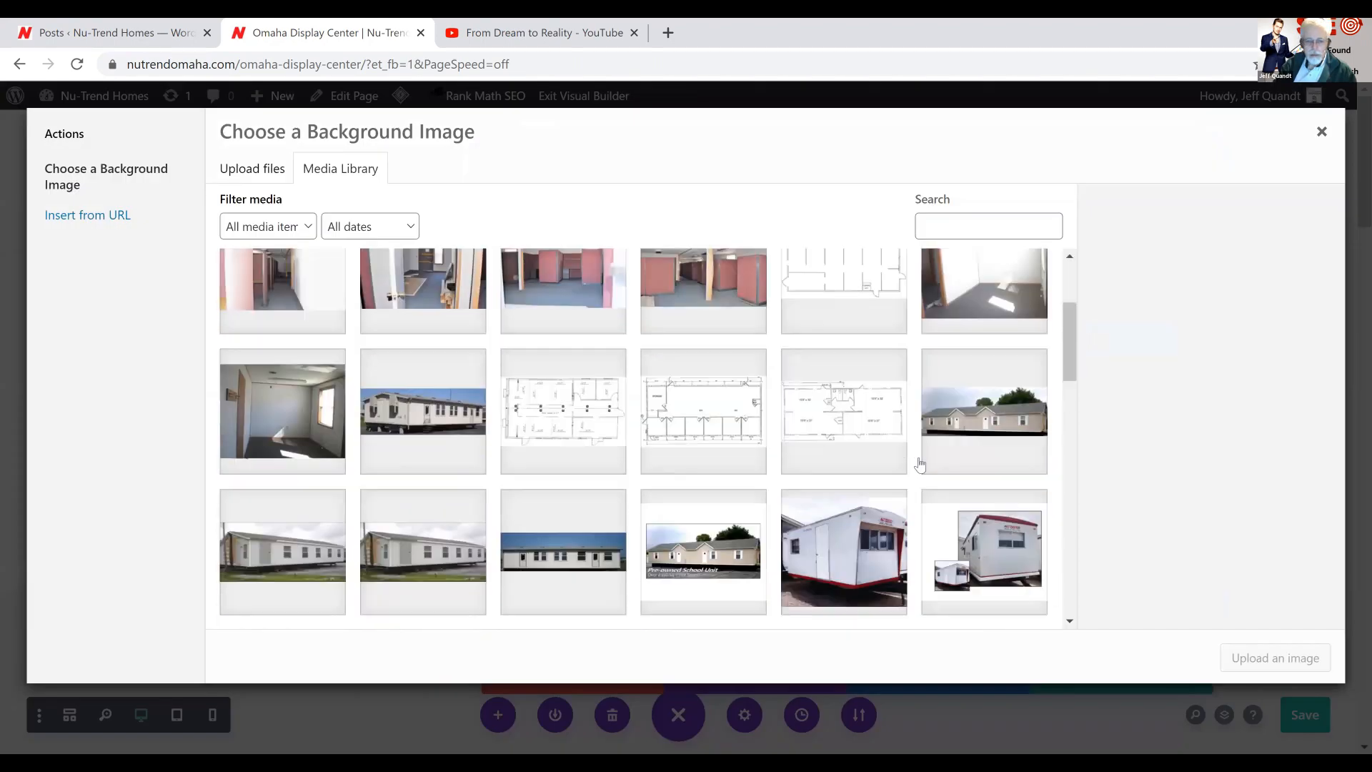
{"action": "scroll", "coordinate": [920, 464], "scroll_direction": "down", "scroll_amount": 6}
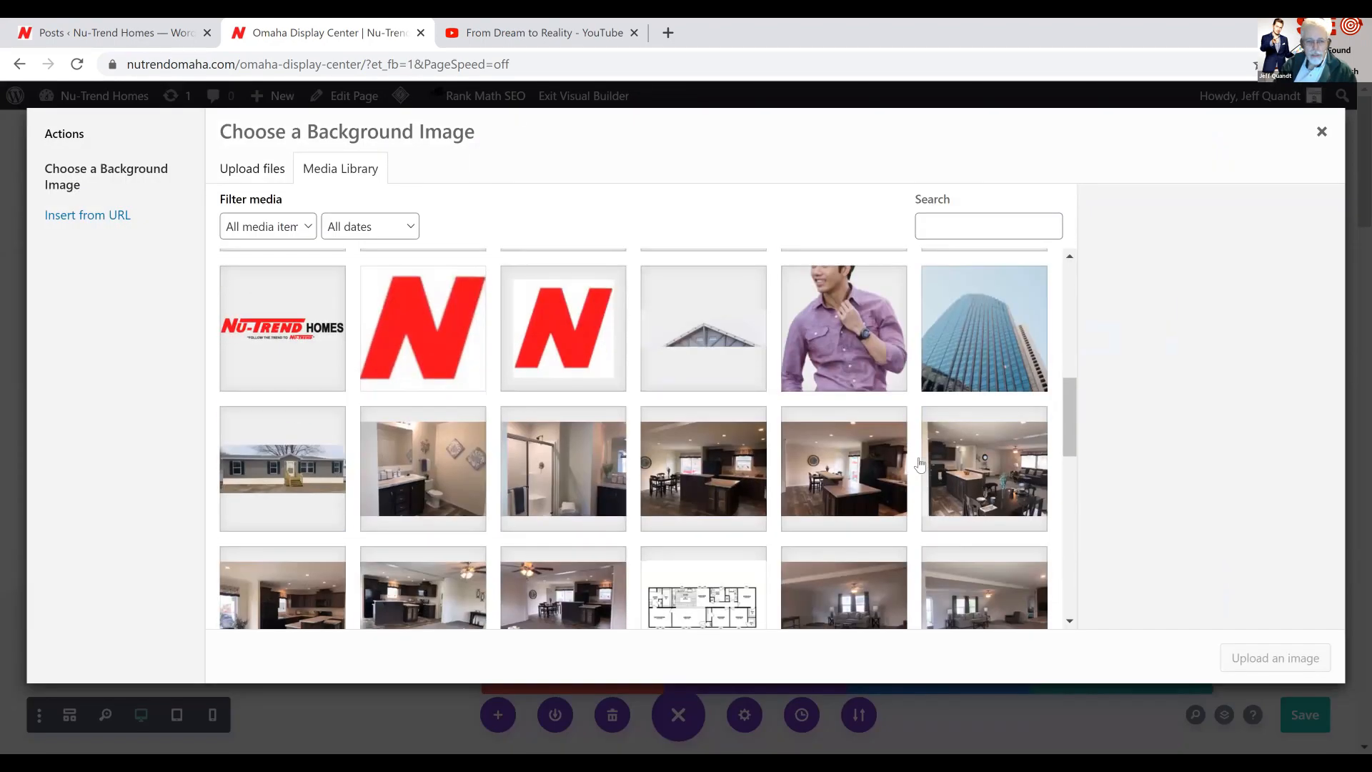
{"action": "scroll", "coordinate": [920, 465], "scroll_direction": "down", "scroll_amount": 7}
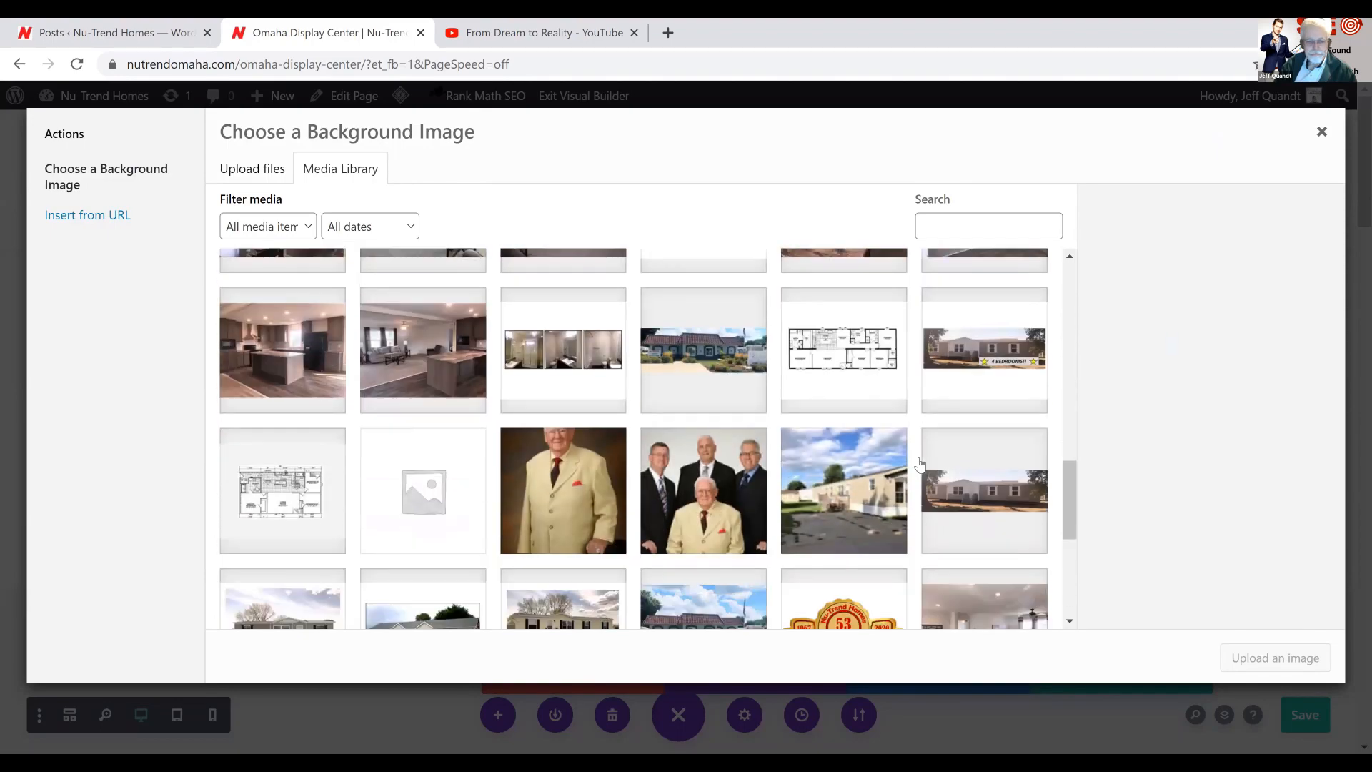
{"action": "scroll", "coordinate": [920, 464], "scroll_direction": "down", "scroll_amount": 1}
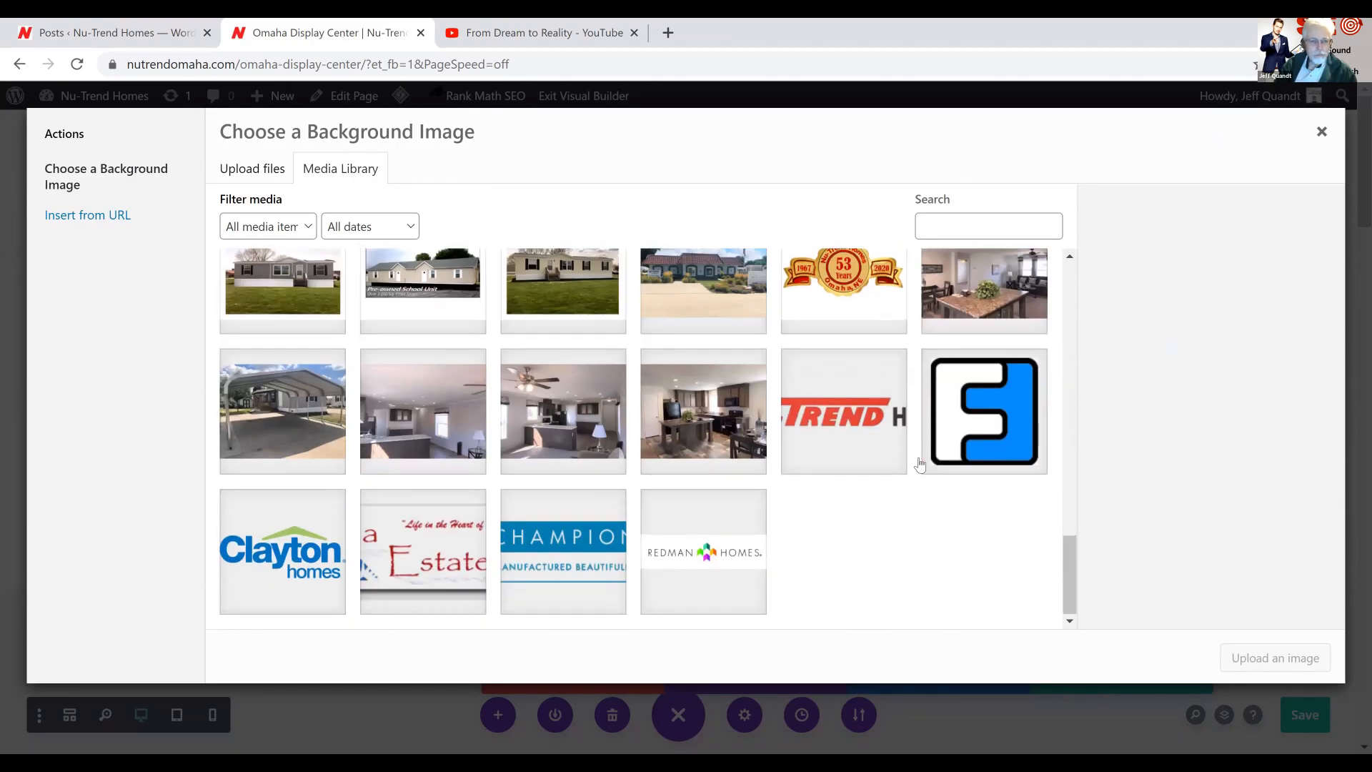
{"action": "scroll", "coordinate": [920, 465], "scroll_direction": "up", "scroll_amount": 3}
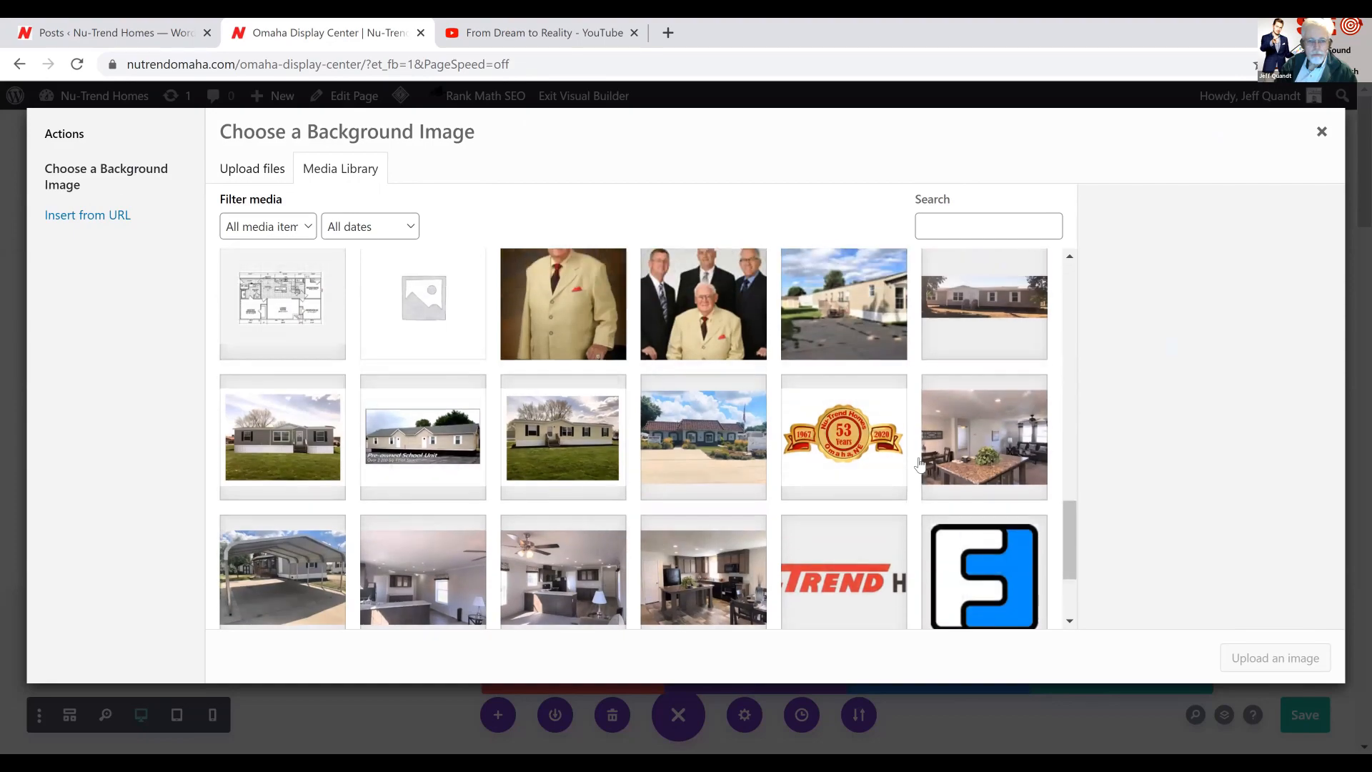
{"action": "scroll", "coordinate": [919, 465], "scroll_direction": "up", "scroll_amount": 2}
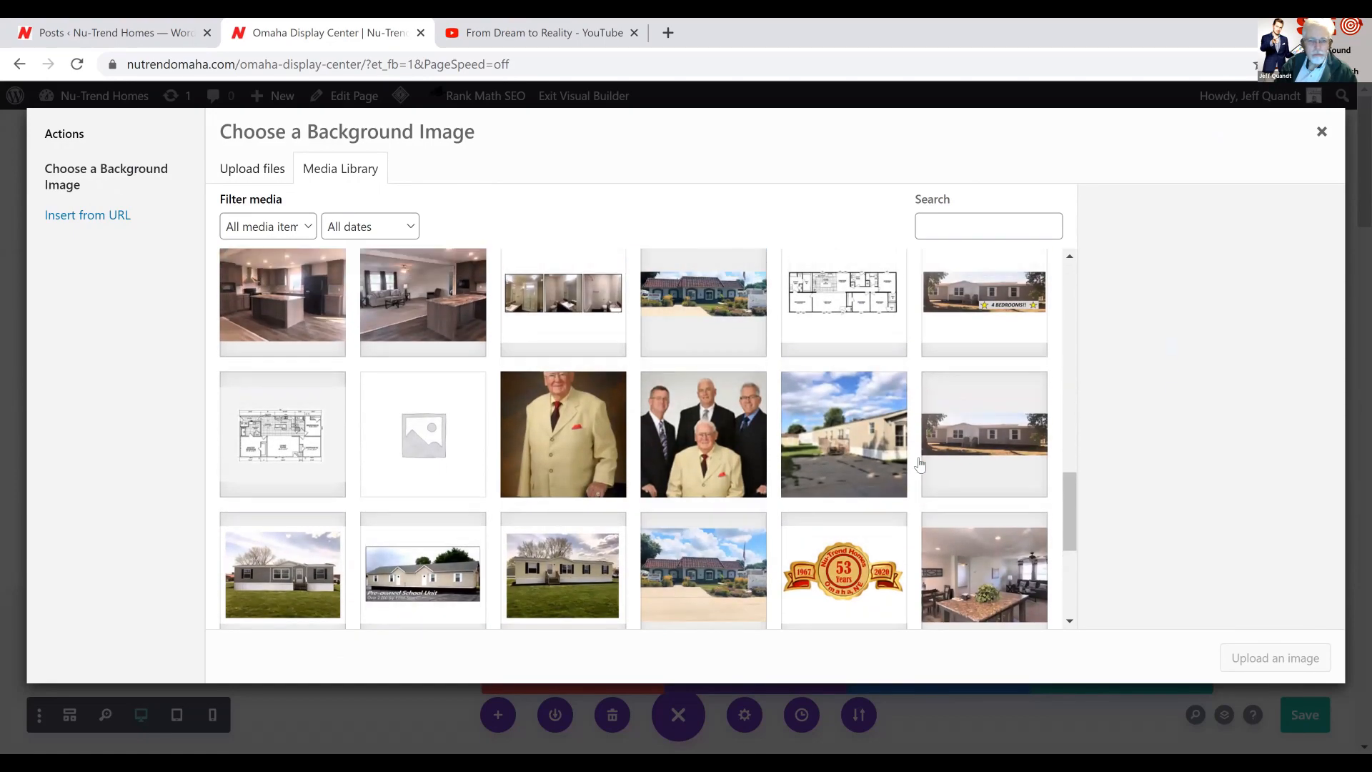
{"action": "left_click", "coordinate": [730, 352]}
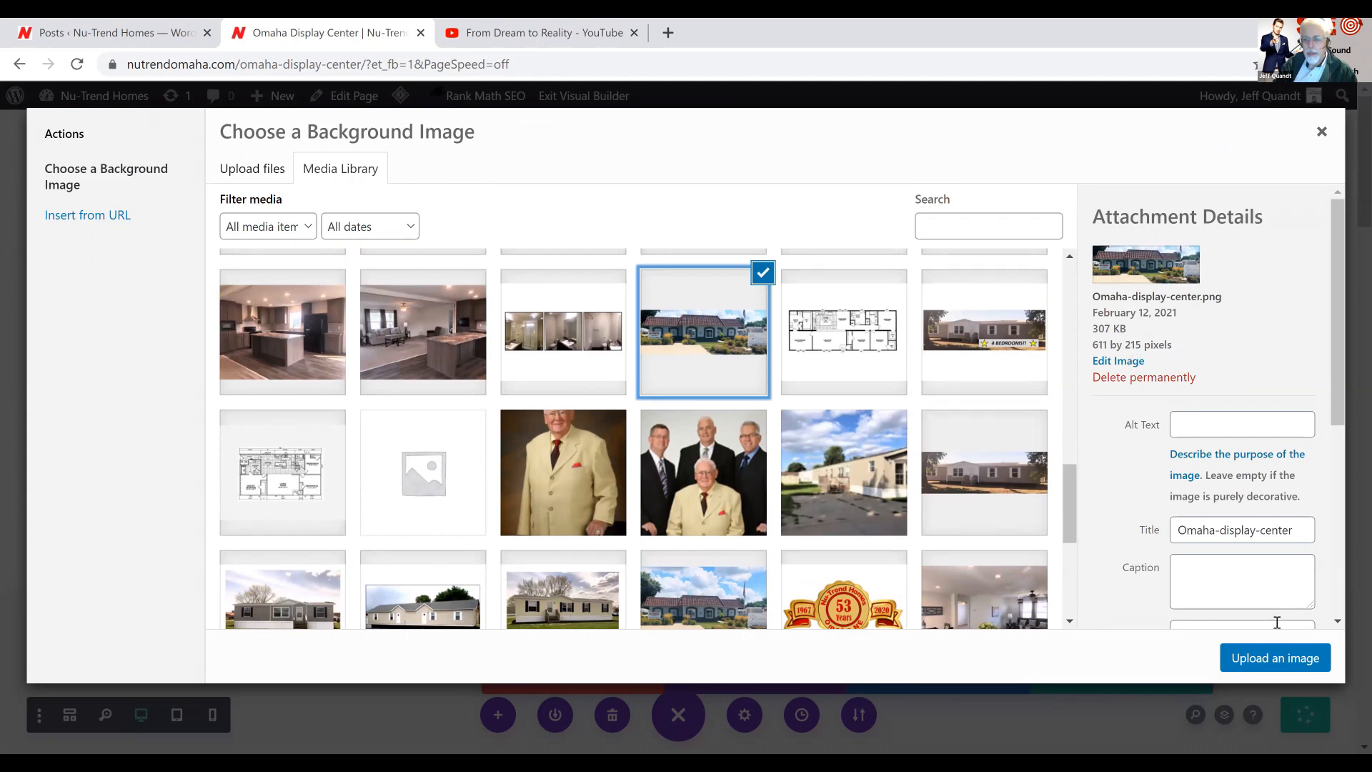
{"action": "left_click", "coordinate": [1278, 659]}
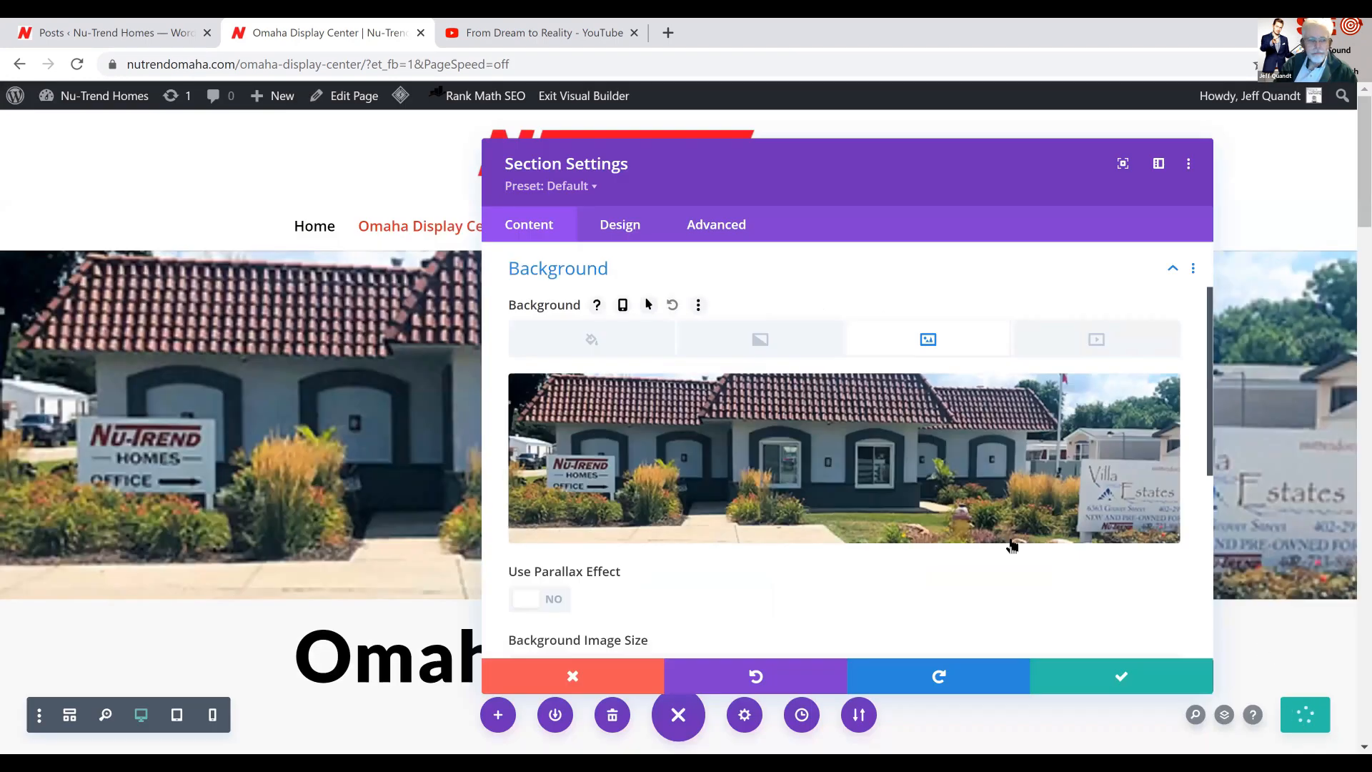
{"action": "left_click", "coordinate": [1124, 678]}
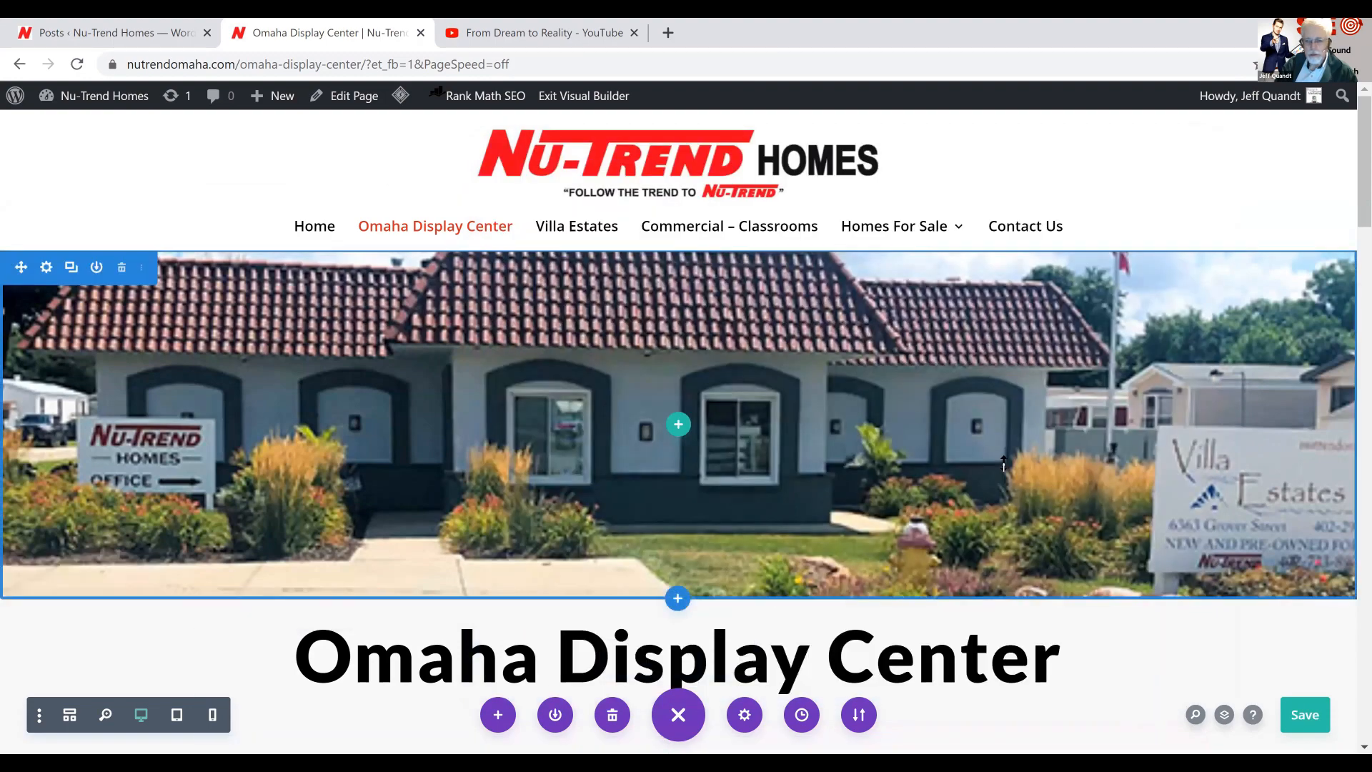
Exit the visual builder and review the live Omaha Display Center page from the banner to the manufactured home listings
{"action": "scroll", "coordinate": [786, 622], "scroll_direction": "down", "scroll_amount": 2}
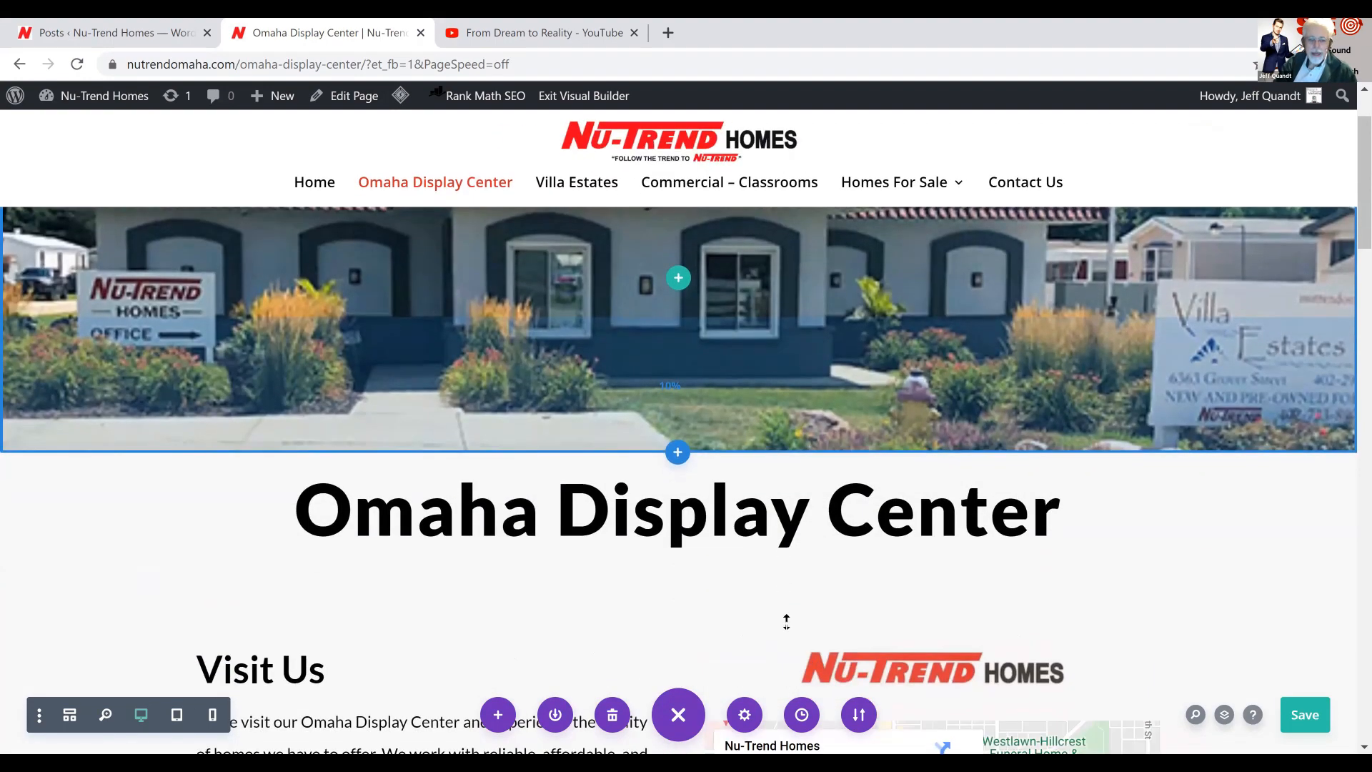
{"action": "left_click", "coordinate": [583, 100]}
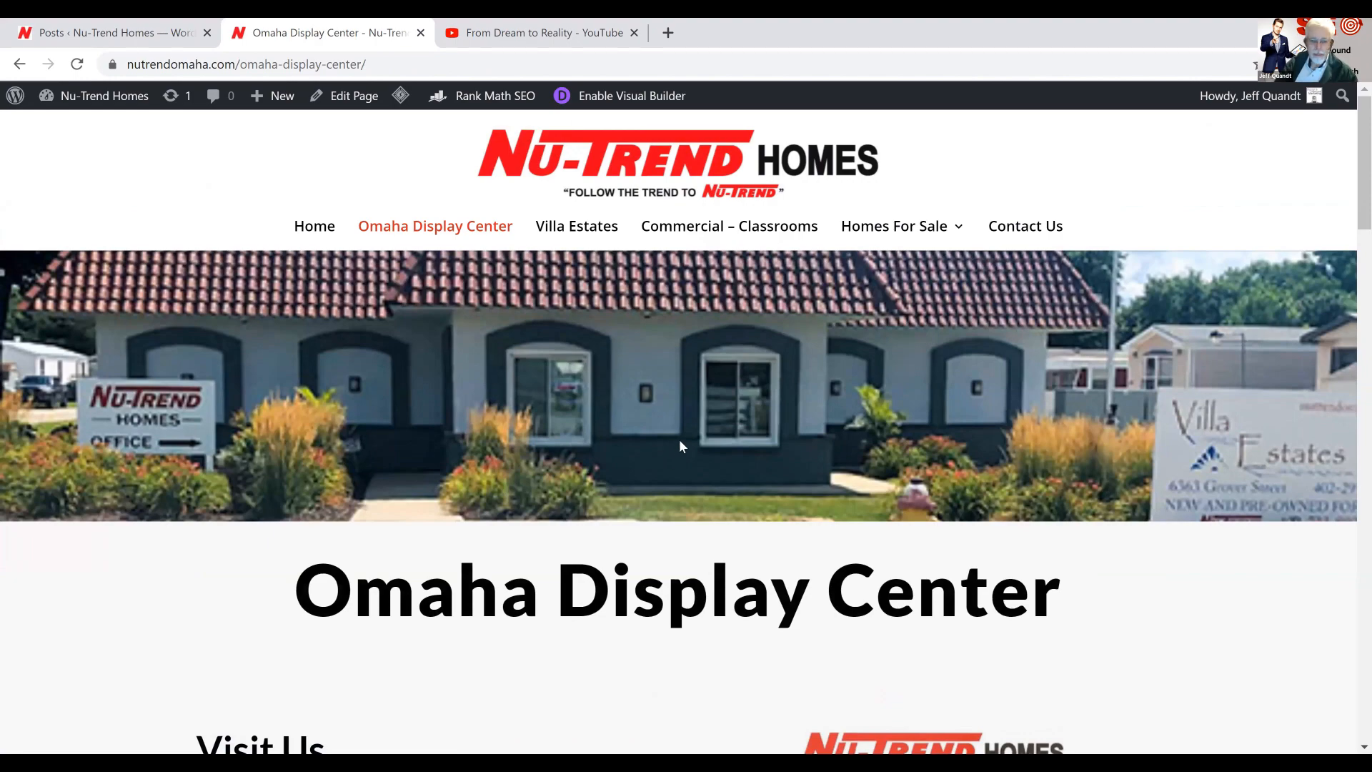
{"action": "scroll", "coordinate": [680, 443], "scroll_direction": "down", "scroll_amount": 5}
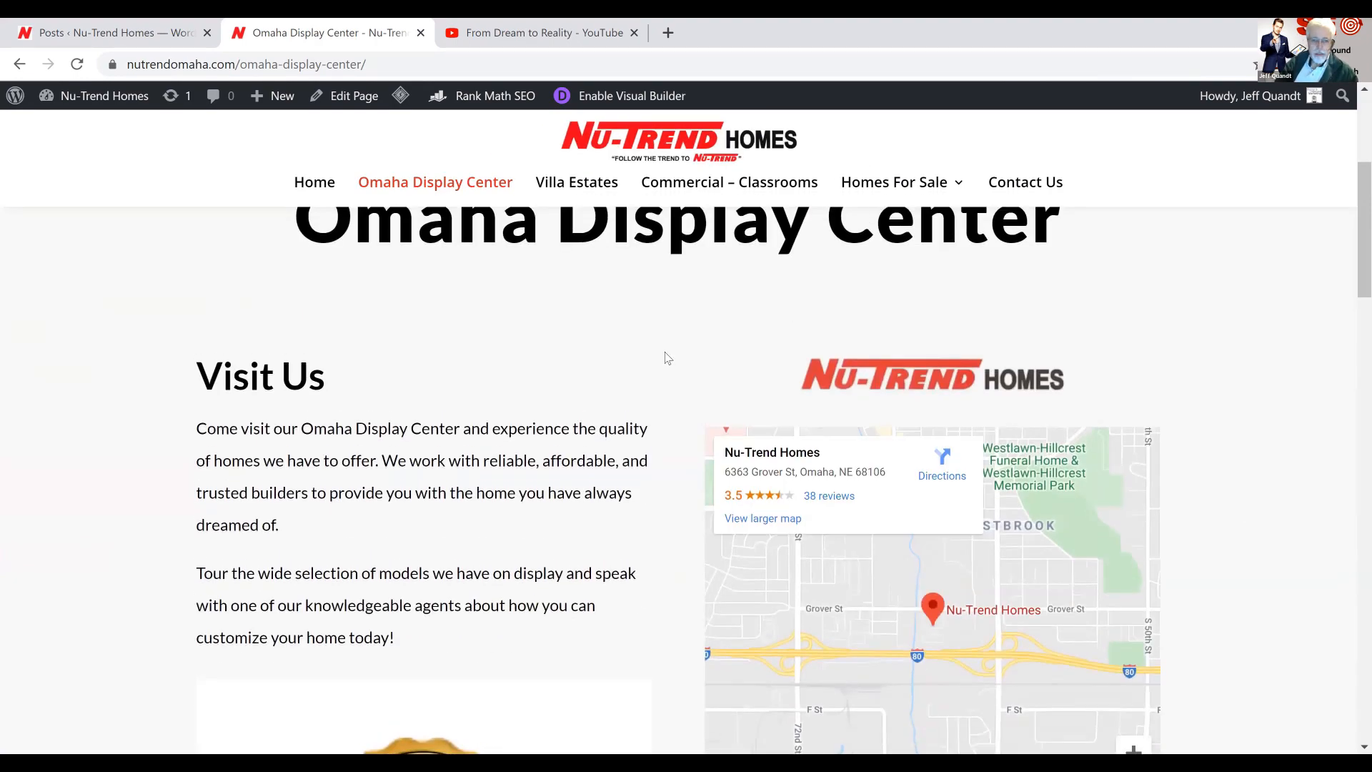
{"action": "scroll", "coordinate": [665, 353], "scroll_direction": "up", "scroll_amount": 3}
{"action": "scroll", "coordinate": [664, 355], "scroll_direction": "up", "scroll_amount": 3}
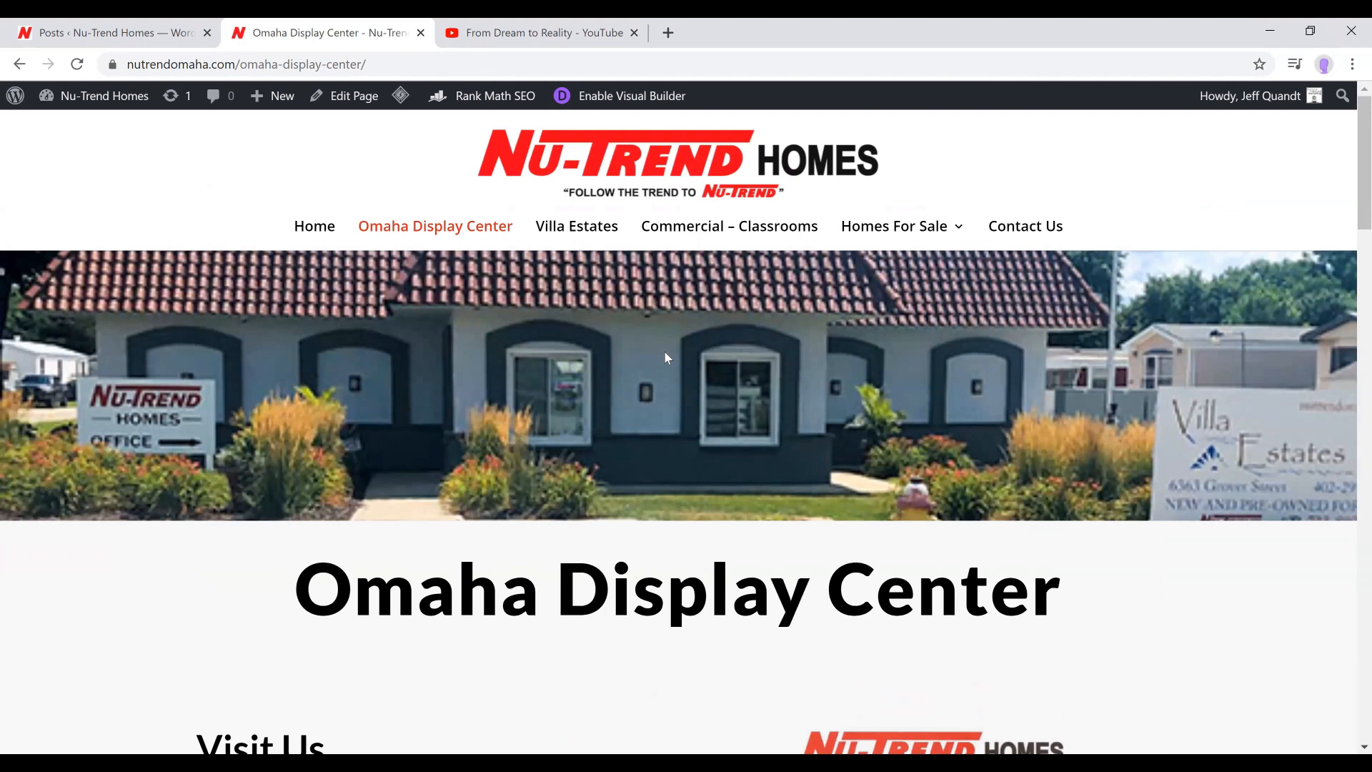
{"action": "scroll", "coordinate": [665, 356], "scroll_direction": "down", "scroll_amount": 5}
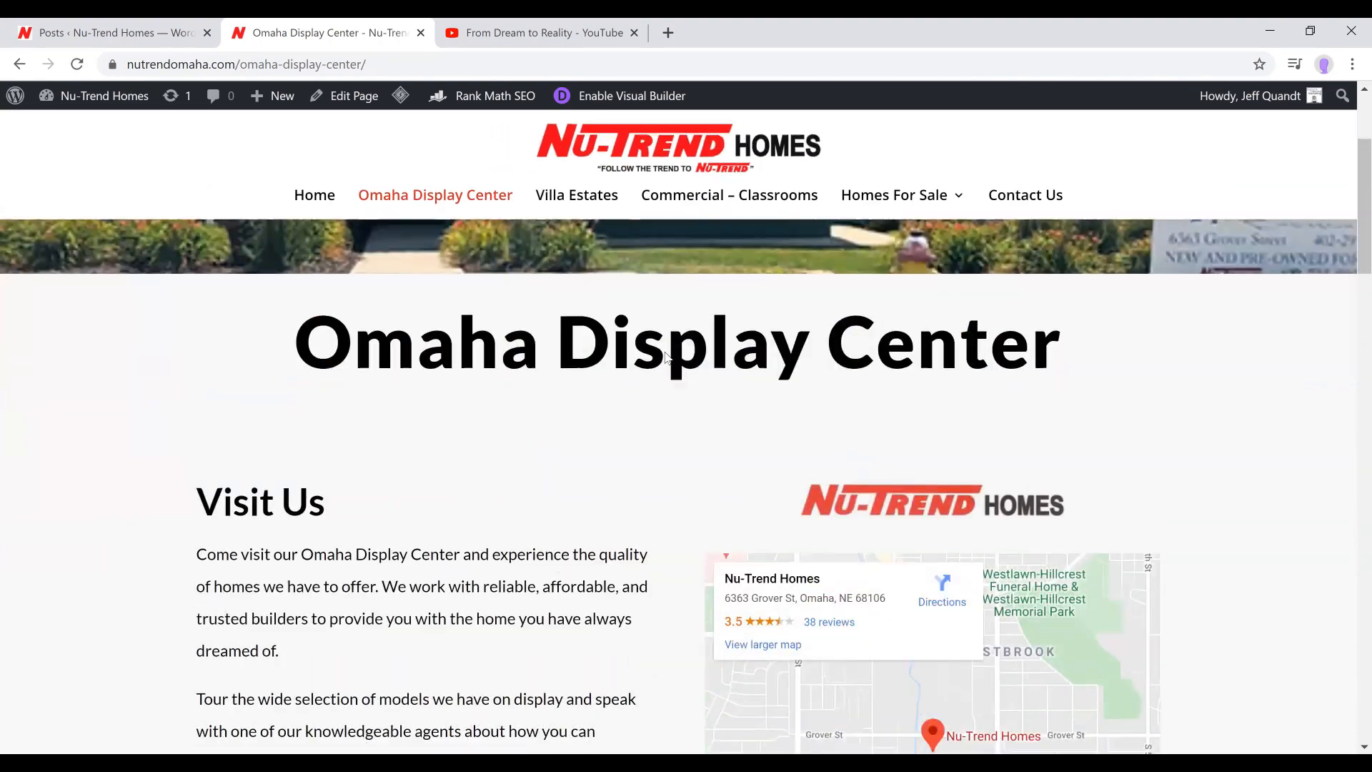
{"action": "scroll", "coordinate": [665, 358], "scroll_direction": "down", "scroll_amount": 10}
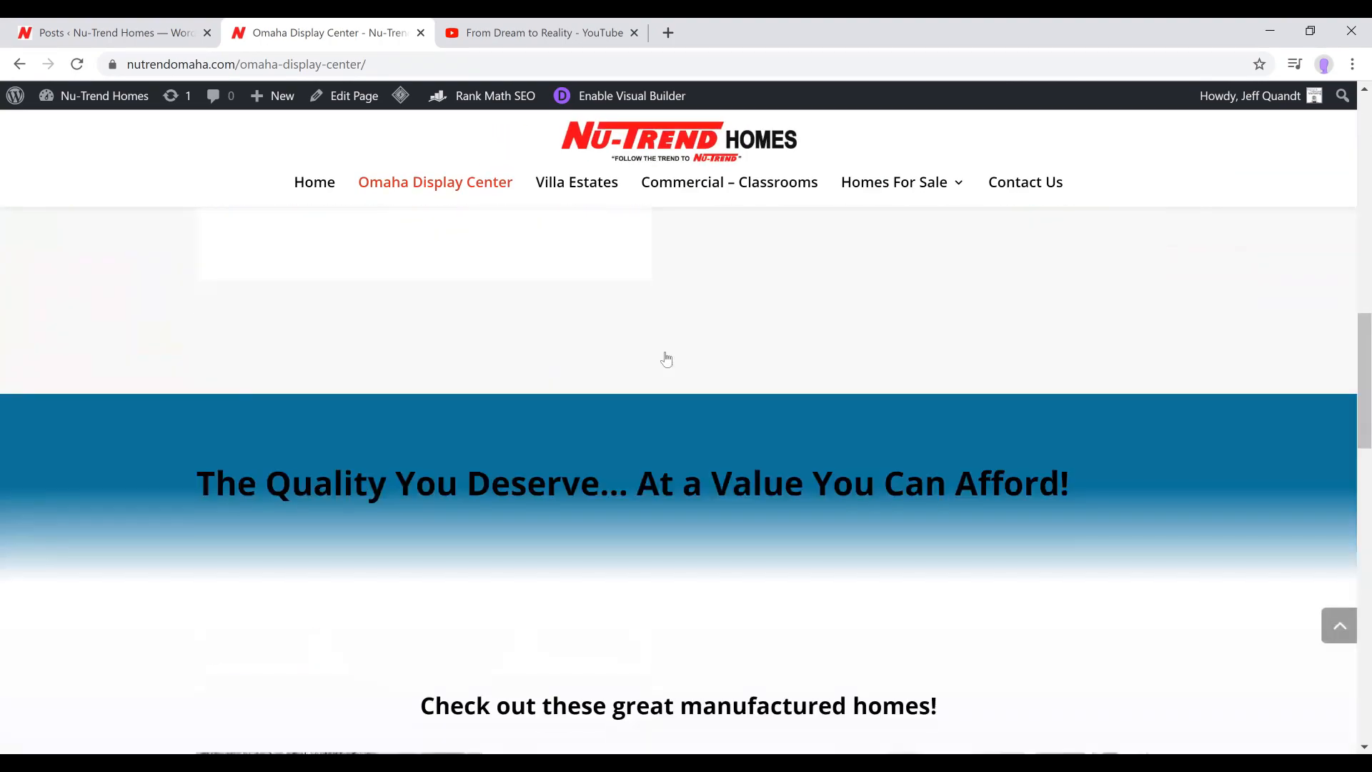
{"action": "scroll", "coordinate": [666, 359], "scroll_direction": "down", "scroll_amount": 3}
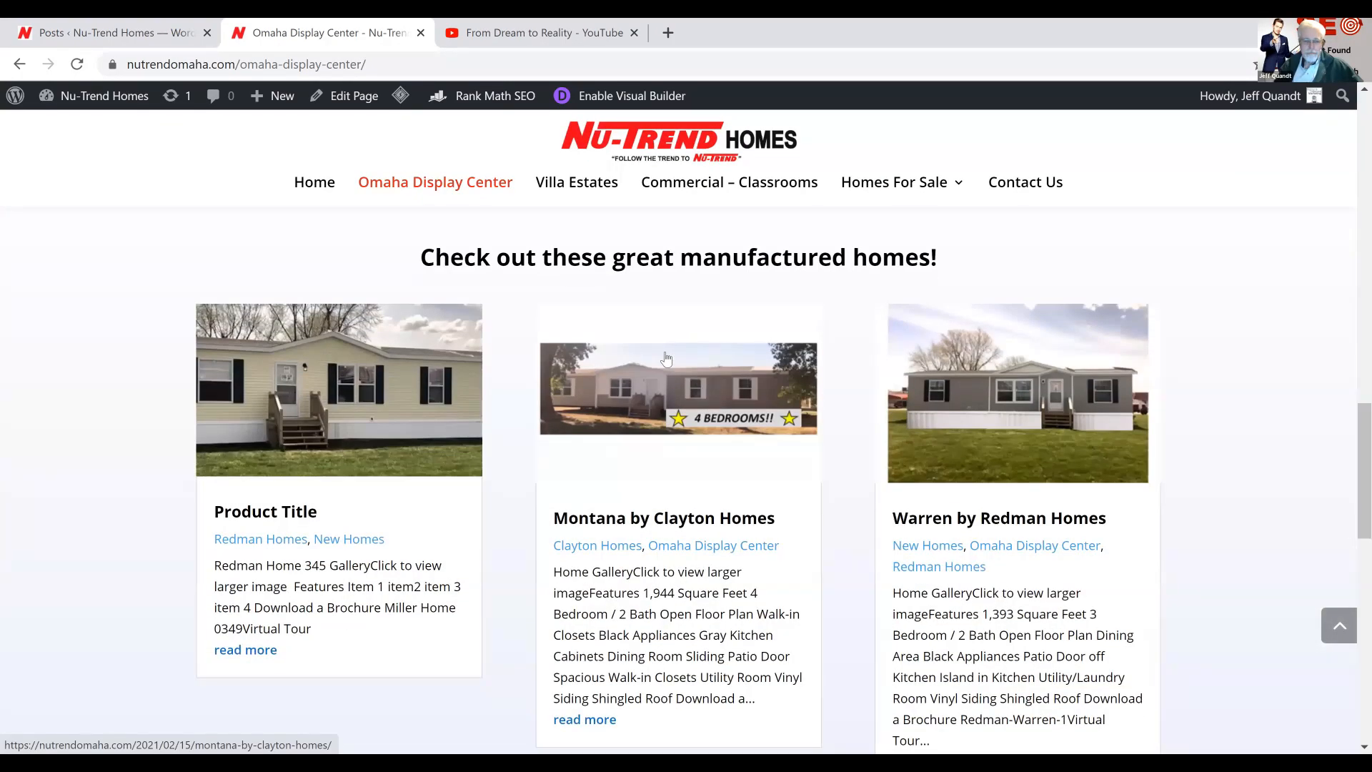
{"action": "scroll", "coordinate": [665, 357], "scroll_direction": "up", "scroll_amount": 1}
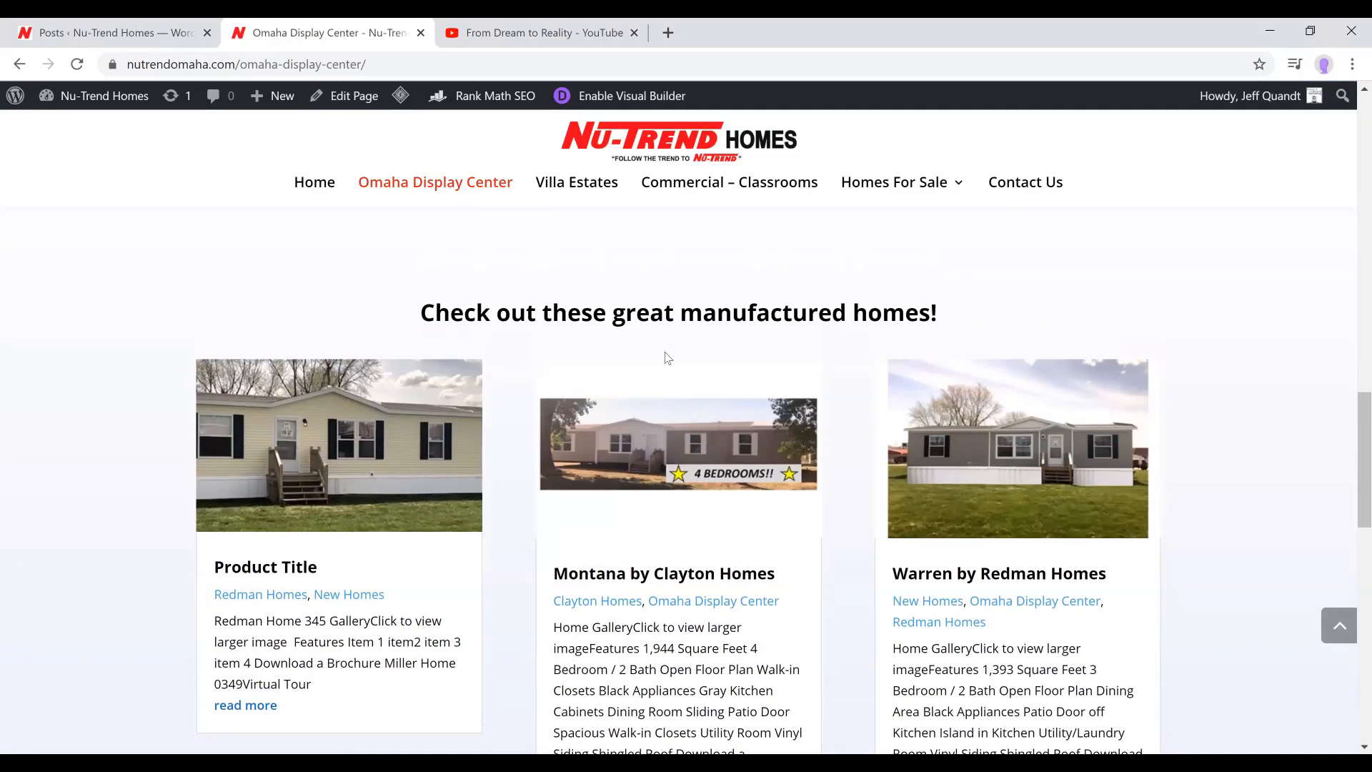
{"action": "scroll", "coordinate": [665, 357], "scroll_direction": "up", "scroll_amount": 1}
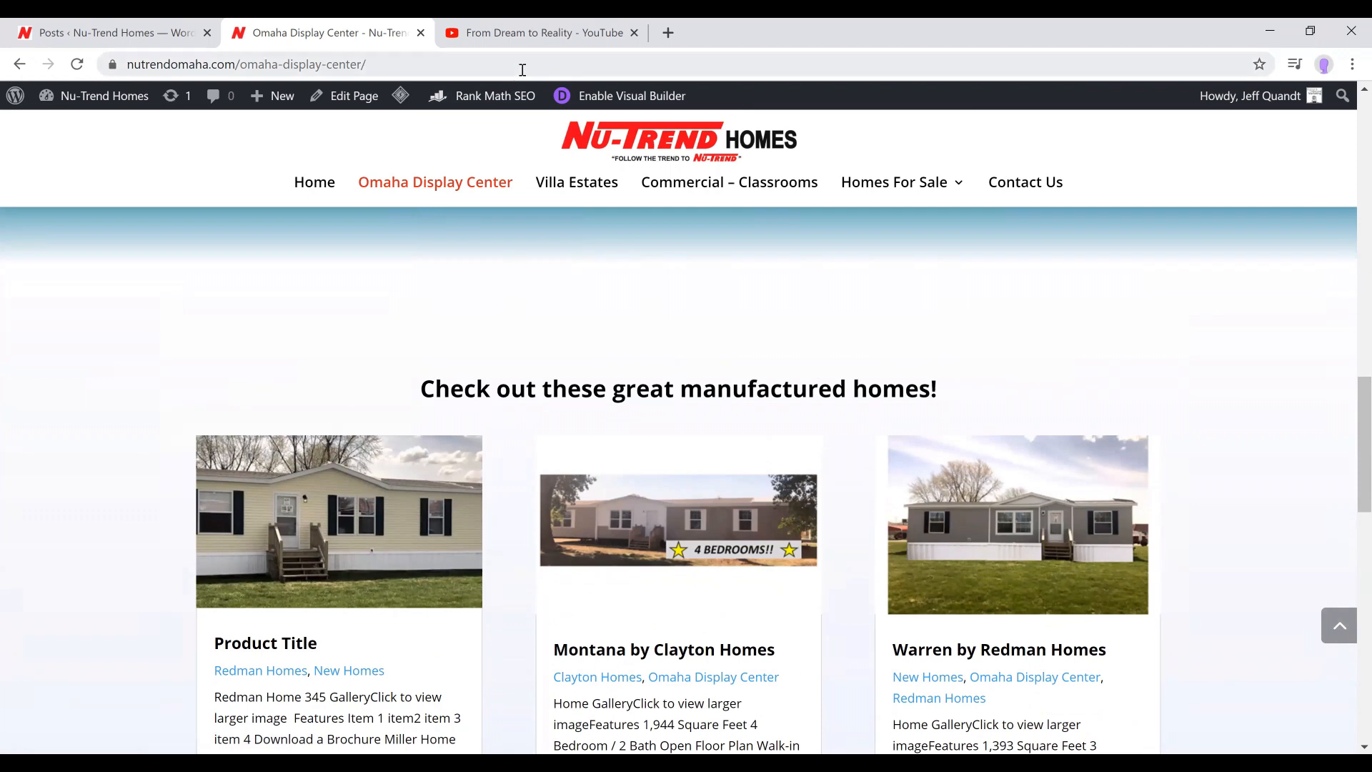
Quick-edit the Product Title post in the WordPress posts list, replacing its New Homes category with Omaha Display Center, and update it
{"action": "left_click", "coordinate": [109, 33]}
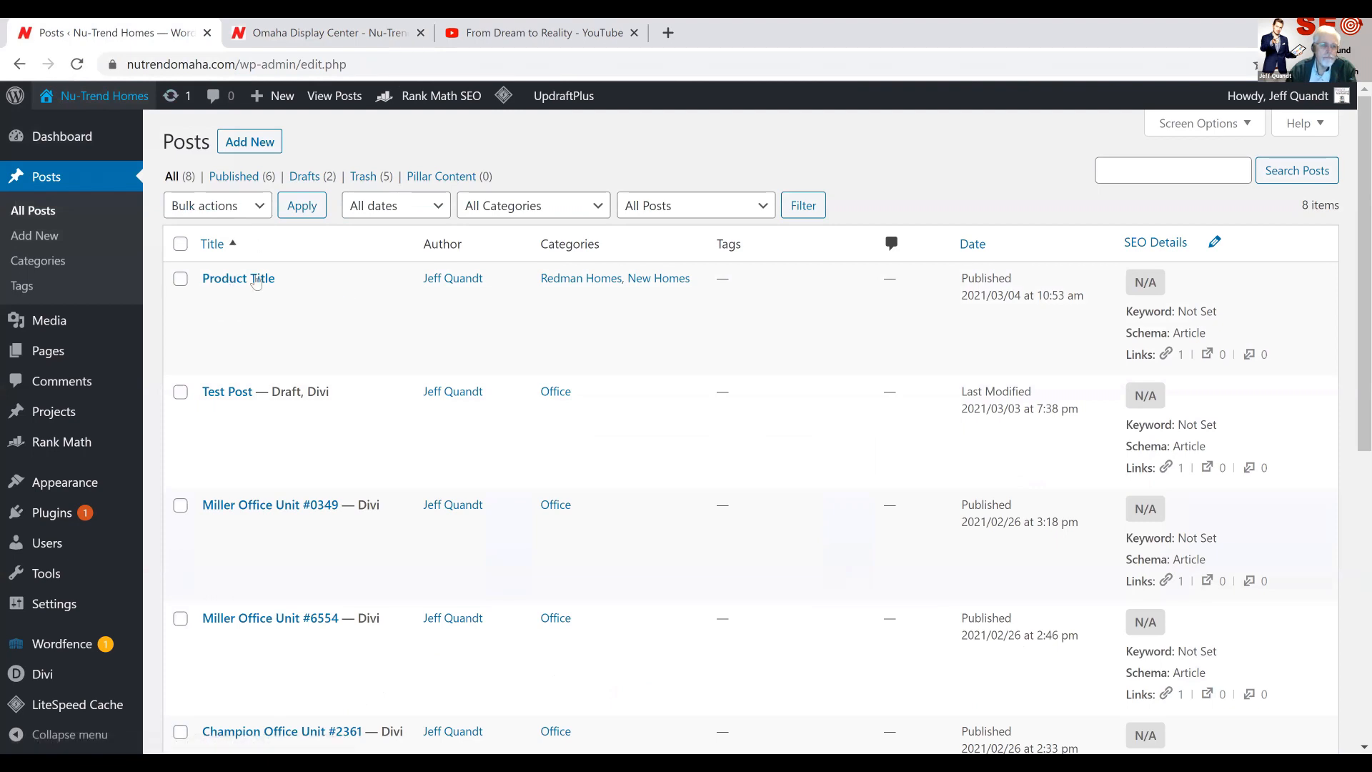
{"action": "left_click", "coordinate": [252, 300]}
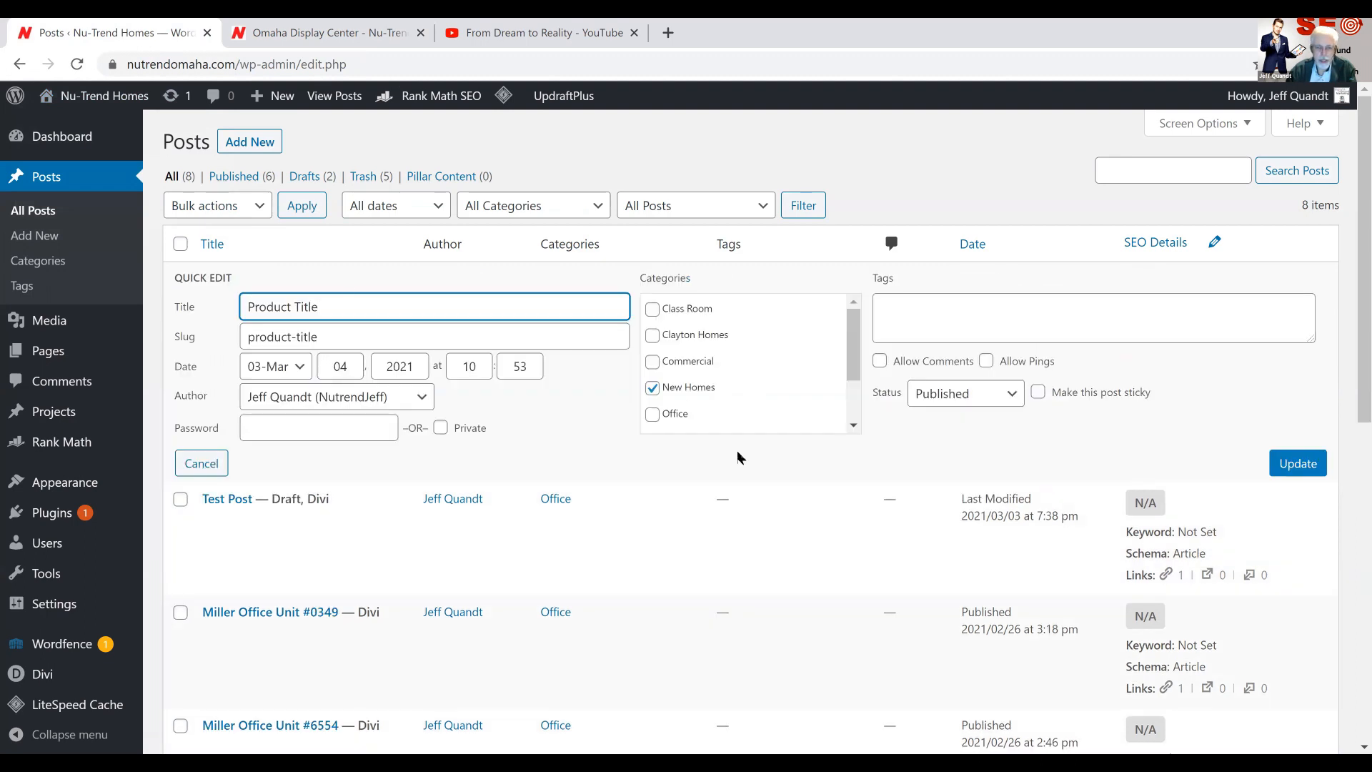
{"action": "left_click", "coordinate": [652, 387]}
{"action": "left_click", "coordinate": [854, 427]}
{"action": "left_click", "coordinate": [854, 427]}
{"action": "left_click", "coordinate": [854, 427]}
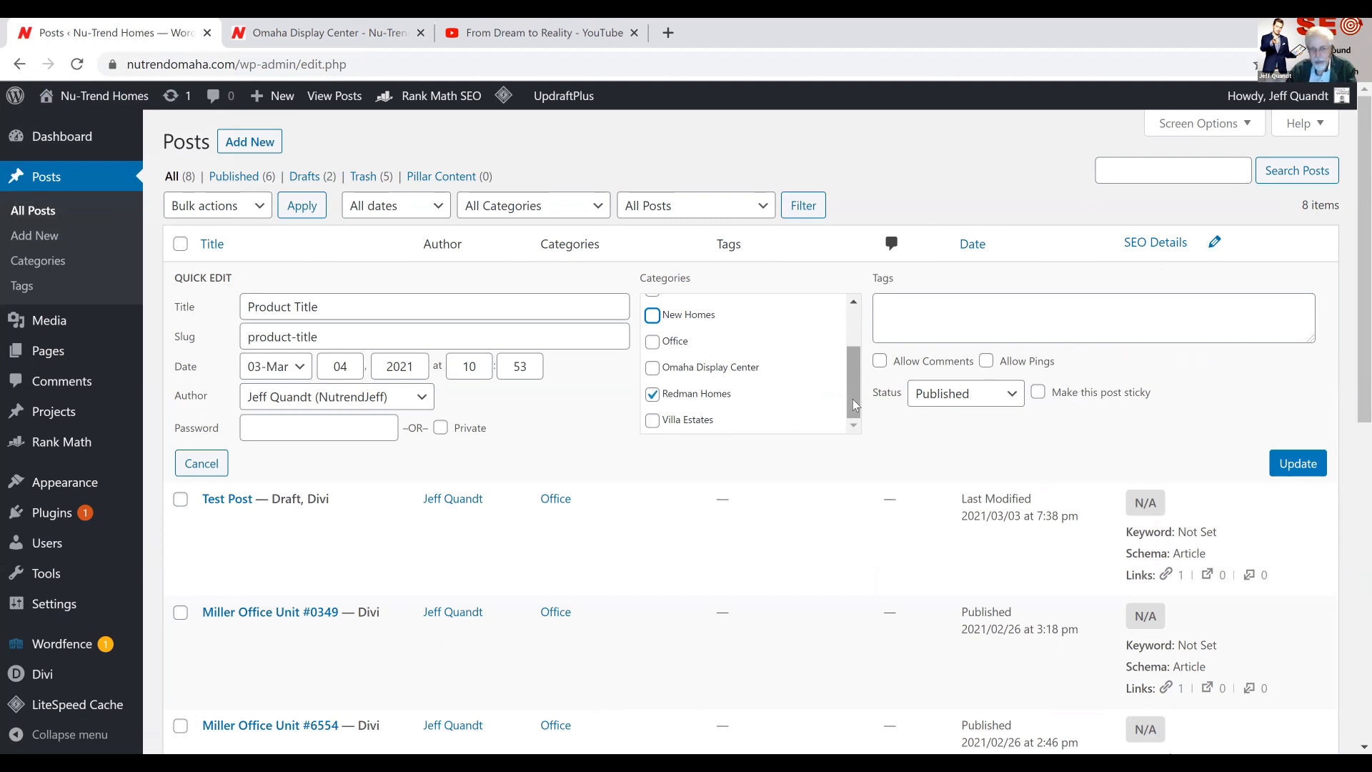
{"action": "left_click", "coordinate": [652, 368]}
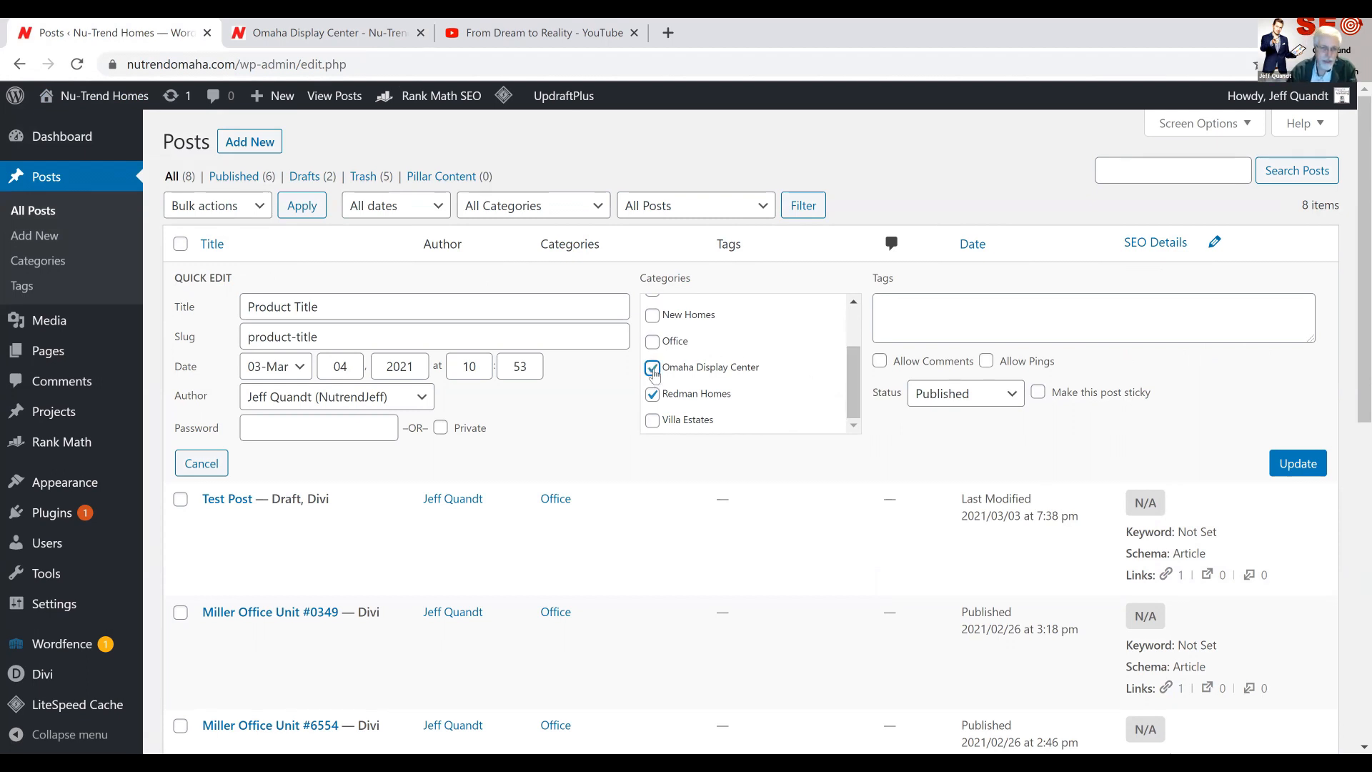
{"action": "left_click", "coordinate": [1299, 465]}
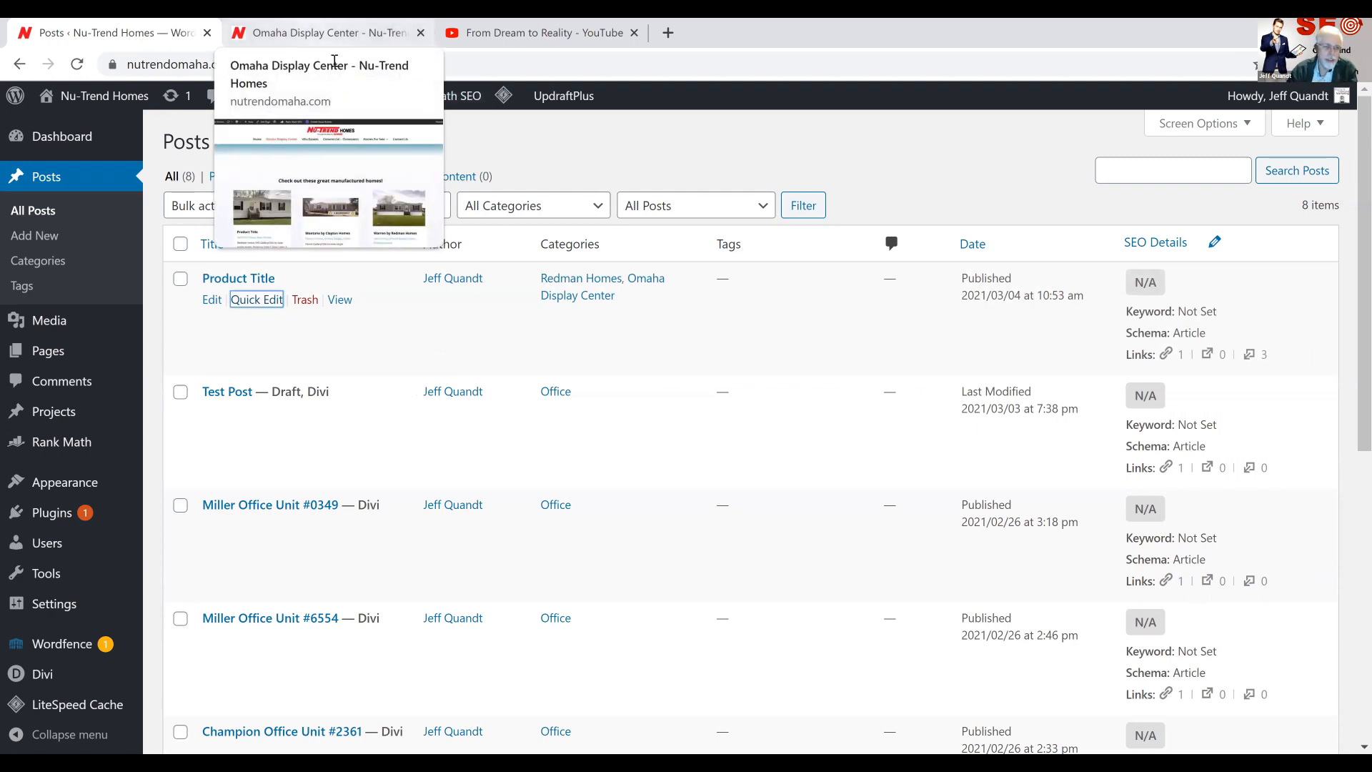
Reopen the Omaha Display Center page in the visual builder and check the categories on the manufactured home listings
{"action": "left_click", "coordinate": [333, 38]}
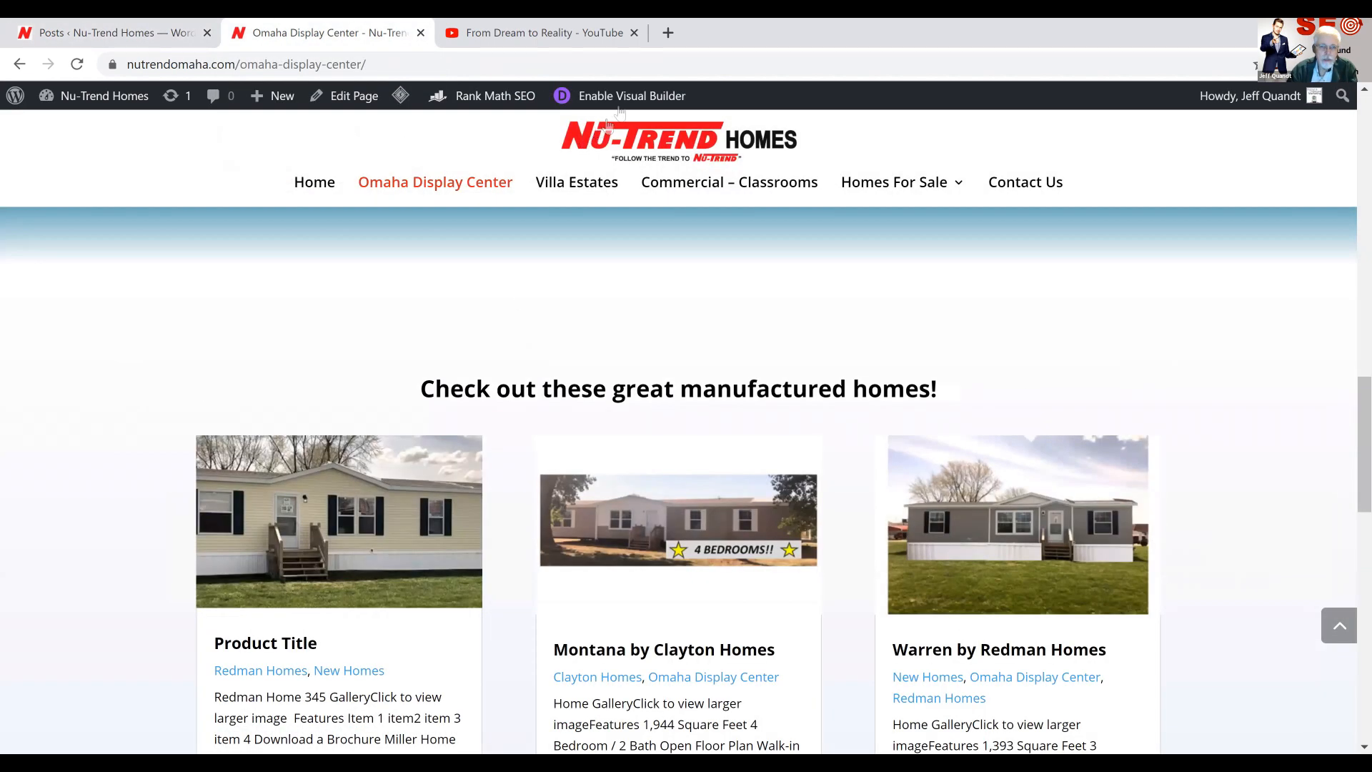
{"action": "left_click", "coordinate": [627, 104]}
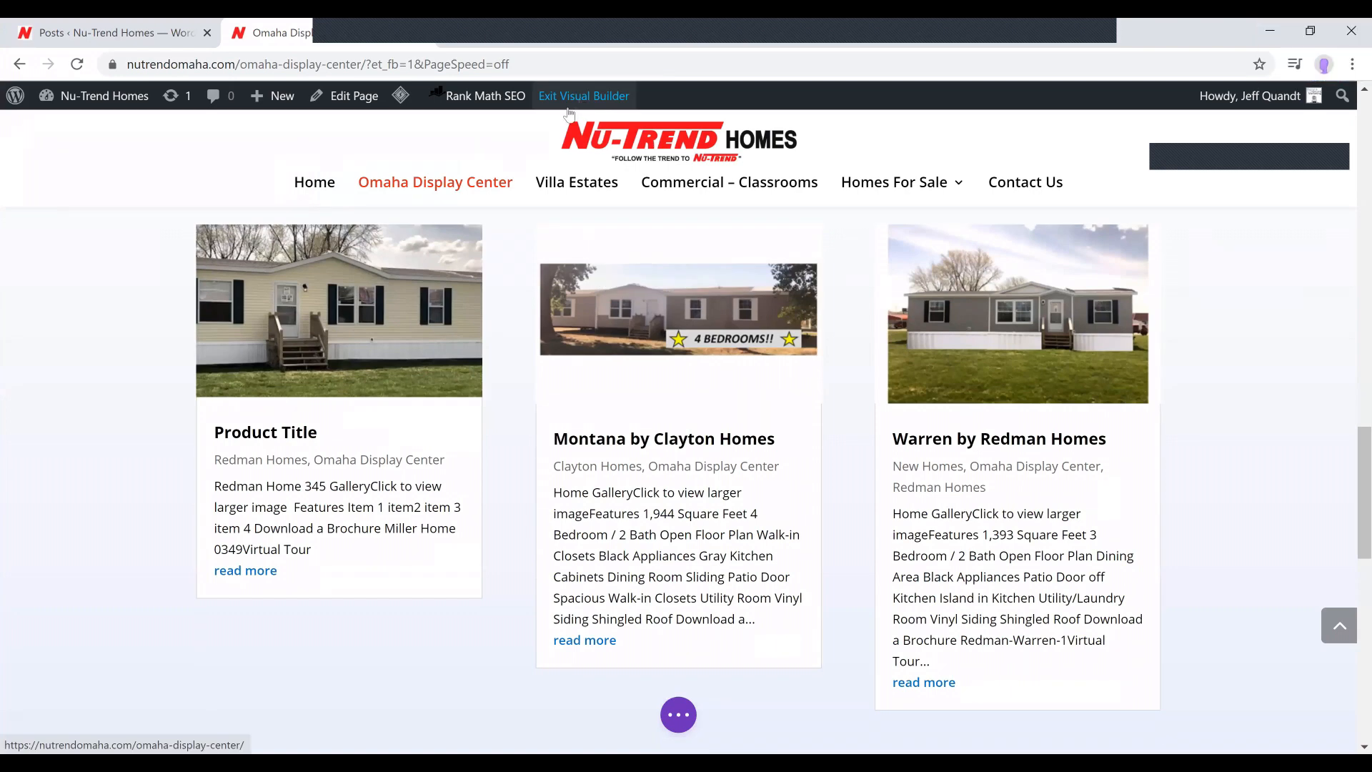
{"action": "scroll", "coordinate": [530, 187], "scroll_direction": "down", "scroll_amount": 1}
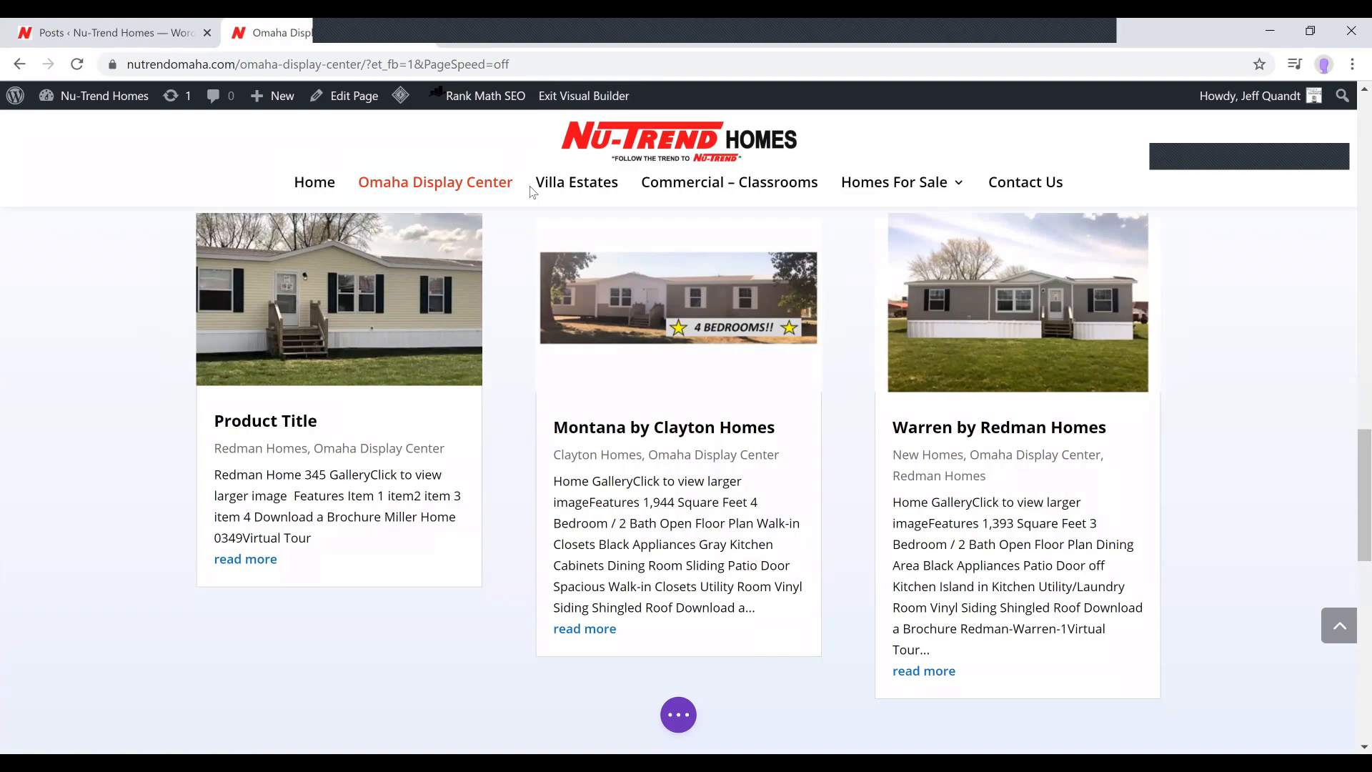
{"action": "scroll", "coordinate": [530, 187], "scroll_direction": "down", "scroll_amount": 1}
{"action": "scroll", "coordinate": [537, 275], "scroll_direction": "up", "scroll_amount": 2}
{"action": "scroll", "coordinate": [635, 478], "scroll_direction": "up", "scroll_amount": 4}
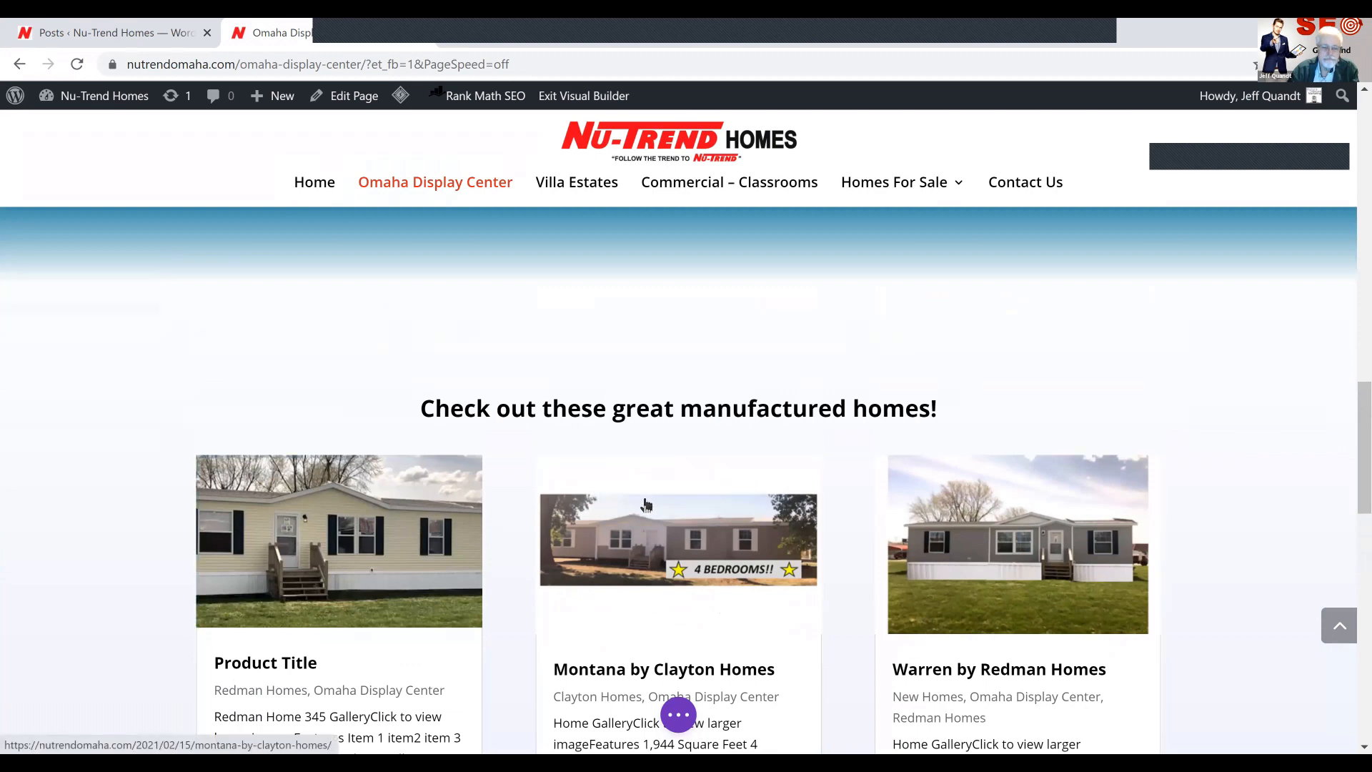
Limit the manufactured homes blog module to the Omaha Display Center category by excluding Clayton Homes and Redman Homes, and apply the settings
{"action": "left_click", "coordinate": [646, 500]}
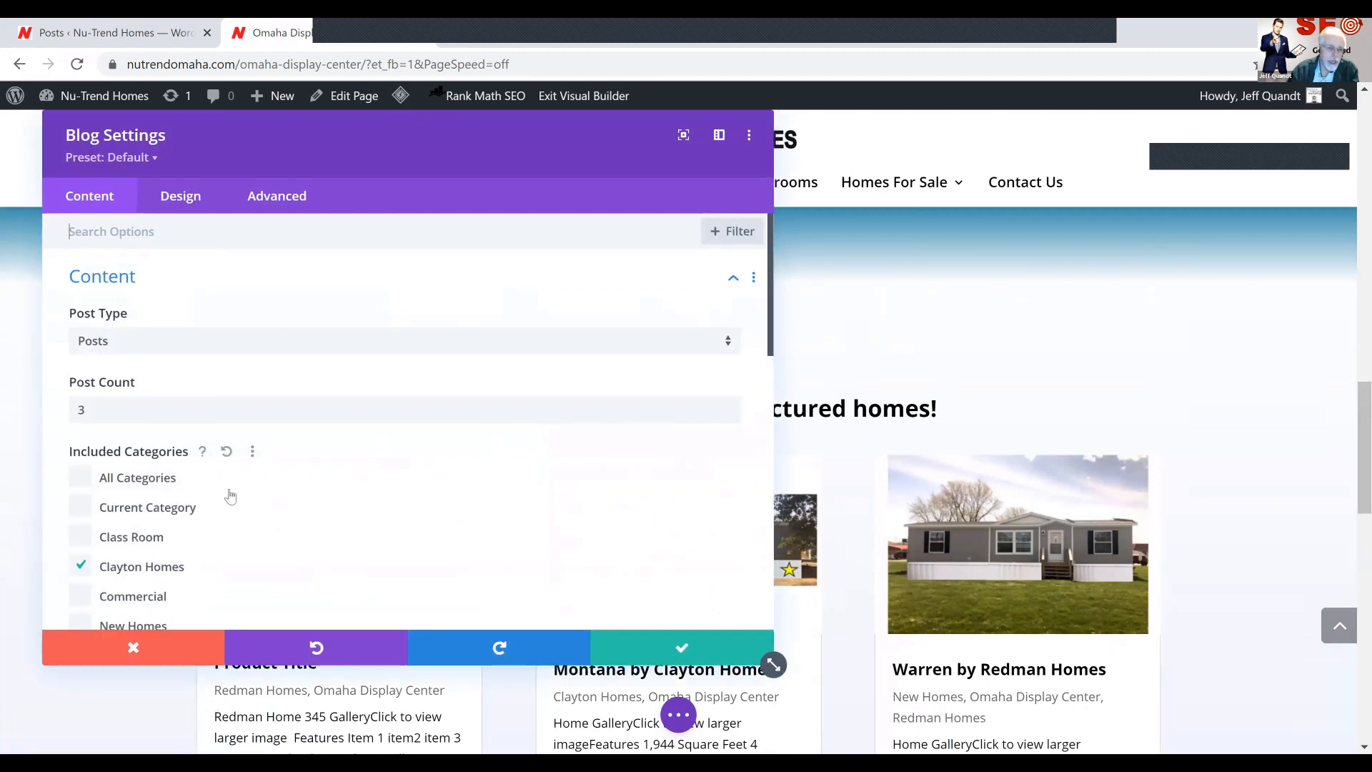
{"action": "scroll", "coordinate": [174, 450], "scroll_direction": "down", "scroll_amount": 2}
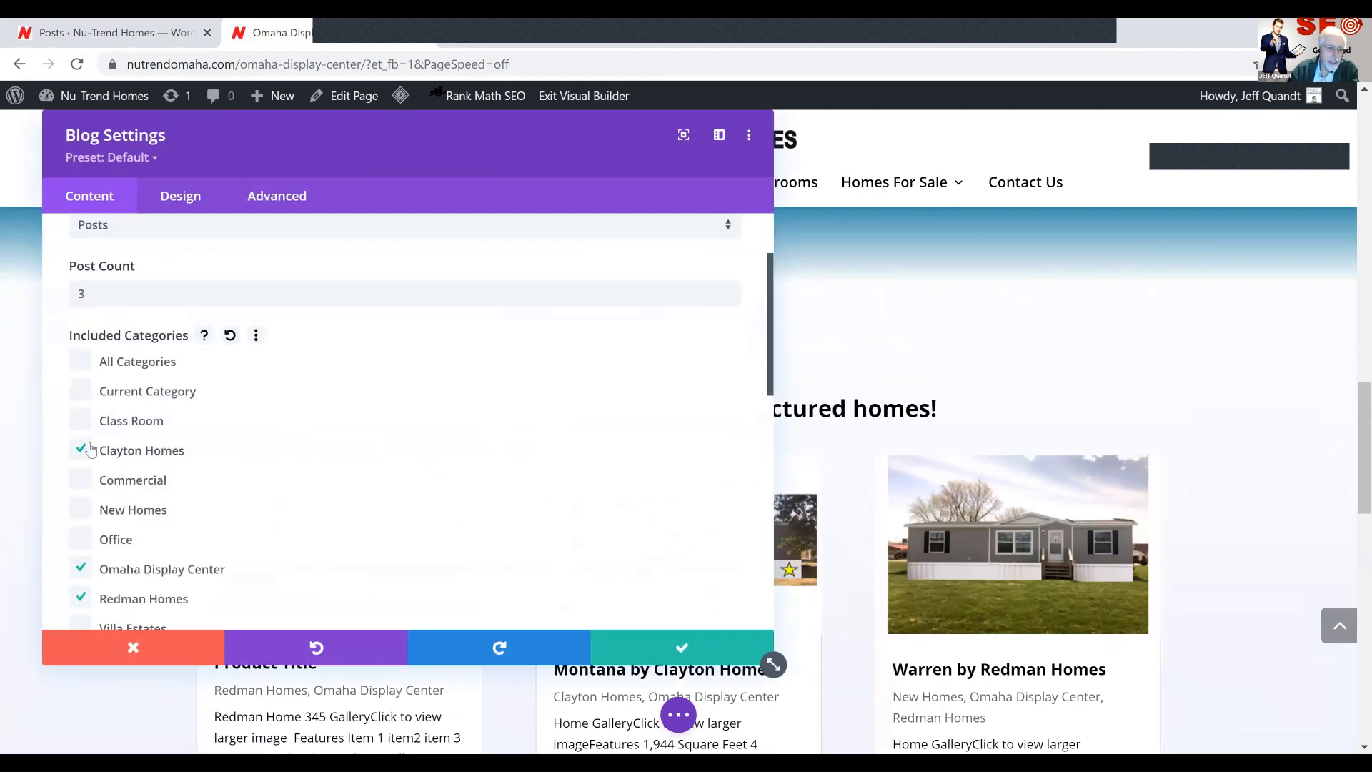
{"action": "left_click", "coordinate": [89, 449]}
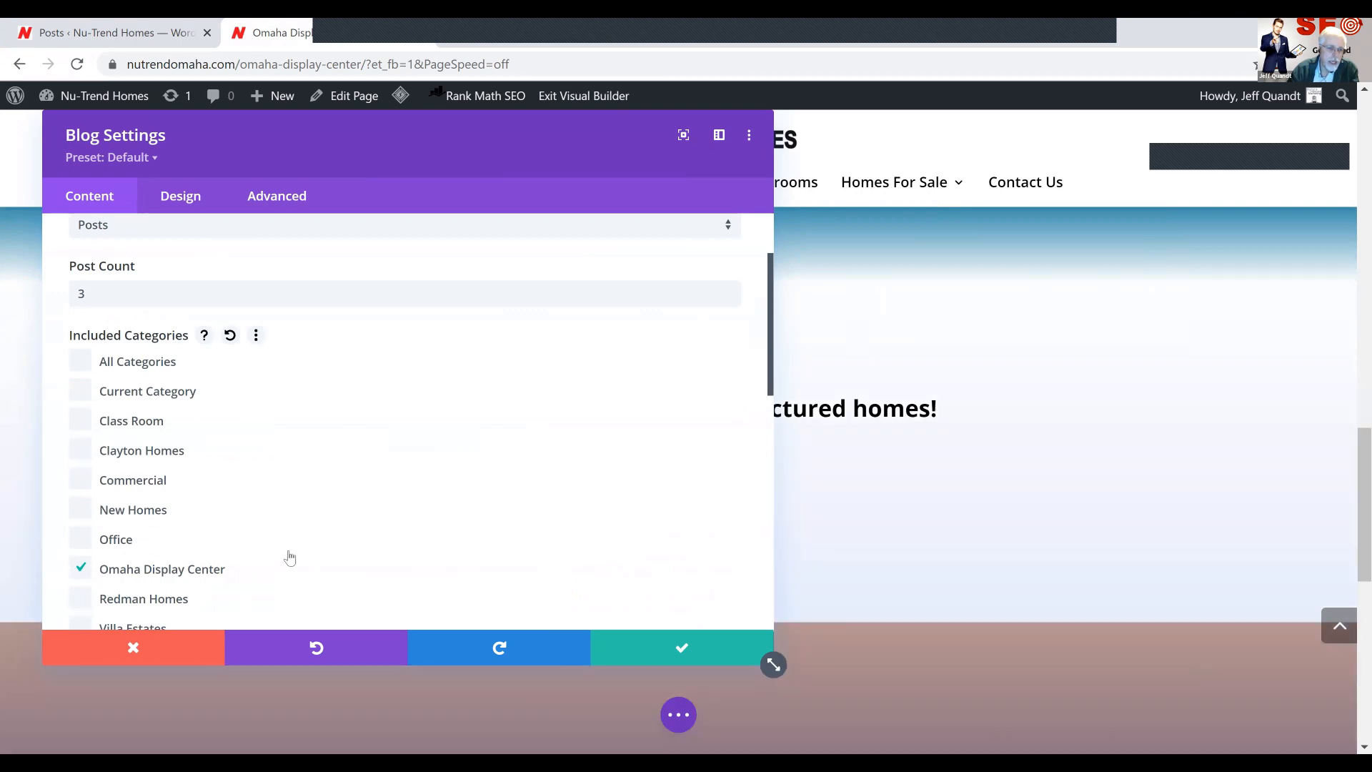
{"action": "scroll", "coordinate": [288, 560], "scroll_direction": "down", "scroll_amount": 2}
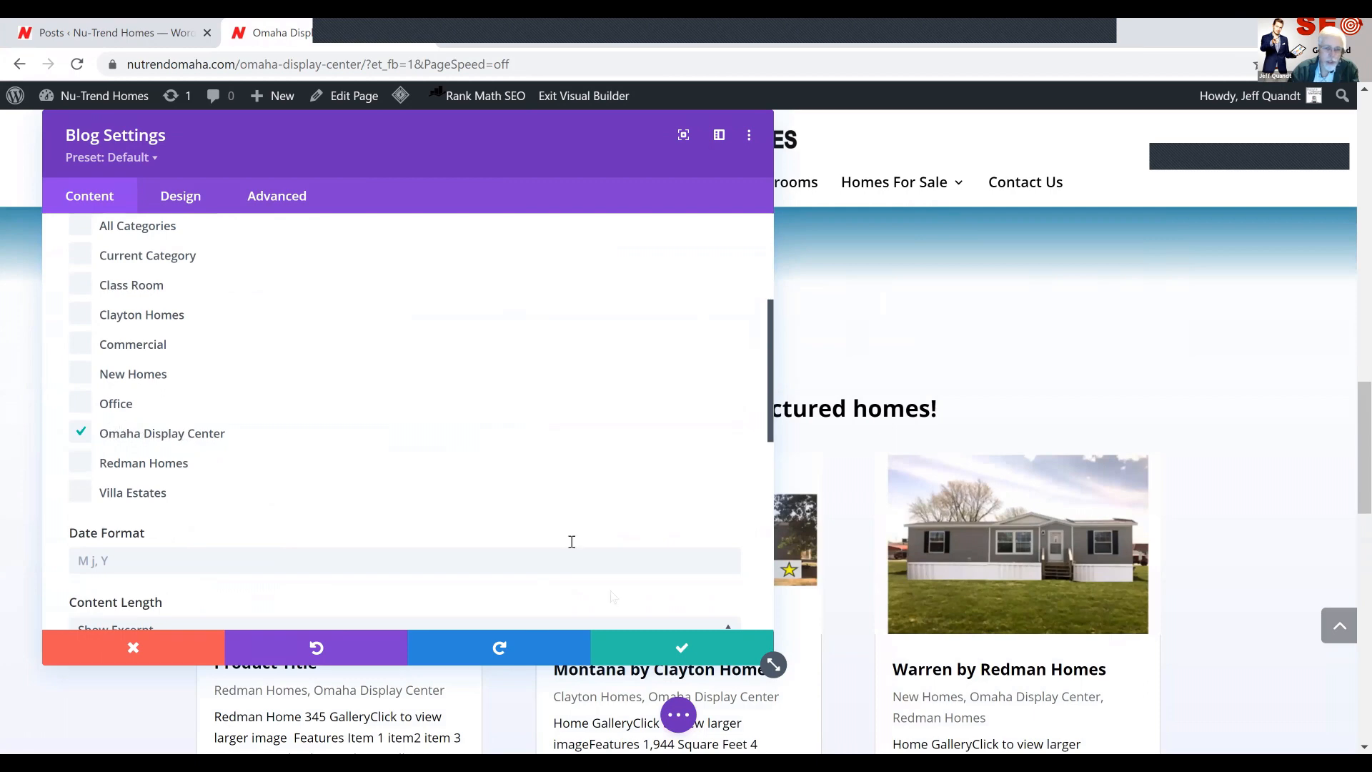
{"action": "left_click", "coordinate": [677, 648]}
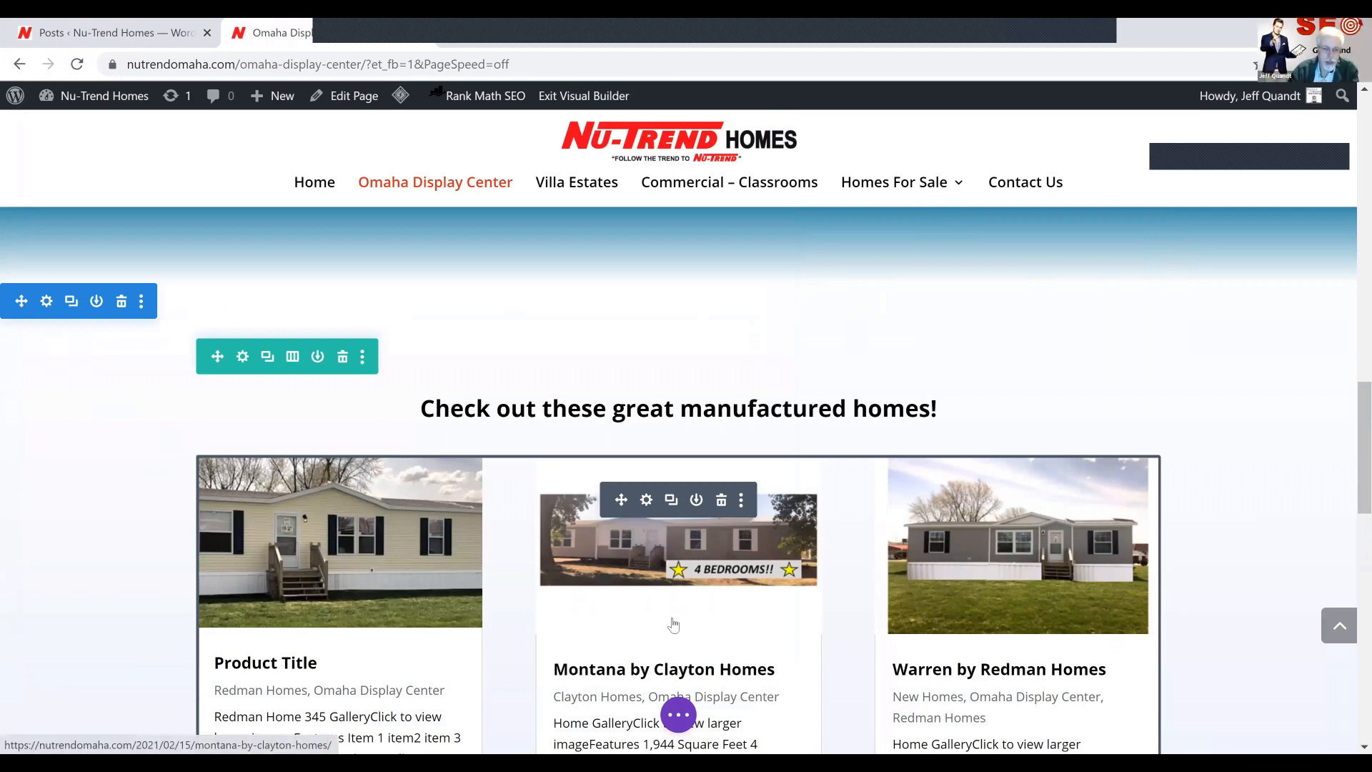
Save the Omaha Display Center page, exit the visual builder and review the manufactured home listings on the live page
{"action": "left_click", "coordinate": [679, 715]}
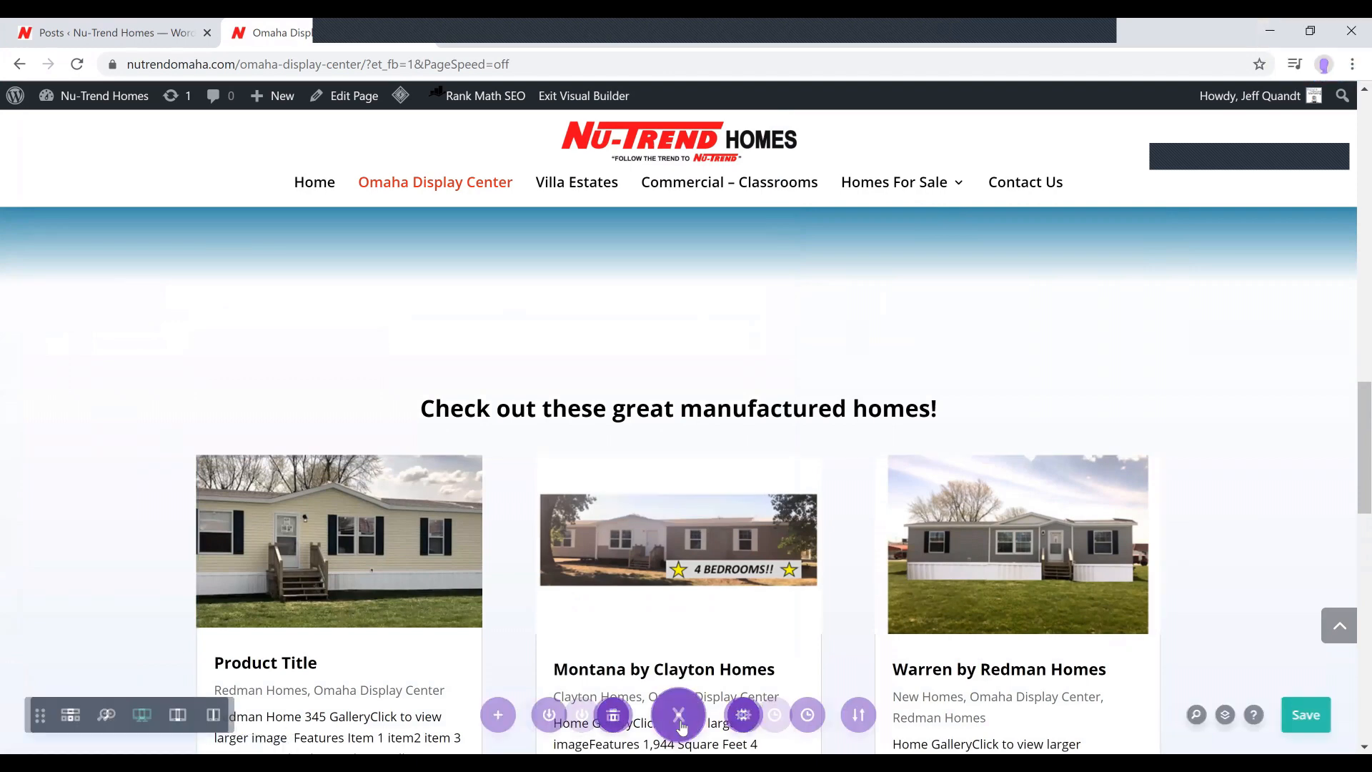
{"action": "key", "text": "ctrl+s"}
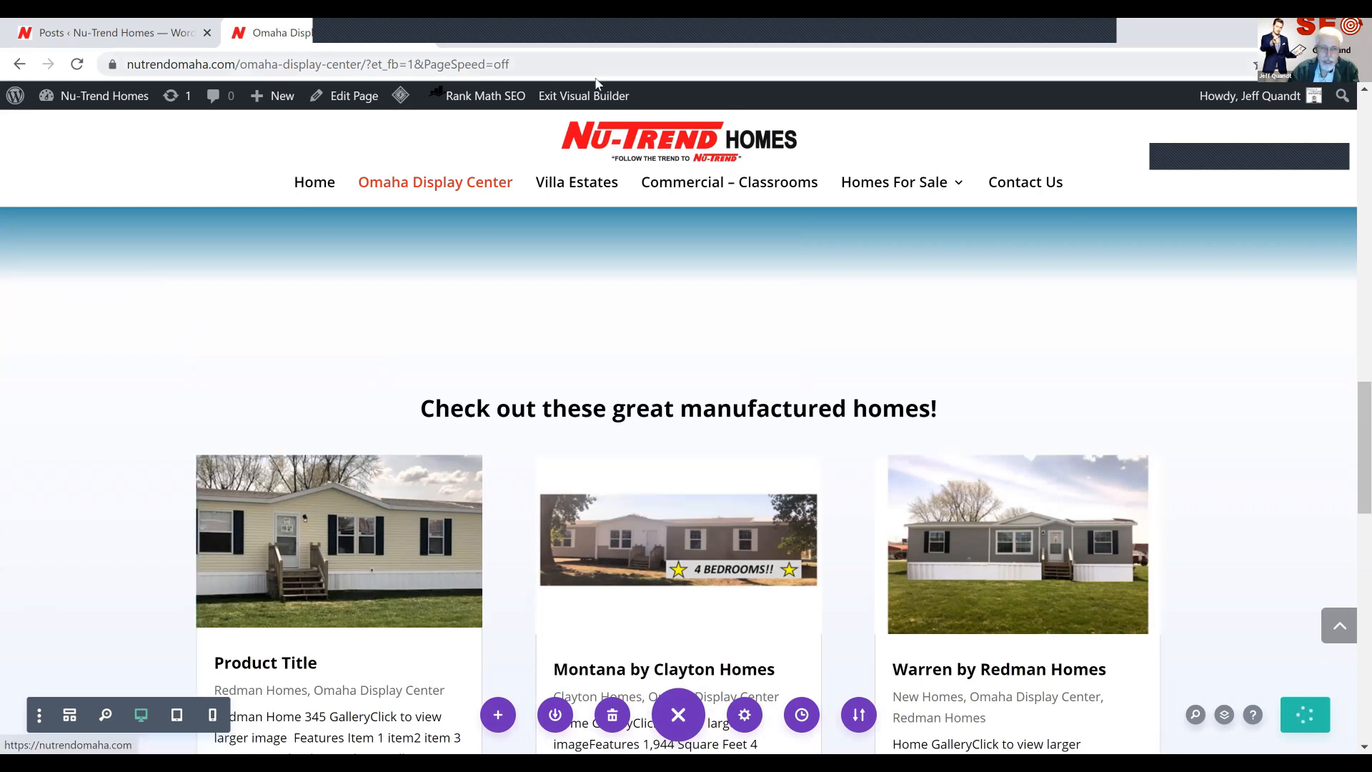
{"action": "left_click", "coordinate": [578, 106]}
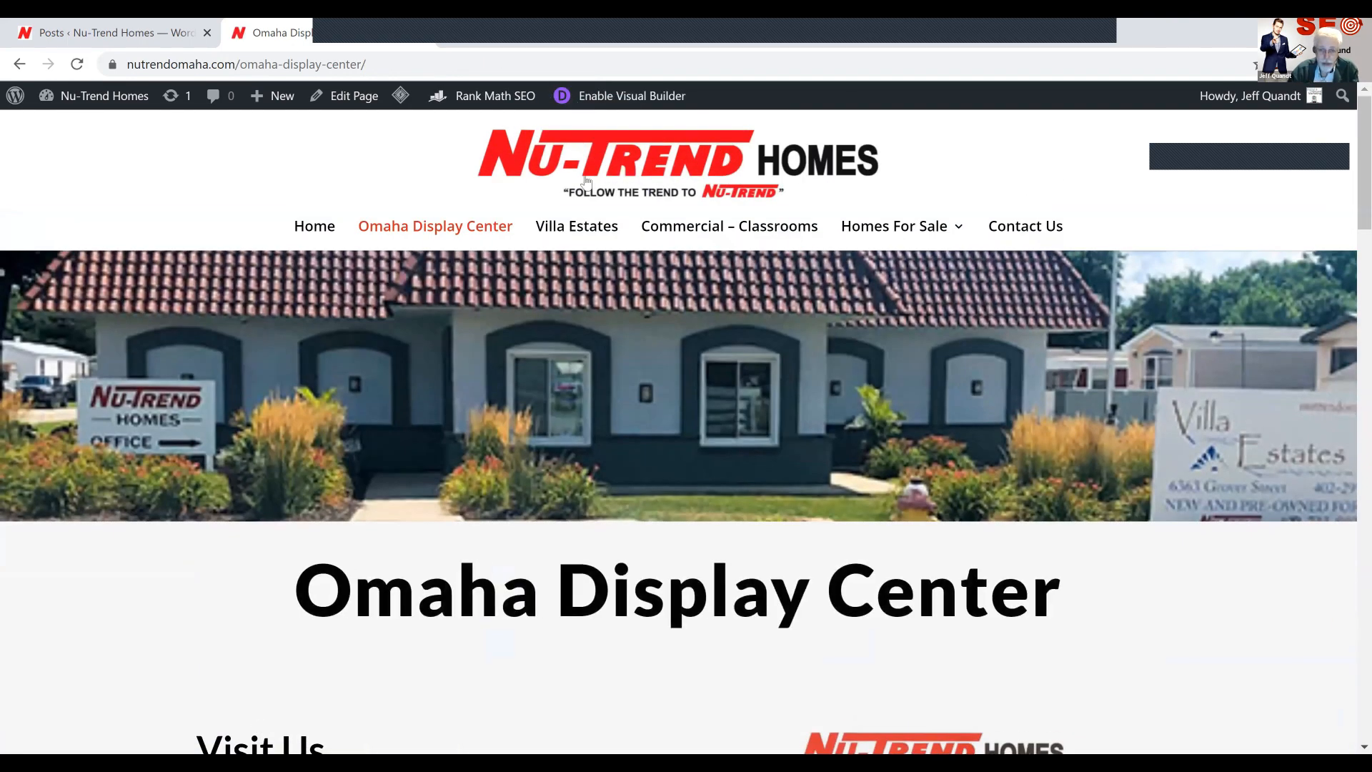
{"action": "scroll", "coordinate": [582, 243], "scroll_direction": "down", "scroll_amount": 15}
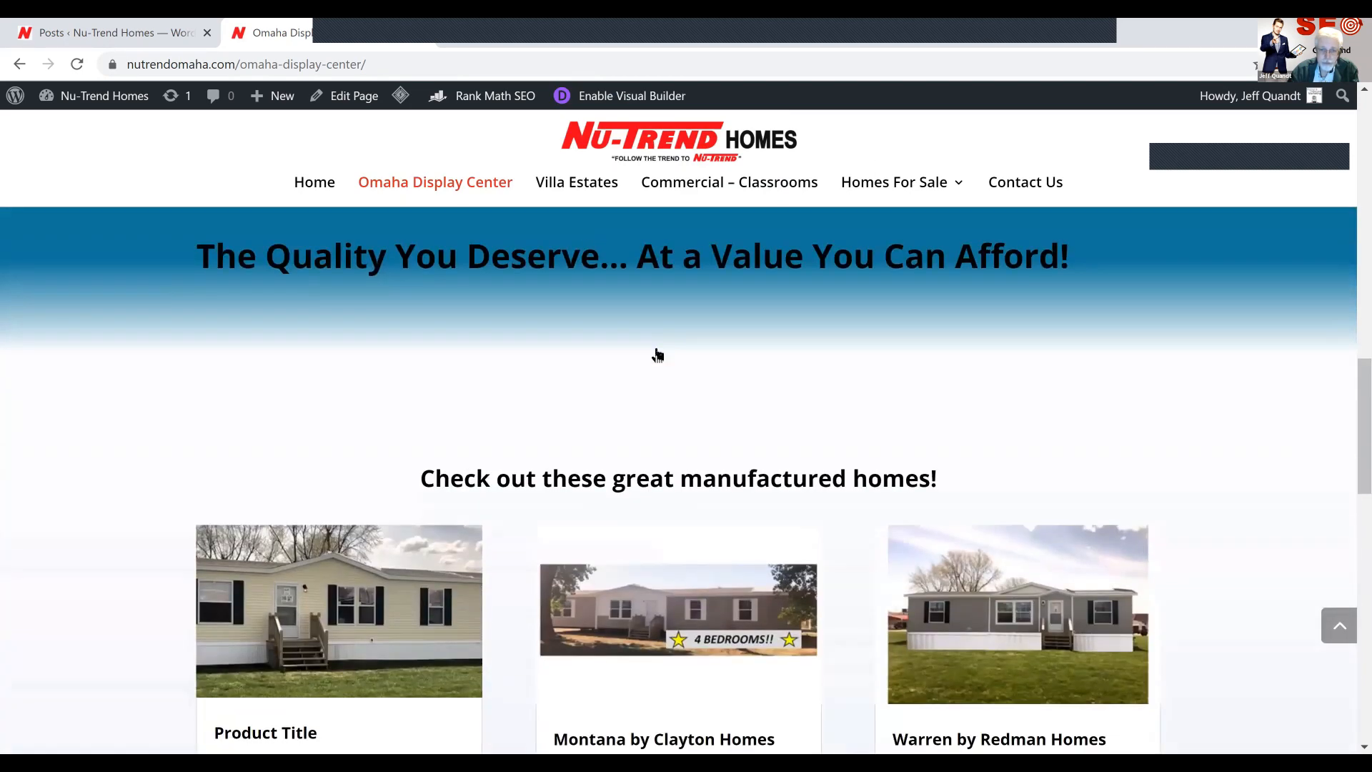
{"action": "scroll", "coordinate": [658, 432], "scroll_direction": "down", "scroll_amount": 5}
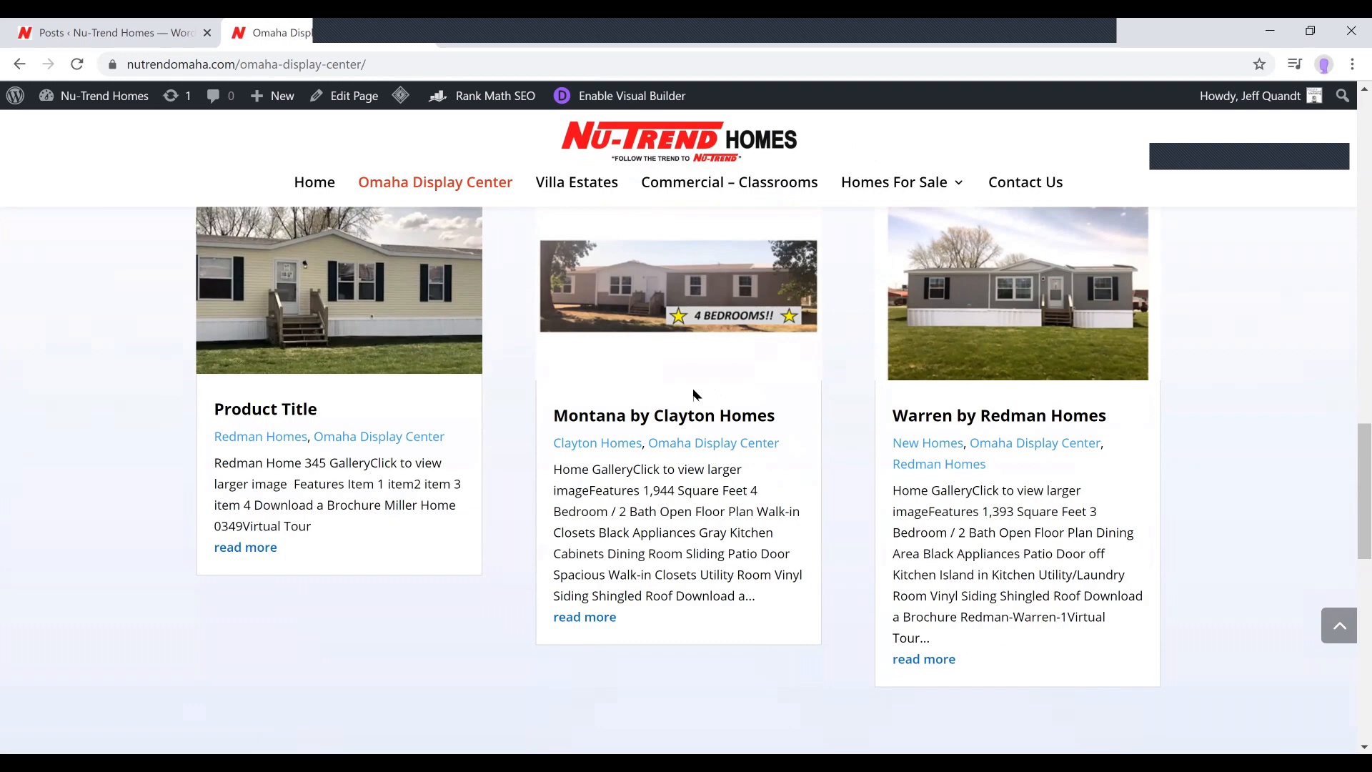
{"action": "scroll", "coordinate": [693, 390], "scroll_direction": "up", "scroll_amount": 2}
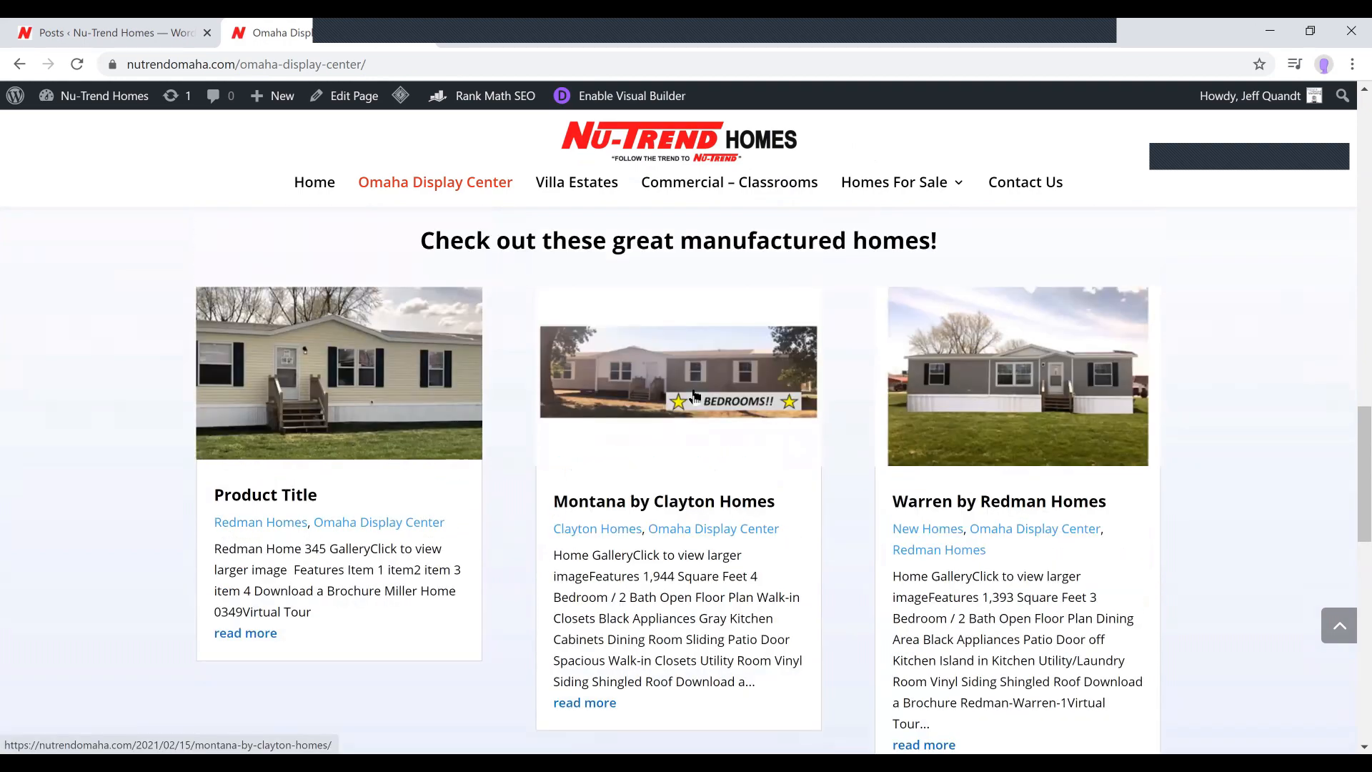
Move the Product Title post to the trash in the WordPress posts list and reload the live Omaha Display Center page
{"action": "left_click", "coordinate": [151, 32]}
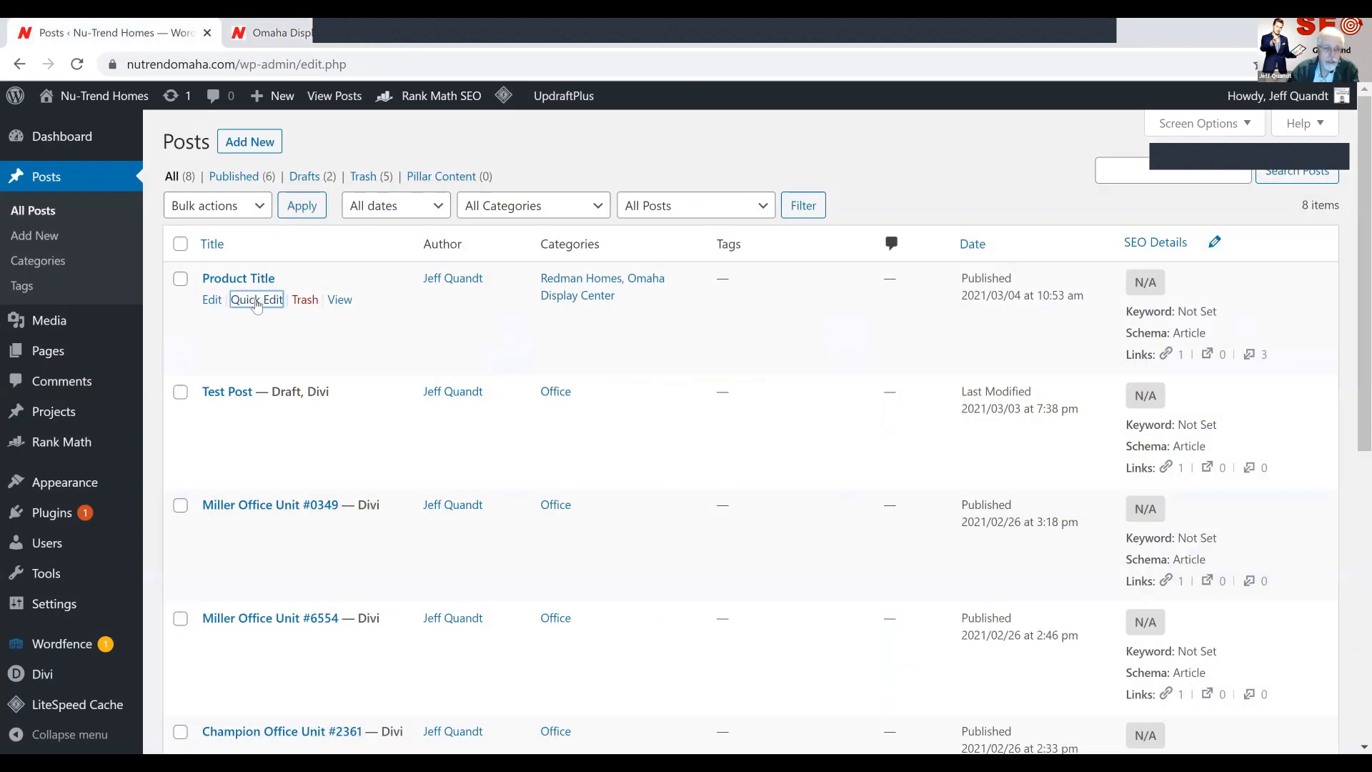
{"action": "left_click", "coordinate": [306, 300]}
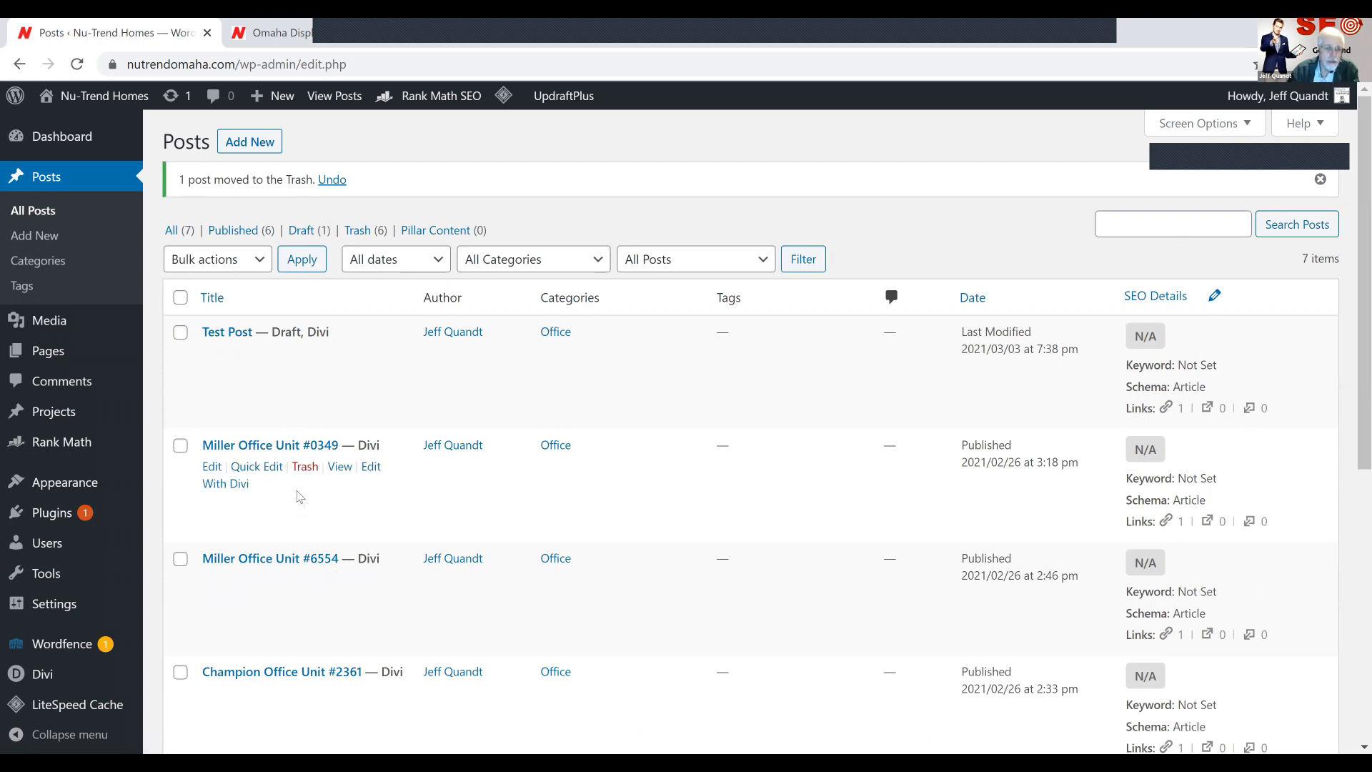
{"action": "scroll", "coordinate": [286, 503], "scroll_direction": "down", "scroll_amount": 4}
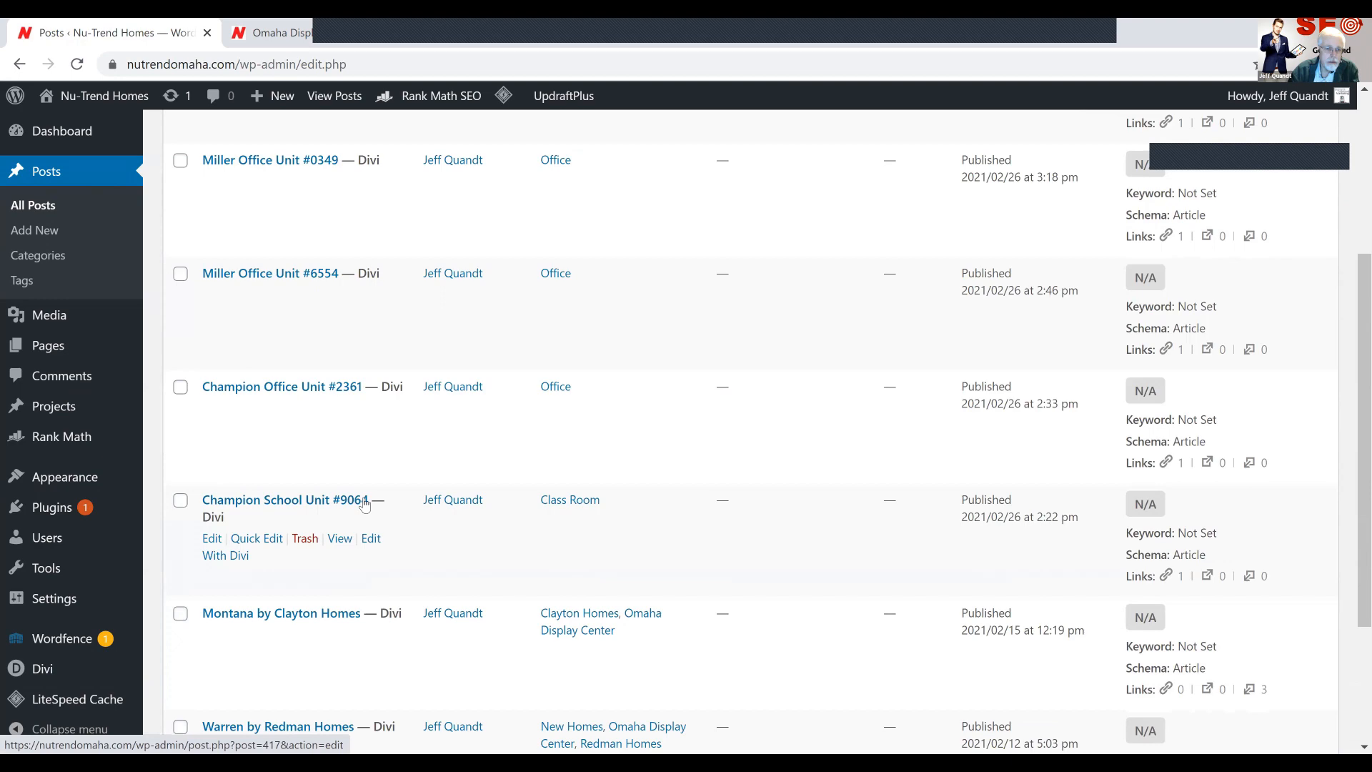
{"action": "scroll", "coordinate": [365, 504], "scroll_direction": "down", "scroll_amount": 1}
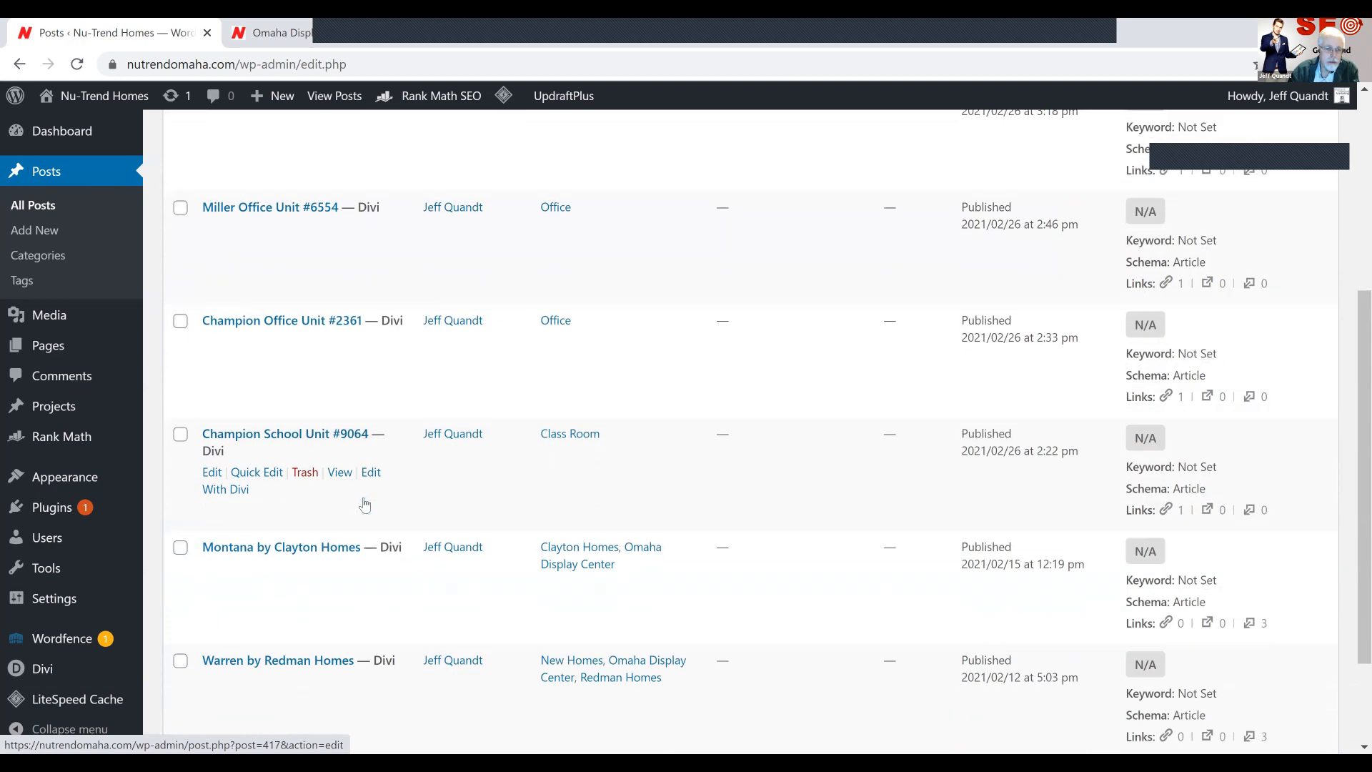
{"action": "left_click", "coordinate": [369, 31]}
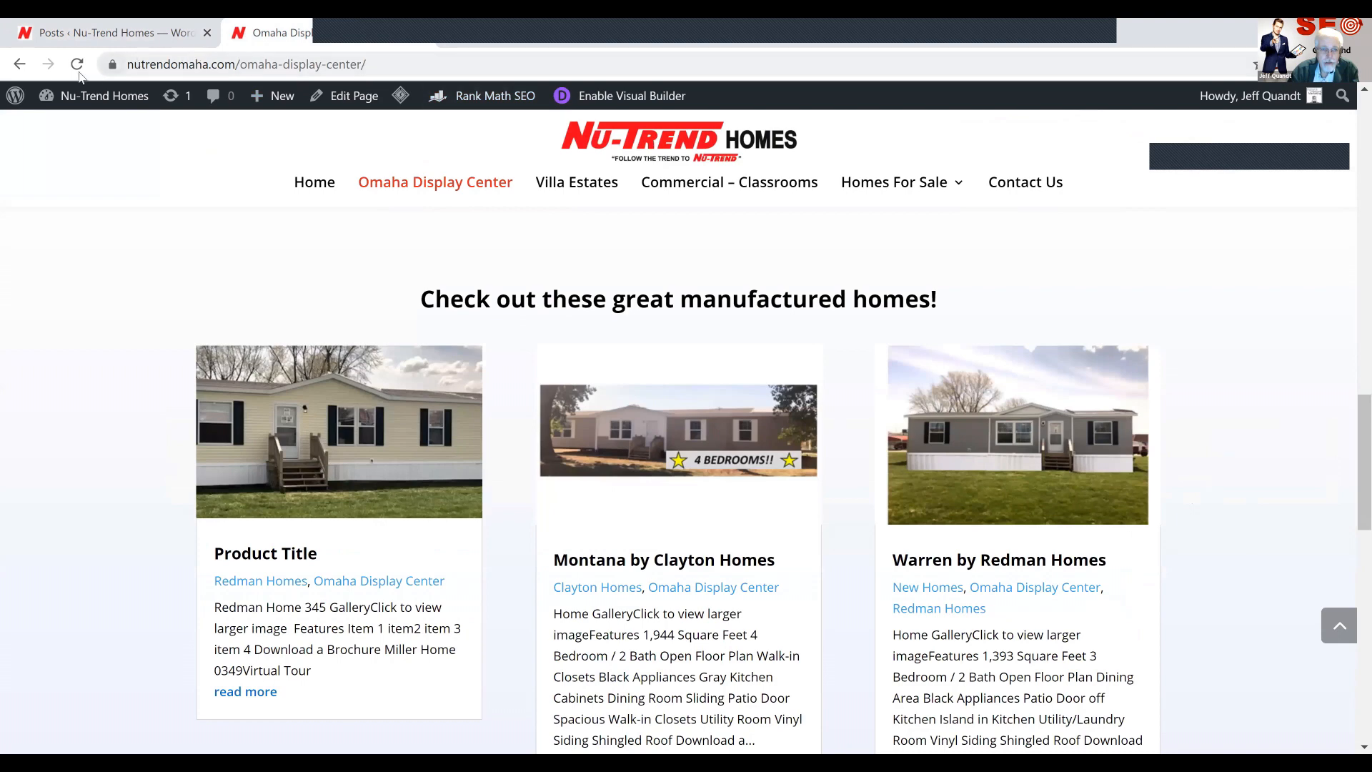
{"action": "left_click", "coordinate": [75, 65]}
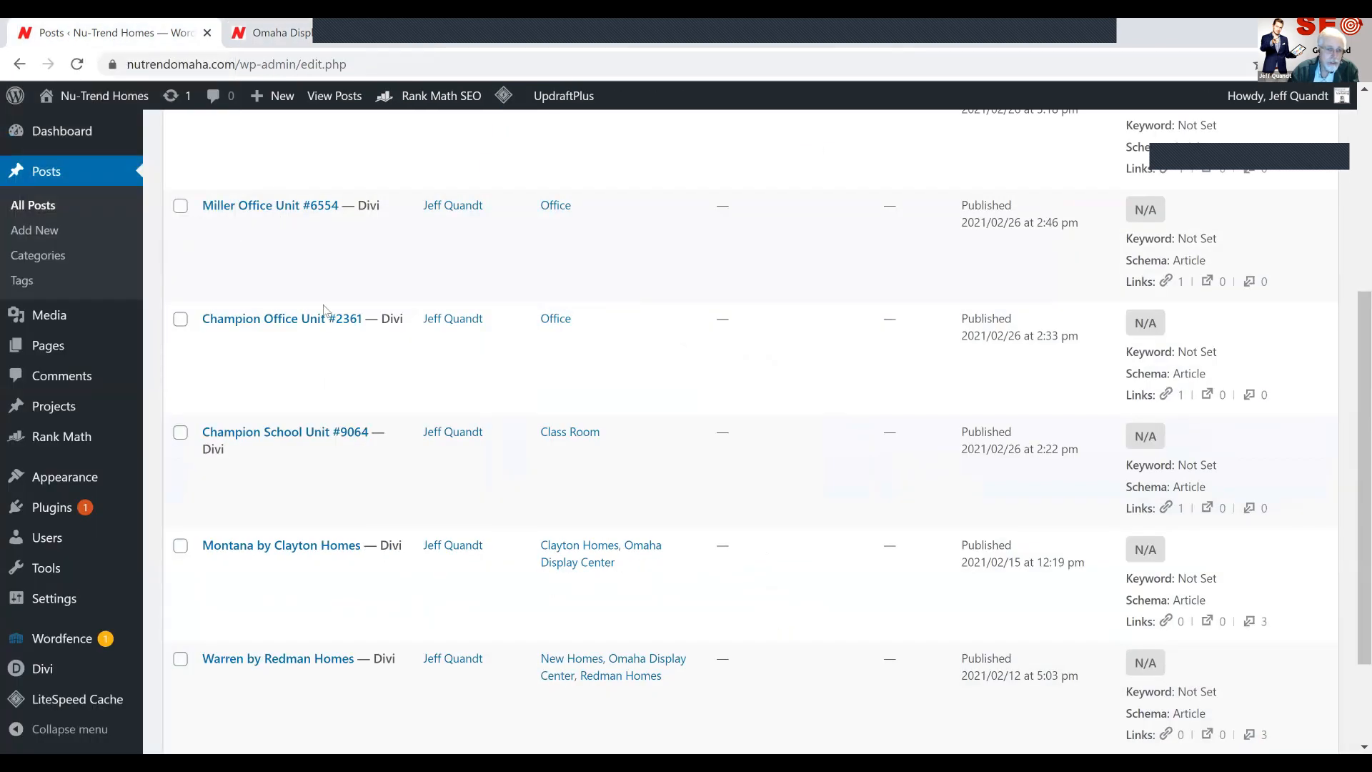
Quick-edit the Warren by Redman Homes post to remove its Omaha Display Center category, update it, and reload the live Omaha Display Center page
{"action": "scroll", "coordinate": [325, 386], "scroll_direction": "down", "scroll_amount": 2}
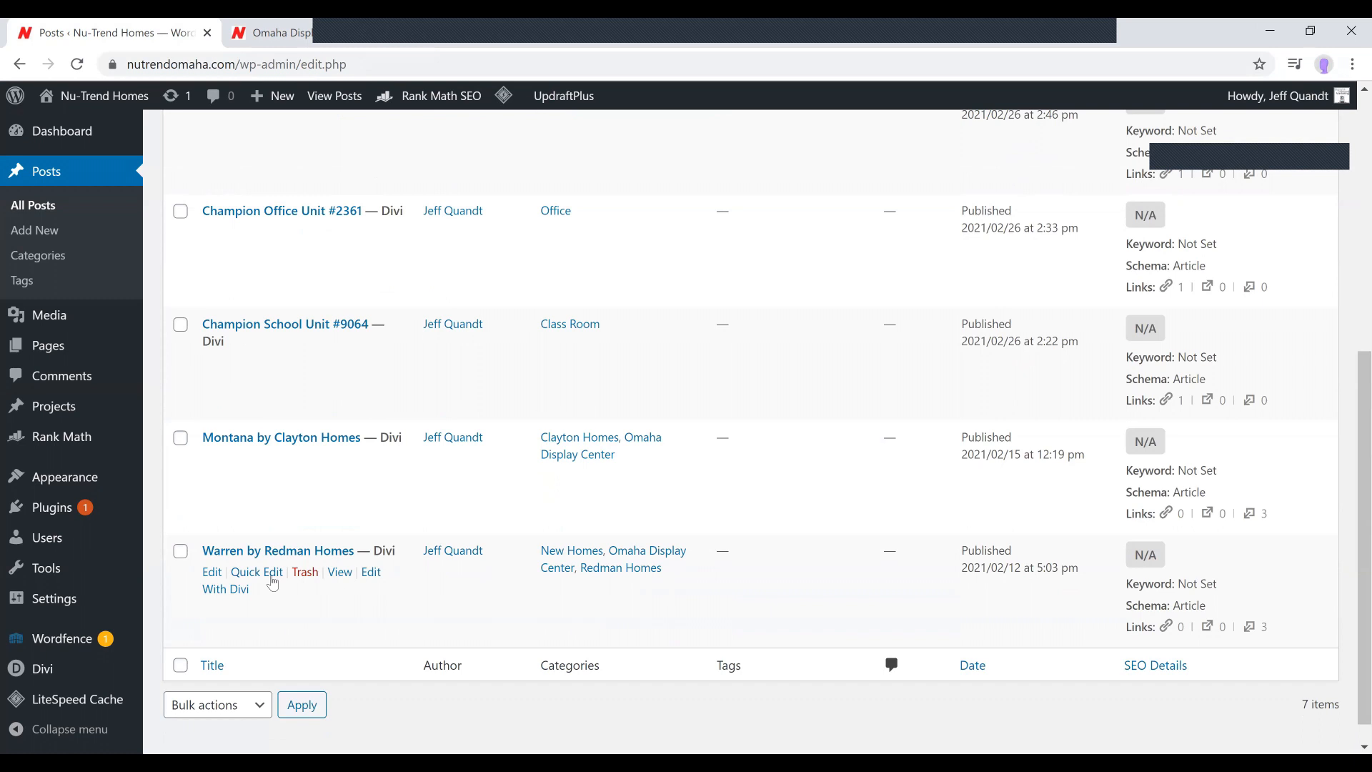
{"action": "left_click", "coordinate": [257, 573]}
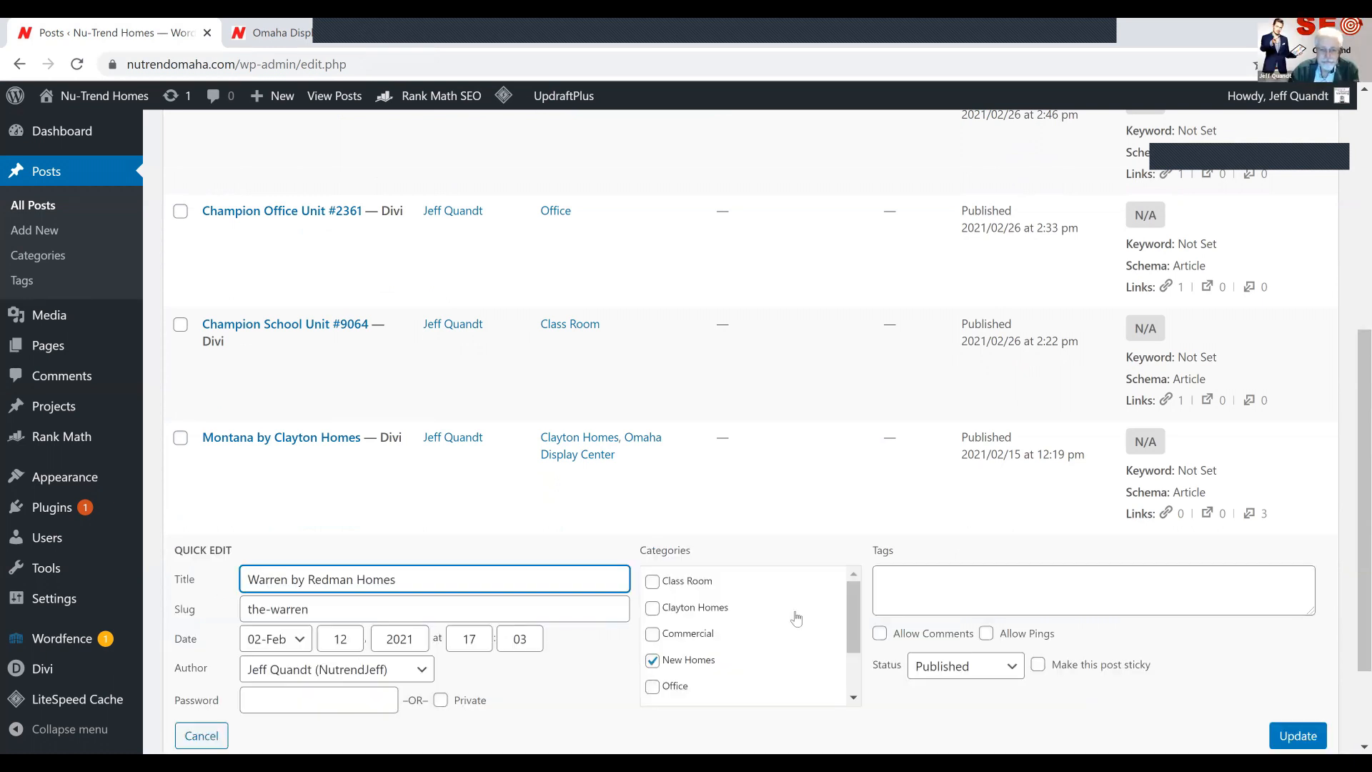
{"action": "left_click", "coordinate": [691, 665]}
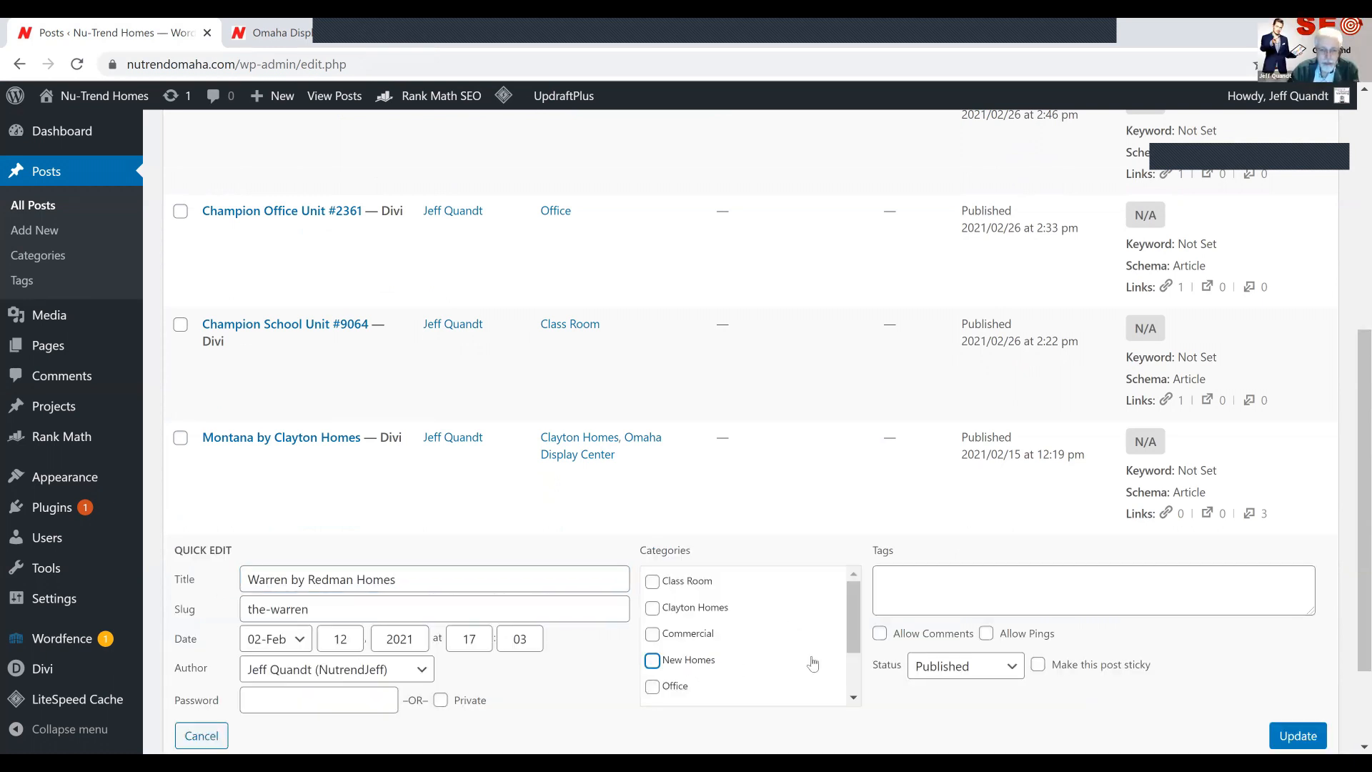
{"action": "left_click", "coordinate": [682, 671]}
{"action": "scroll", "coordinate": [858, 685], "scroll_direction": "down", "scroll_amount": 2}
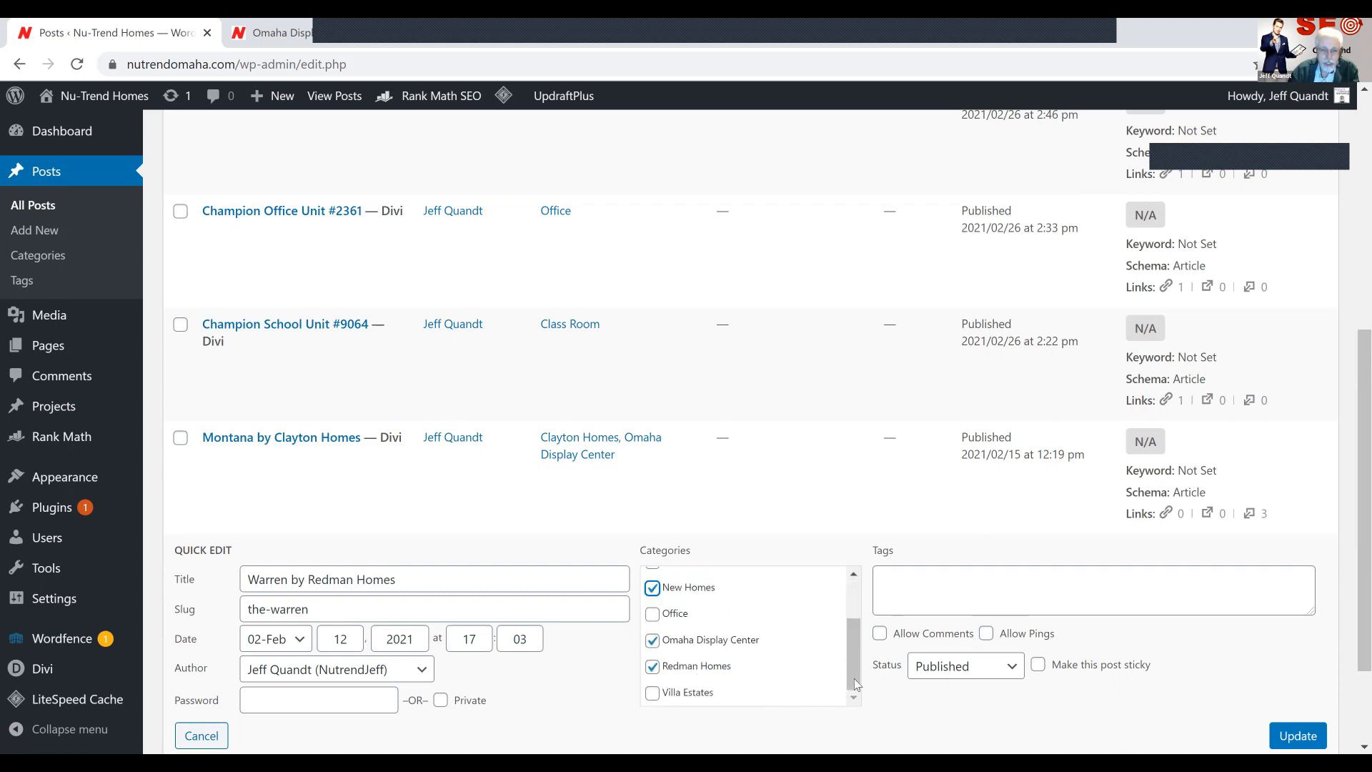
{"action": "left_click", "coordinate": [723, 647]}
{"action": "left_click", "coordinate": [1294, 735]}
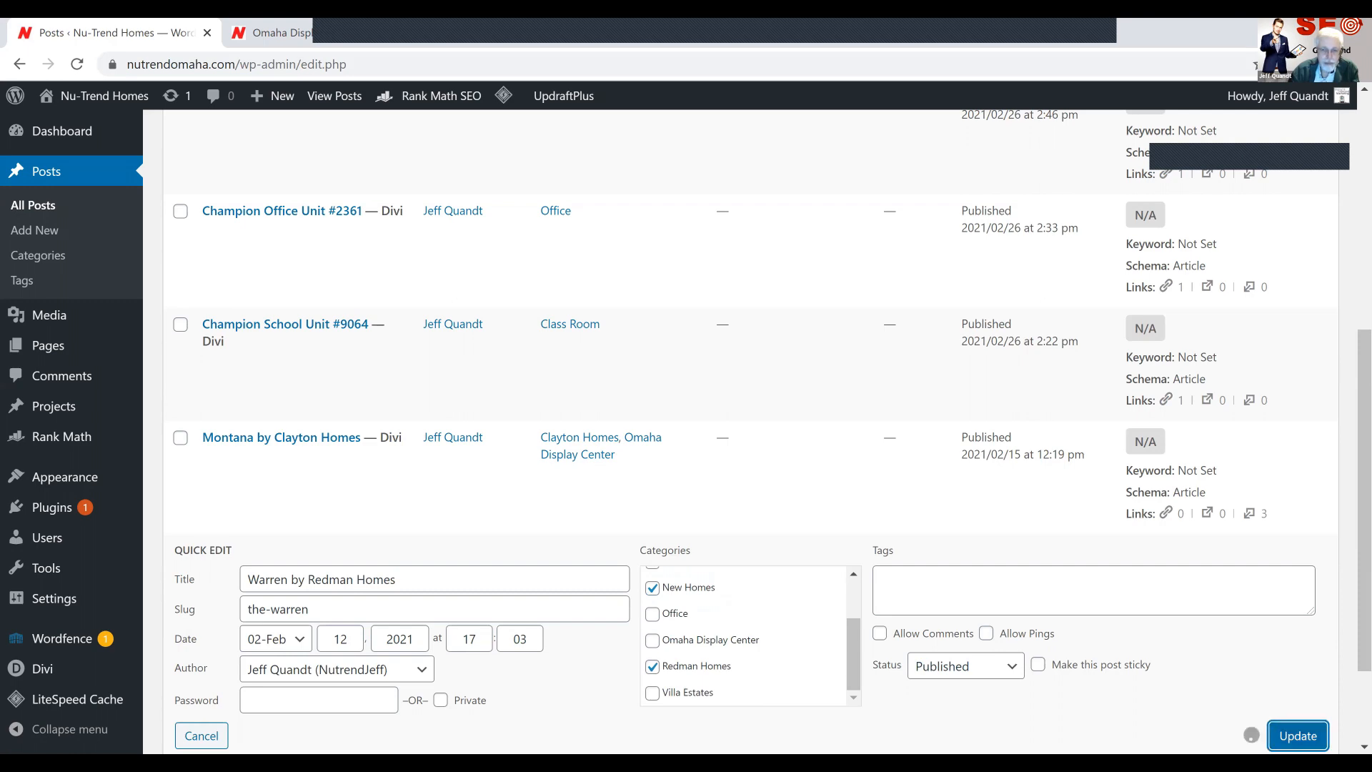
{"action": "left_click", "coordinate": [344, 28]}
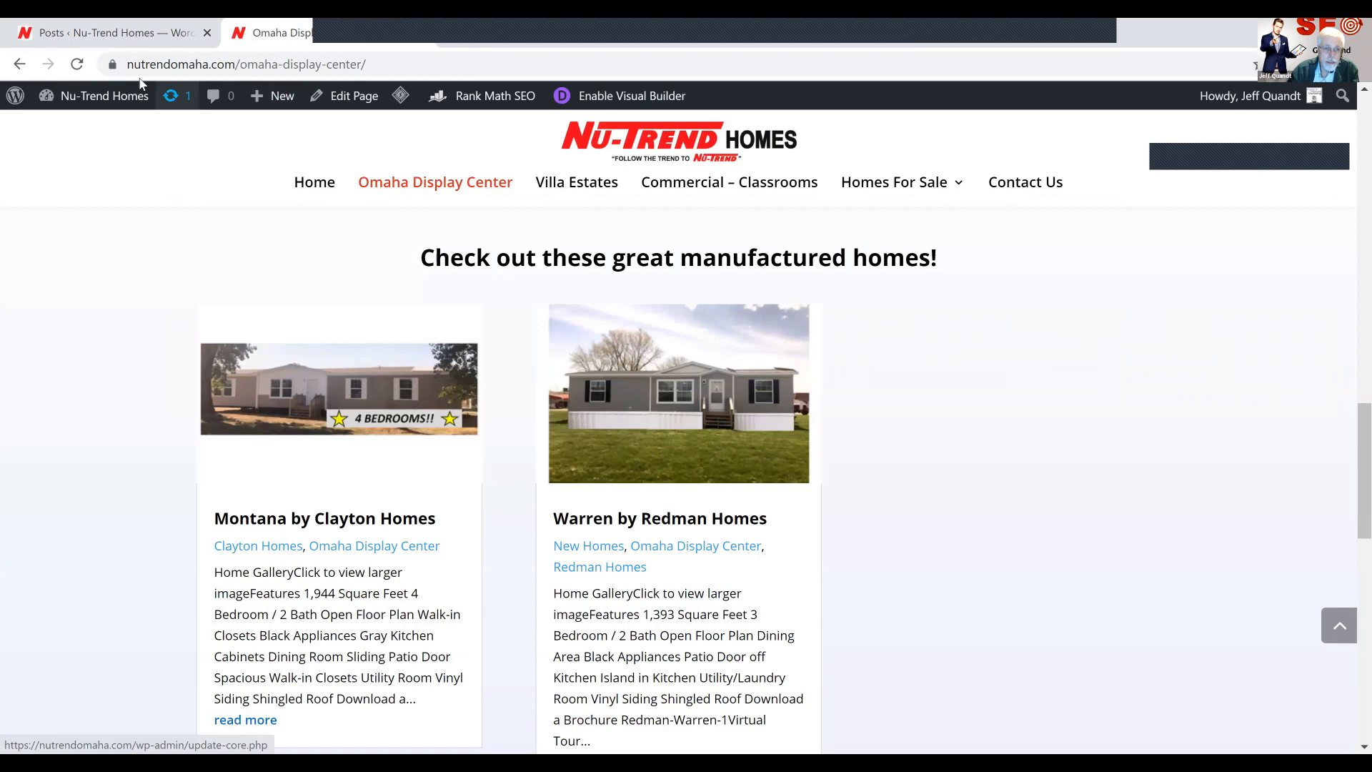
{"action": "left_click", "coordinate": [77, 65]}
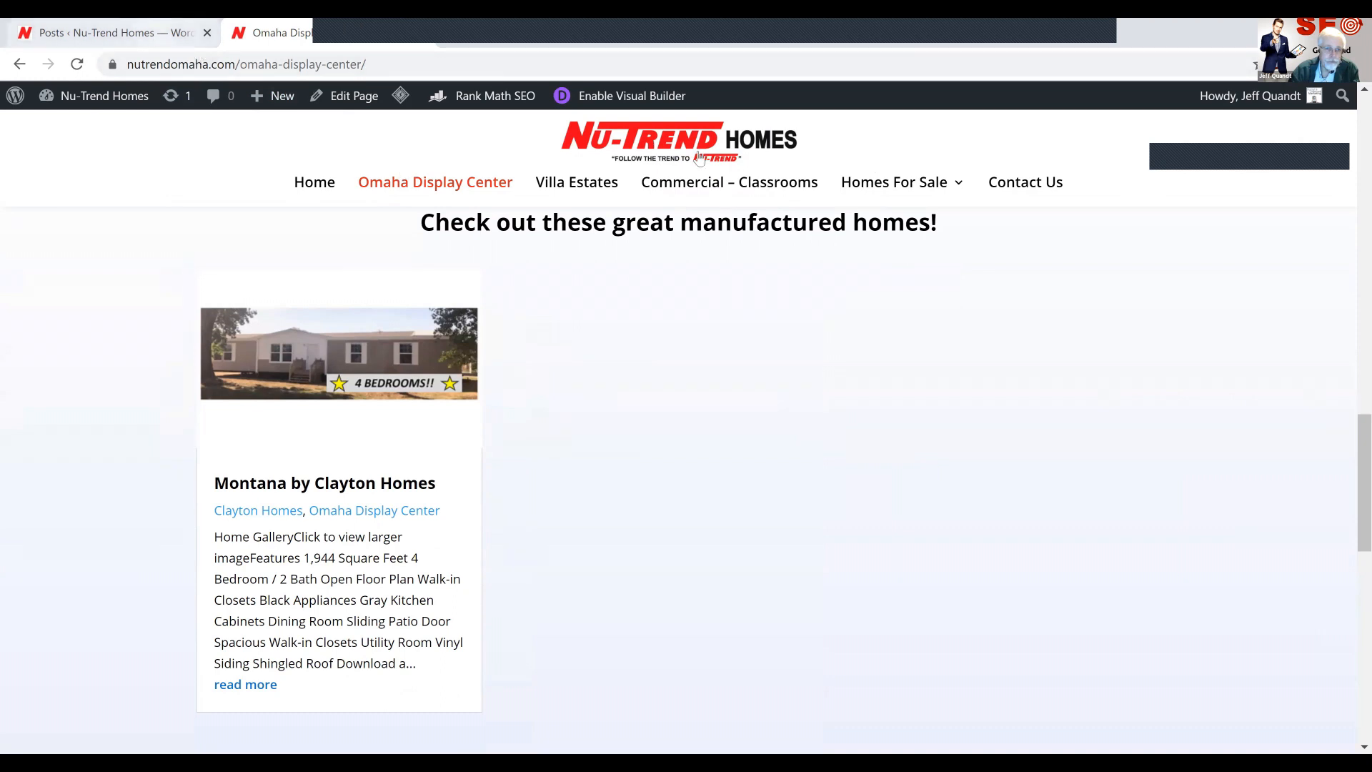
View the site's Homes For Sale page and its Redman Homes page
{"action": "mouse_move", "coordinate": [912, 205]}
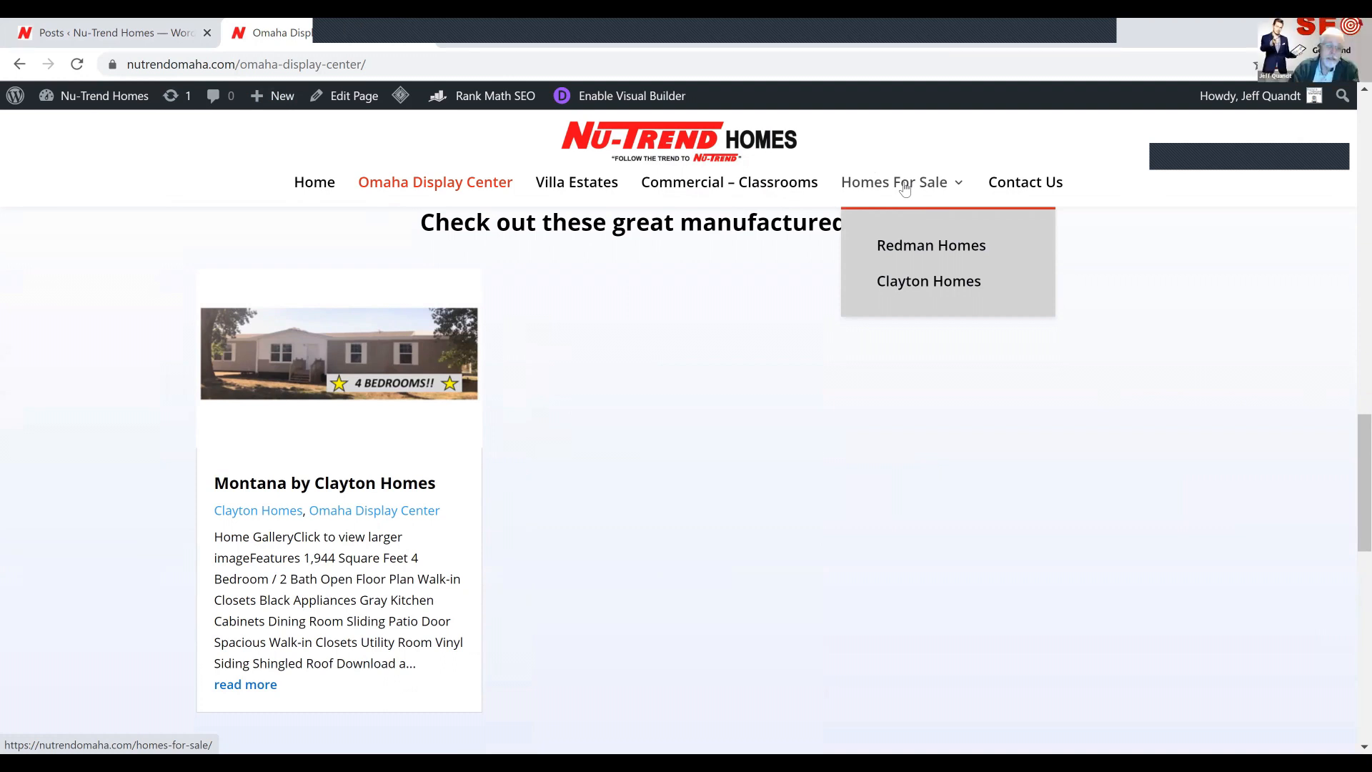
{"action": "left_click", "coordinate": [905, 187]}
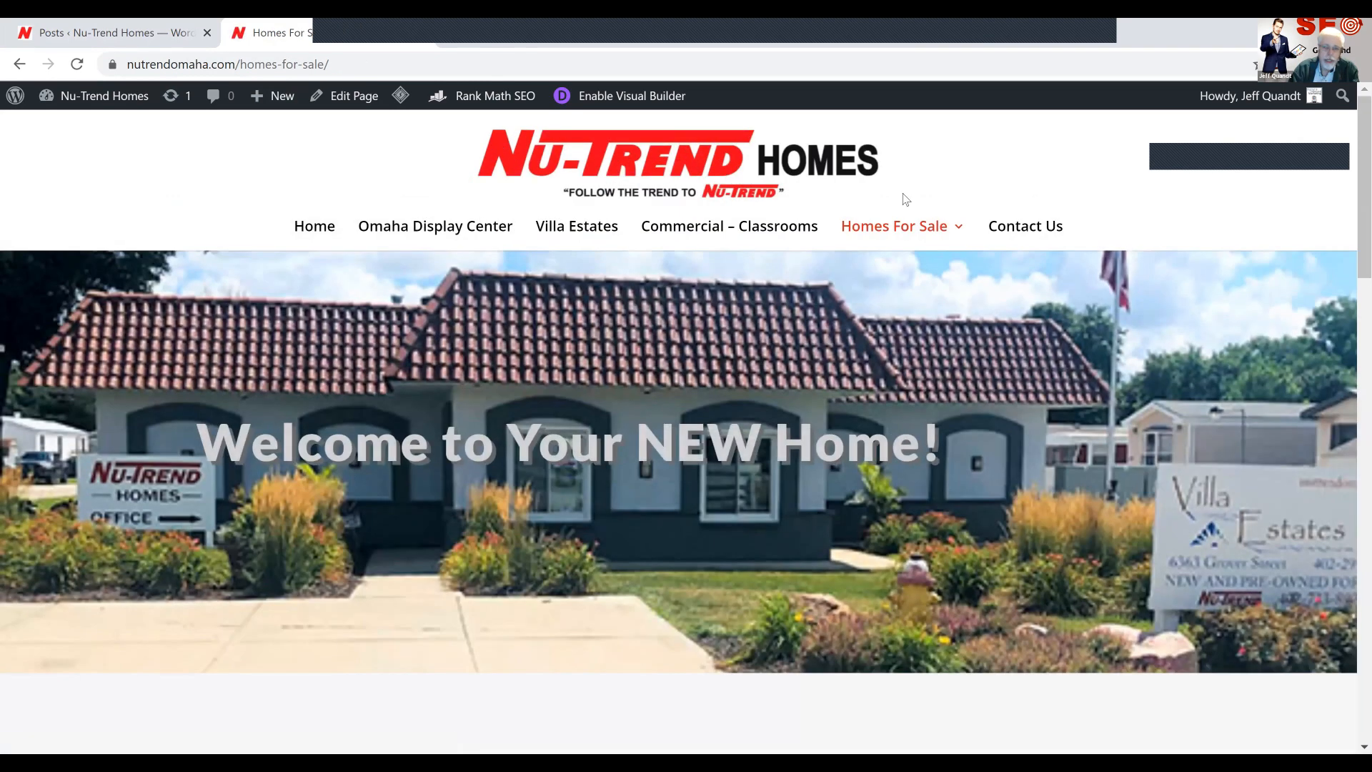
{"action": "mouse_move", "coordinate": [904, 227]}
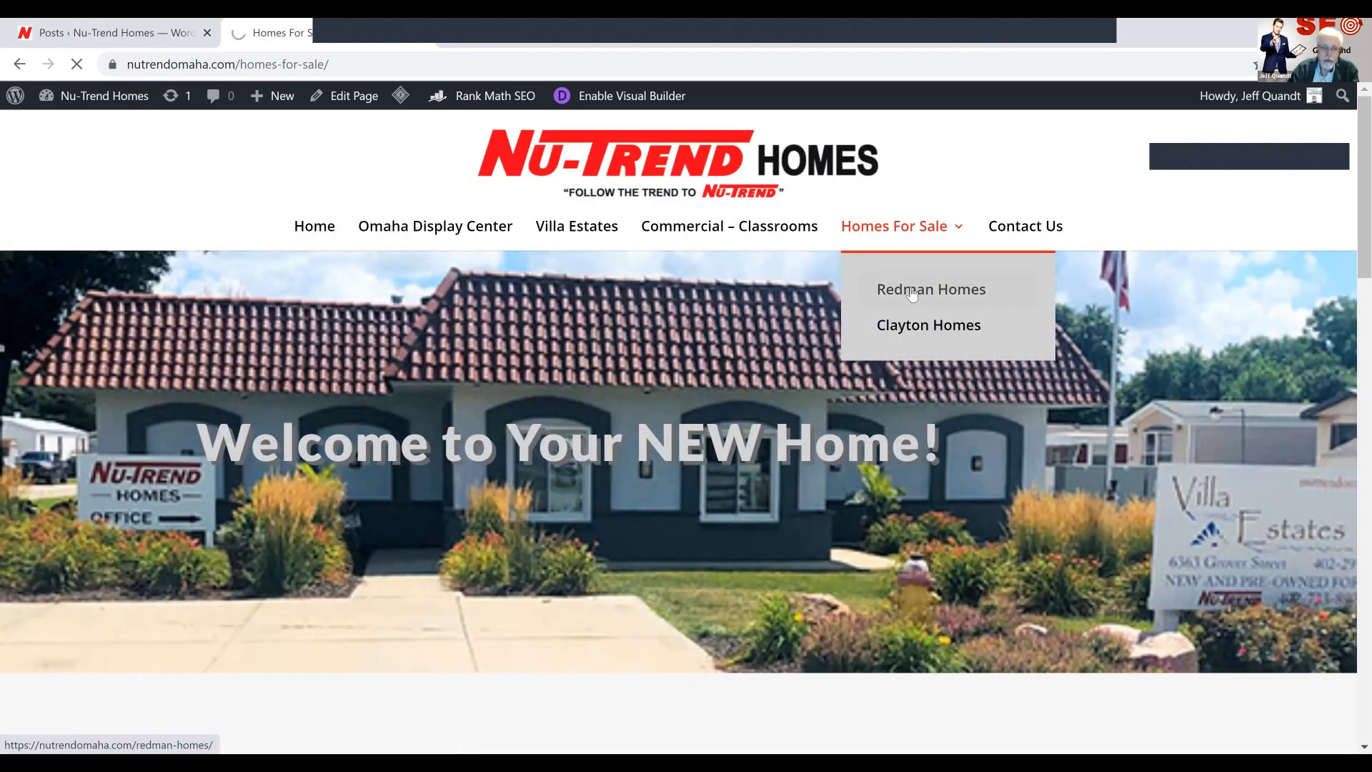
{"action": "left_click", "coordinate": [911, 292]}
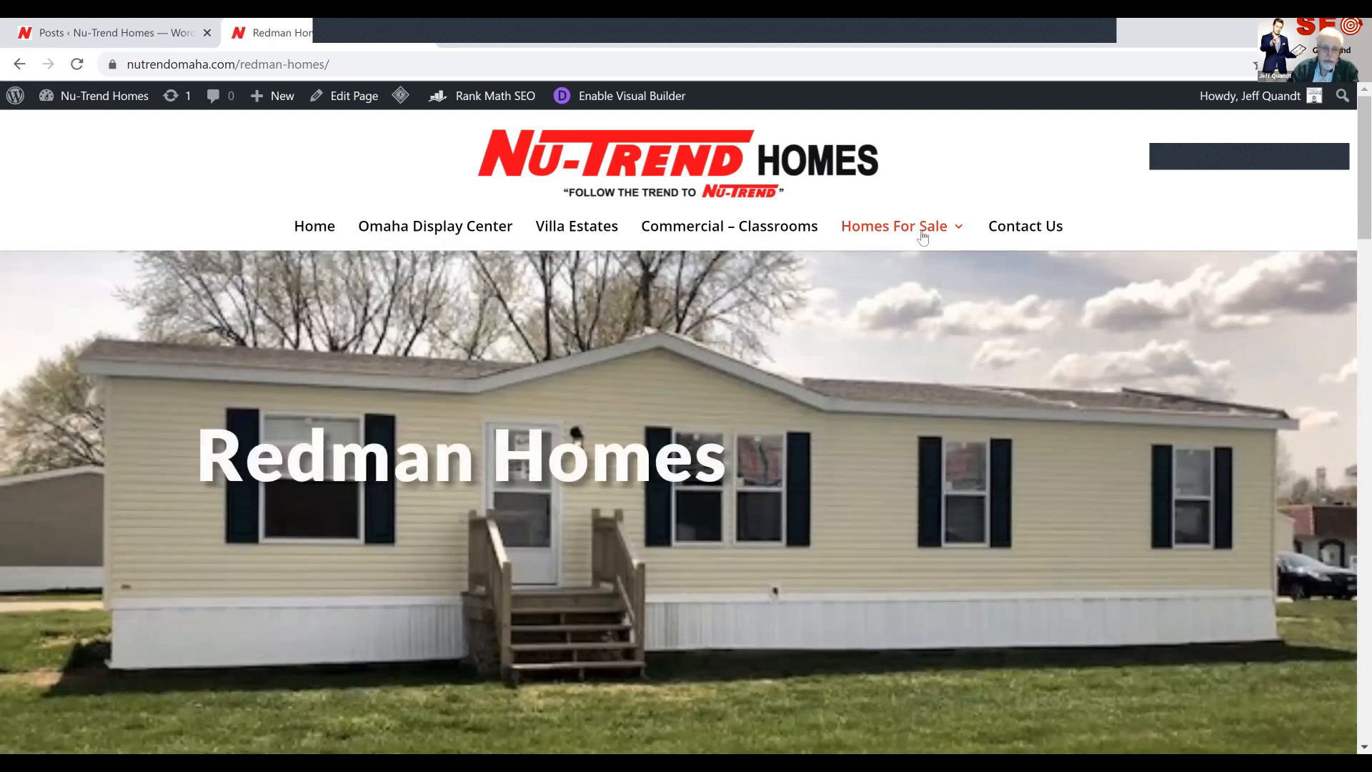
Open the Clayton Homes page in the visual builder and bring up the text settings of its banner heading
{"action": "mouse_move", "coordinate": [923, 238]}
{"action": "left_click", "coordinate": [922, 327]}
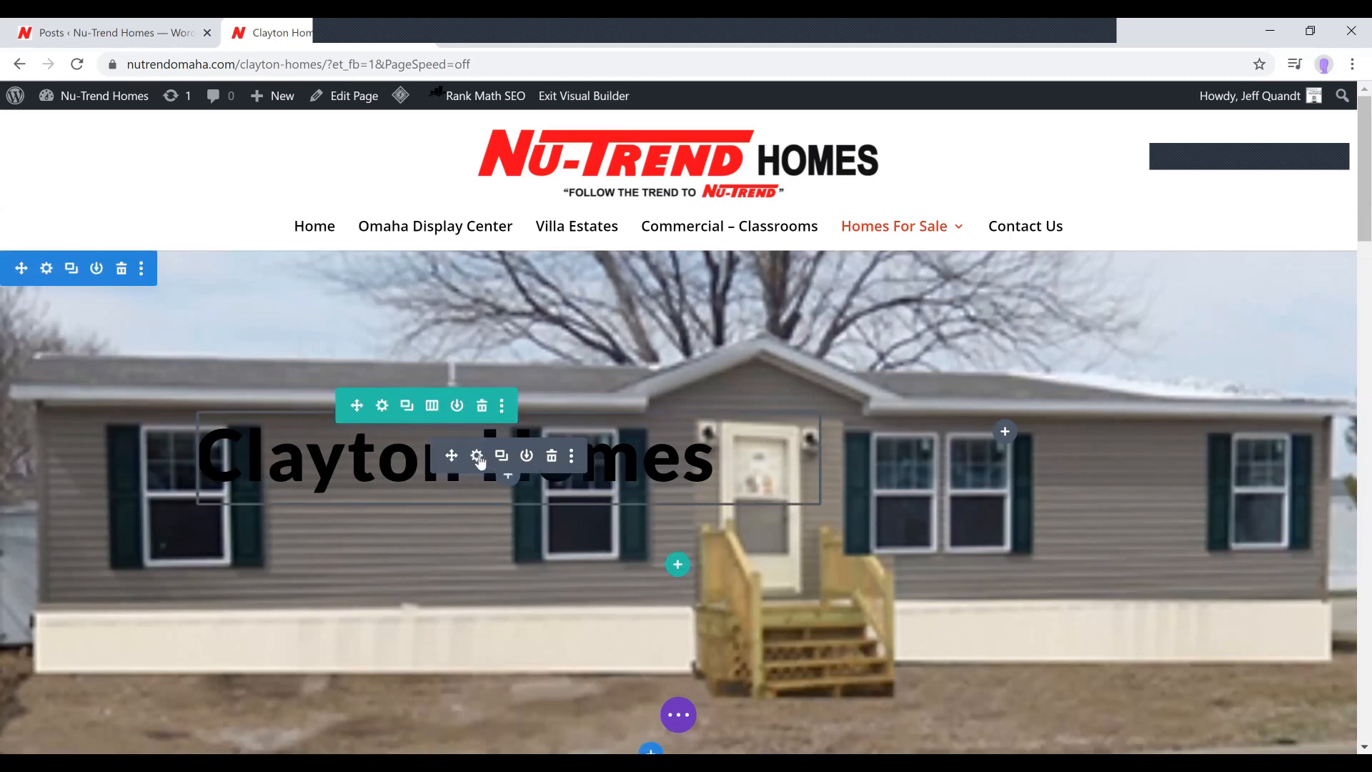
{"action": "left_click", "coordinate": [477, 458]}
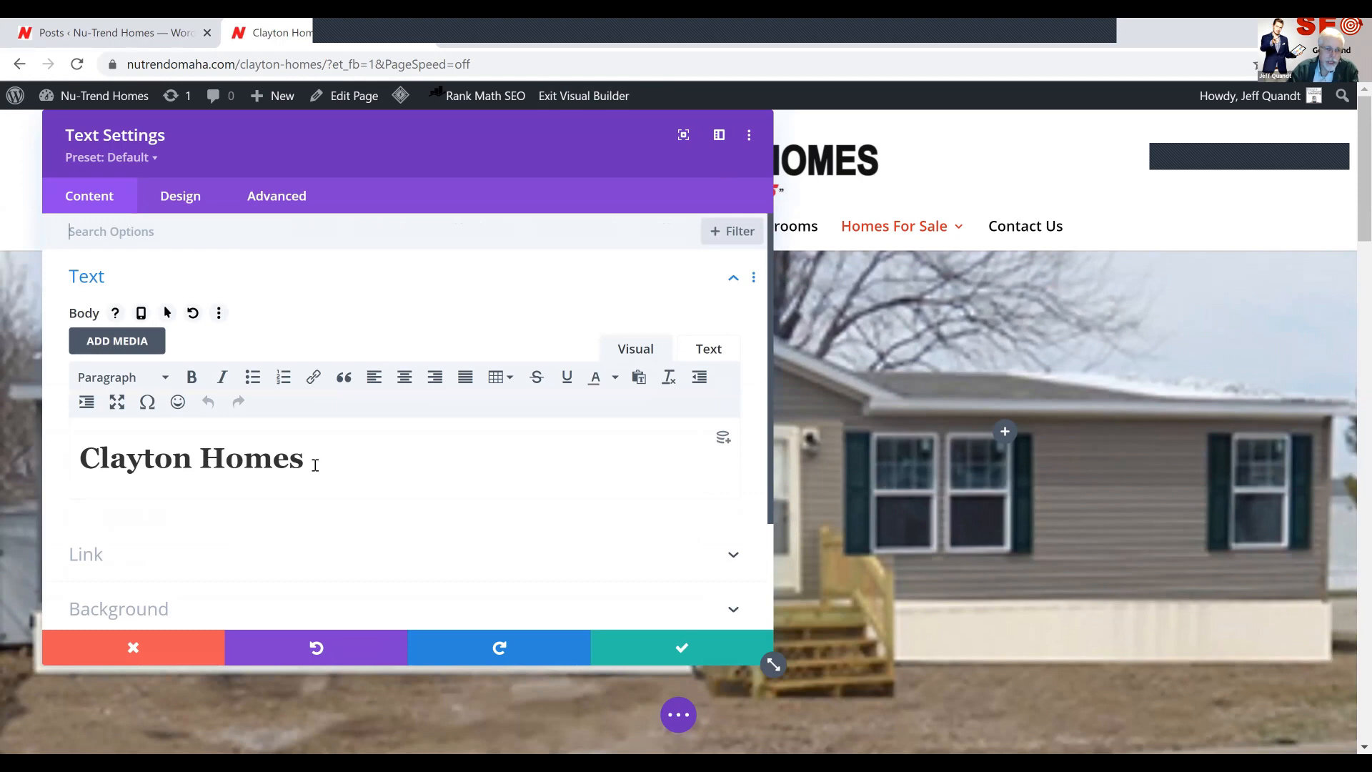
{"action": "left_click_drag", "start_coordinate": [315, 465], "coordinate": [137, 426]}
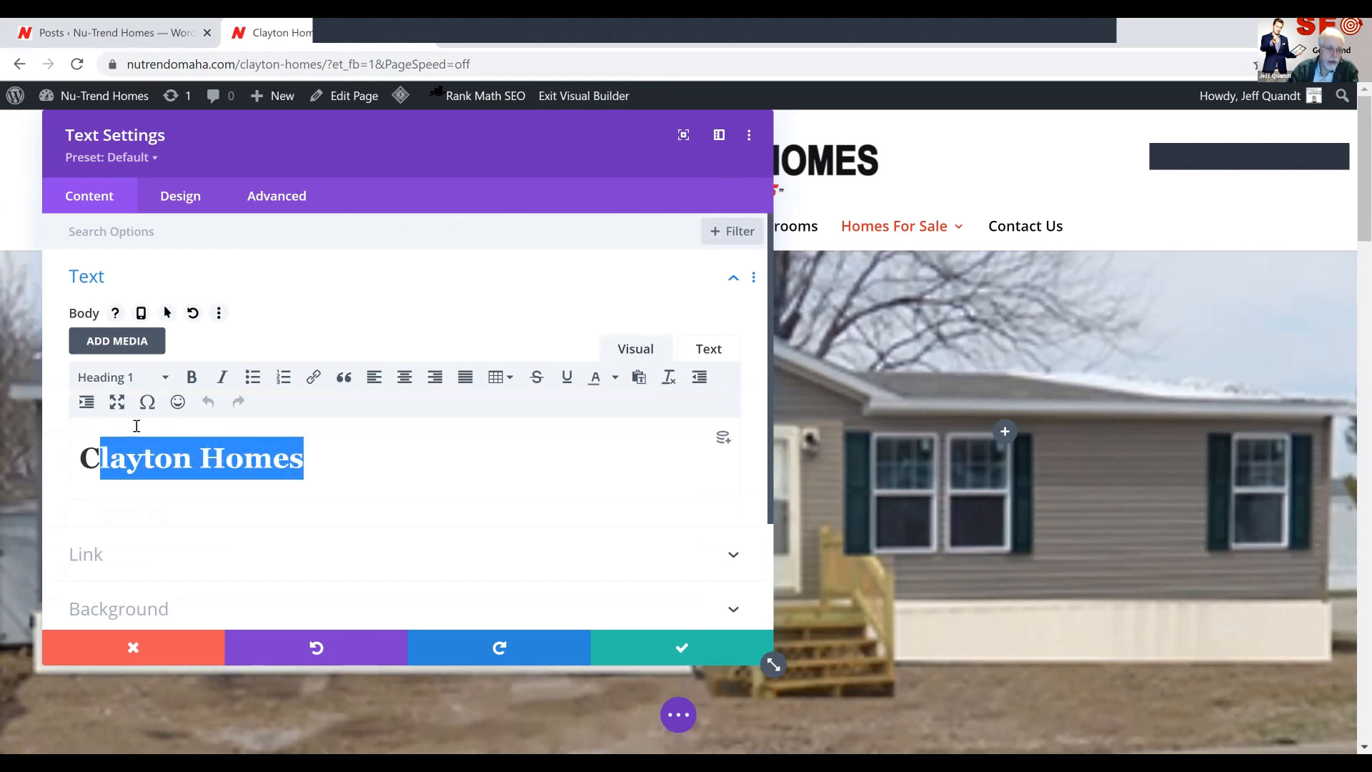
{"action": "left_click", "coordinate": [347, 476]}
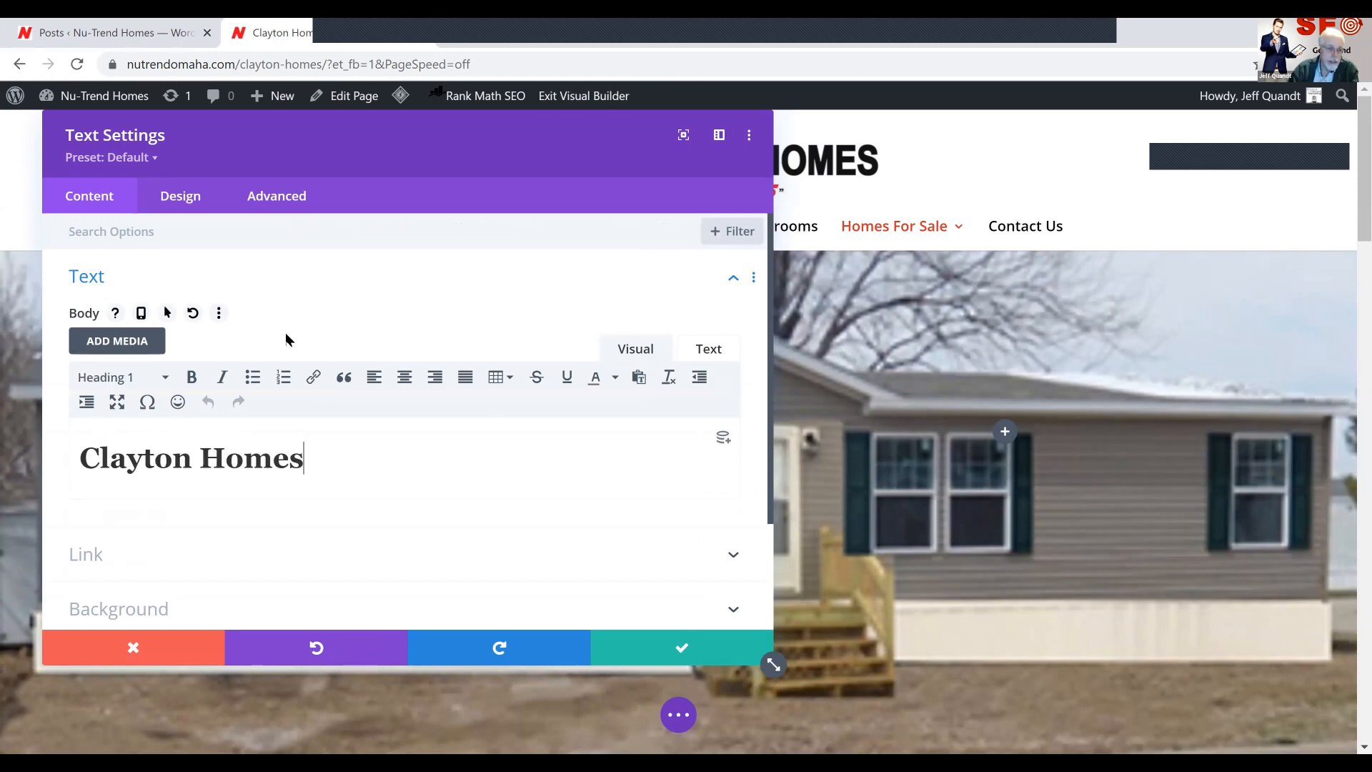
Set the Clayton Homes heading's H1 text color to white and move the settings window off the heading
{"action": "left_click", "coordinate": [180, 202]}
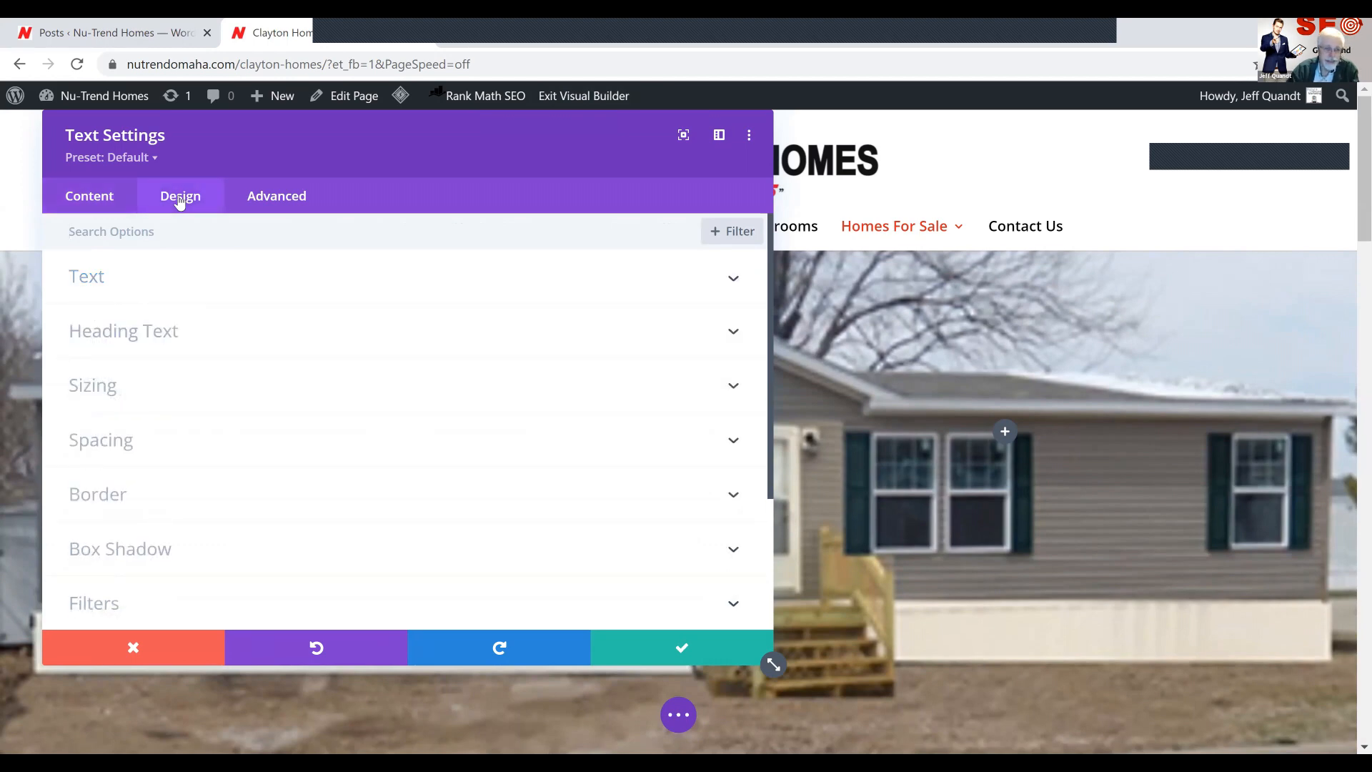
{"action": "left_click", "coordinate": [164, 335]}
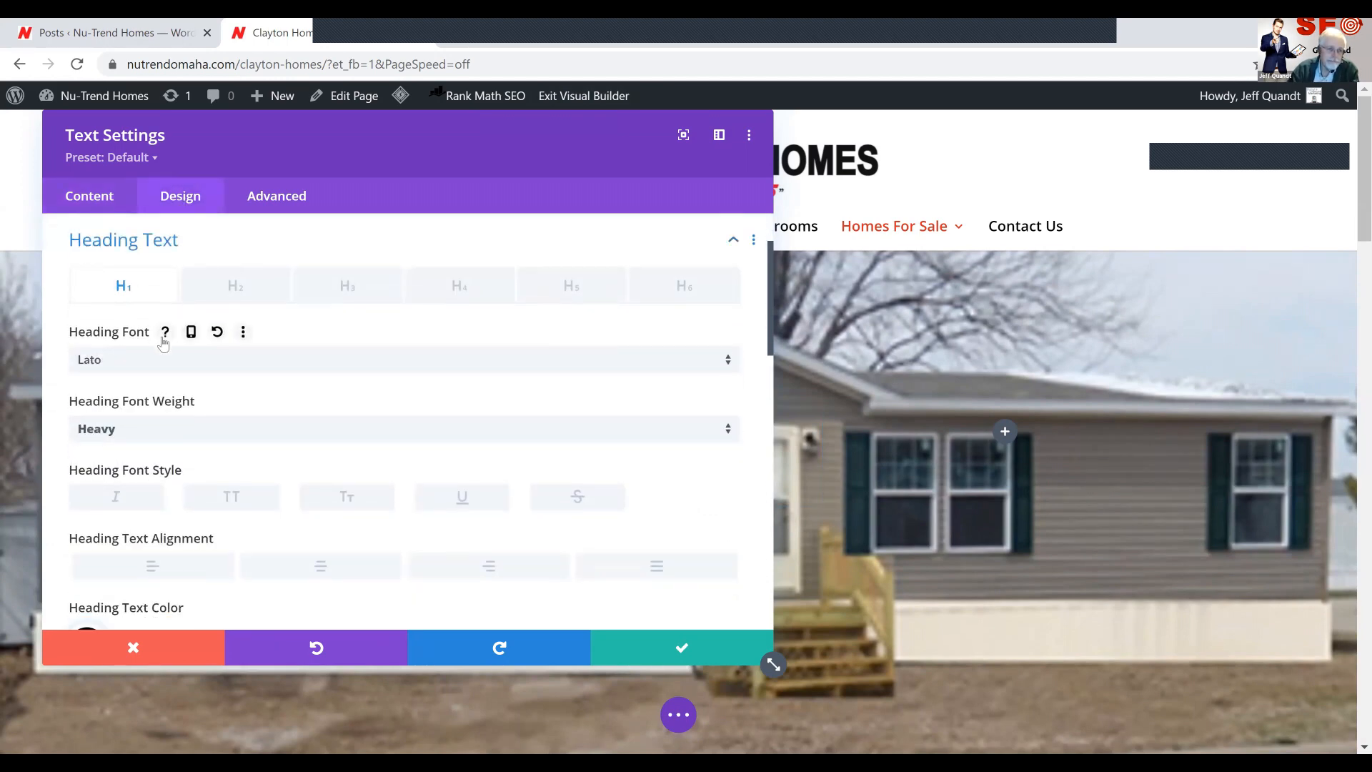
{"action": "scroll", "coordinate": [254, 463], "scroll_direction": "down", "scroll_amount": 3}
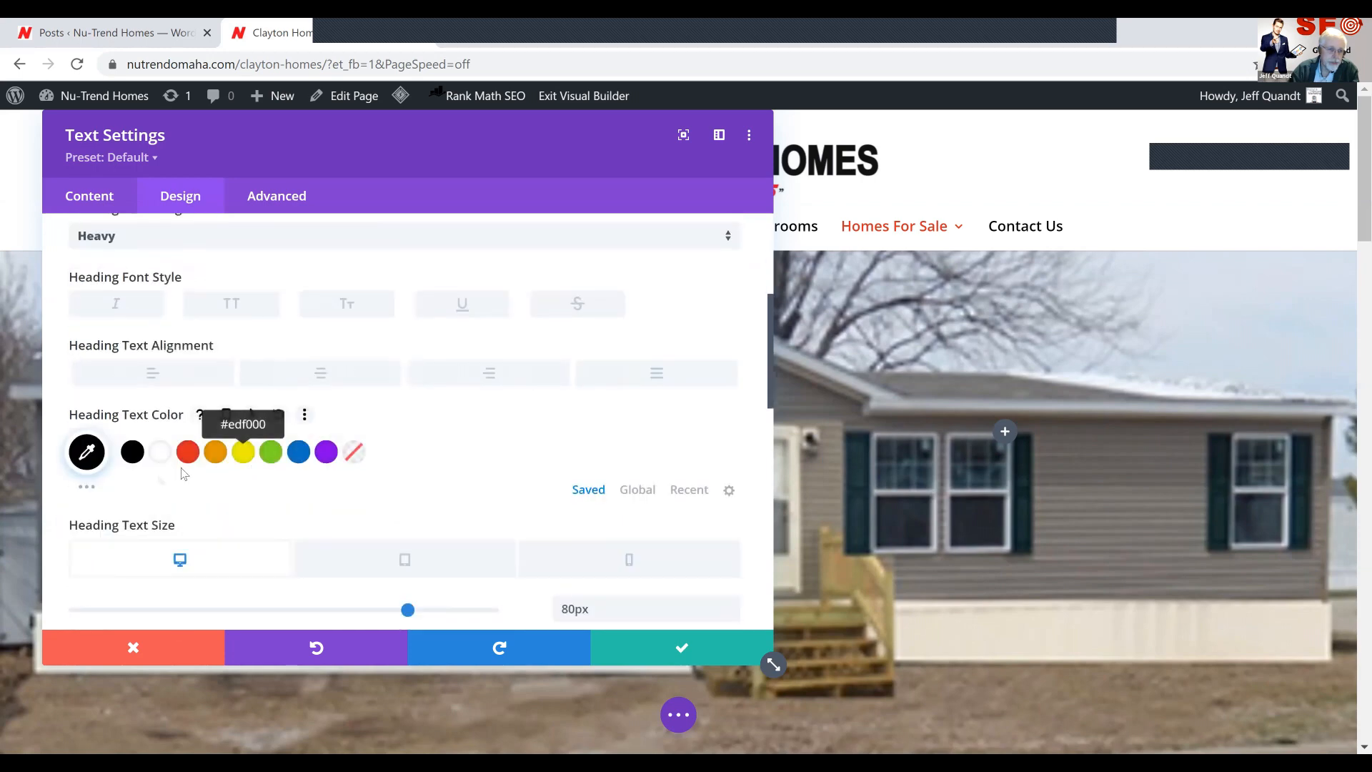
{"action": "left_click", "coordinate": [163, 451]}
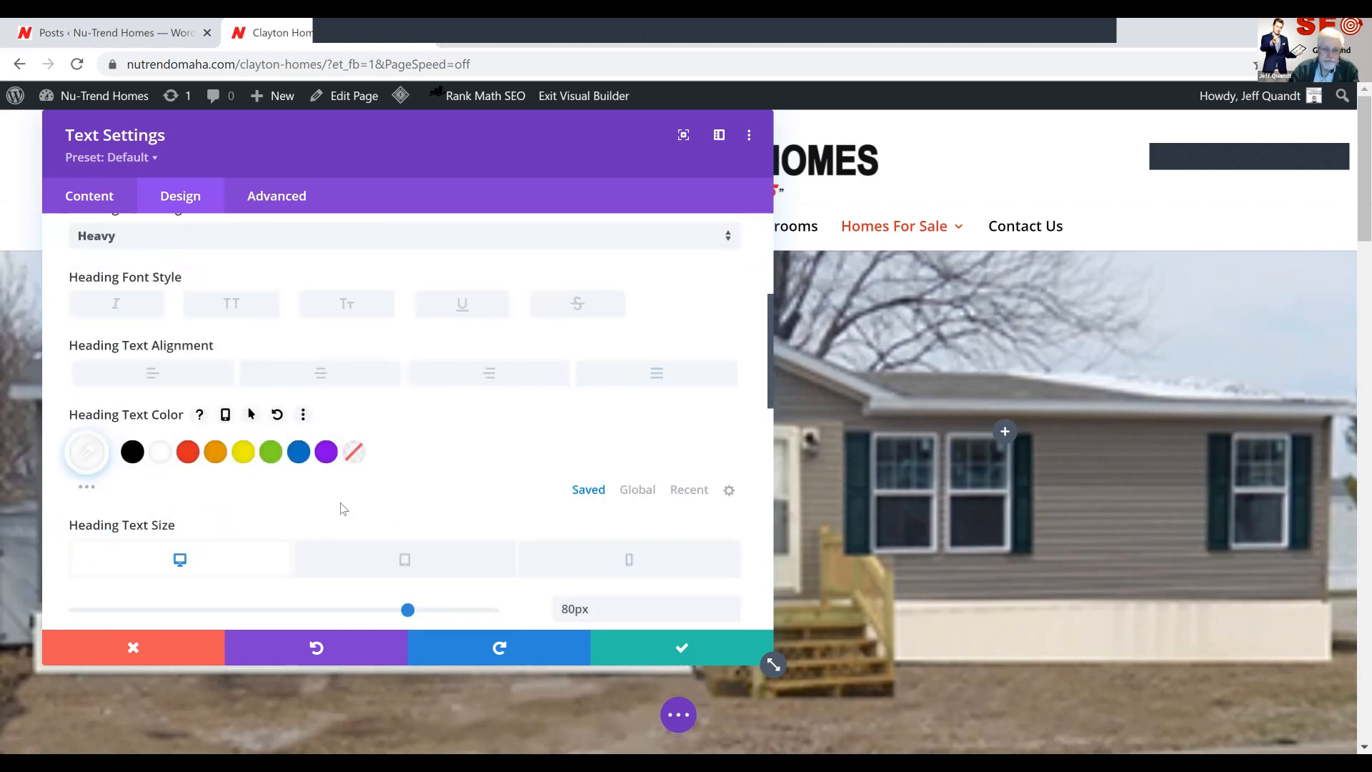
{"action": "left_click_drag", "start_coordinate": [649, 183], "coordinate": [909, 133]}
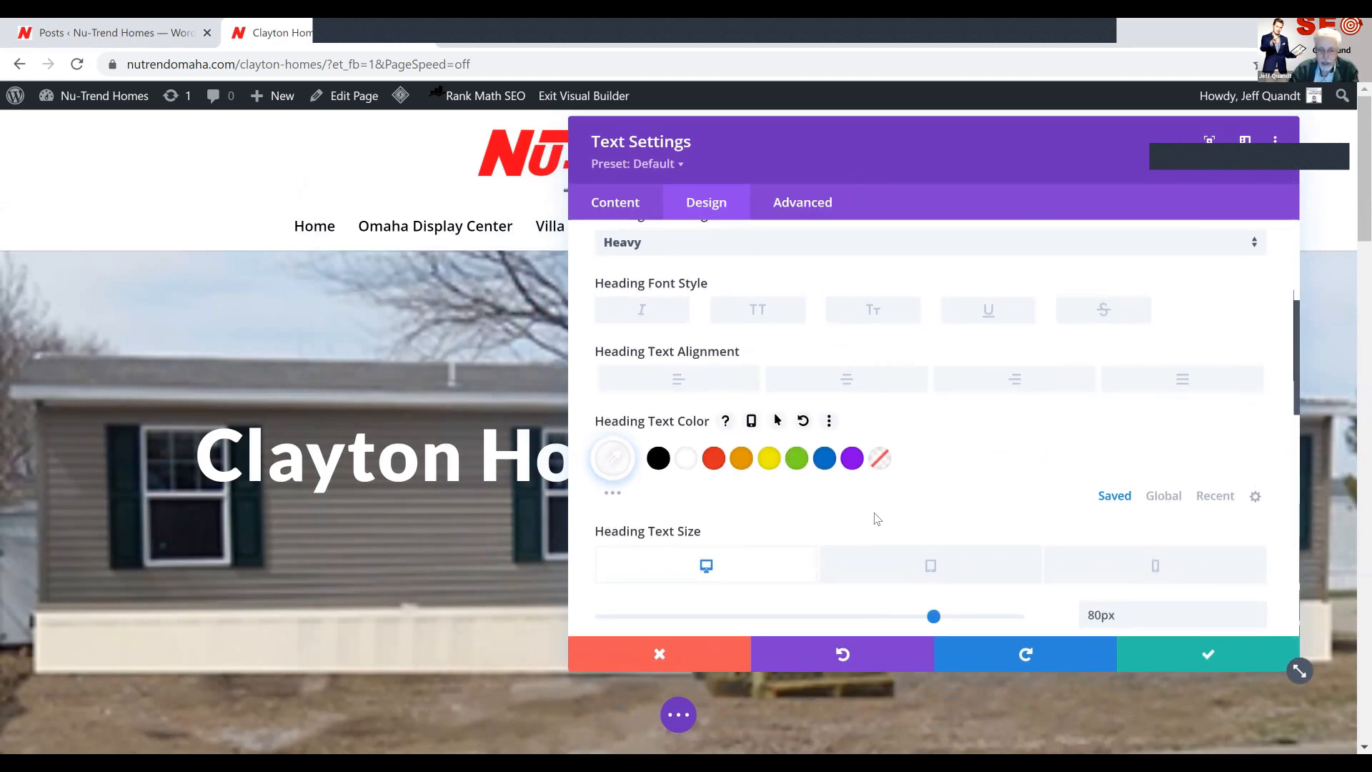
Give the heading the text shadow preset with 0em horizontal length and 0.08em vertical length
{"action": "scroll", "coordinate": [877, 520], "scroll_direction": "down", "scroll_amount": 4}
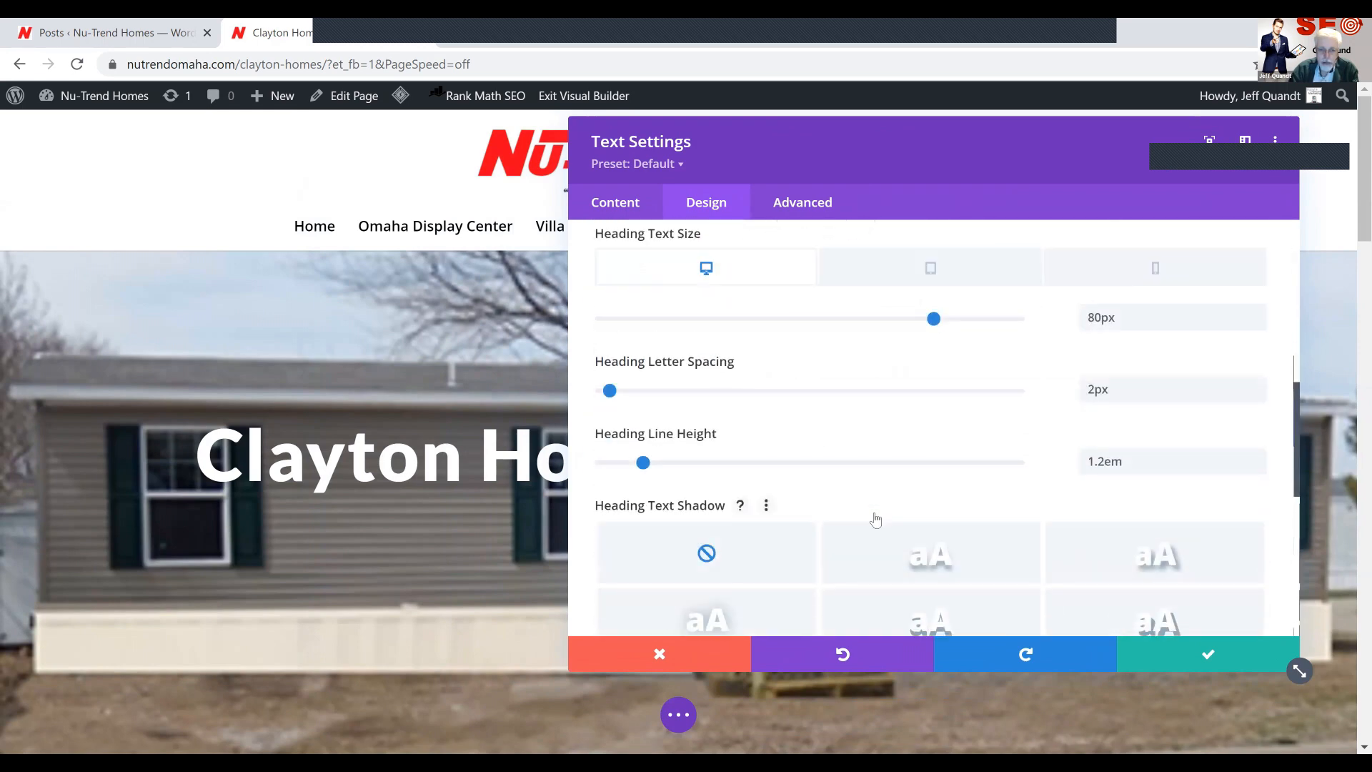
{"action": "scroll", "coordinate": [877, 519], "scroll_direction": "down", "scroll_amount": 2}
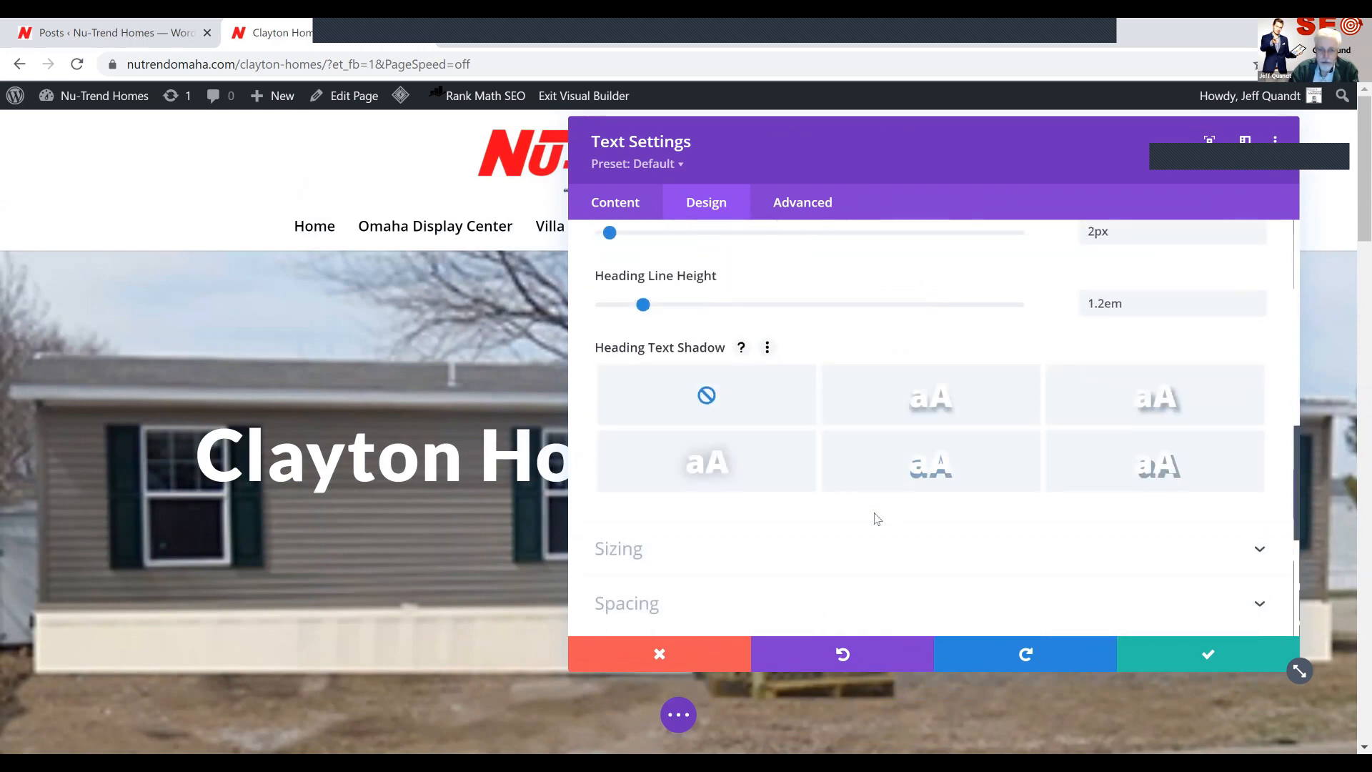
{"action": "left_click", "coordinate": [942, 472]}
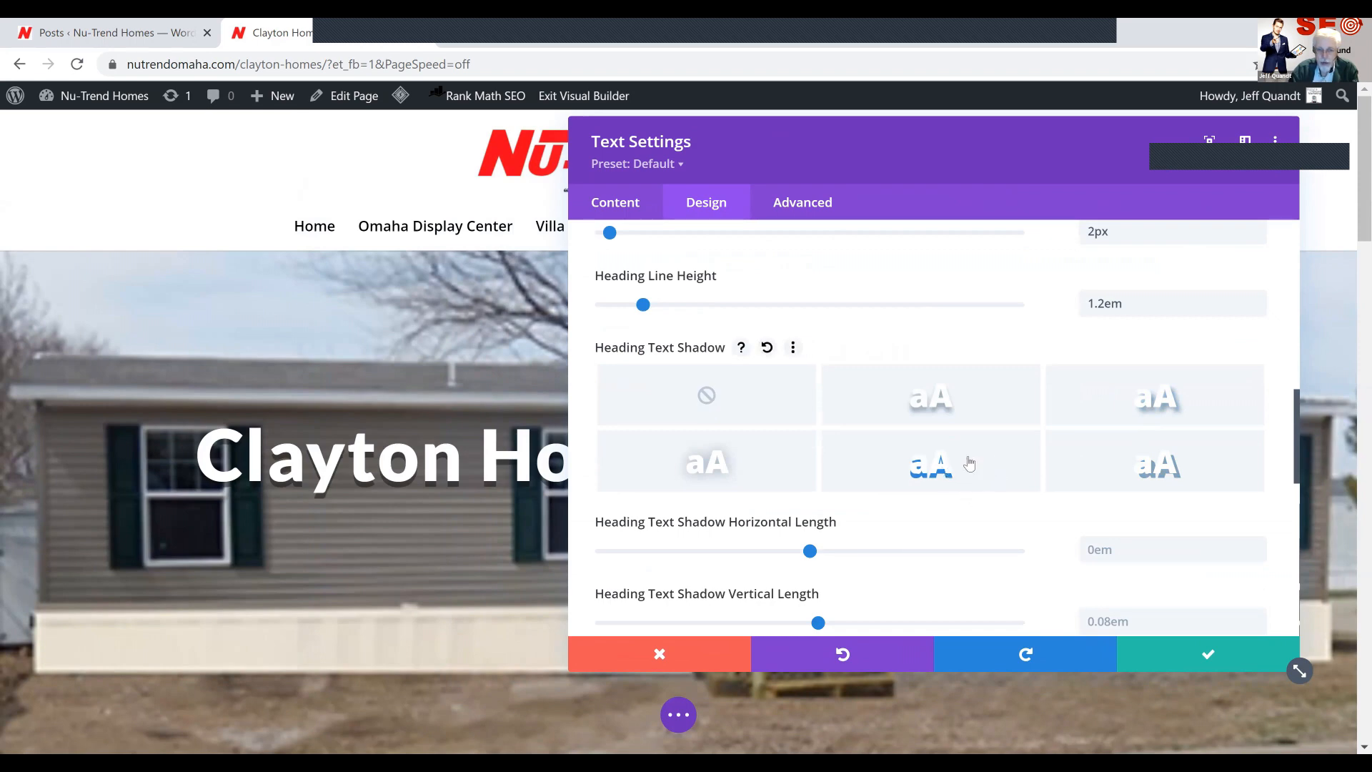
Try light gray and black (#000000) as the heading's text shadow color, and reset the color to its default
{"action": "scroll", "coordinate": [966, 455], "scroll_direction": "down", "scroll_amount": 4}
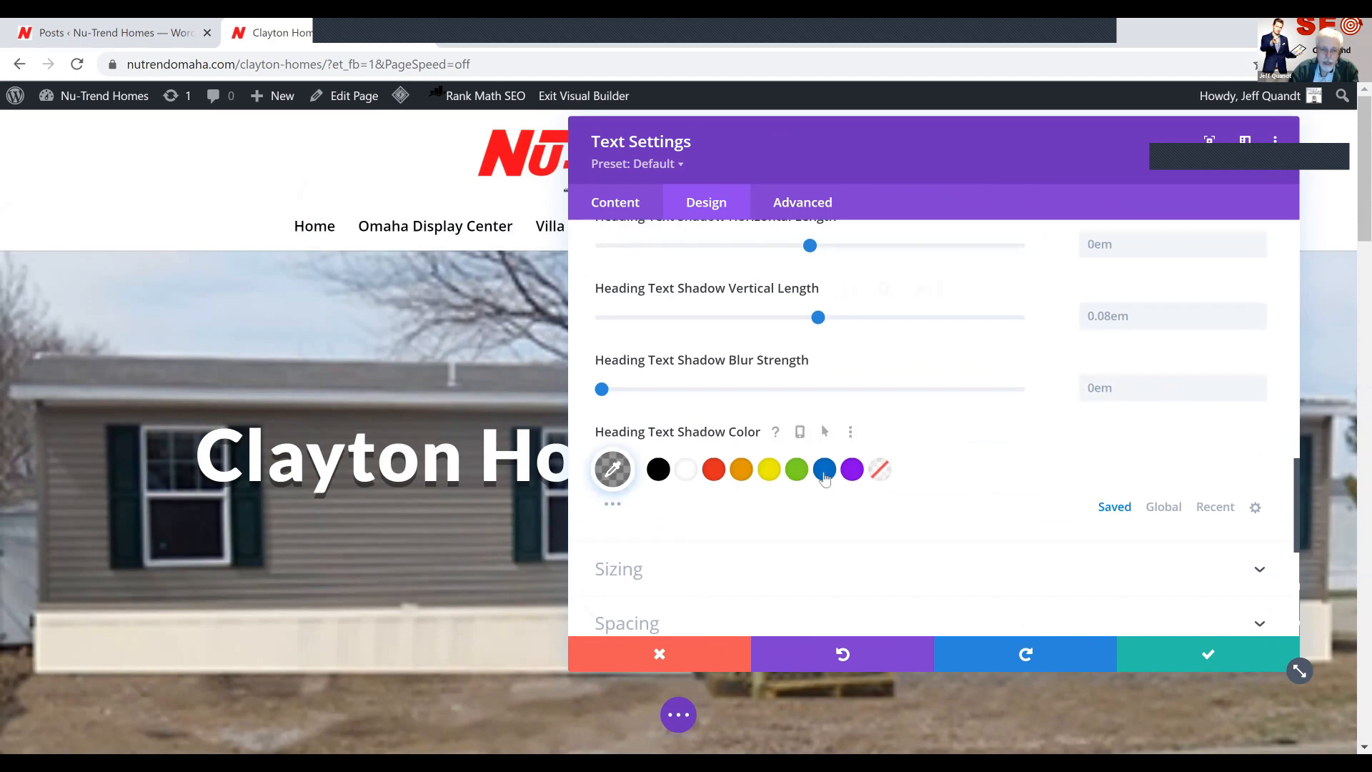
{"action": "left_click", "coordinate": [613, 504]}
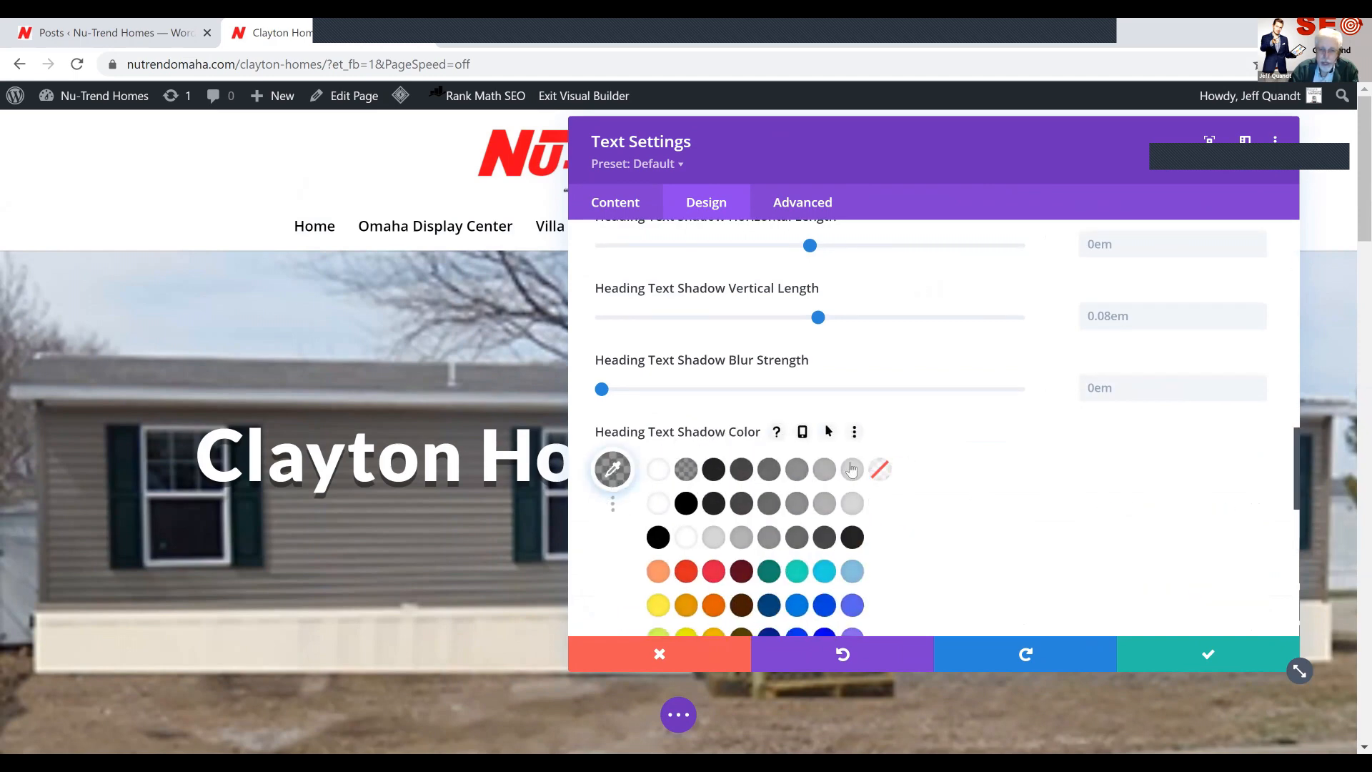
{"action": "left_click", "coordinate": [854, 468]}
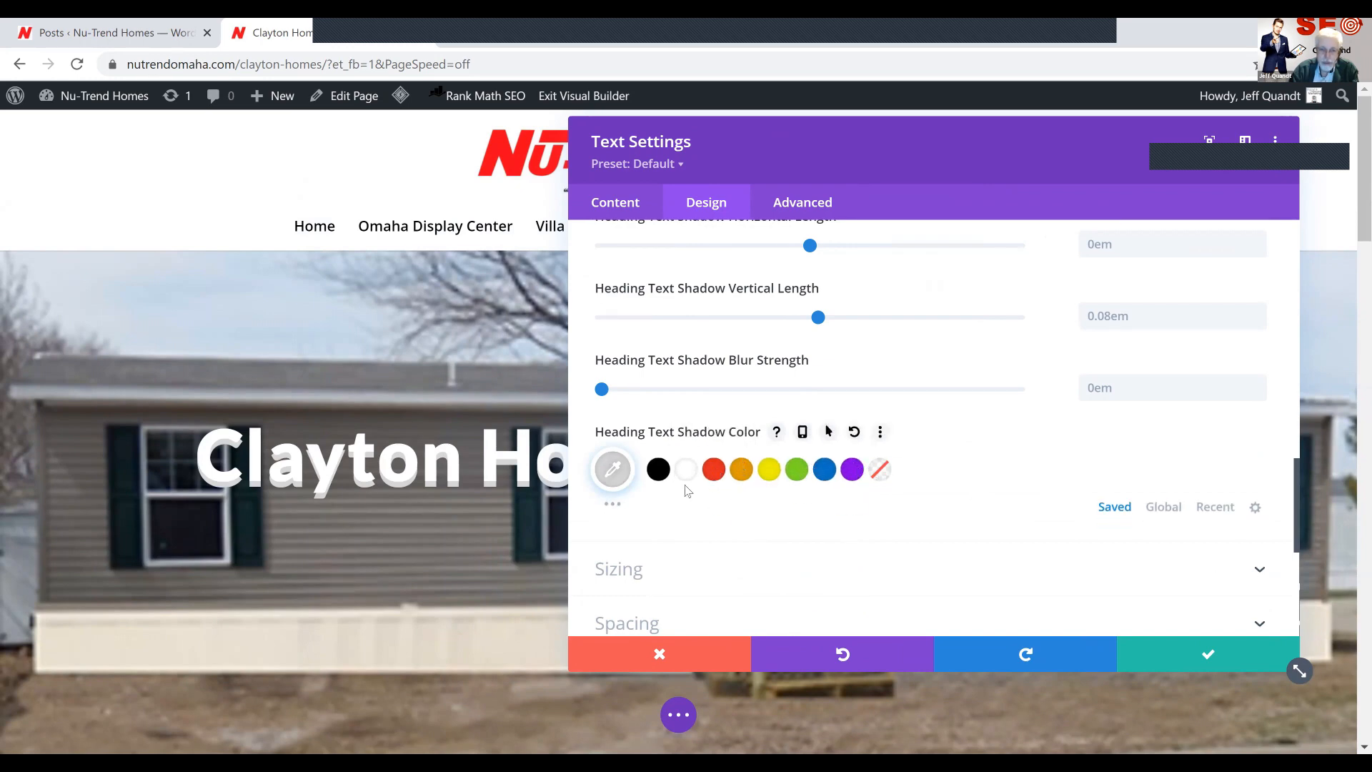
{"action": "left_click", "coordinate": [658, 476]}
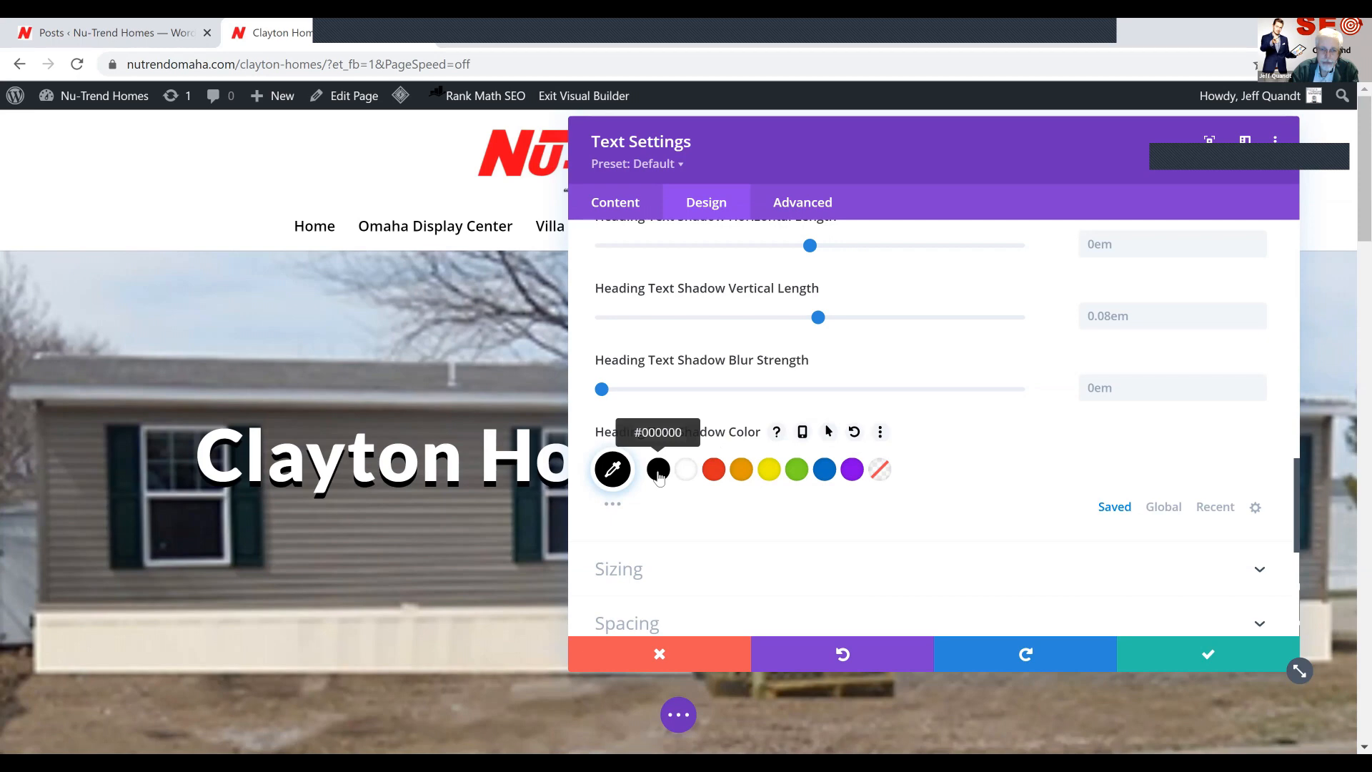
{"action": "left_click", "coordinate": [619, 483]}
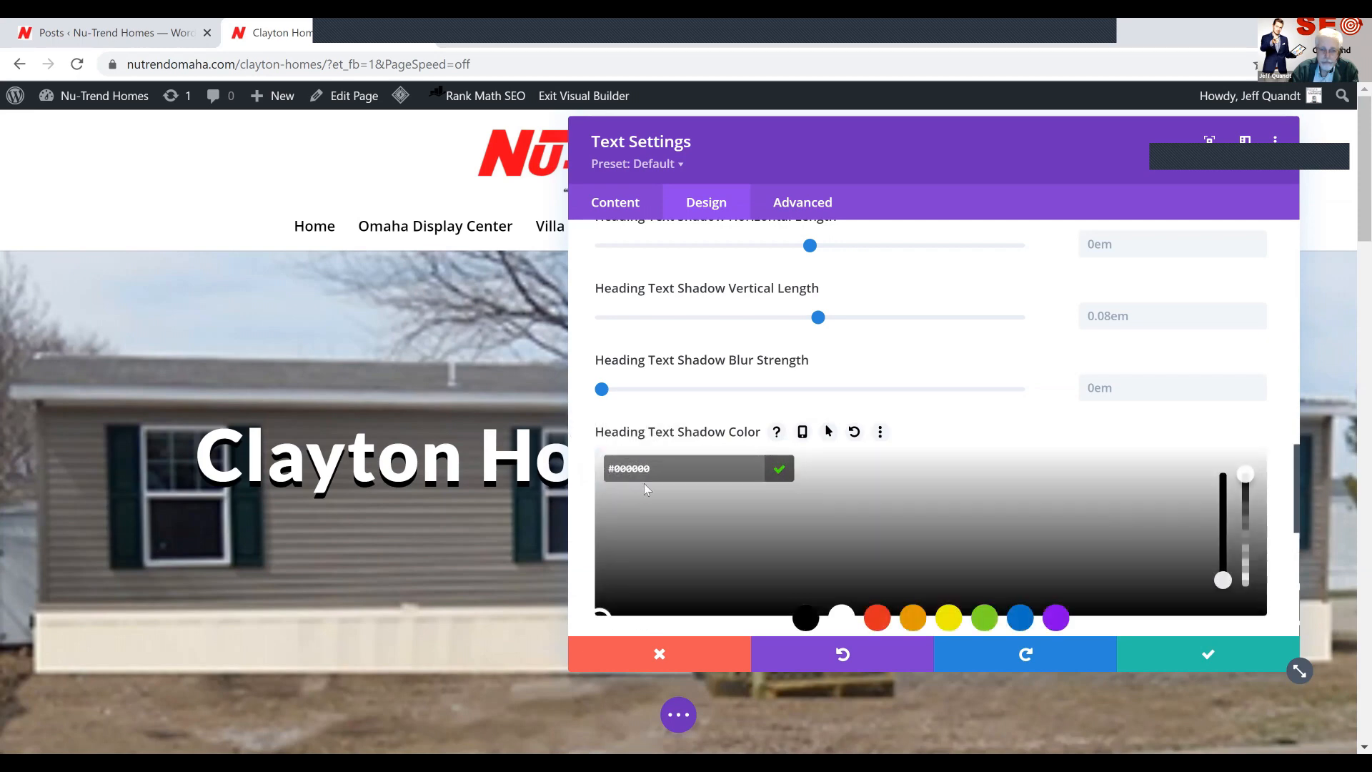
{"action": "left_click", "coordinate": [884, 439]}
{"action": "left_click", "coordinate": [853, 437]}
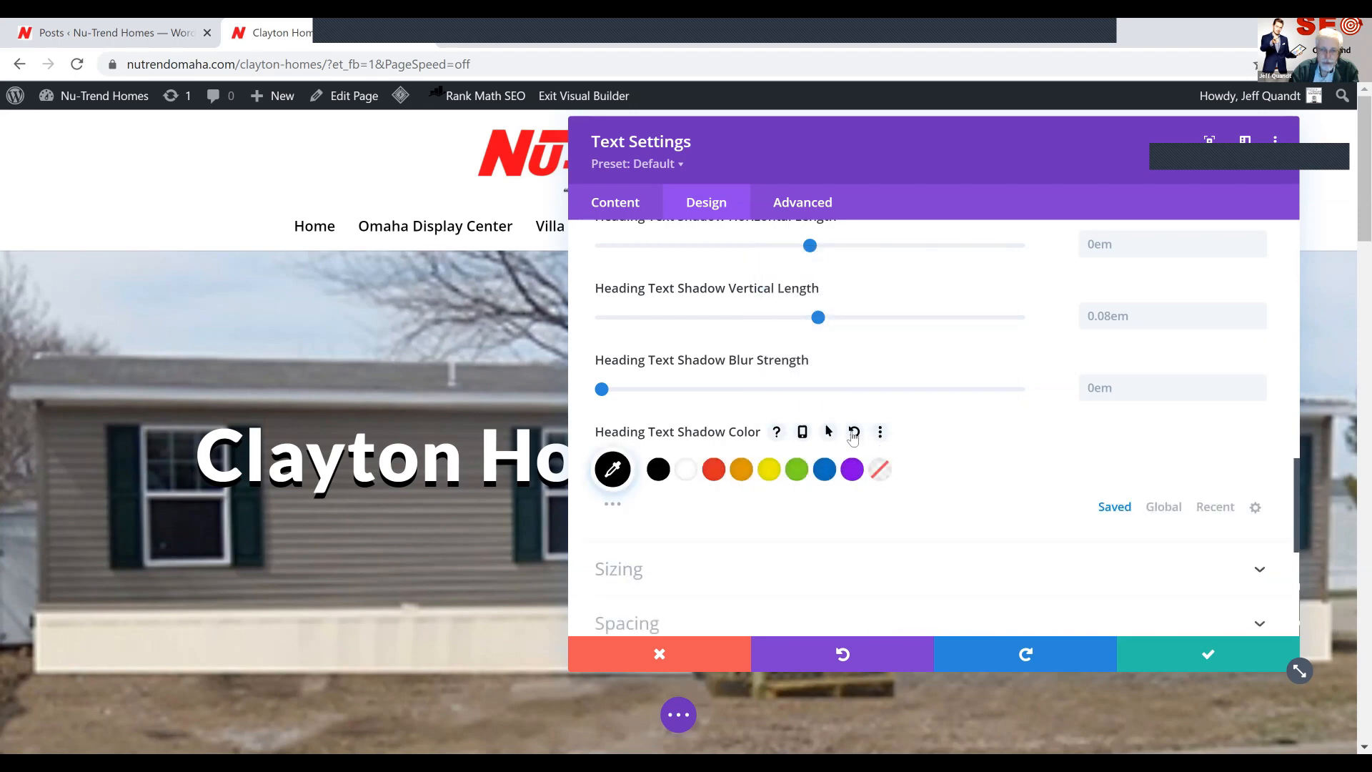
Set the heading text color to light gray #d6d6d6 and save the text module settings
{"action": "scroll", "coordinate": [724, 476], "scroll_direction": "down", "scroll_amount": 1}
{"action": "scroll", "coordinate": [723, 477], "scroll_direction": "up", "scroll_amount": 3}
{"action": "scroll", "coordinate": [723, 477], "scroll_direction": "up", "scroll_amount": 5}
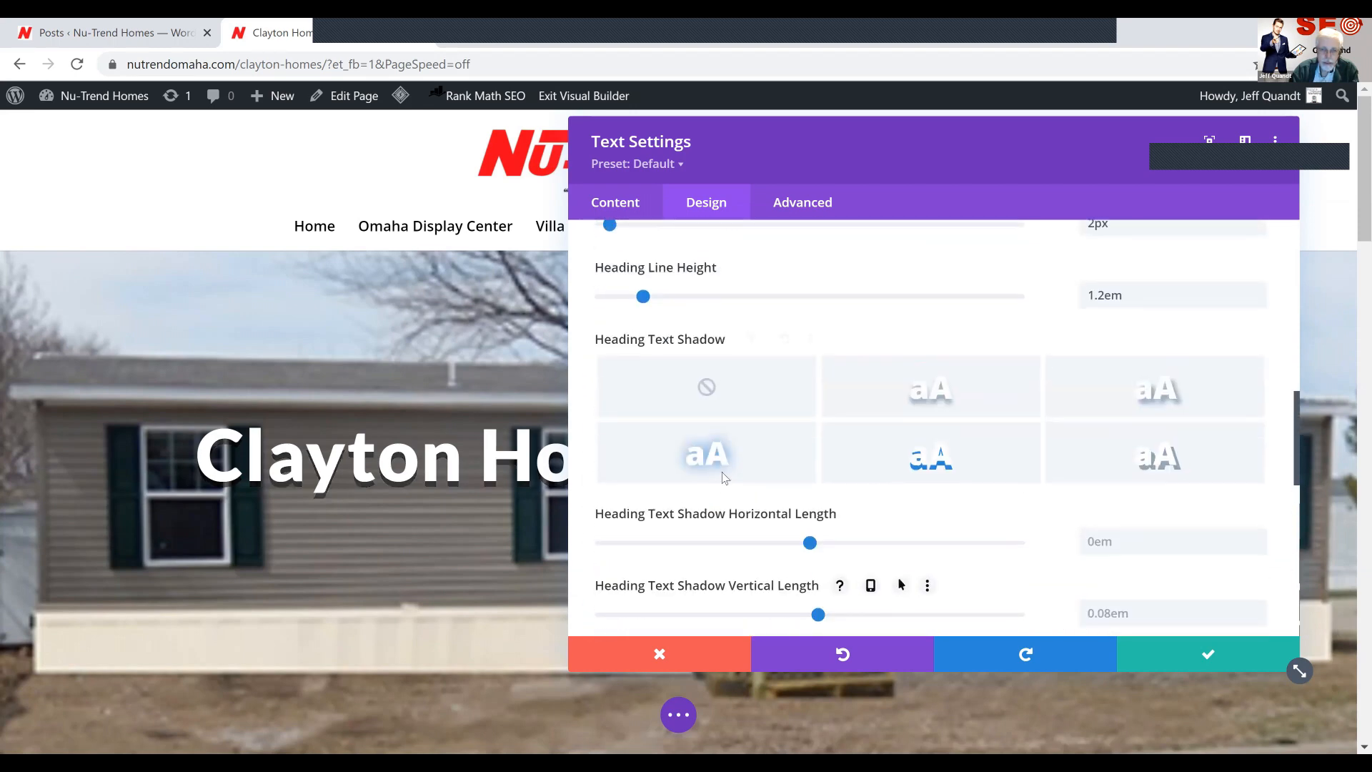
{"action": "scroll", "coordinate": [723, 479], "scroll_direction": "up", "scroll_amount": 1}
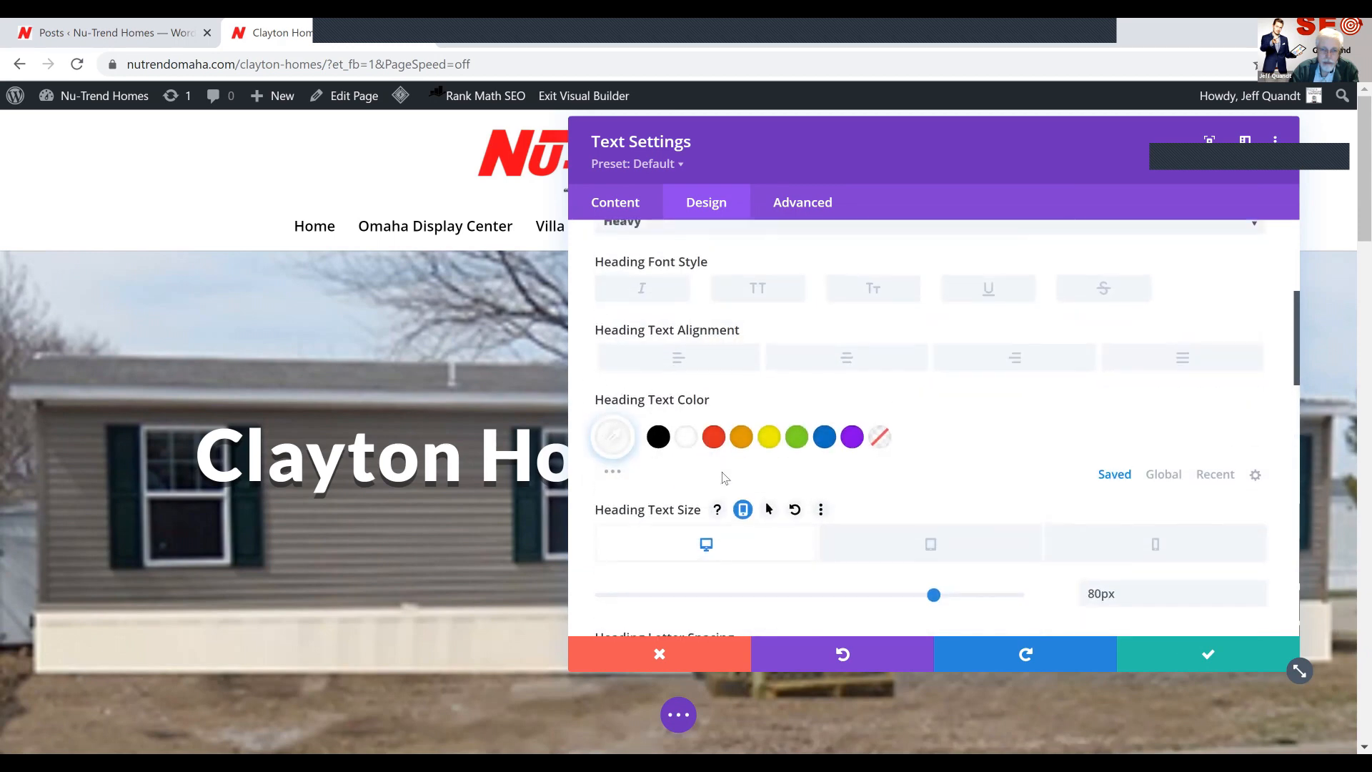
{"action": "left_click", "coordinate": [877, 441]}
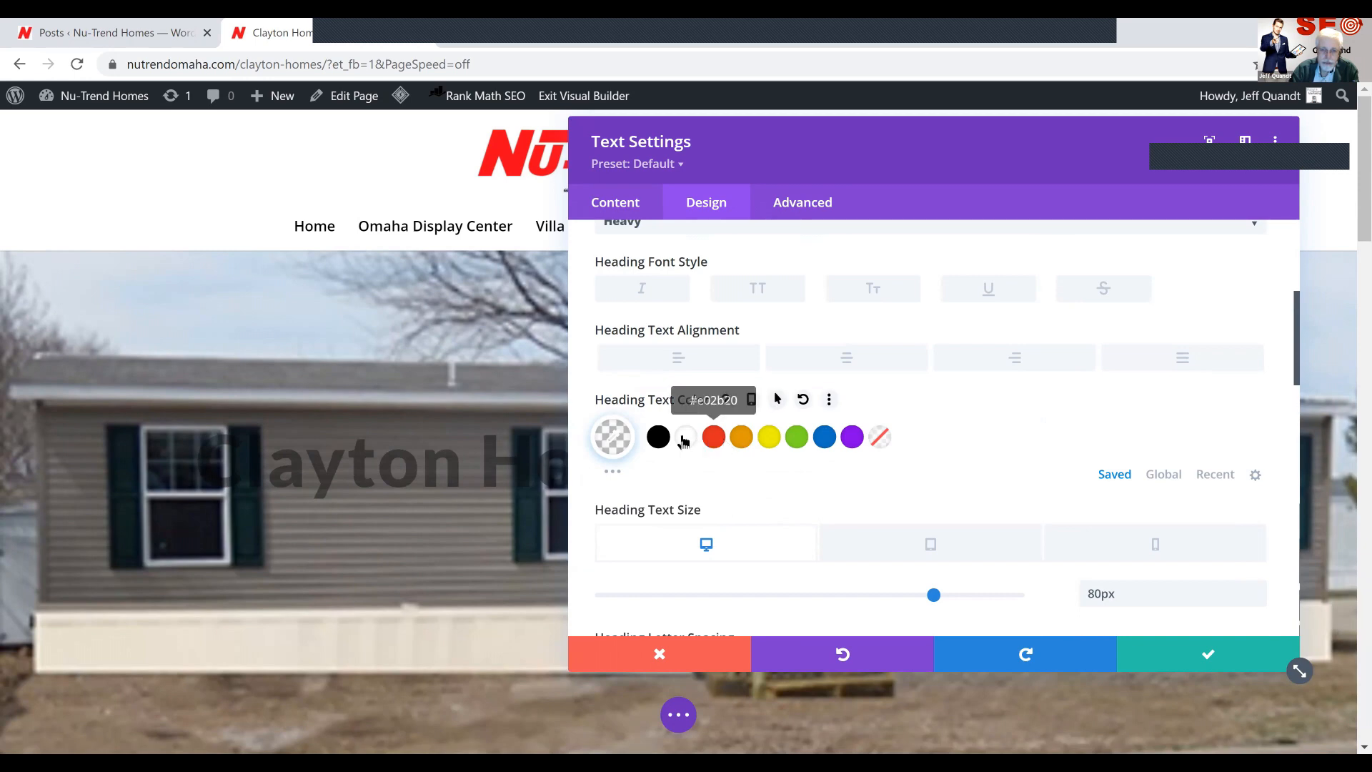
{"action": "left_click", "coordinate": [614, 474]}
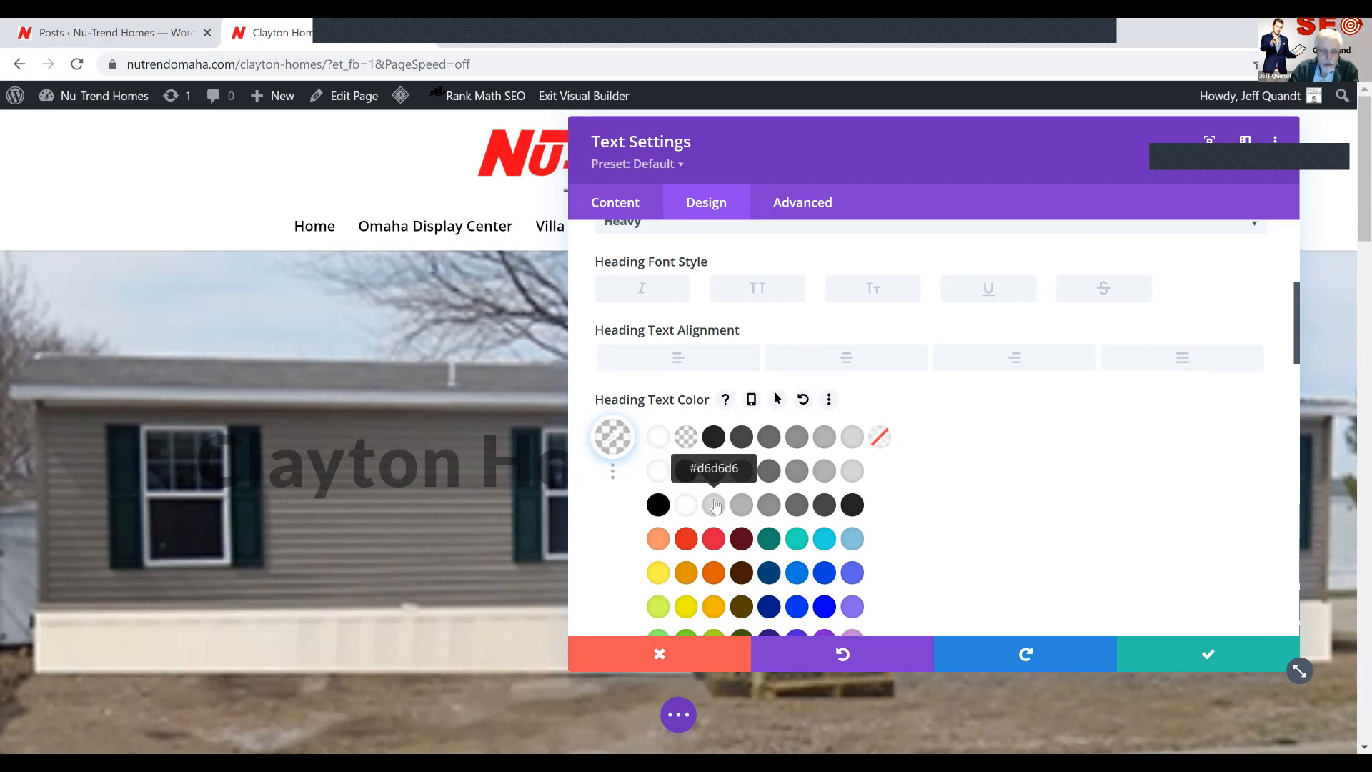
{"action": "left_click", "coordinate": [714, 505]}
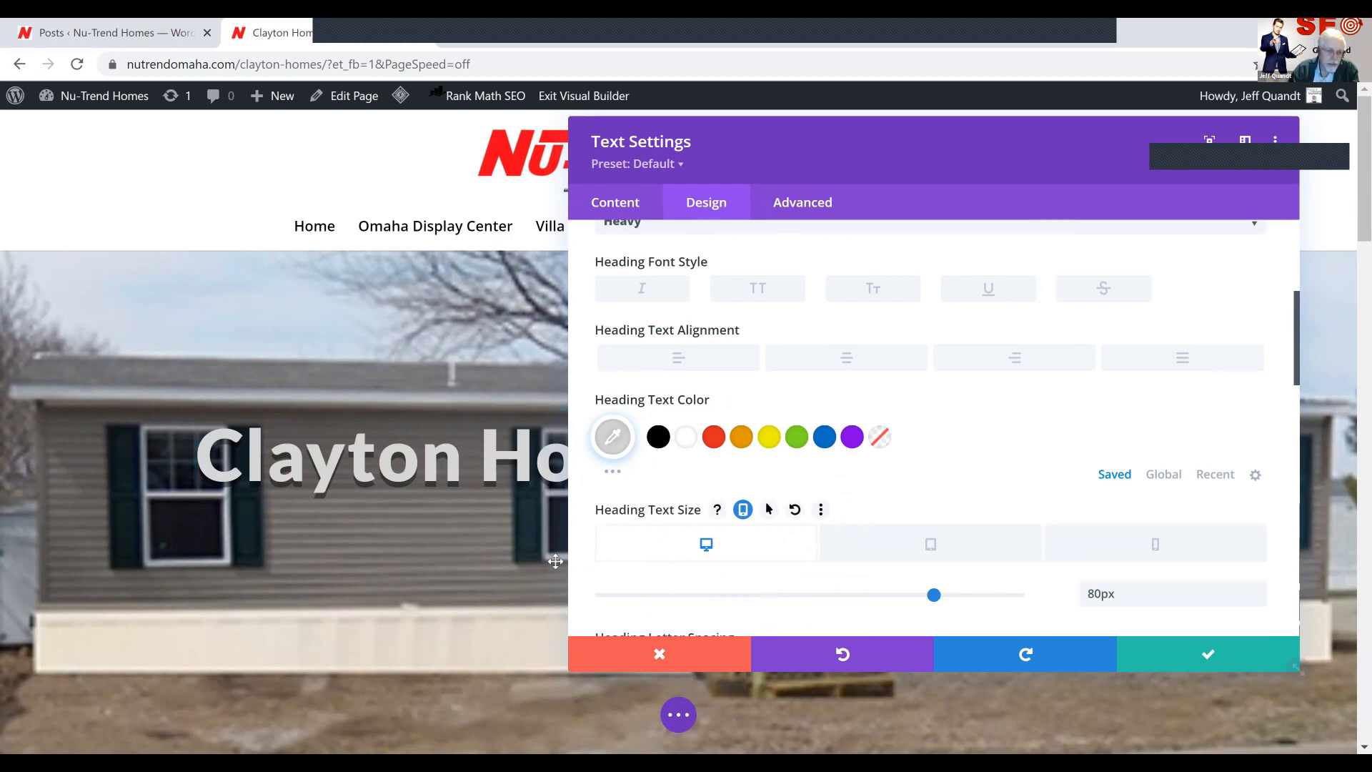
{"action": "left_click", "coordinate": [1201, 654]}
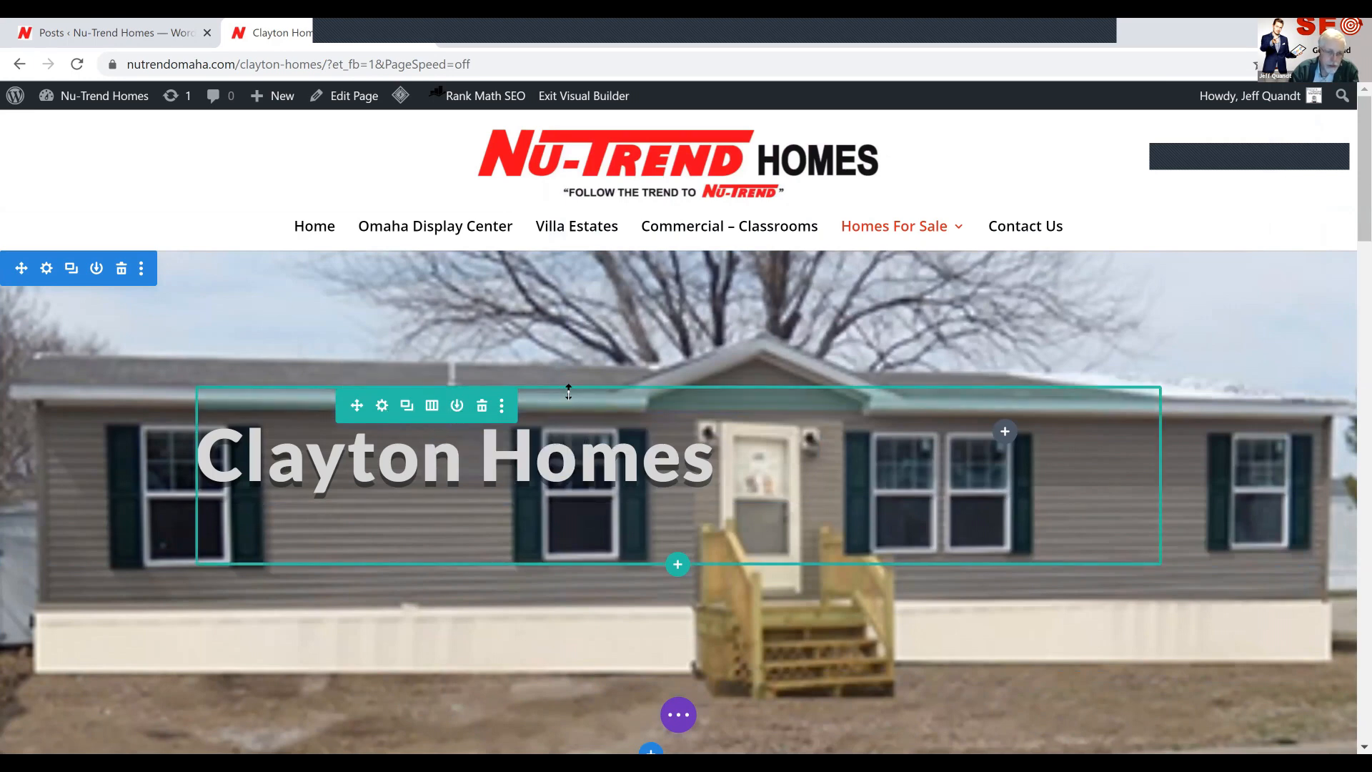
Increase the top padding of the Clayton Homes banner row to about 84px directly on the page
{"action": "mouse_move", "coordinate": [571, 343]}
{"action": "left_mouse_down"}
{"action": "mouse_move", "coordinate": [570, 420]}
{"action": "mouse_move", "coordinate": [571, 401]}
{"action": "left_mouse_up"}
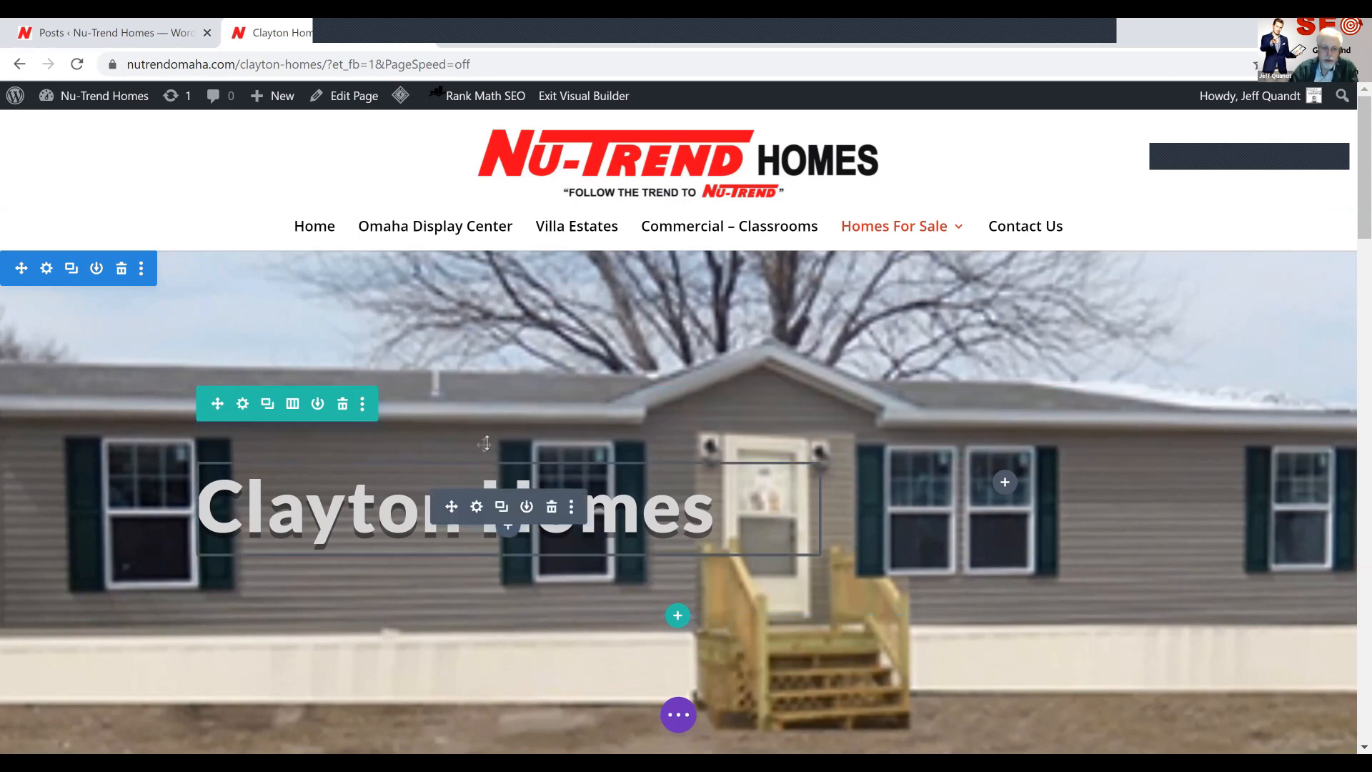
Try resetting the banner row's padding in its spacing settings, and discard the row changes
{"action": "left_click", "coordinate": [242, 405]}
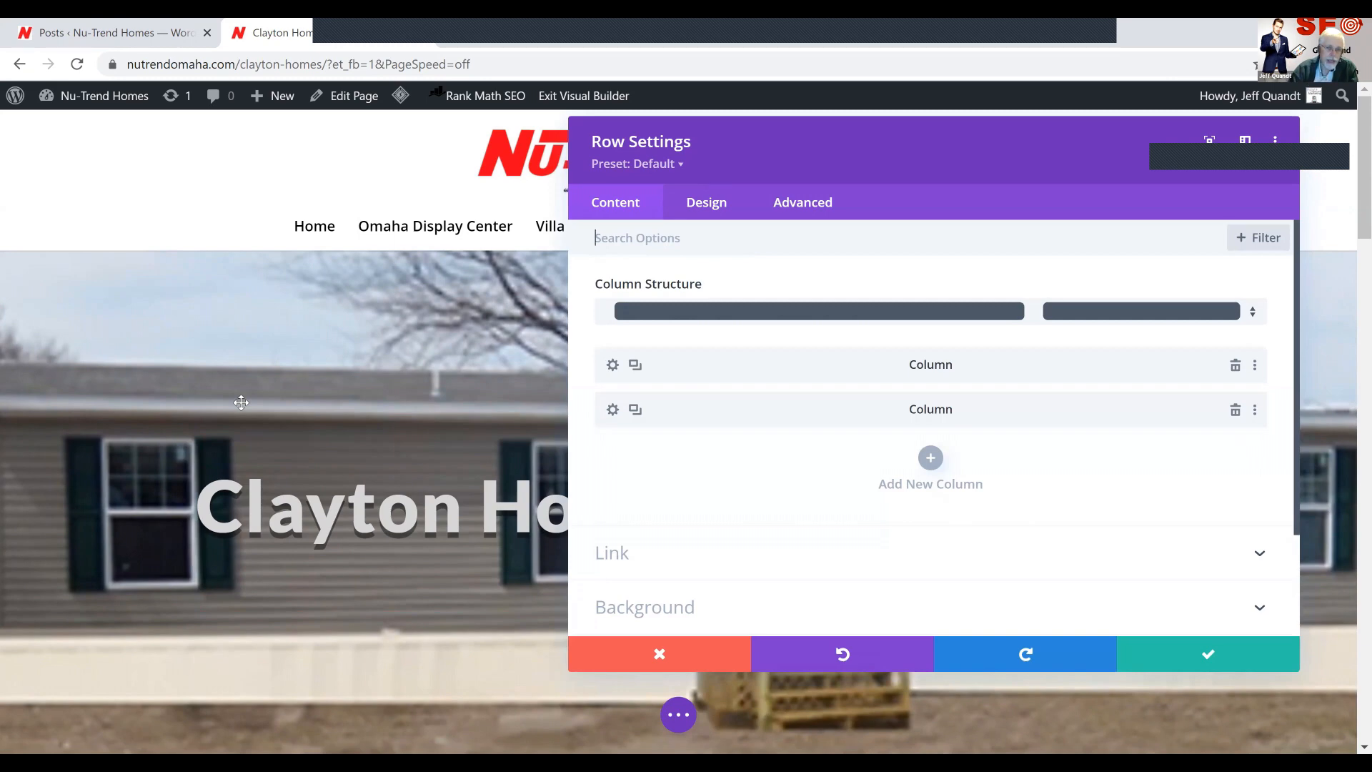
{"action": "left_click", "coordinate": [727, 209]}
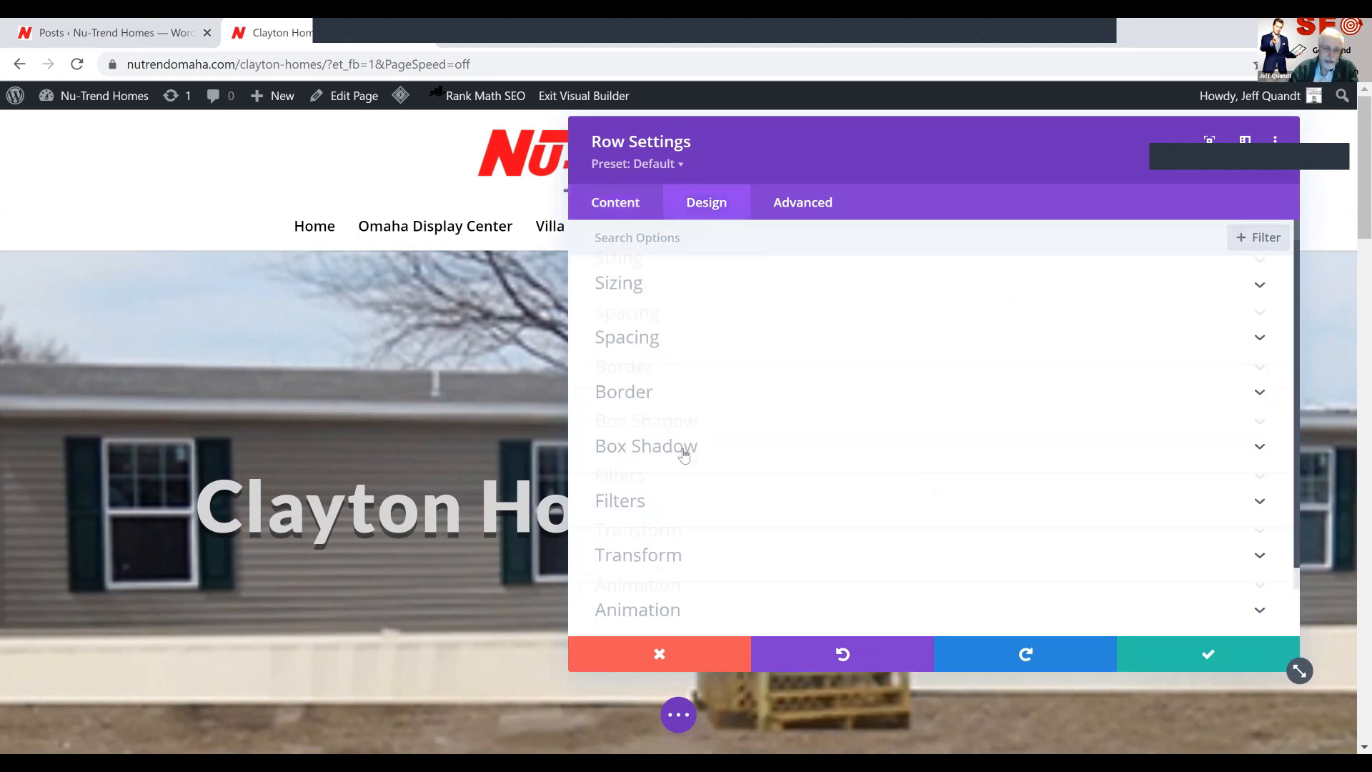
{"action": "scroll", "coordinate": [684, 453], "scroll_direction": "down", "scroll_amount": 1}
{"action": "scroll", "coordinate": [684, 454], "scroll_direction": "up", "scroll_amount": 1}
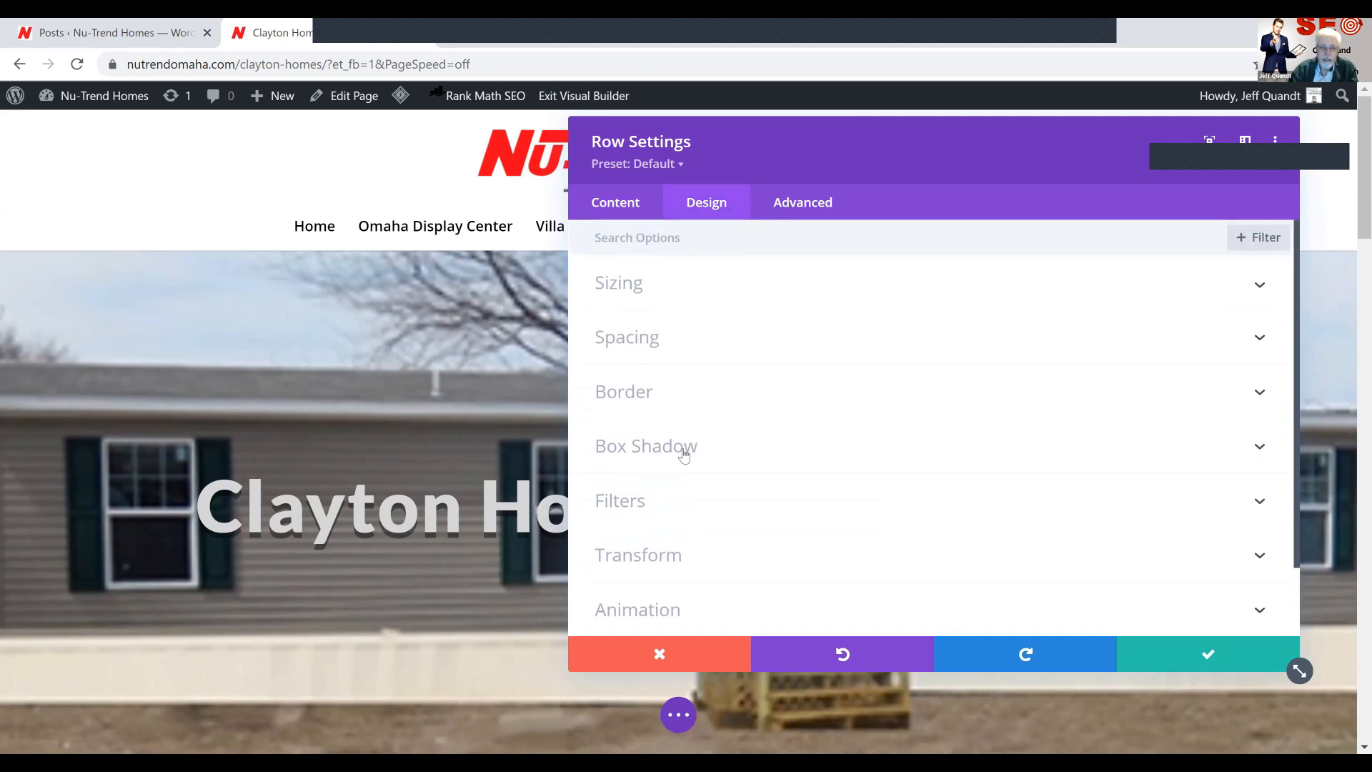
{"action": "left_click", "coordinate": [661, 340]}
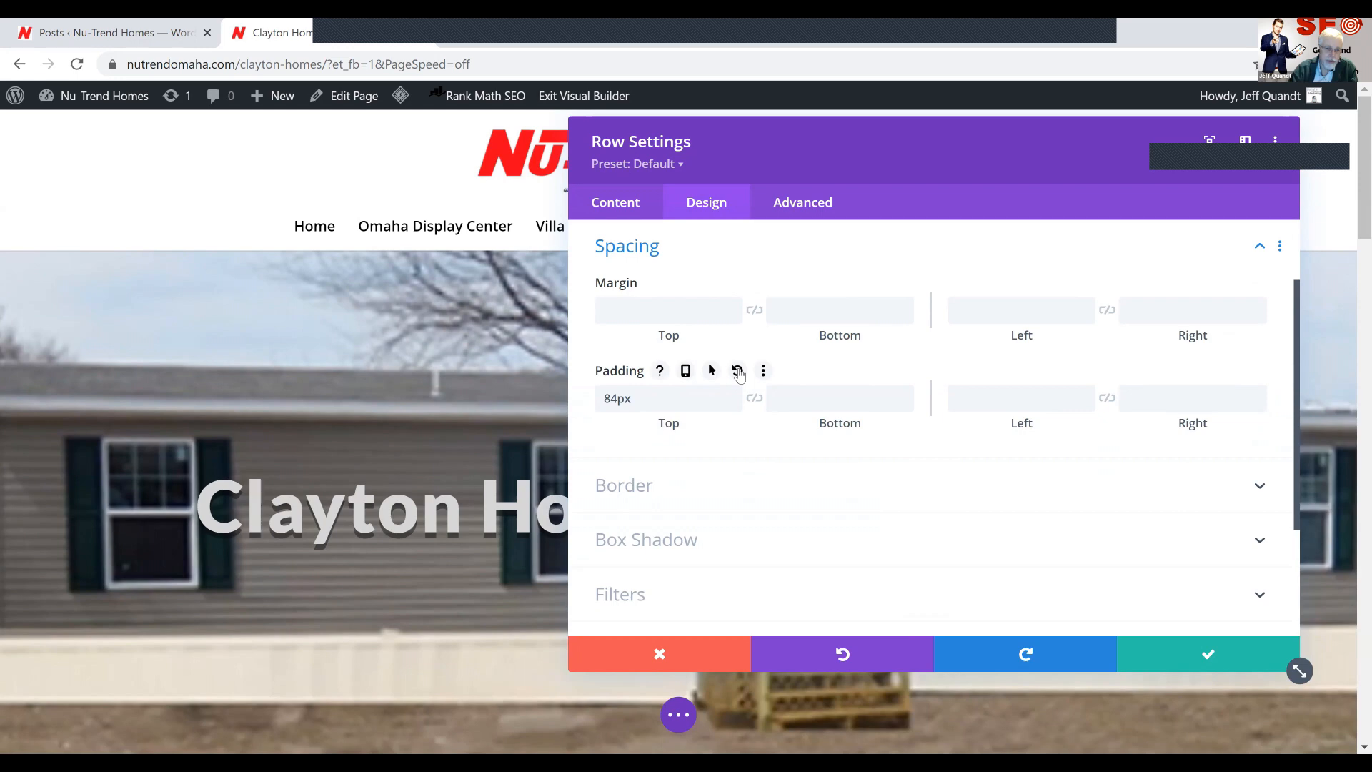
{"action": "left_click", "coordinate": [738, 371]}
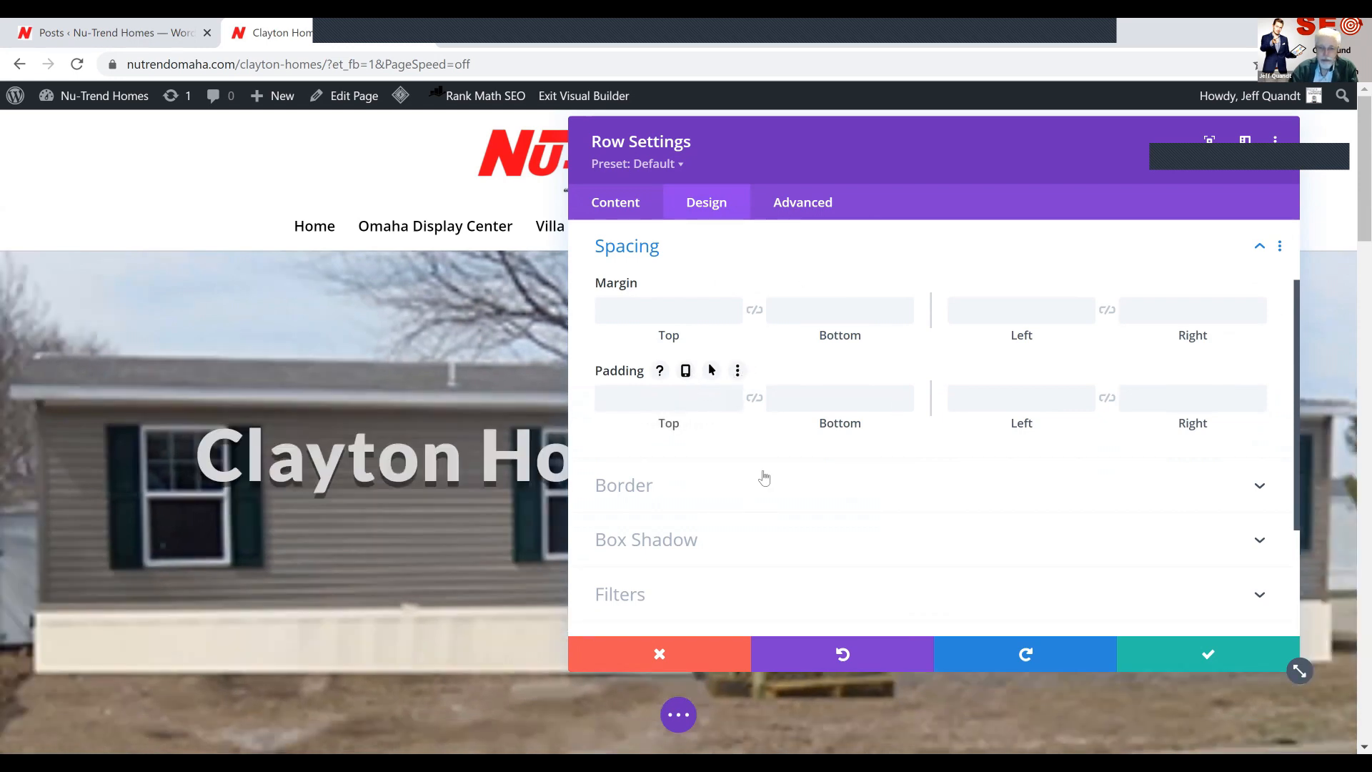
{"action": "left_click", "coordinate": [659, 652]}
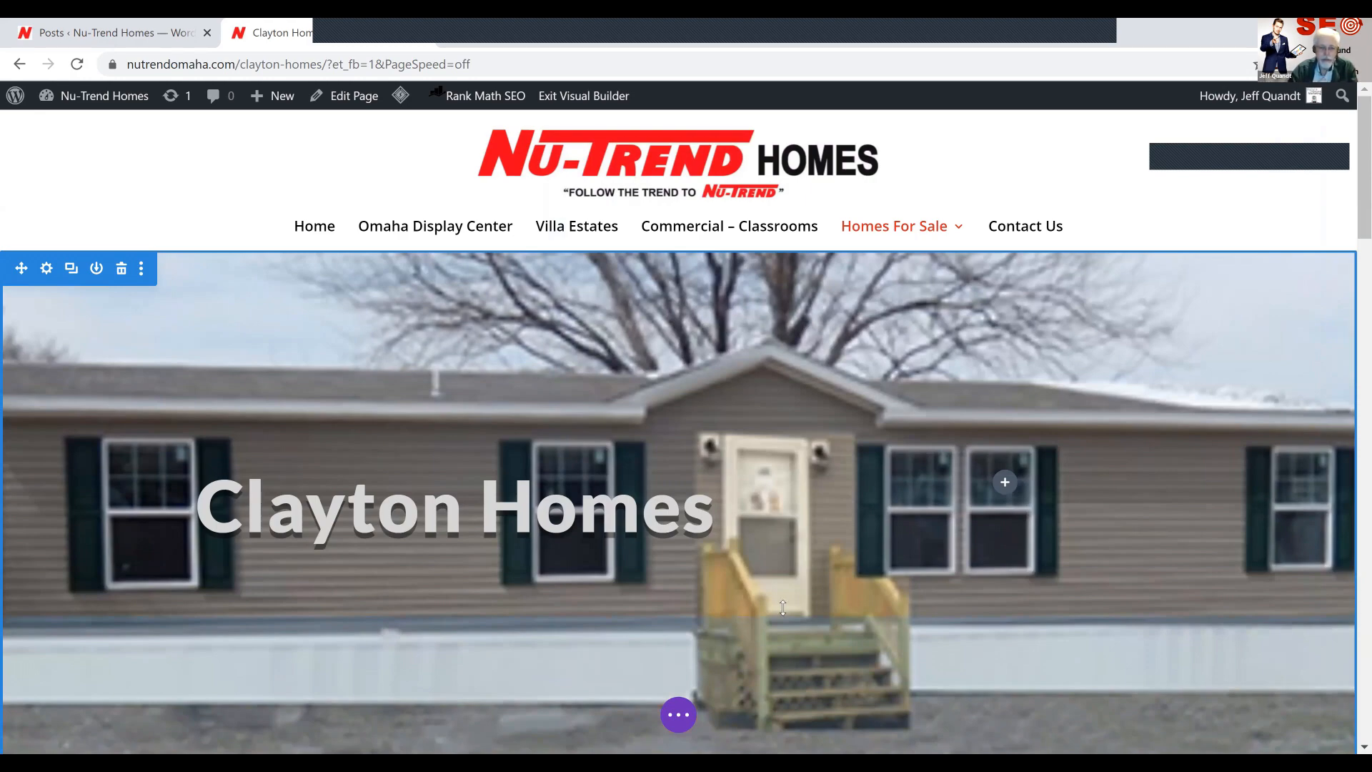
Move the Clayton Homes video module above the Clayton logo in the column beside the introduction text
{"action": "scroll", "coordinate": [702, 542], "scroll_direction": "down", "scroll_amount": 1}
{"action": "scroll", "coordinate": [701, 541], "scroll_direction": "down", "scroll_amount": 10}
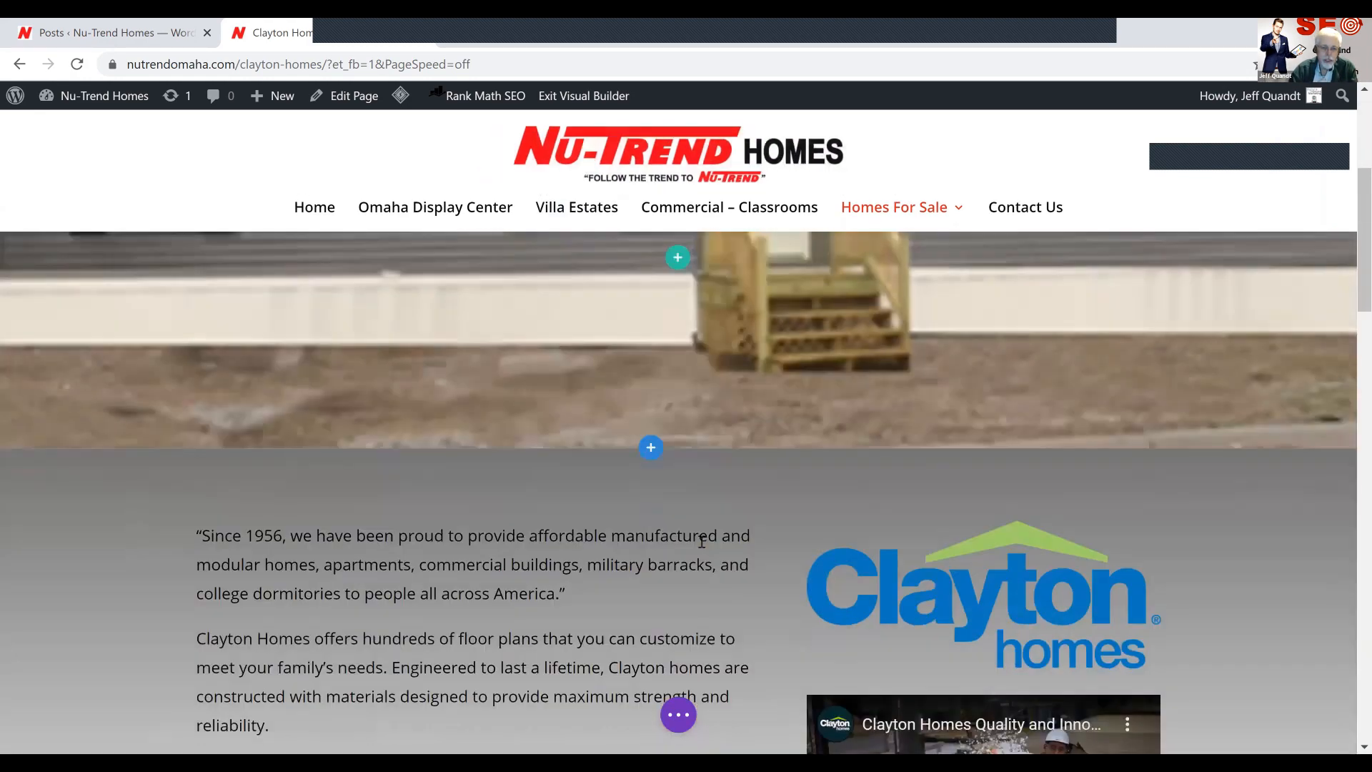
{"action": "scroll", "coordinate": [702, 542], "scroll_direction": "down", "scroll_amount": 2}
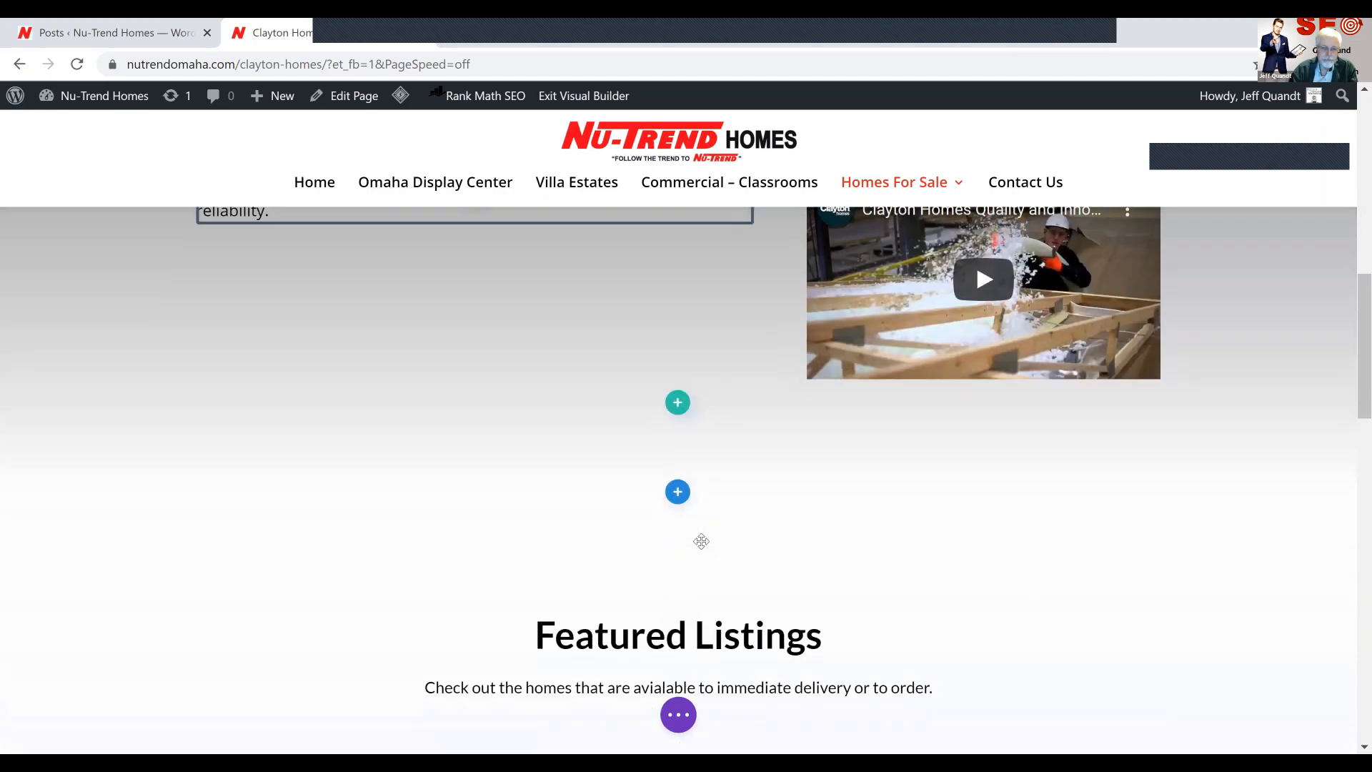
{"action": "scroll", "coordinate": [702, 542], "scroll_direction": "up", "scroll_amount": 4}
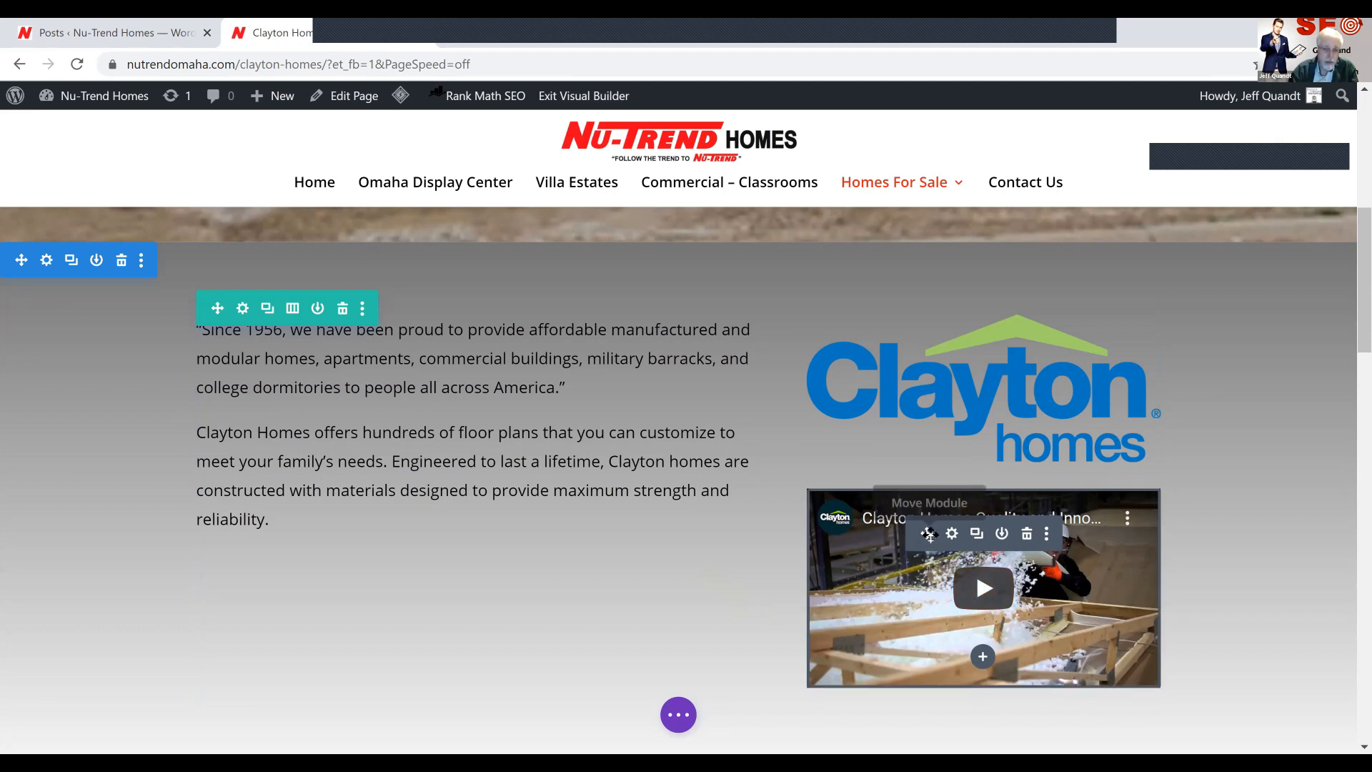
{"action": "left_click_drag", "start_coordinate": [927, 533], "coordinate": [929, 355]}
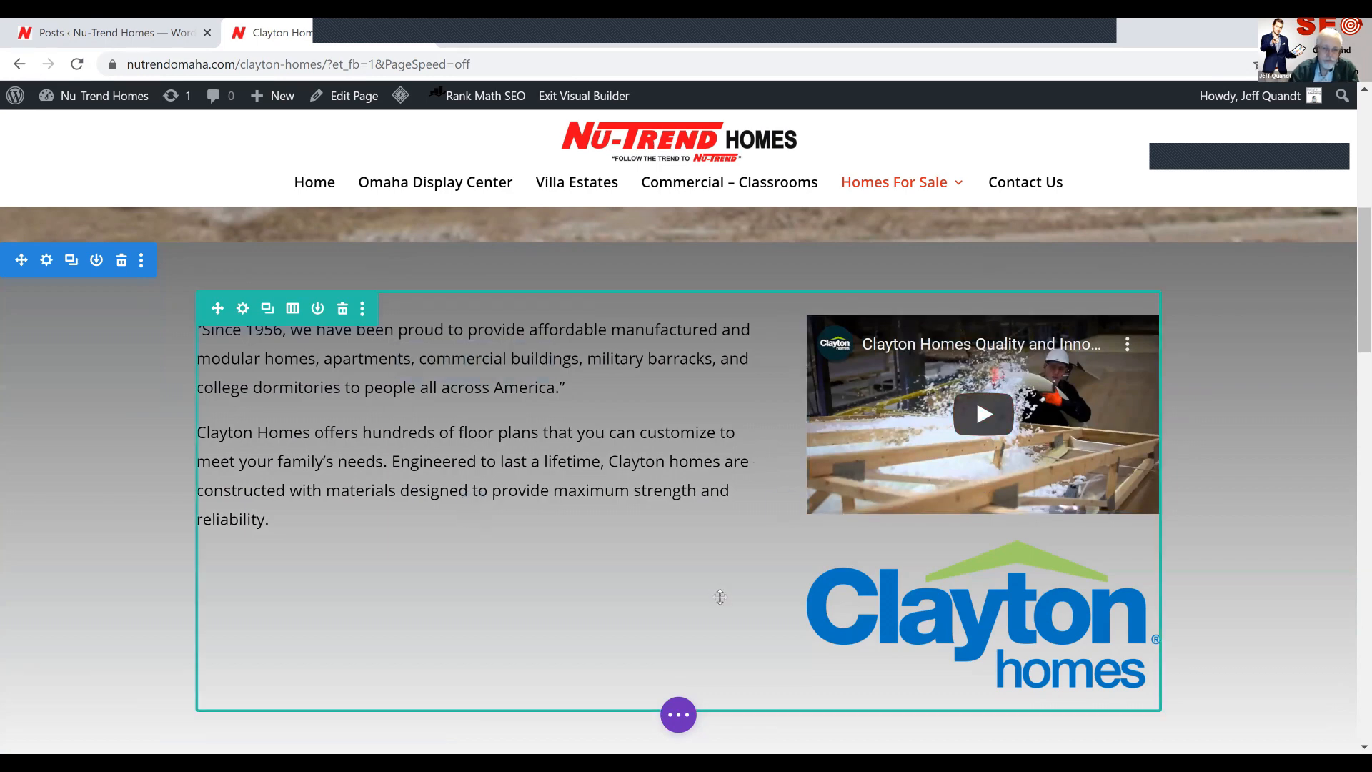
{"action": "scroll", "coordinate": [719, 597], "scroll_direction": "down", "scroll_amount": 1}
{"action": "scroll", "coordinate": [719, 597], "scroll_direction": "down", "scroll_amount": 3}
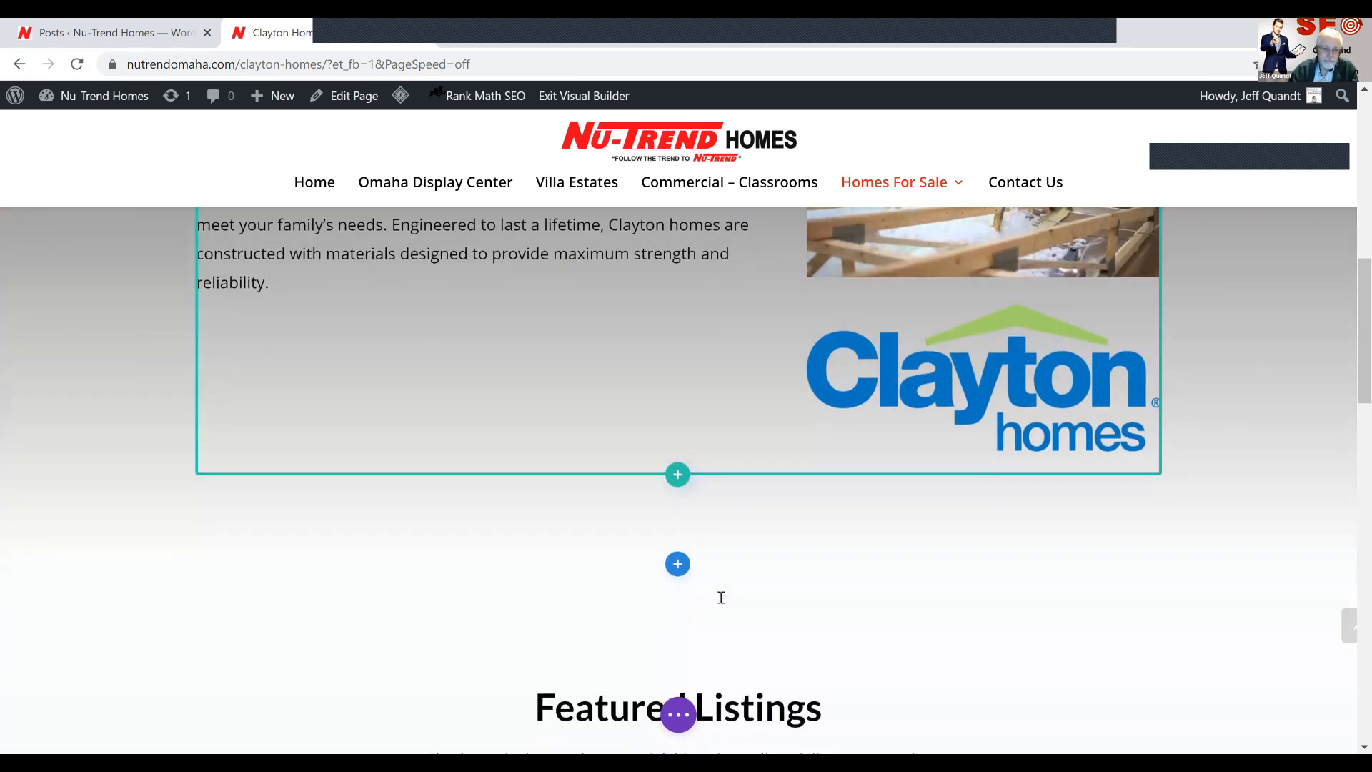
{"action": "left_click", "coordinate": [679, 717]}
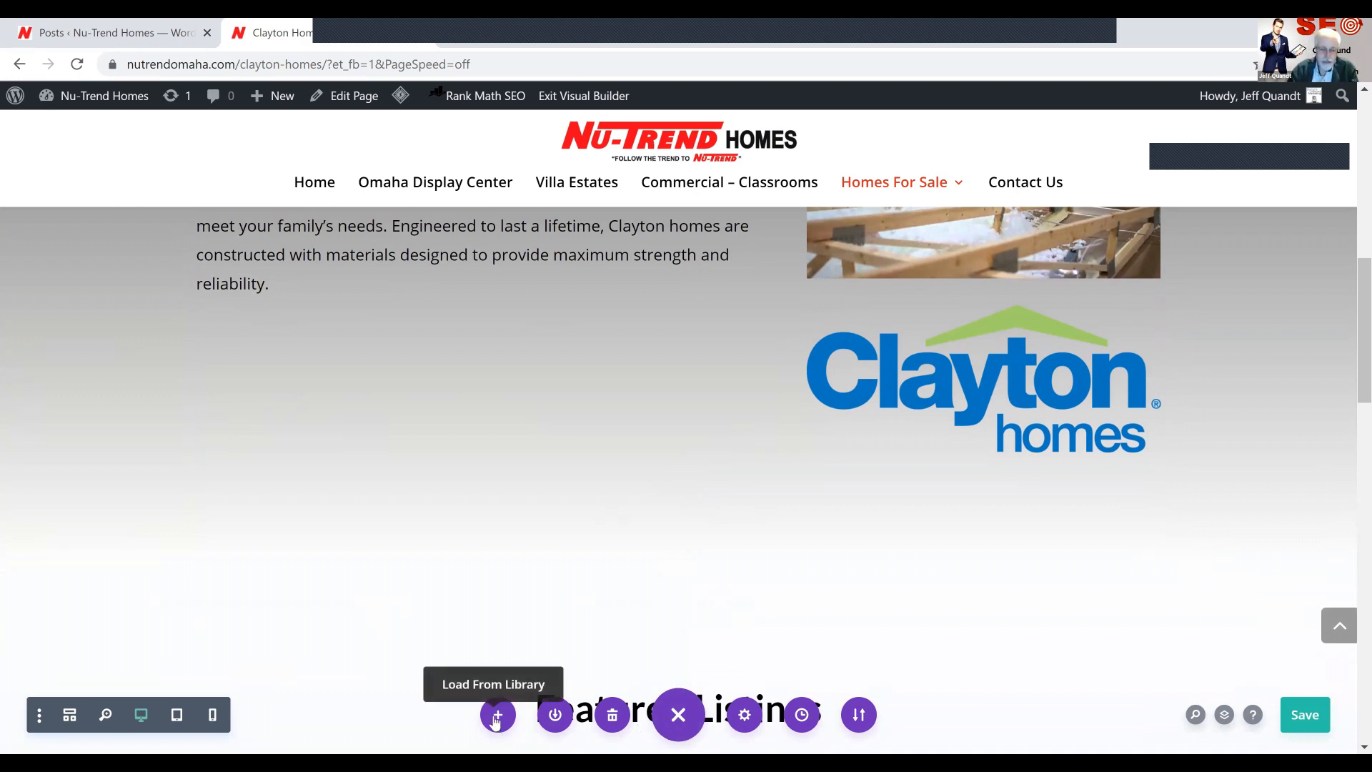
{"action": "left_click", "coordinate": [556, 715]}
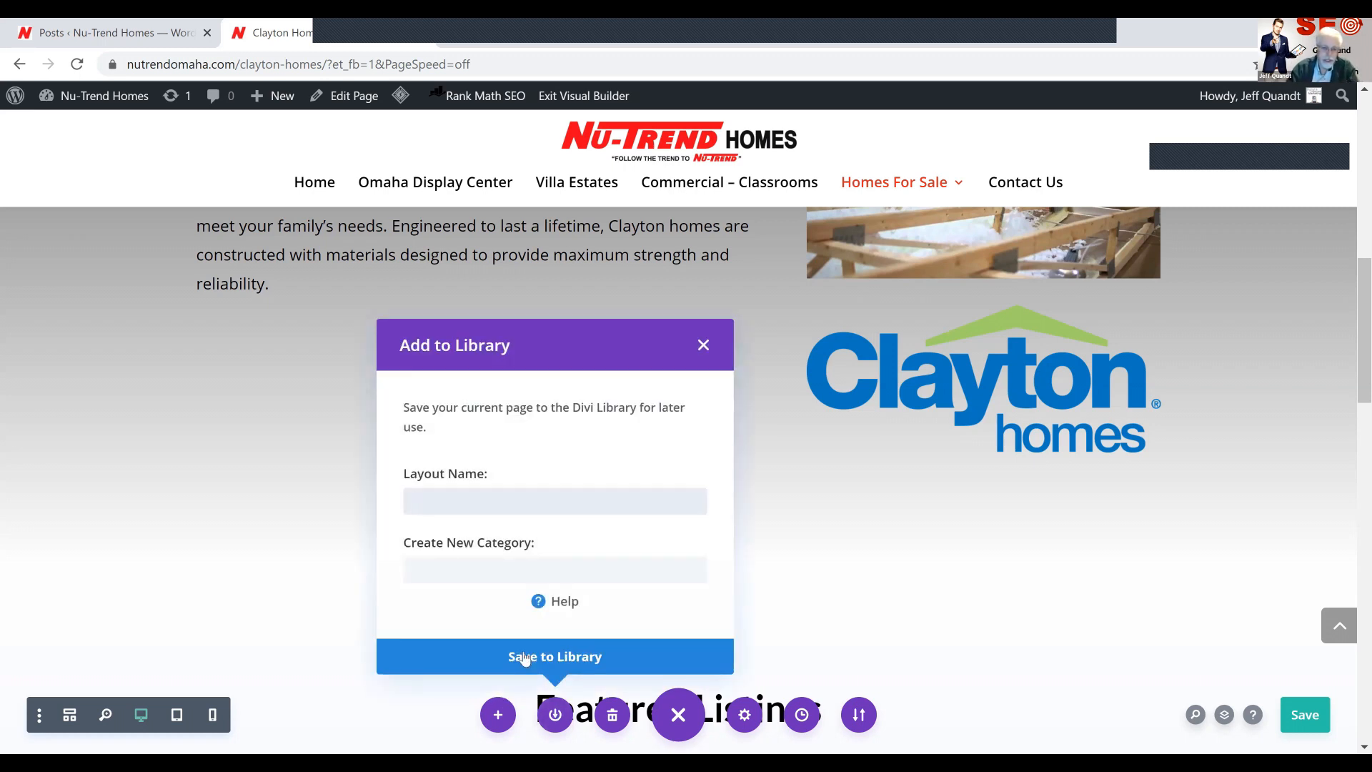
{"action": "type", "text": "page "}
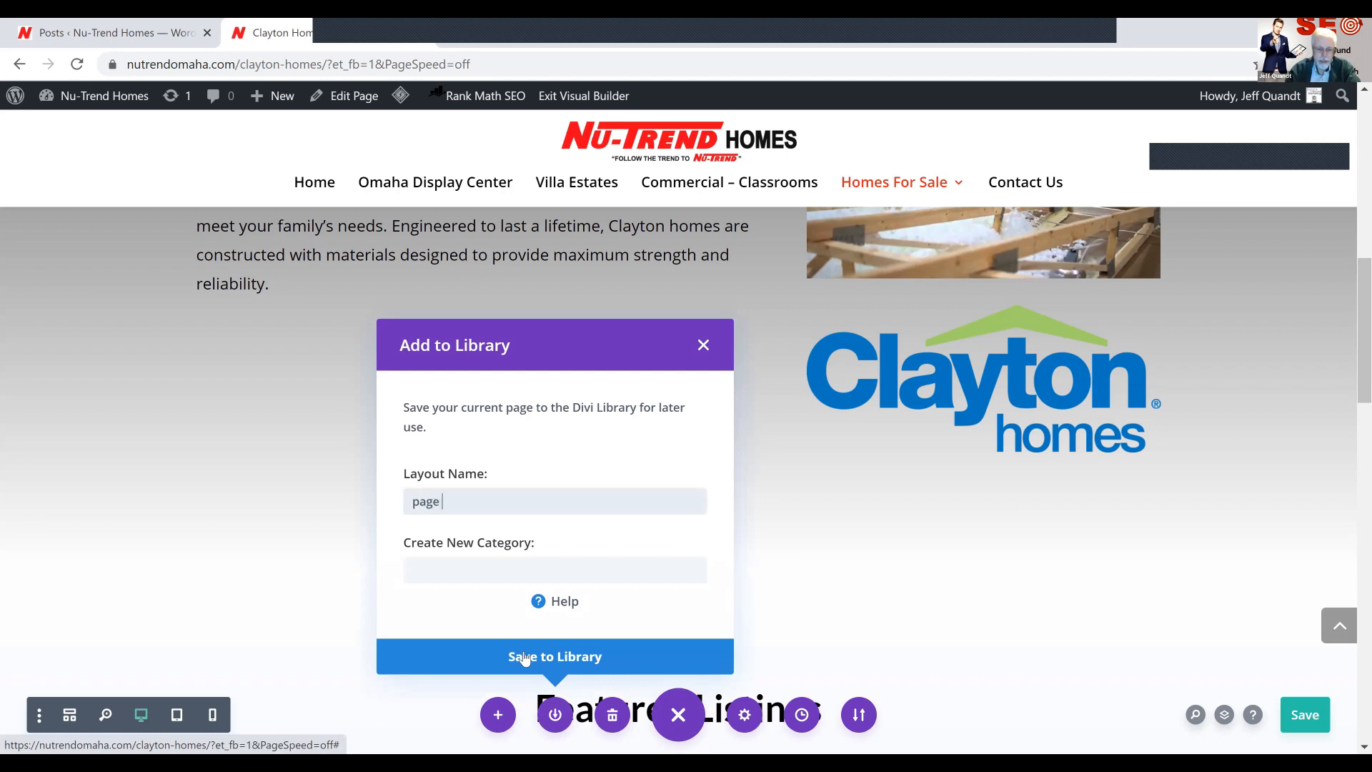
{"action": "type", "text": "layout"}
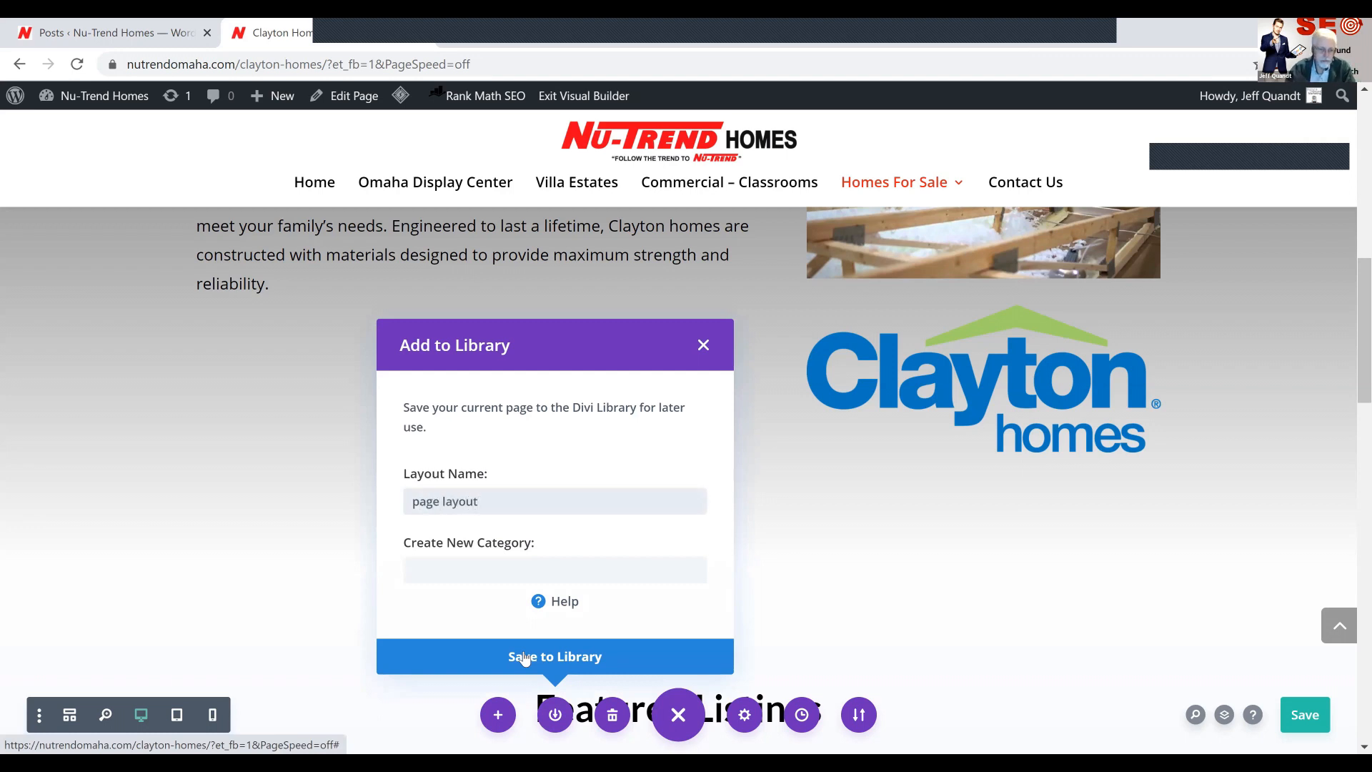
{"action": "left_click", "coordinate": [412, 502]}
{"action": "type", "text": "Nutrend"}
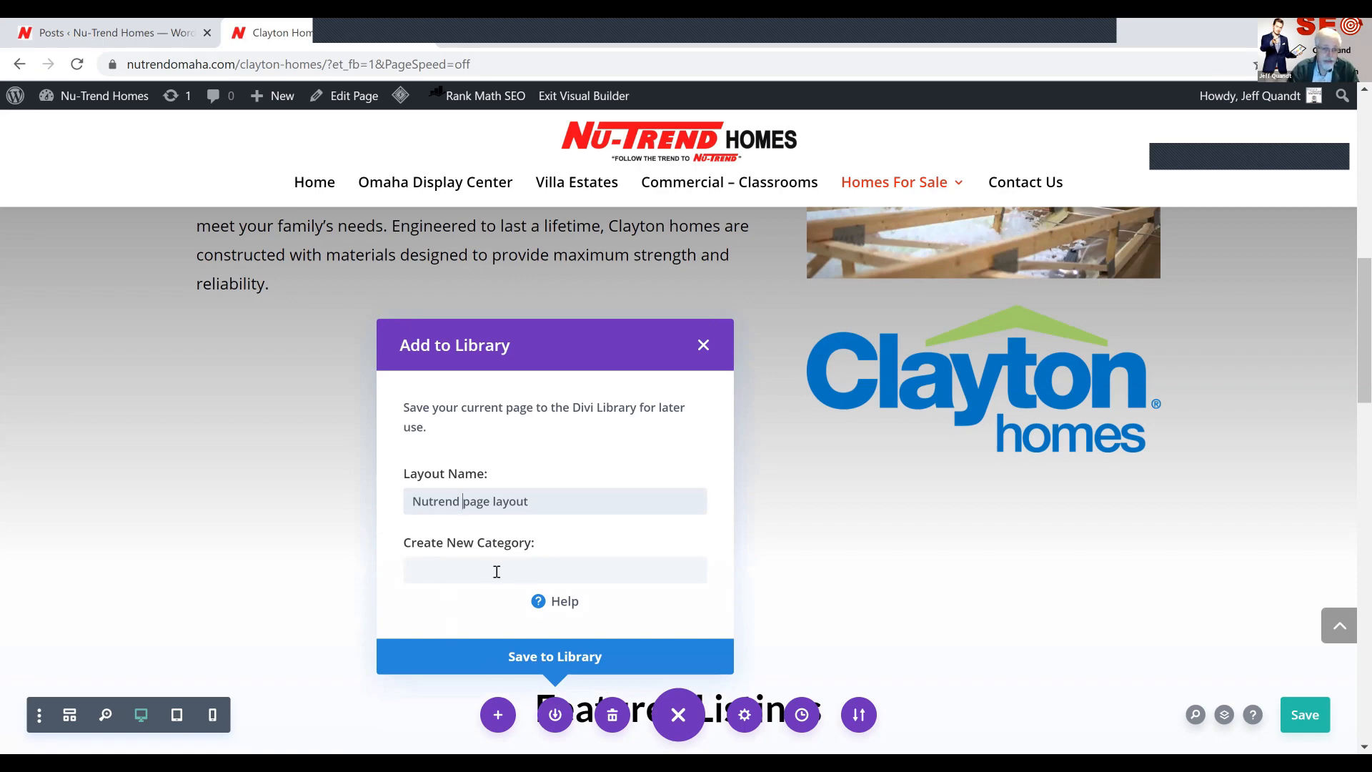
{"action": "left_click", "coordinate": [702, 351]}
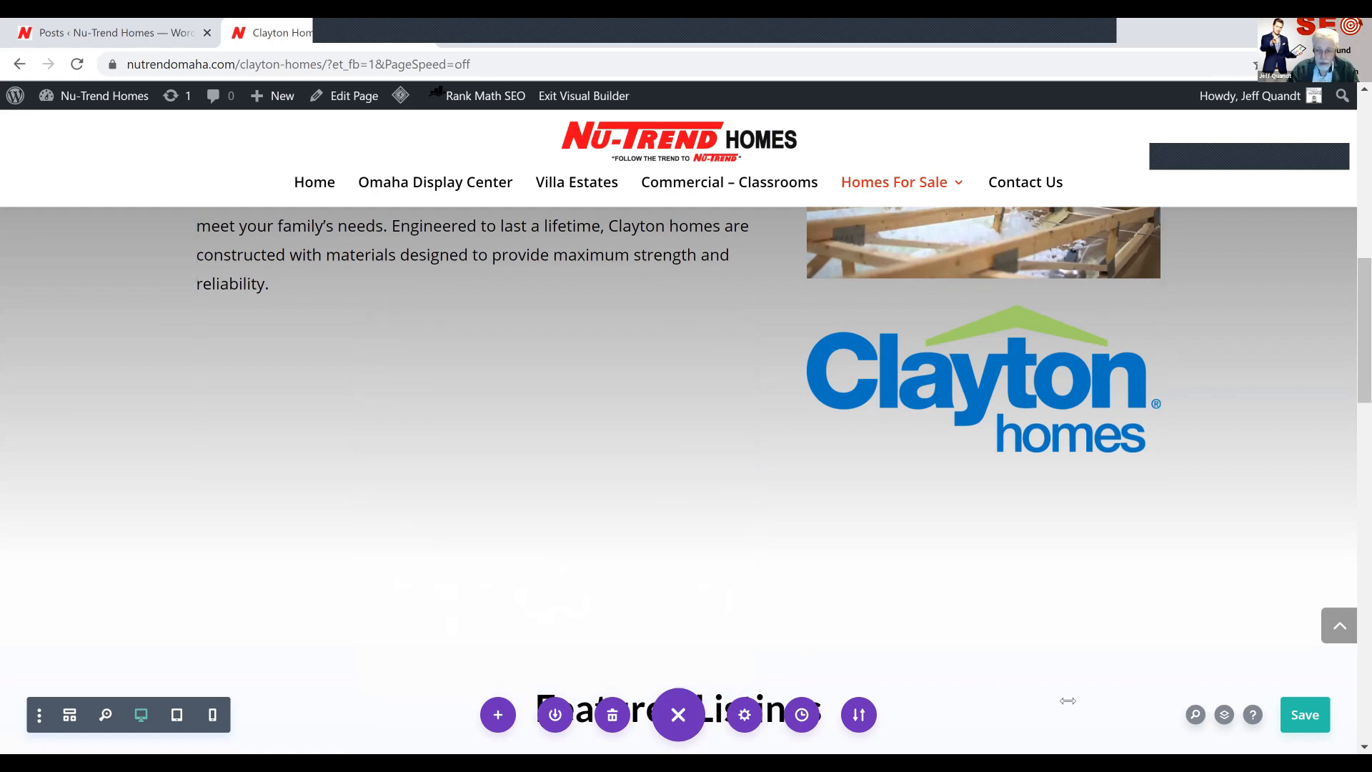
Save the Clayton Homes page with its banner and video placement changes
{"action": "left_click", "coordinate": [1302, 715]}
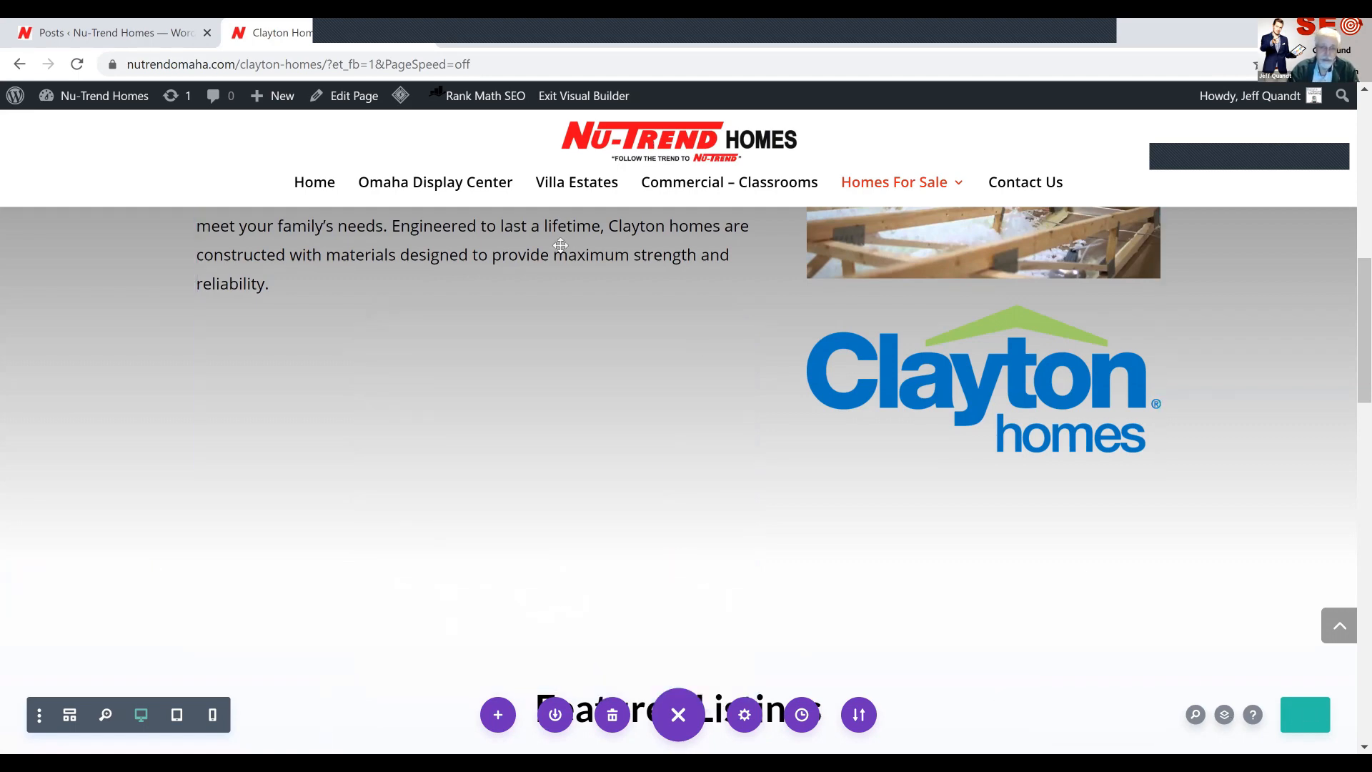